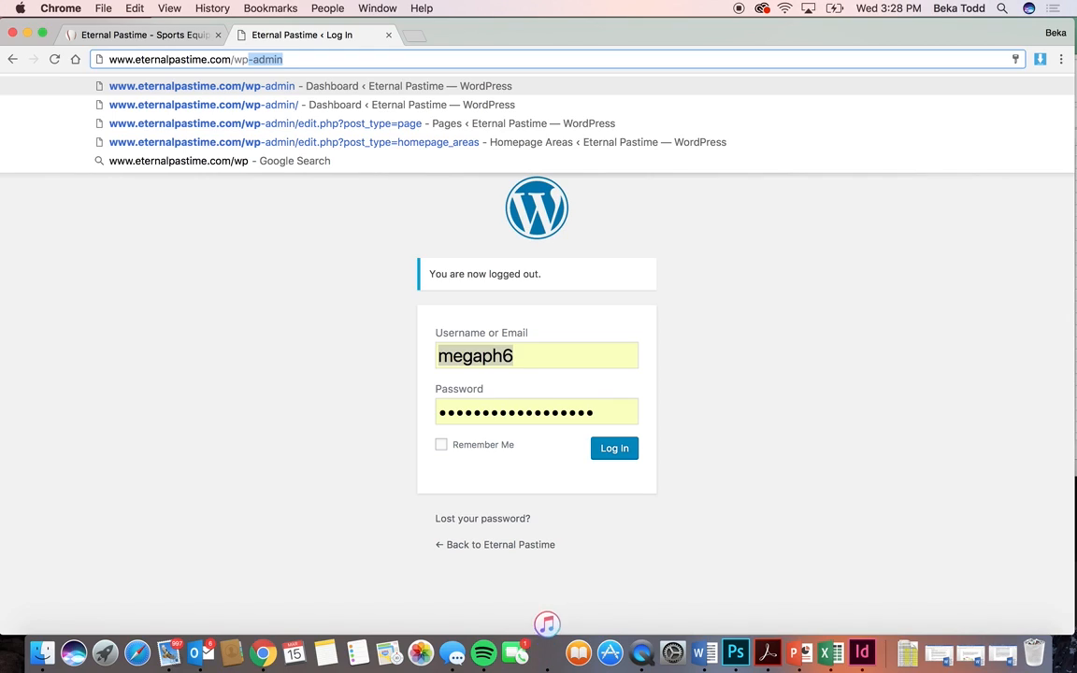
key("Return")
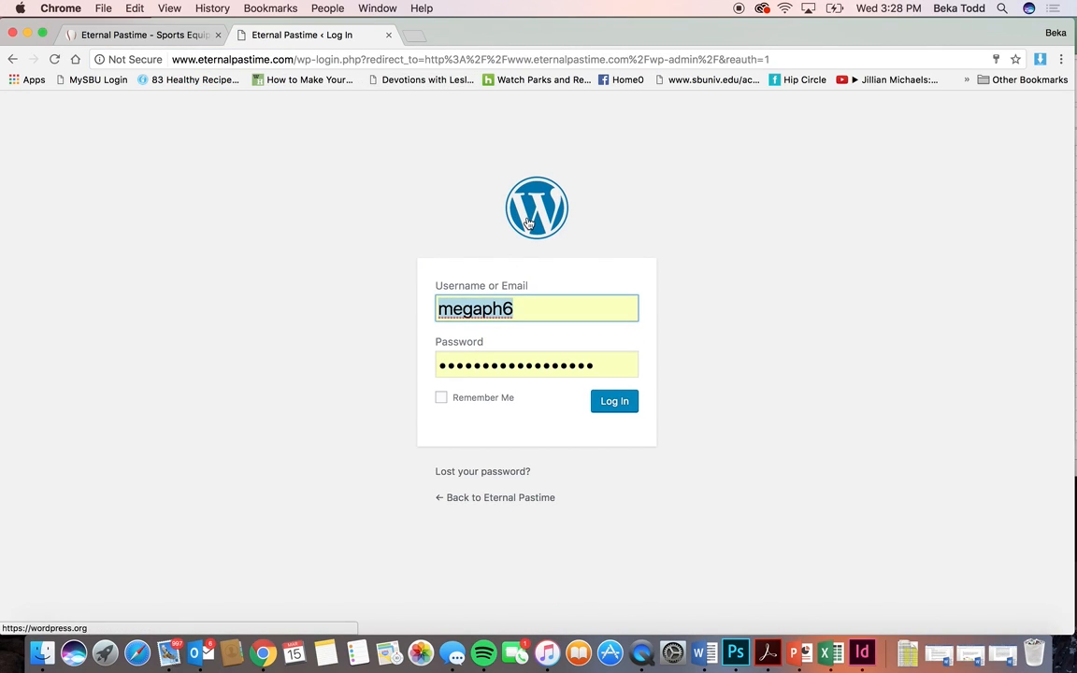
left_click(619, 401)
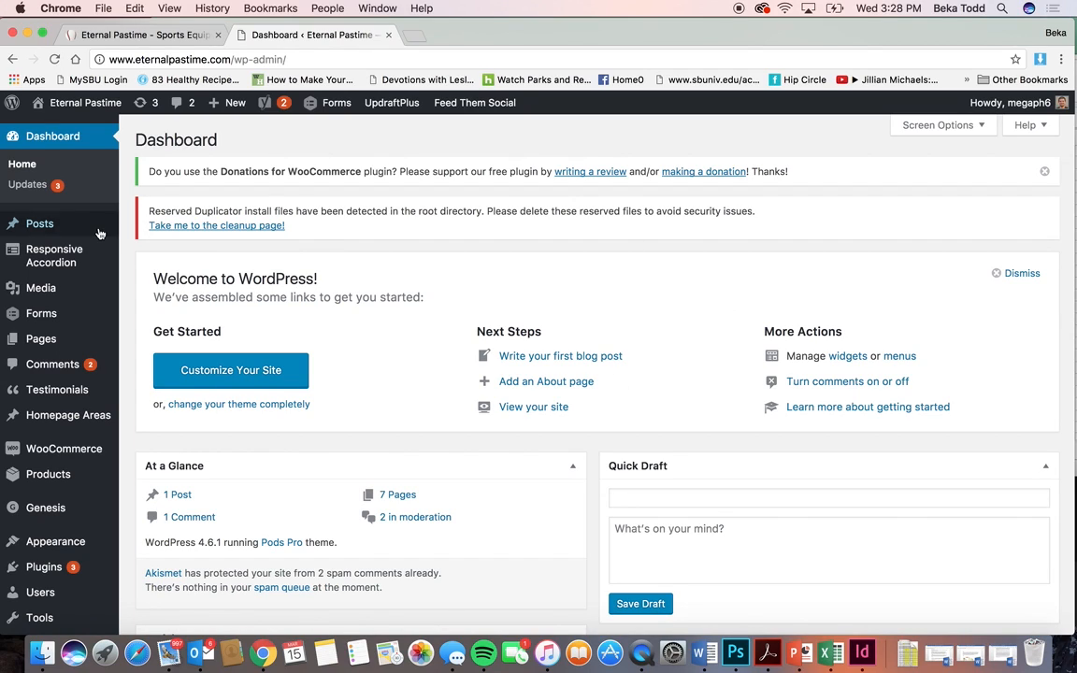
scroll(481, 523, "down", 10)
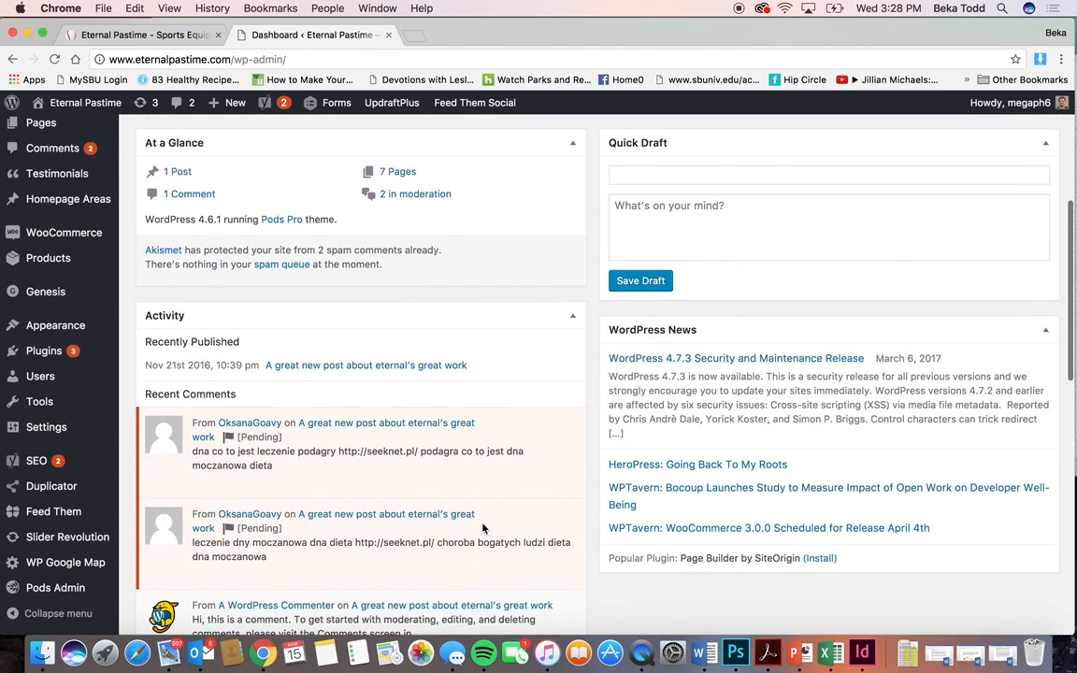
scroll(482, 526, "up", 10)
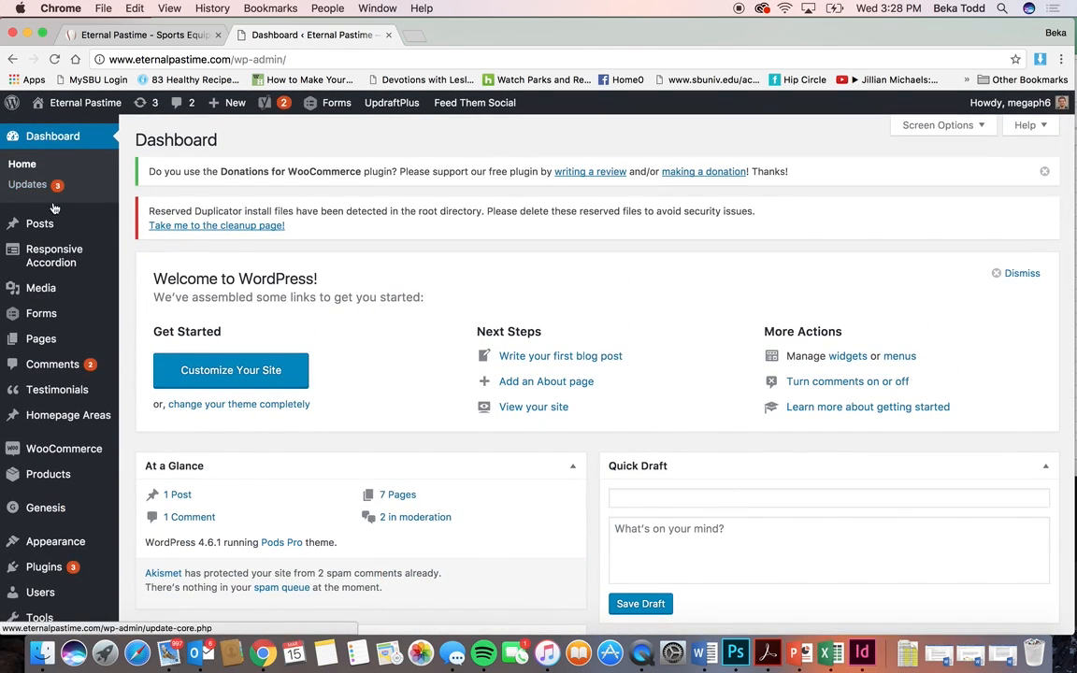
Step: Open the existing post "A great new post about eternal's great work" for editing and place the cursor in its title
mouse_move(46, 267)
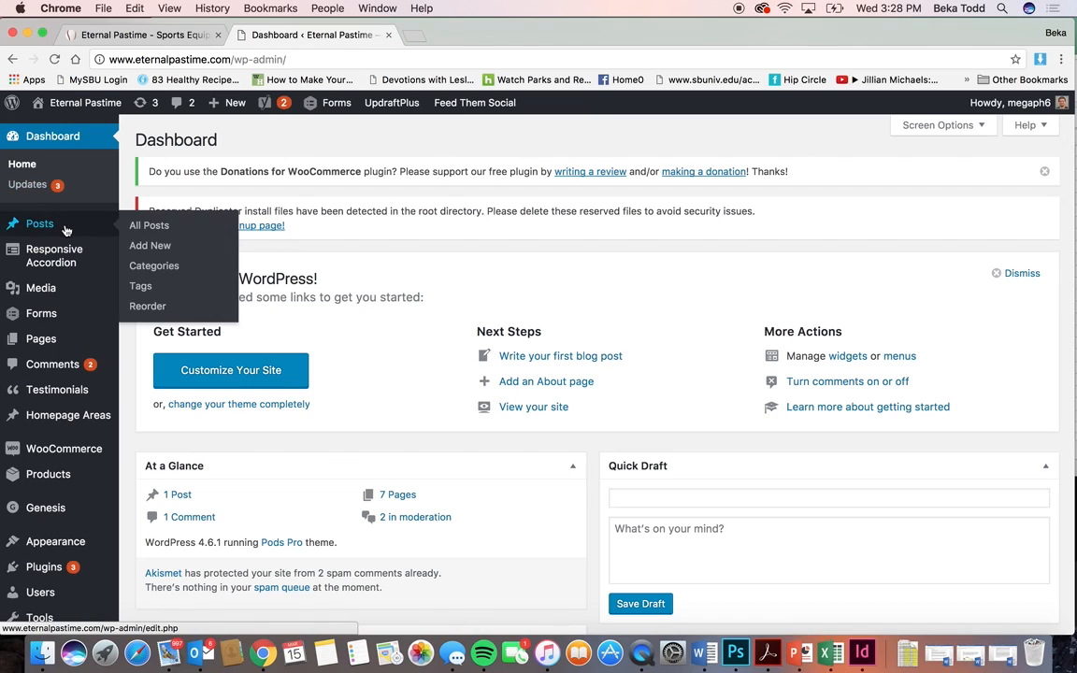
mouse_move(74, 232)
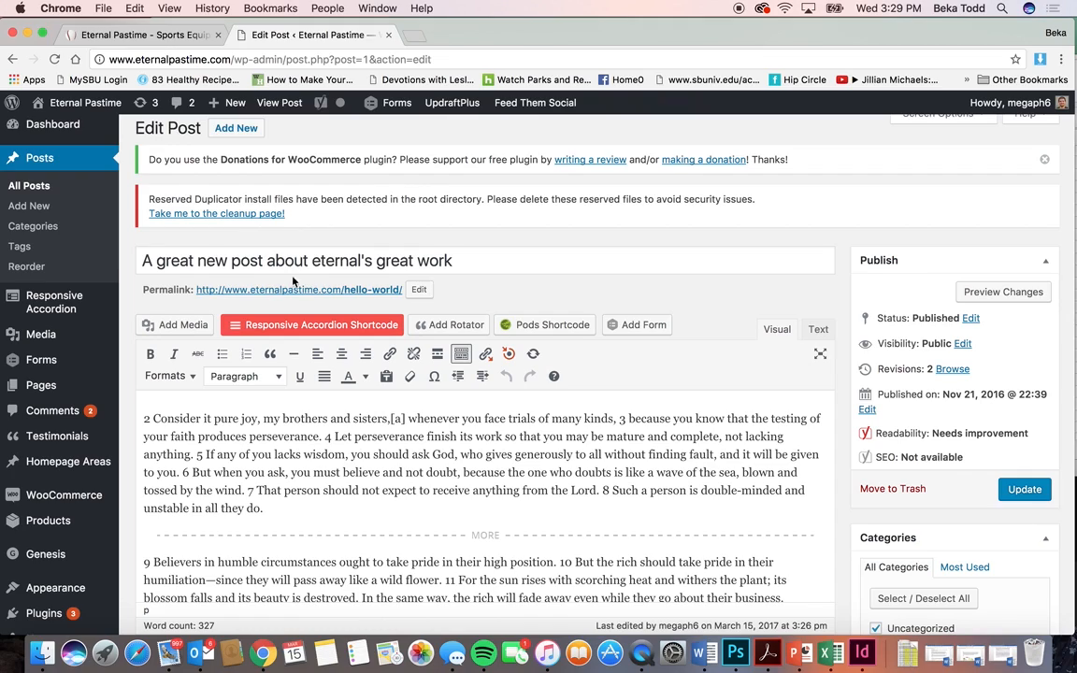
left_click_drag(201, 266, 470, 256)
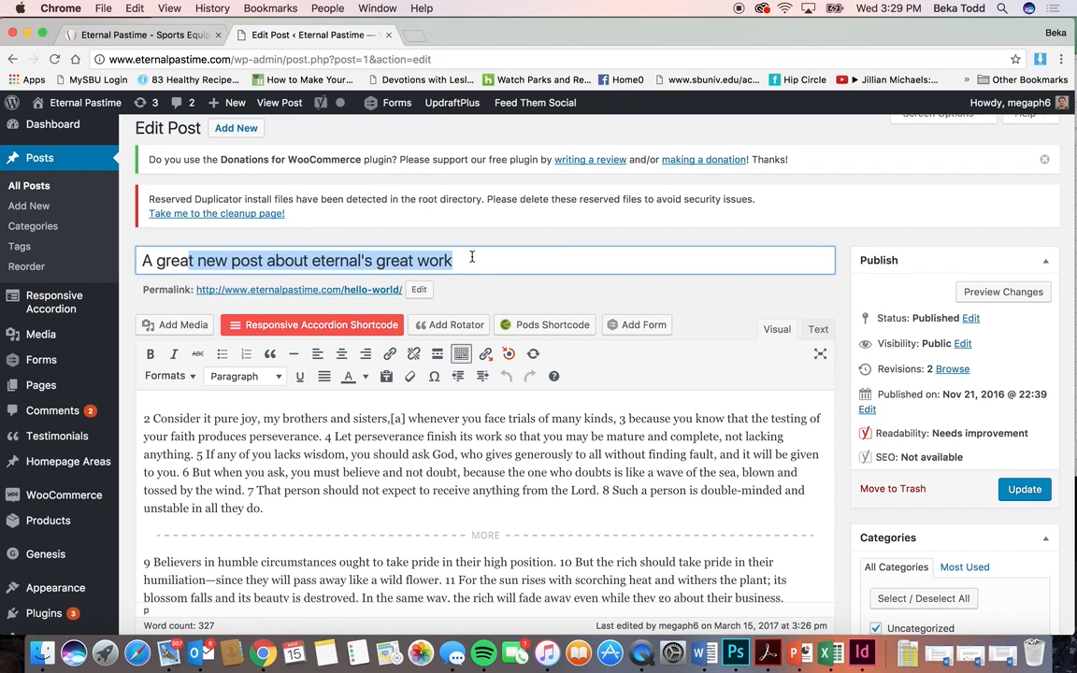
left_click(472, 257)
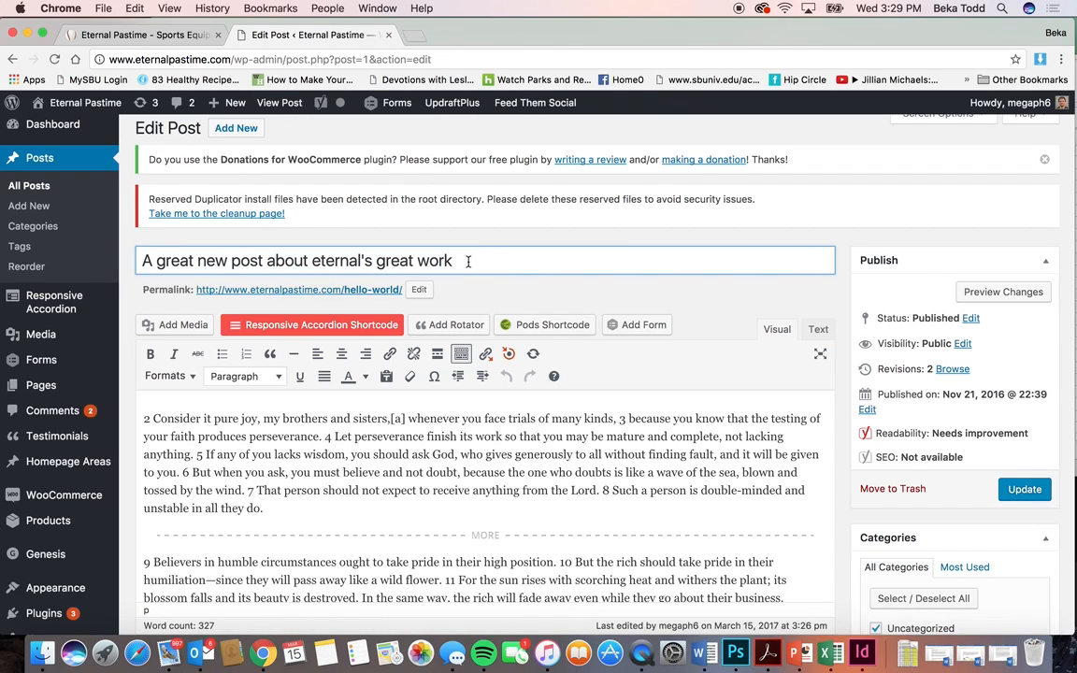
Step: Make the phrase "Consider it pure joy" in the first paragraph bold and italic
scroll(163, 349, "down", 2)
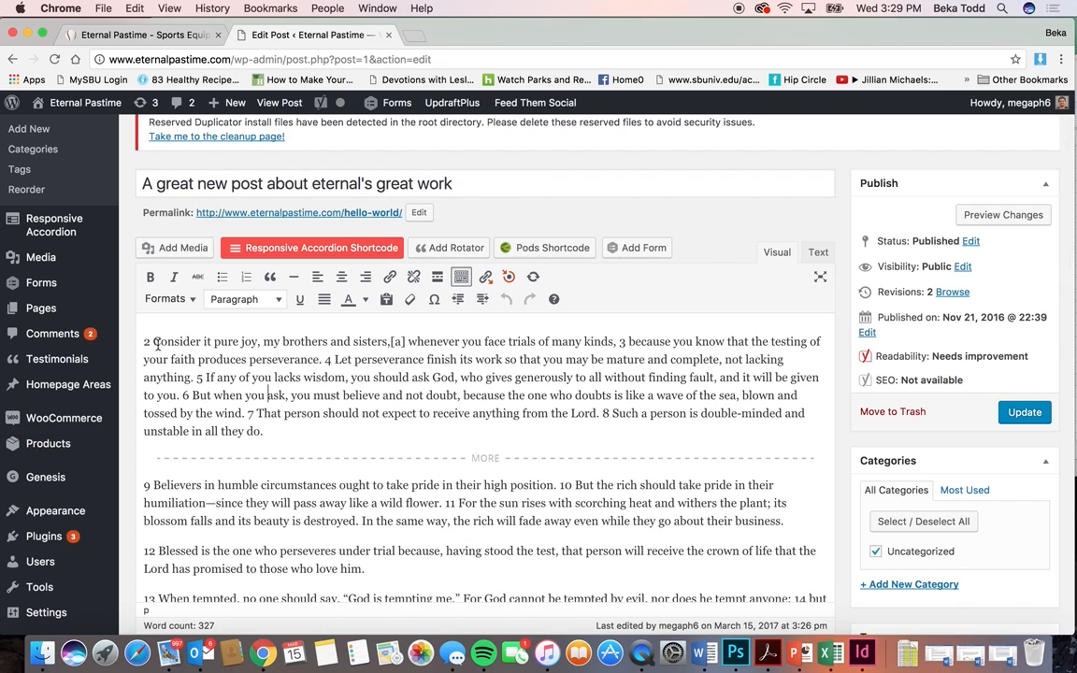
left_click_drag(153, 342, 261, 344)
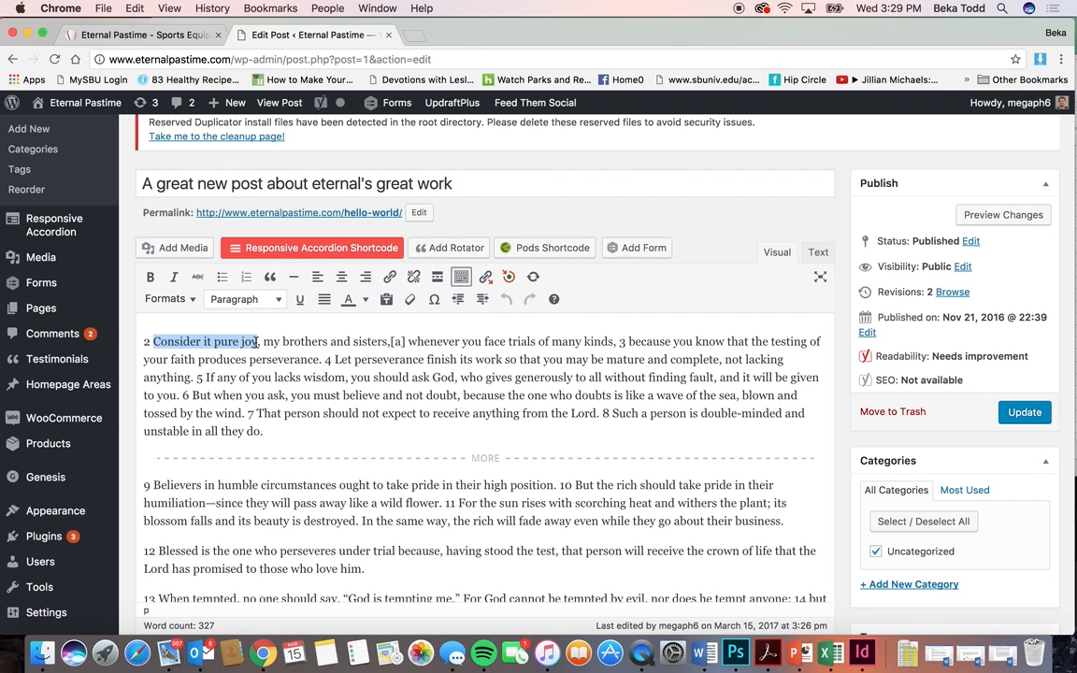
left_click(150, 277)
left_click(173, 277)
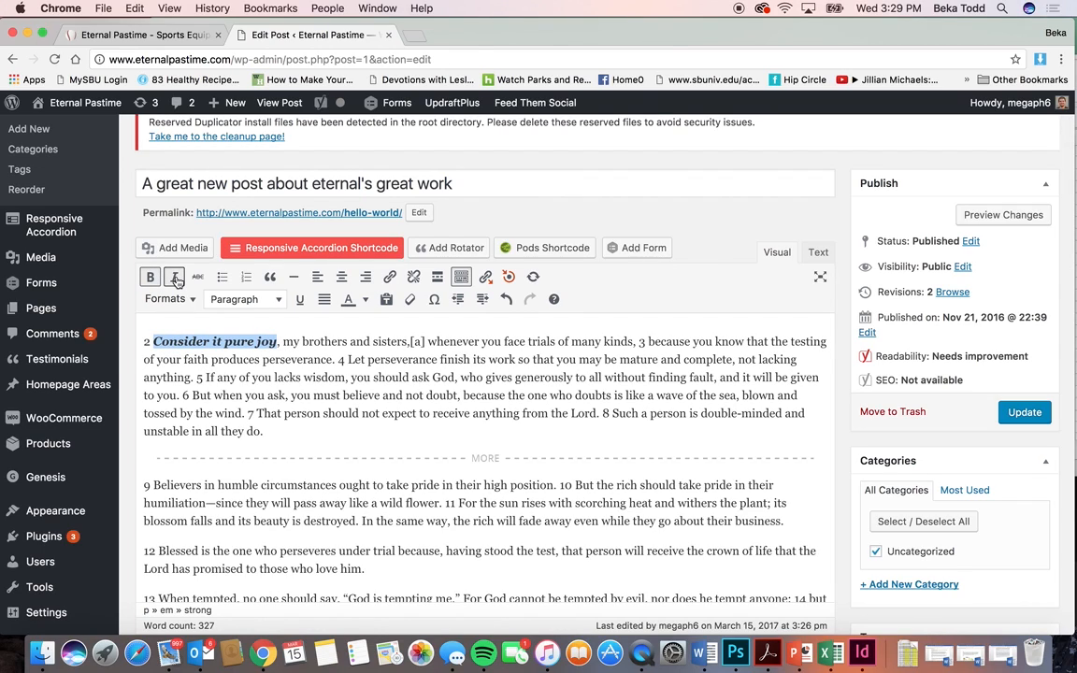
Step: Add a line reading "Header" above the first paragraph, format it as Heading 2, and insert a blank line above it
type("Header")
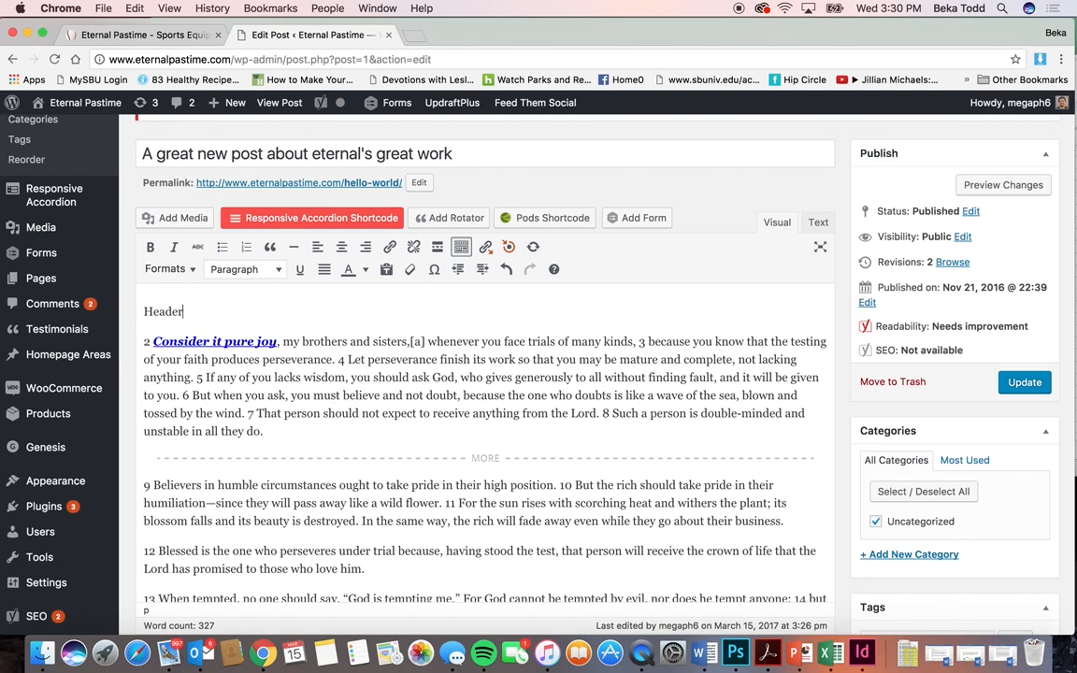
left_click_drag(184, 312, 126, 311)
left_click(241, 269)
left_click(254, 362)
left_click(145, 305)
key("Return")
left_click(150, 260)
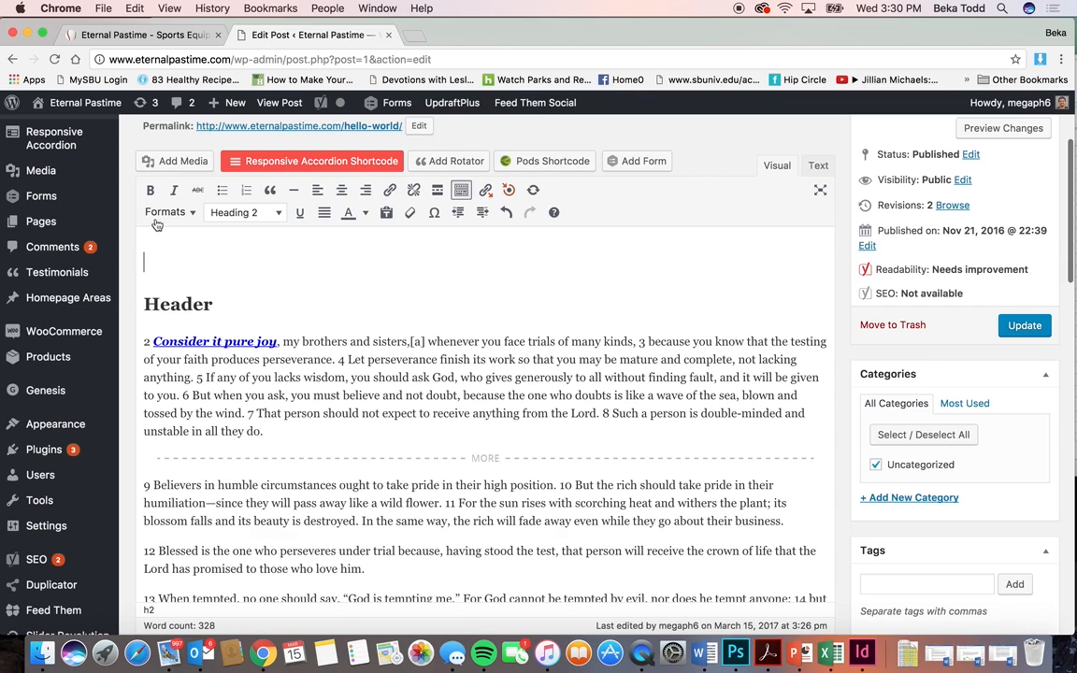
Step: Look through the upload and media library options for inserting media into the post, and close them without inserting anything
left_click(166, 170)
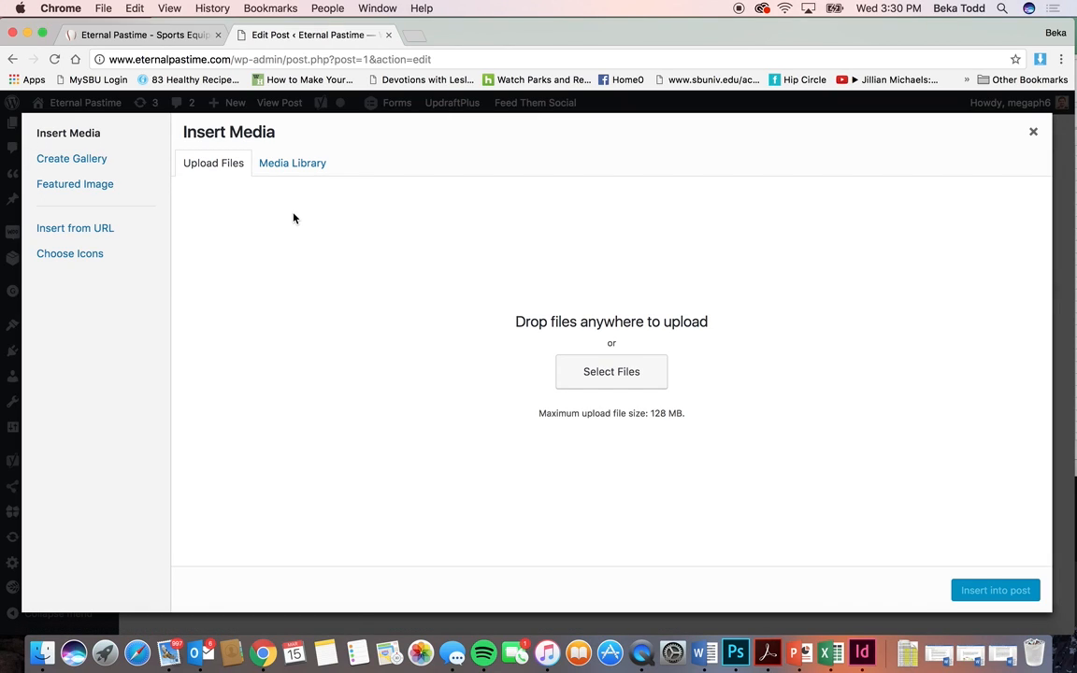
left_click(291, 166)
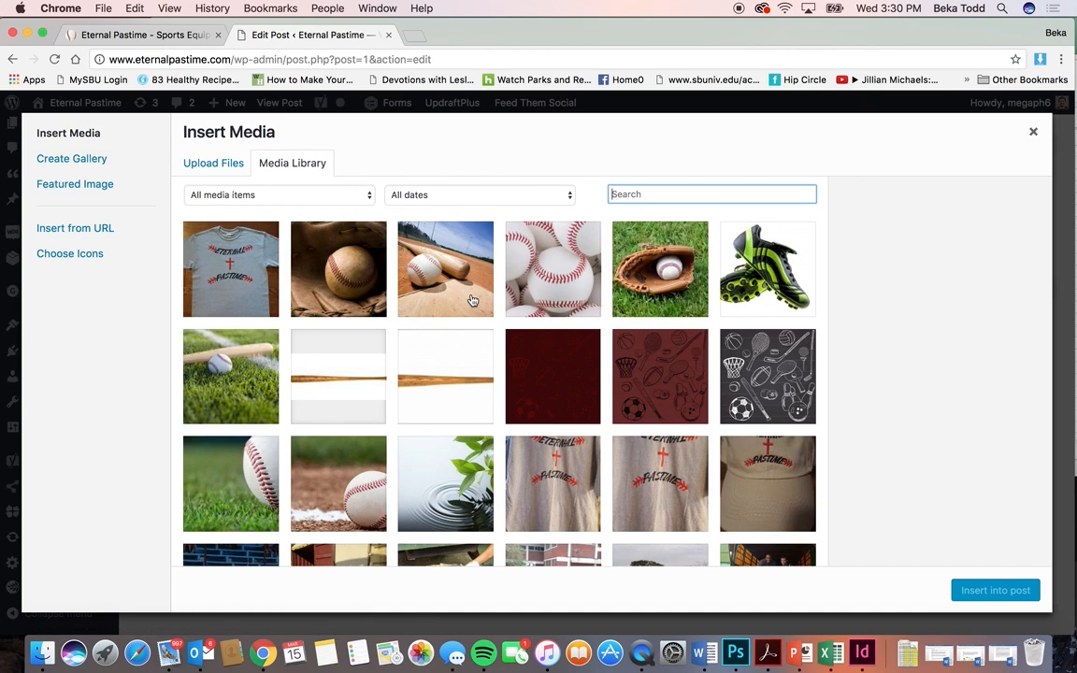
left_click(237, 165)
left_click(1033, 132)
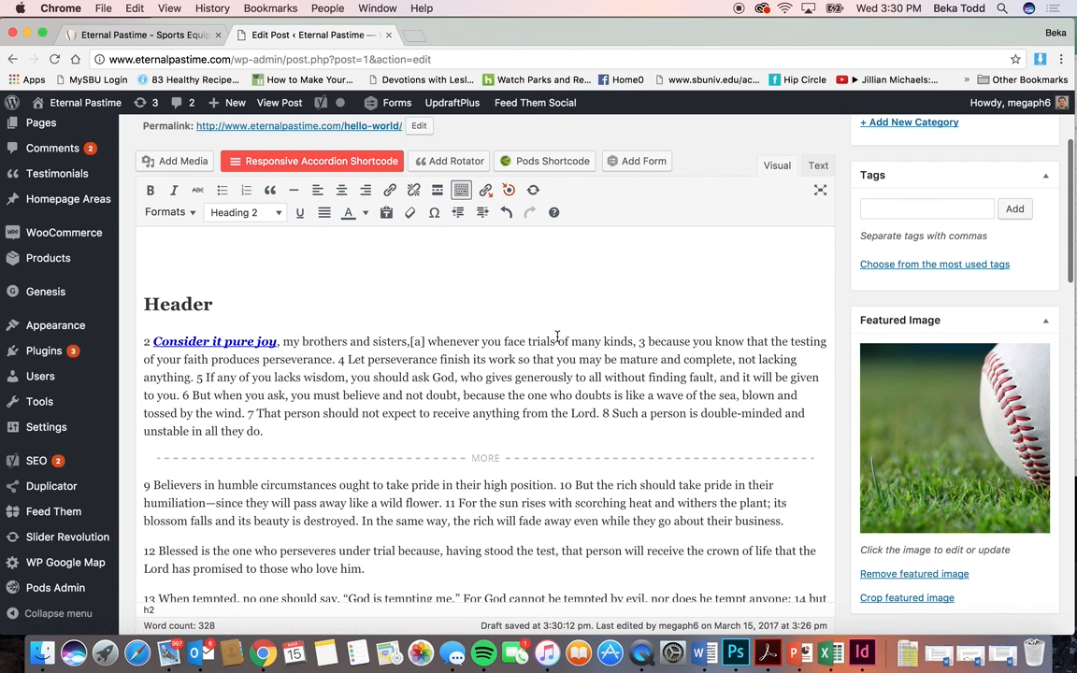
Step: Delete the "Header" line and the blank line above it, and set the opening text's format to Paragraph
scroll(378, 416, "down", 15)
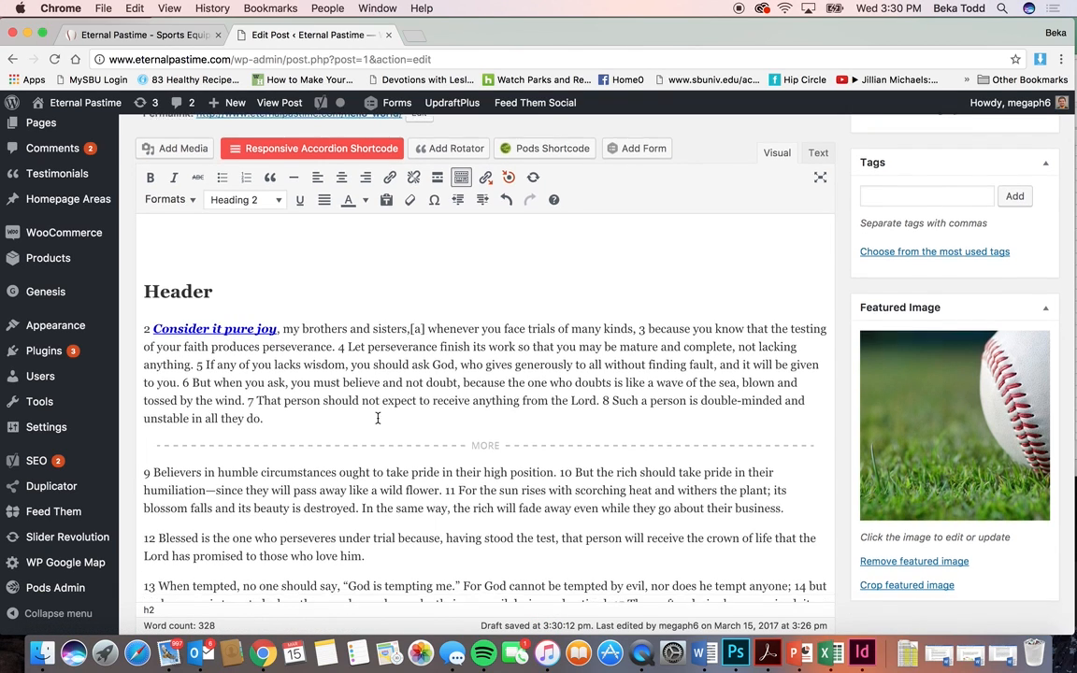
scroll(377, 423, "up", 15)
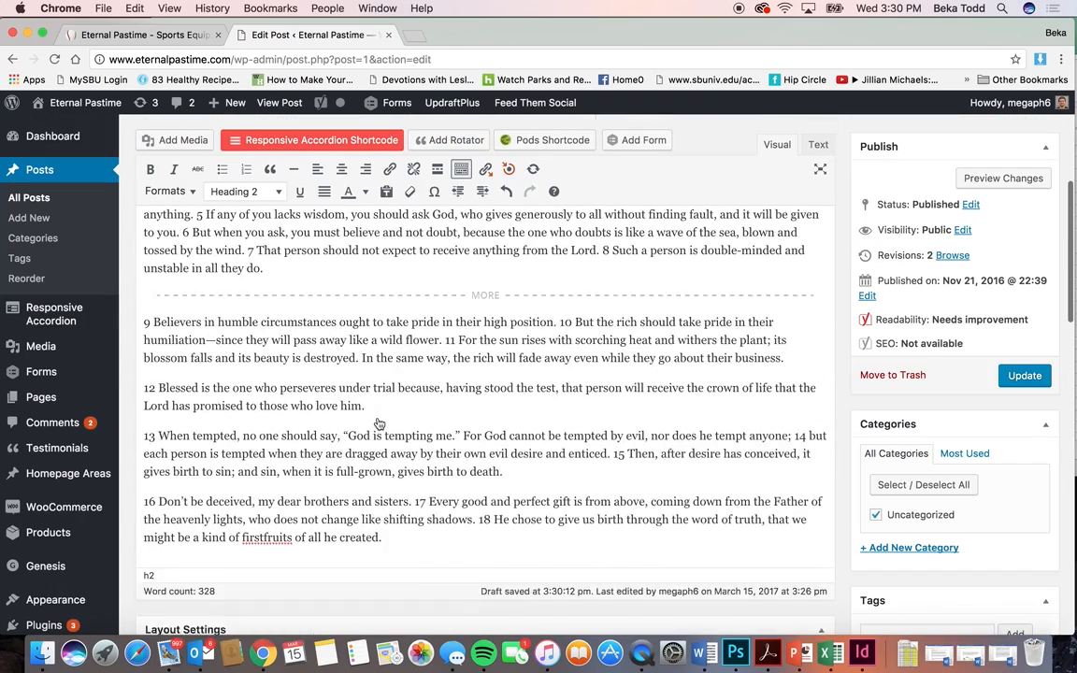
scroll(378, 424, "up", 10)
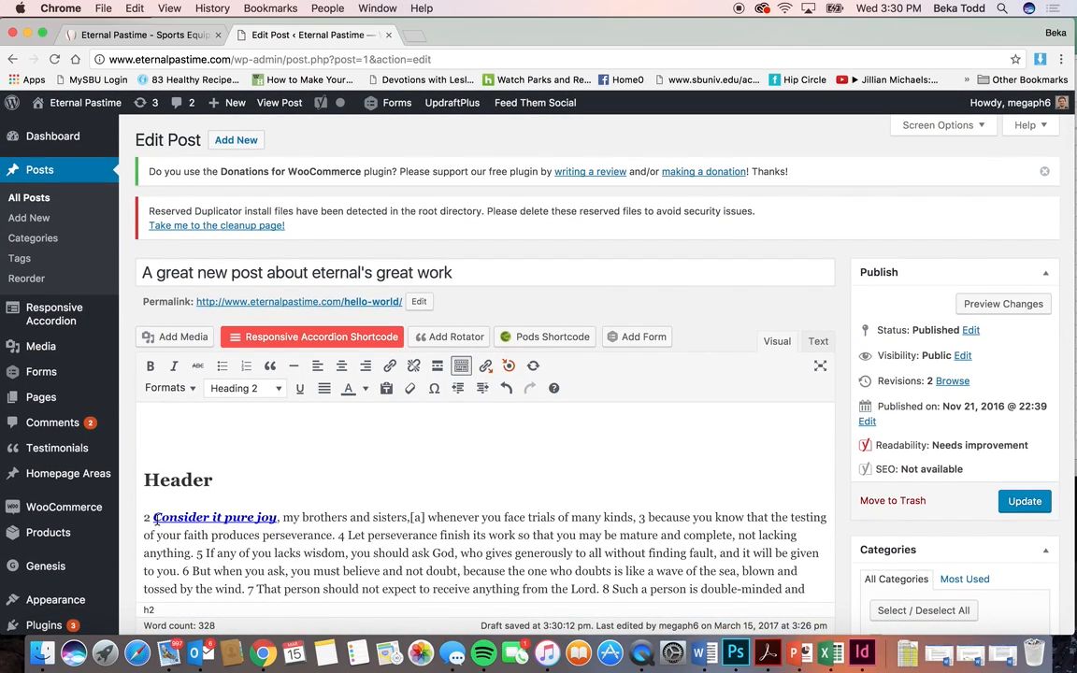
left_click_drag(145, 518, 145, 451)
key("BackSpace")
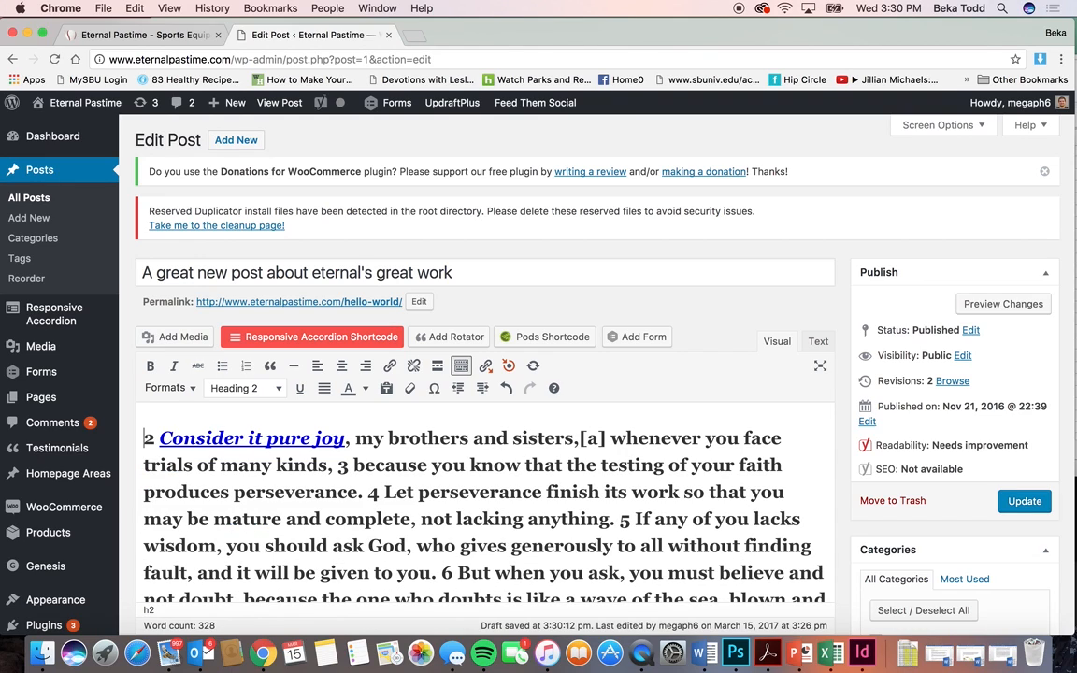
left_click(242, 388)
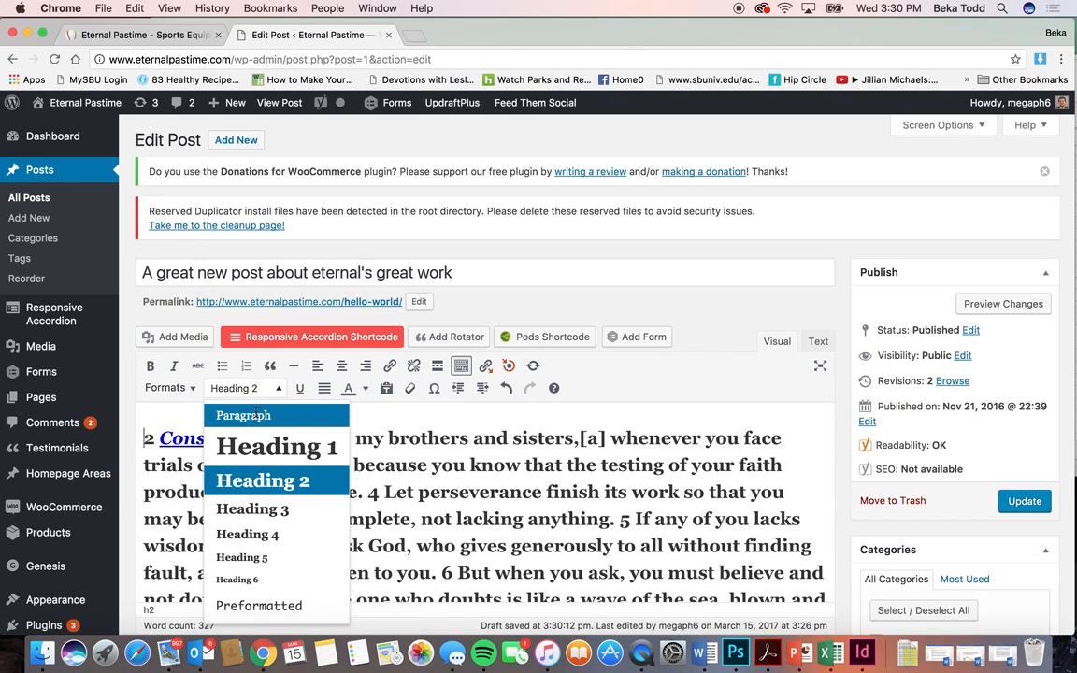
left_click(250, 418)
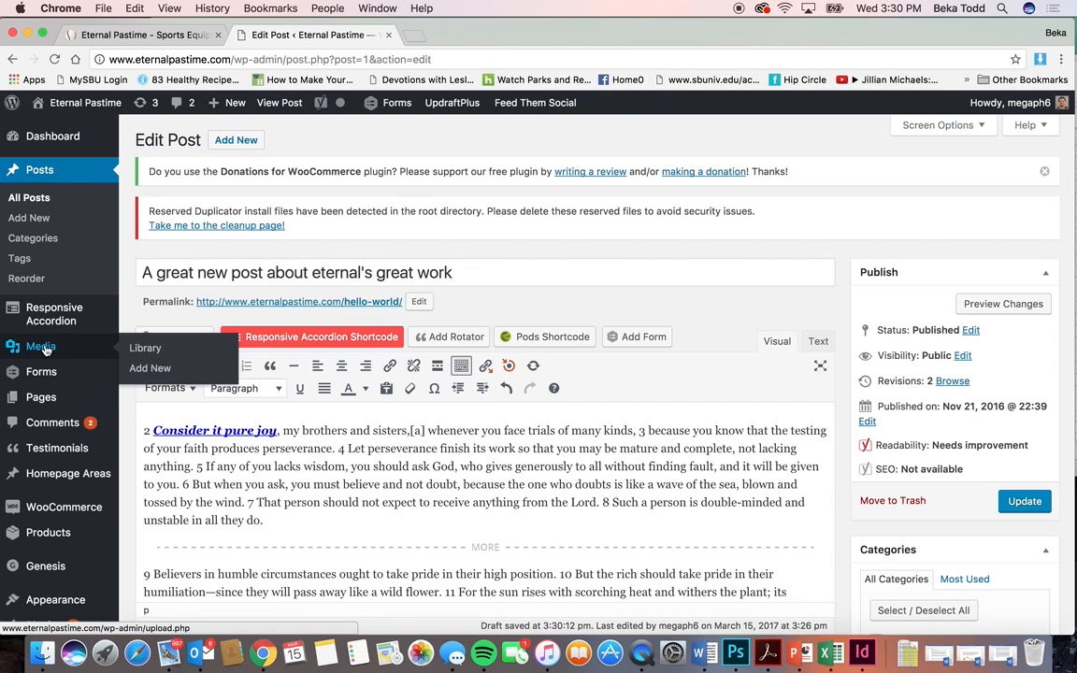
Step: Open the site's media library and view the image of the baseball in a glove on grass
left_click(45, 349)
left_click(644, 235)
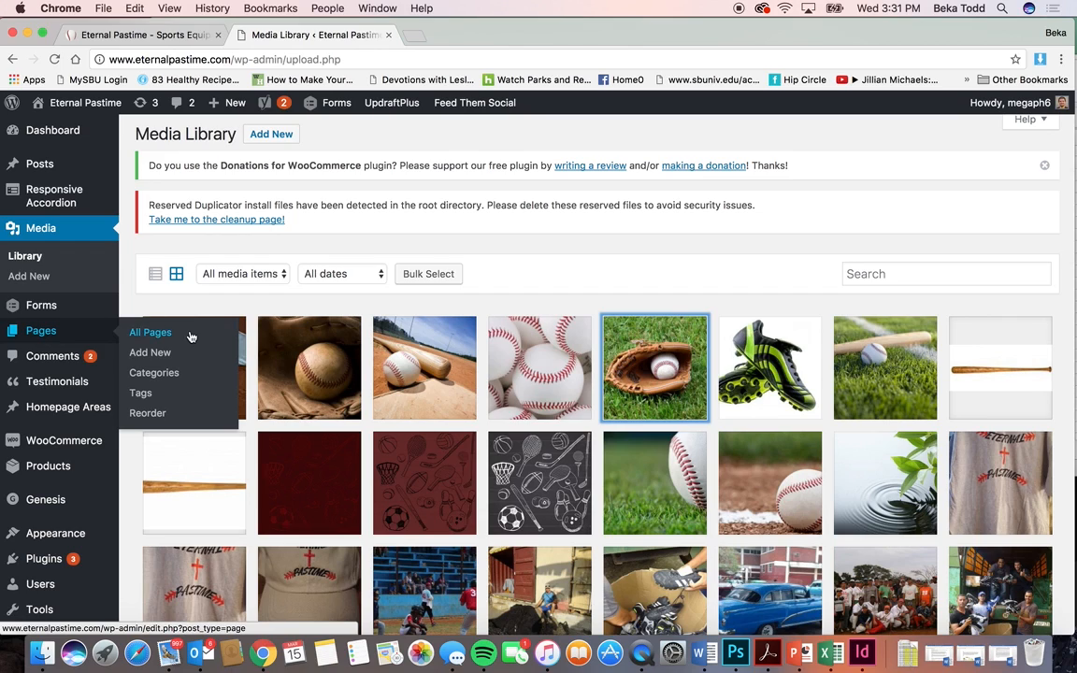
Step: Open the Contact Form from the site's forms list for editing
mouse_move(19, 308)
left_click(21, 312)
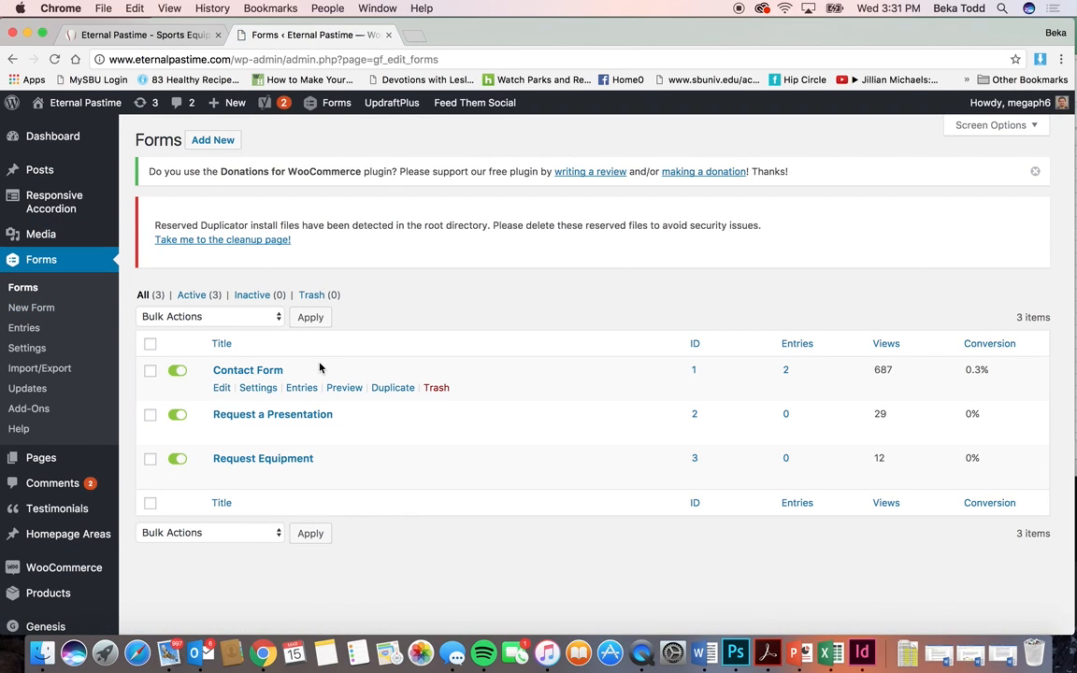
left_click(248, 370)
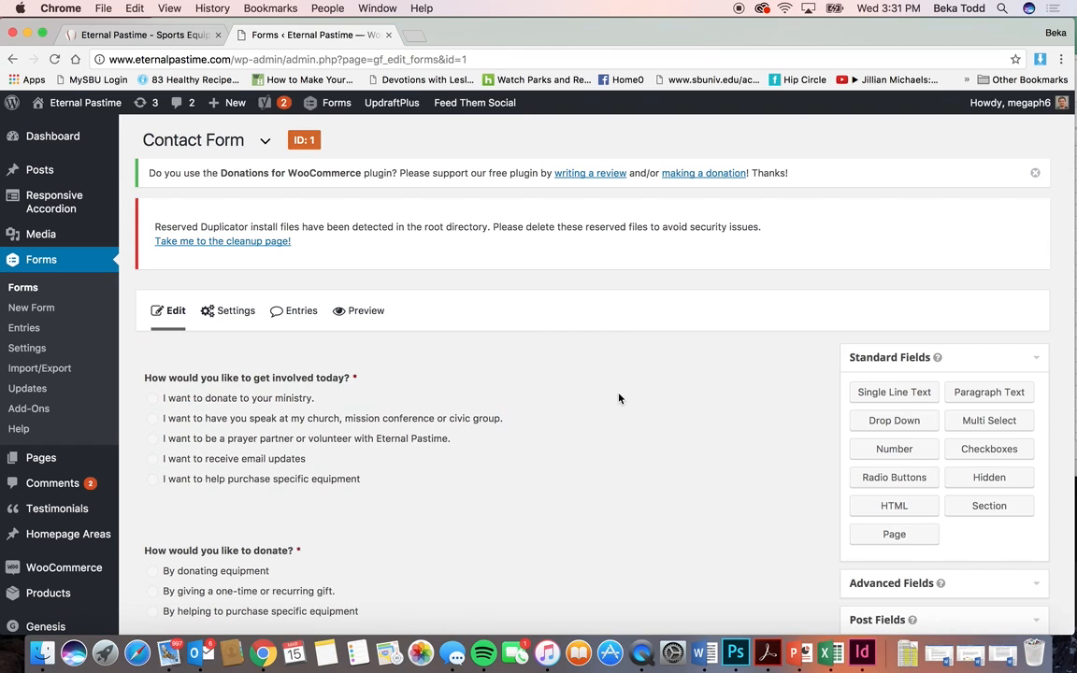
Step: Expand the settings of the "How would you like to get involved today?" field and review its label and choices
scroll(618, 398, "down", 2)
scroll(618, 398, "down", 10)
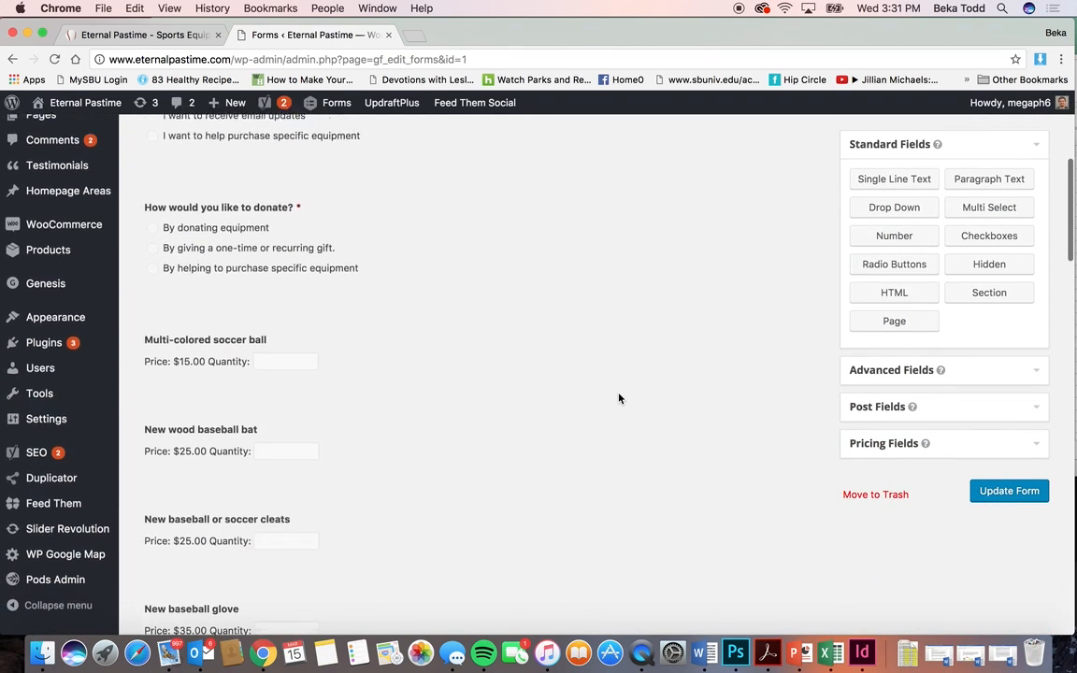
scroll(618, 398, "down", 12)
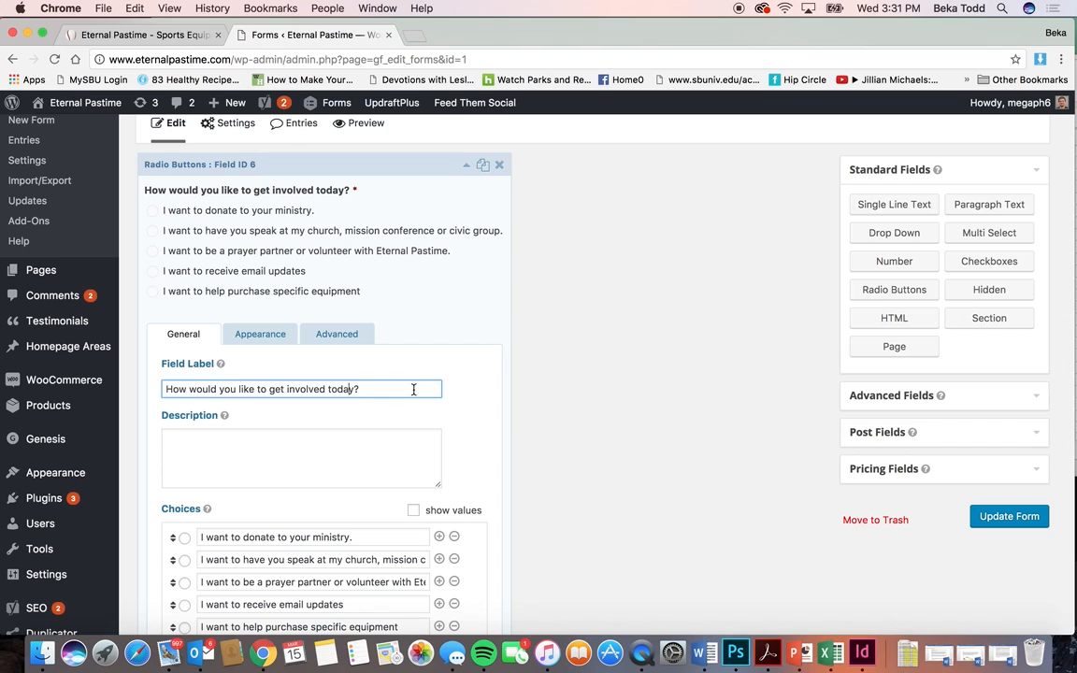
scroll(379, 389, "down", 4)
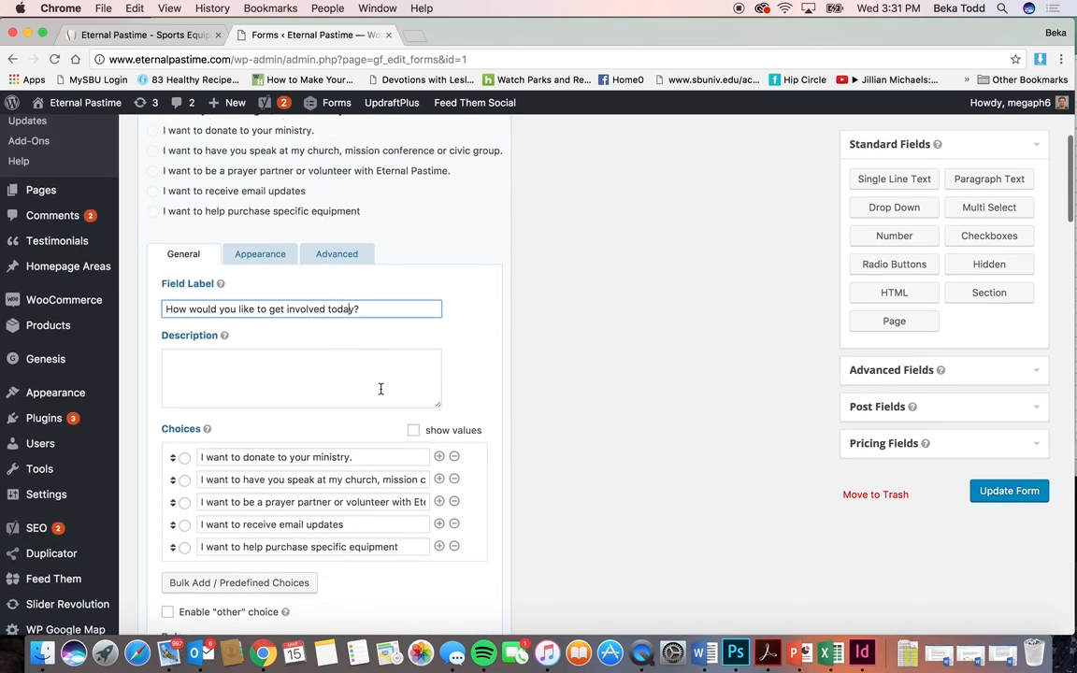
scroll(381, 394, "down", 1)
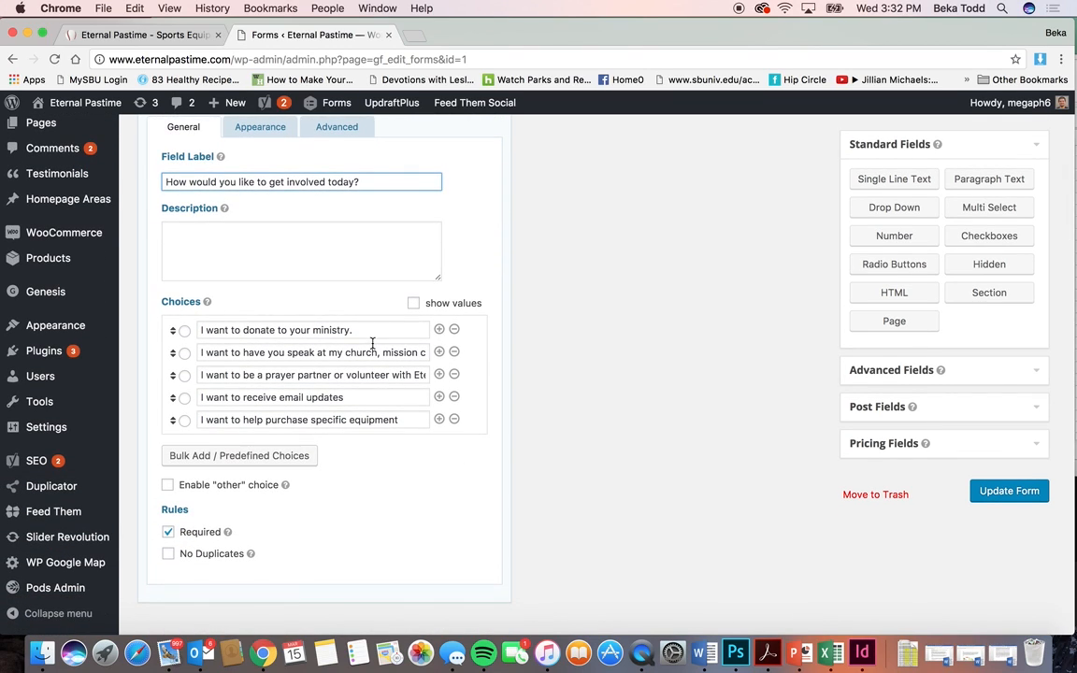
scroll(375, 389, "down", 2)
left_click(374, 386)
mouse_move(173, 316)
left_mouse_down()
mouse_move(173, 344)
mouse_move(173, 314)
left_mouse_up()
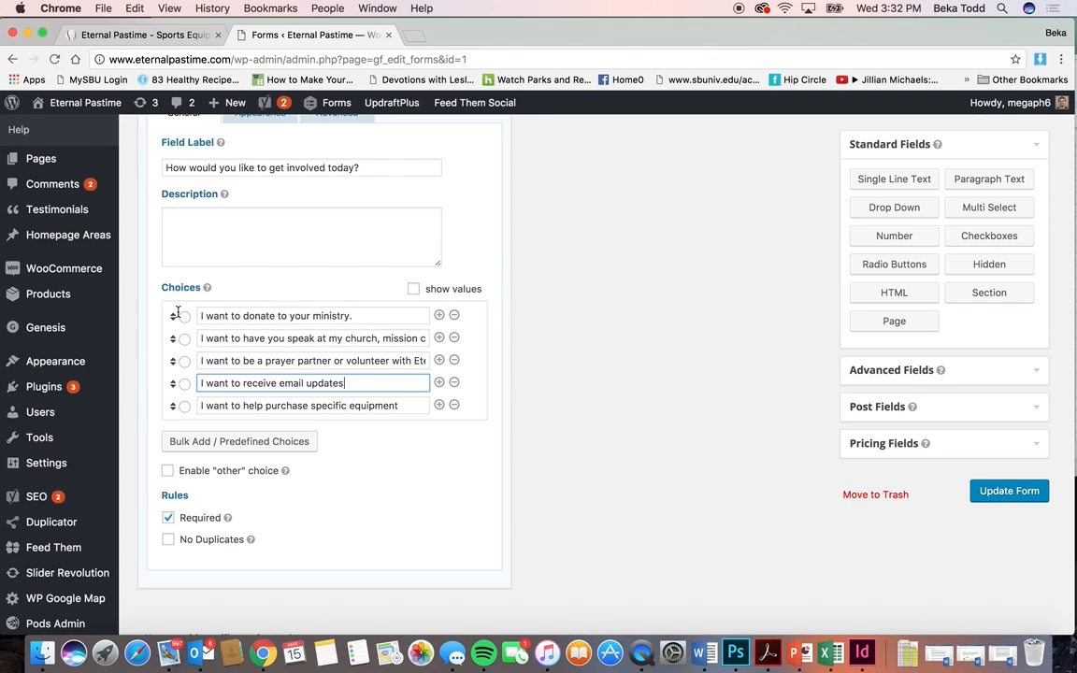
Step: Try adding a blank choice below "I want to help purchase specific equipment", remove it, and collapse the field's settings
left_click(439, 405)
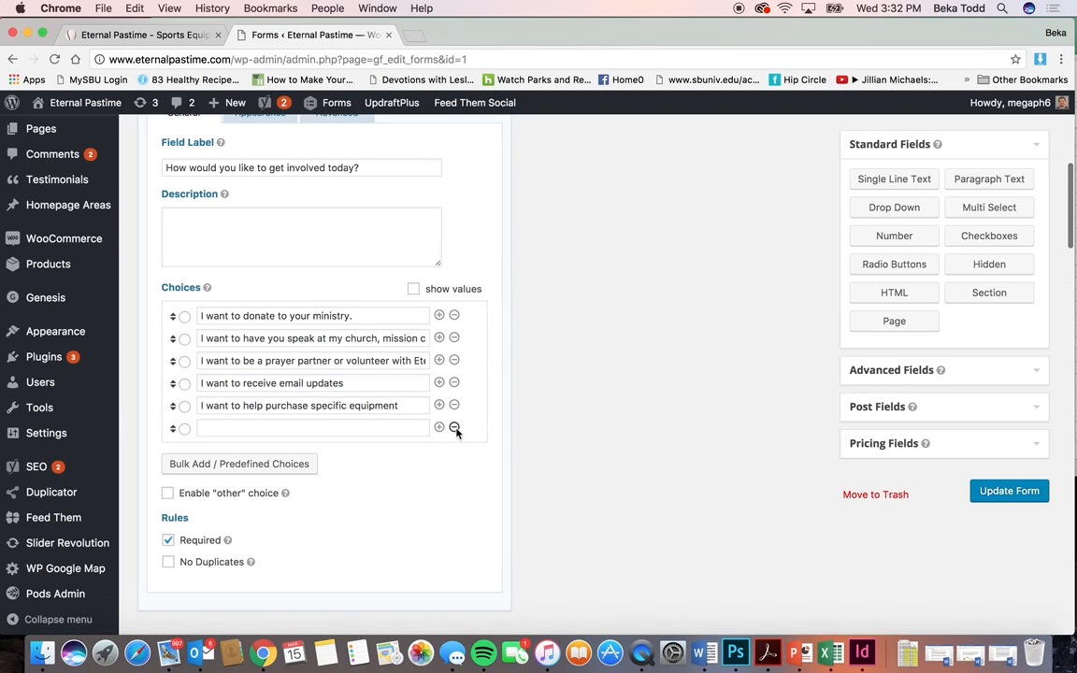
left_click(455, 427)
scroll(403, 504, "up", 5)
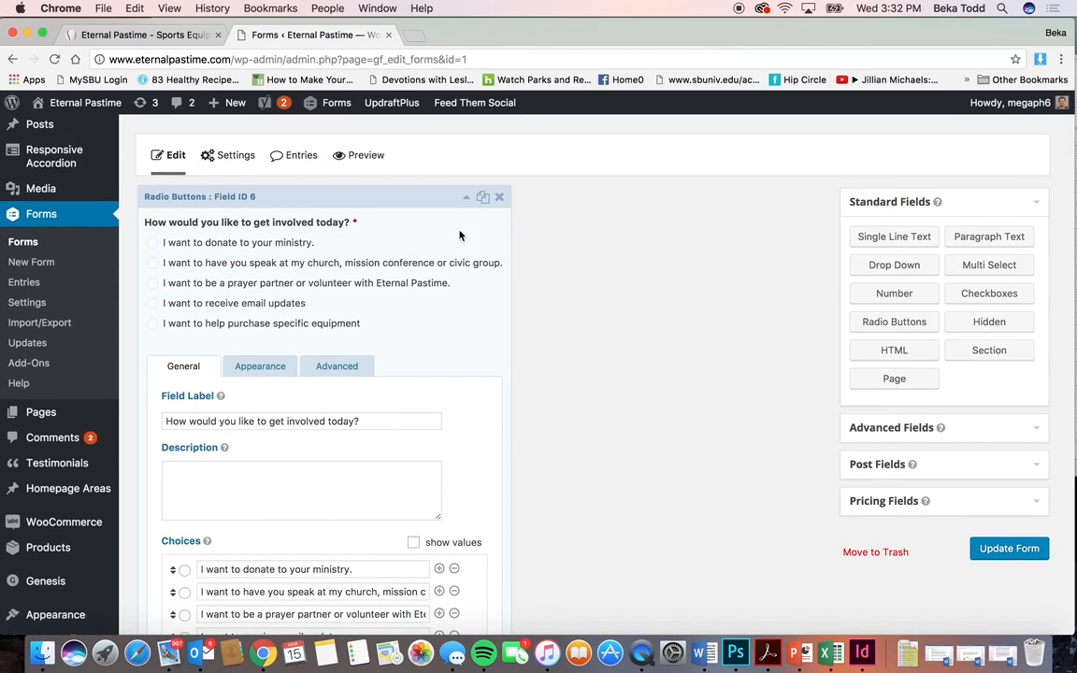
left_click(465, 201)
Step: Try to reposition the "How would you like to get involved today?" field within the Contact Form
scroll(430, 281, "down", 3)
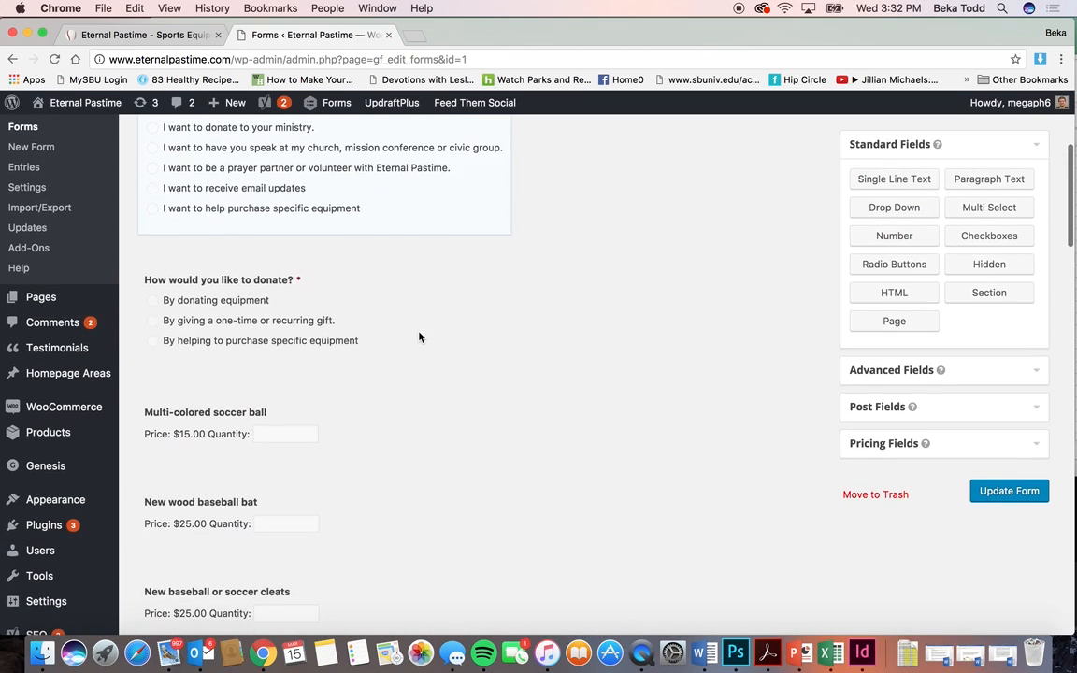
scroll(464, 244, "up", 3)
left_click_drag(389, 219, 401, 249)
scroll(346, 448, "down", 3)
scroll(366, 278, "up", 5)
Step: Switch to the public Eternal Pastime homepage and locate the form in the Get Involved section
left_click(88, 35)
scroll(318, 304, "down", 15)
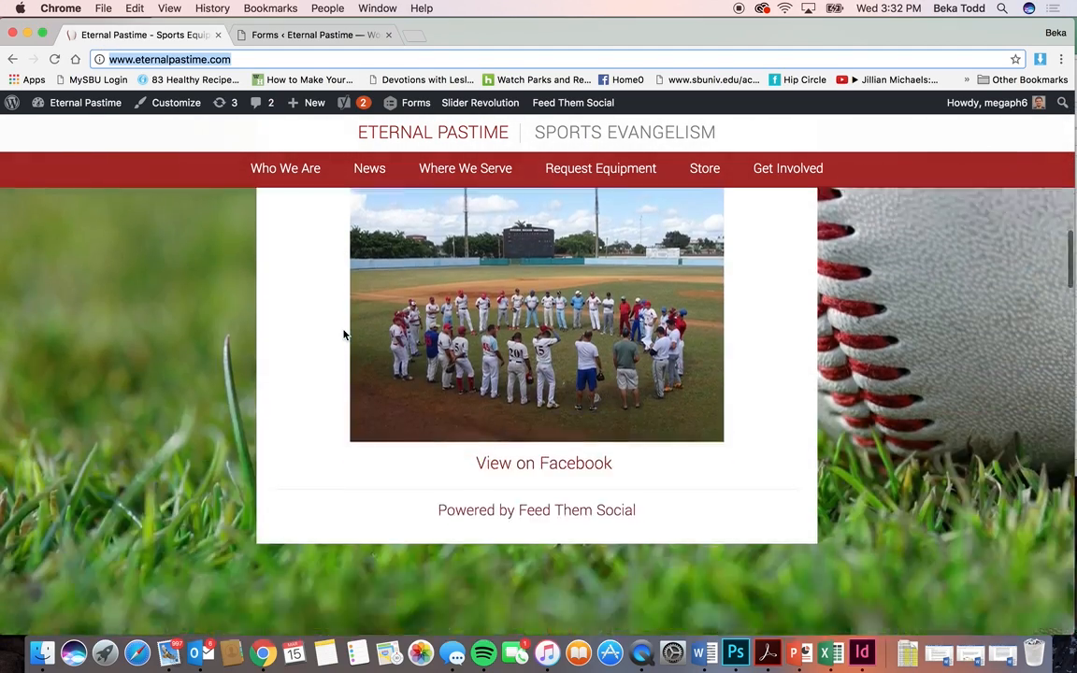
scroll(344, 334, "down", 15)
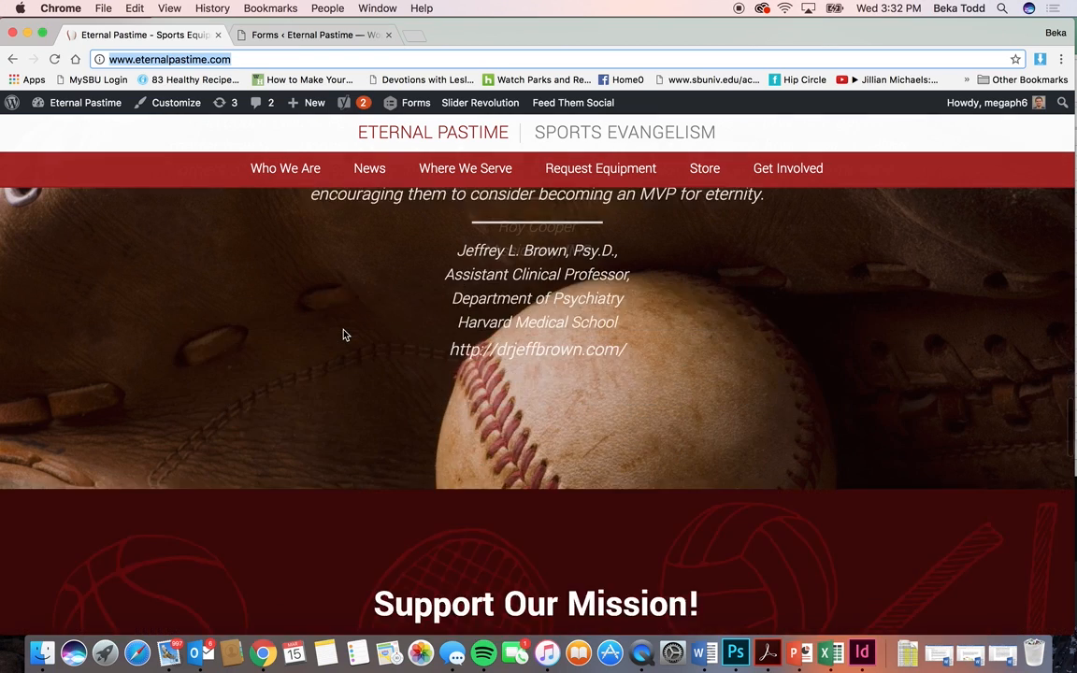
scroll(344, 335, "down", 12)
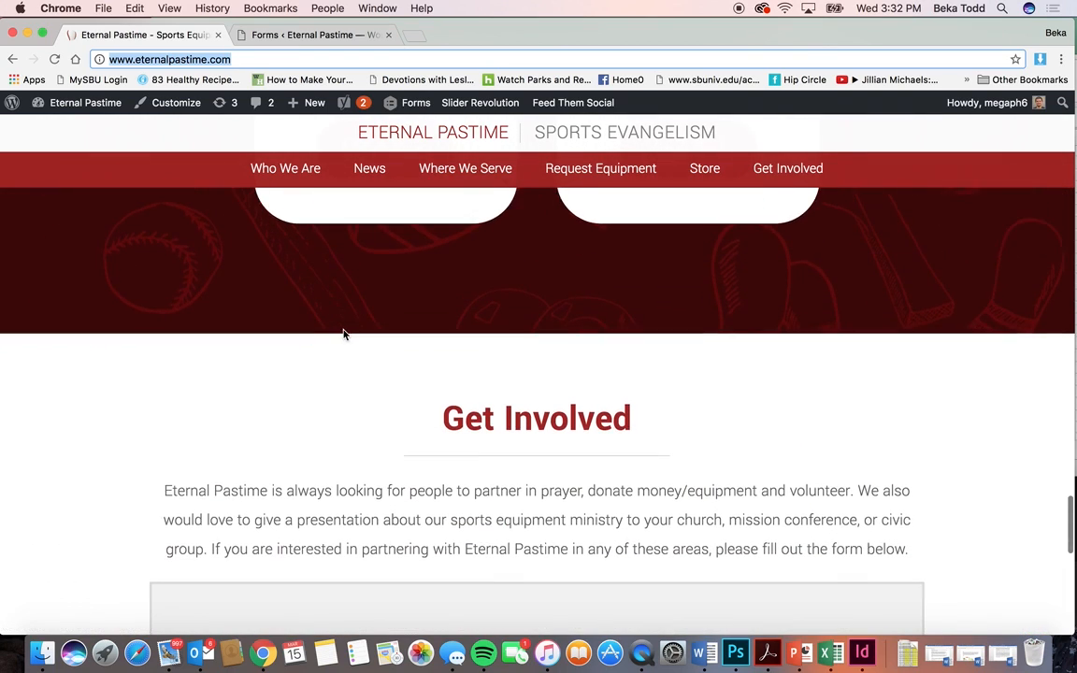
scroll(344, 335, "down", 10)
scroll(344, 334, "up", 2)
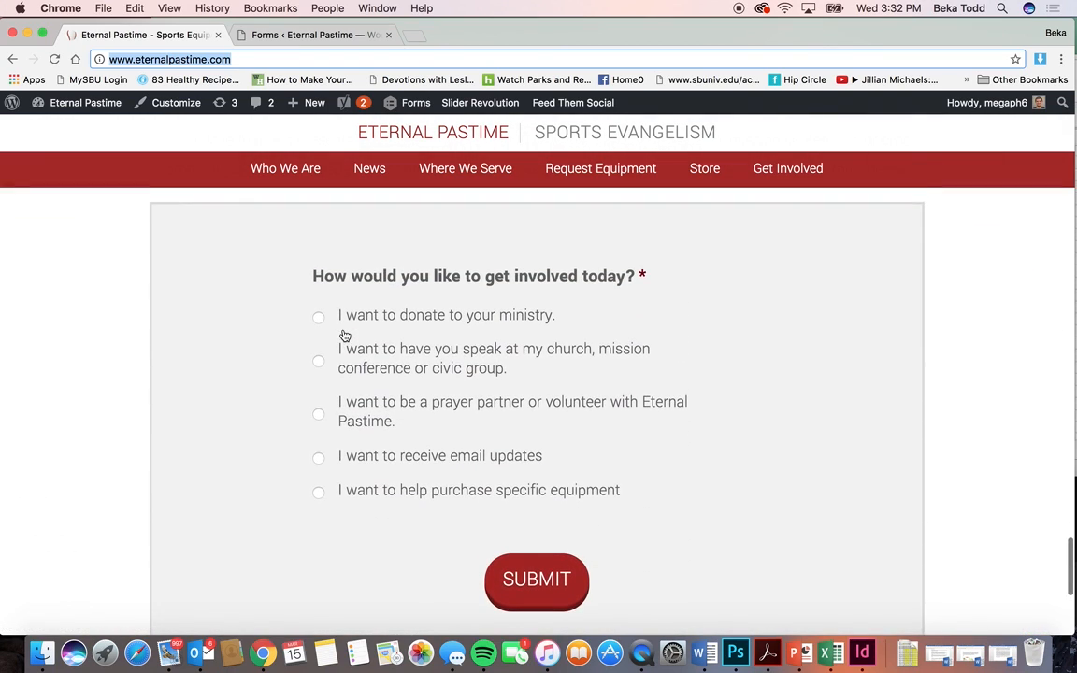
Step: Choose "I want to donate to your ministry." in the public form and review the follow-up questions
left_click(318, 317)
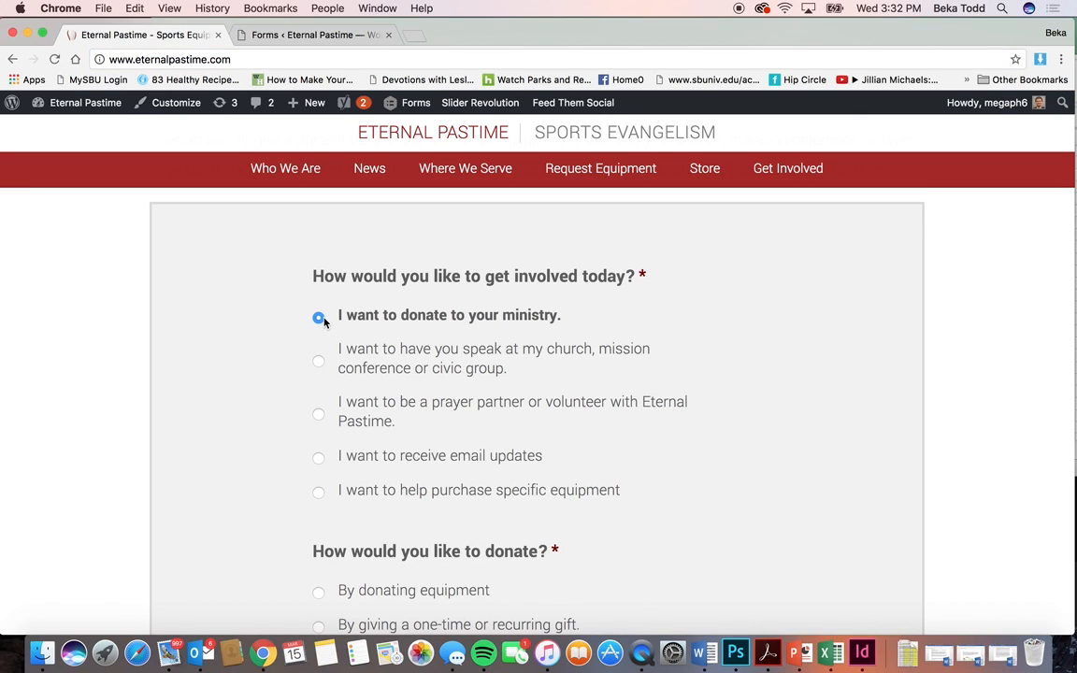
scroll(470, 458, "down", 4)
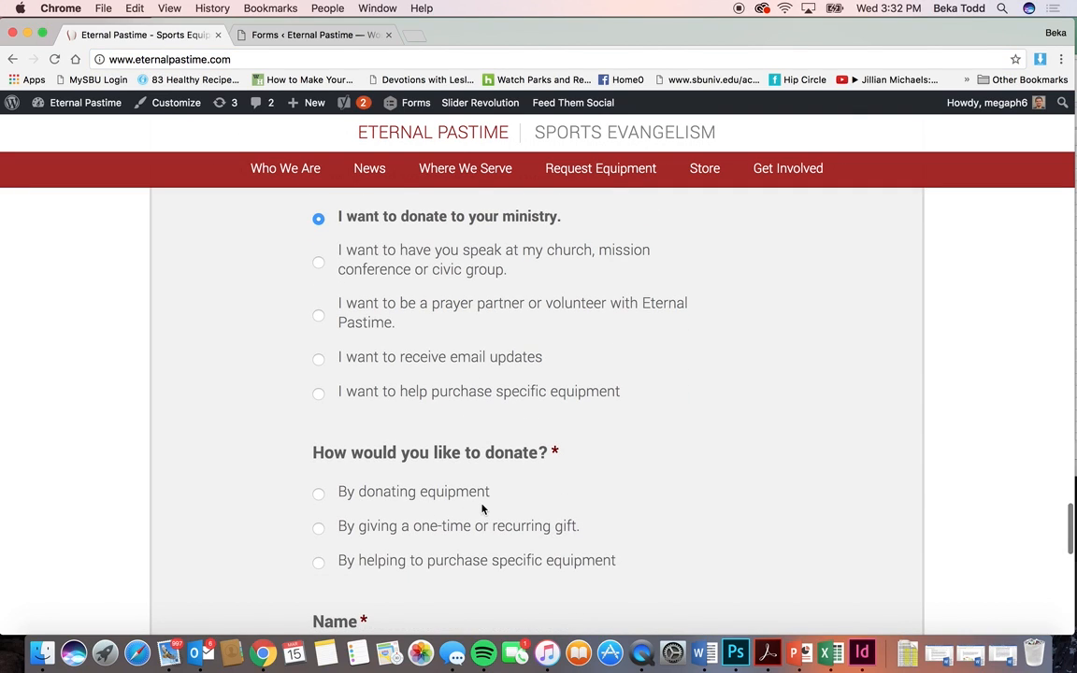
scroll(483, 509, "down", 3)
scroll(482, 509, "up", 7)
Step: Return to the form editor and view the Advanced settings of the "How would you like to get involved today?" field
left_click(314, 35)
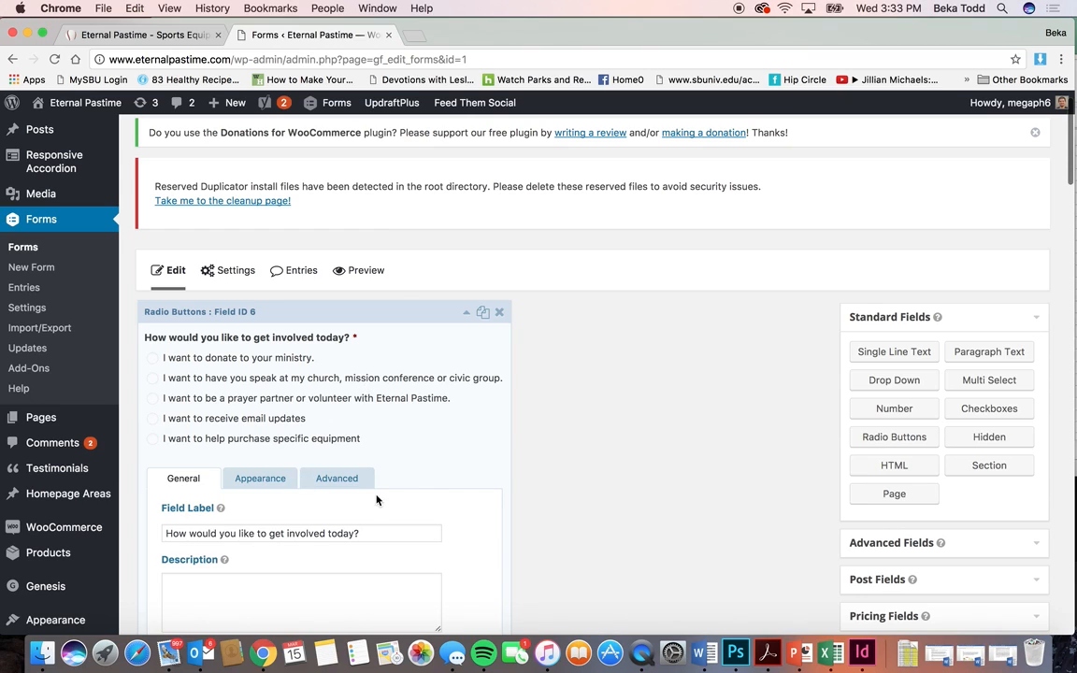
scroll(377, 498, "down", 5)
scroll(377, 495, "down", 3)
scroll(327, 374, "up", 4)
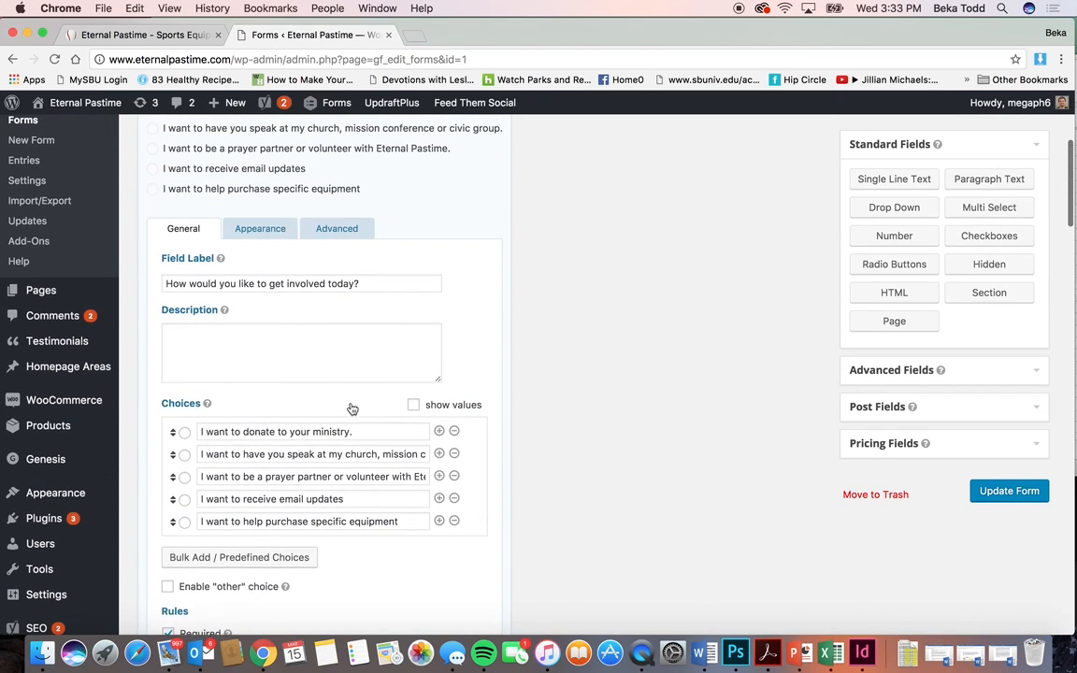
left_click(274, 236)
left_click(338, 237)
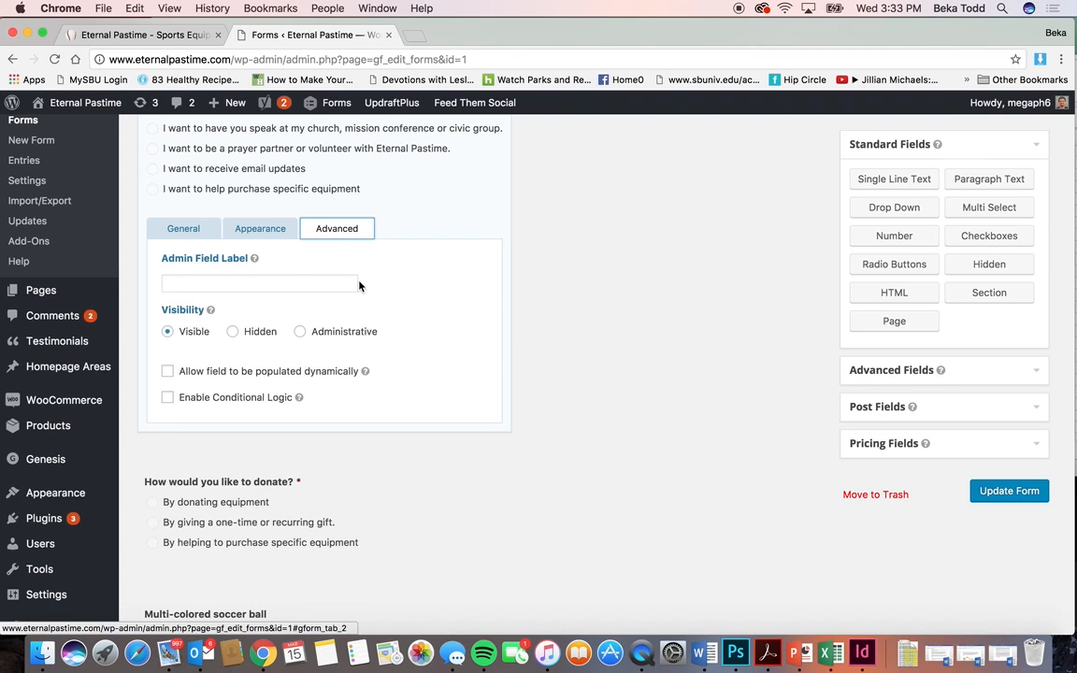
scroll(371, 236, "up", 3)
scroll(372, 236, "down", 2)
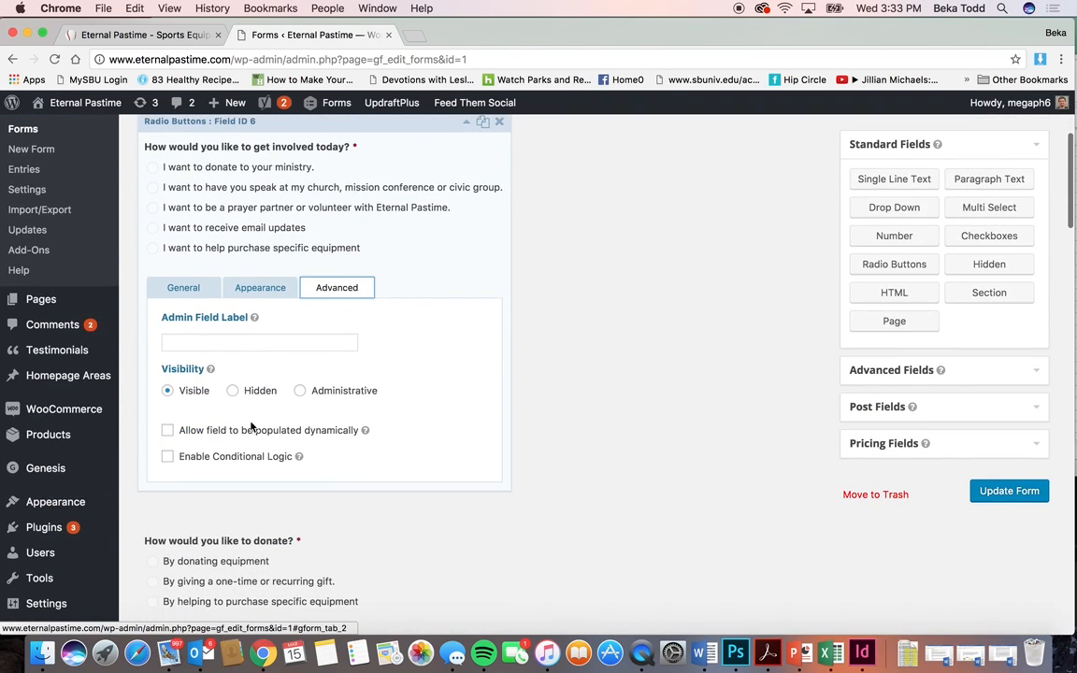
Step: Try enabling conditional logic for the "How would you like to get involved today?" field, turn it off again, and collapse the field
left_click(167, 457)
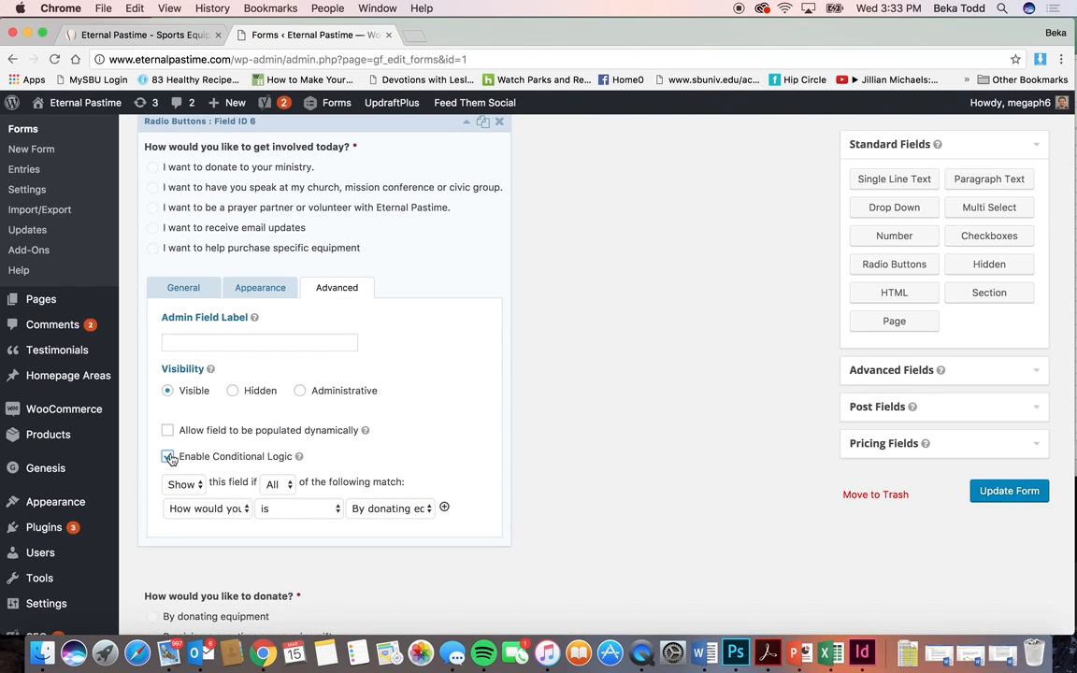
left_click(168, 456)
scroll(300, 471, "down", 2)
scroll(300, 473, "up", 5)
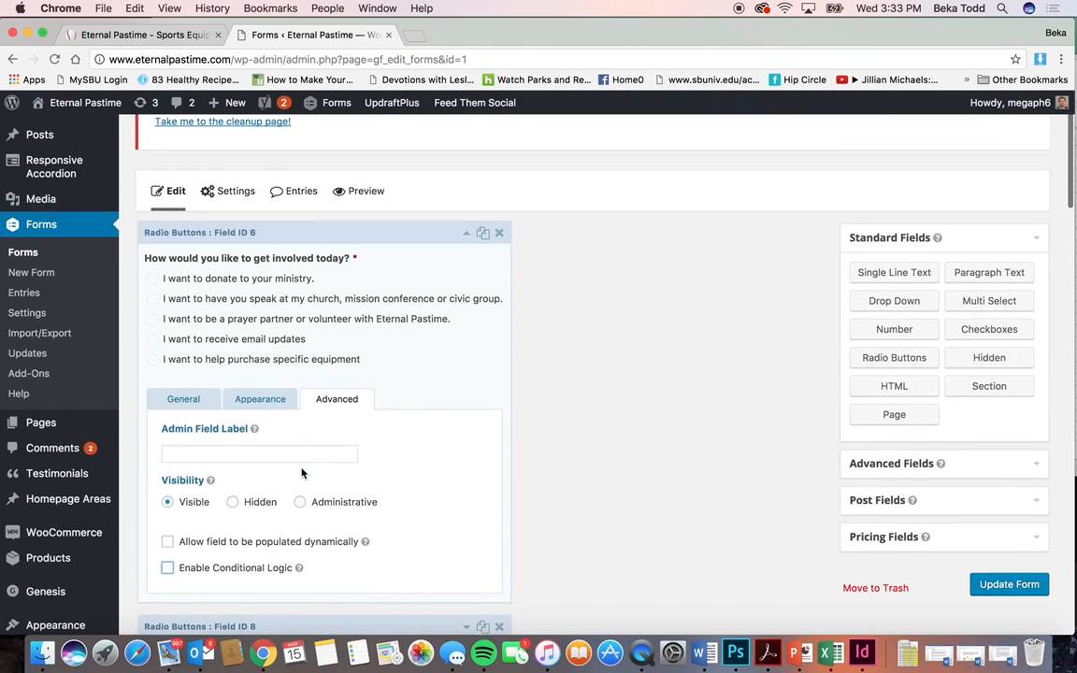
left_click(433, 234)
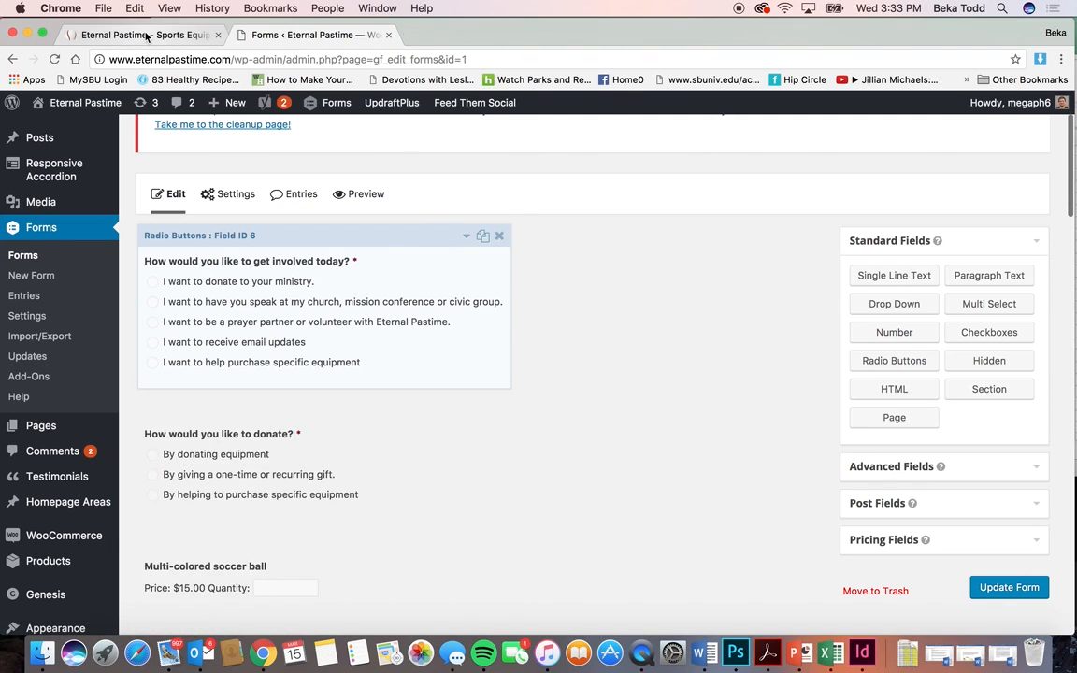
Step: Check the involvement question on the public site again and return to the form editor
left_click(147, 34)
scroll(367, 220, "up", 4)
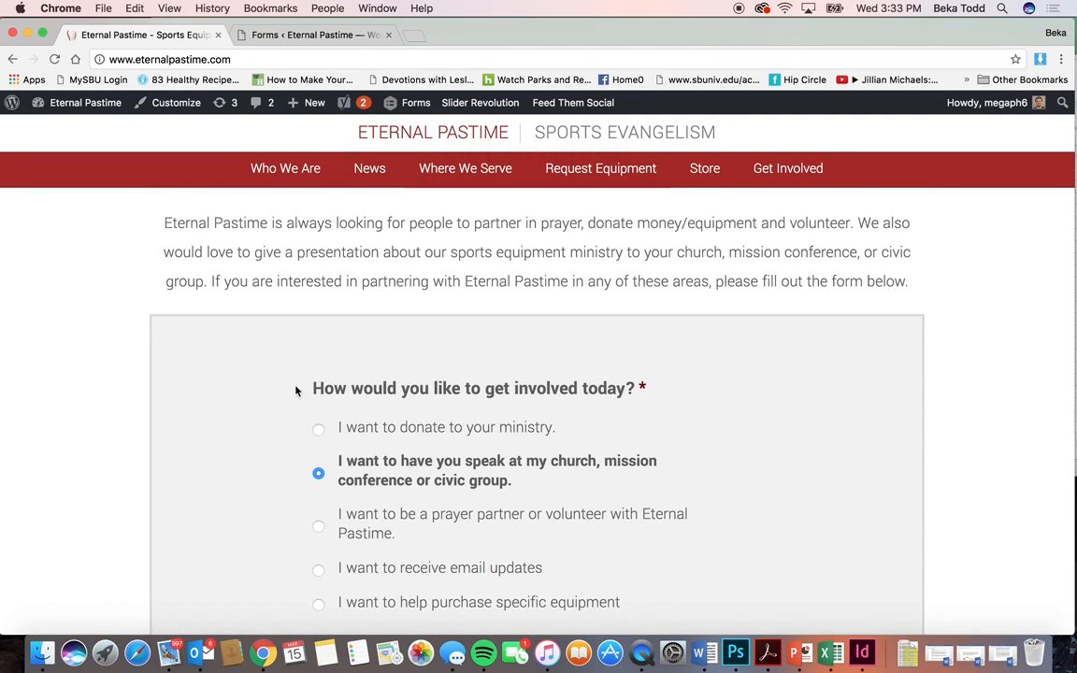
left_click(258, 33)
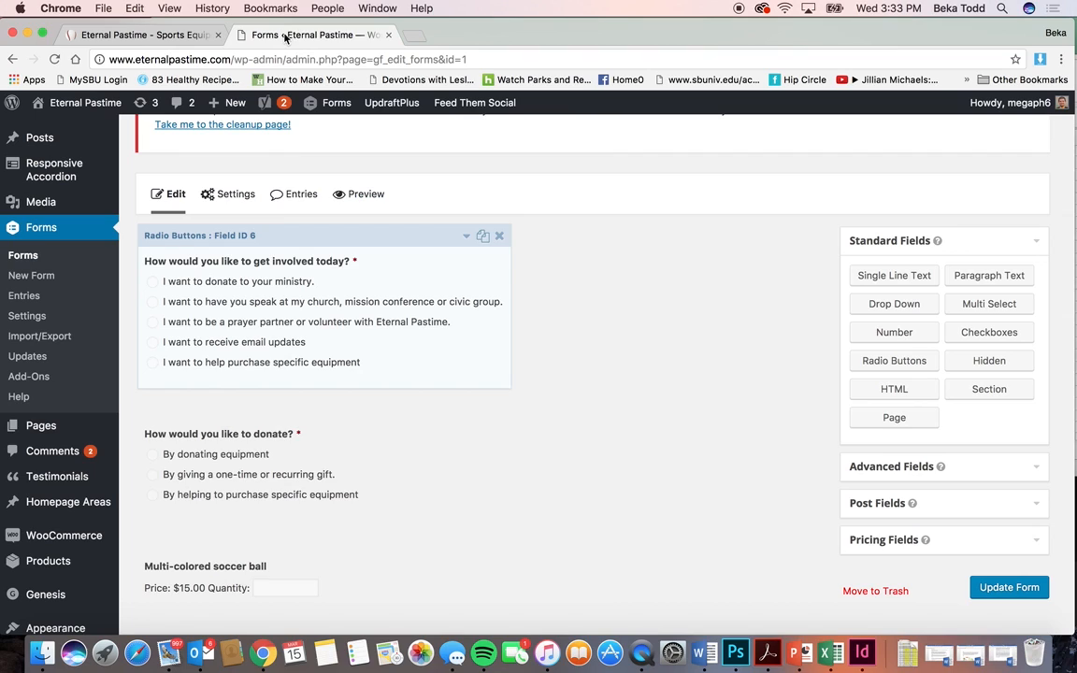
mouse_move(306, 462)
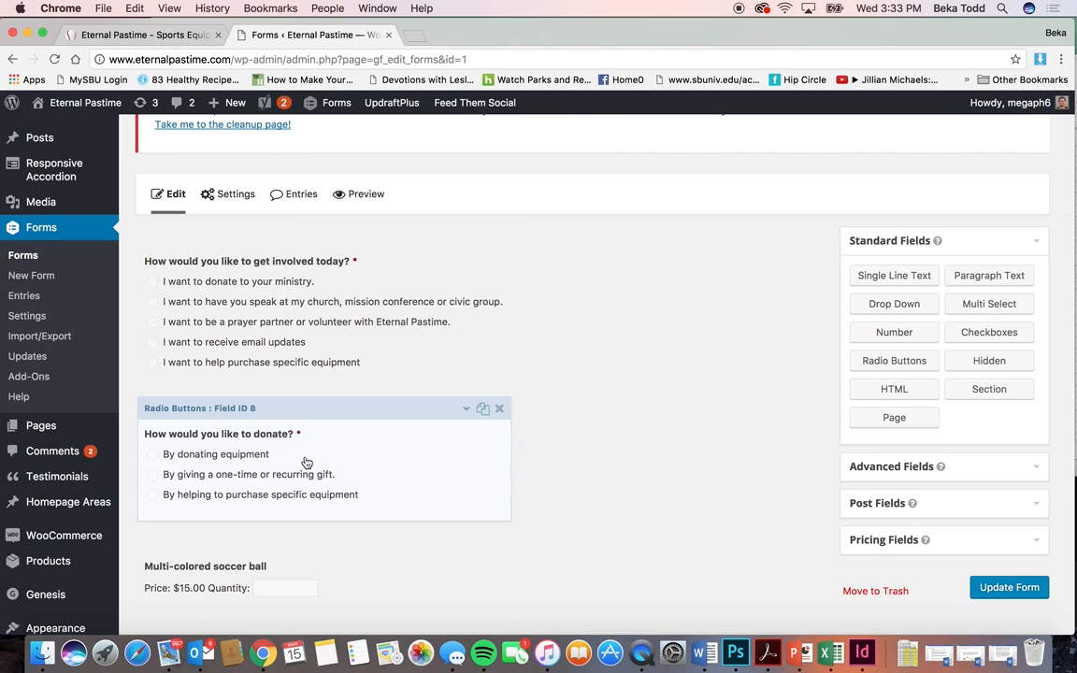
Step: Expand the "How would you like to get involved today?" field and examine its choices and Advanced settings
left_click(323, 272)
scroll(323, 446, "down", 5)
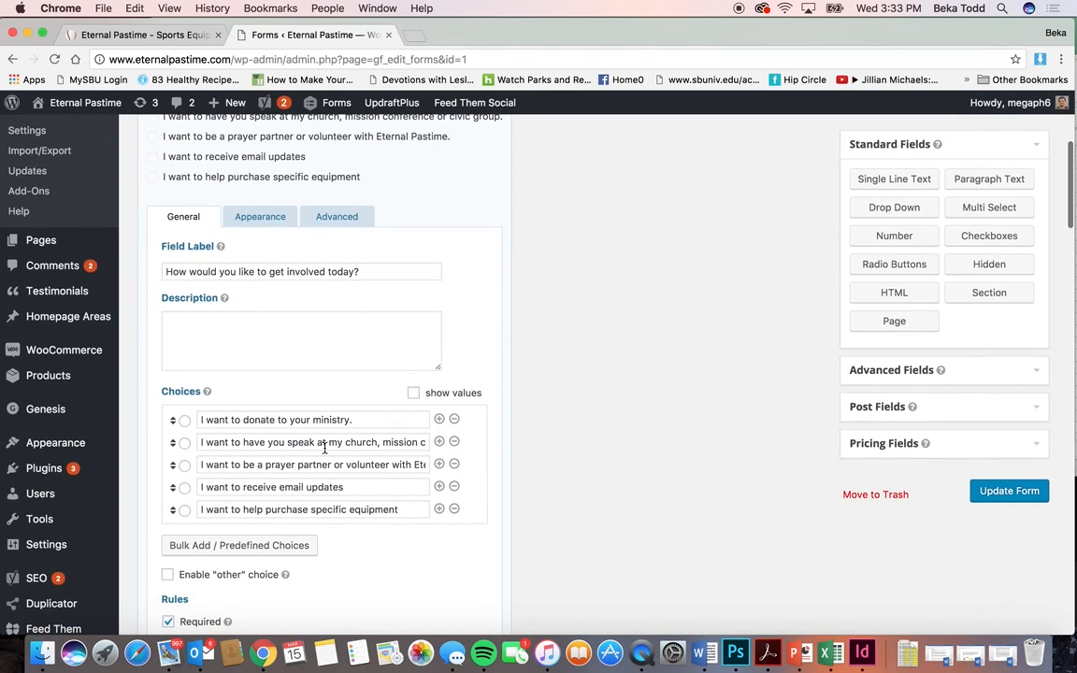
scroll(308, 380, "up", 5)
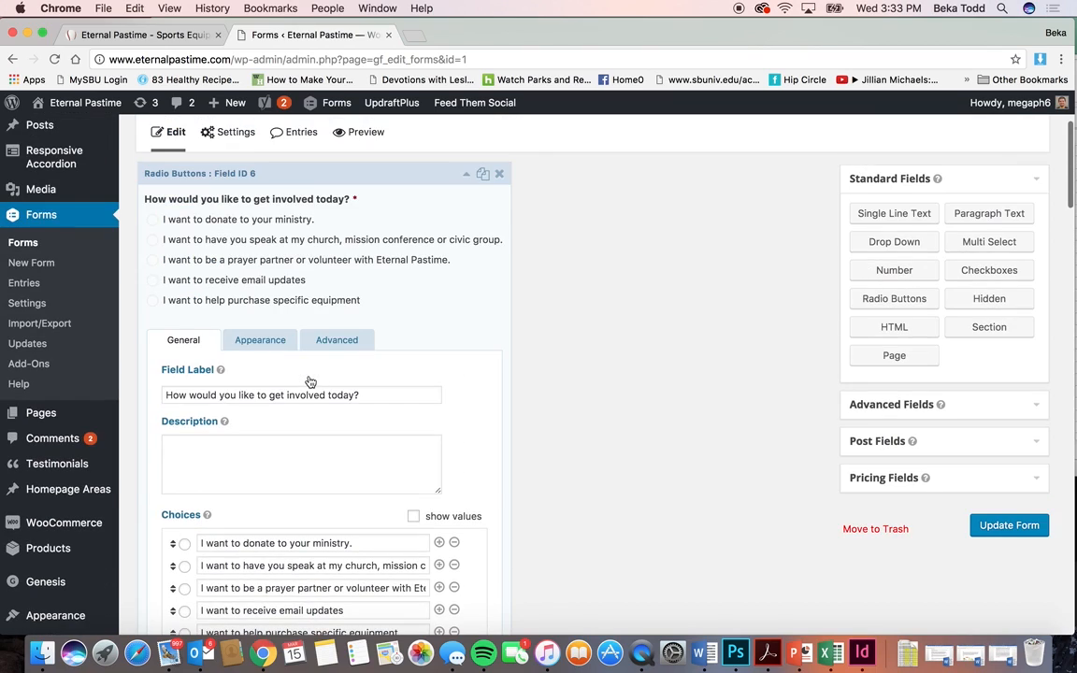
left_click(335, 338)
scroll(314, 463, "down", 2)
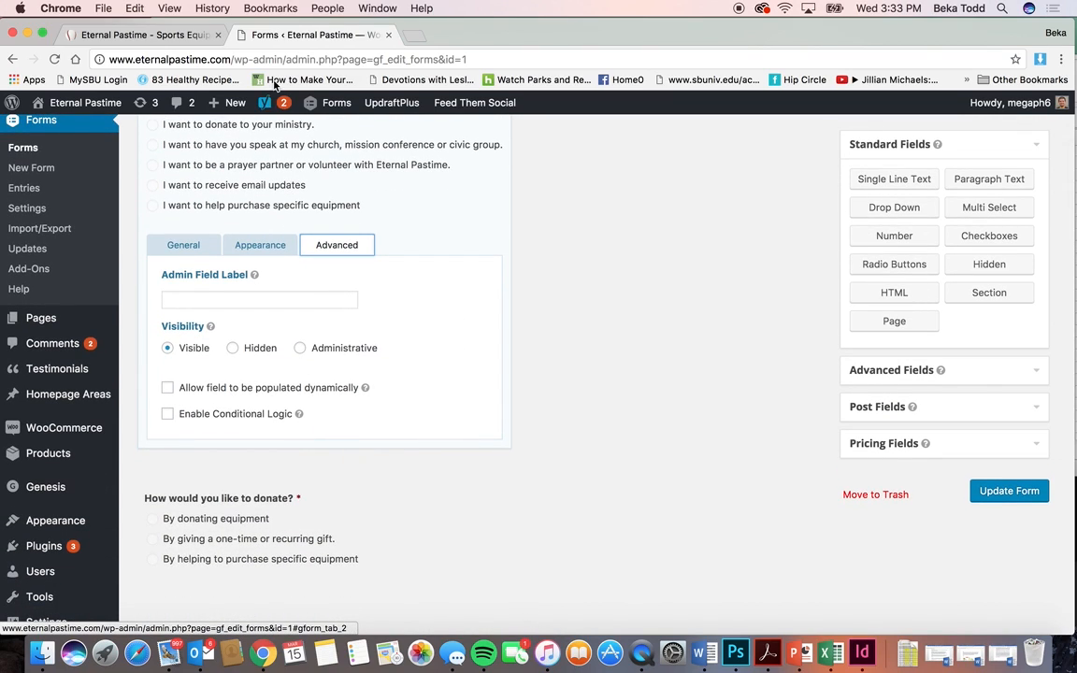
scroll(283, 320, "up", 3)
Step: Go back to the forms list and reopen the Contact Form for editing
left_click(36, 280)
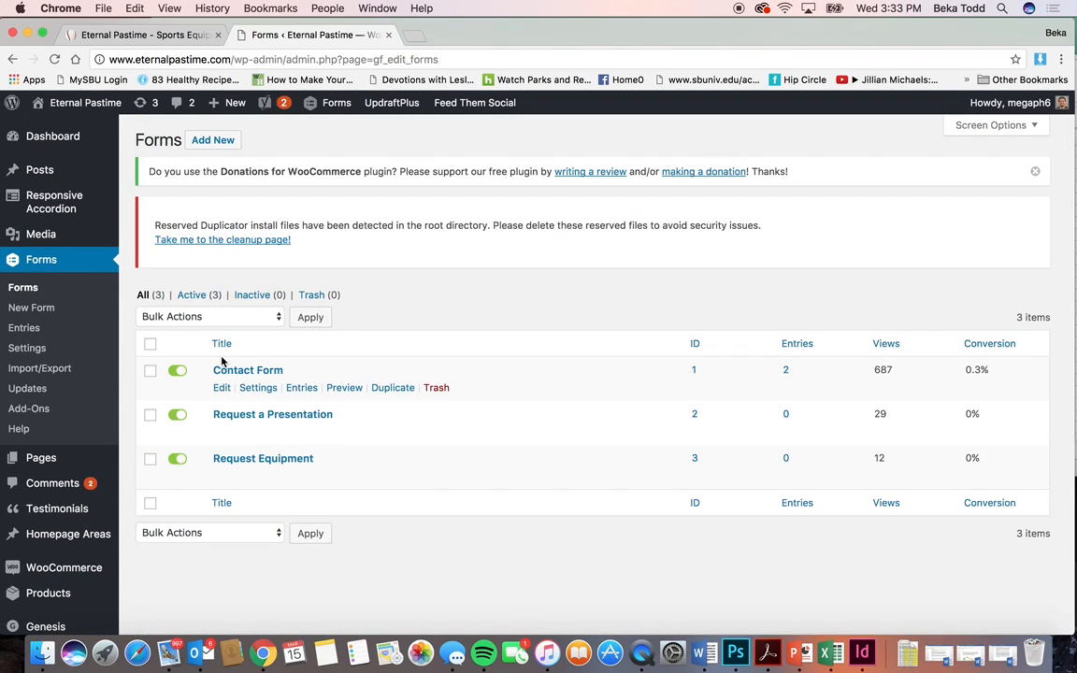
left_click(270, 371)
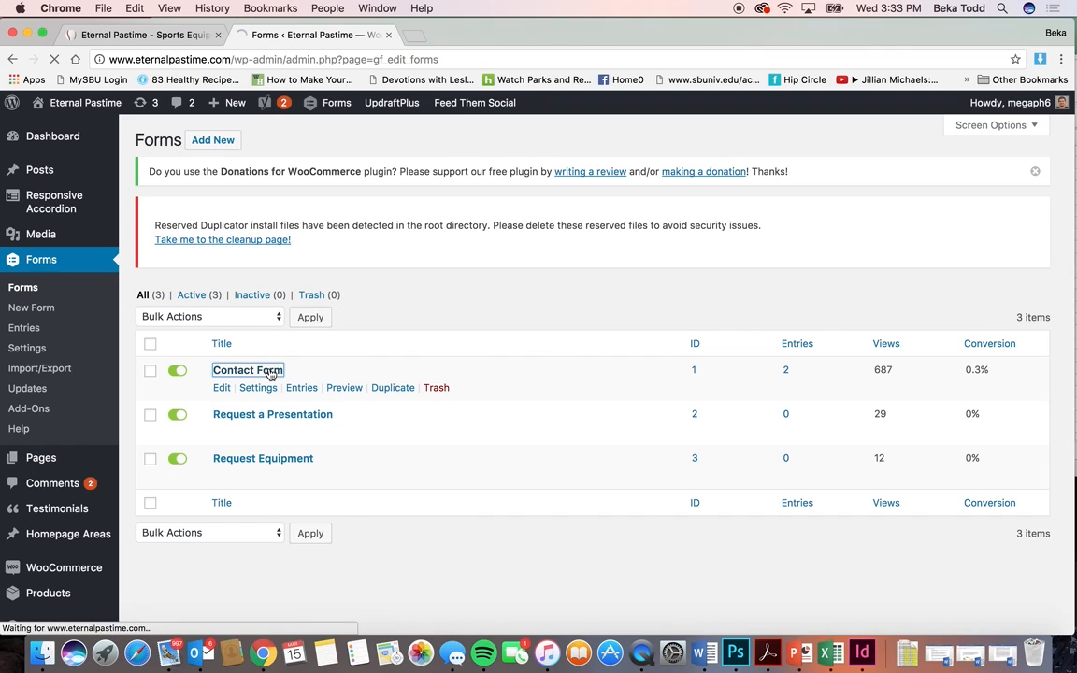
scroll(280, 392, "down", 5)
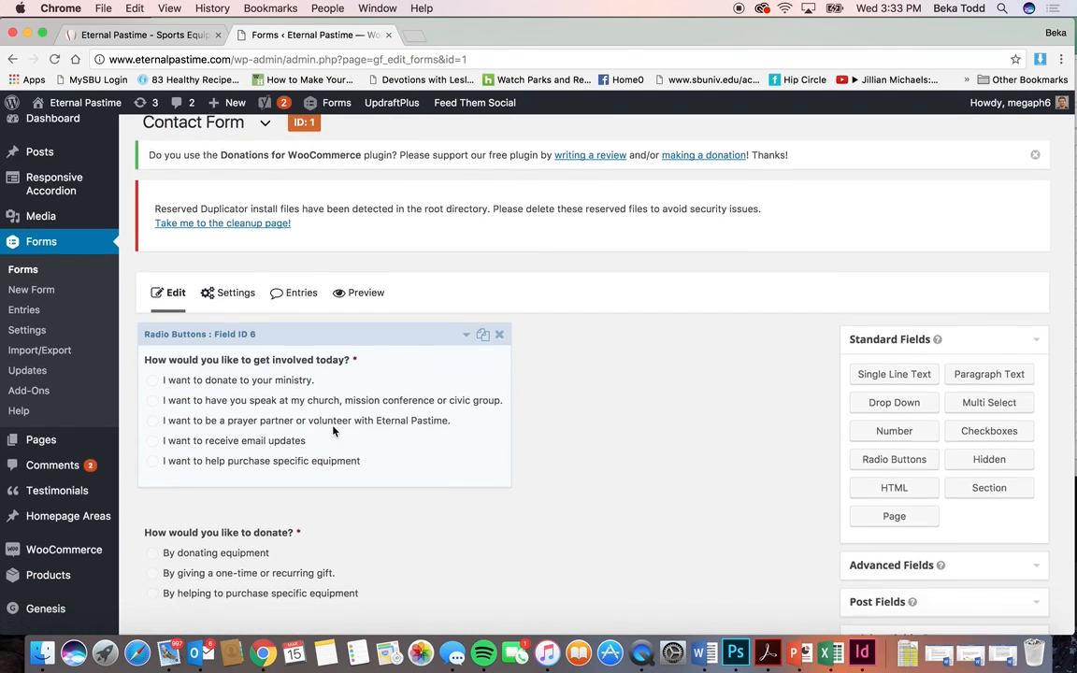
Step: Expand the "How would you like to donate?" field and examine the conditional logic in its Advanced settings
left_click(358, 362)
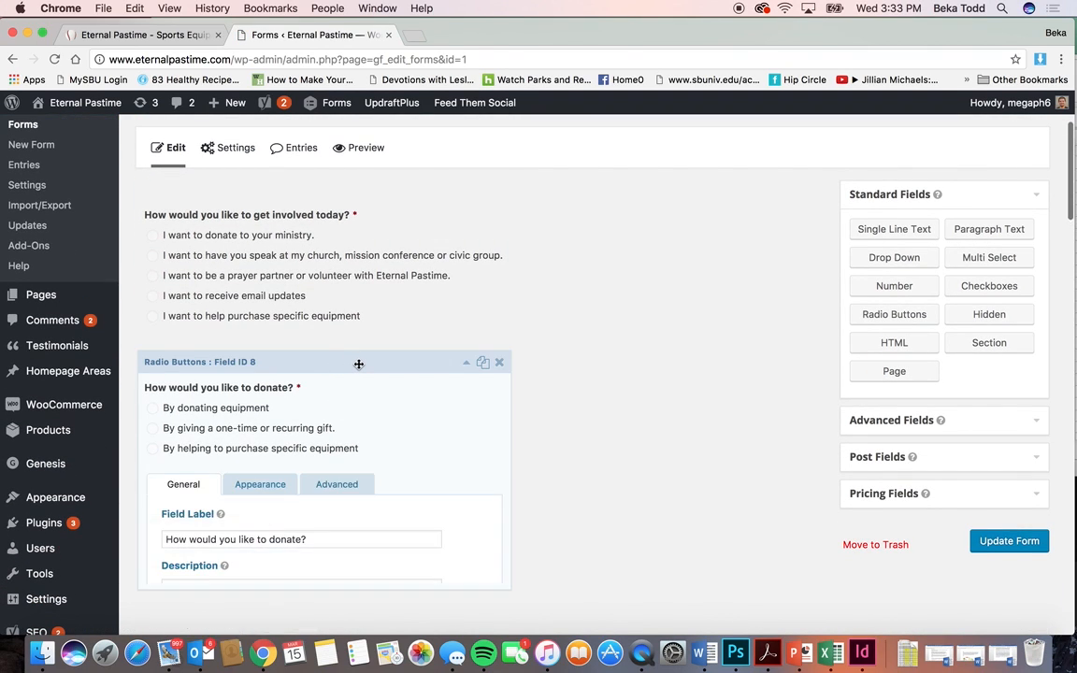
scroll(375, 505, "down", 5)
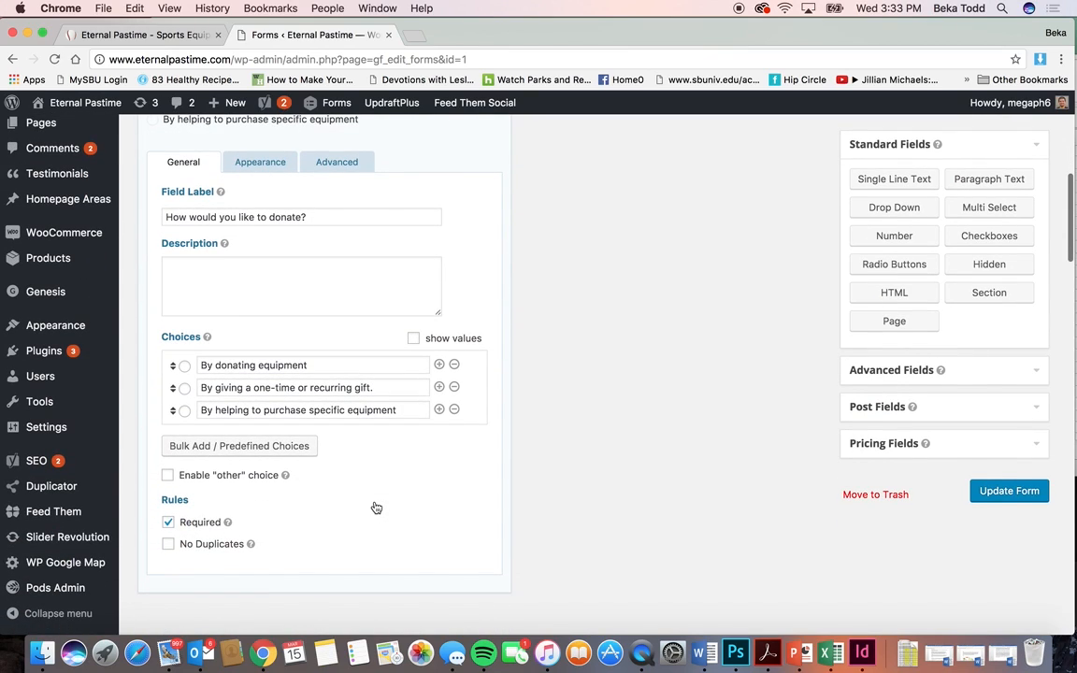
scroll(370, 243, "up", 1)
left_click(355, 196)
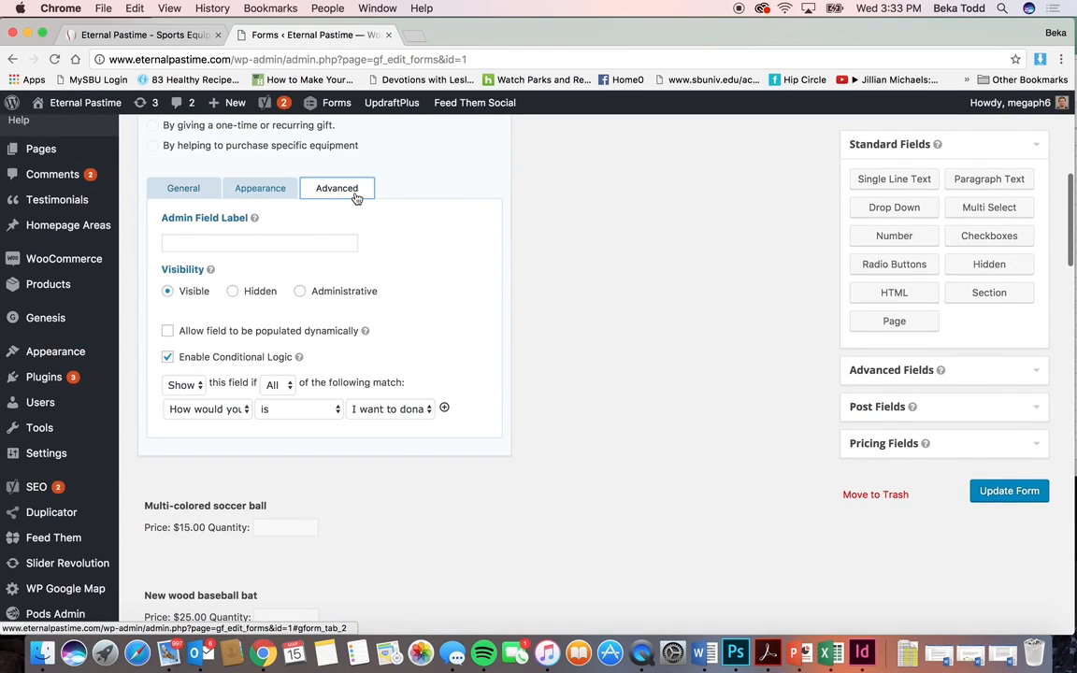
scroll(374, 382, "up", 2)
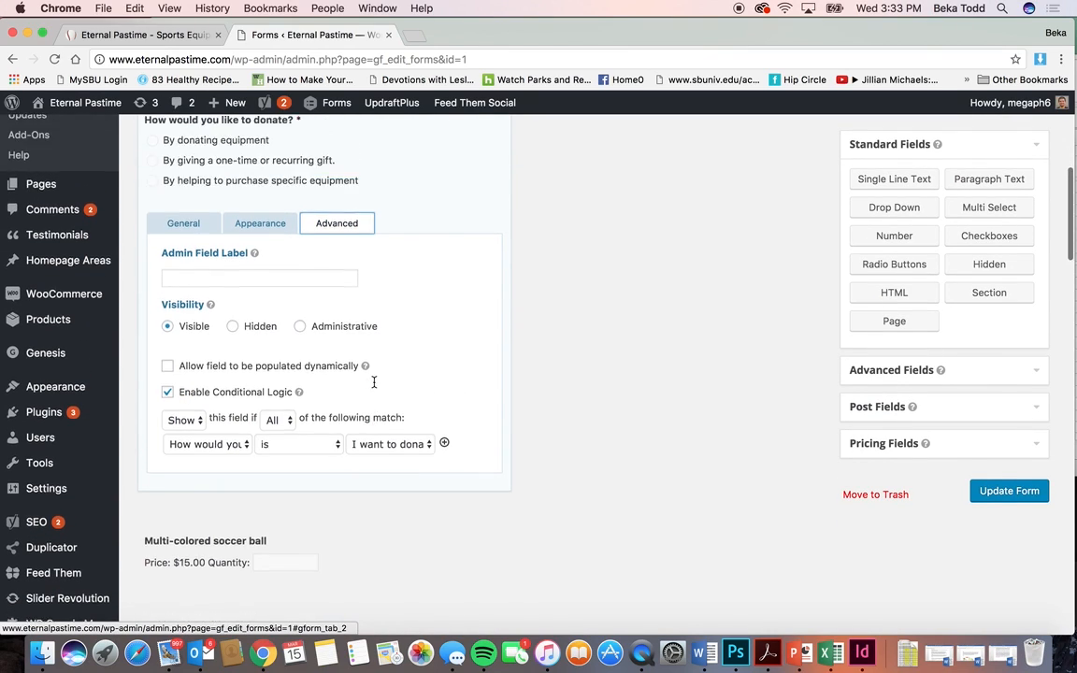
scroll(374, 382, "up", 3)
Step: Expand the "How would you like to get involved today?" field and review the choices the donation question depends on
left_click(465, 191)
scroll(344, 353, "down", 4)
scroll(344, 354, "up", 3)
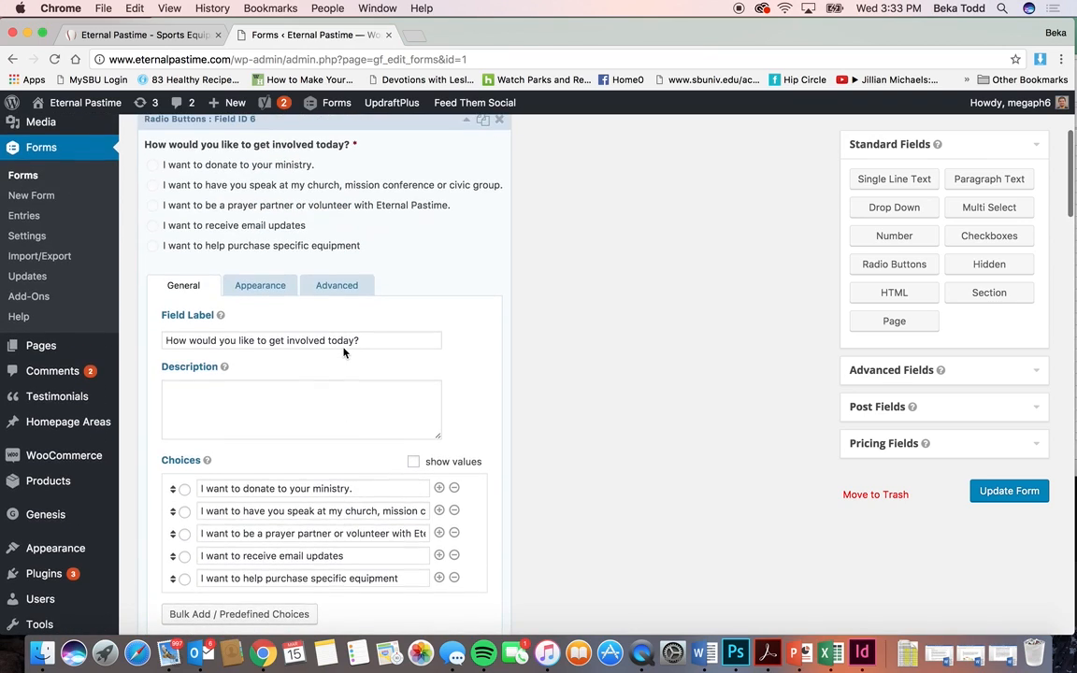
scroll(343, 348, "down", 4)
scroll(343, 348, "down", 3)
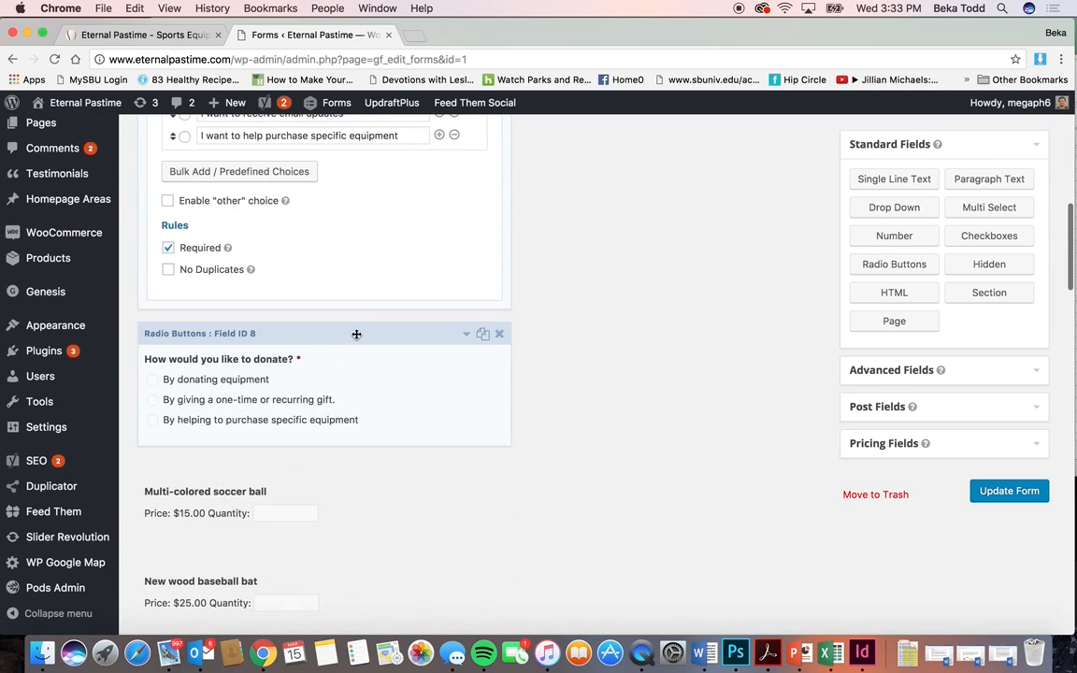
Step: Reopen the "How would you like to donate?" field's conditional logic rule and compare it with the choices in the public form
left_click(355, 335)
scroll(355, 338, "up", 4)
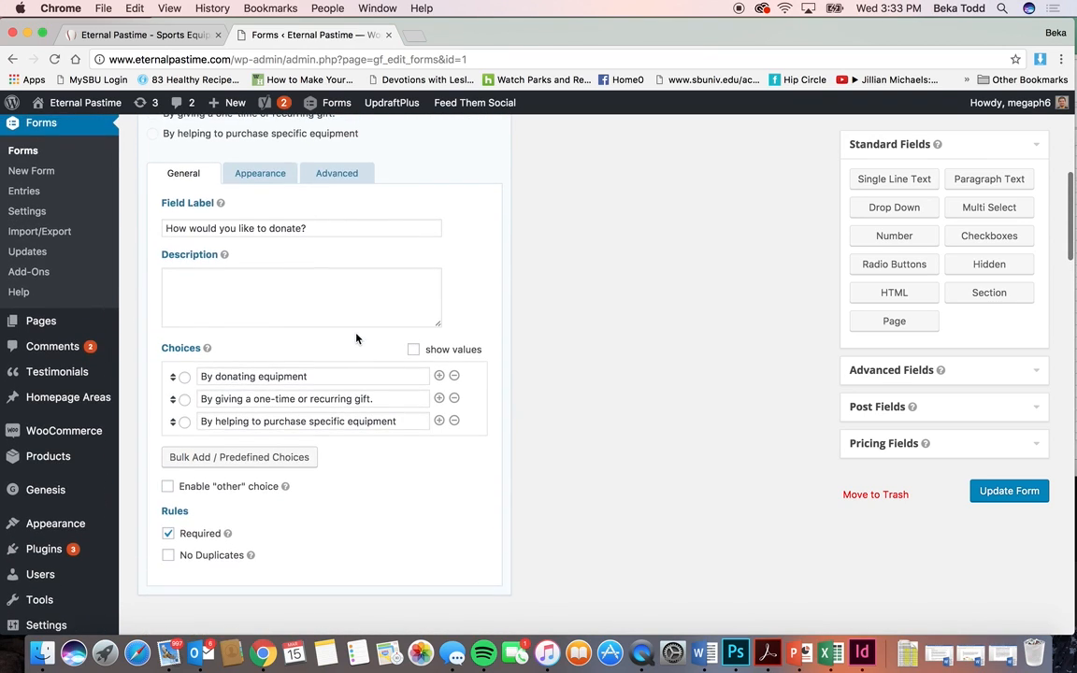
left_click(323, 175)
scroll(369, 280, "up", 1)
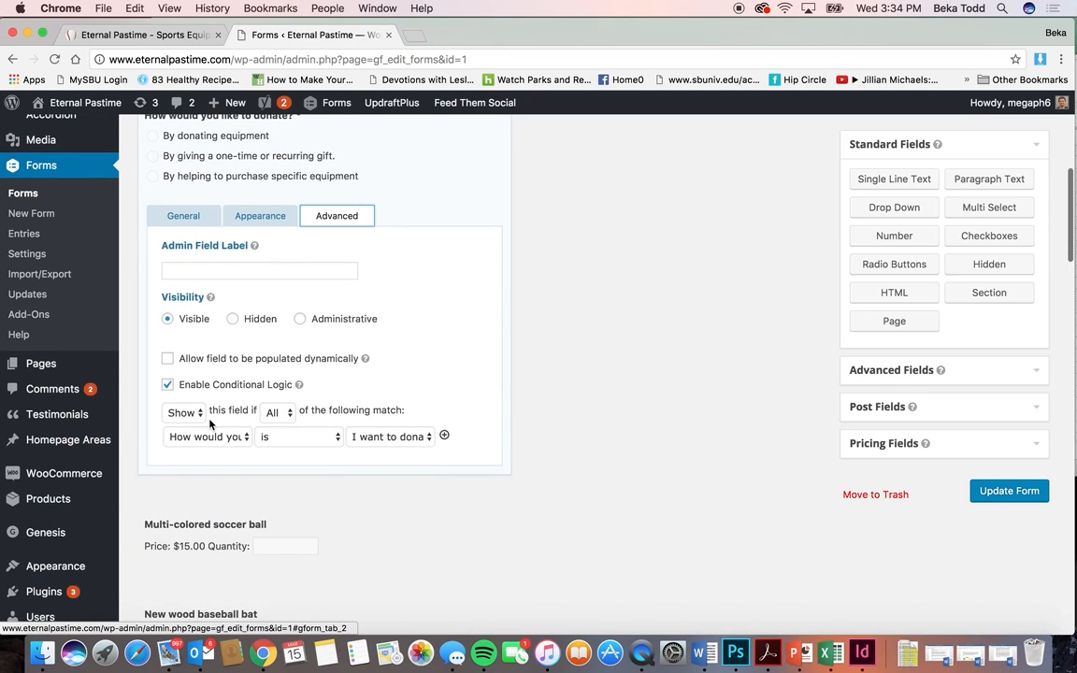
scroll(303, 320, "up", 1)
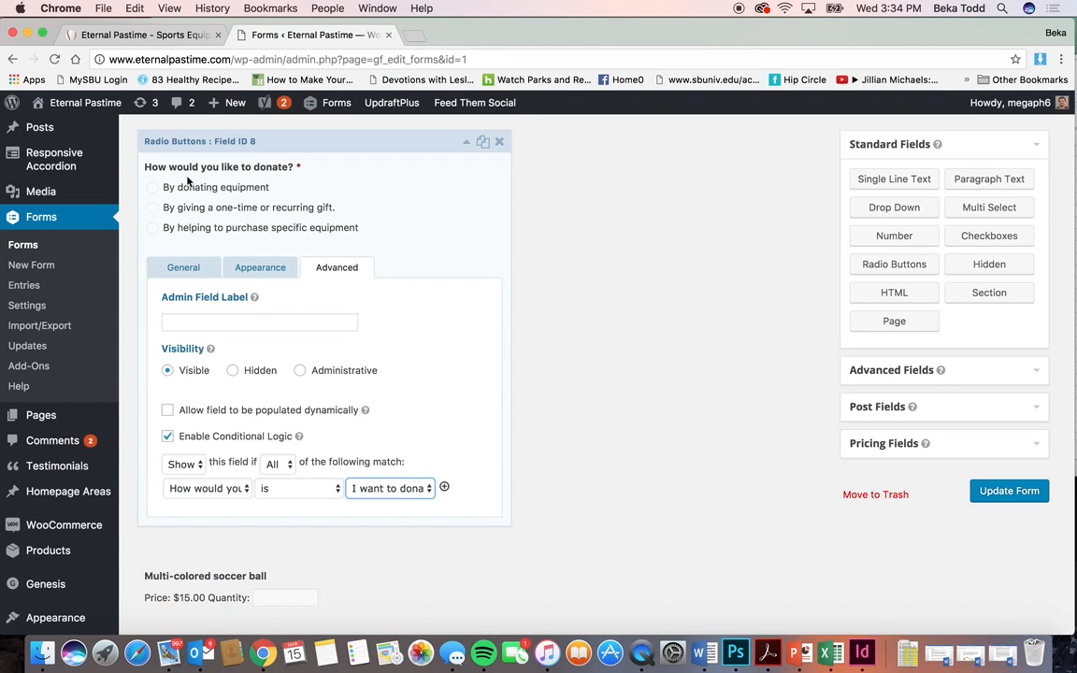
left_click(148, 38)
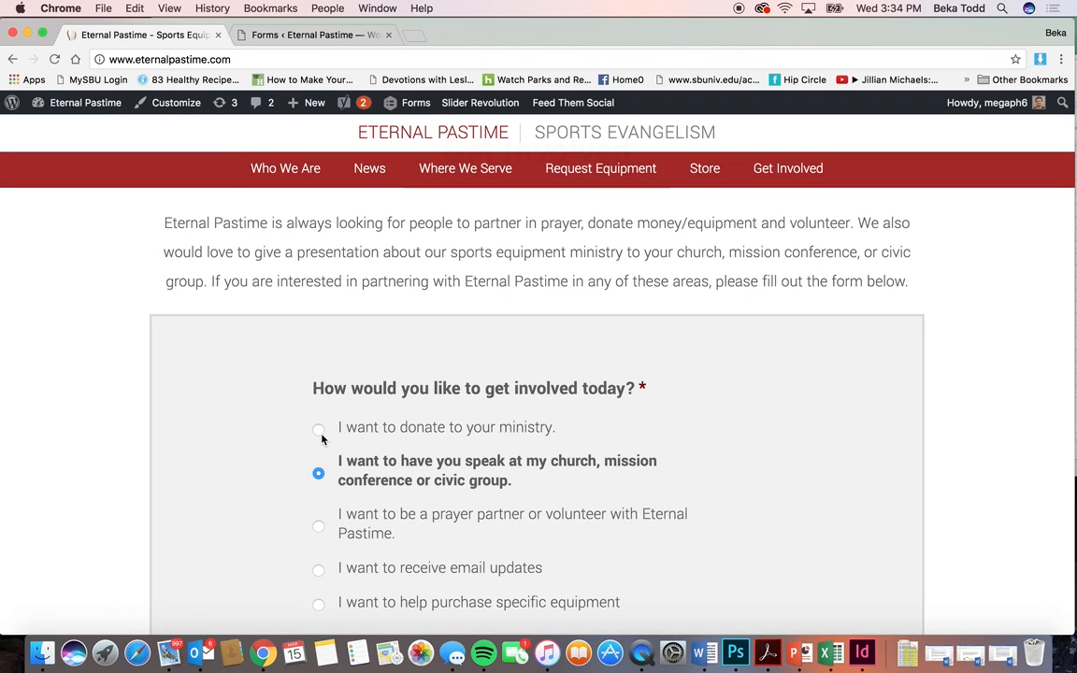
left_click(313, 35)
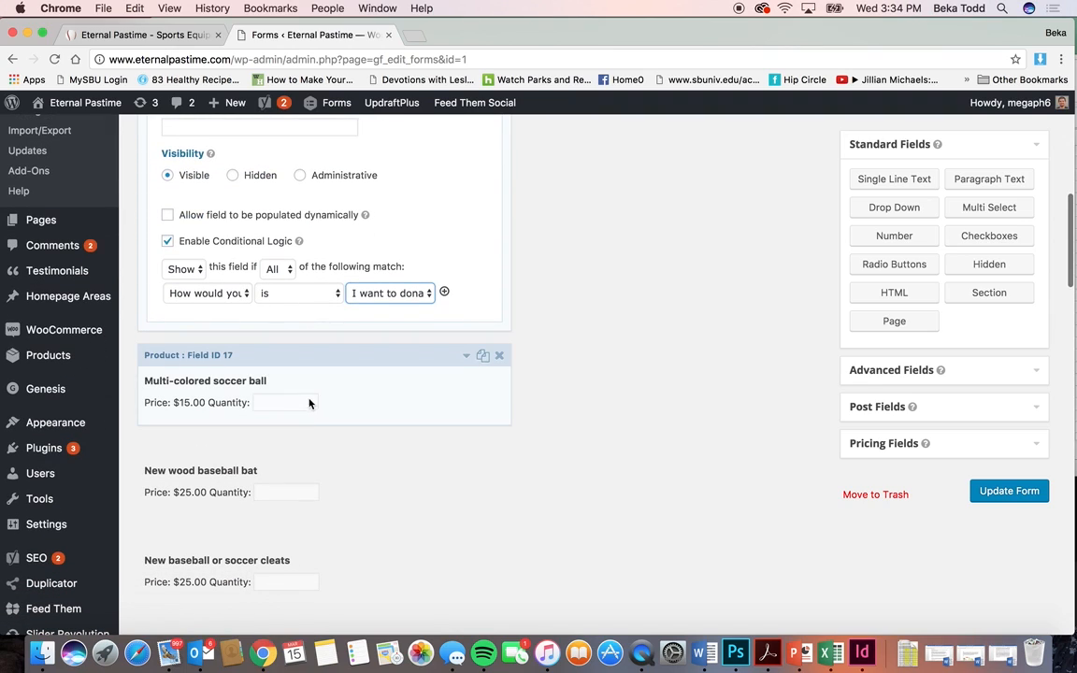
Step: Expand the "Multi-colored soccer ball" product field and review its general settings
scroll(328, 387, "down", 1)
left_click(340, 391)
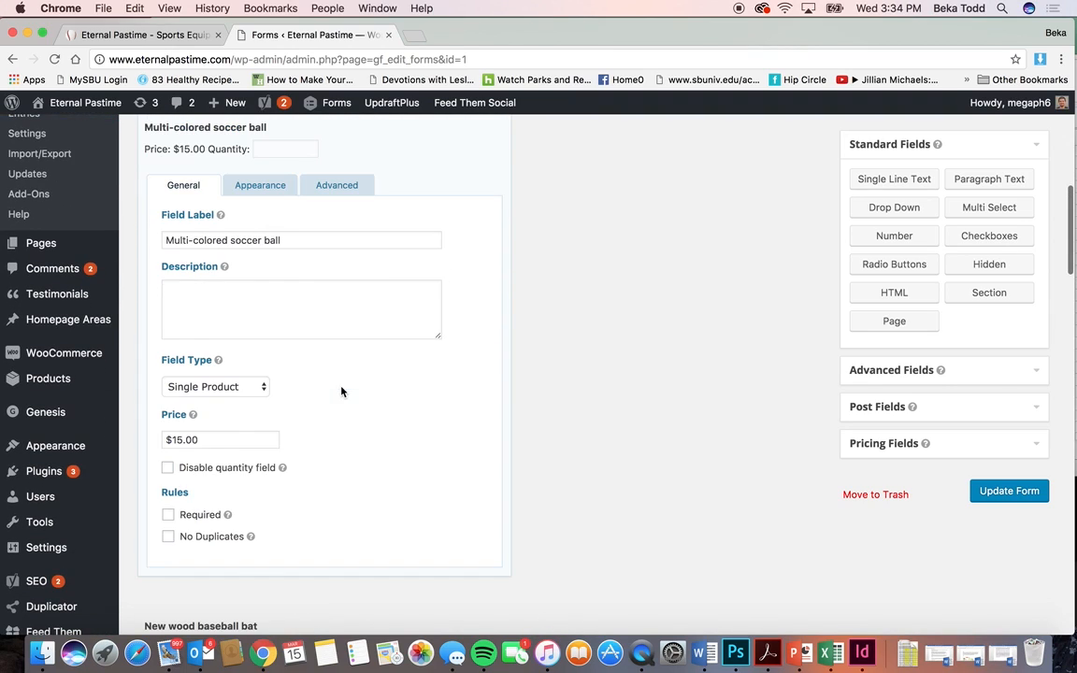
scroll(360, 369, "up", 1)
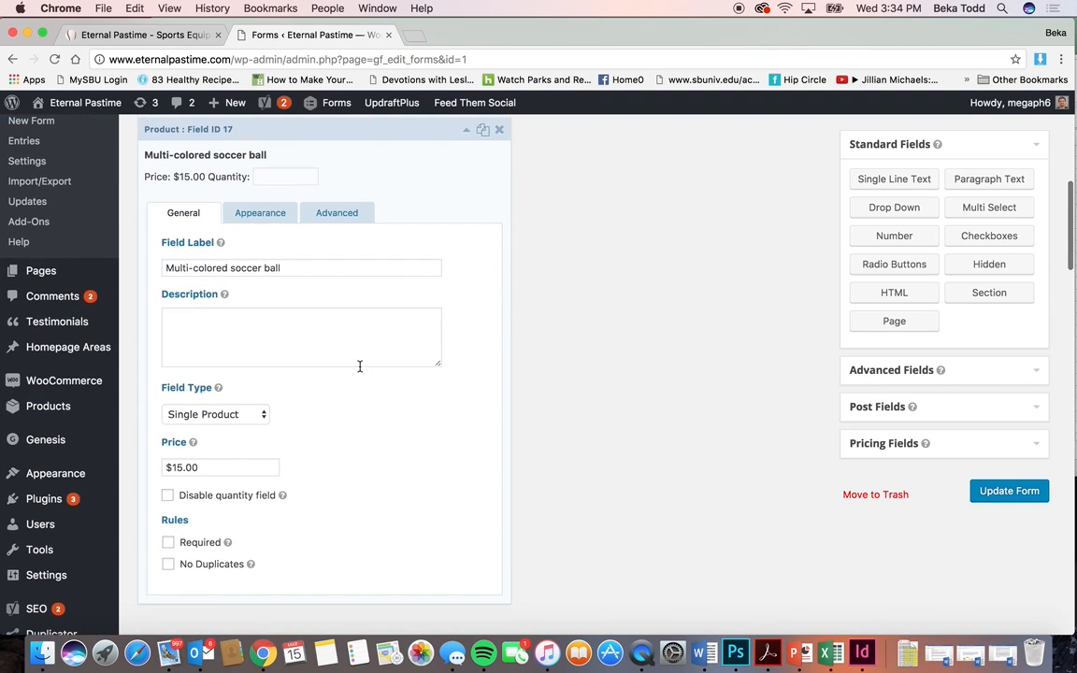
Step: Show the "Multi-colored soccer ball" field's Advanced settings and examine the first conditional logic rule's question and answer options
left_click(348, 213)
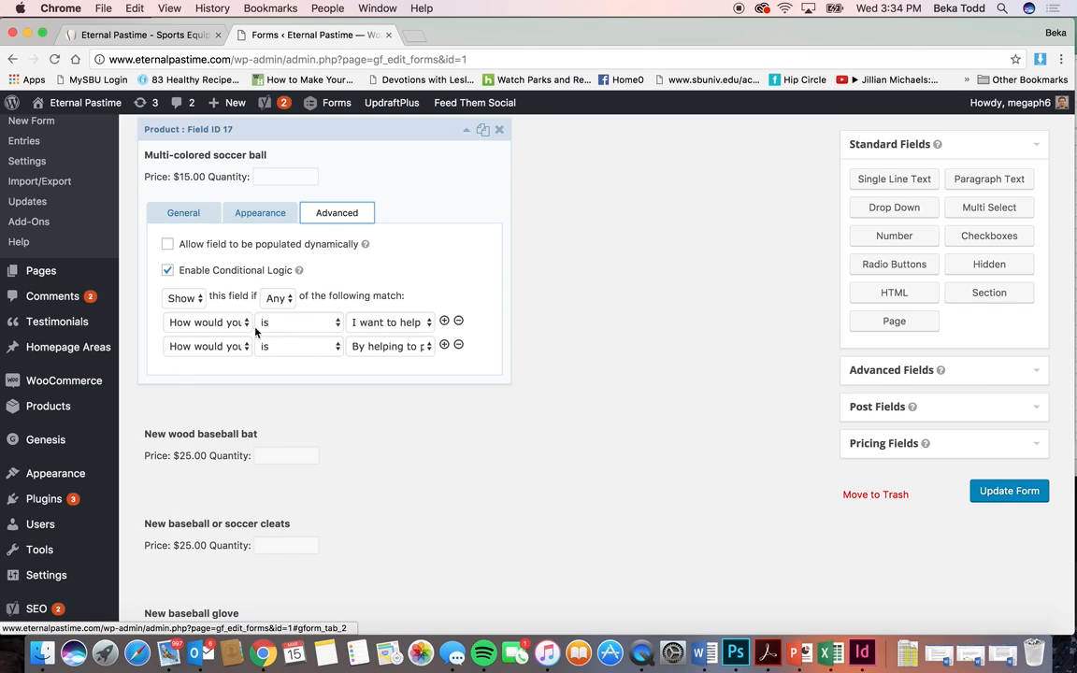
left_click(206, 320)
left_click(414, 320)
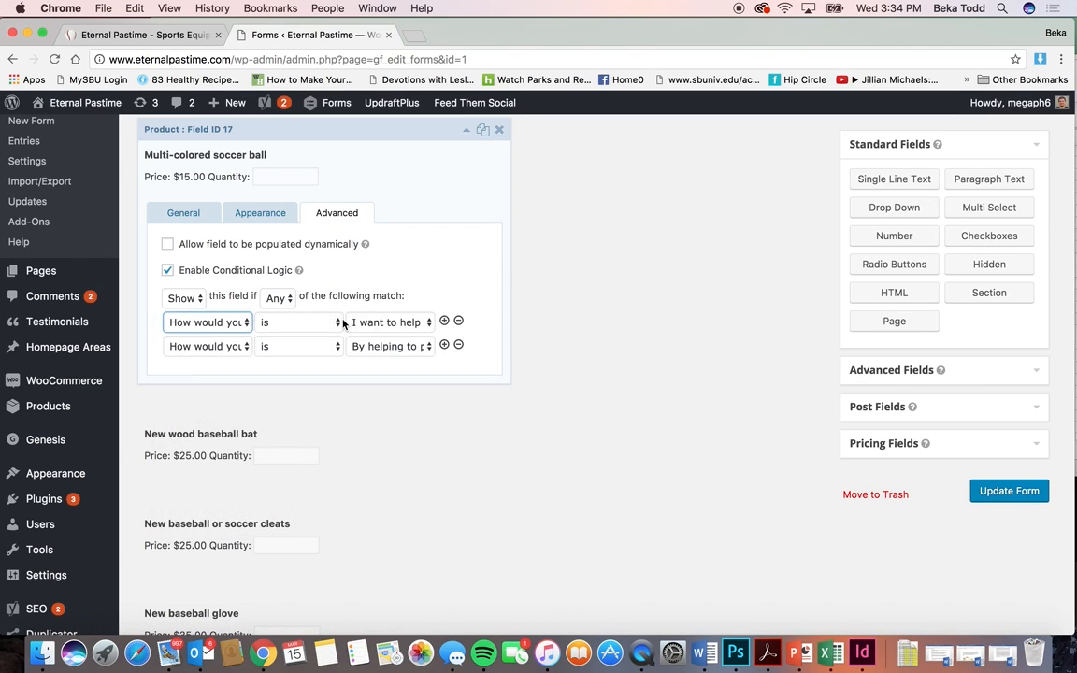
left_click(415, 321)
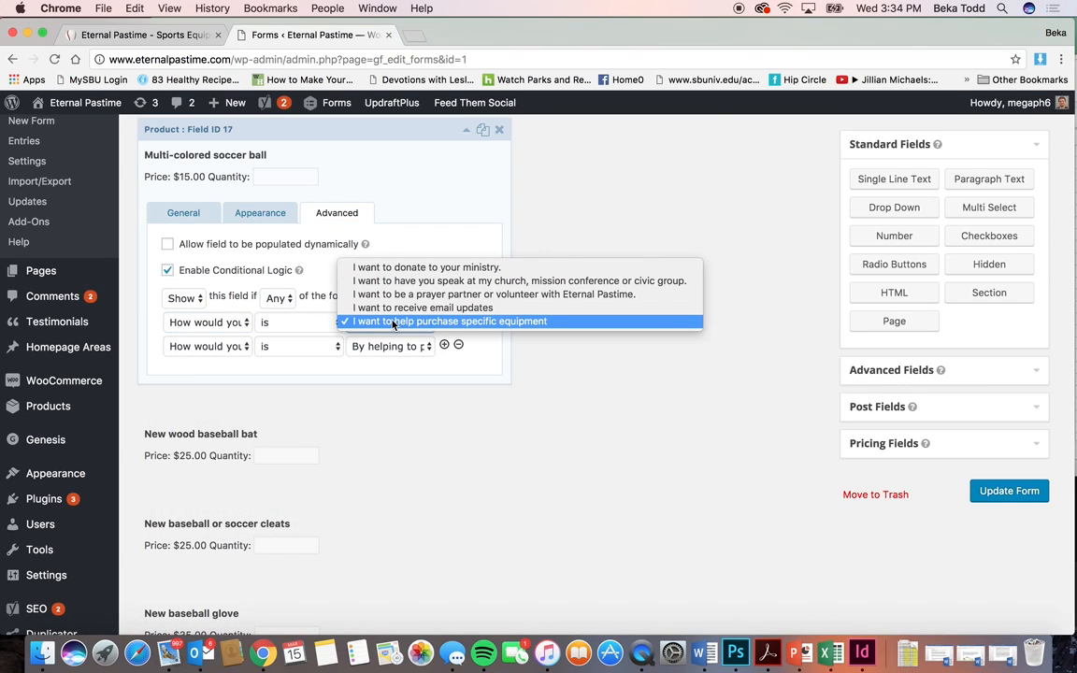
left_click(421, 225)
Step: Examine the question and answer options of the soccer ball field's second conditional logic rule
left_click(241, 348)
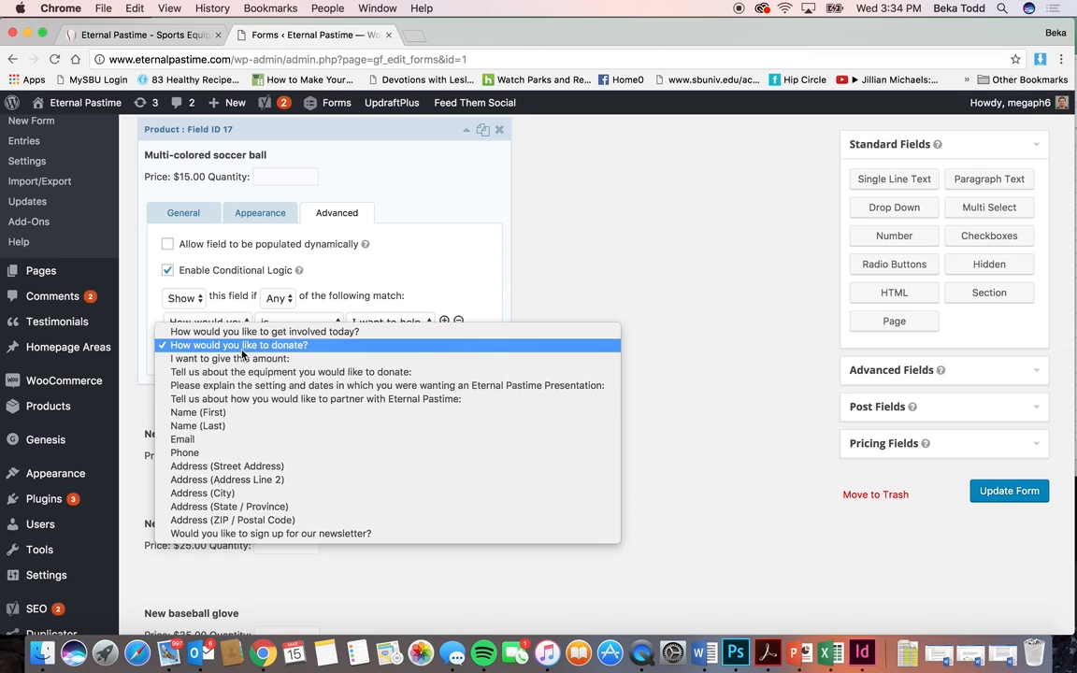
left_click(454, 257)
left_click(416, 346)
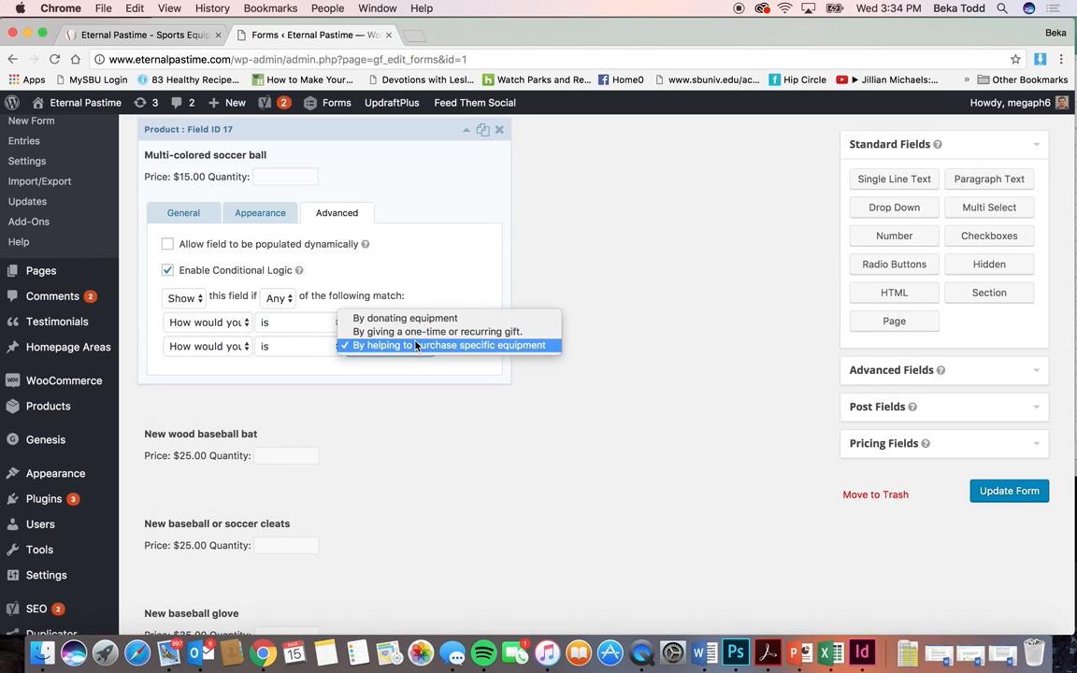
left_click(463, 264)
Step: Recheck the soccer ball field's first rule and compare it with the choices of the involvement and donation questions
left_click(240, 322)
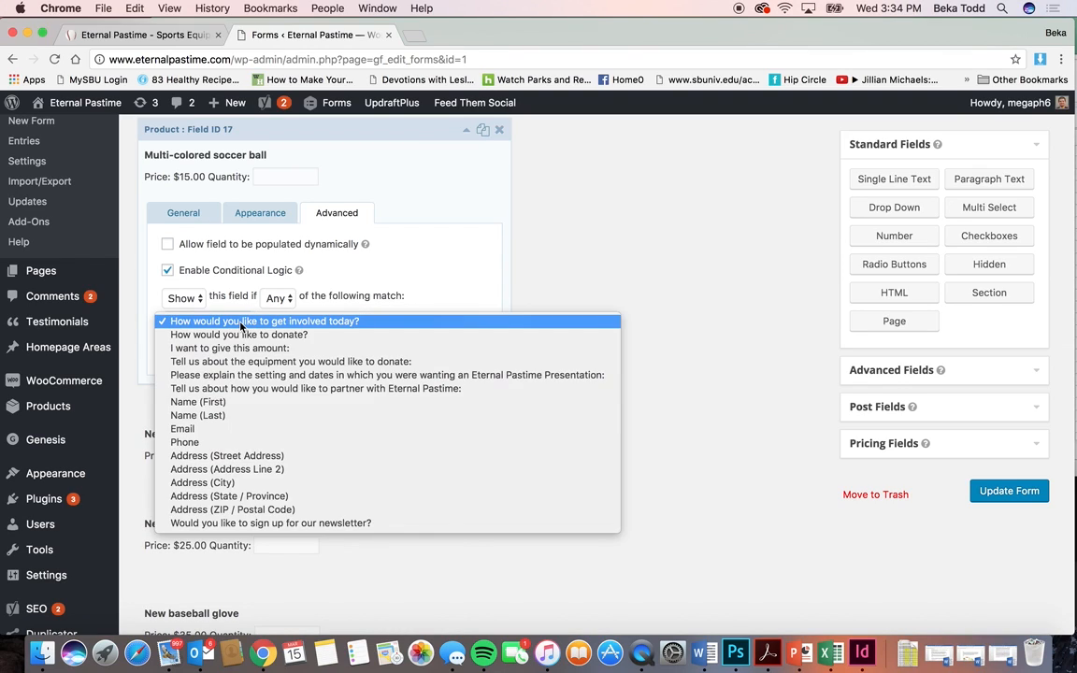
left_click(462, 258)
scroll(462, 260, "up", 10)
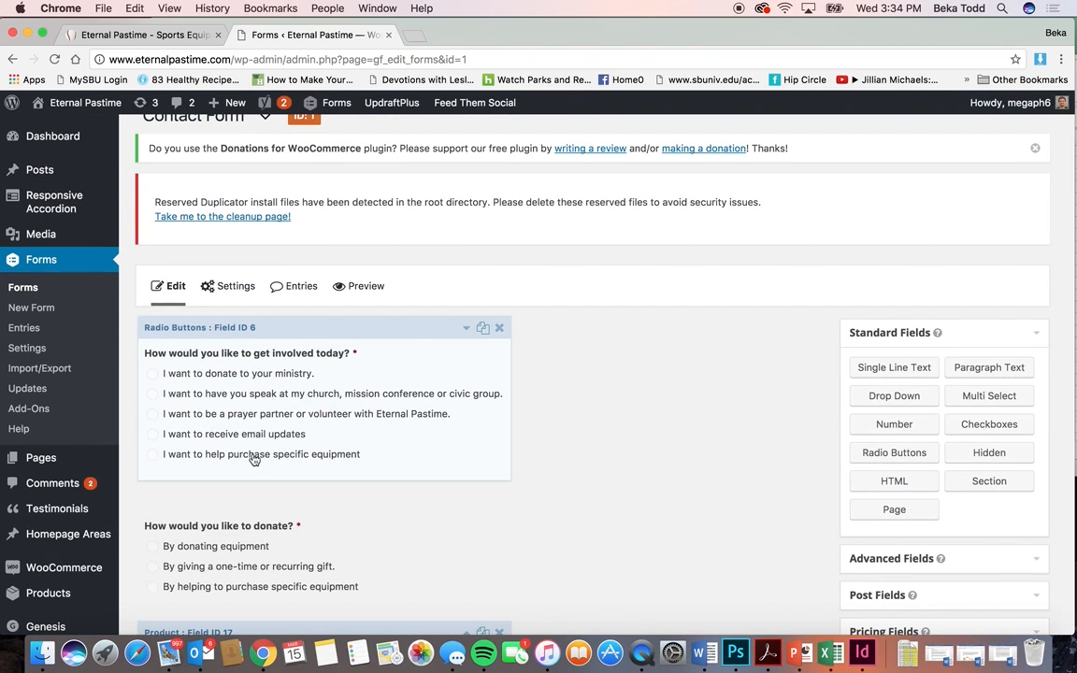
scroll(271, 458, "down", 5)
scroll(292, 470, "down", 12)
scroll(280, 291, "down", 4)
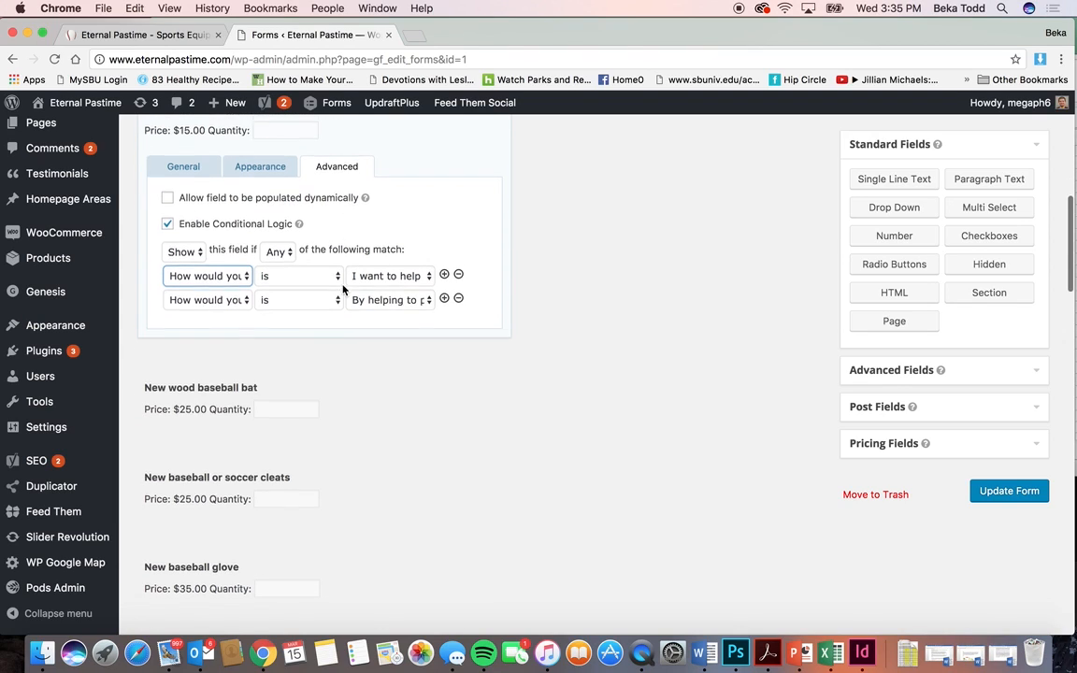
Step: Expand the "How much would you like to give today?" field, examine its conditional logic in the Advanced settings, and collapse it
scroll(224, 458, "down", 2)
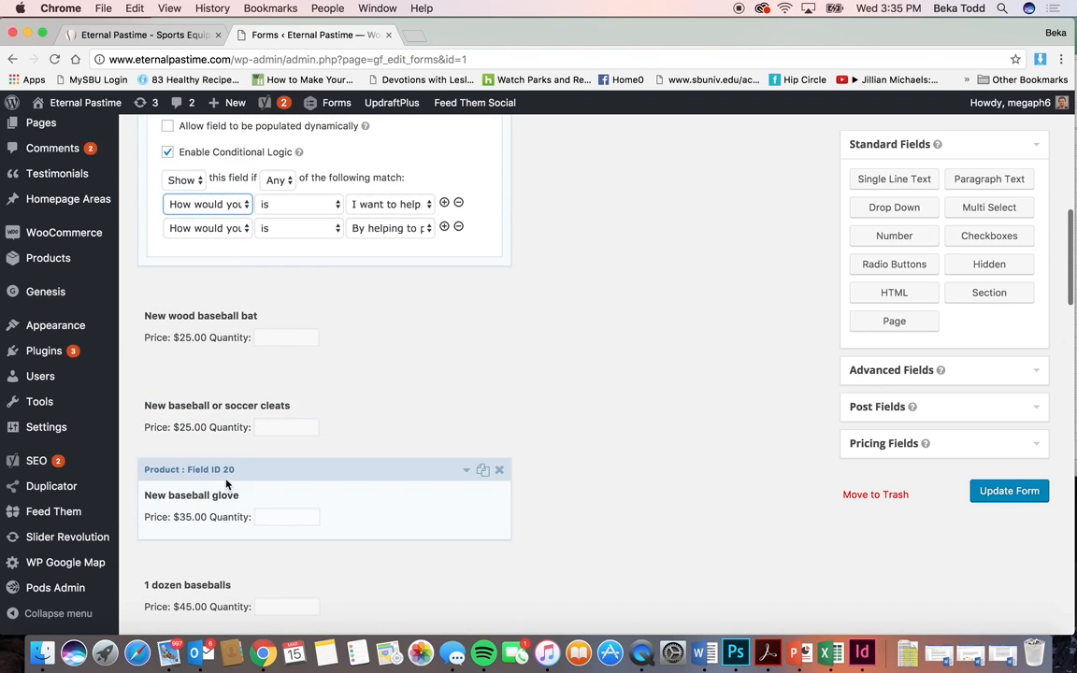
scroll(227, 470, "down", 5)
left_click(241, 540)
scroll(320, 422, "down", 15)
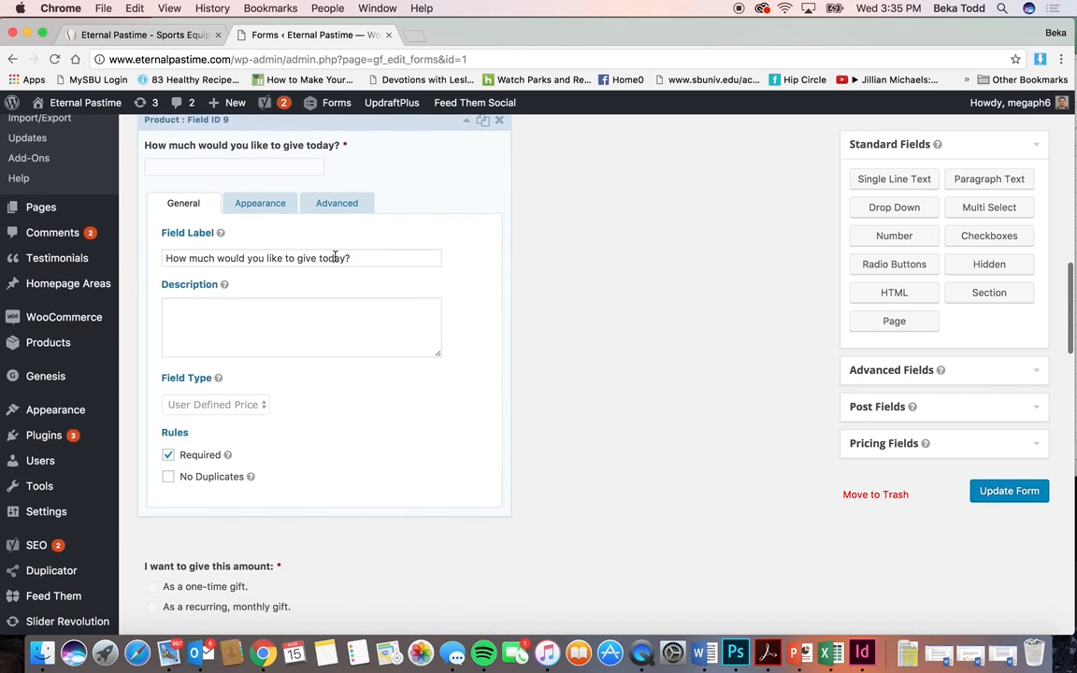
left_click(337, 203)
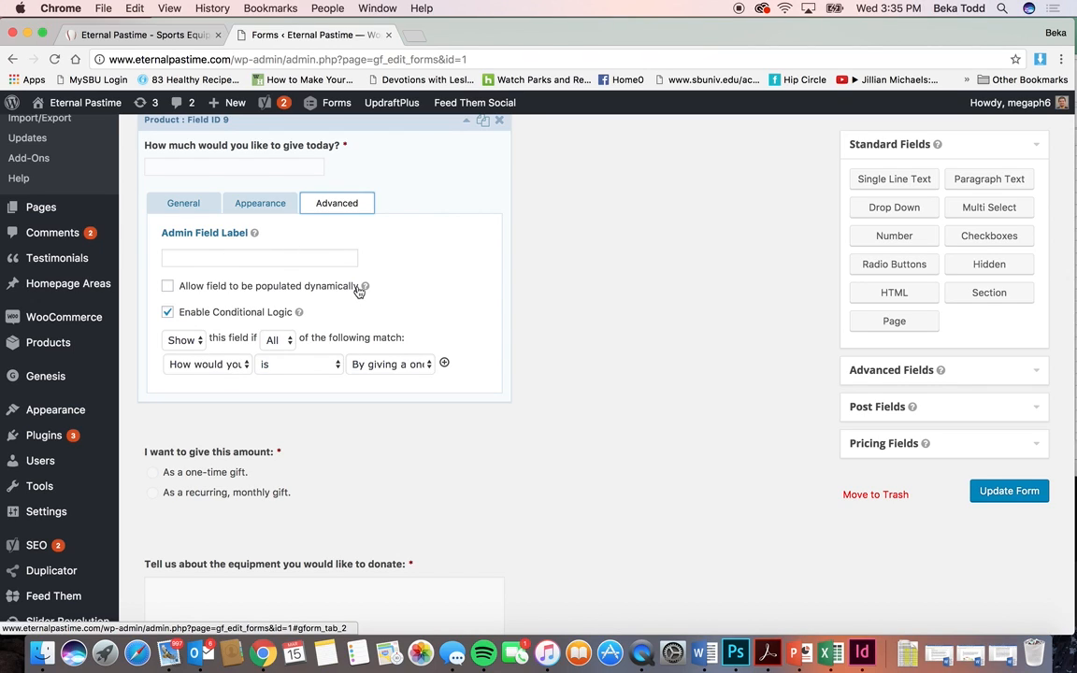
scroll(458, 191, "up", 1)
left_click(467, 165)
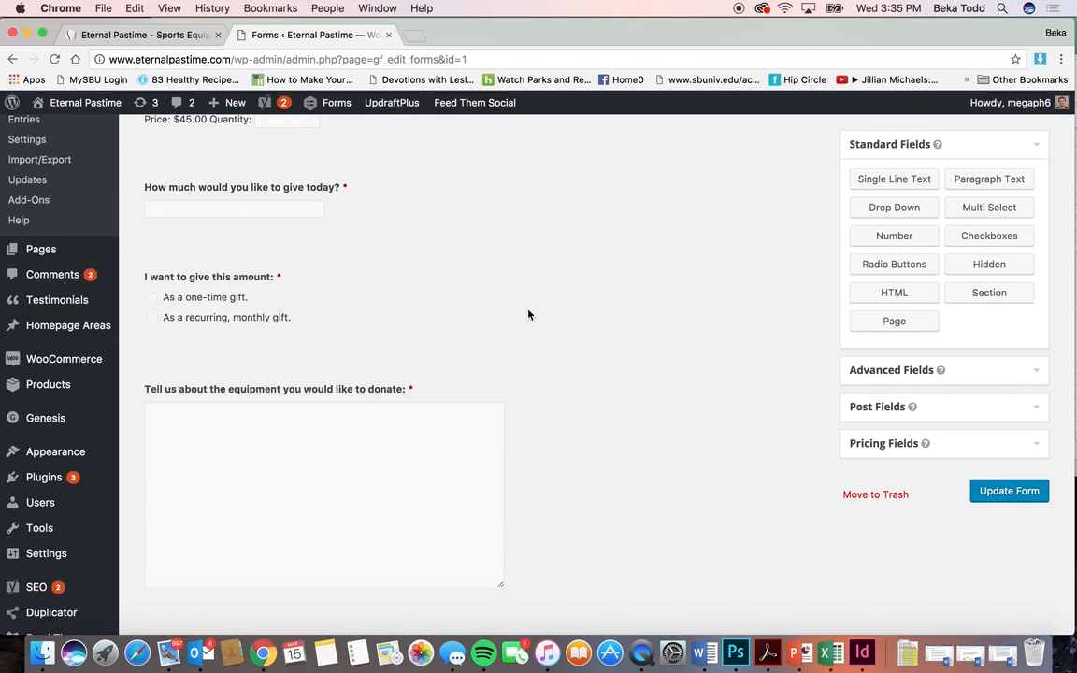
Step: Review the remaining contact form fields, from the gift frequency question through to the newsletter sign-up
scroll(528, 314, "down", 2)
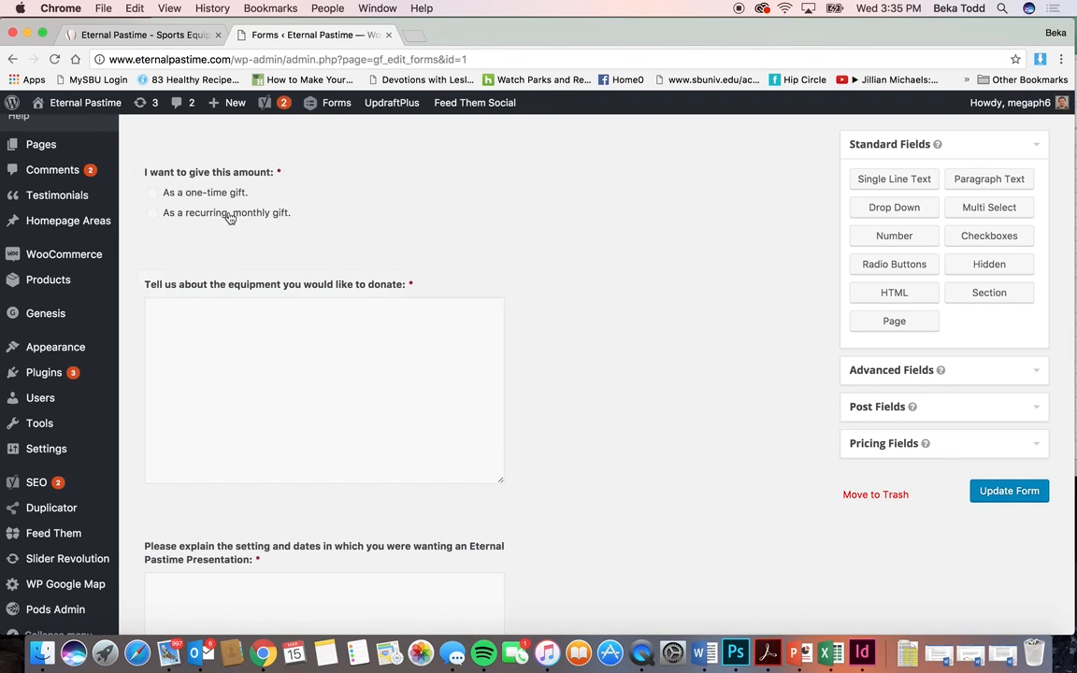
scroll(380, 302, "down", 4)
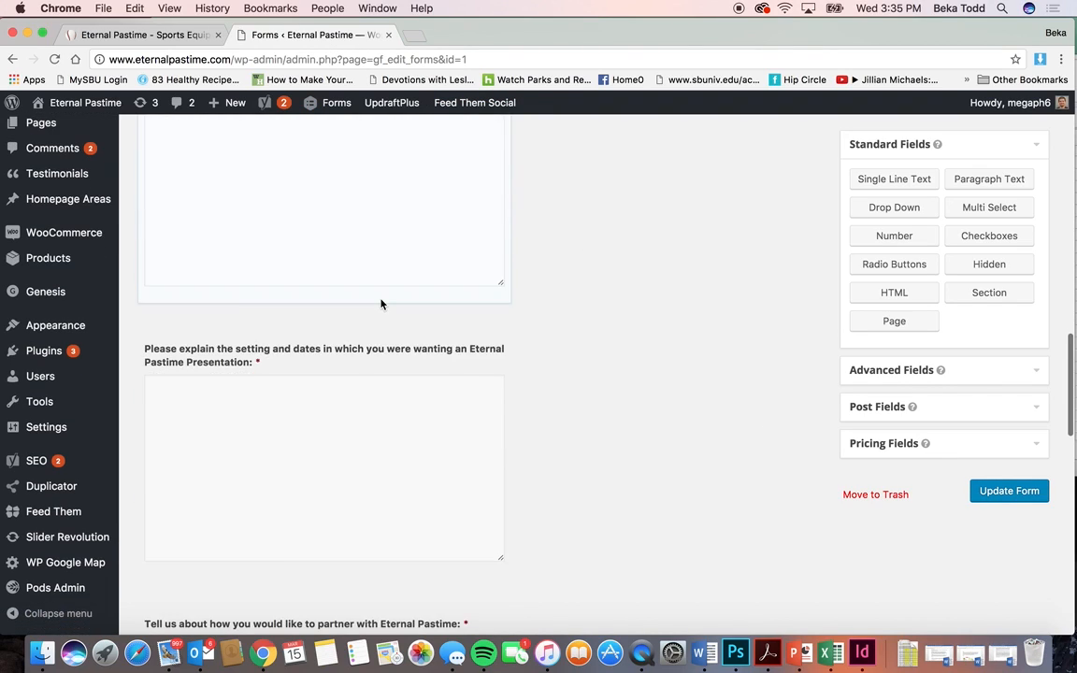
scroll(380, 303, "down", 2)
scroll(380, 303, "down", 4)
scroll(603, 338, "down", 5)
scroll(603, 339, "down", 5)
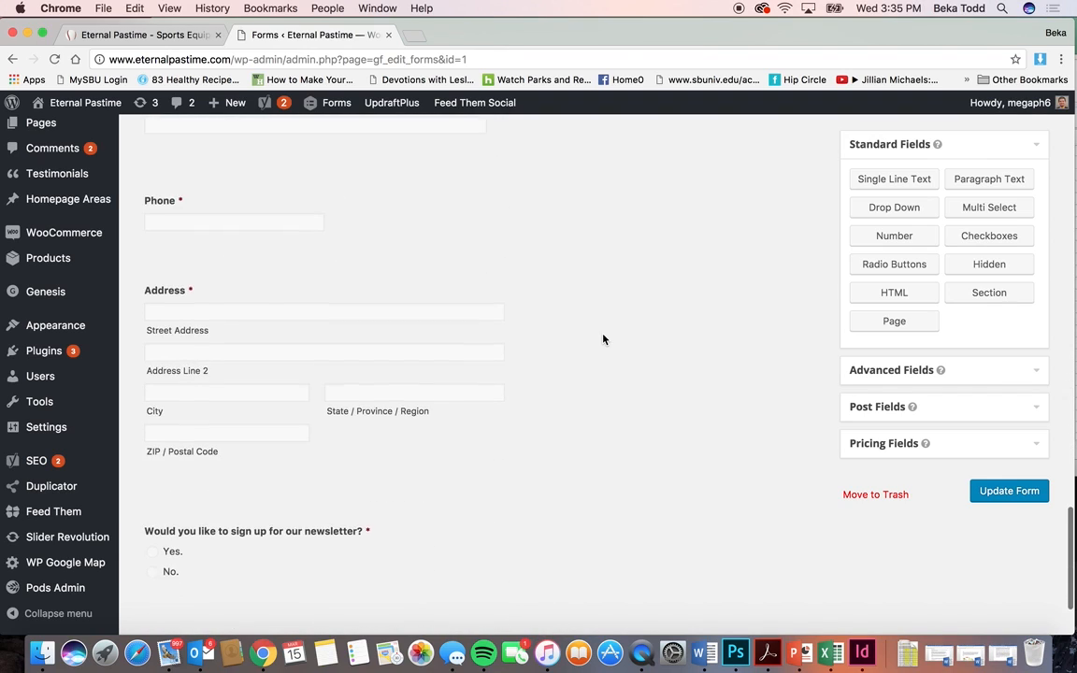
scroll(603, 338, "up", 12)
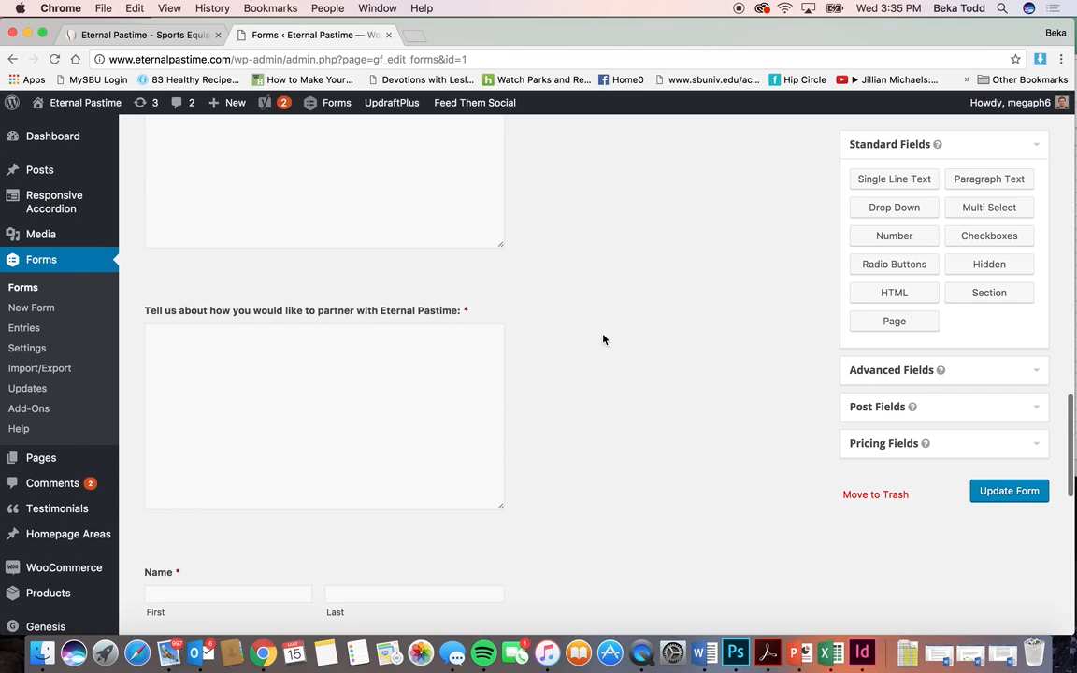
scroll(603, 338, "up", 5)
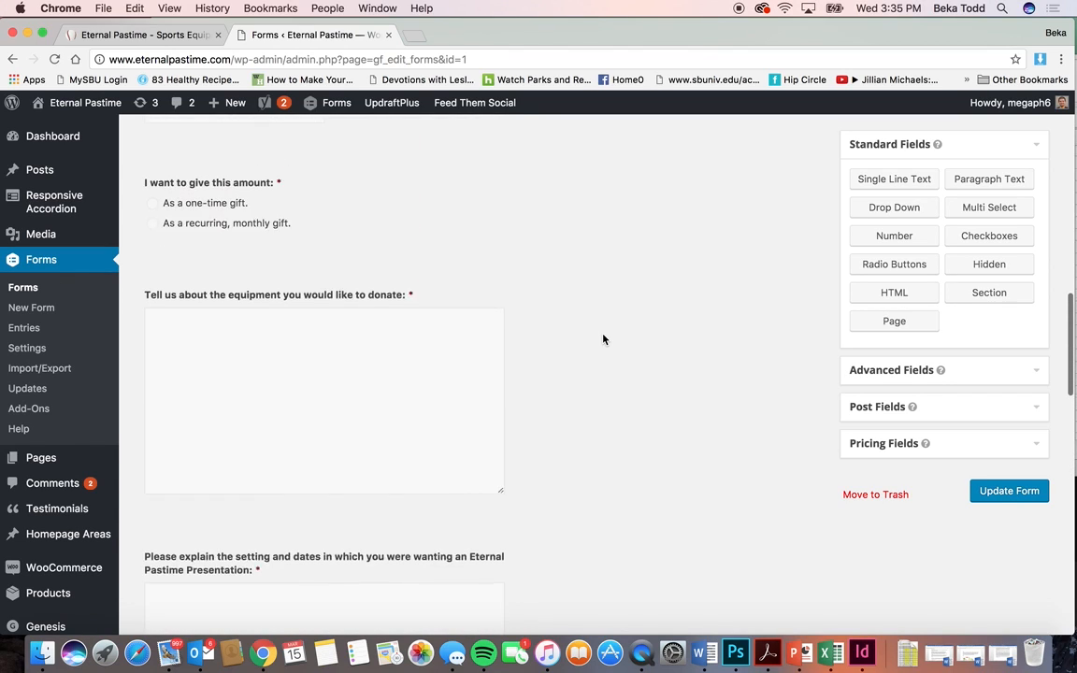
scroll(591, 487, "up", 6)
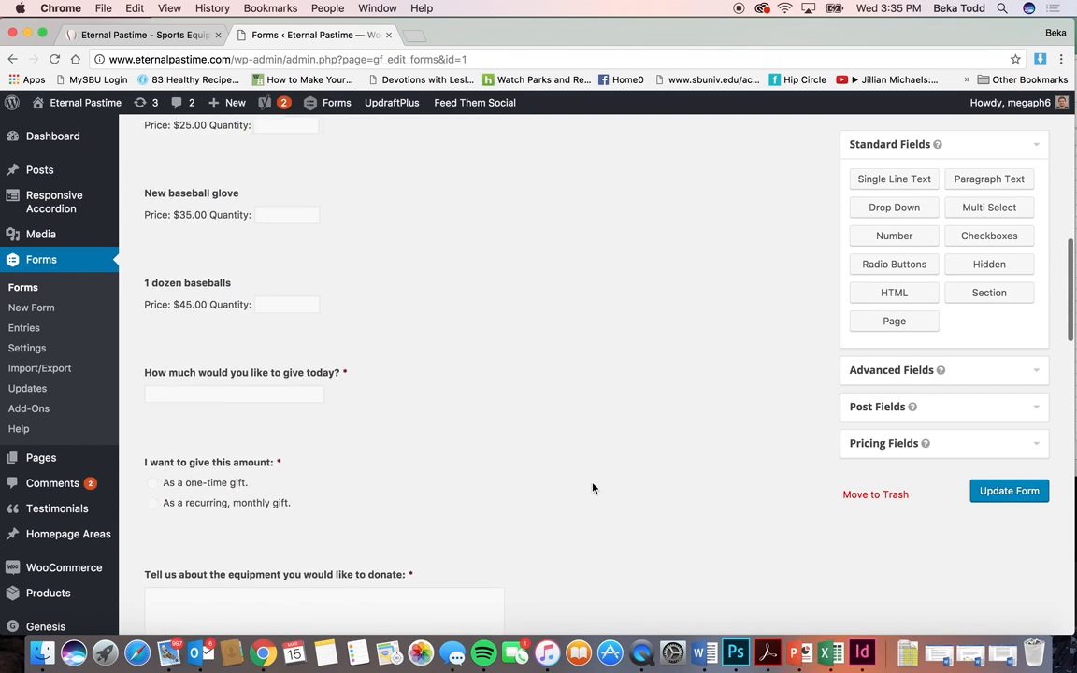
Step: Return to the forms list, open the form with ID 2 for editing, and look over its fields
left_click(32, 290)
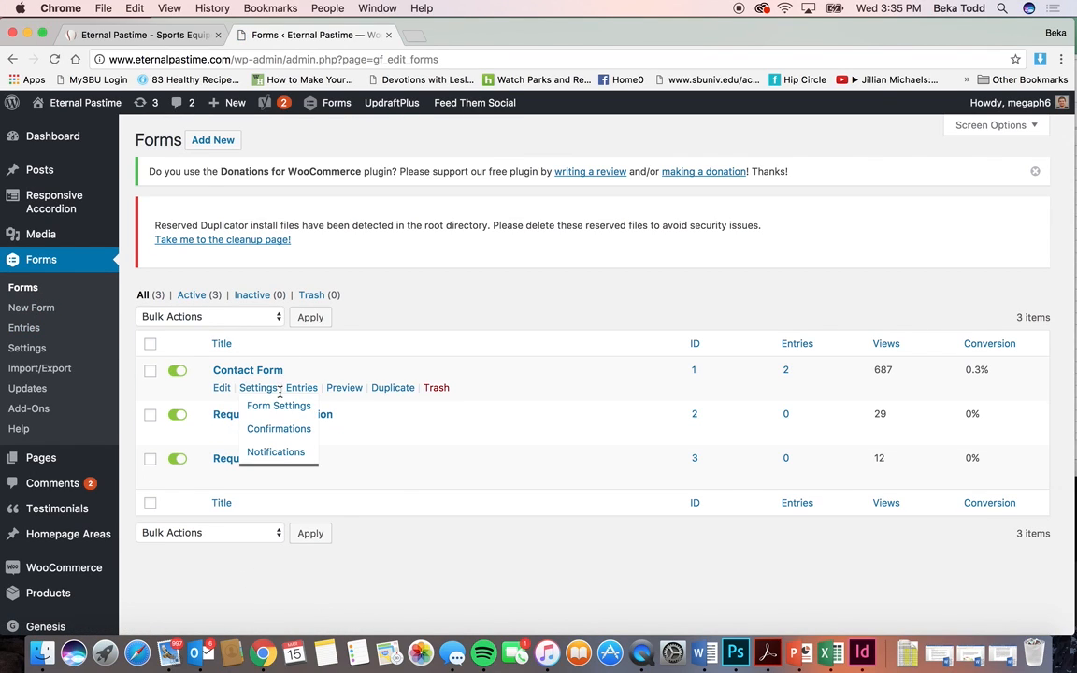
left_click(313, 414)
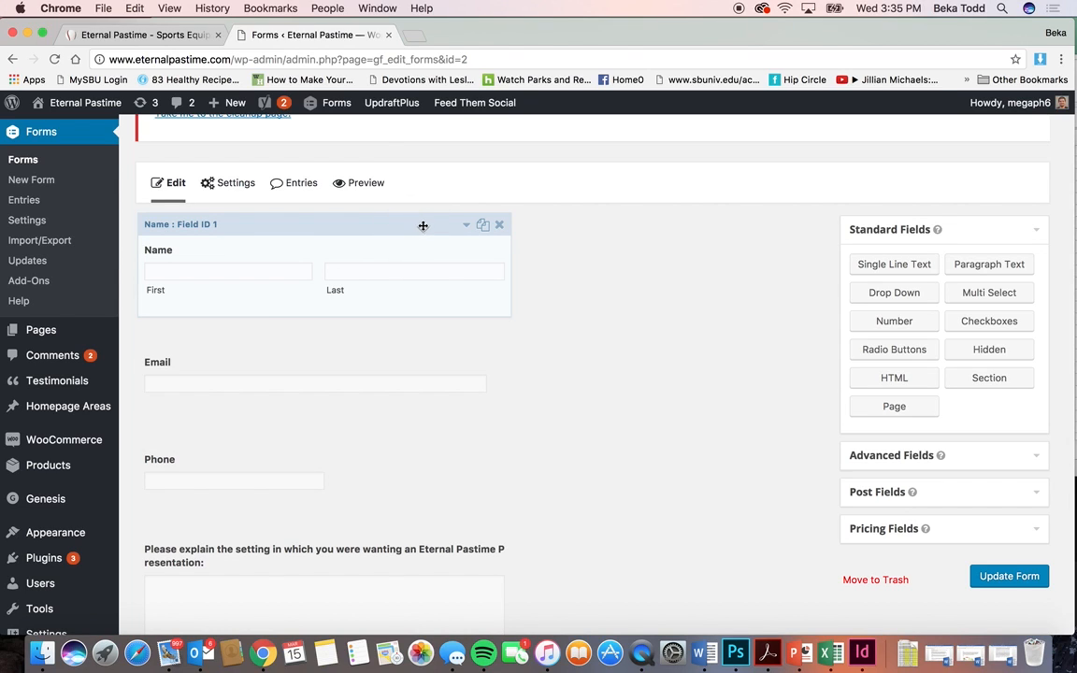
scroll(341, 564, "down", 4)
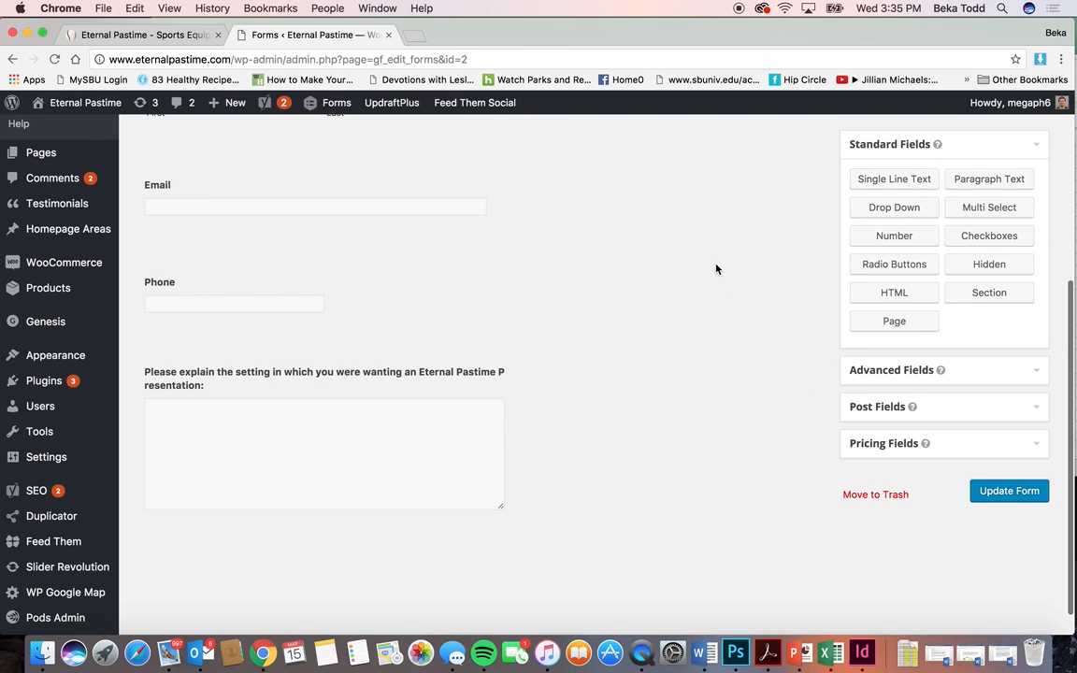
Step: Add a Radio Buttons field to the end of the form and expand its settings
left_click(913, 266)
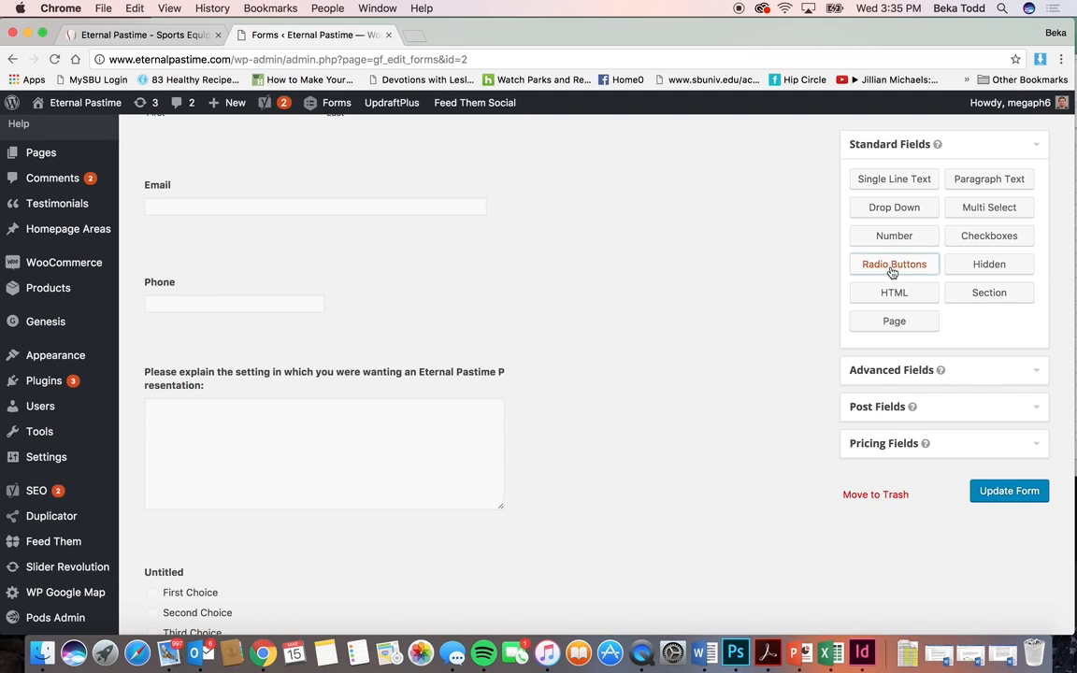
scroll(640, 411, "down", 2)
left_click(285, 452)
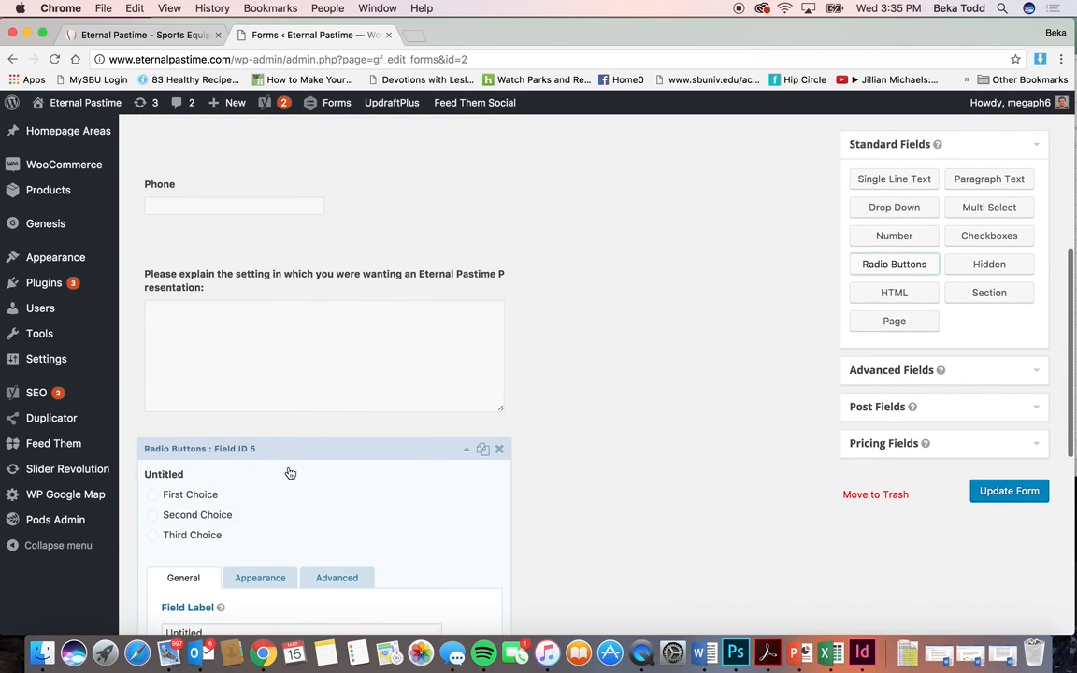
scroll(290, 486, "down", 3)
scroll(267, 484, "down", 2)
Step: Set the new radio button field's label to "have you ever worked with us before?"
left_click(236, 374)
type("Have yo")
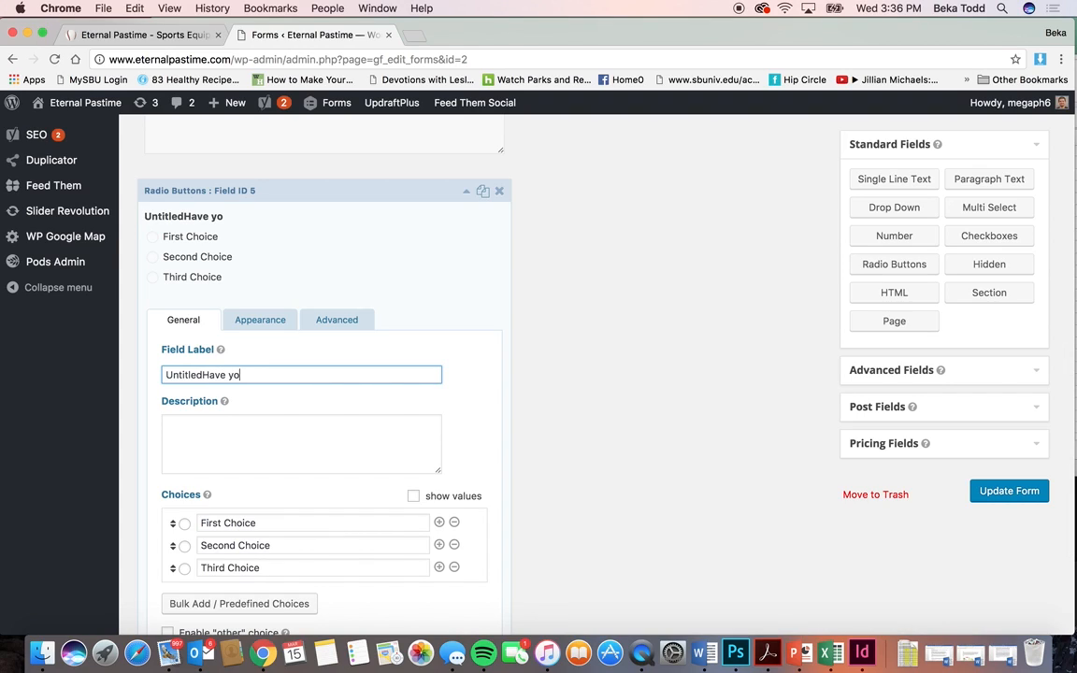
triple_click(238, 375)
type("have y")
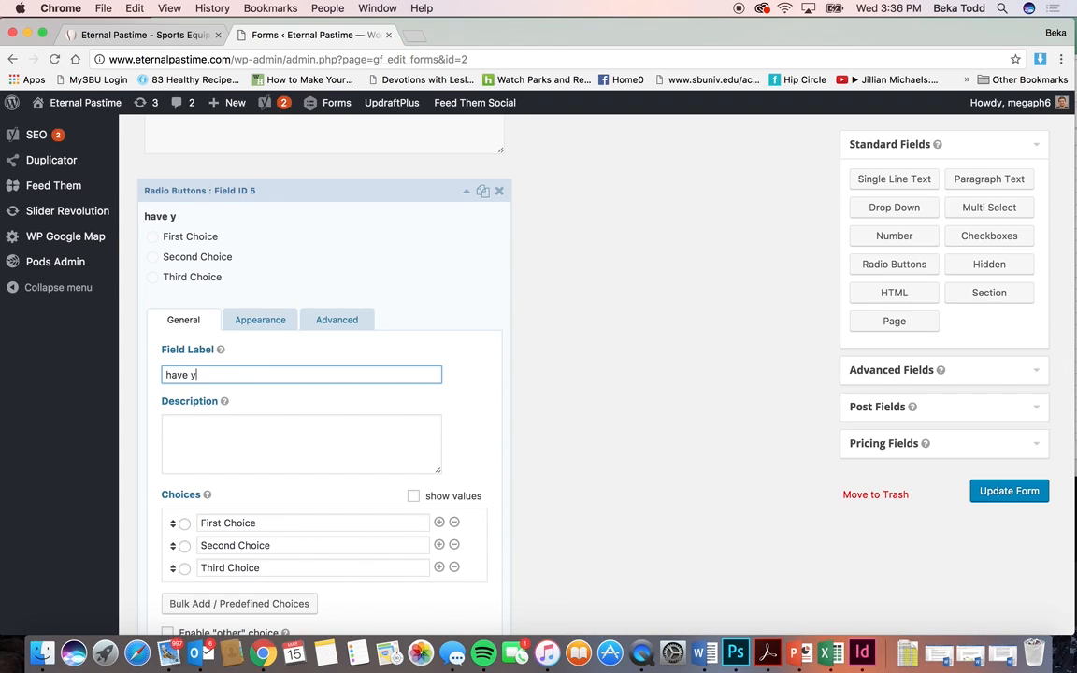
type("ou ever worked w")
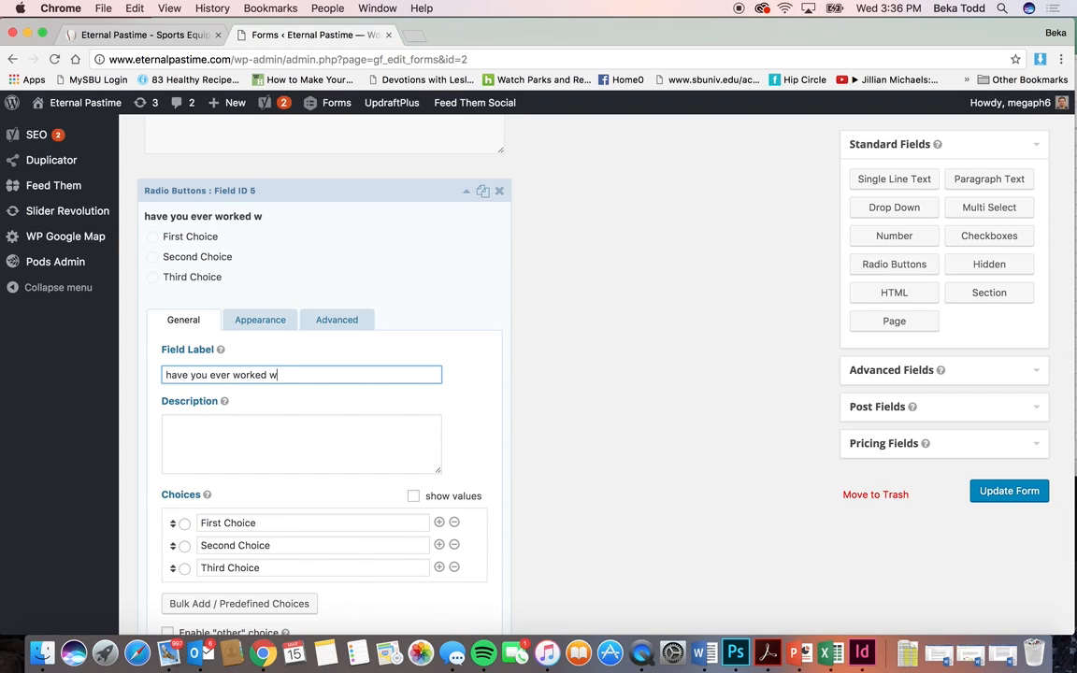
type("ith us before?")
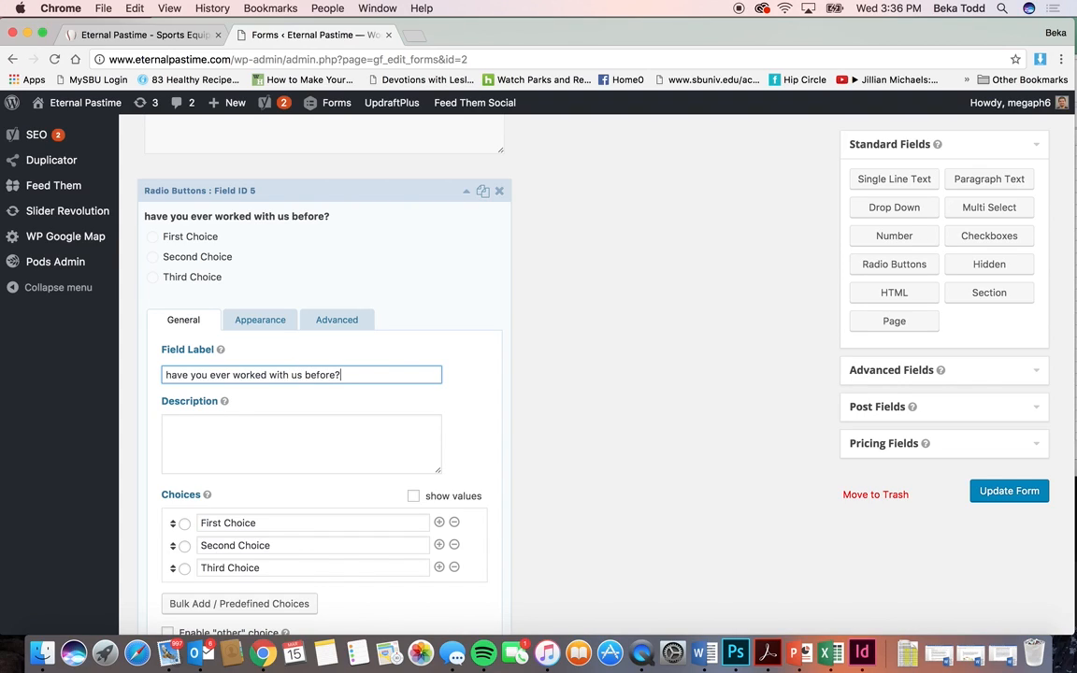
Step: Set the radio button field's first two choices to "Yes" and "No", and remove the third choice
double_click(247, 517)
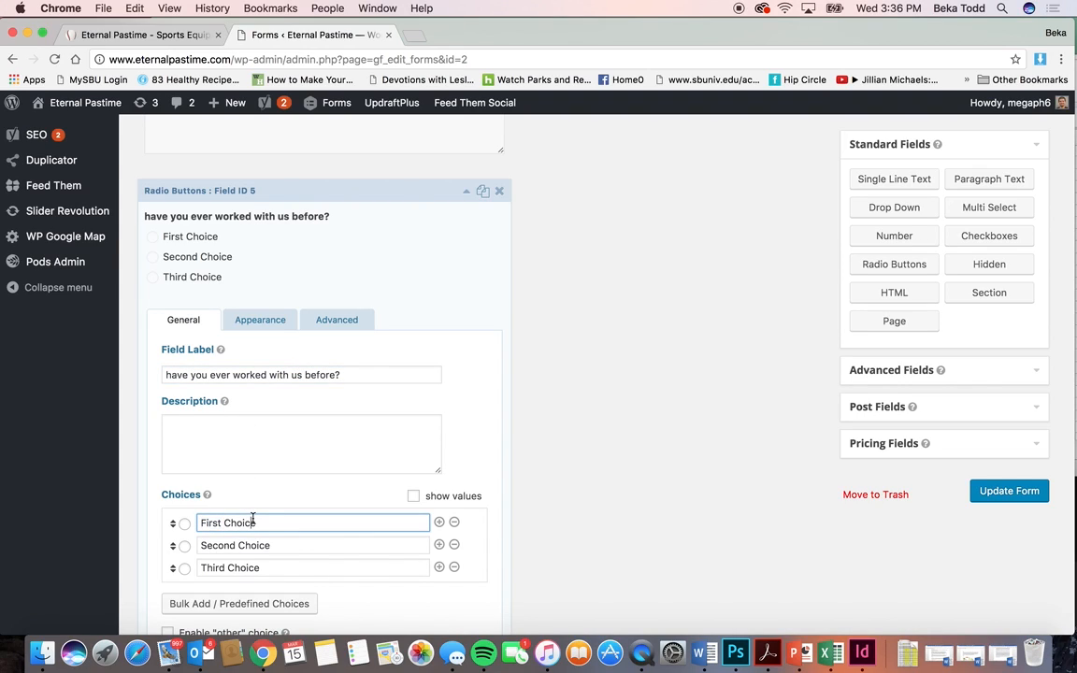
triple_click(248, 520)
type("Yes")
left_click(276, 544)
triple_click(276, 543)
type("N")
key("BackSpace")
type("o")
left_click(453, 568)
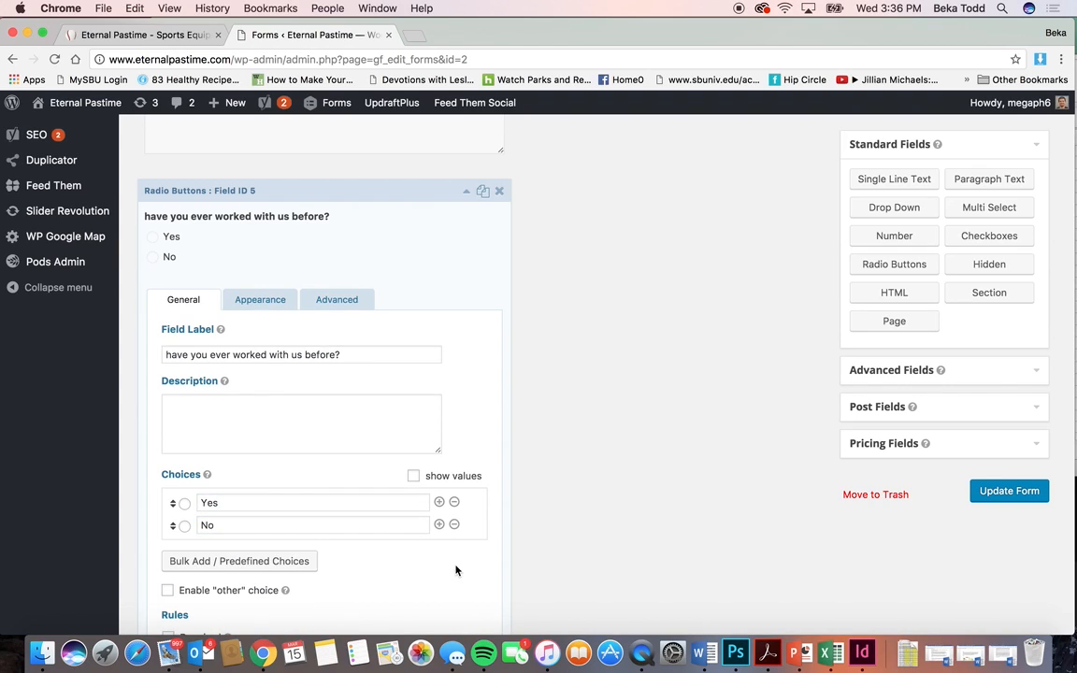
Step: Collapse the "have you ever worked with us before?" field and move it between the Name and Email fields
scroll(314, 522, "down", 3)
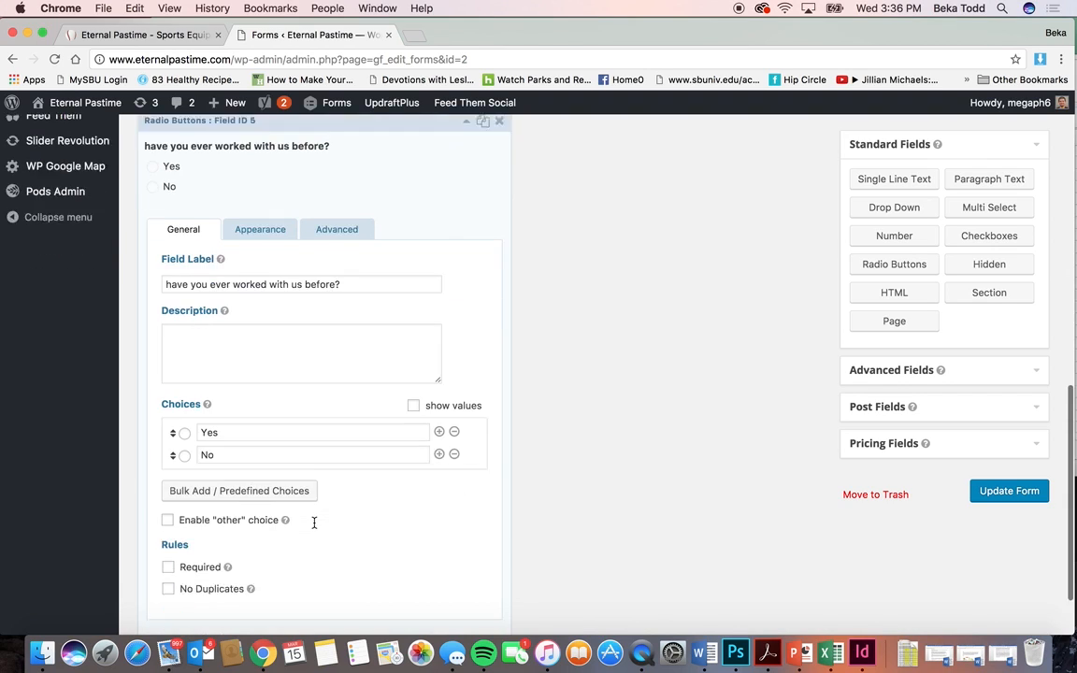
scroll(345, 344, "up", 3)
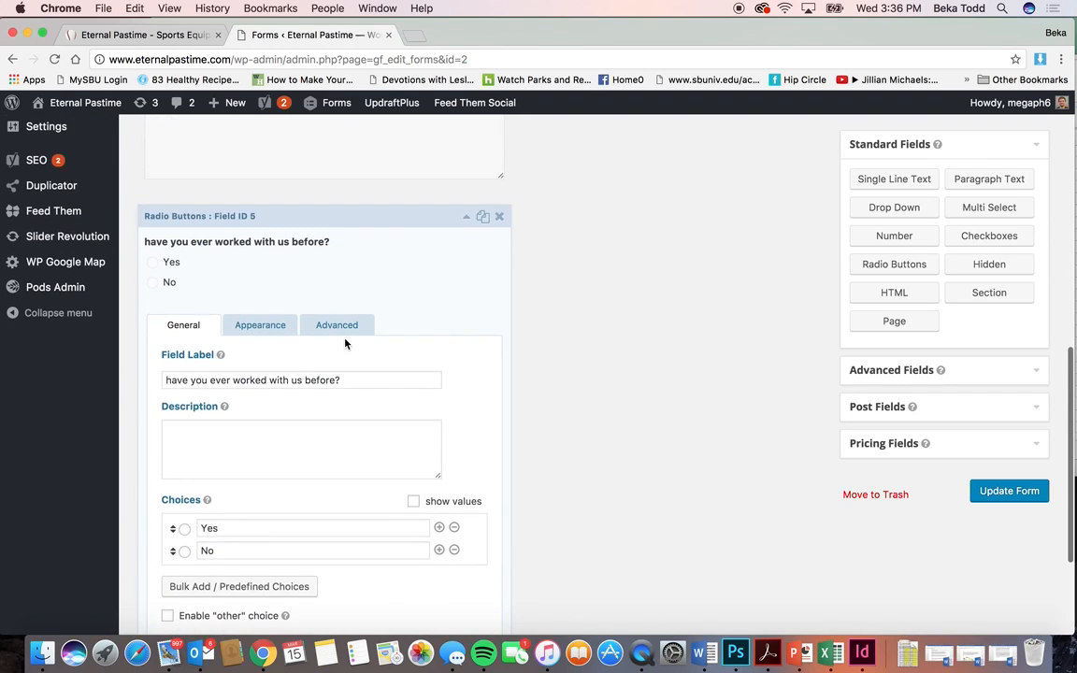
left_click(380, 222)
left_click_drag(421, 471, 416, 148)
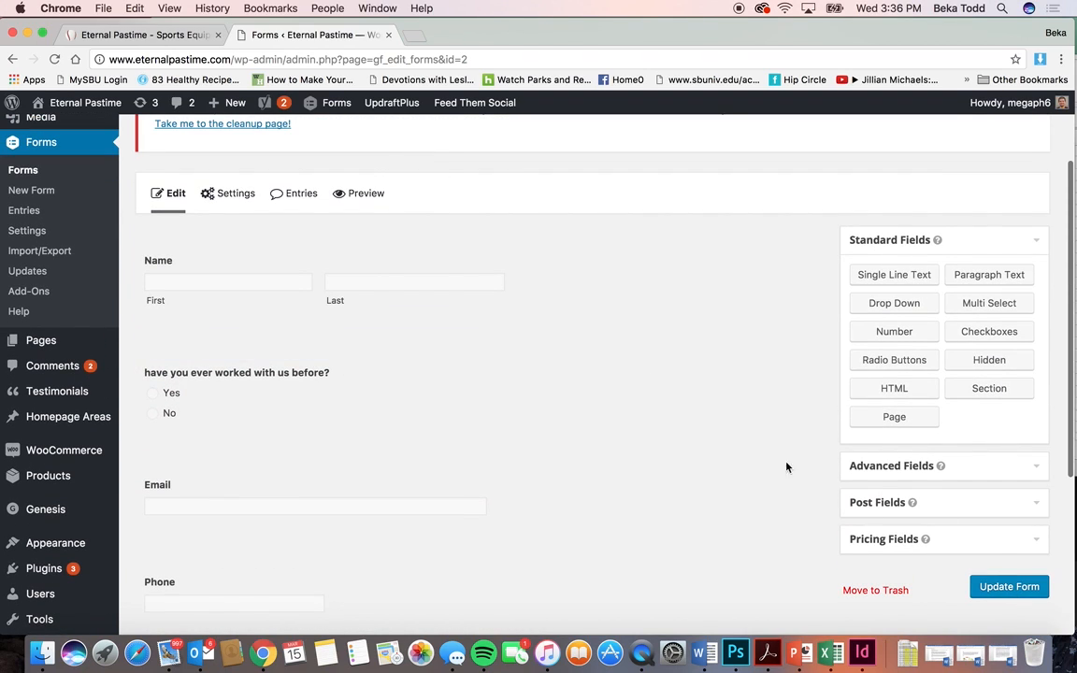
Step: Delete the "have you ever worked with us before?" field from the form and confirm the deletion
mouse_move(271, 381)
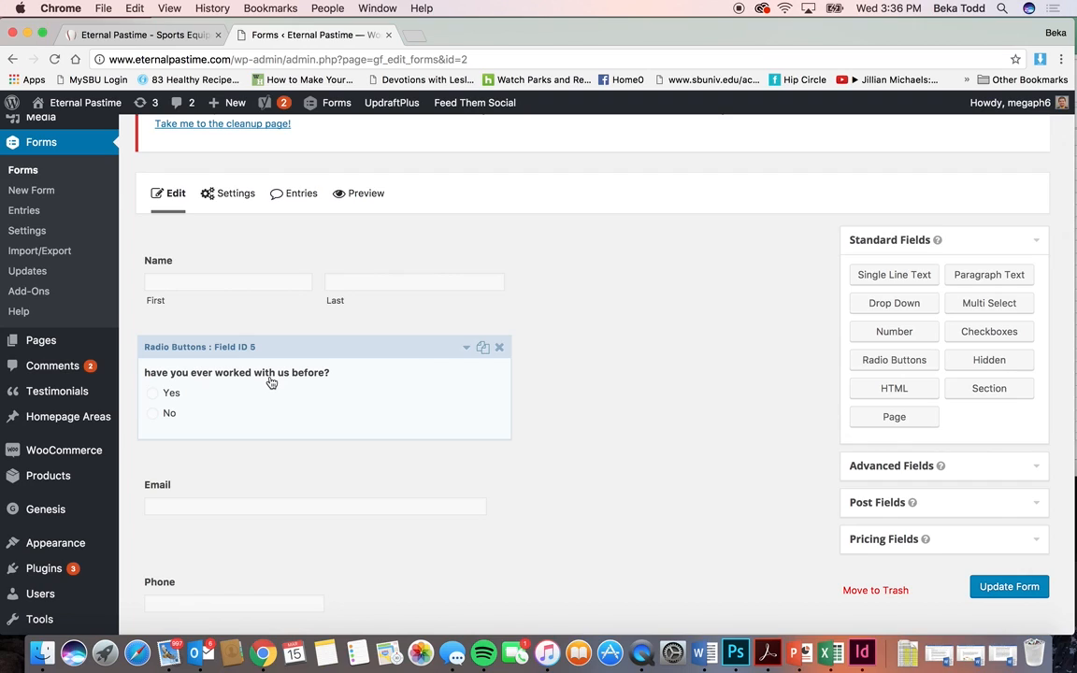
left_click(500, 349)
left_click(645, 235)
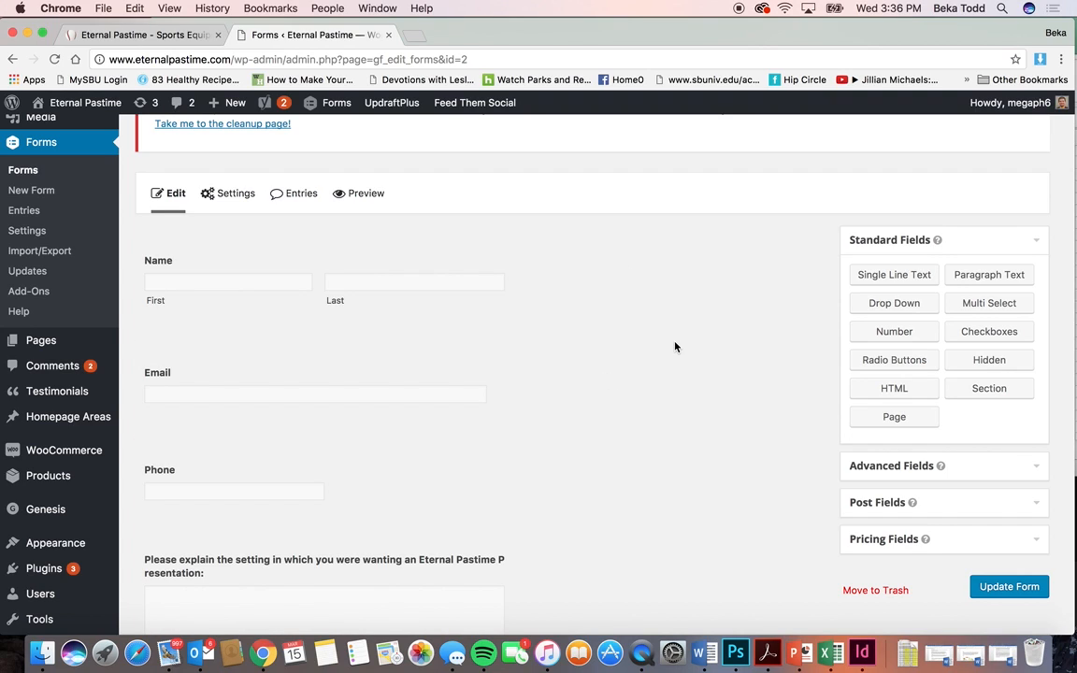
scroll(675, 346, "down", 1)
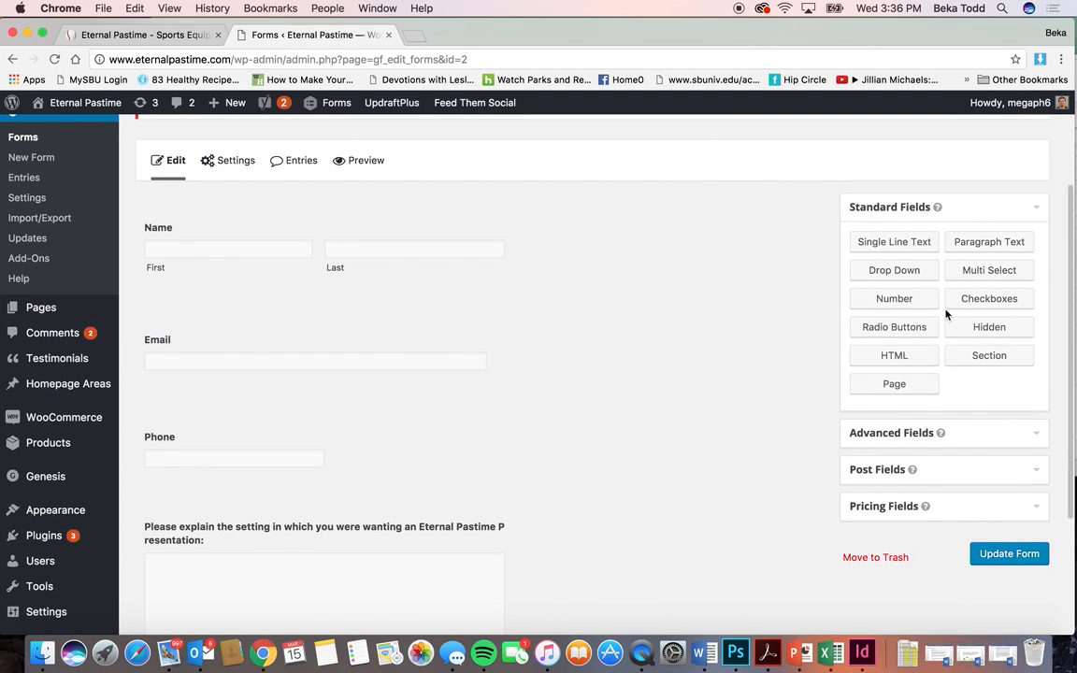
Step: Show the advanced field types, and create a new form titled "New form"
left_click(914, 436)
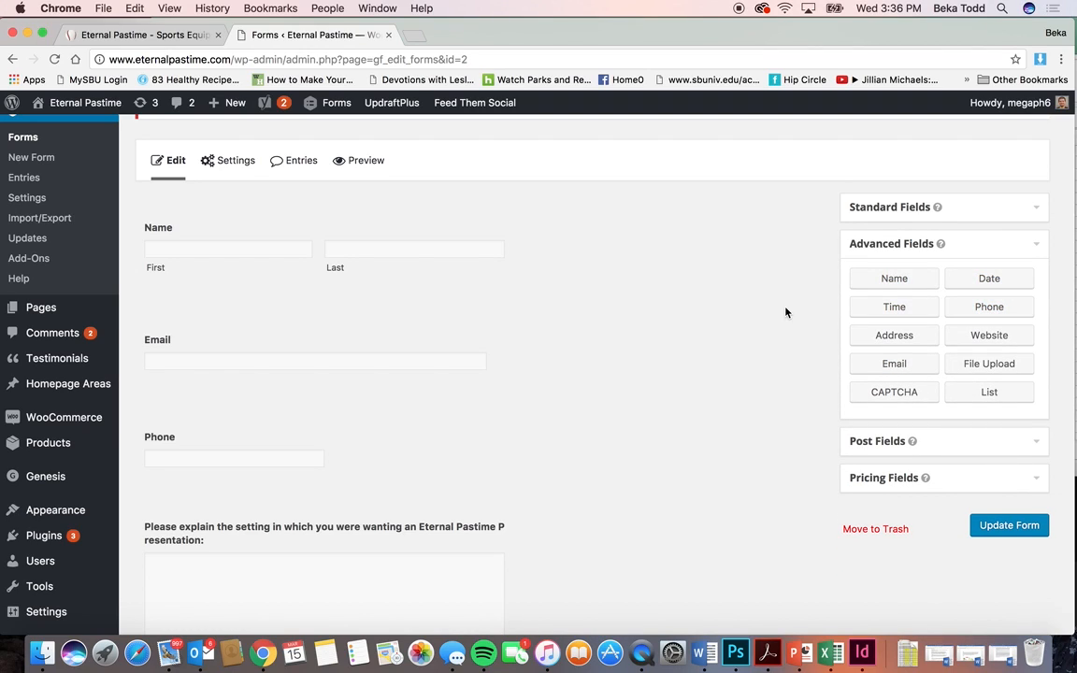
scroll(630, 387, "up", 4)
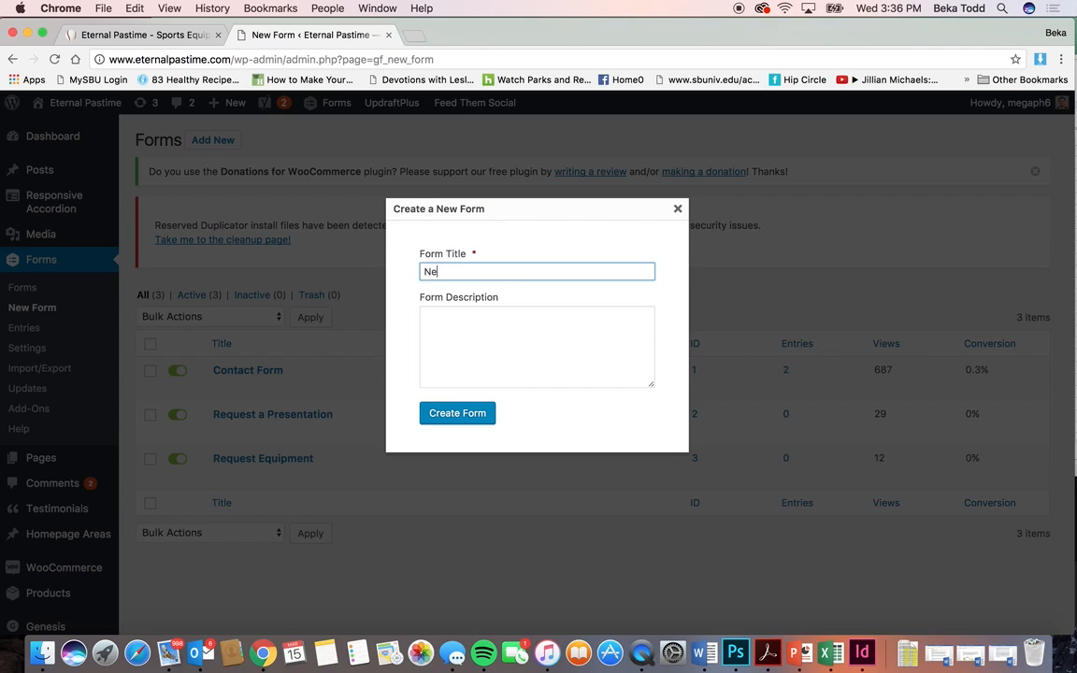
left_click(459, 419)
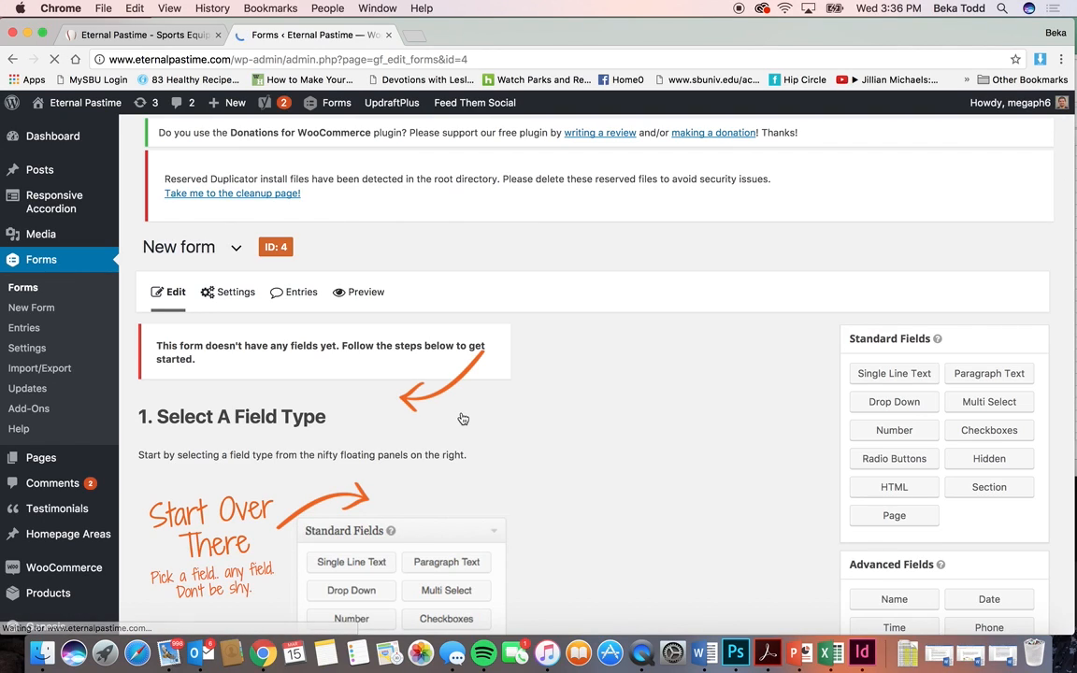
Step: Add a Single Line Text field and an advanced Name field to the new form
left_click(882, 393)
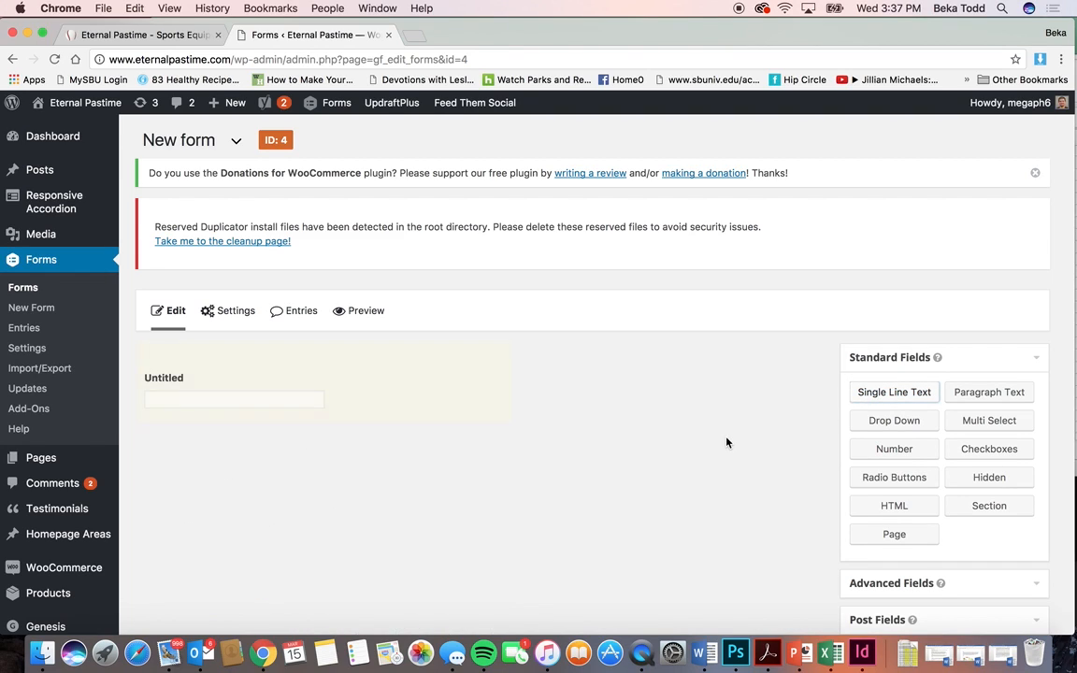
scroll(727, 442, "down", 3)
left_click(891, 459)
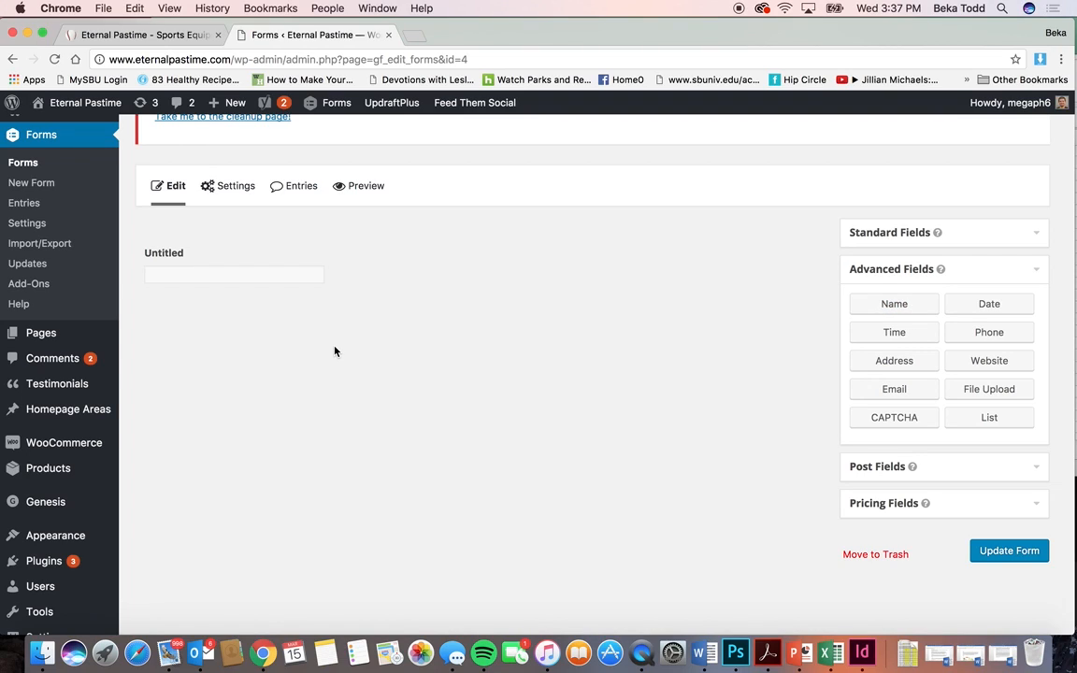
left_click(895, 305)
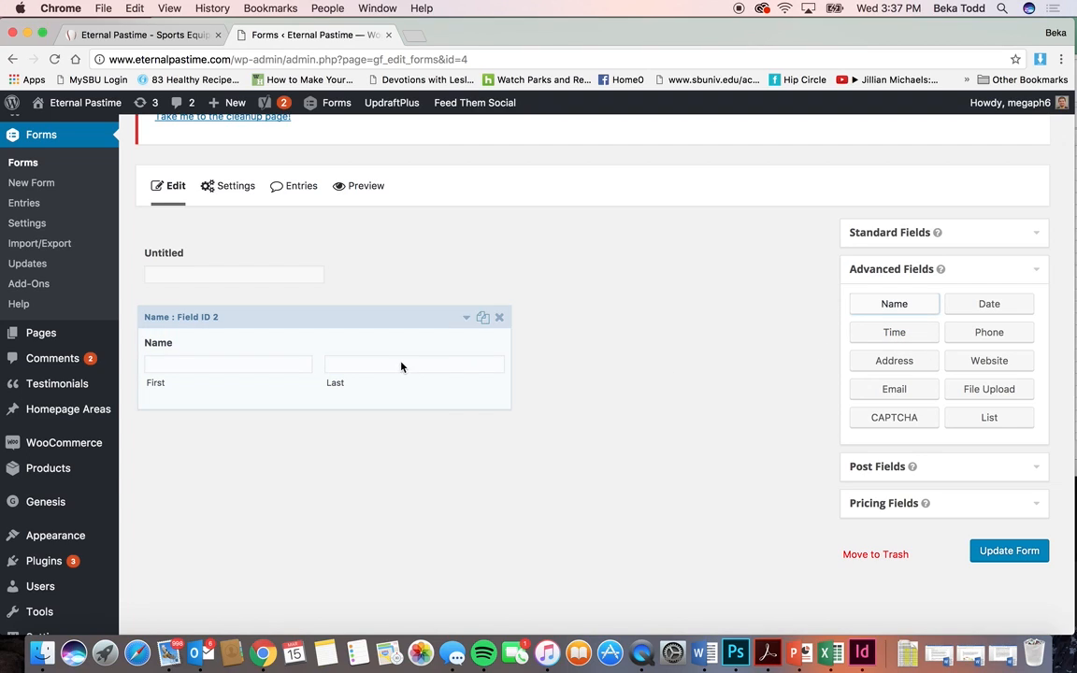
Step: Turn off the Last sub-field of the Name field, and move the collapsed Name field above the untitled text field
left_click(439, 323)
scroll(367, 462, "down", 5)
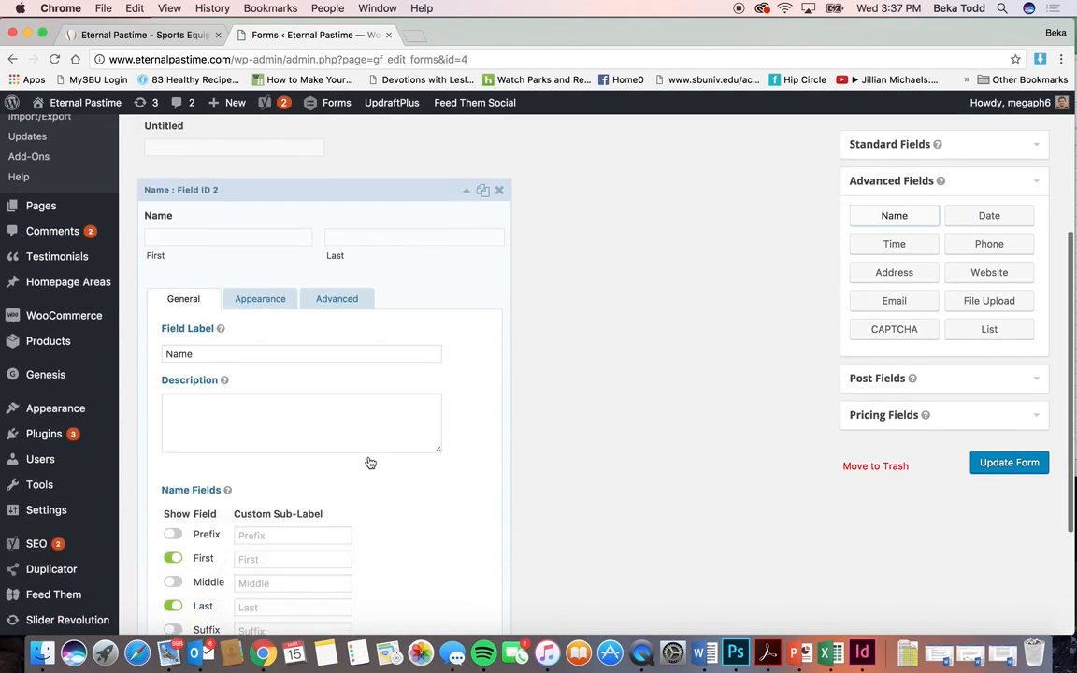
left_click(177, 512)
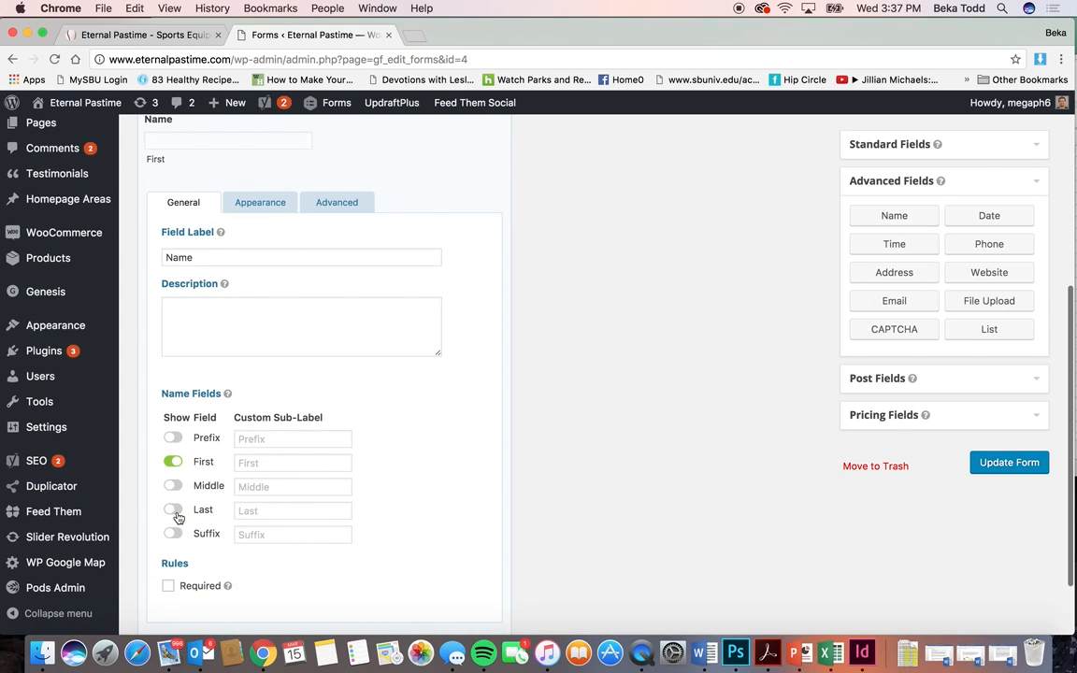
scroll(187, 468, "up", 2)
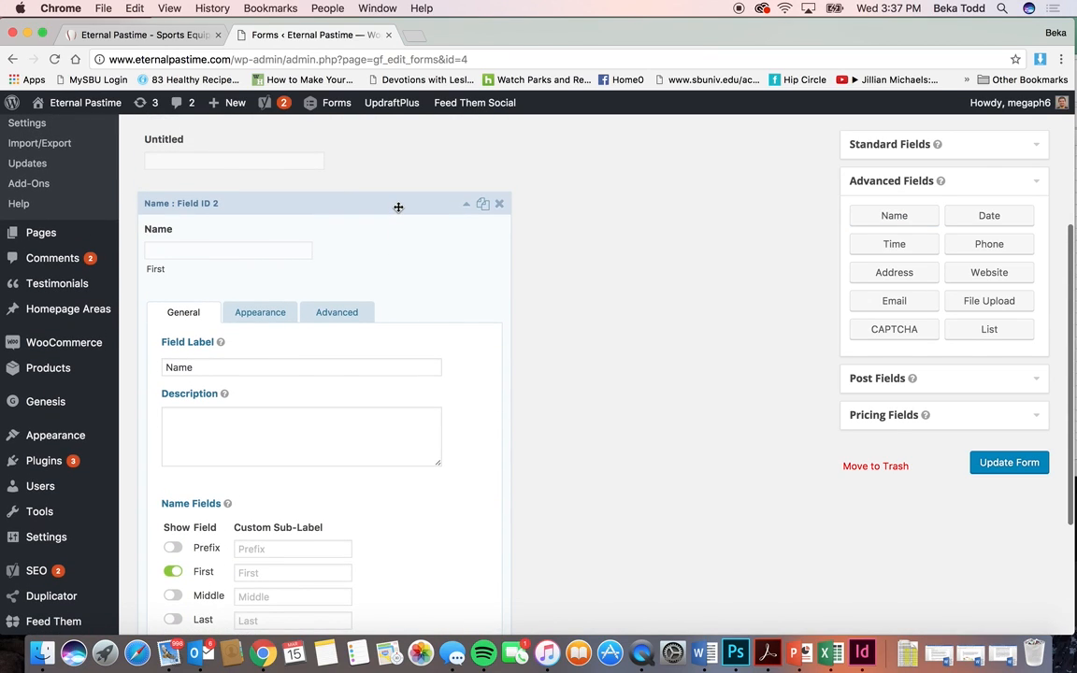
left_click(398, 206)
left_click_drag(398, 207, 398, 110)
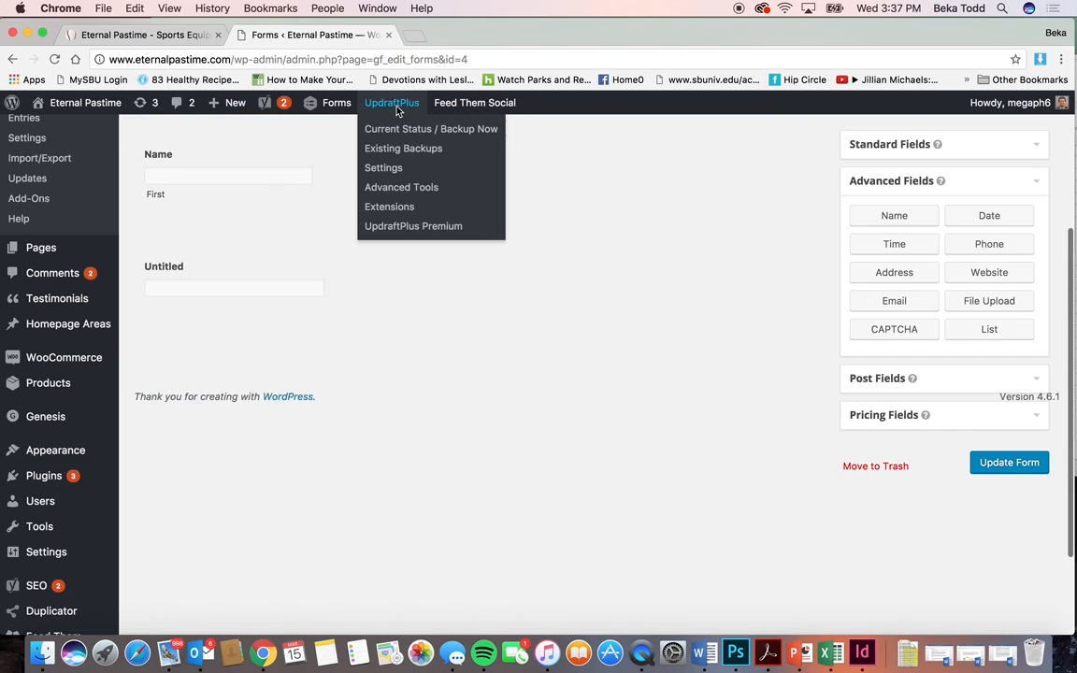
Step: Leave the new form without updating it and open the Contact Form from the forms list
scroll(83, 180, "up", 1)
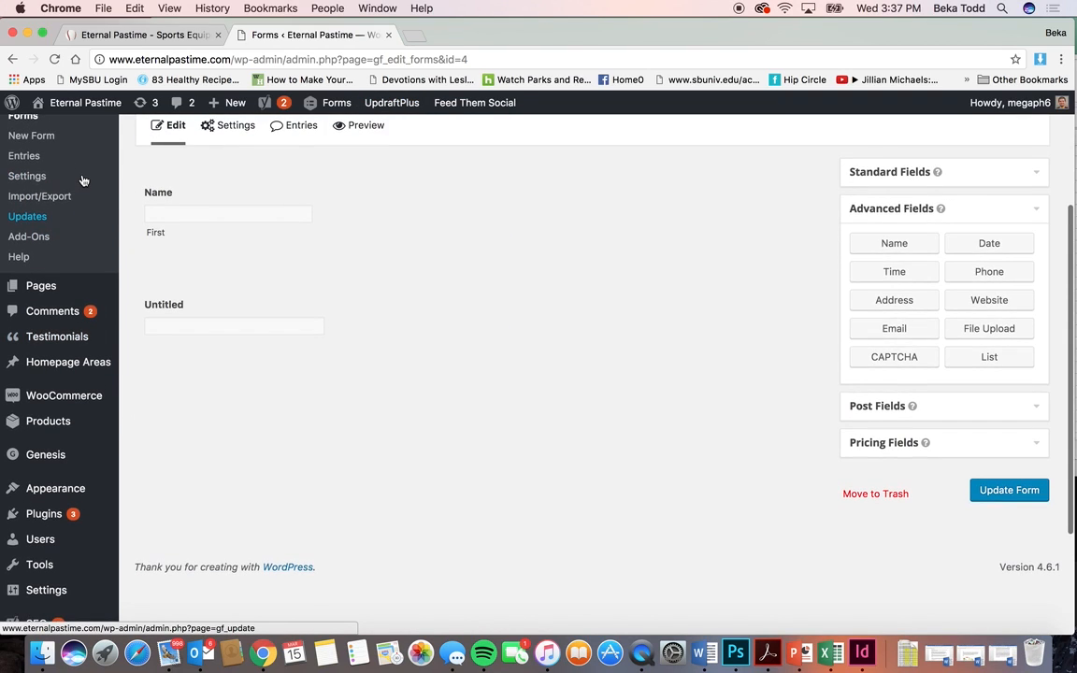
scroll(56, 176, "up", 1)
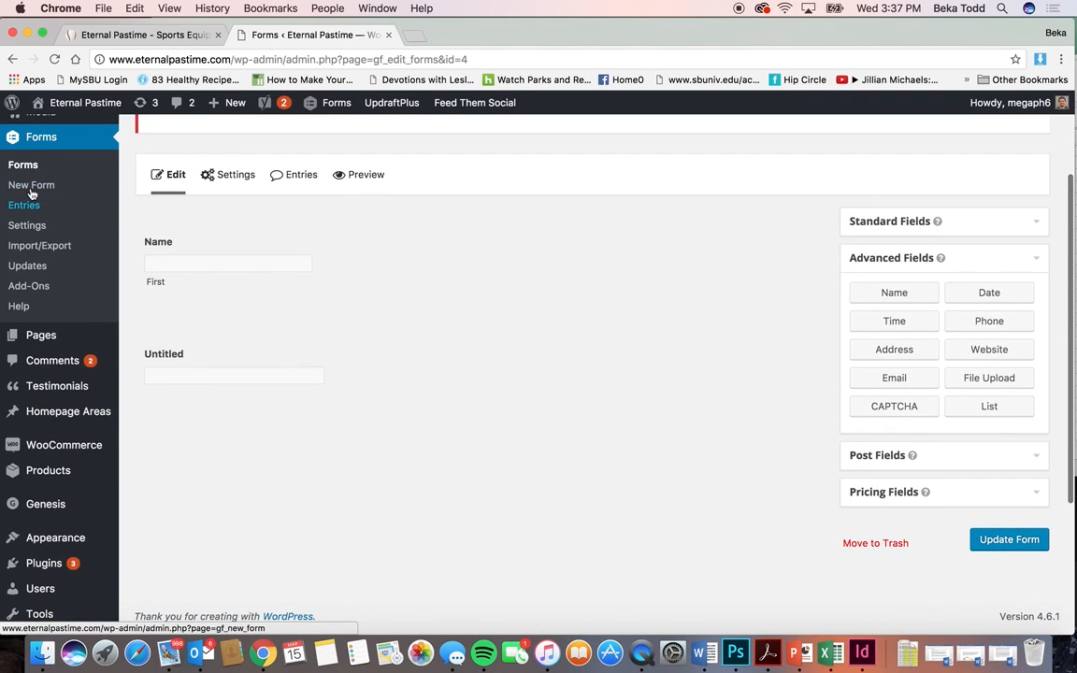
left_click(28, 161)
left_click(650, 234)
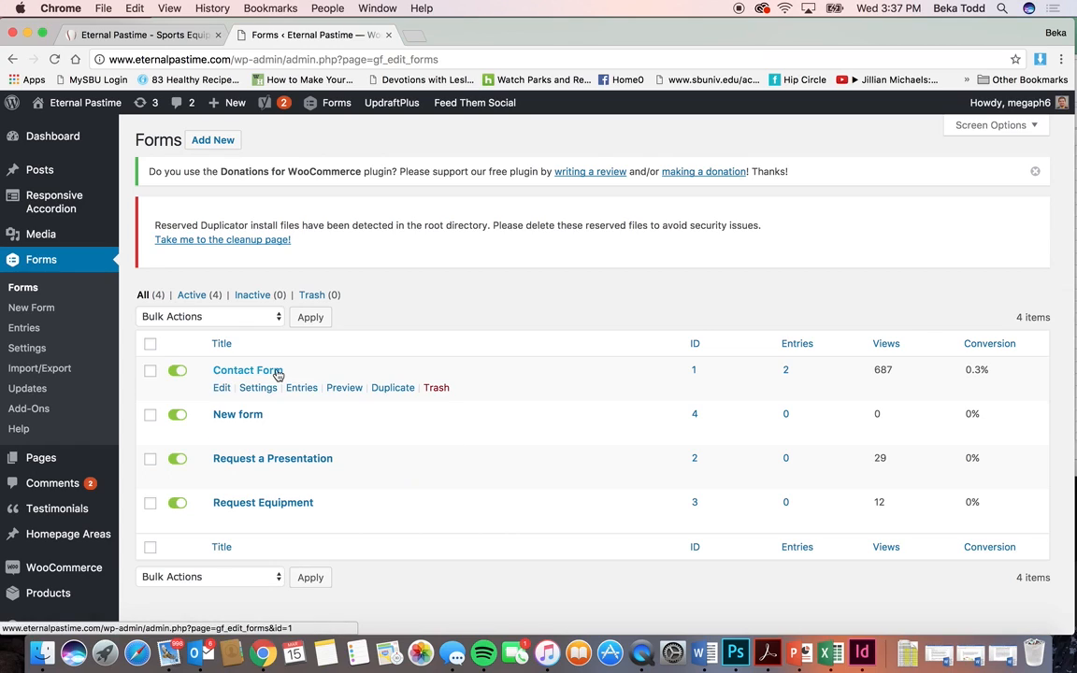
left_click(278, 372)
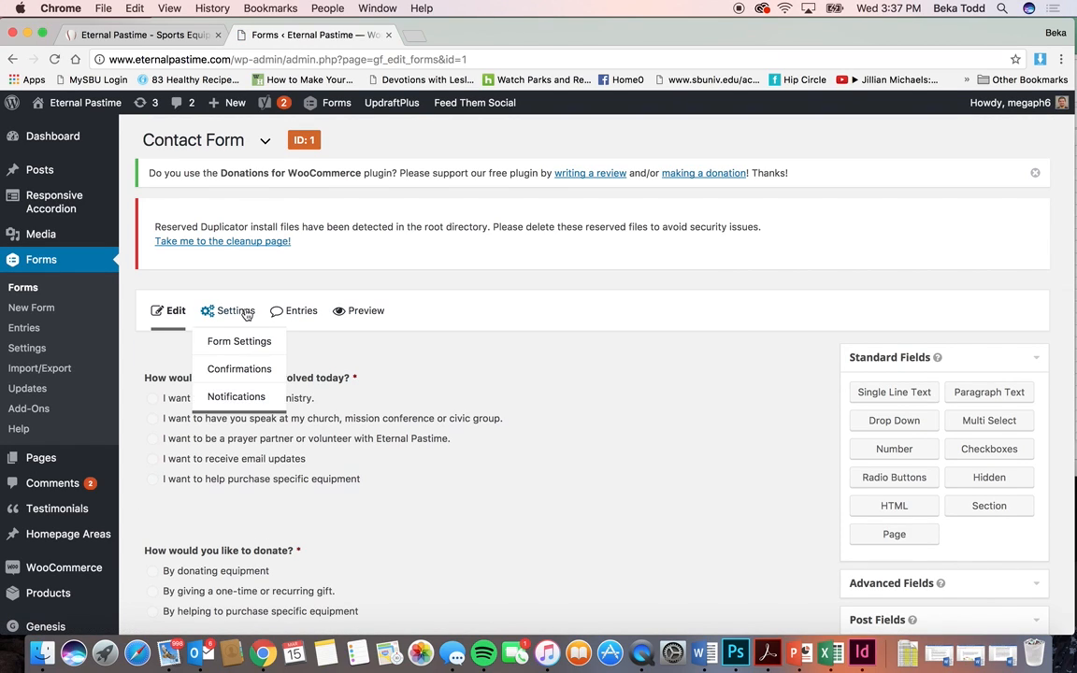
Step: Open the Contact Form's confirmation settings and review the message and options of the Default Confirmation
left_click(239, 313)
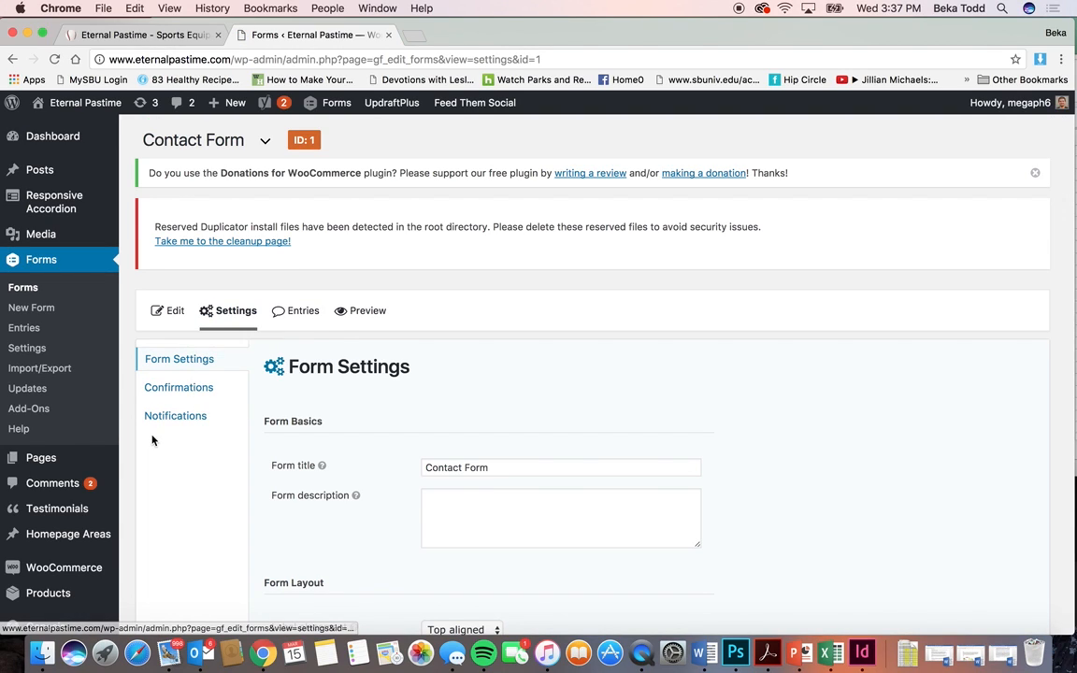
scroll(153, 440, "down", 2)
left_click(199, 326)
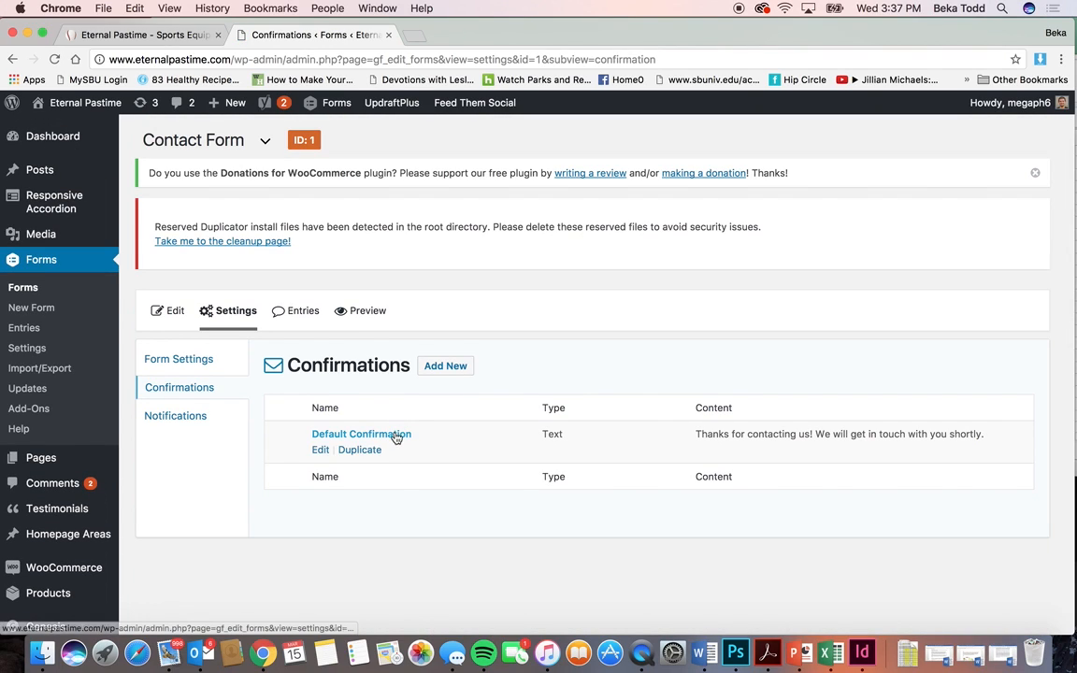
left_click(396, 436)
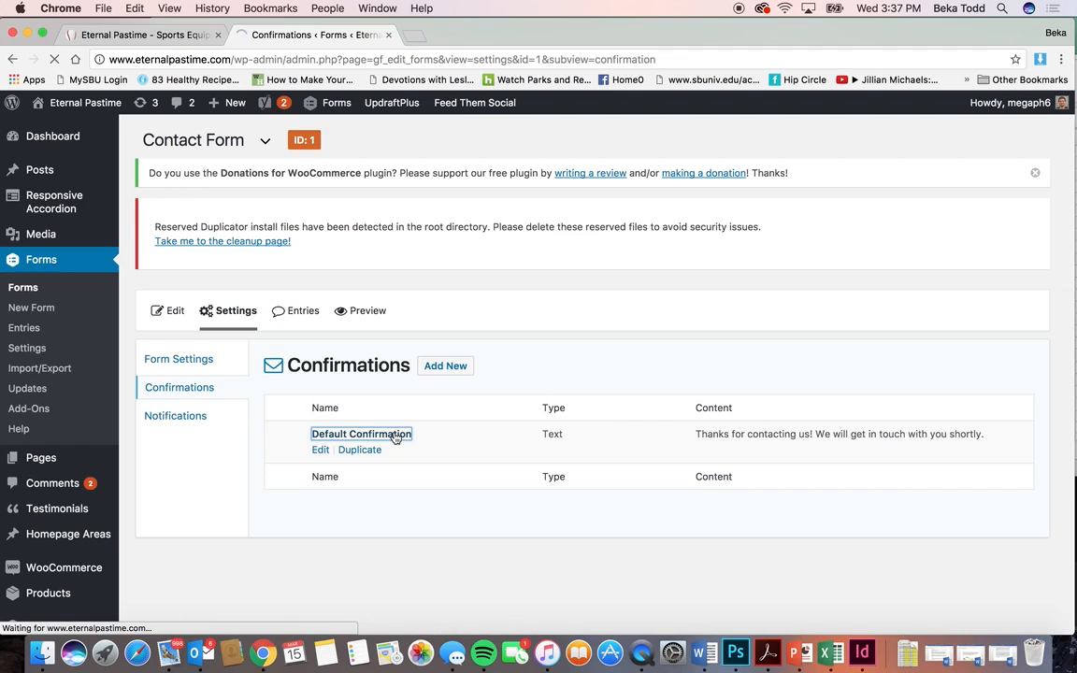
scroll(408, 489, "down", 1)
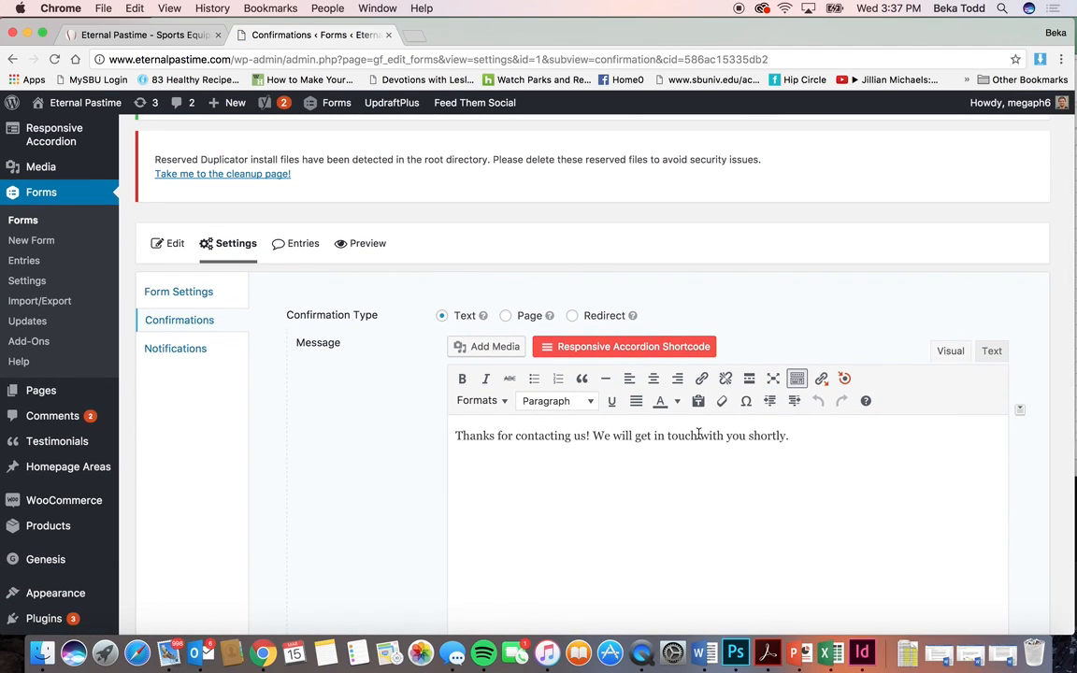
scroll(666, 445, "down", 5)
scroll(667, 445, "up", 3)
scroll(666, 442, "up", 3)
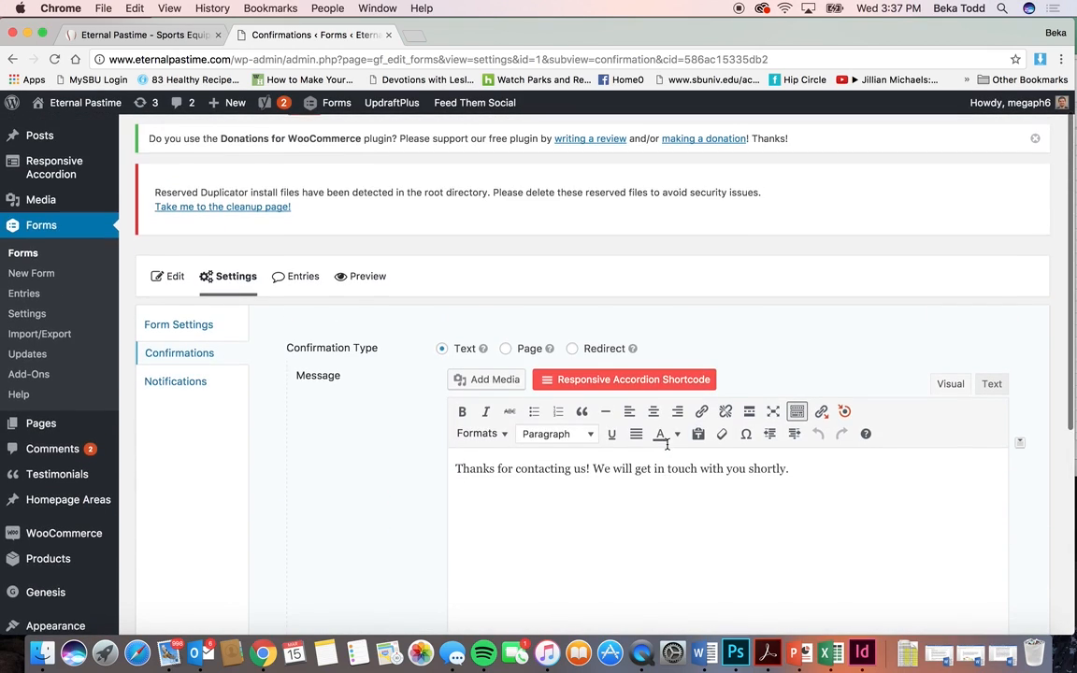
Step: Open the Contact Form's notification settings and review the recipient, sender, subject and message of the Admin Notification
mouse_move(222, 283)
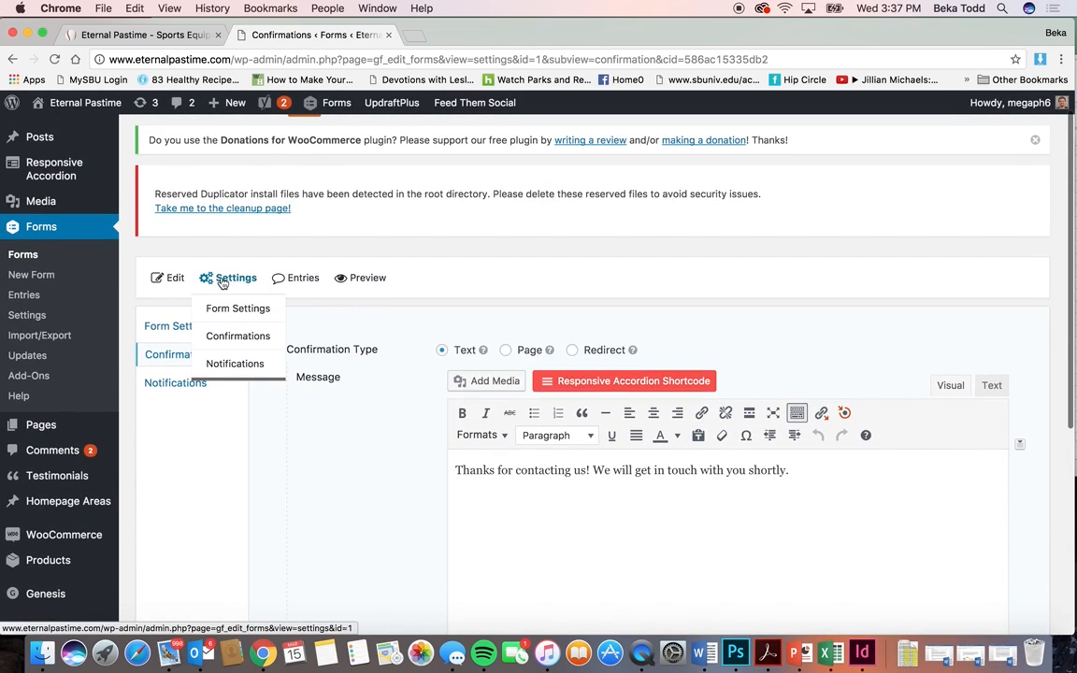
left_click(251, 366)
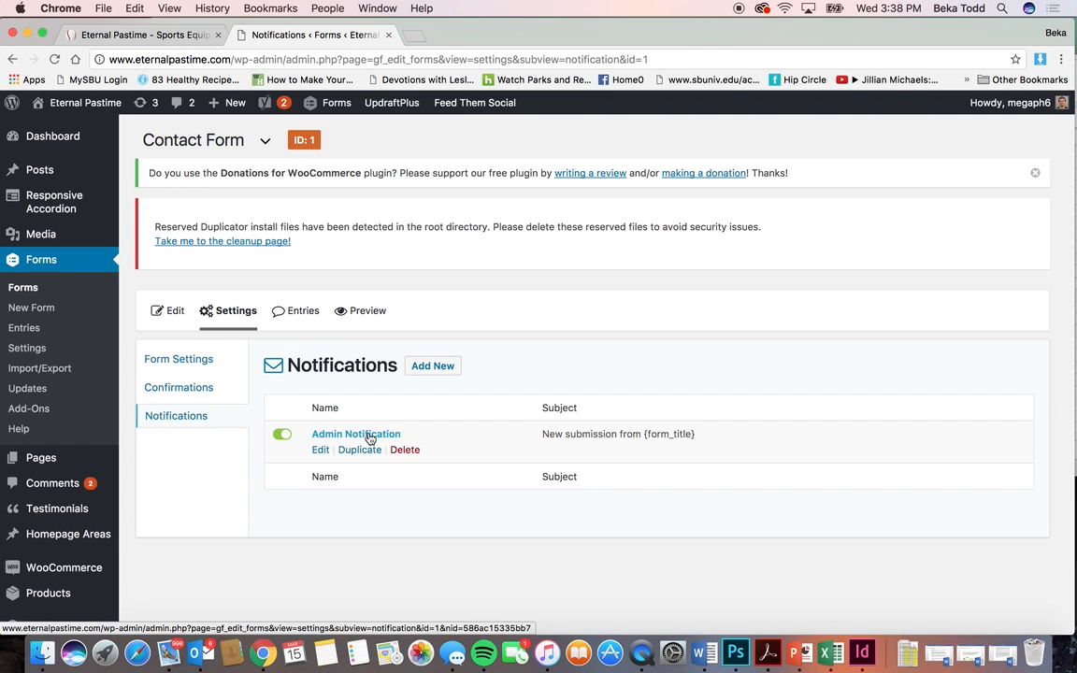
left_click(369, 437)
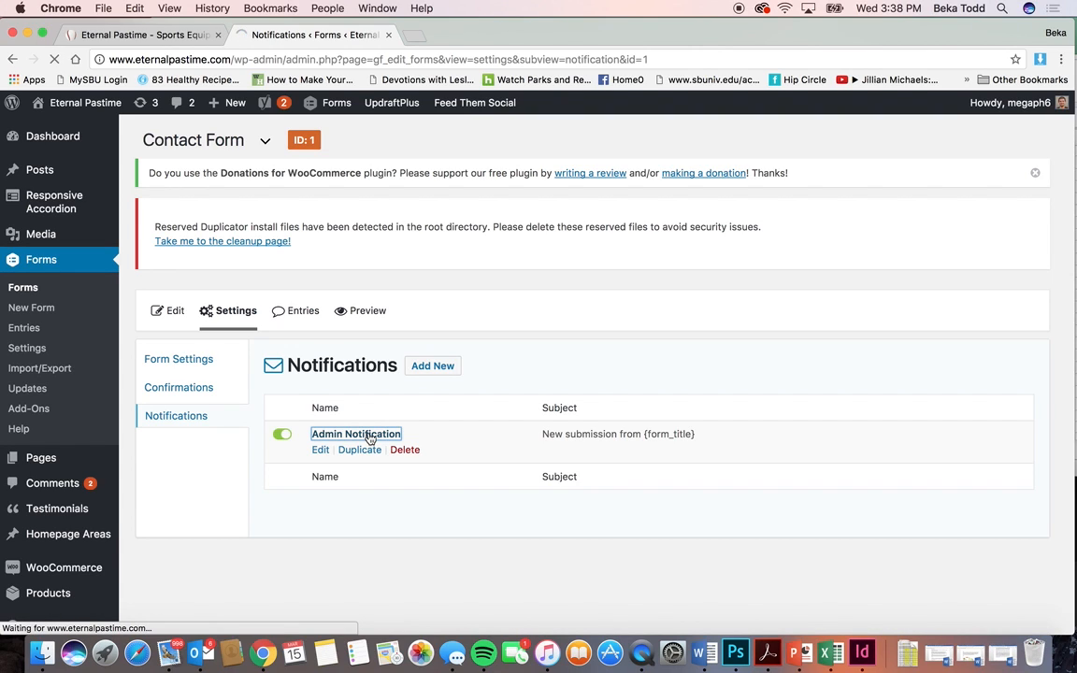
scroll(543, 455, "down", 10)
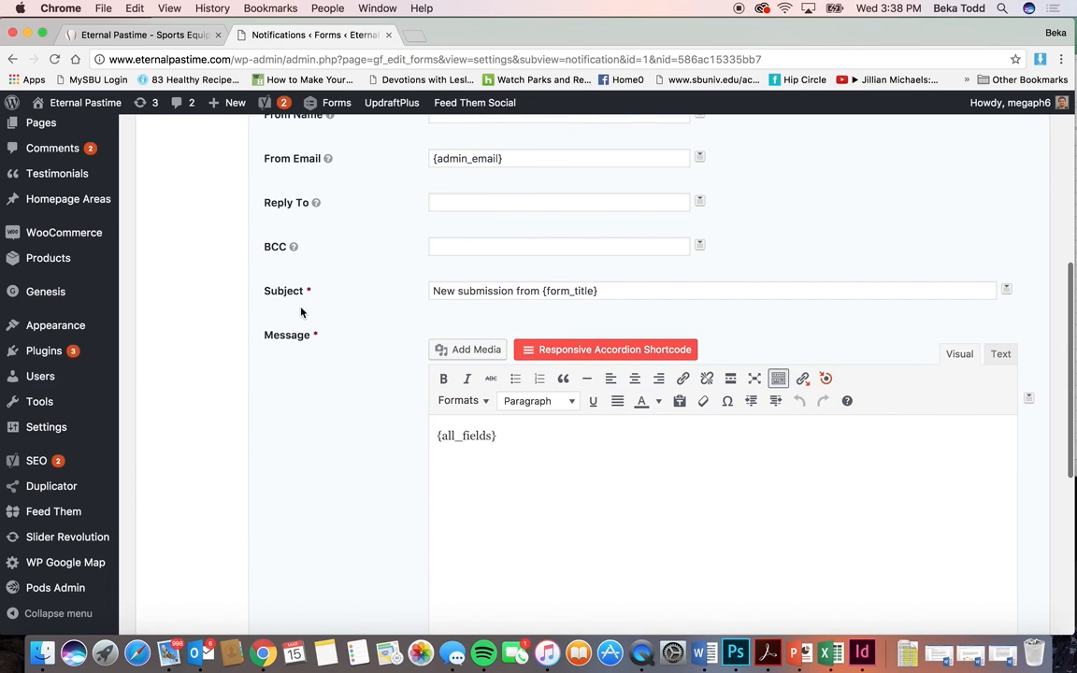
scroll(301, 313, "up", 5)
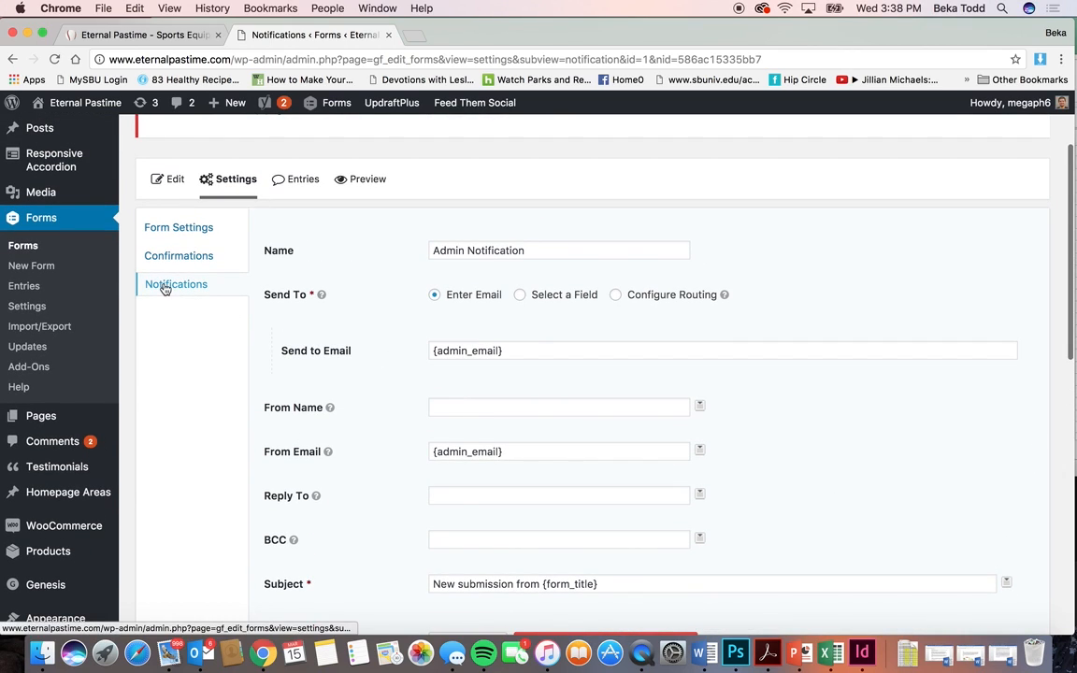
Step: Open the Contact Form entries and examine the submission about being a prayer partner or volunteer with Eternal Pastime
left_click(41, 287)
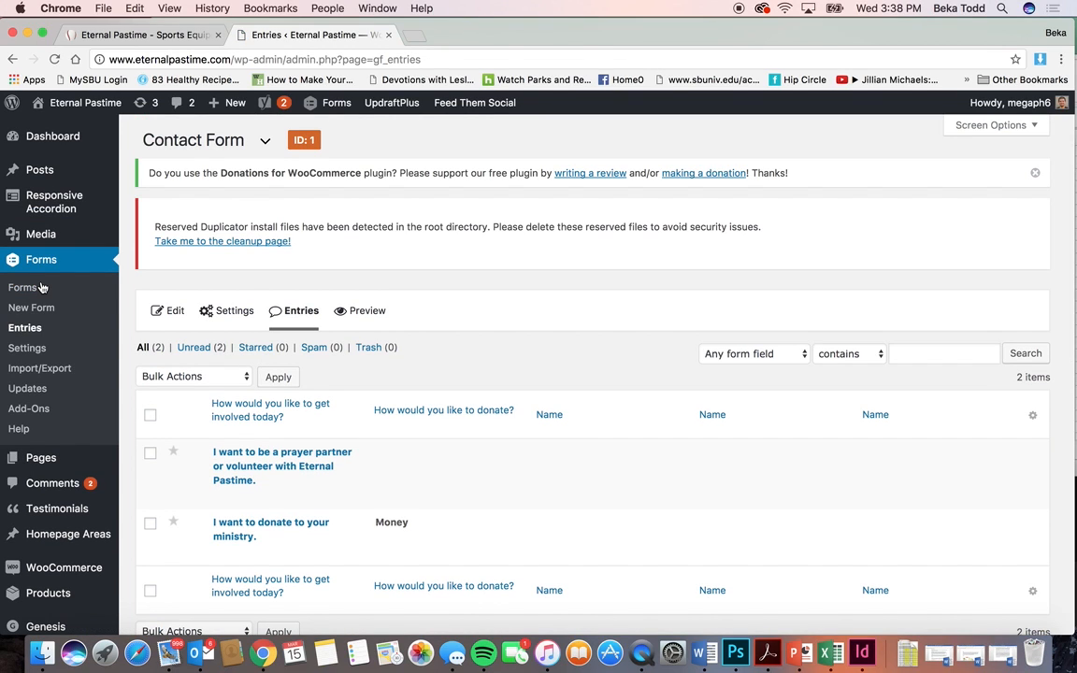
scroll(319, 413, "down", 3)
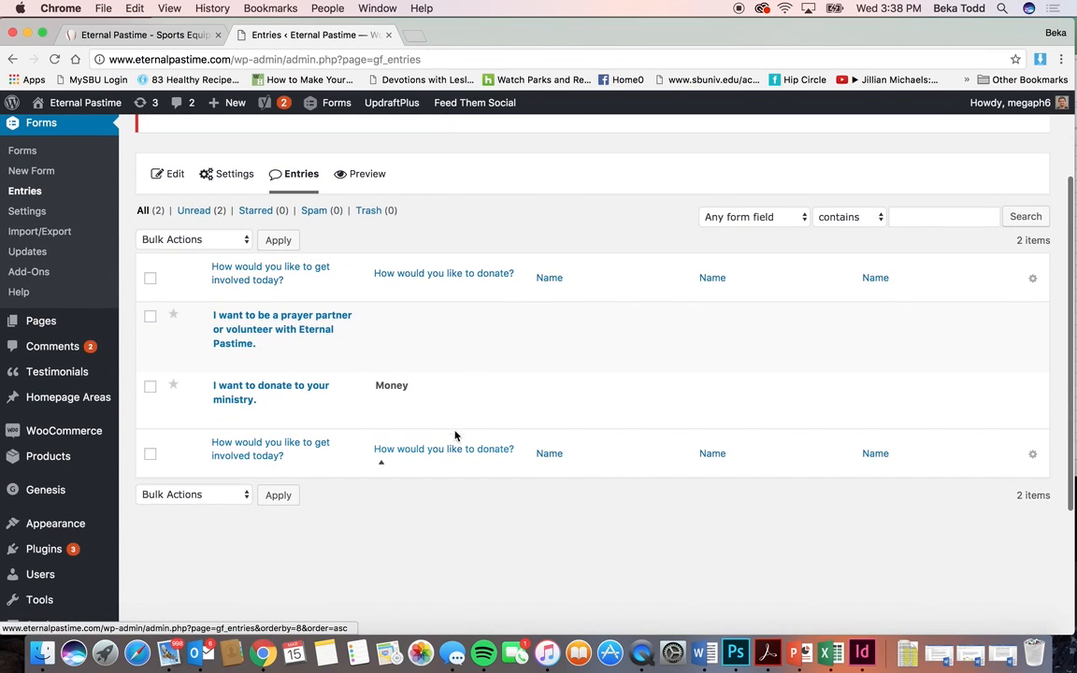
mouse_move(257, 361)
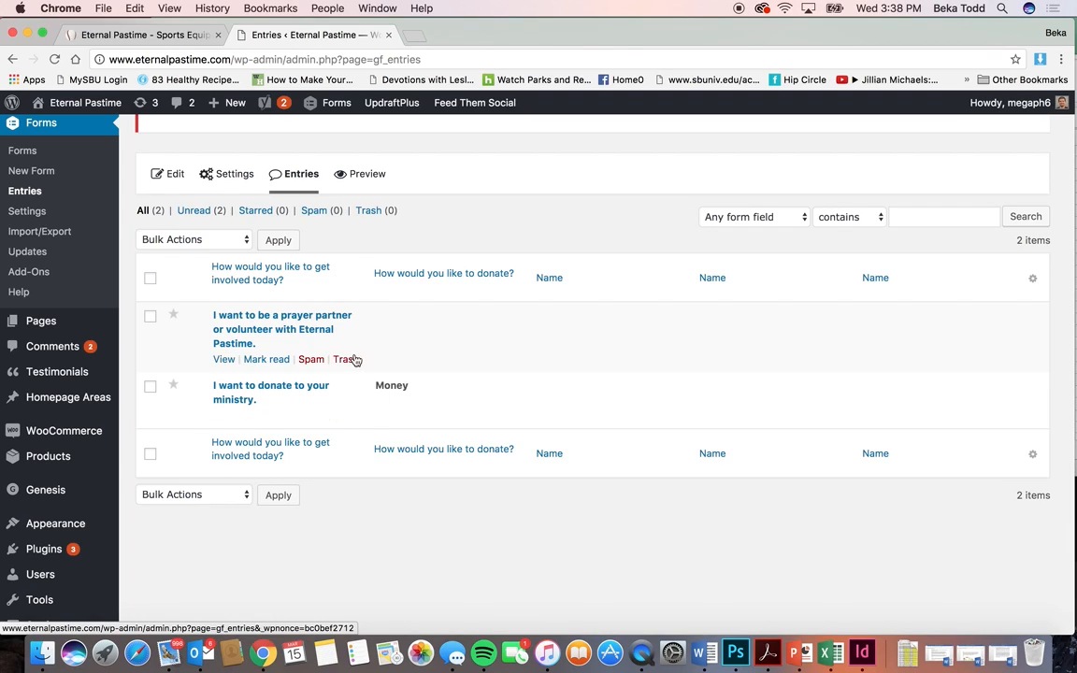
left_click(264, 326)
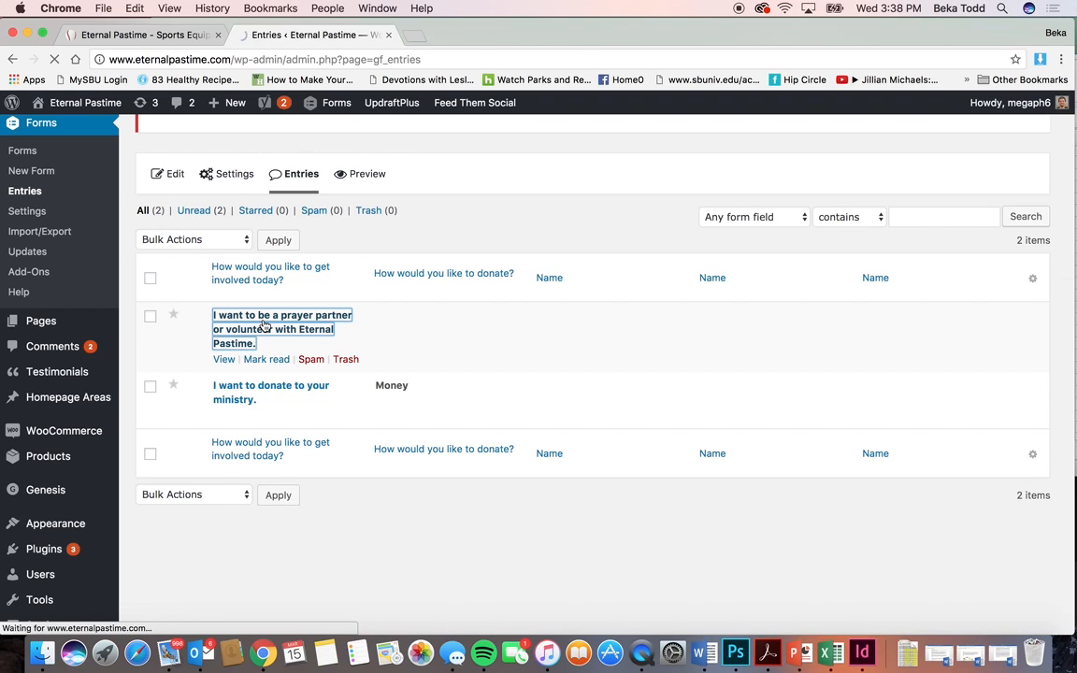
scroll(362, 474, "down", 3)
scroll(362, 475, "down", 4)
scroll(361, 475, "up", 7)
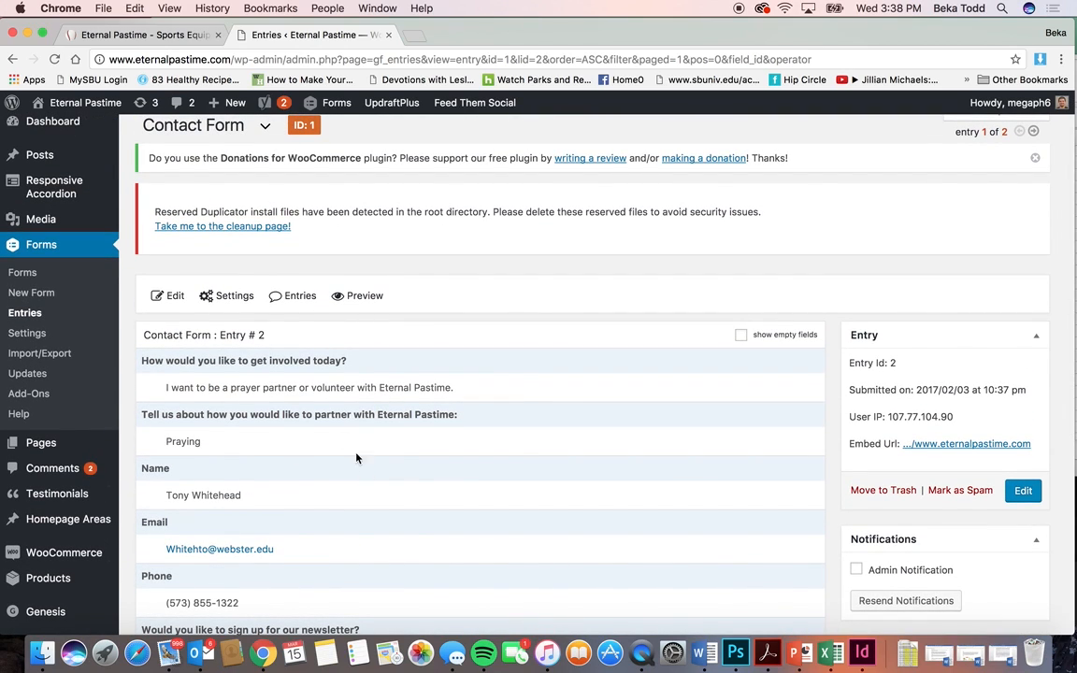
scroll(28, 344, "down", 2)
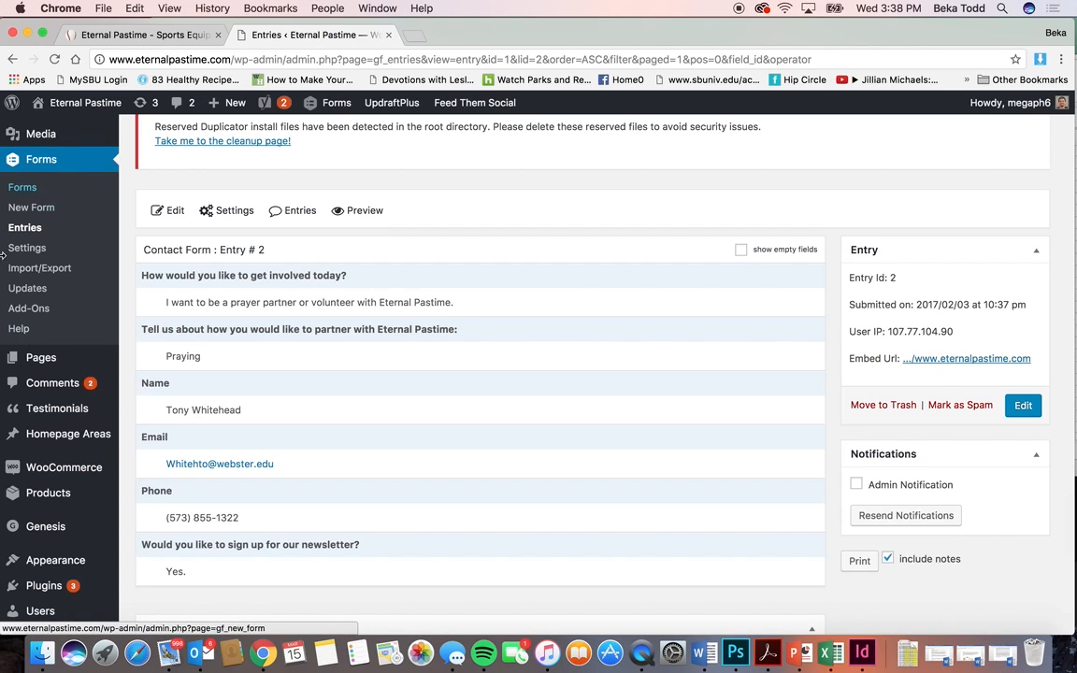
Step: Open the Cart page in the editor from the list of all pages
left_click(37, 356)
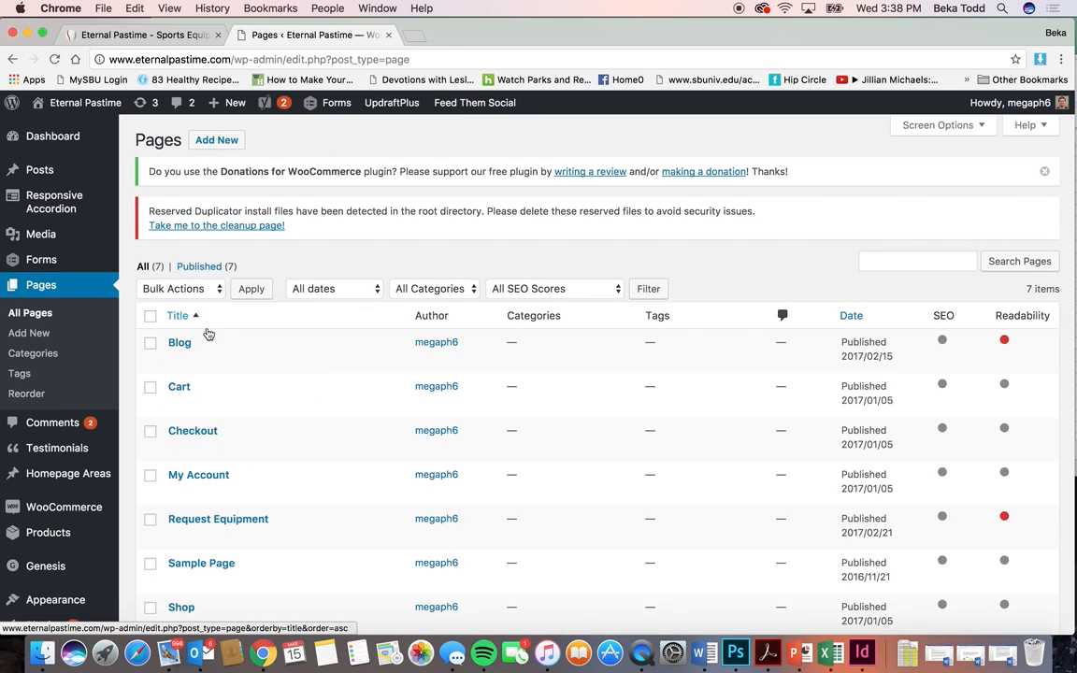
left_click(186, 395)
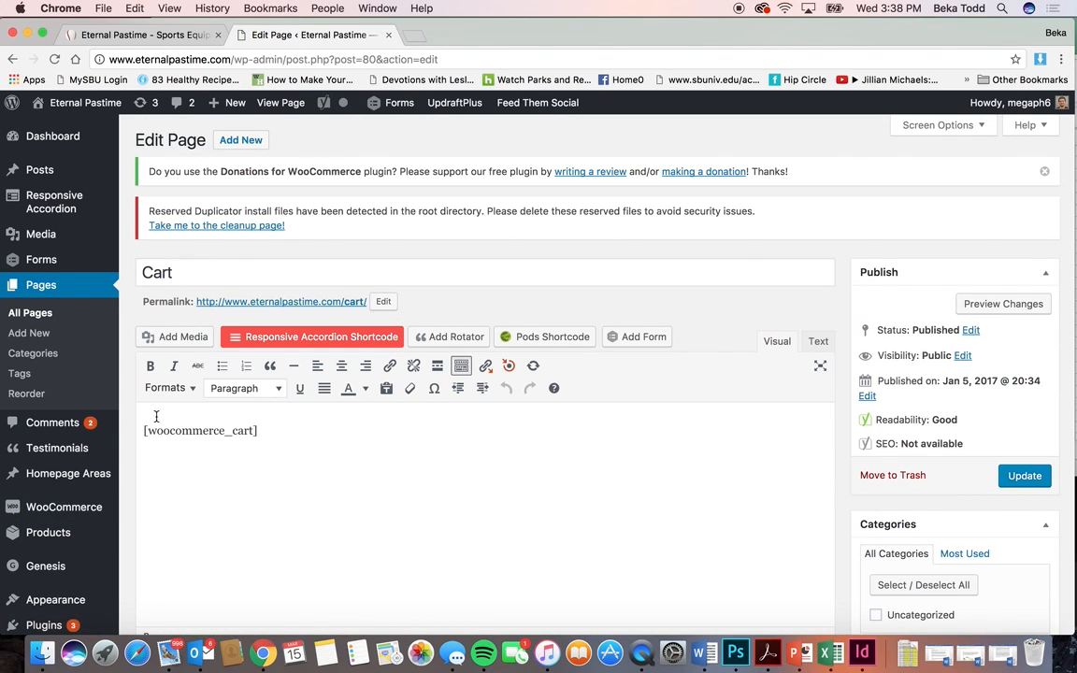
Step: Switch to the live Eternal Pastime site and go to its News section
left_click(178, 35)
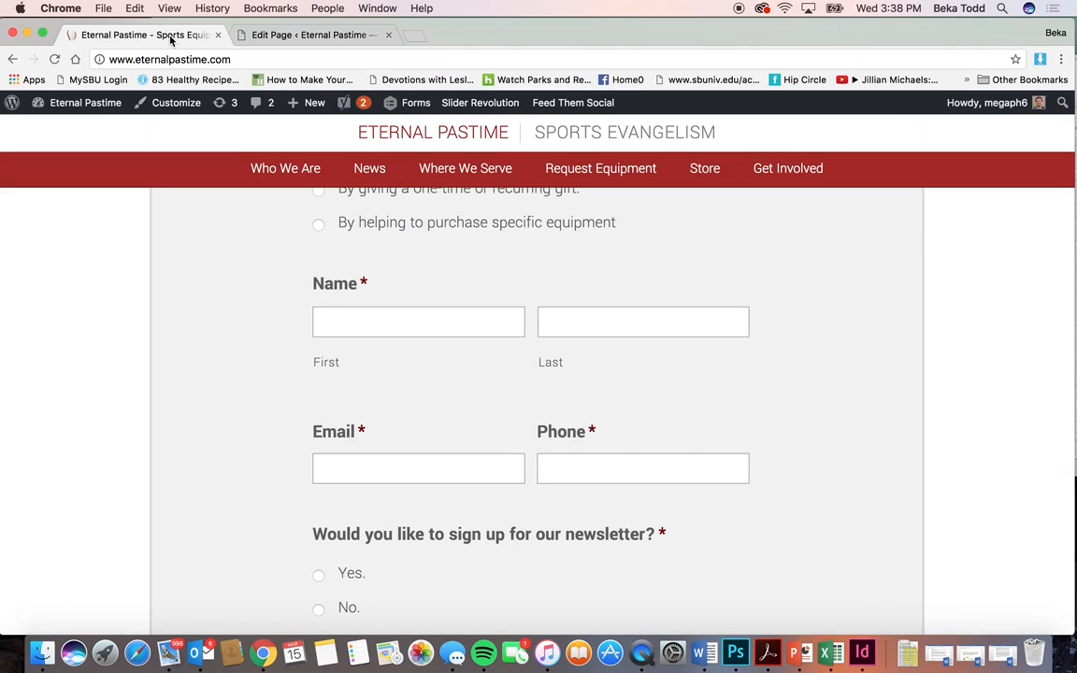
scroll(631, 266, "up", 10)
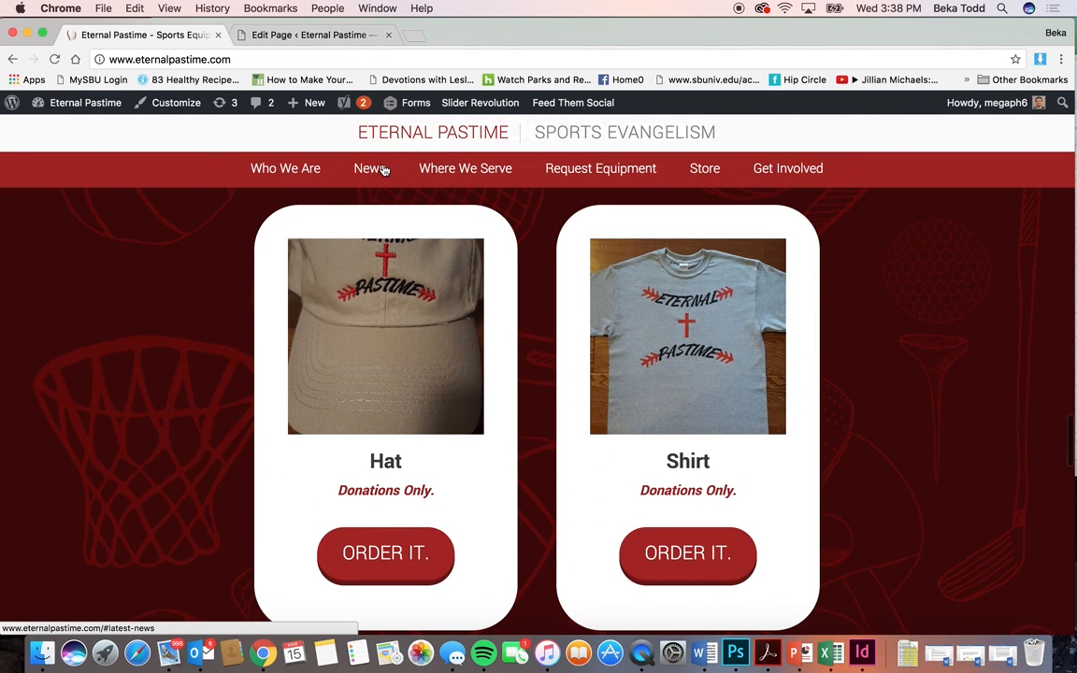
left_click(383, 170)
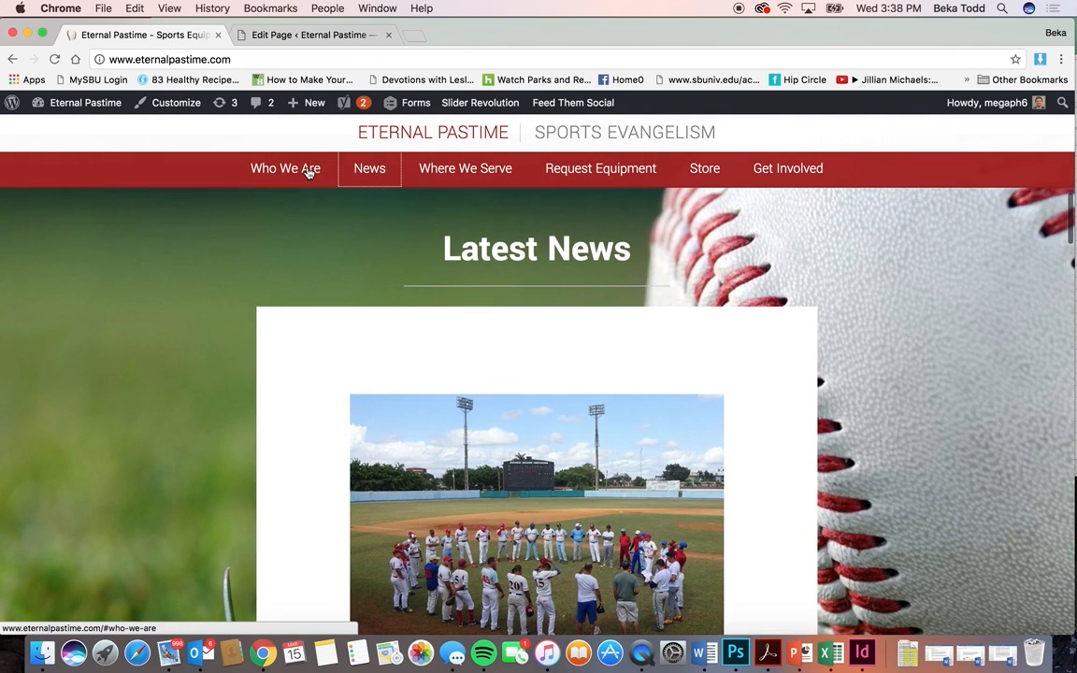
Step: Browse the live site's Who We Are, Where We Serve, Request Equipment and News sections to see which are homepage areas or separate pages
left_click(308, 170)
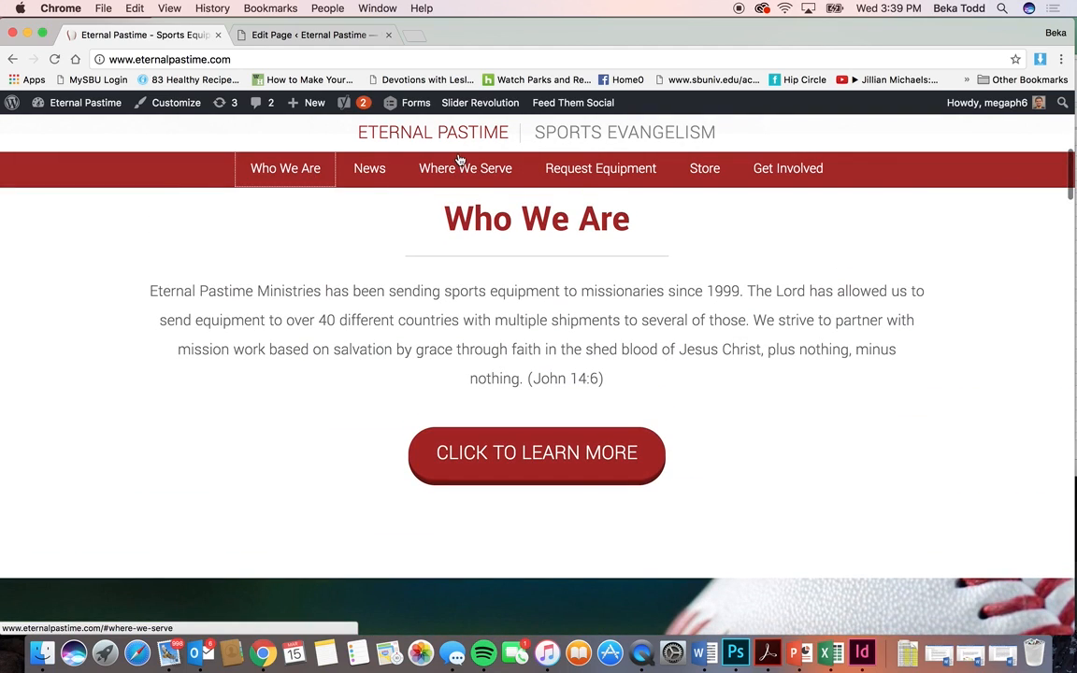
left_click(459, 171)
left_click(601, 168)
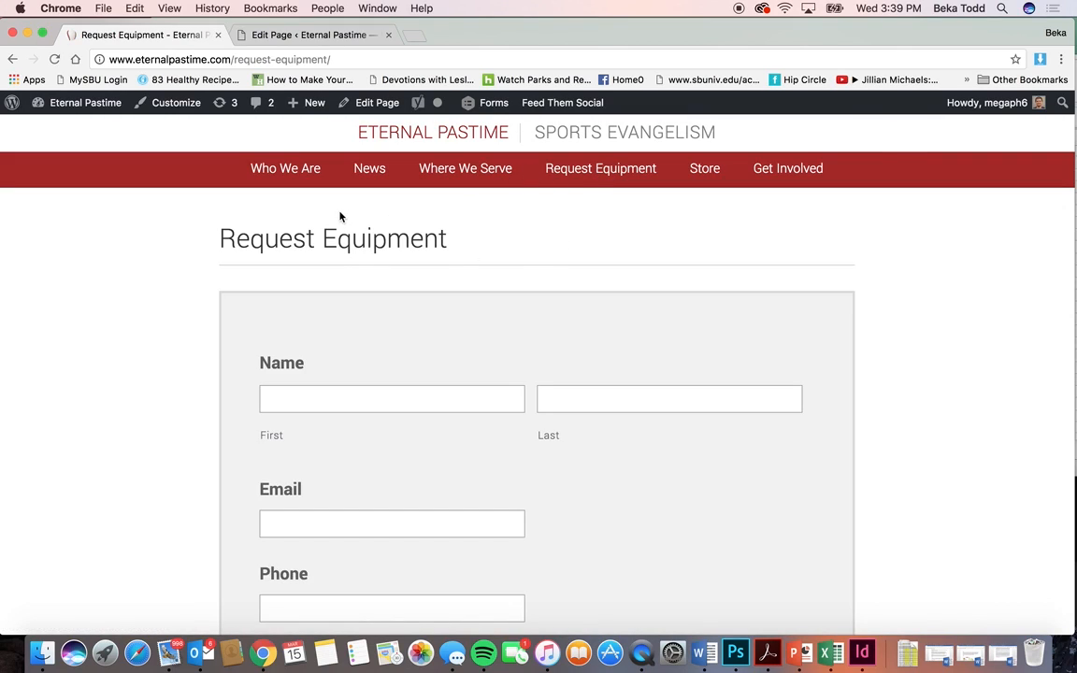
left_click(367, 170)
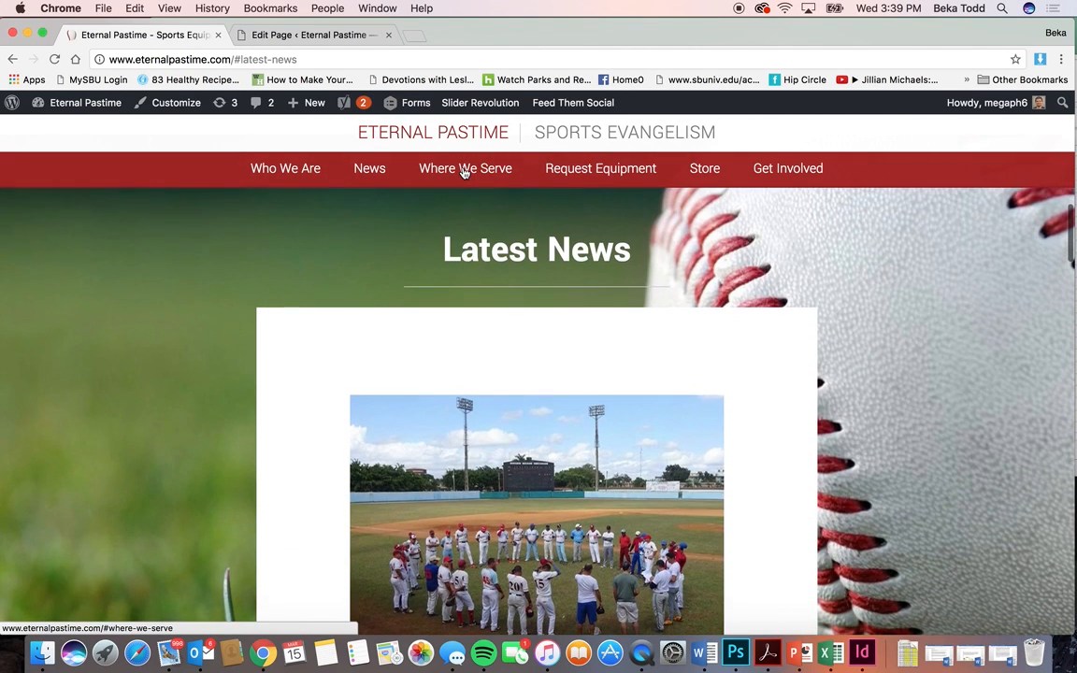
scroll(487, 237, "up", 15)
scroll(487, 236, "down", 4)
scroll(486, 234, "down", 8)
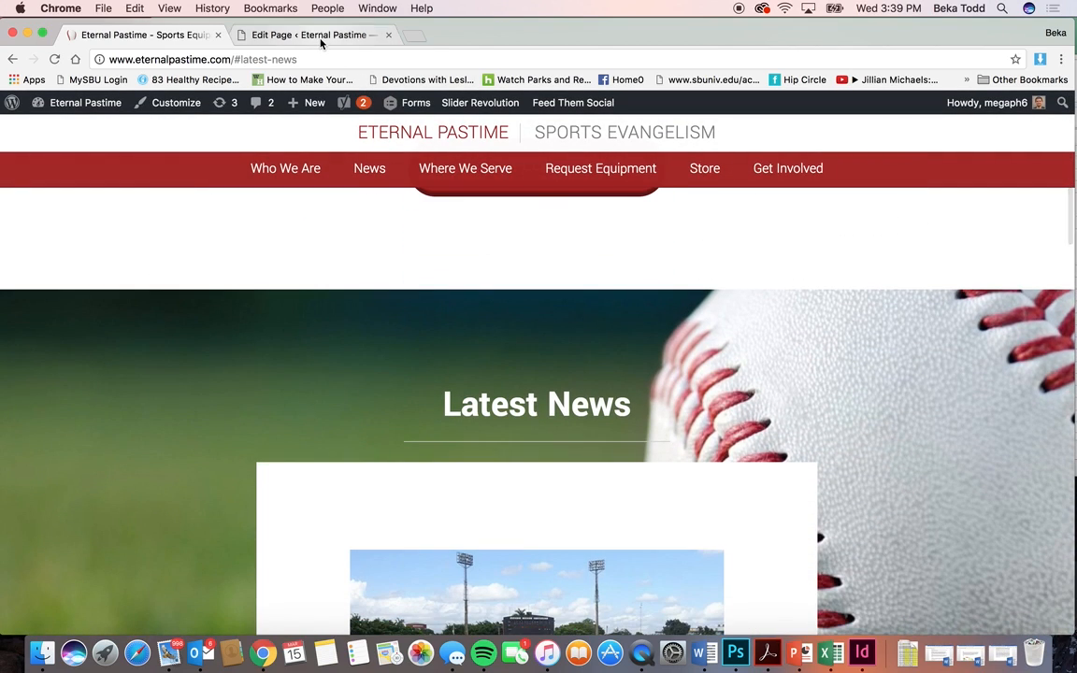
Step: Return to the WordPress admin, list all pages and open the Checkout page in the editor
left_click(317, 37)
left_click(42, 313)
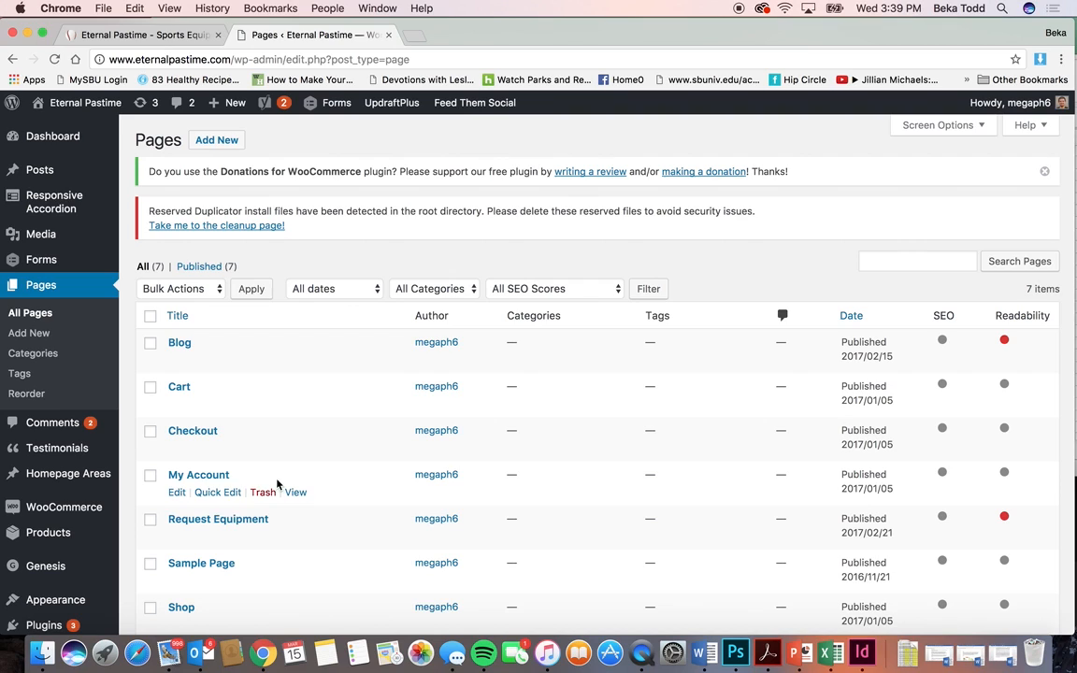
scroll(283, 492, "down", 1)
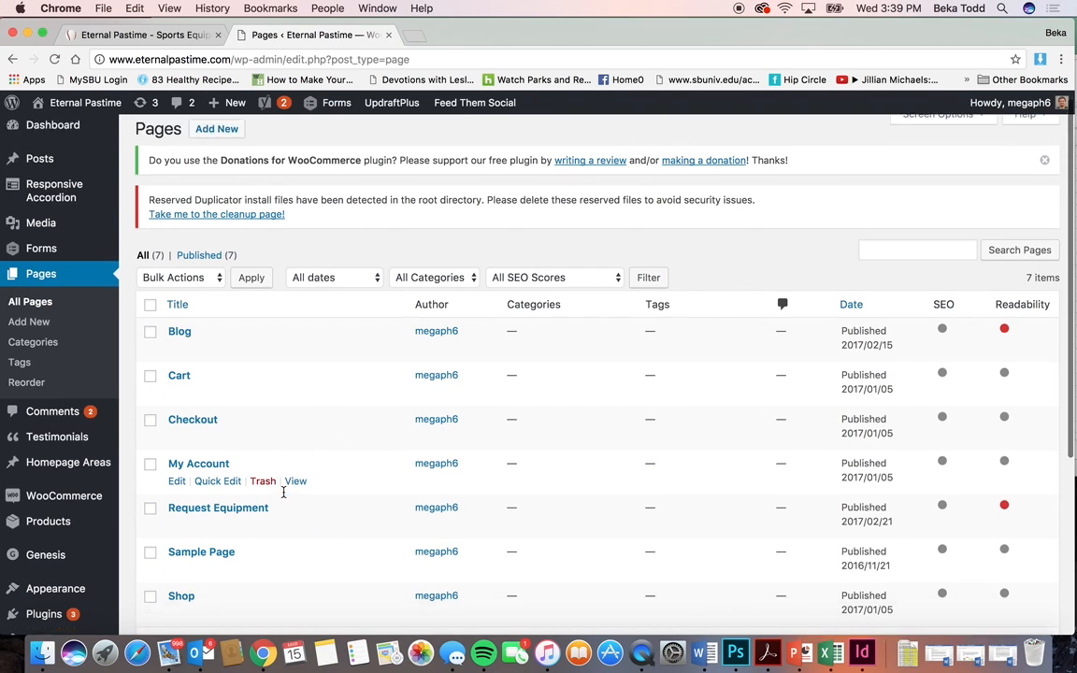
scroll(283, 493, "down", 3)
scroll(283, 496, "up", 2)
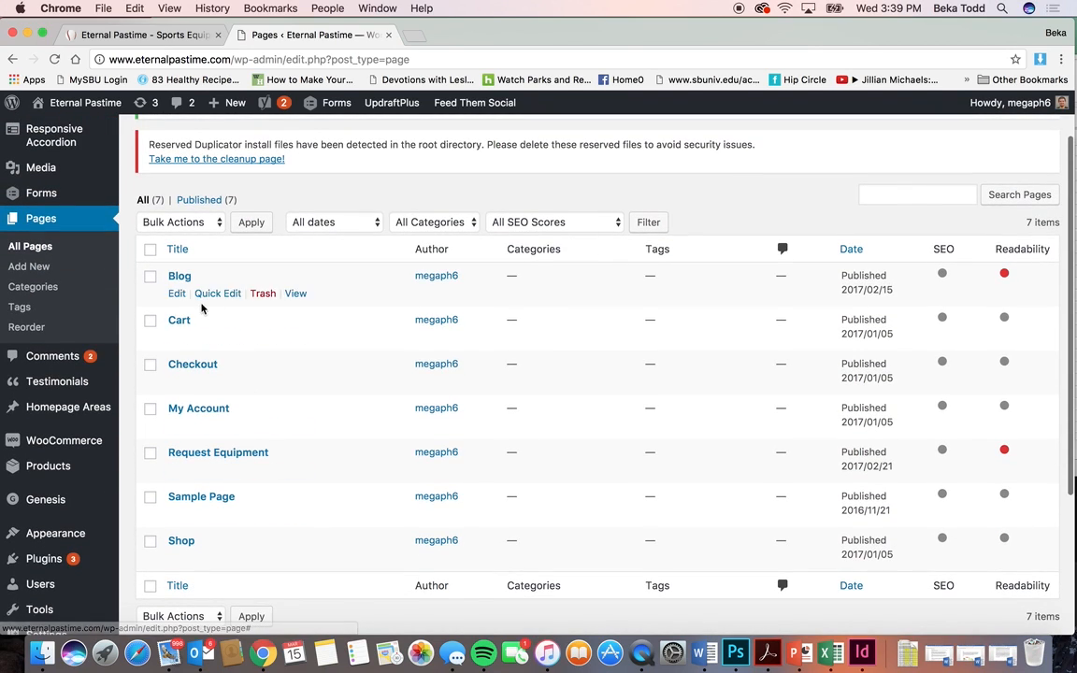
left_click(196, 366)
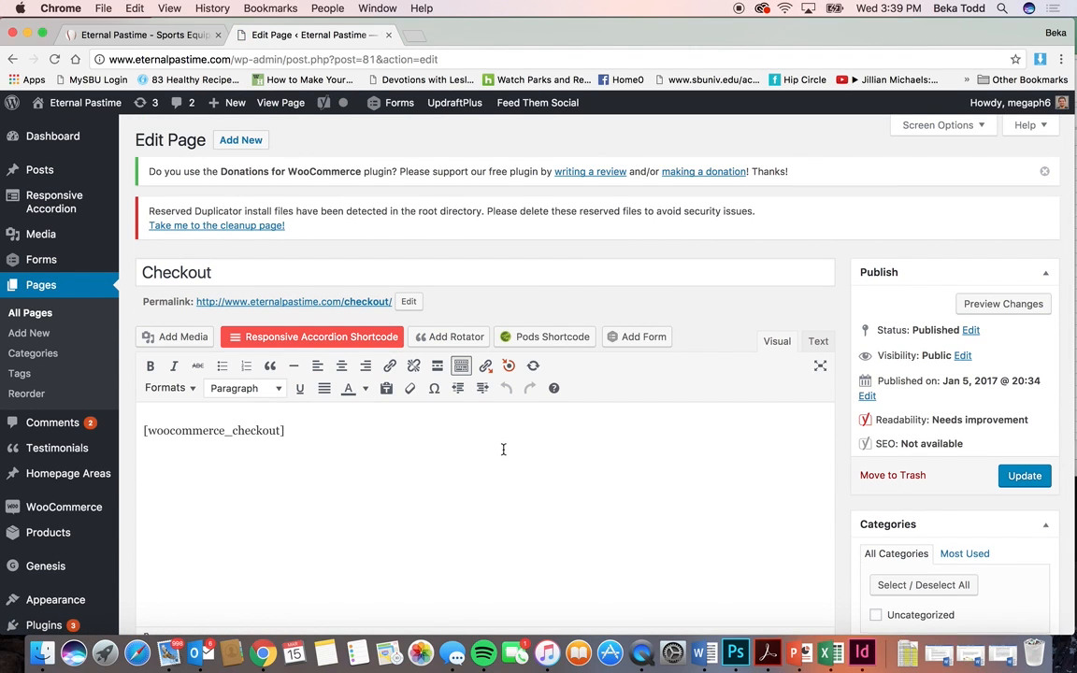
scroll(503, 450, "down", 2)
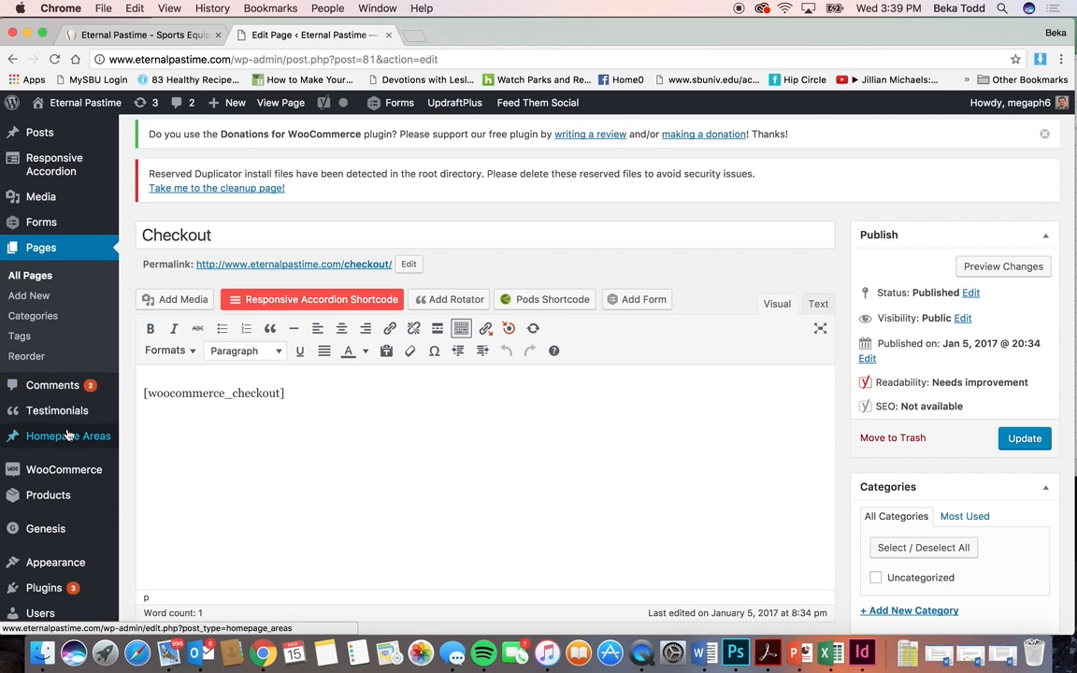
Step: Open the list of all testimonials and compare its entries with the rotating testimonials on the live homepage
mouse_move(71, 417)
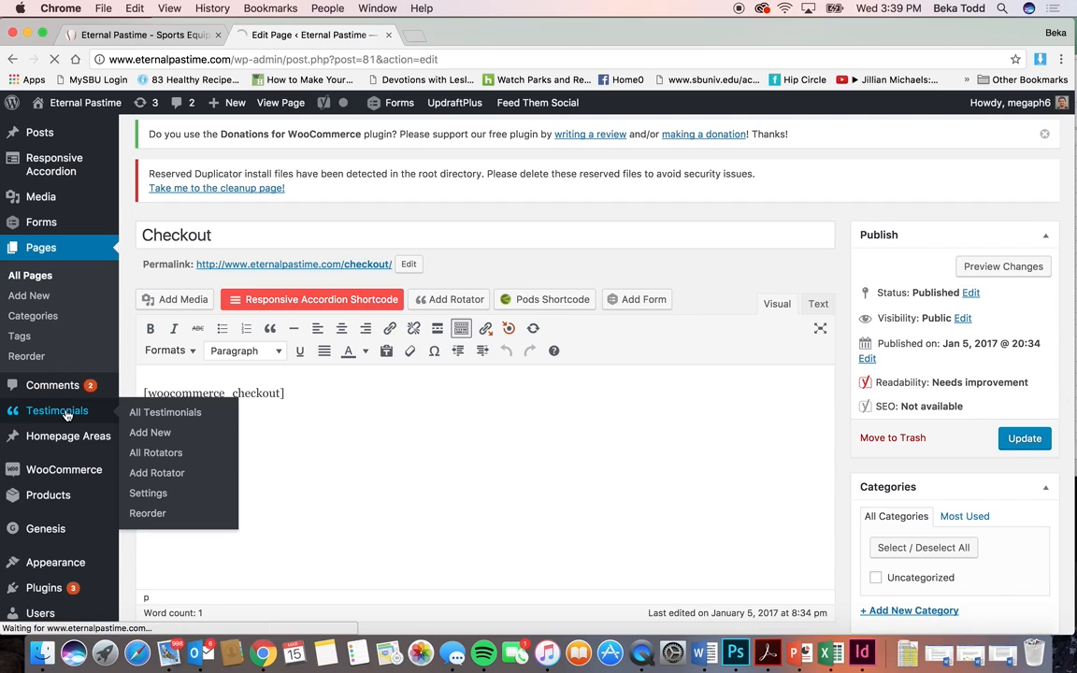
left_click(132, 38)
scroll(477, 381, "up", 9)
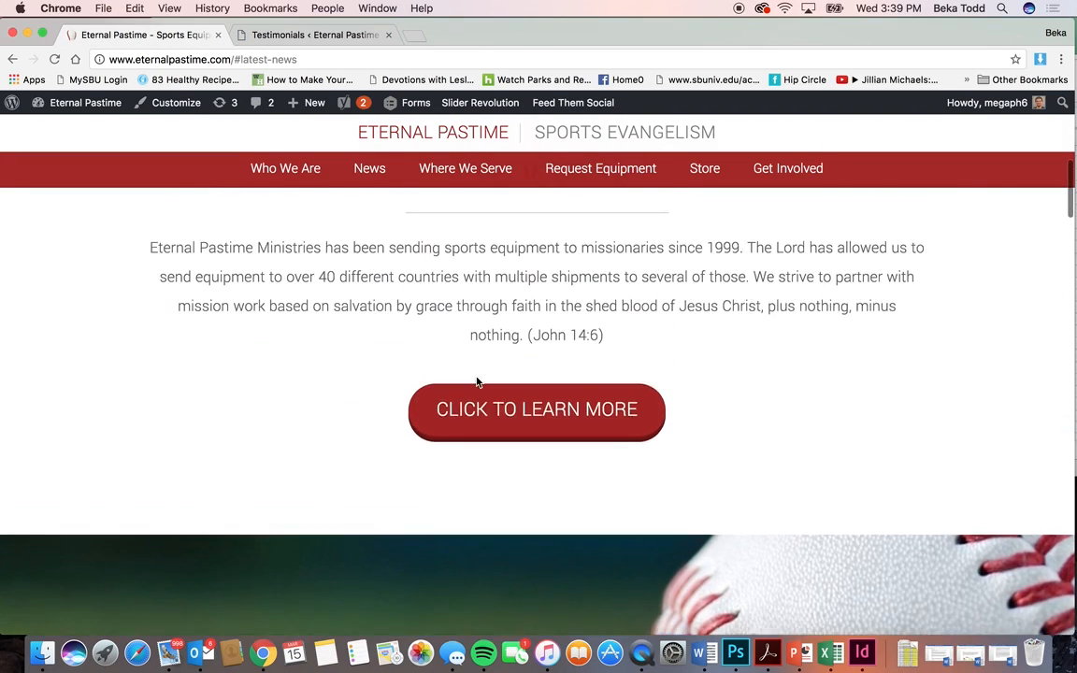
scroll(478, 382, "down", 12)
scroll(477, 382, "down", 15)
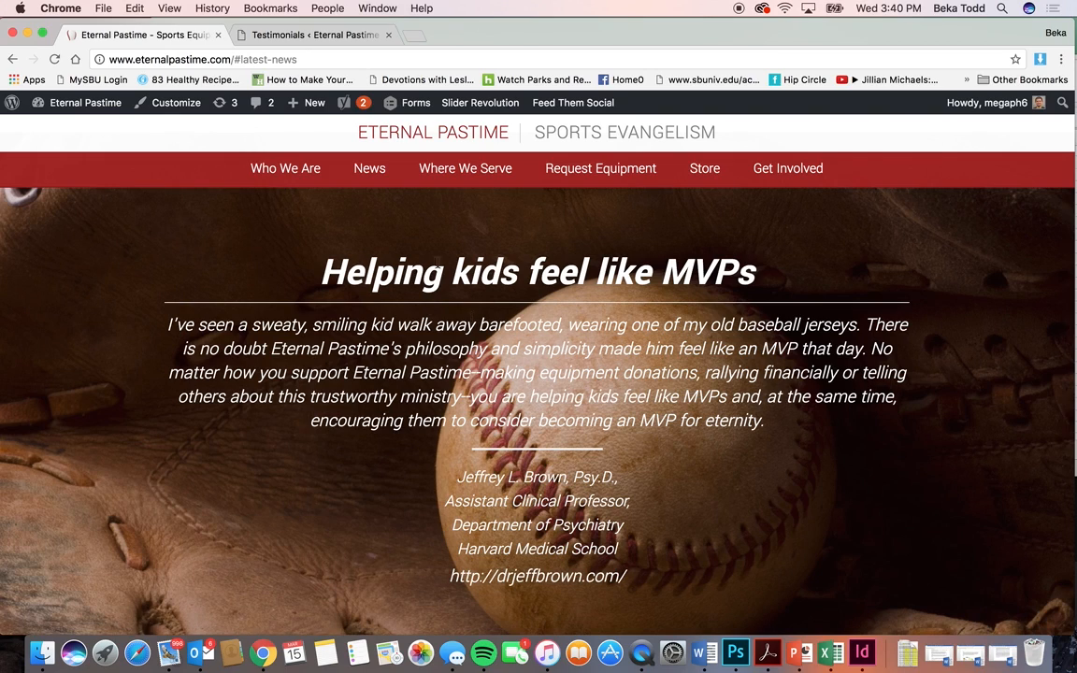
left_click(305, 36)
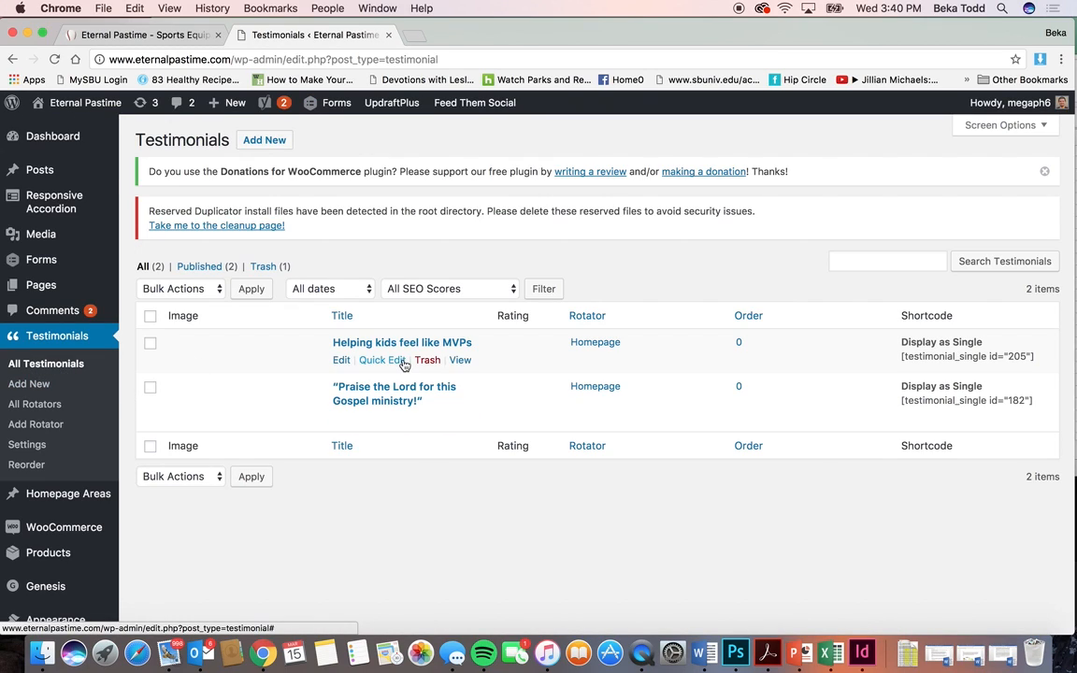
left_click(160, 36)
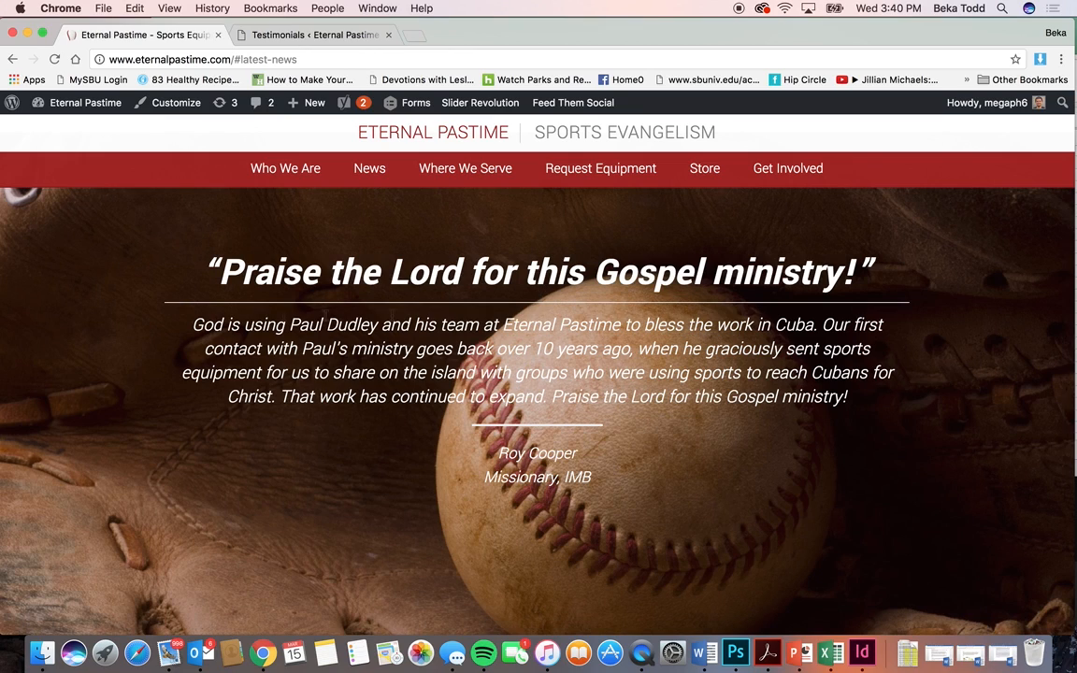
left_click(261, 35)
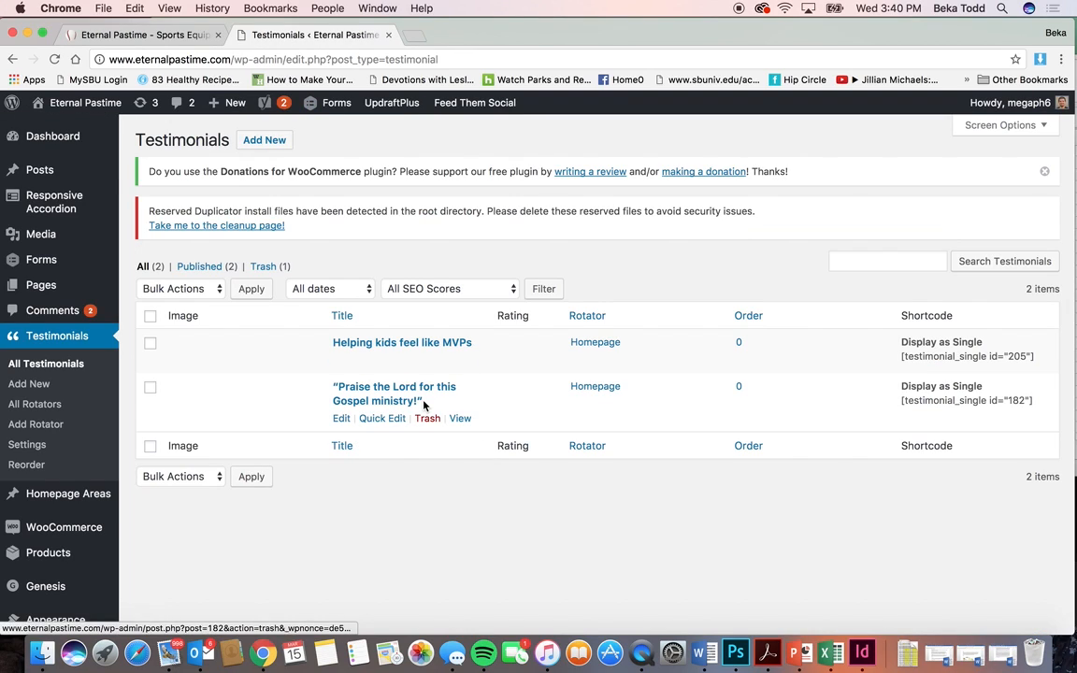
Step: Open the "Helping kids feel like MVPs" testimonial and review its text, rotator assignment and author information against the live homepage
left_click(395, 344)
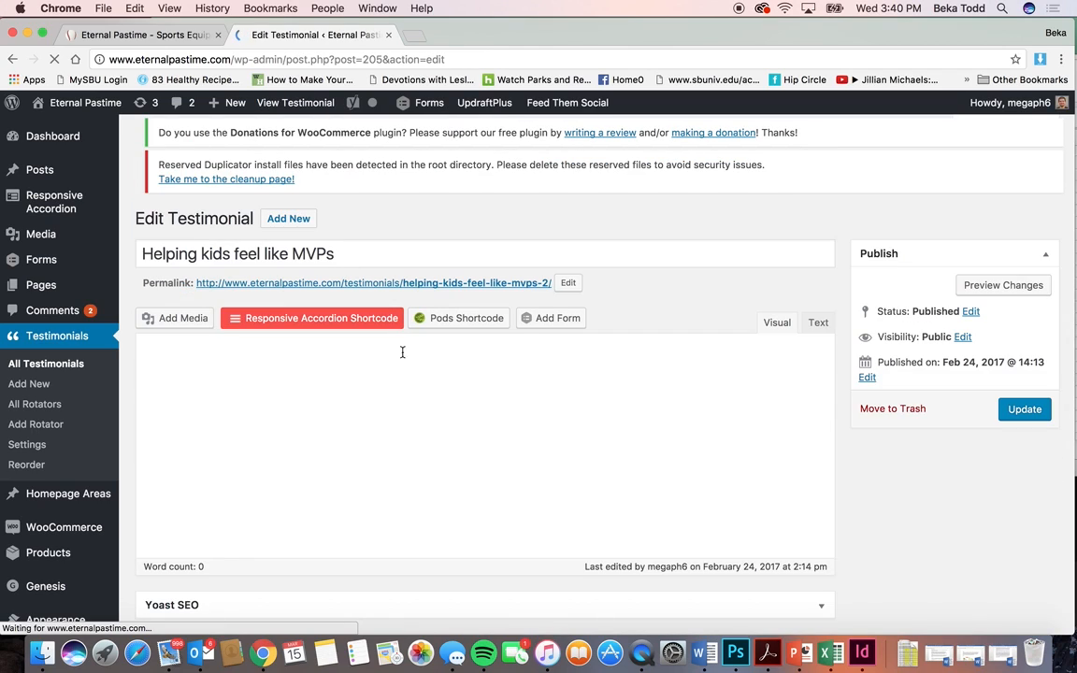
scroll(469, 509, "down", 1)
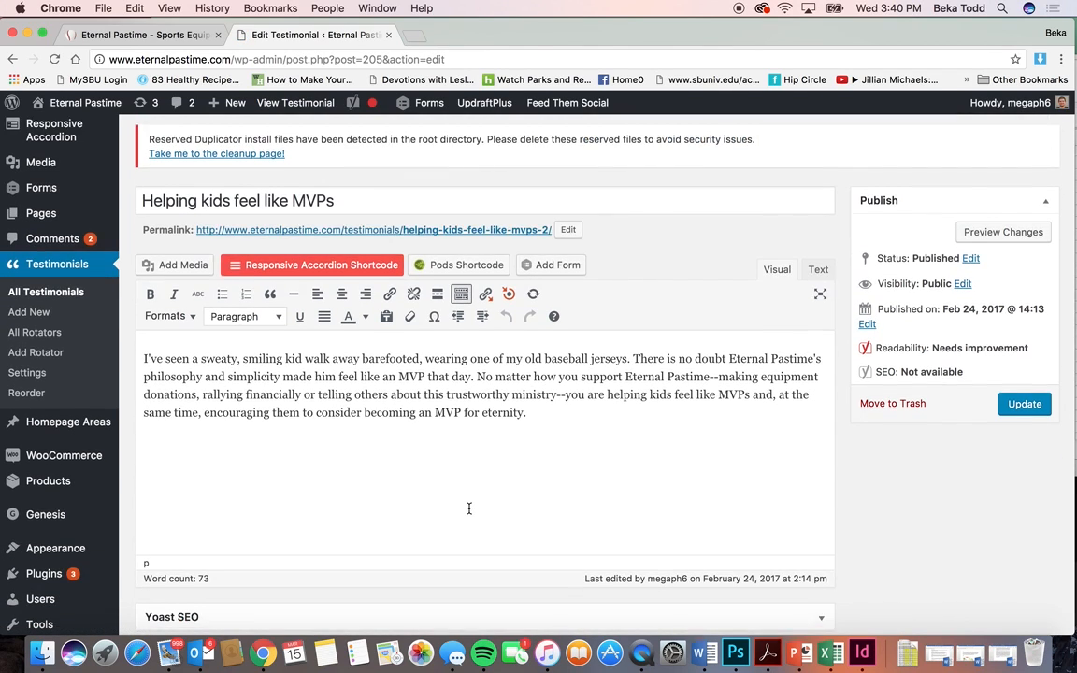
left_click_drag(533, 407, 393, 386)
double_click(407, 386)
left_click(360, 368)
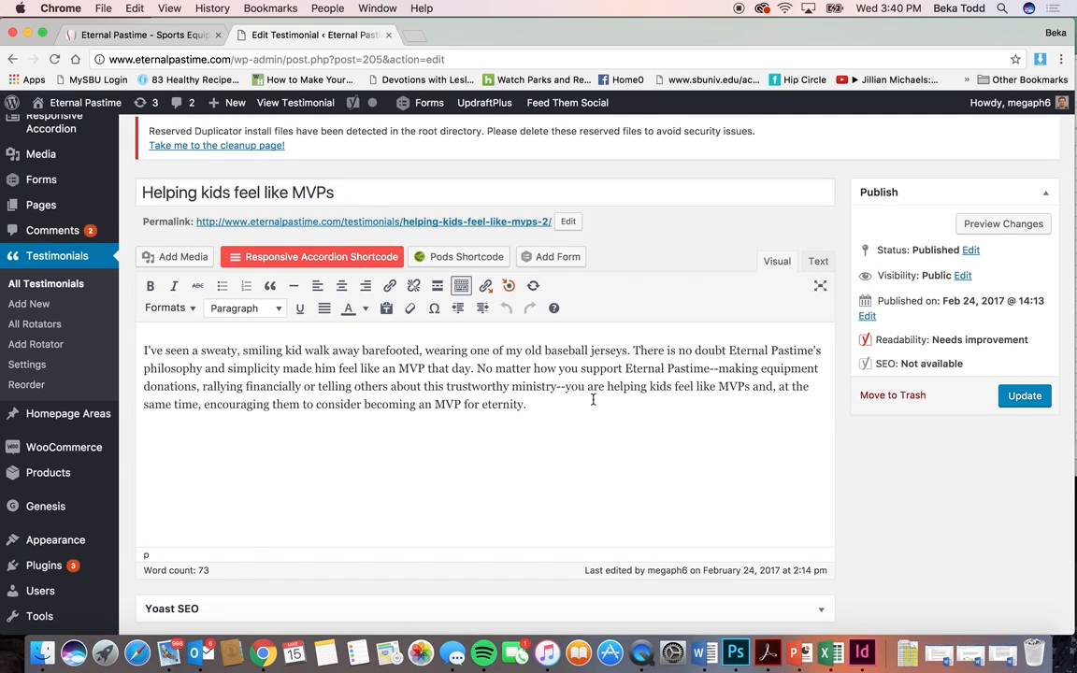
scroll(595, 402, "down", 10)
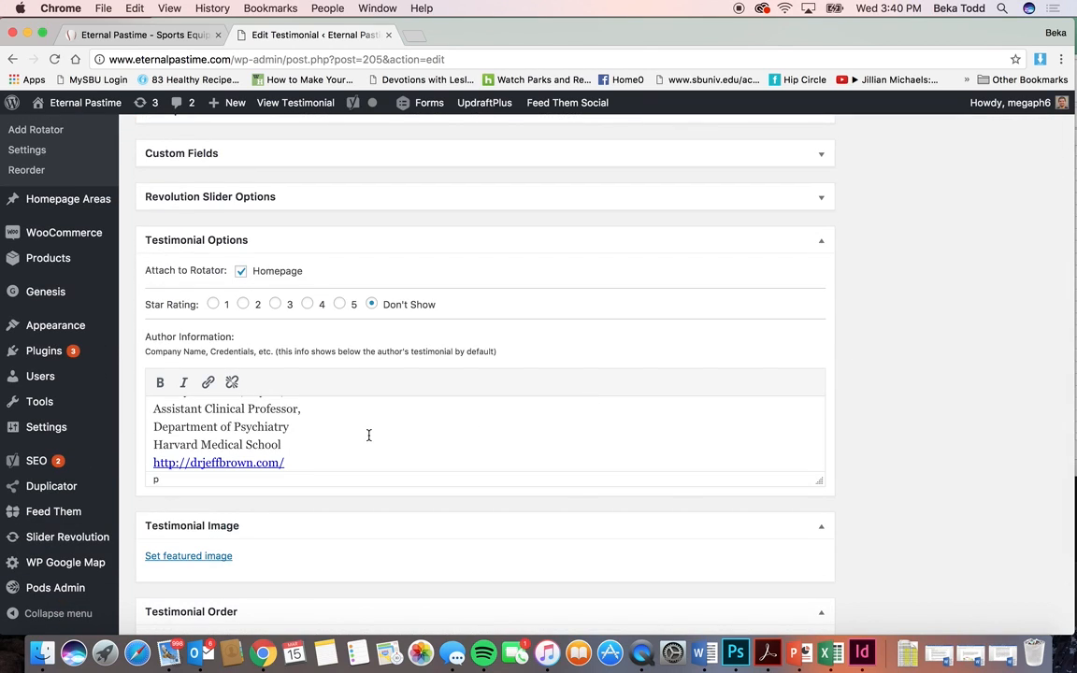
scroll(368, 435, "up", 3)
scroll(315, 479, "down", 3)
scroll(316, 479, "up", 3)
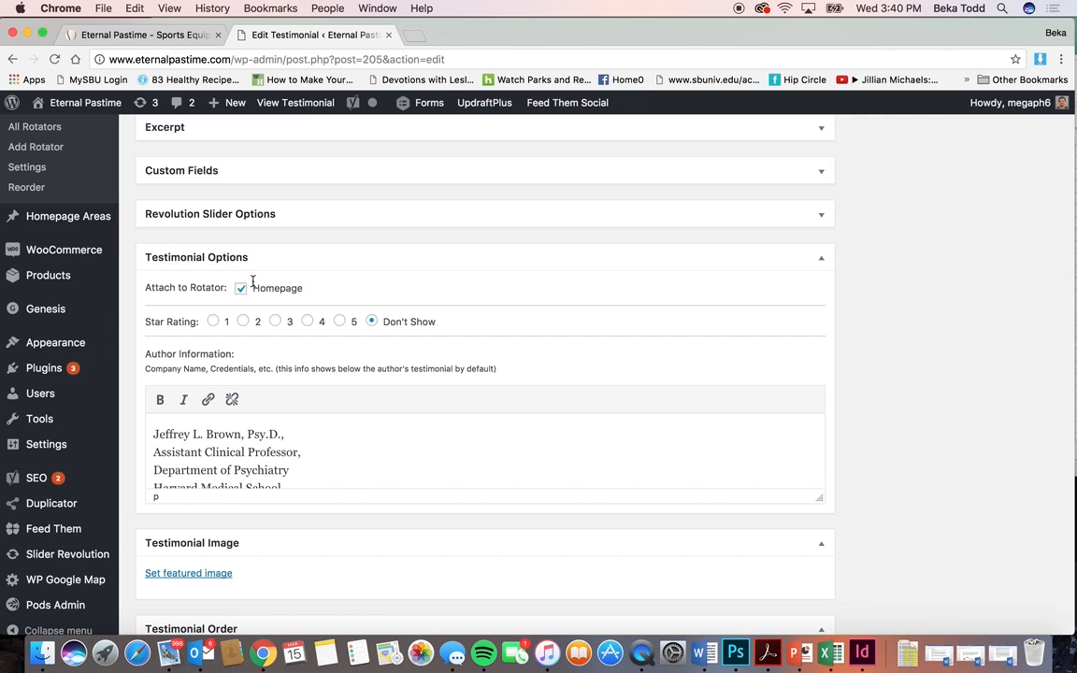
left_click(154, 36)
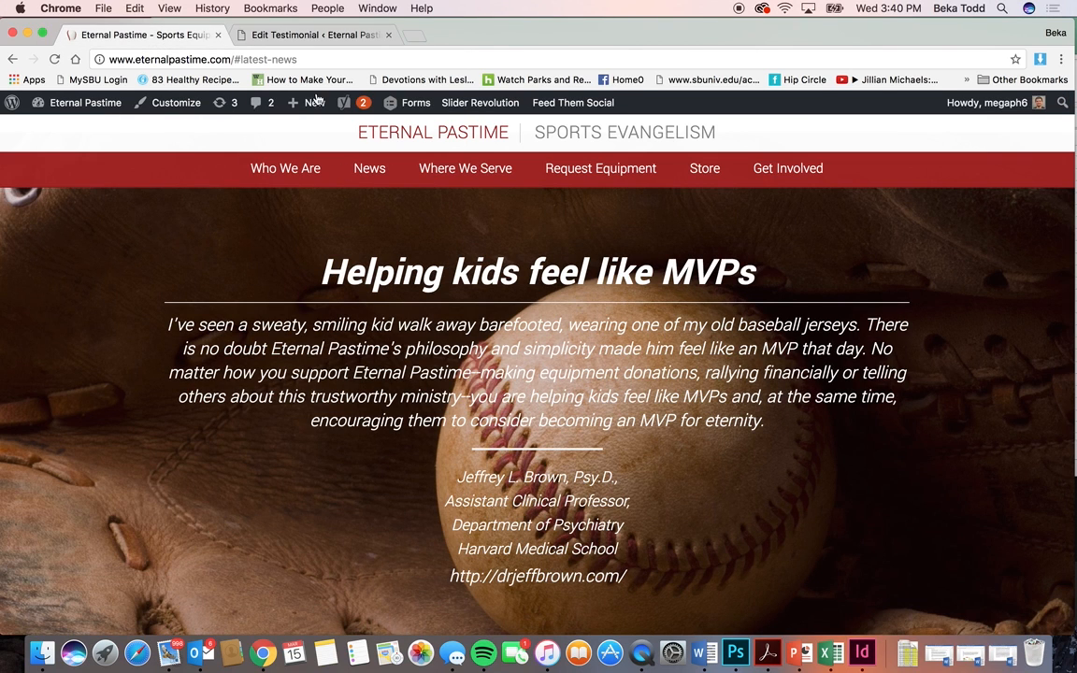
left_click(288, 37)
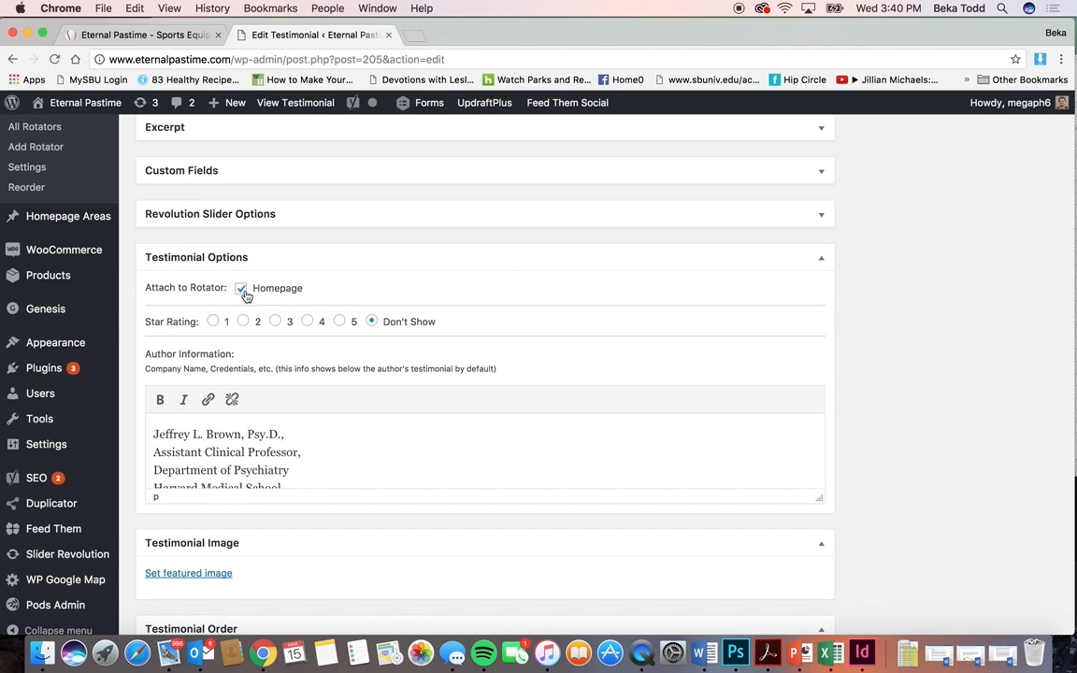
Step: Start a new testimonial, attach it to the Homepage rotator and check the testimonial area on the live site
scroll(229, 247, "up", 2)
left_click(46, 190)
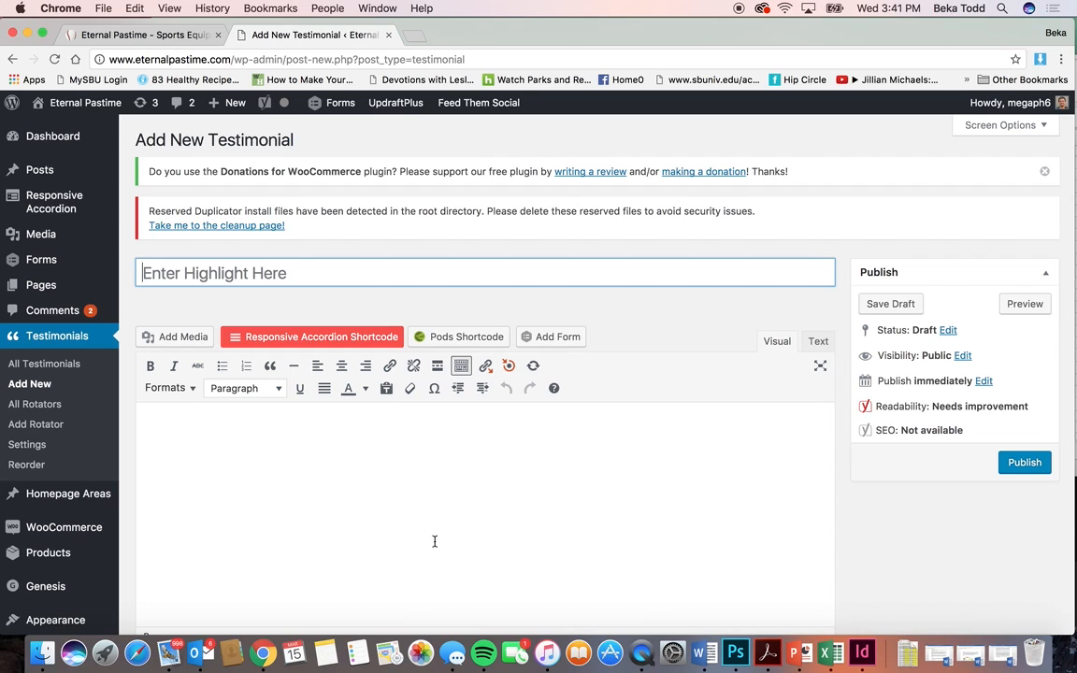
scroll(450, 498, "down", 10)
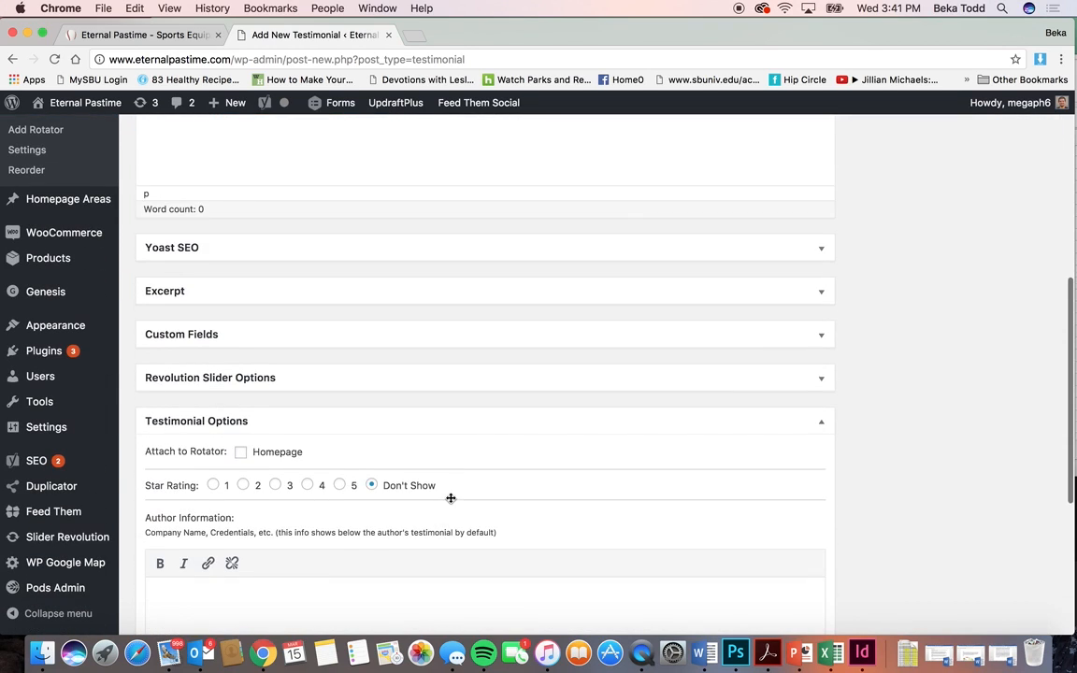
scroll(449, 498, "down", 1)
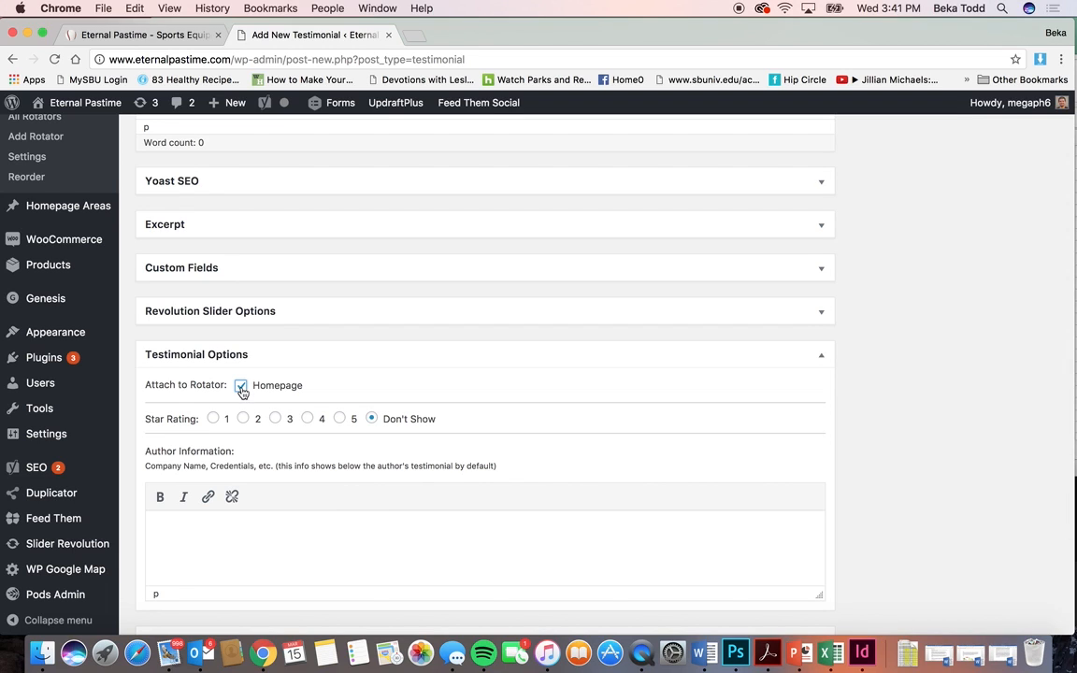
left_click(129, 34)
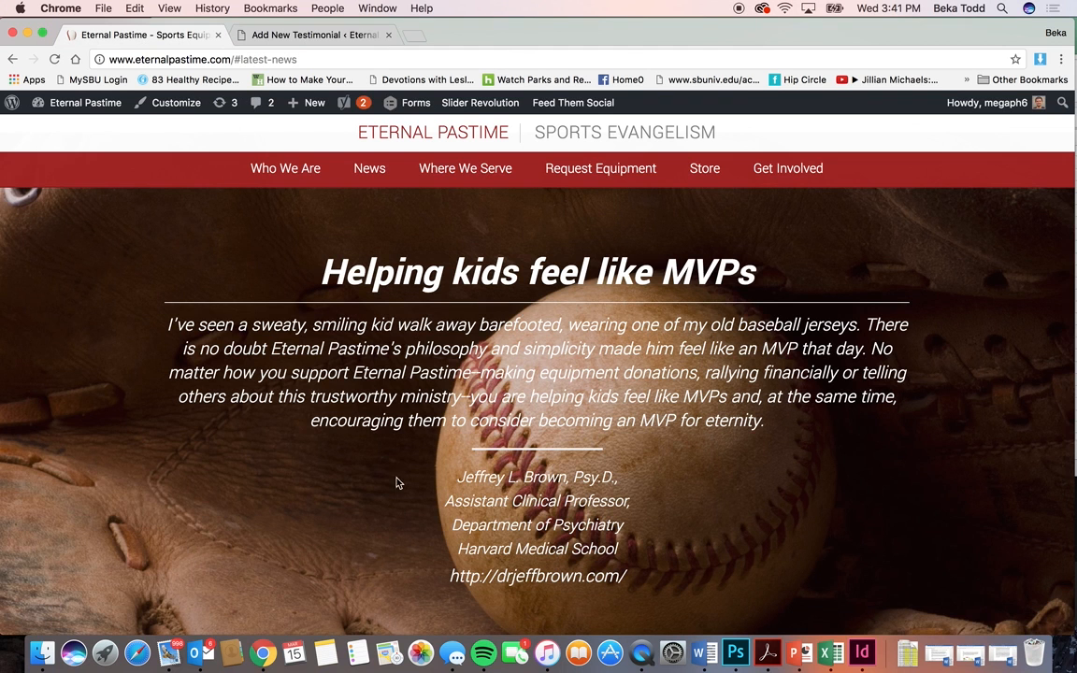
left_click(304, 37)
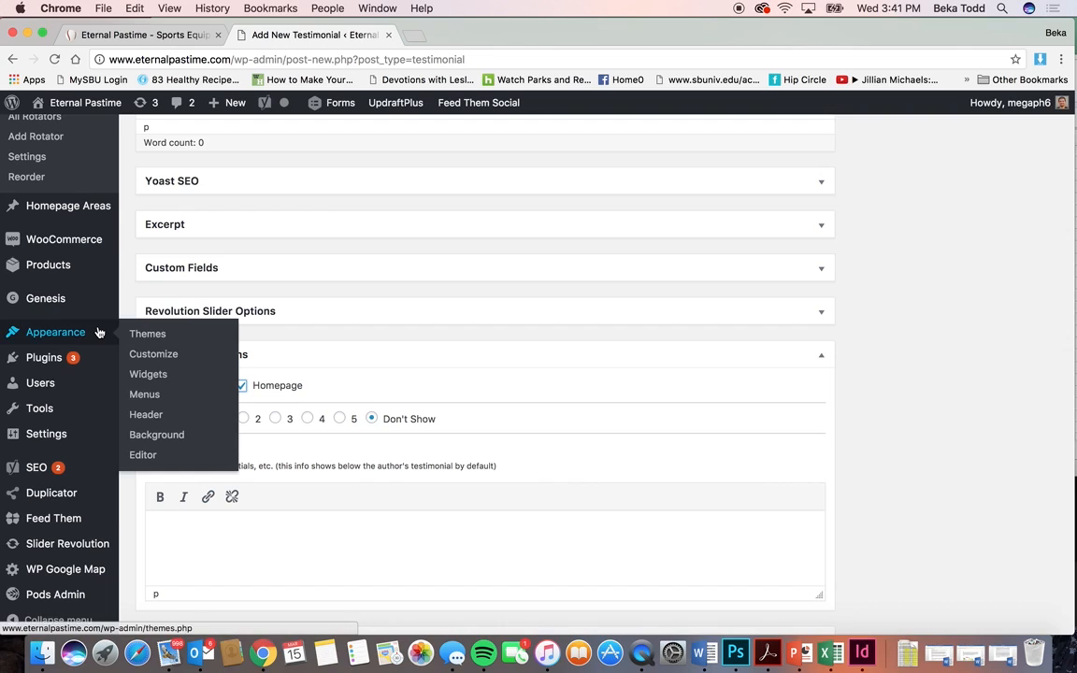
Step: Open the Homepage testimonial rotator, examine its Rotator Options and shortcodes, and return to the list of all rotators
scroll(79, 150, "up", 2)
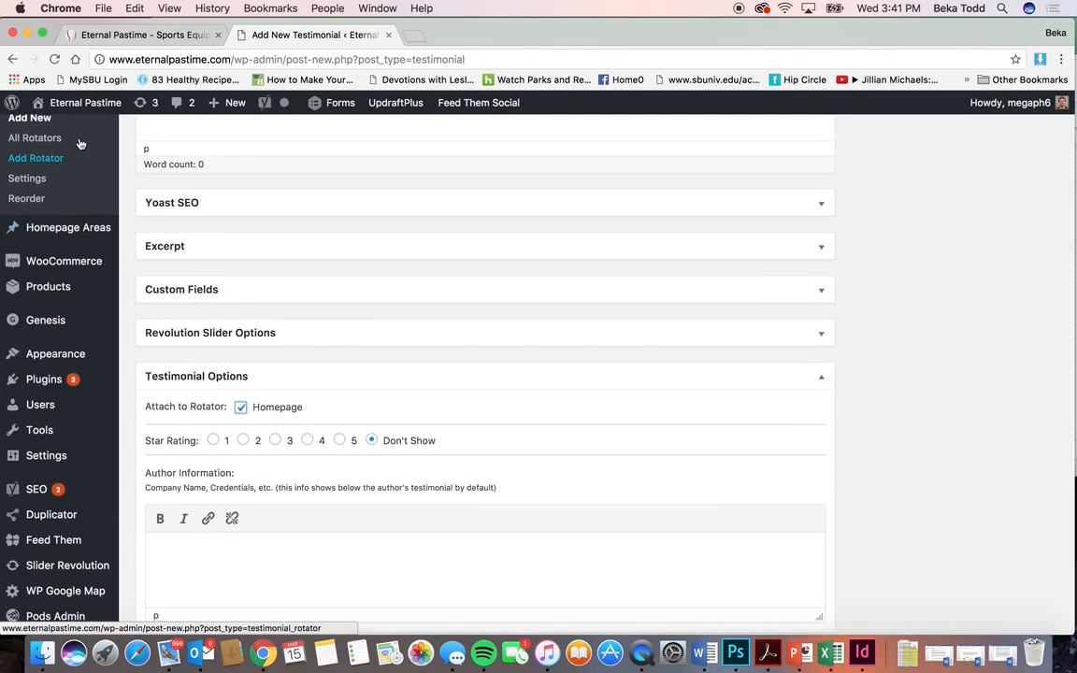
left_click(48, 166)
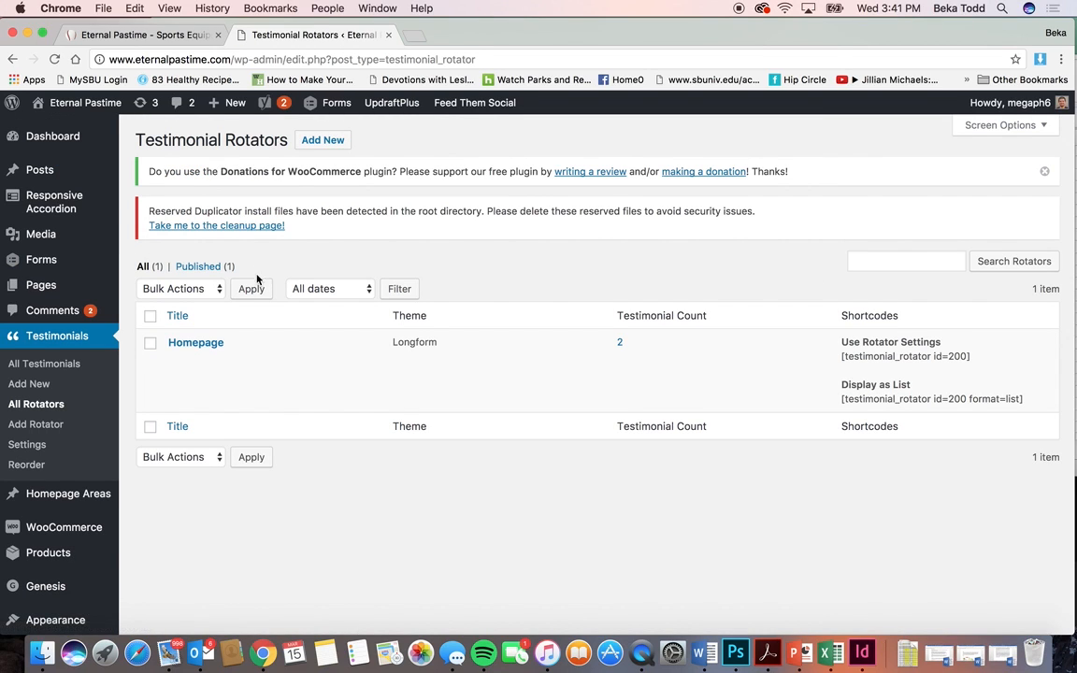
left_click(189, 344)
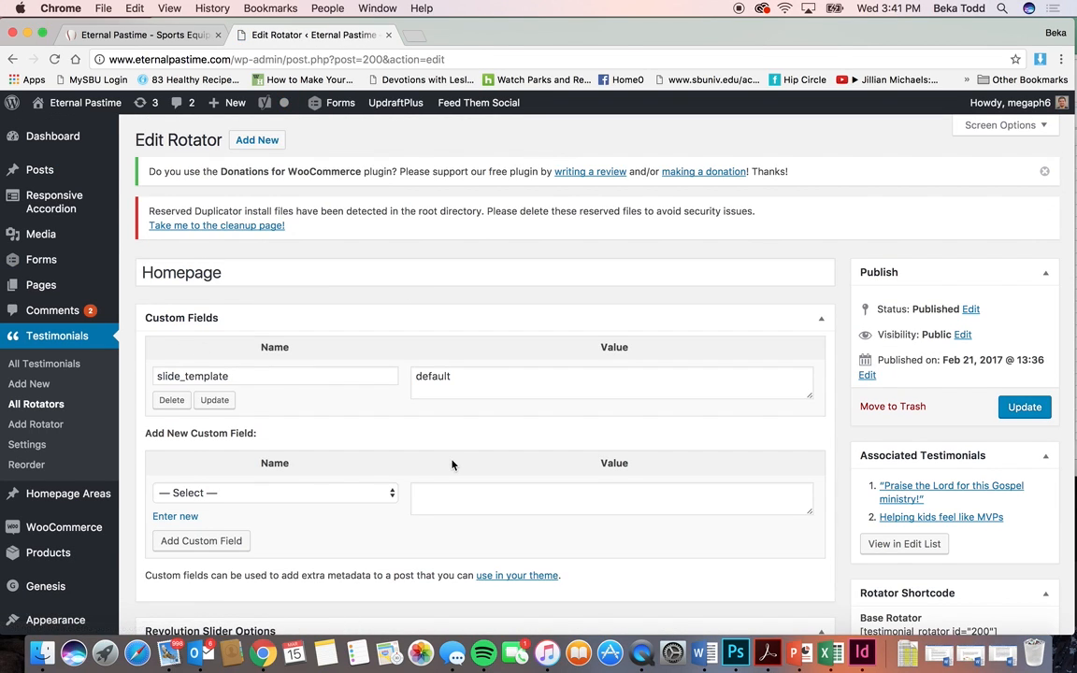
scroll(452, 464, "down", 3)
scroll(451, 463, "down", 15)
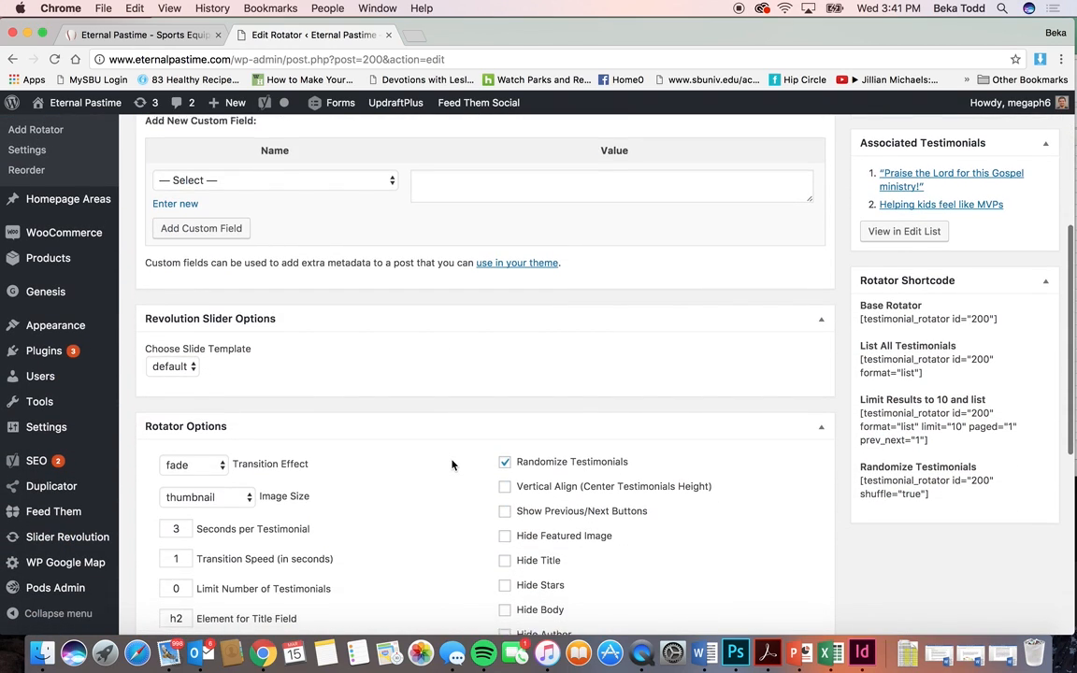
scroll(451, 464, "up", 18)
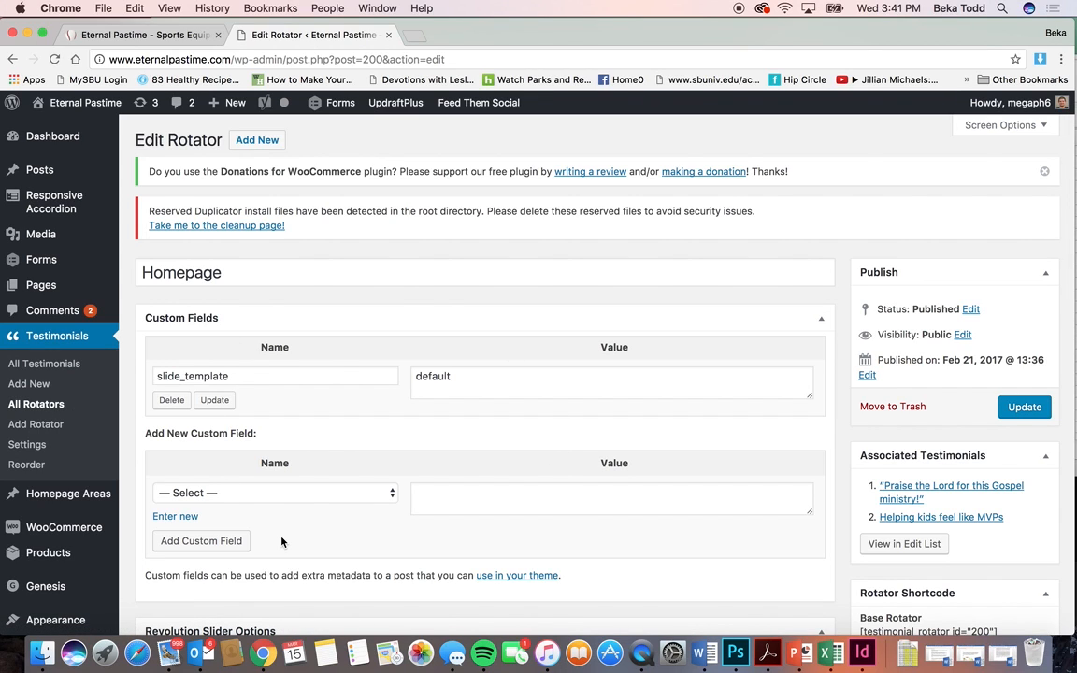
scroll(380, 323, "down", 10)
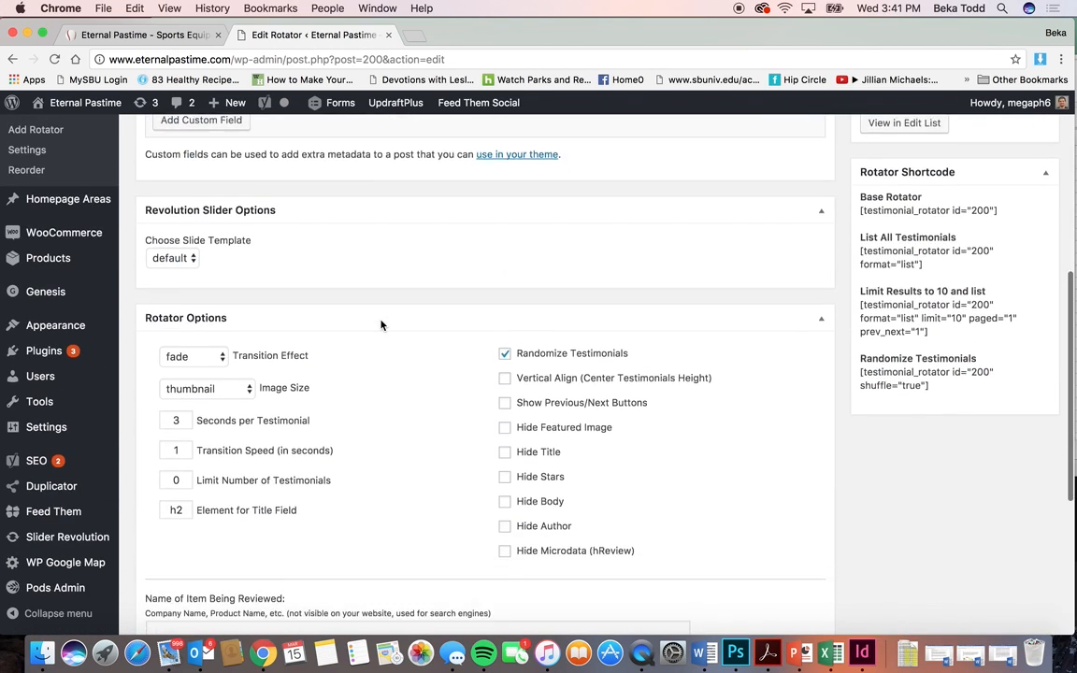
scroll(42, 177, "up", 1)
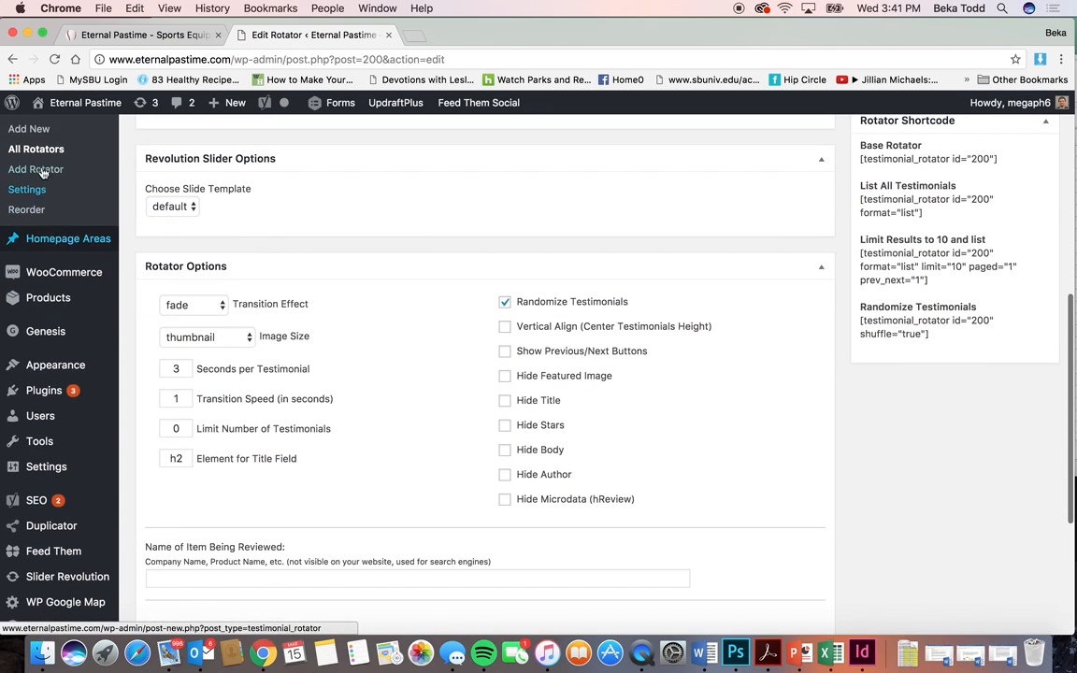
left_click(35, 151)
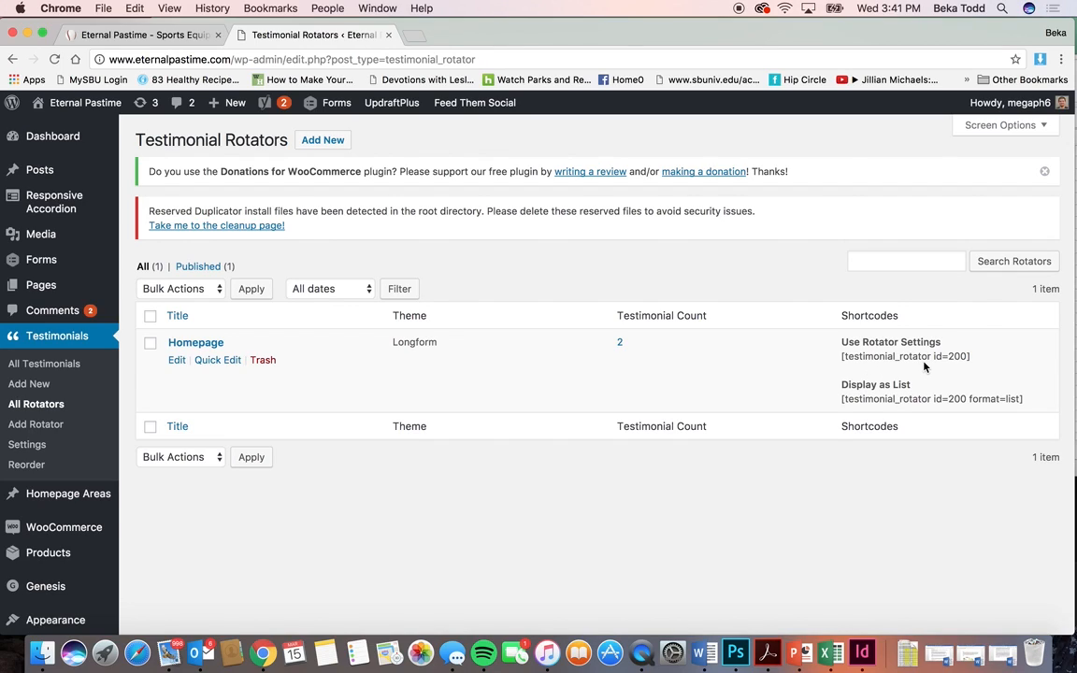
Step: Highlight the Homepage rotator's "Use Rotator Settings" shortcode in the rotators list and compare it with the testimonial section on the live homepage
left_click_drag(989, 360, 833, 355)
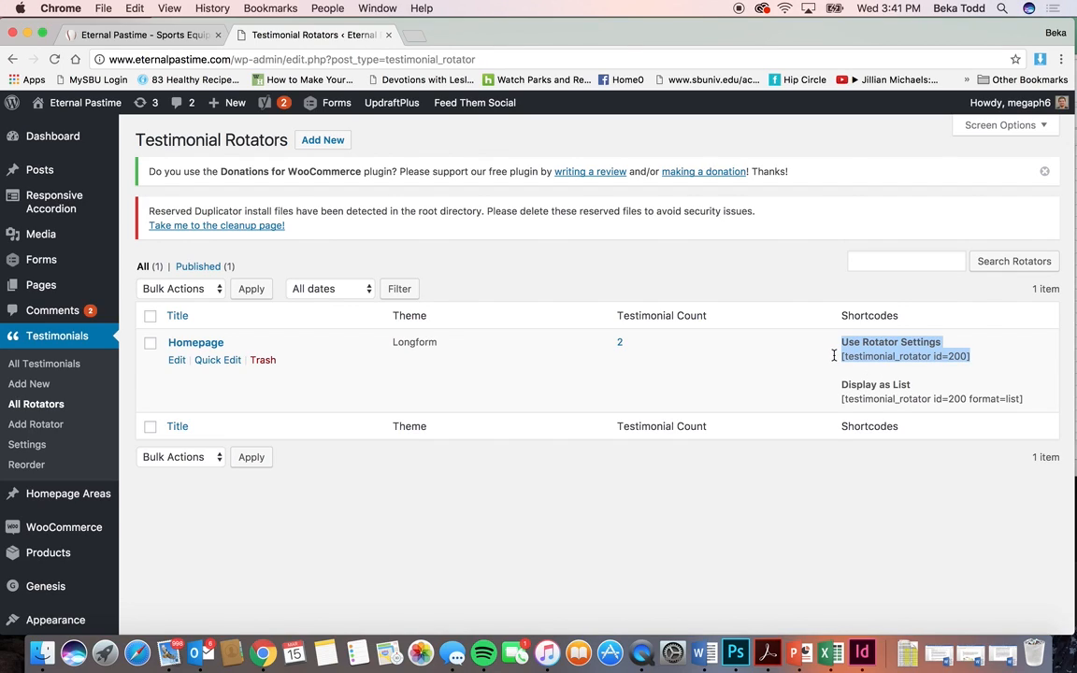
left_click(844, 356)
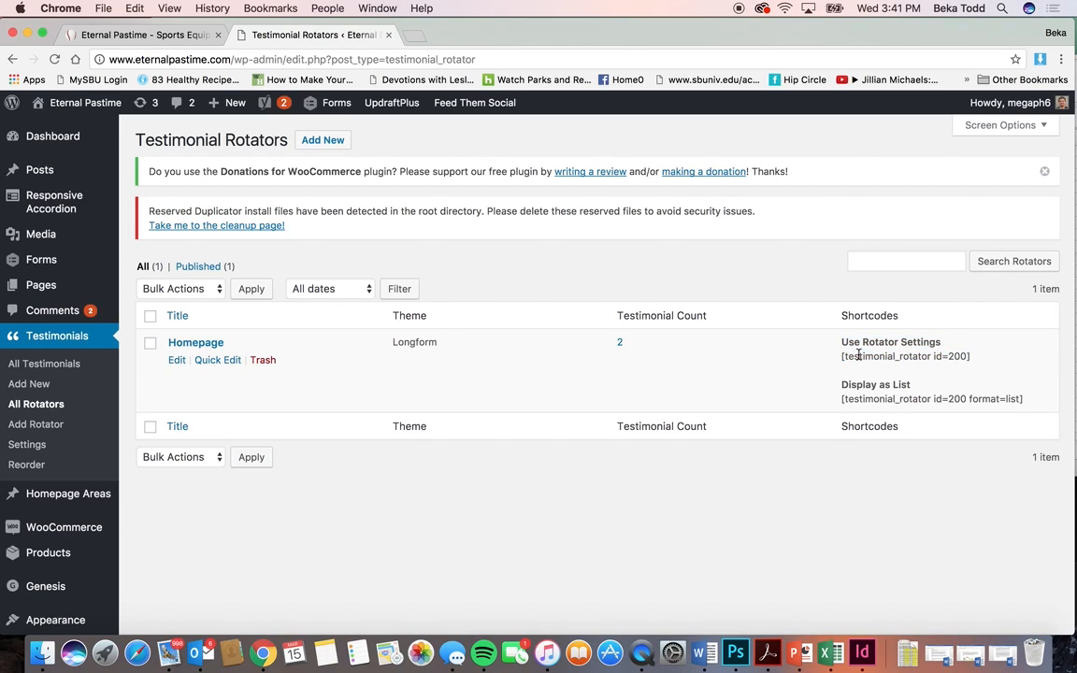
left_click(147, 35)
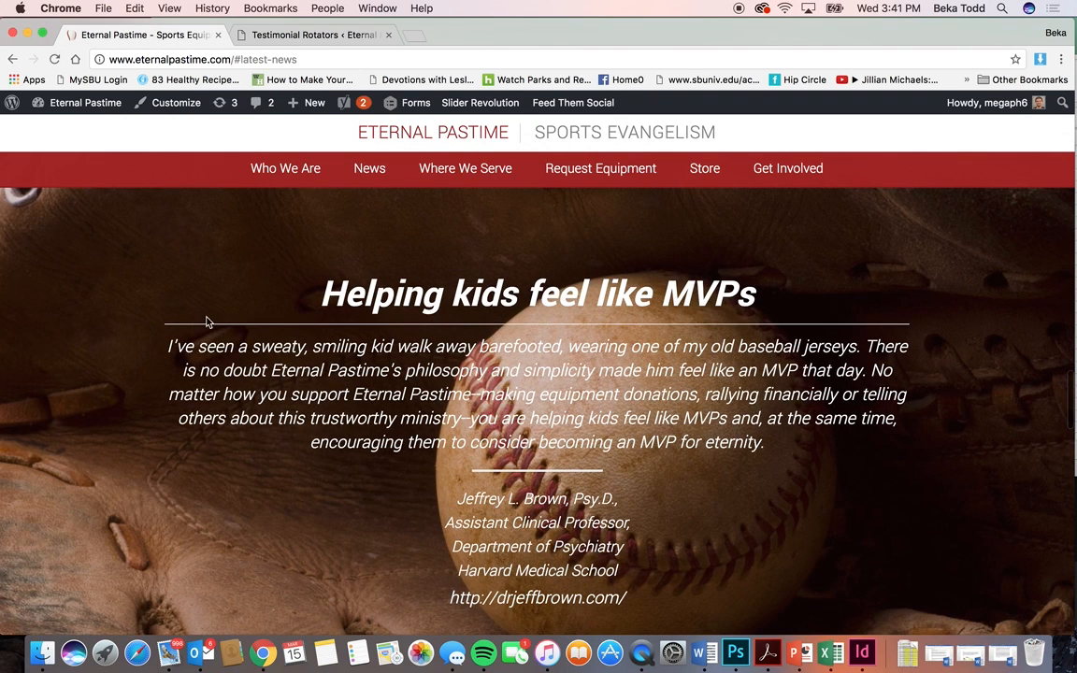
left_click(298, 40)
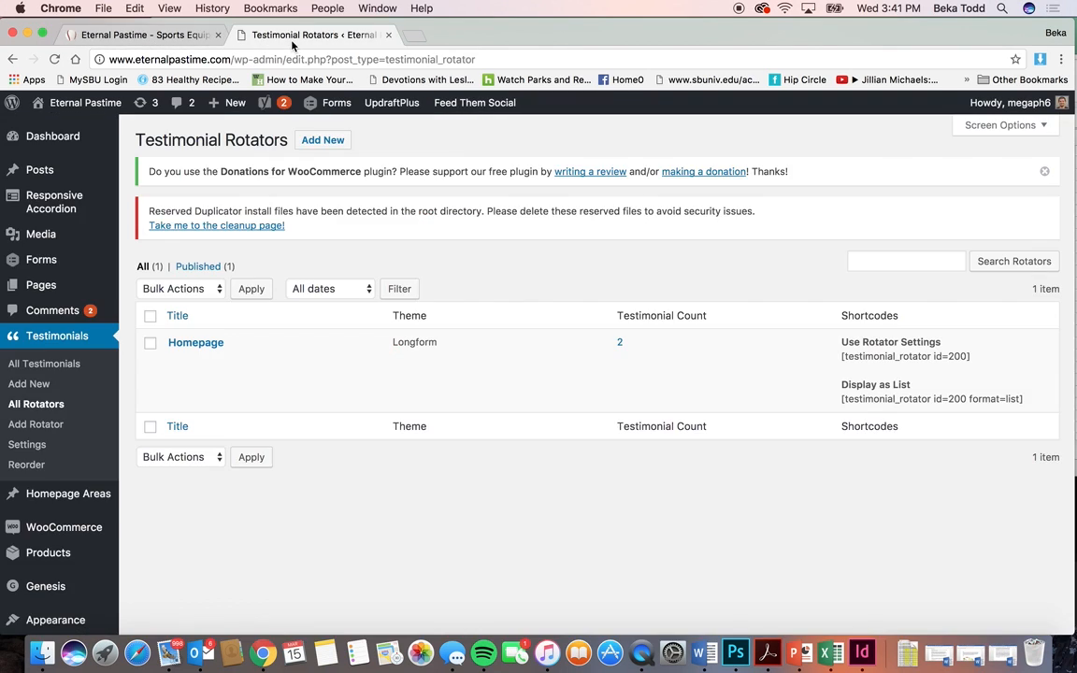
left_click_drag(973, 356, 834, 359)
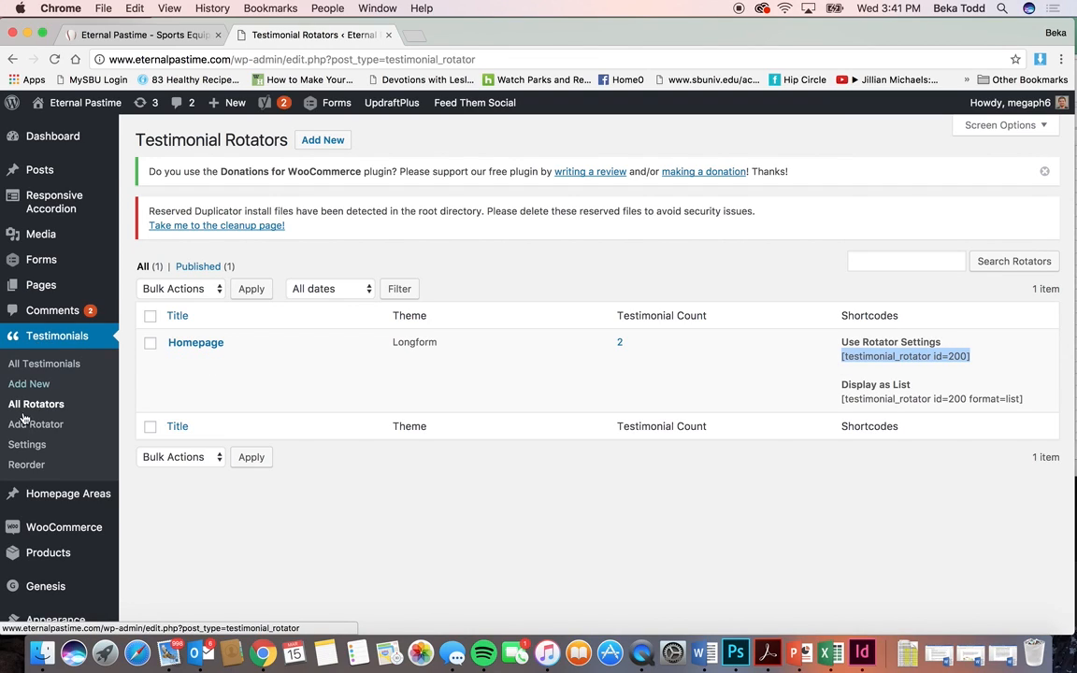
Step: Start another new testimonial, attach it to the Homepage rotator and look through its author information, image and order options
left_click(45, 364)
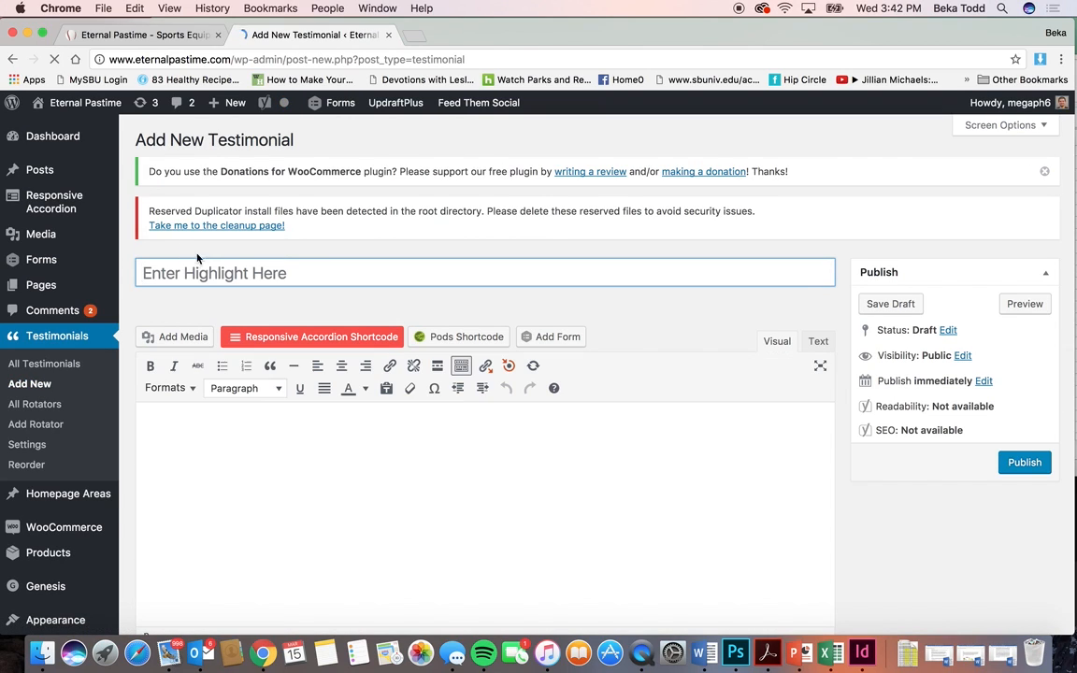
scroll(395, 482, "down", 5)
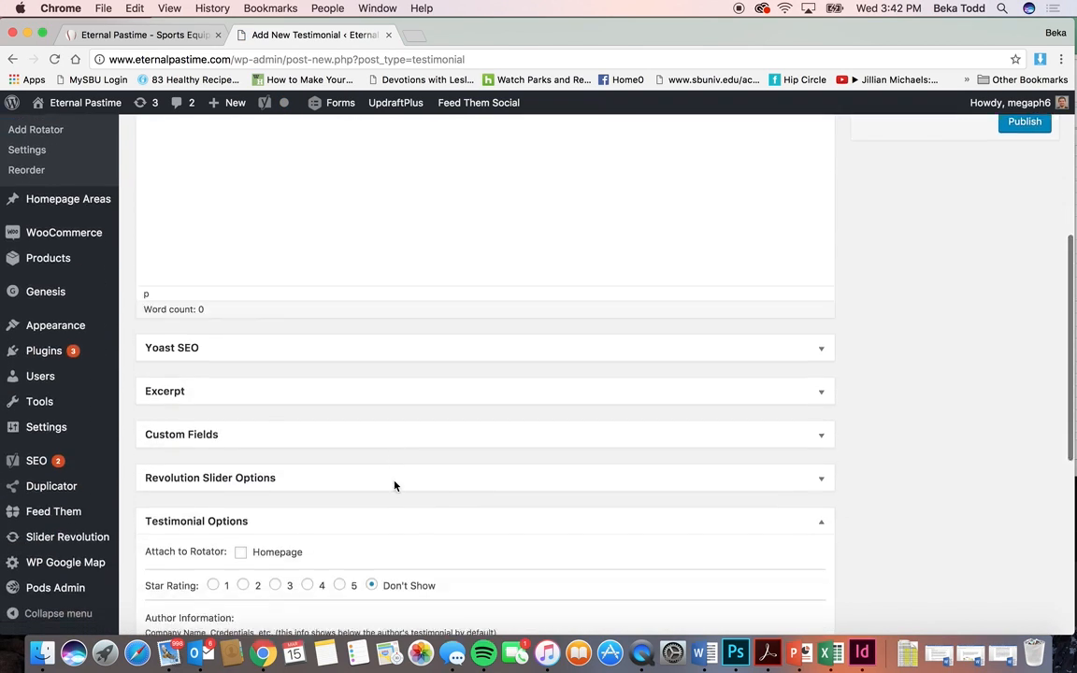
scroll(392, 484, "down", 5)
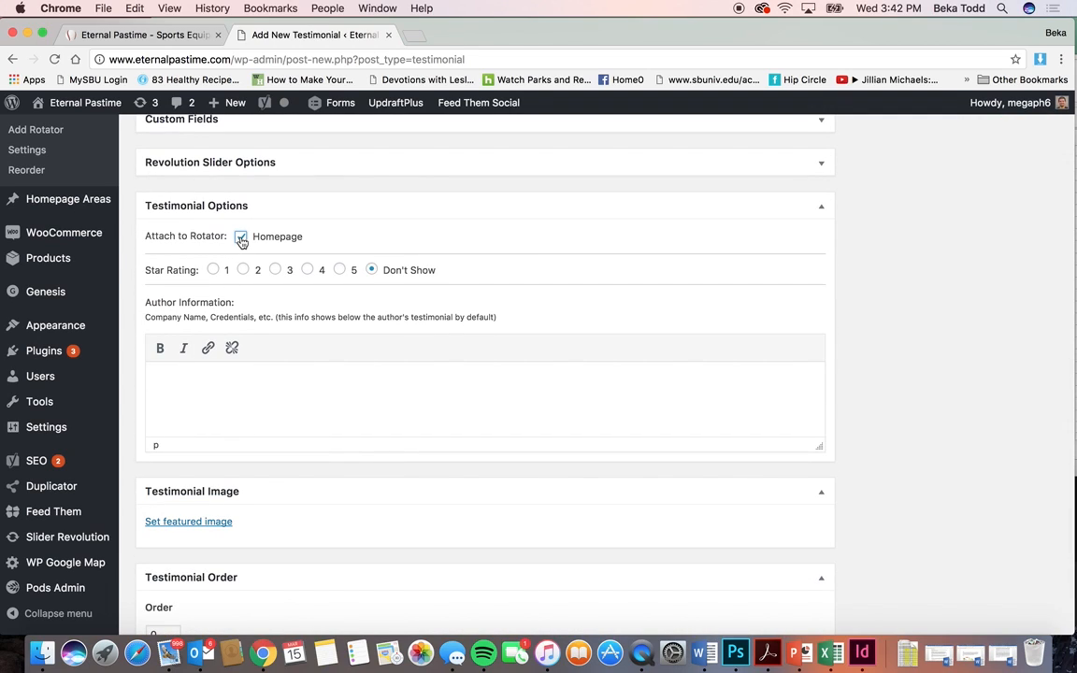
scroll(126, 428, "down", 1)
Step: Open the list of homepage areas and look over the corresponding sections of the live homepage up to the main slider
mouse_move(73, 338)
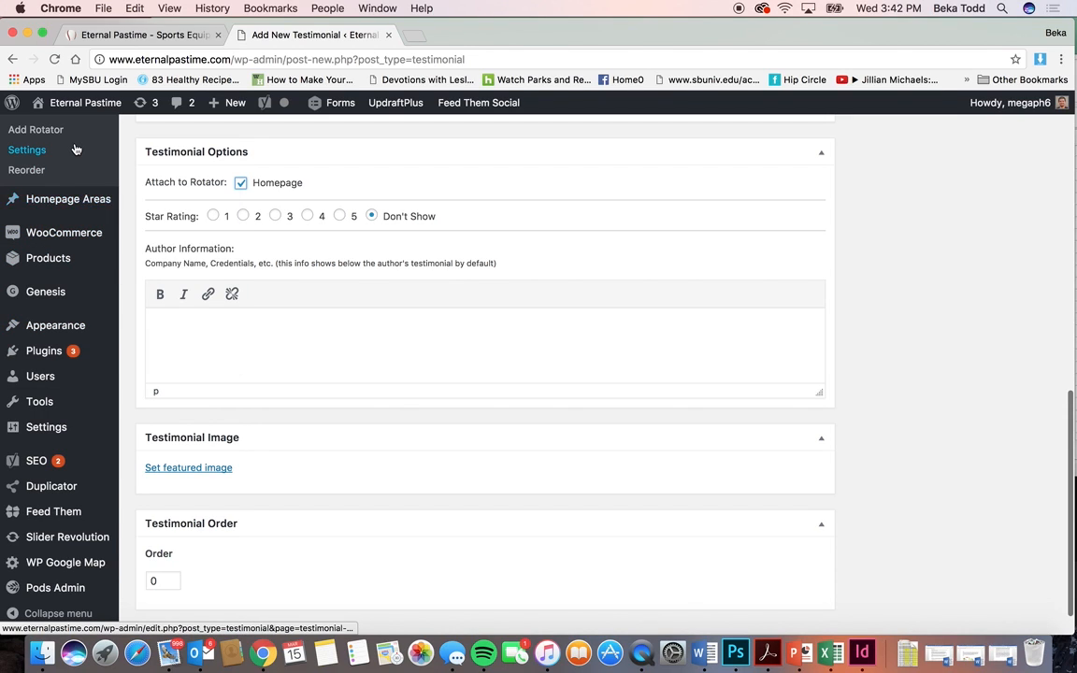
scroll(75, 149, "up", 2)
scroll(74, 149, "up", 1)
mouse_move(12, 309)
left_click(60, 315)
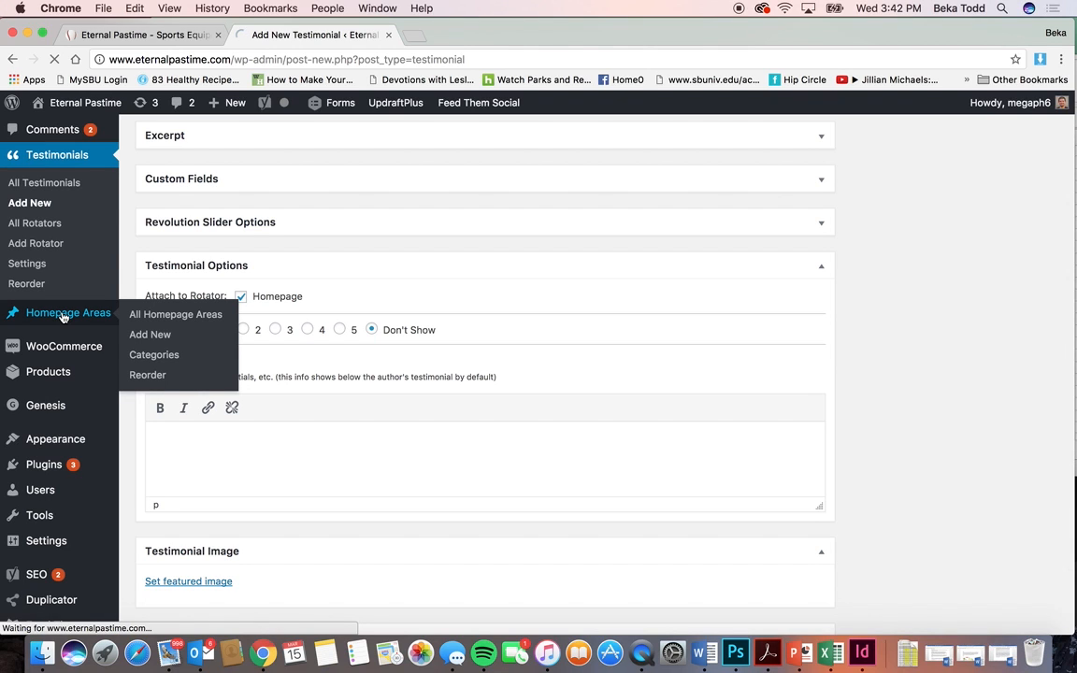
left_click(139, 39)
scroll(374, 266, "up", 10)
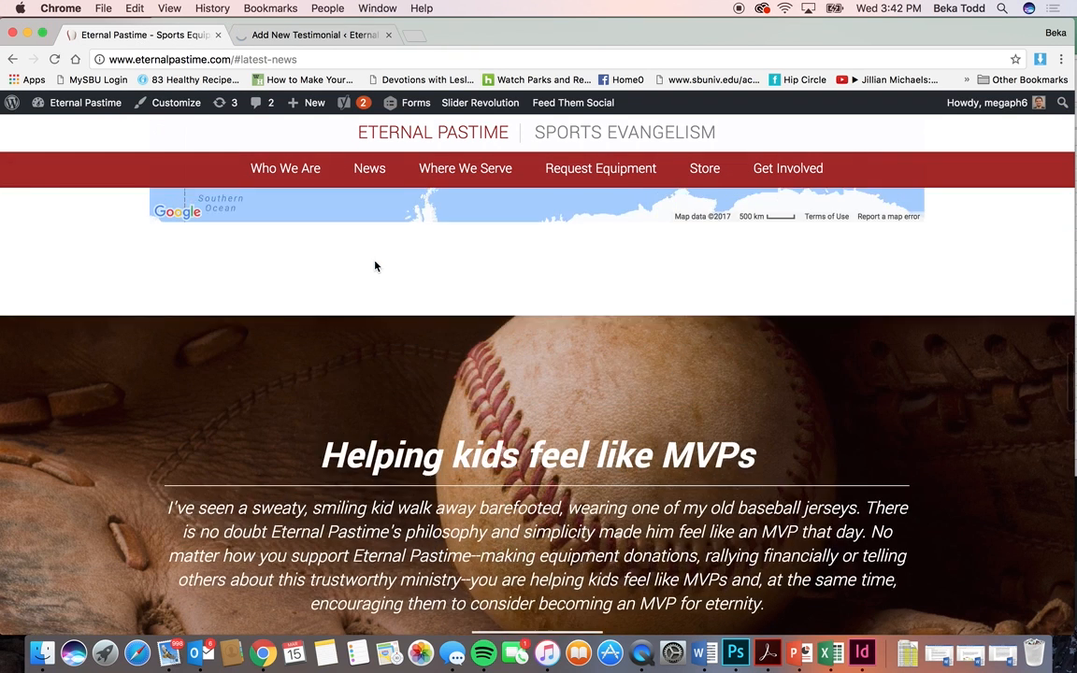
scroll(374, 266, "up", 10)
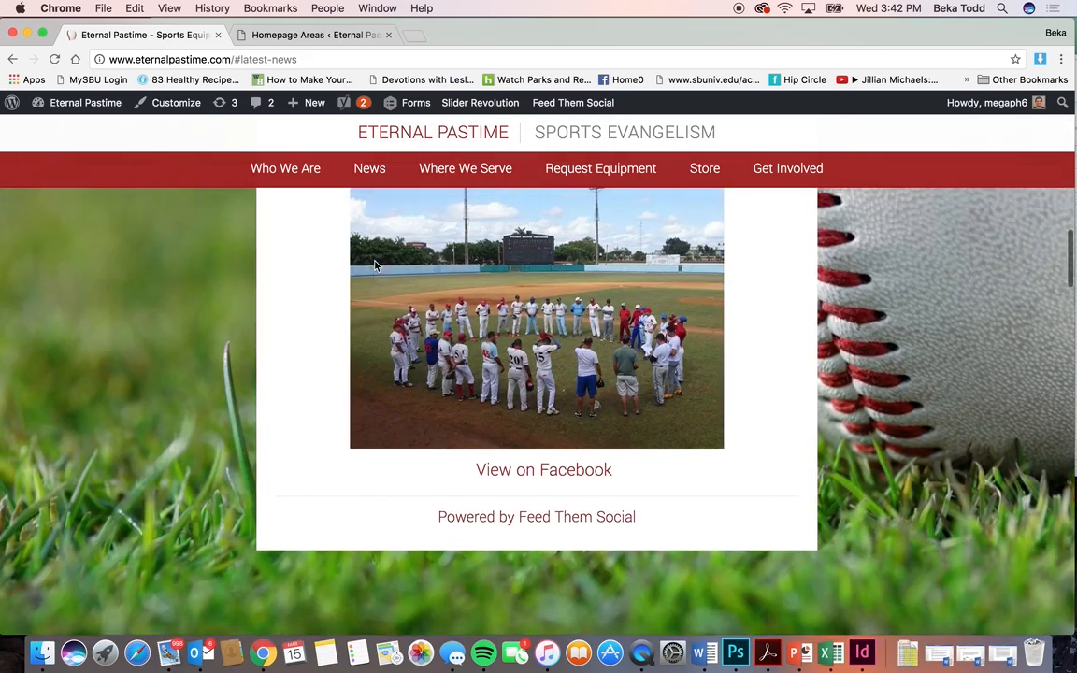
scroll(374, 266, "up", 3)
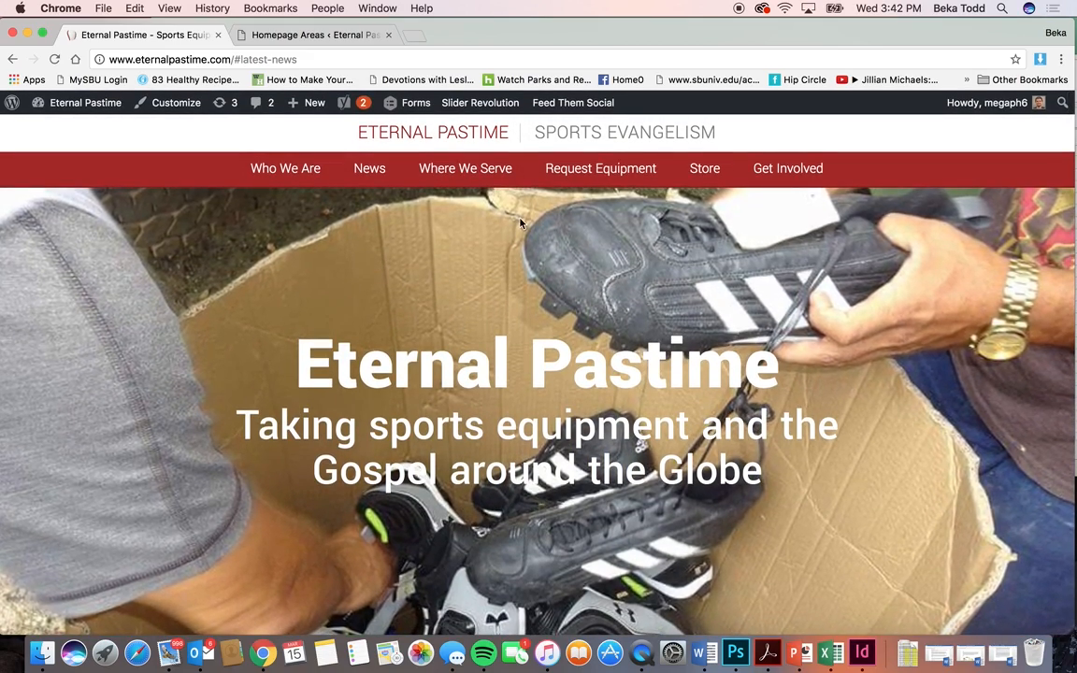
scroll(584, 451, "down", 3)
Step: Return to the admin and review all the entries in the homepage areas list
left_click(336, 37)
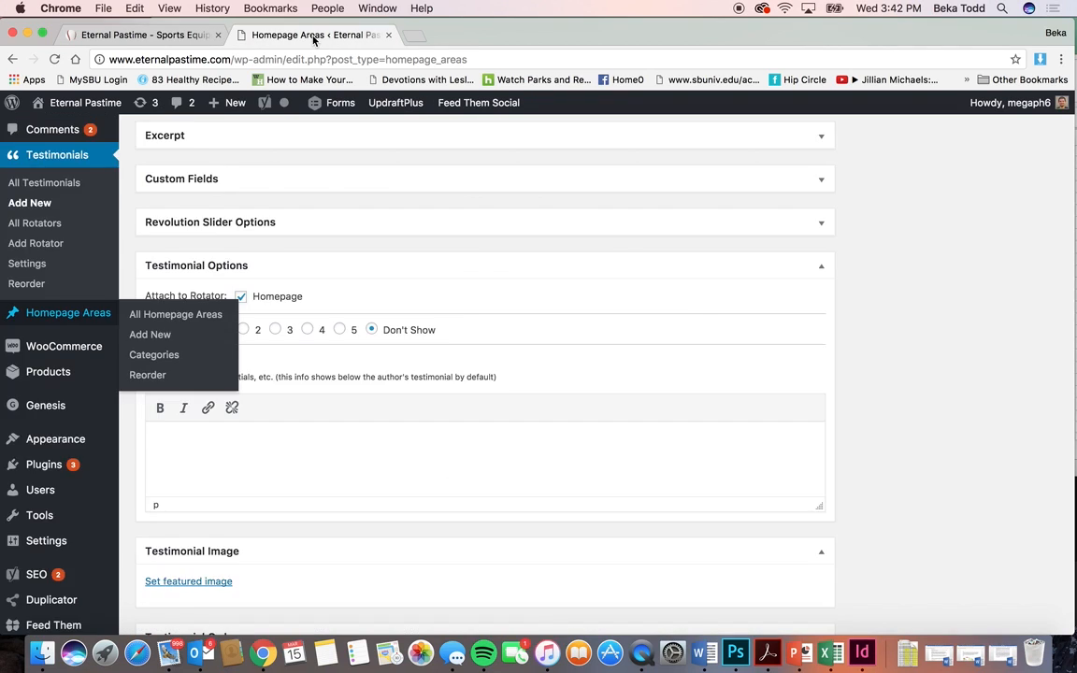
scroll(229, 348, "down", 3)
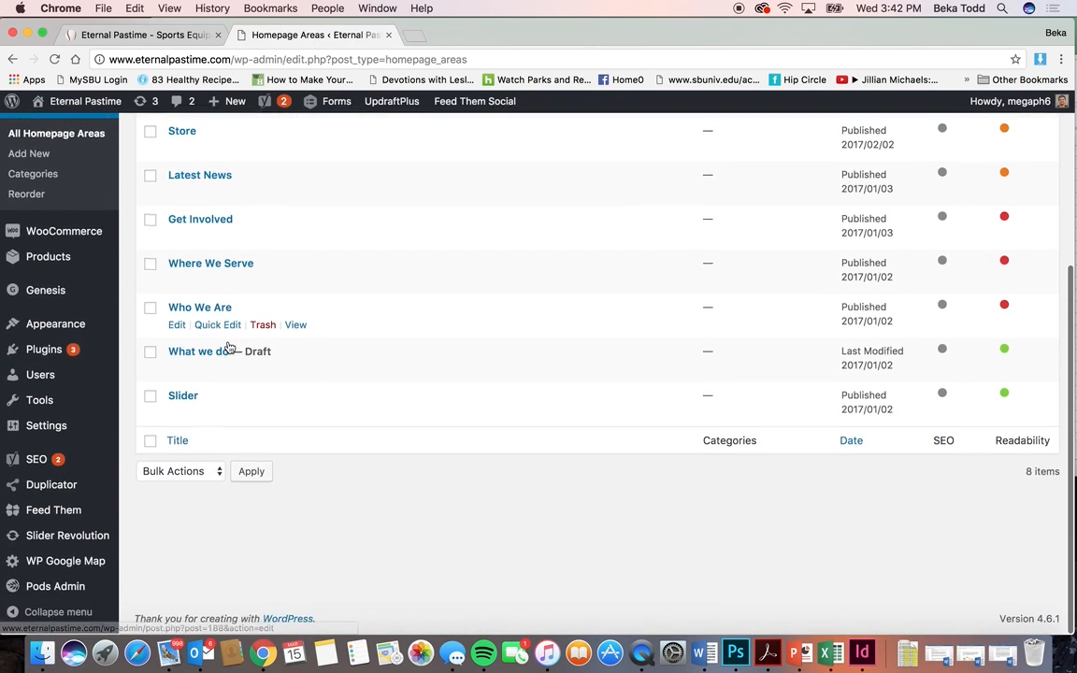
scroll(228, 349, "up", 2)
scroll(268, 288, "up", 4)
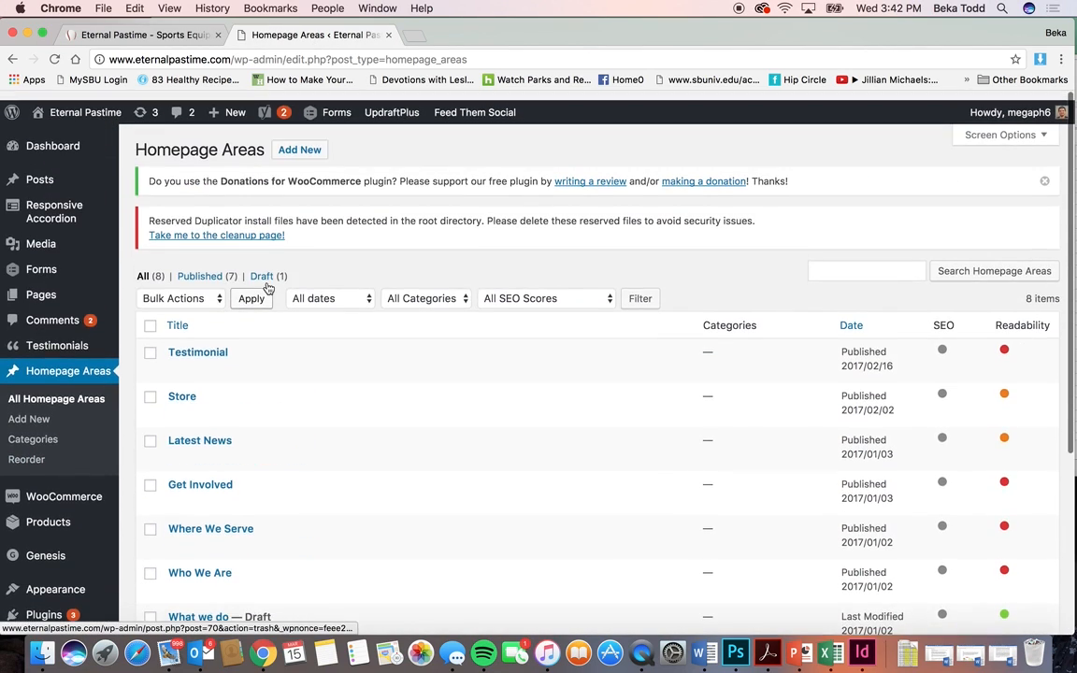
Step: Open the reorder view for homepage areas and compare the section order with the live homepage
left_click(40, 449)
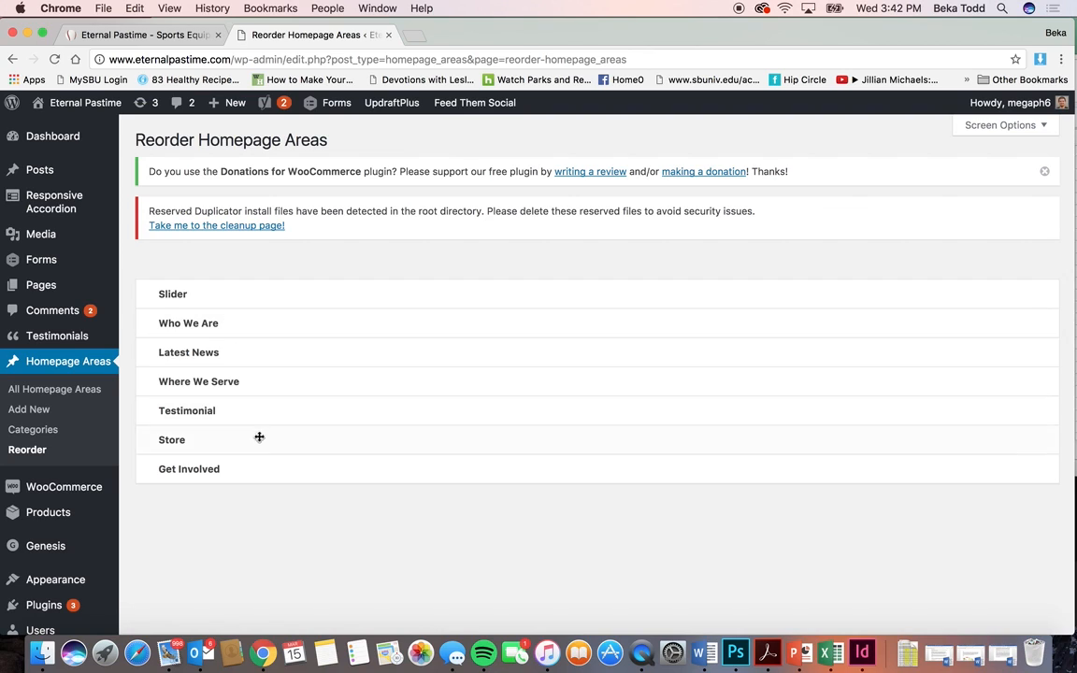
left_click(161, 39)
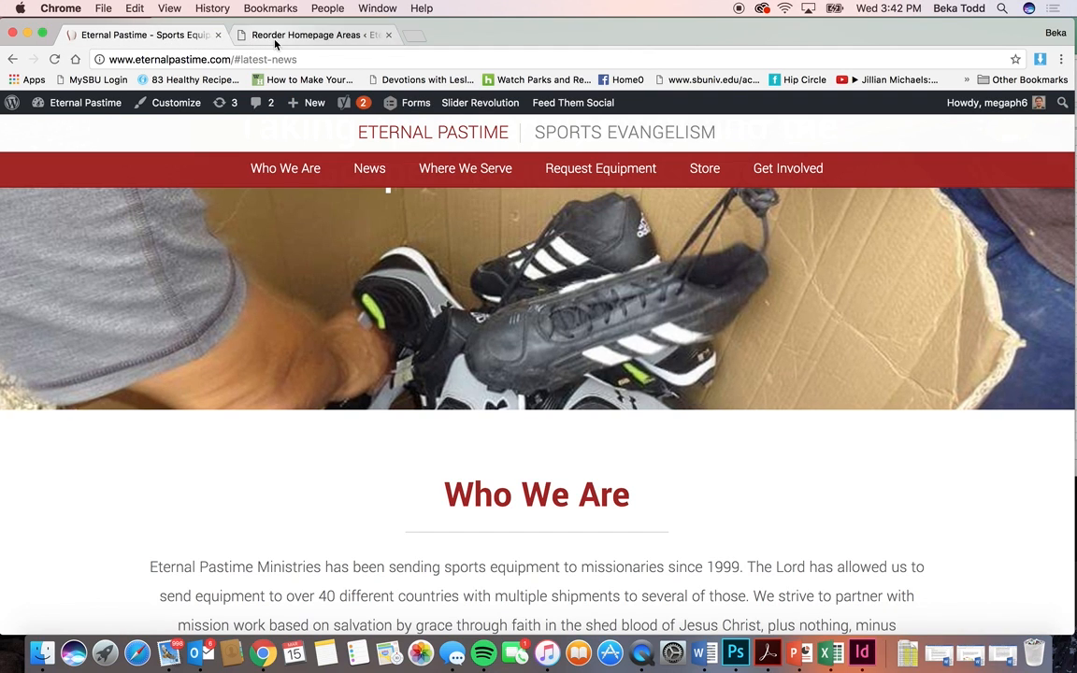
left_click(247, 34)
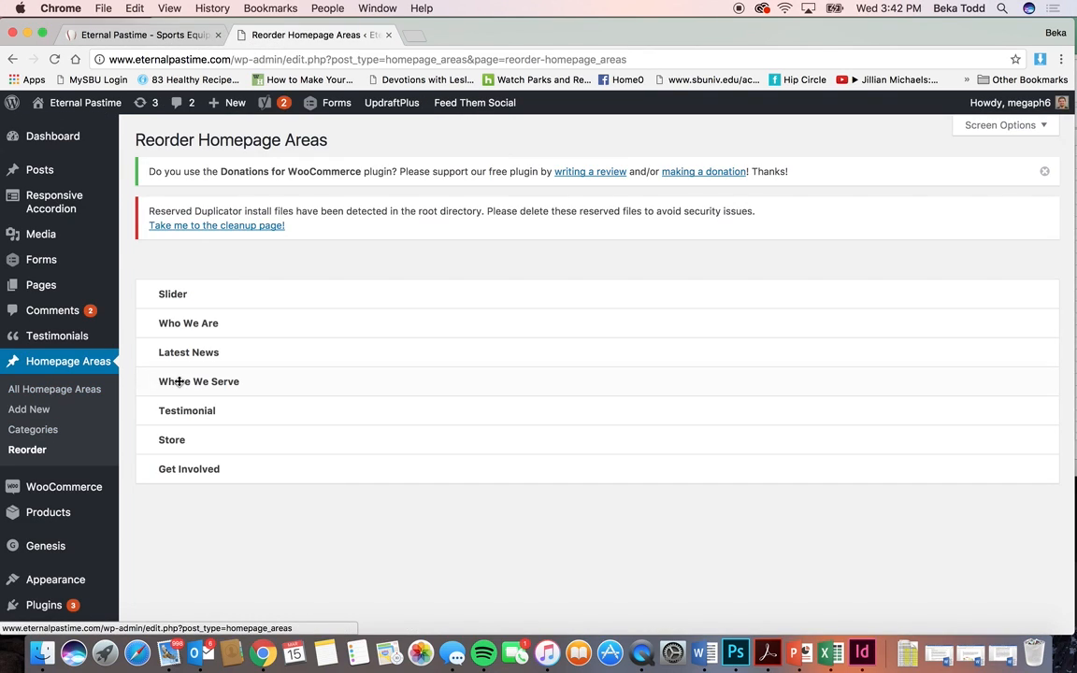
left_click_drag(228, 475, 221, 501)
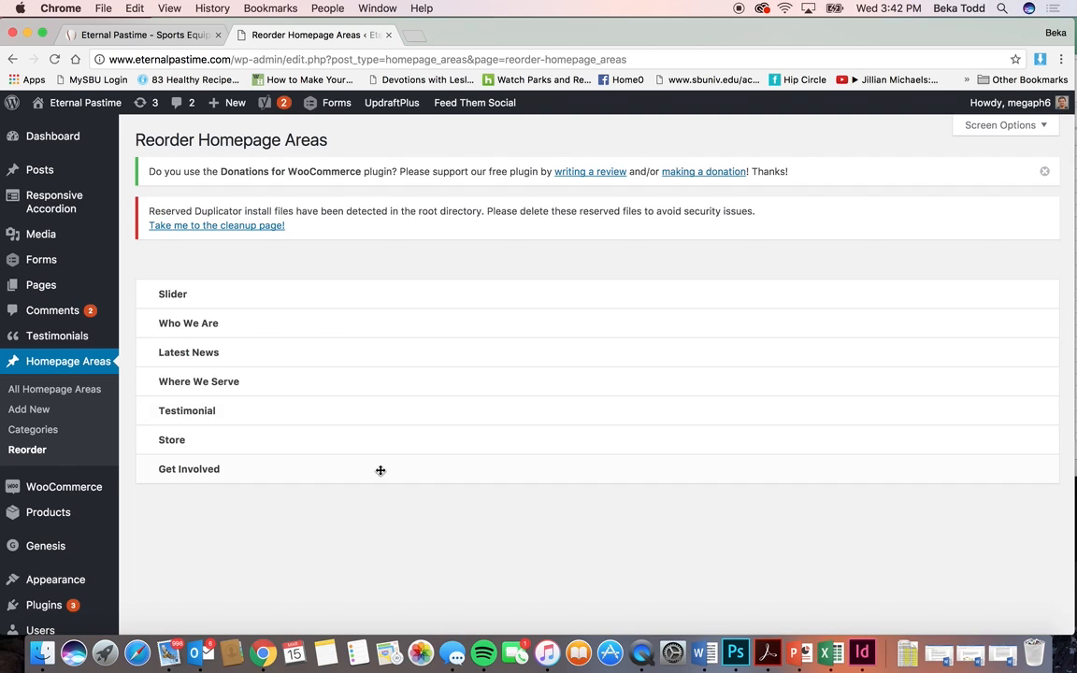
scroll(379, 472, "down", 5)
scroll(378, 355, "up", 5)
left_click(188, 38)
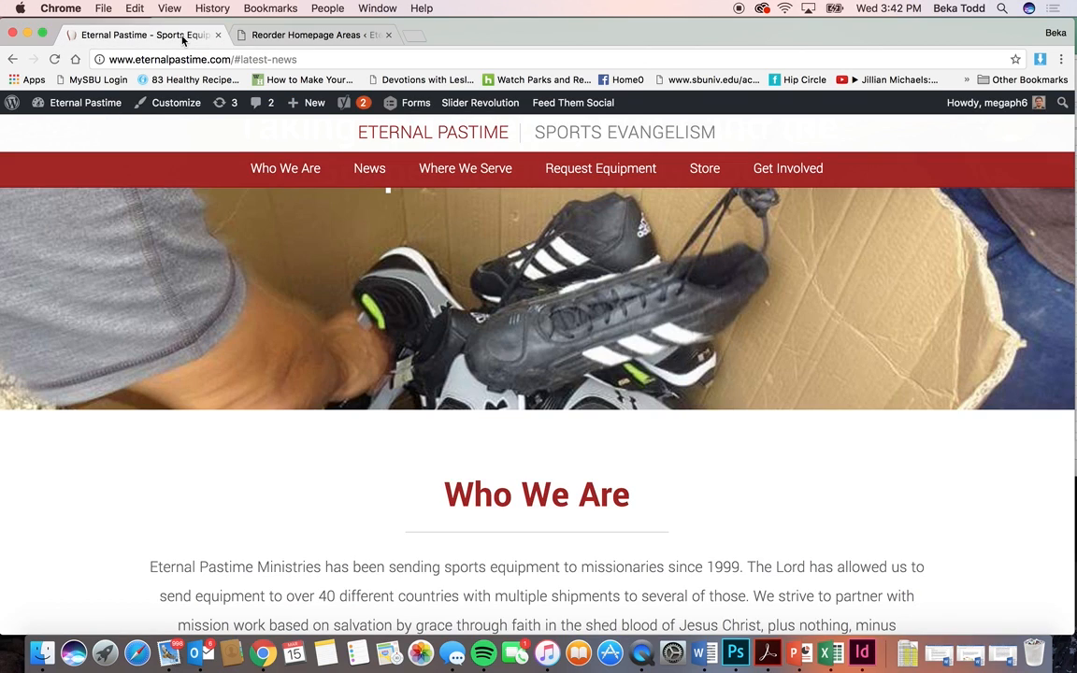
left_click(239, 36)
Step: Open the Testimonial homepage area for editing and compare its rotator shortcode with the testimonial section on the live homepage
left_click(77, 377)
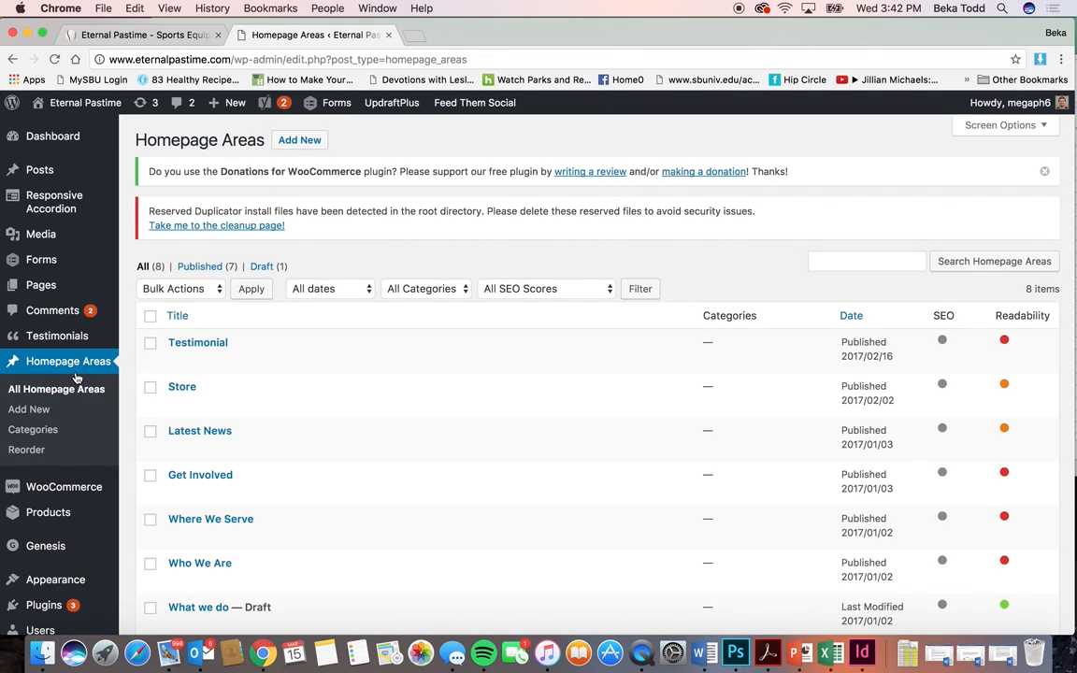
left_click(191, 347)
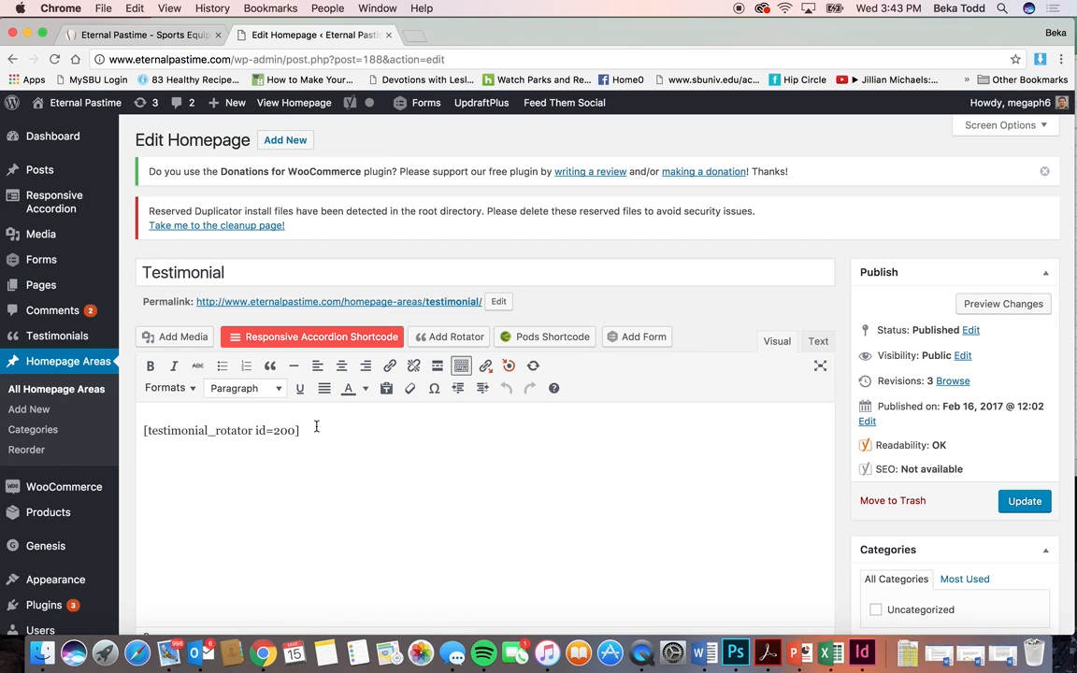
left_click(140, 35)
scroll(378, 413, "down", 10)
scroll(377, 414, "down", 20)
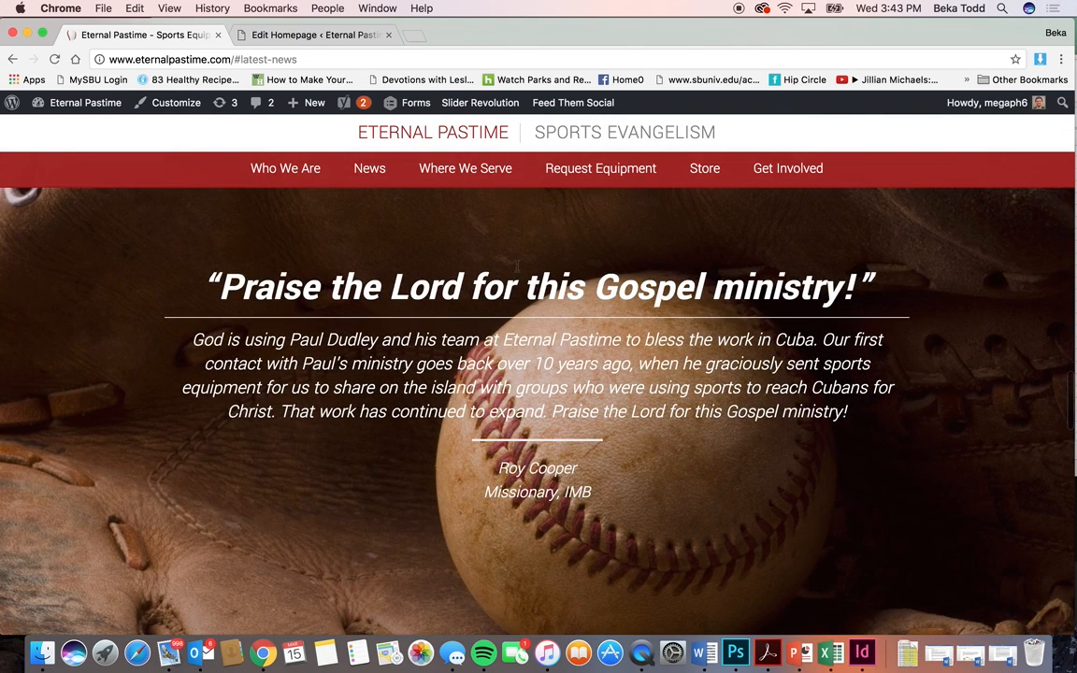
left_click(276, 34)
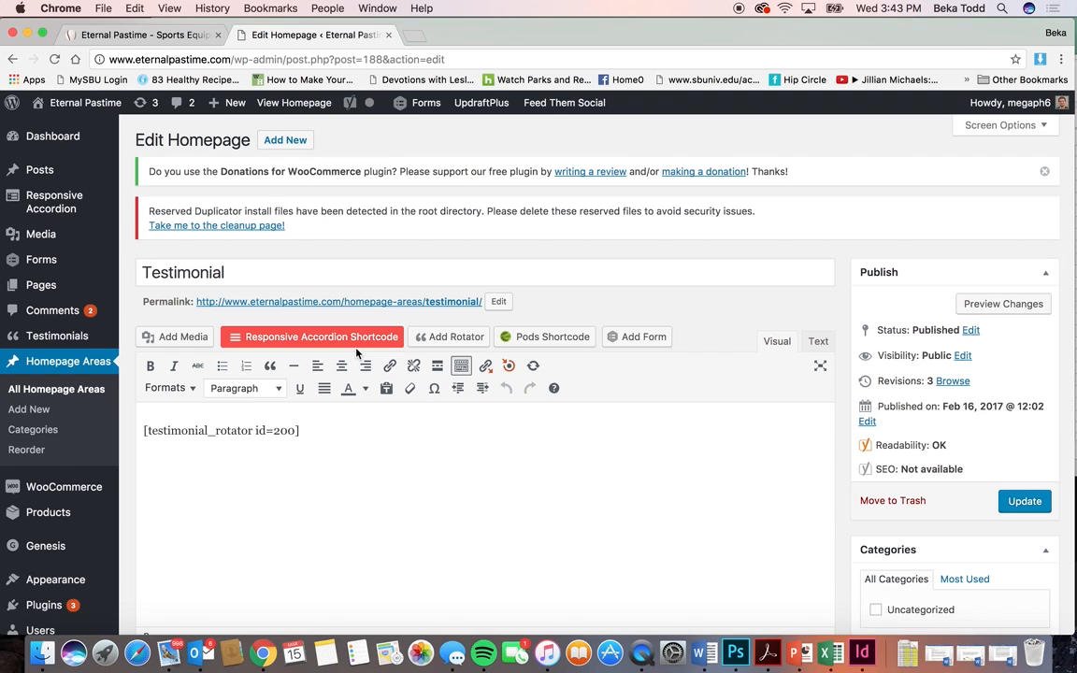
Step: Examine the Testimonial area's Background Image field, browse the media library and upload options for it, and close the file picker without attaching anything
scroll(358, 471, "down", 15)
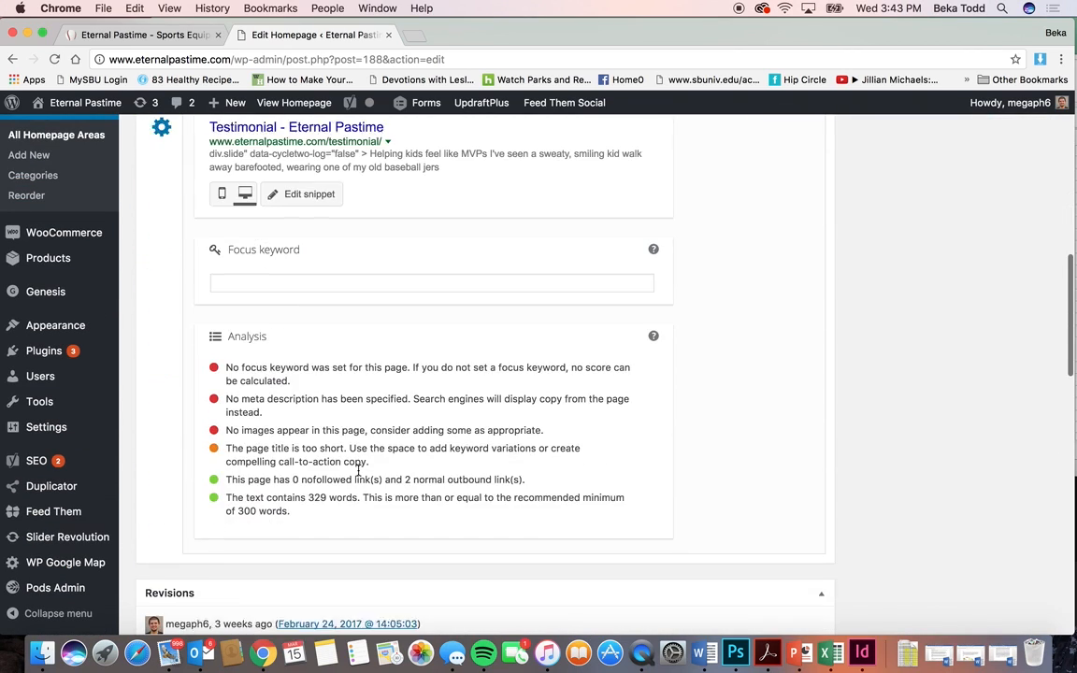
scroll(359, 475, "down", 5)
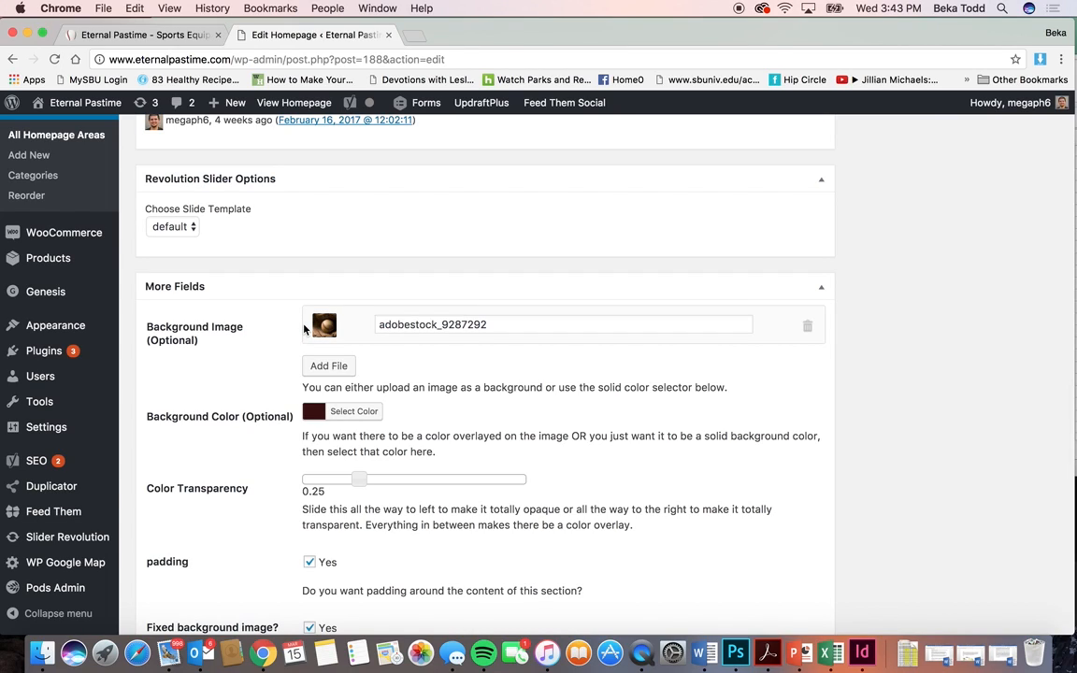
left_click(335, 365)
left_click(150, 164)
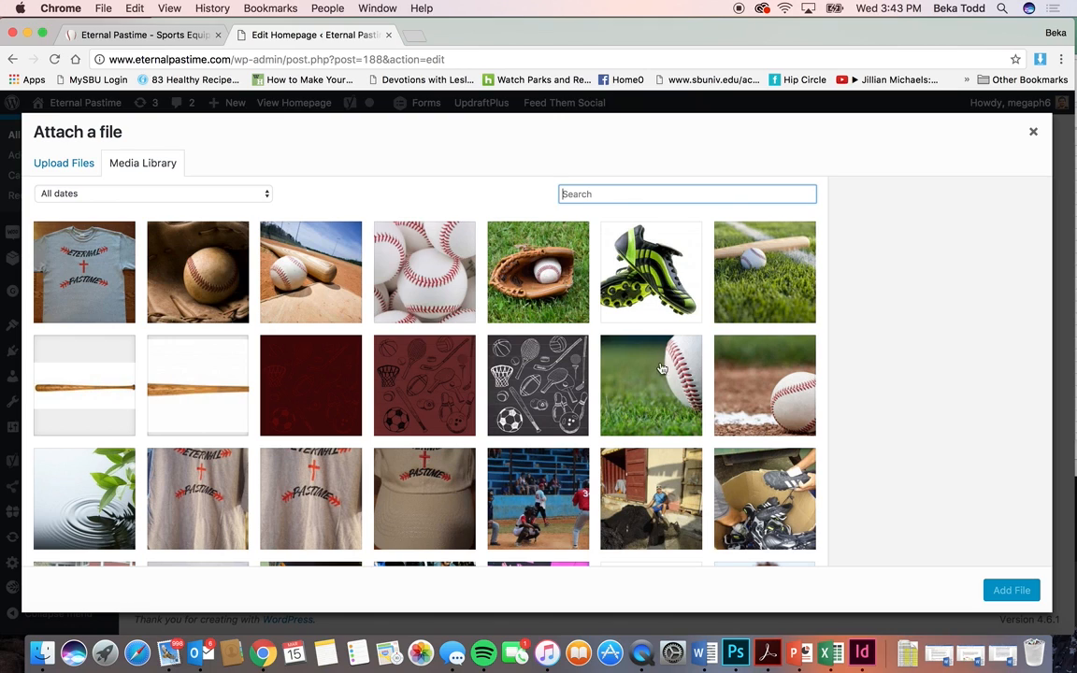
scroll(644, 416, "down", 5)
scroll(316, 297, "up", 5)
left_click(75, 166)
left_click(1033, 135)
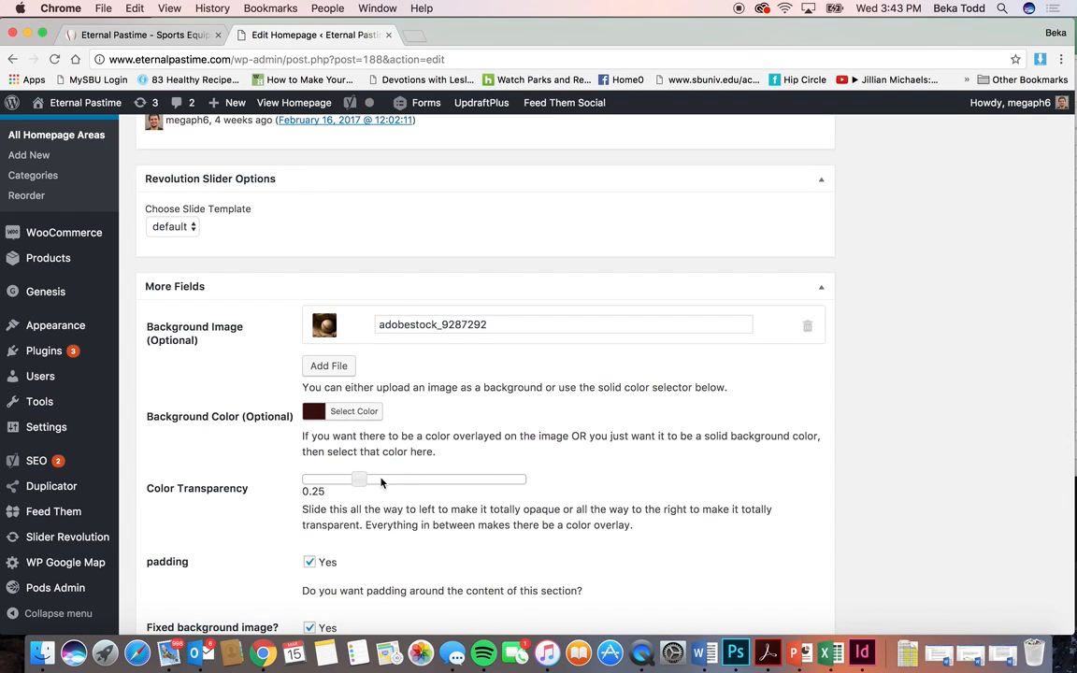
Step: Open the Testimonial area's background color selector and compare the overlay color with the testimonial section on the live homepage
left_click(360, 412)
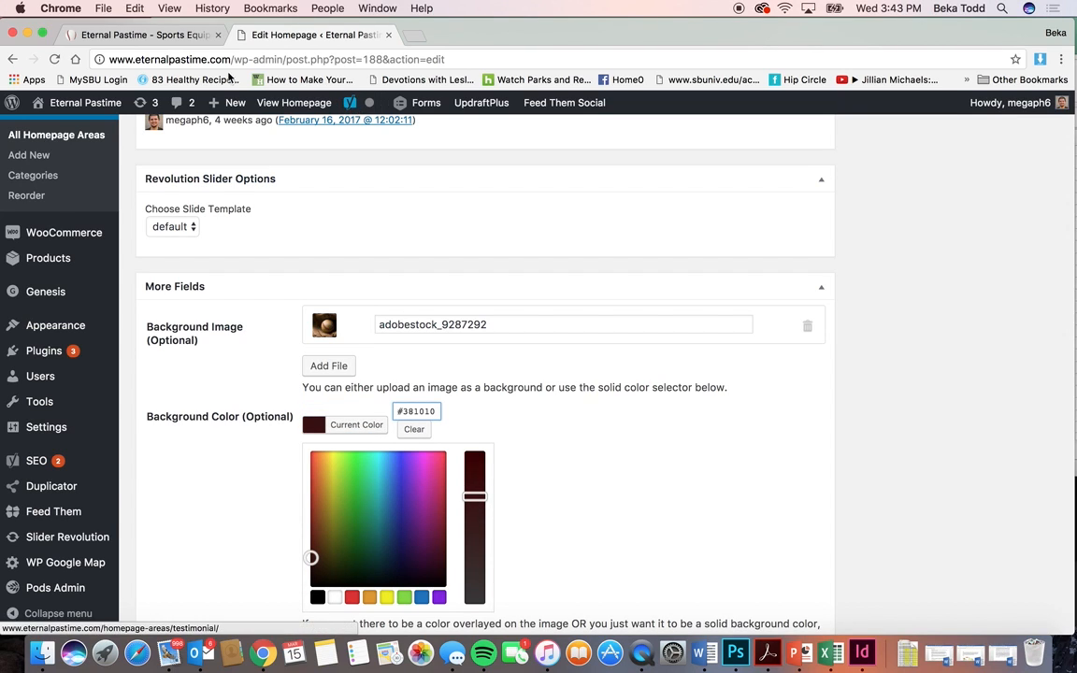
left_click(140, 35)
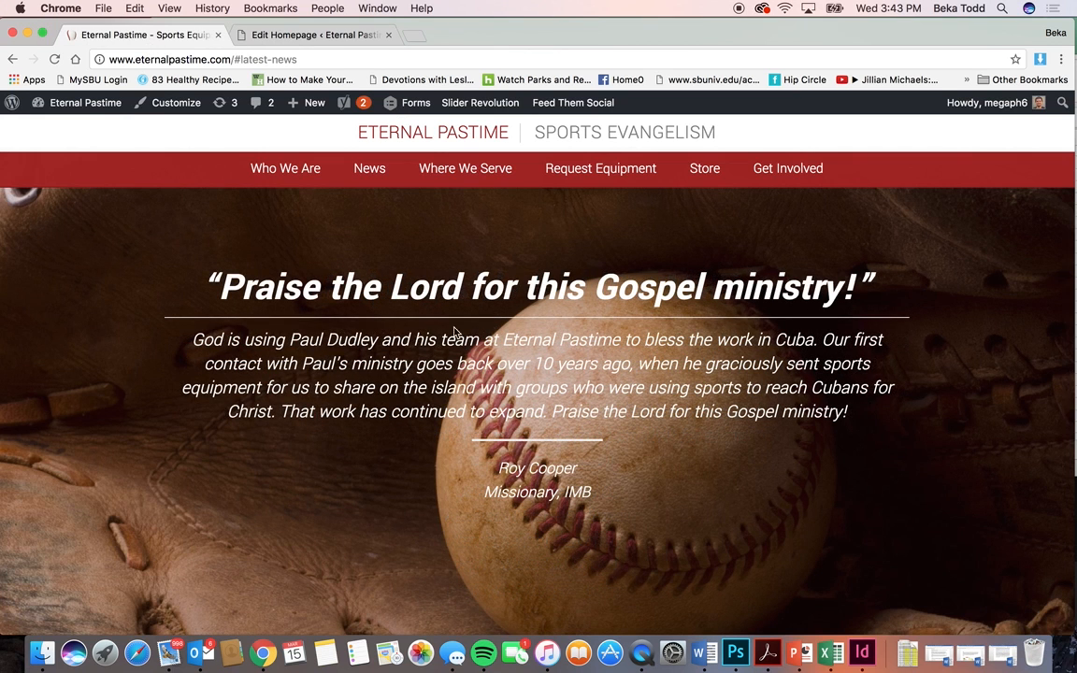
left_click(300, 36)
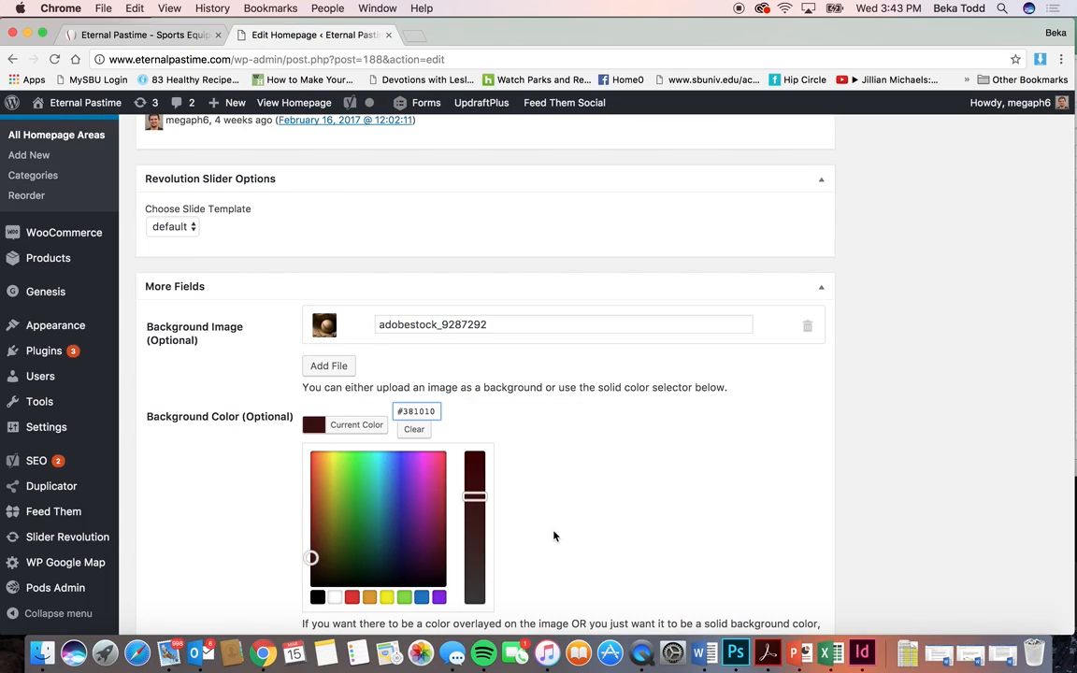
Step: Review the Testimonial area's Color Transparency, padding, Fixed background image and Extra Tall Area settings
scroll(563, 528, "down", 3)
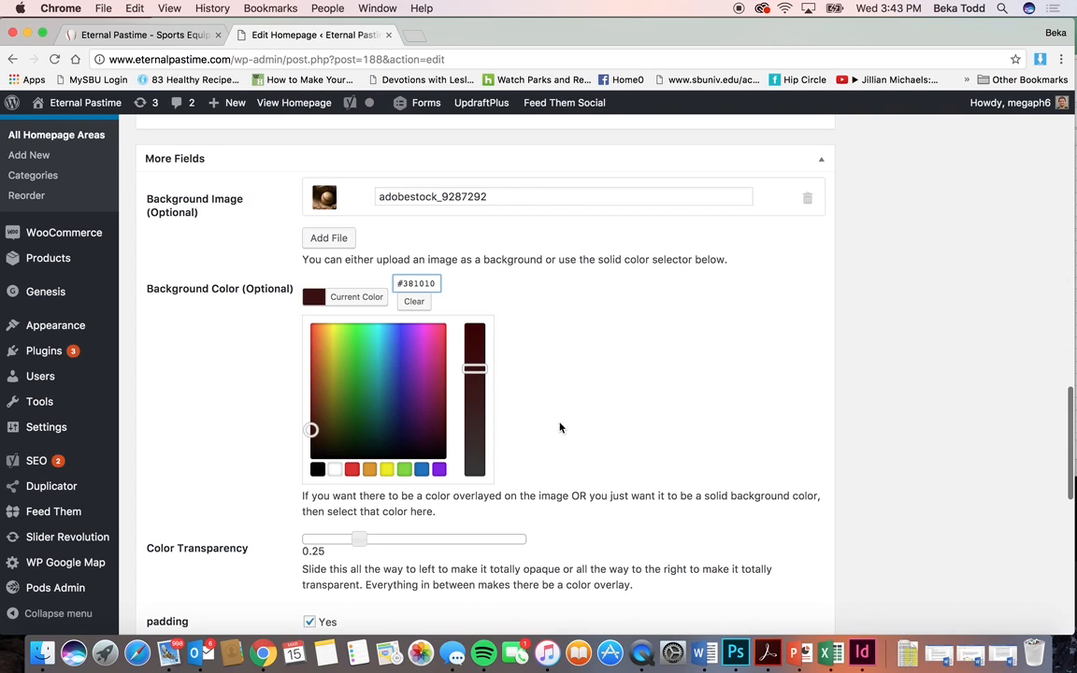
scroll(573, 345, "down", 1)
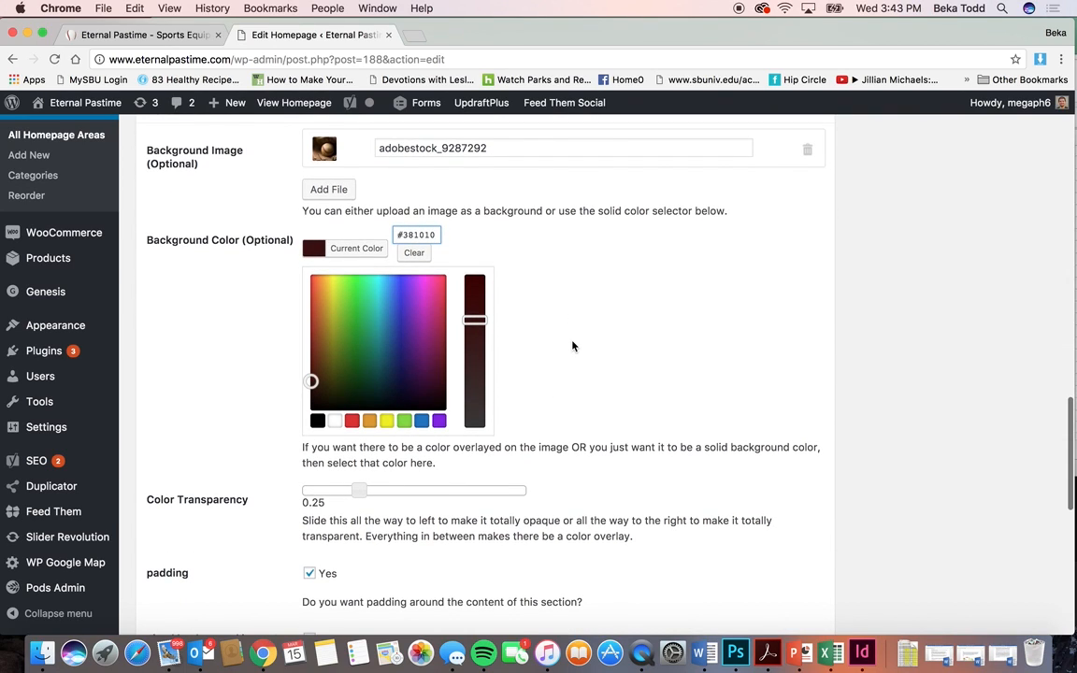
scroll(636, 525, "down", 3)
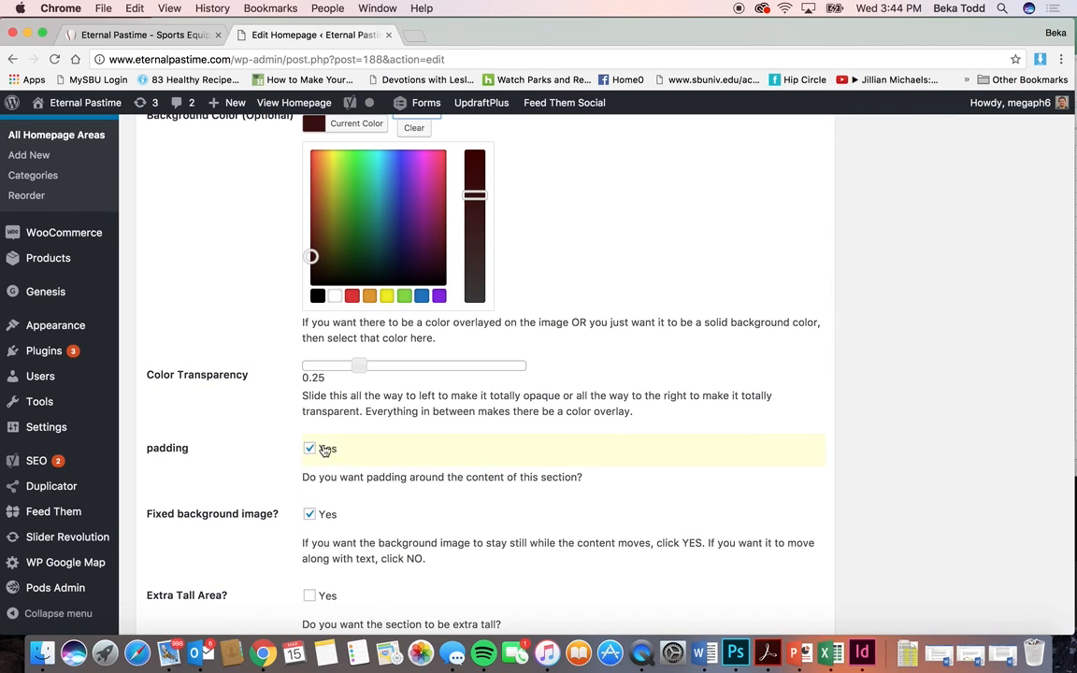
Step: Examine the padding around the testimonial section on the live homepage and compare it with the site's other homepage sections
left_click(144, 35)
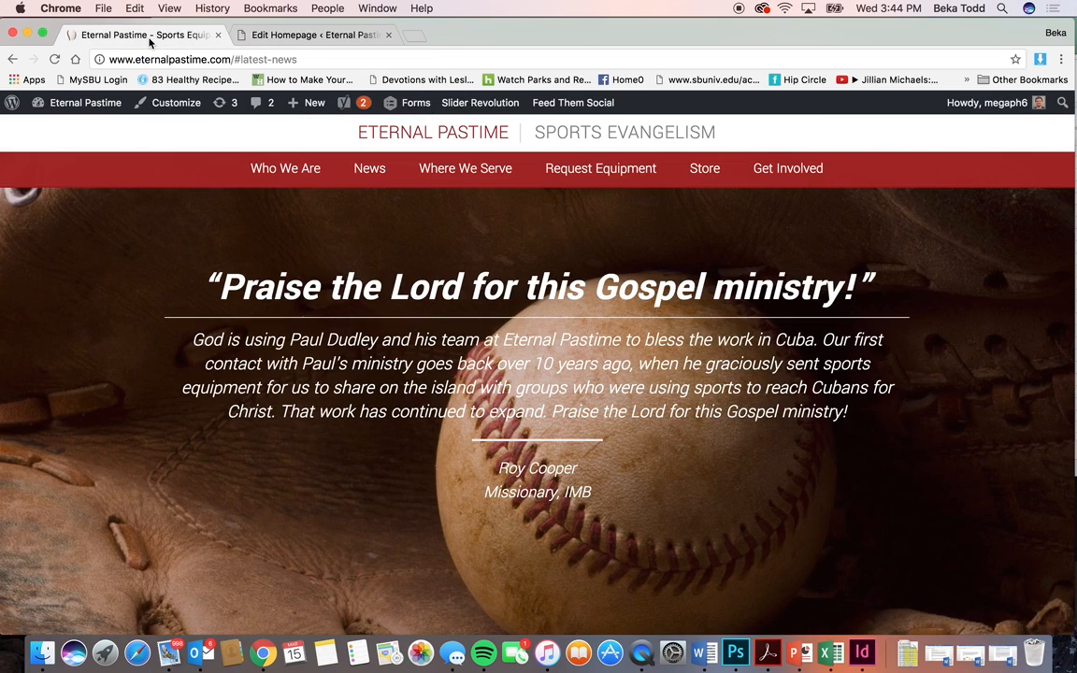
scroll(469, 328, "down", 3)
scroll(469, 328, "up", 2)
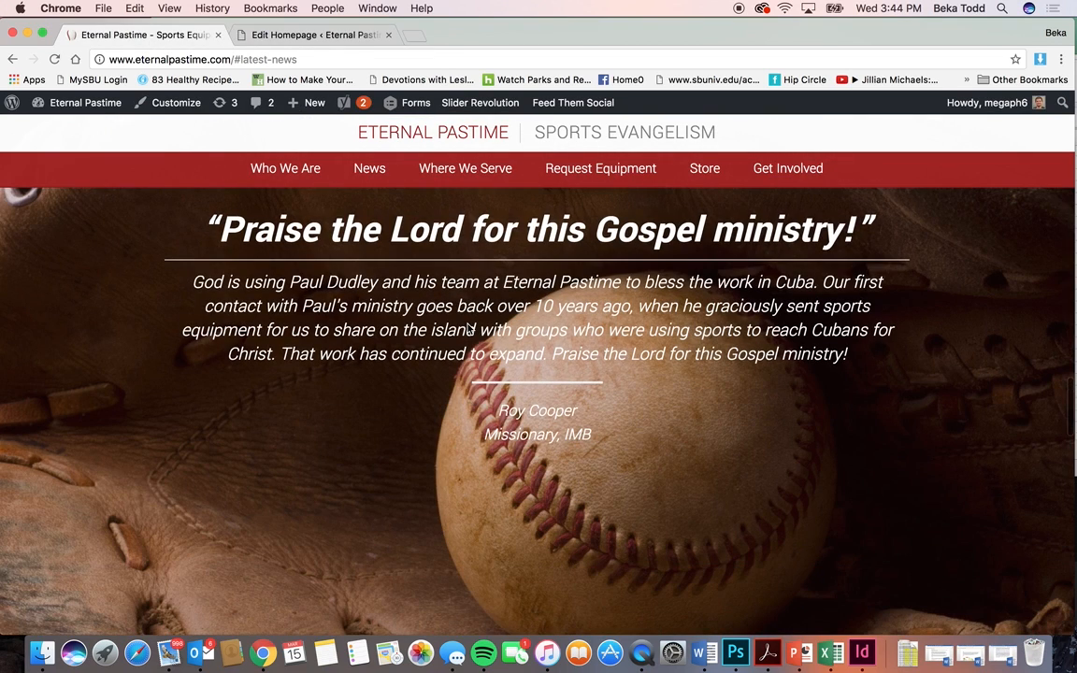
scroll(468, 327, "up", 3)
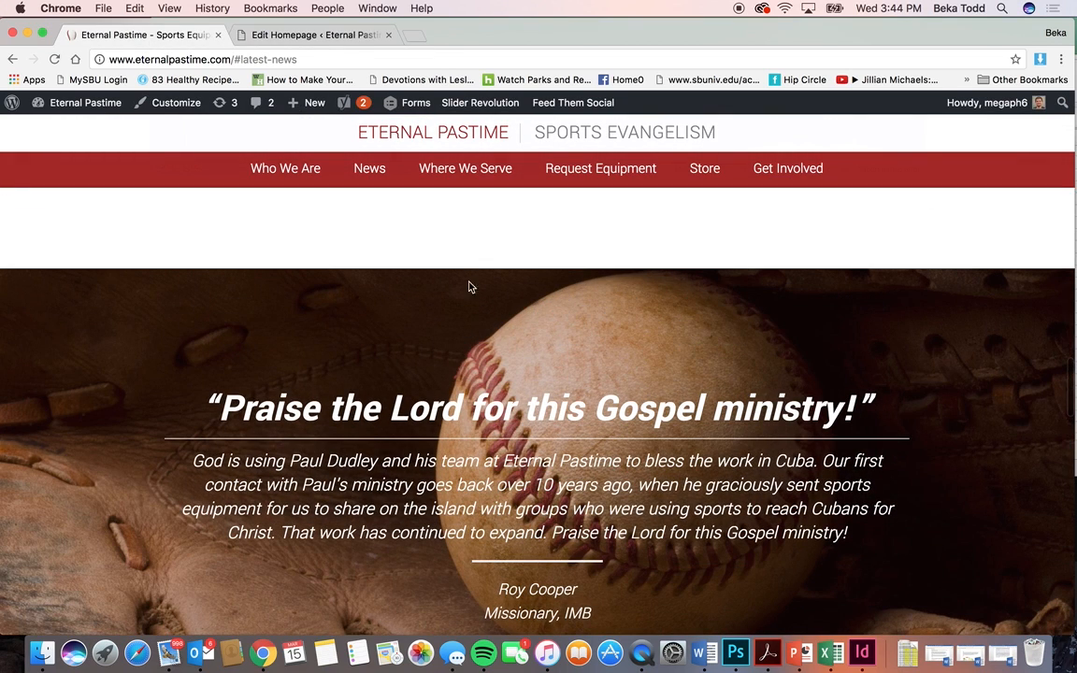
scroll(522, 371, "down", 4)
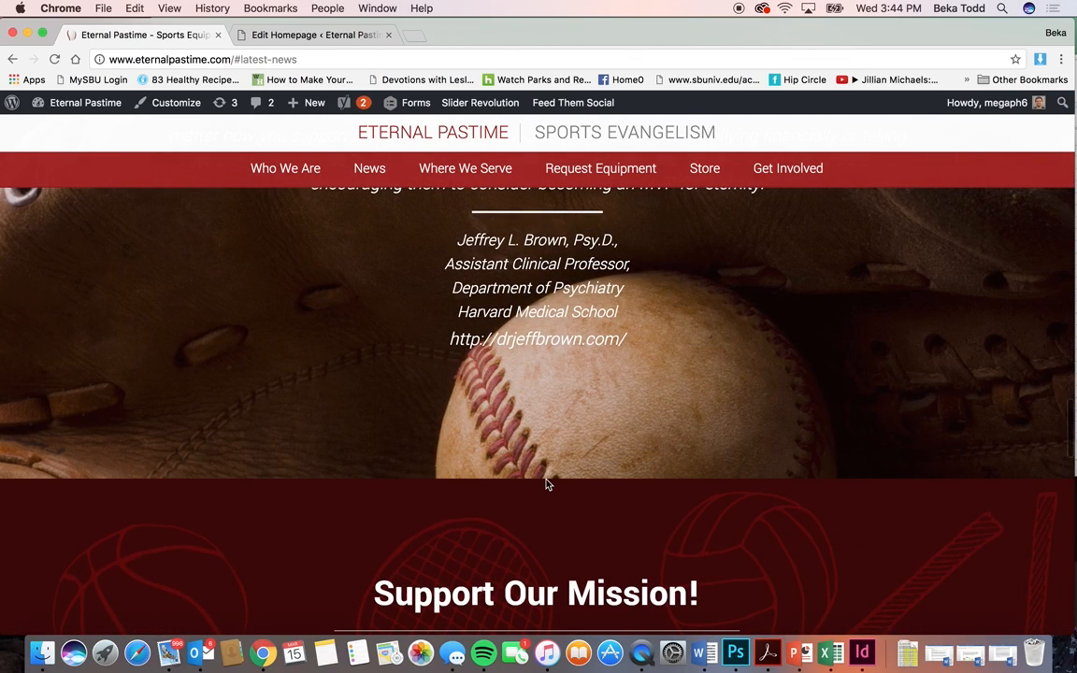
scroll(548, 484, "down", 10)
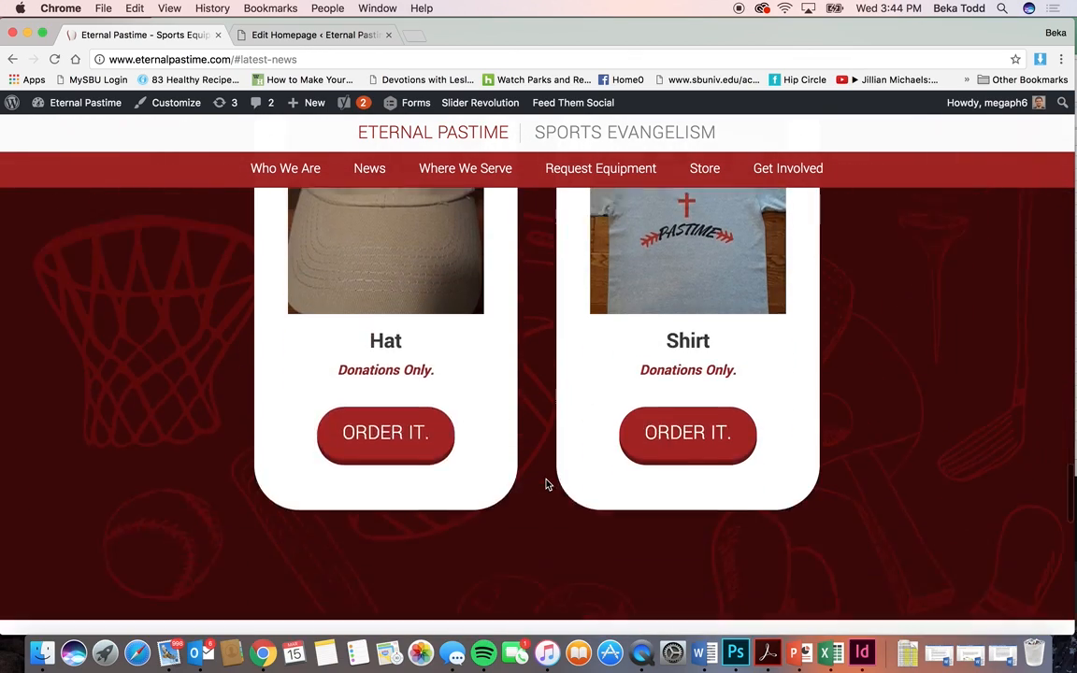
scroll(546, 480, "down", 7)
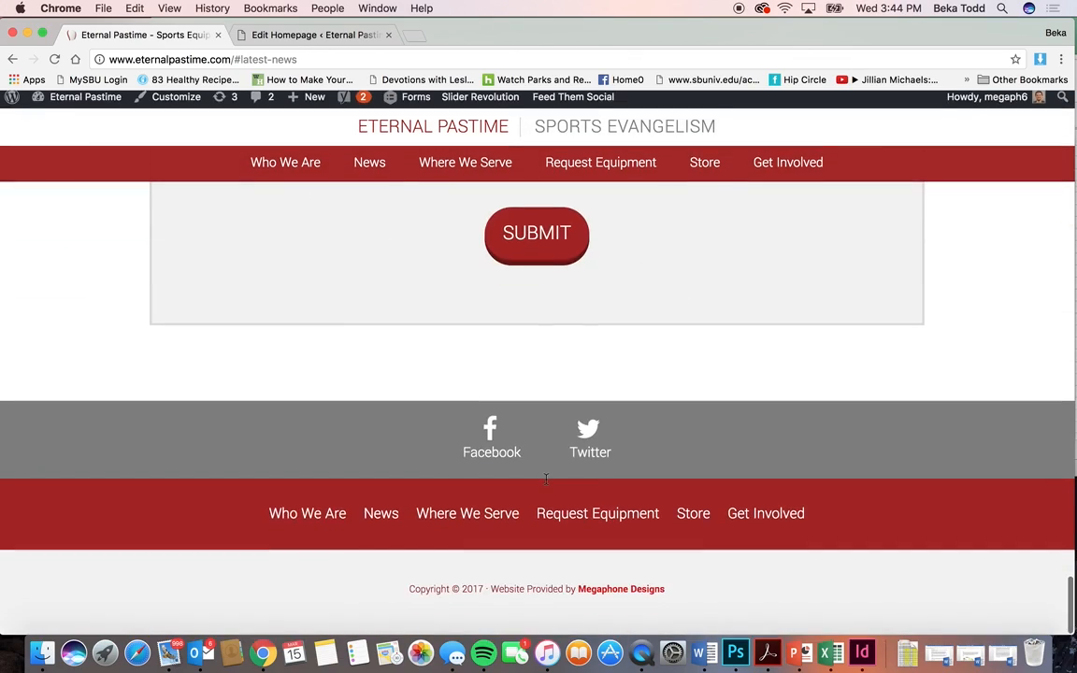
scroll(546, 479, "up", 12)
scroll(546, 480, "up", 15)
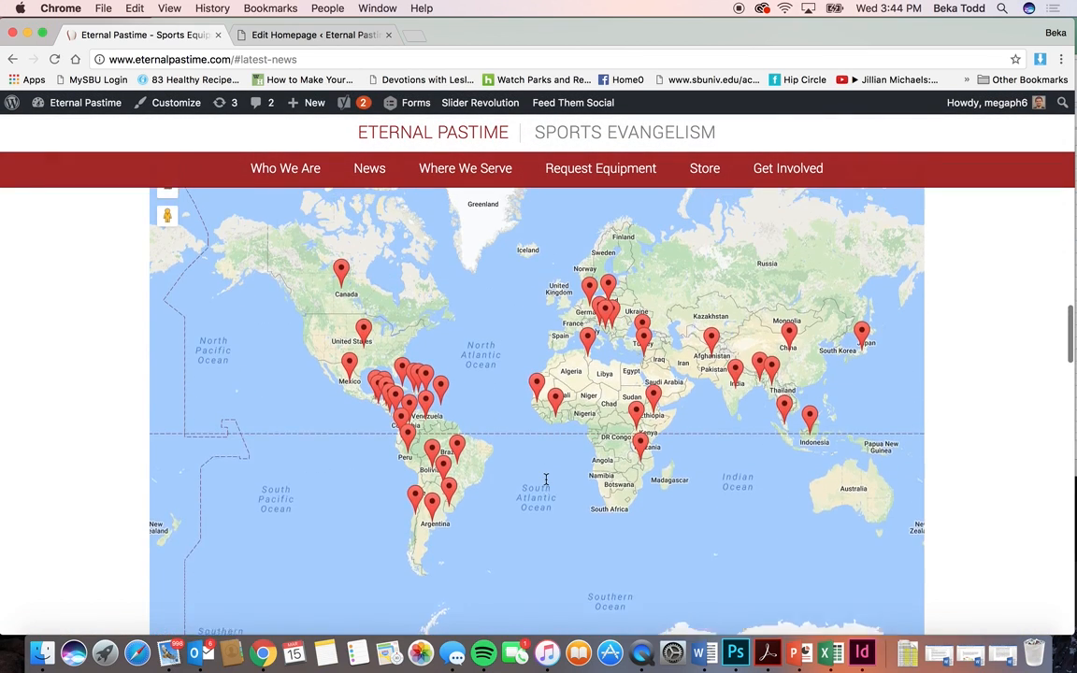
Step: Review the Testimonial area's Fixed background image setting and compare it with how the testimonial background behaves while scrolling the live homepage
left_click(303, 31)
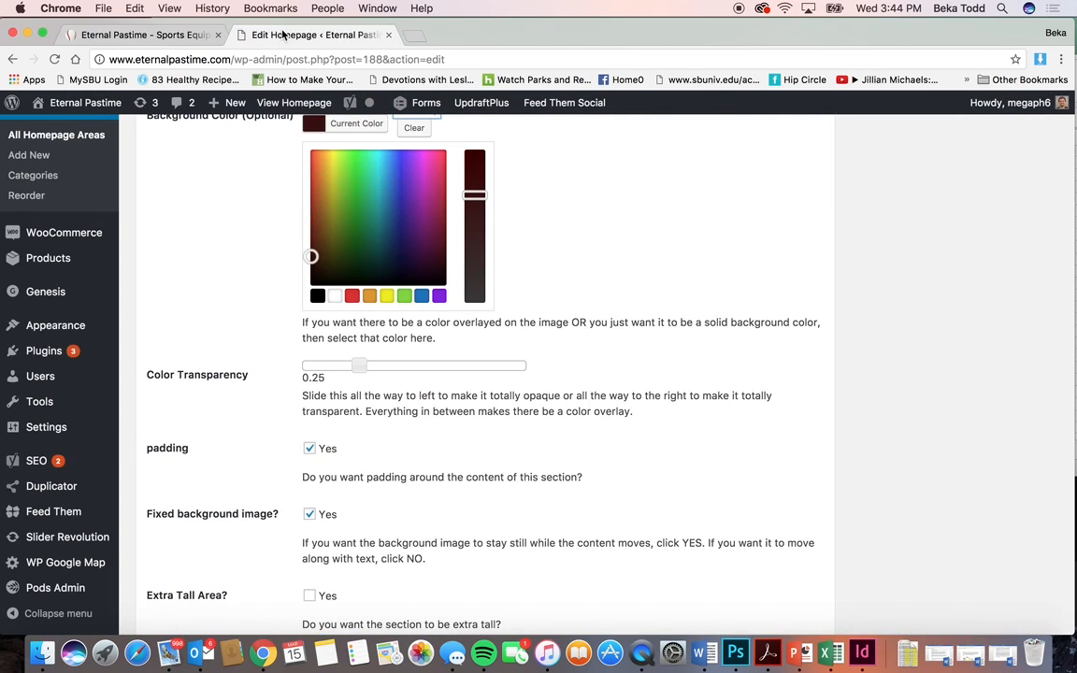
scroll(414, 527, "down", 4)
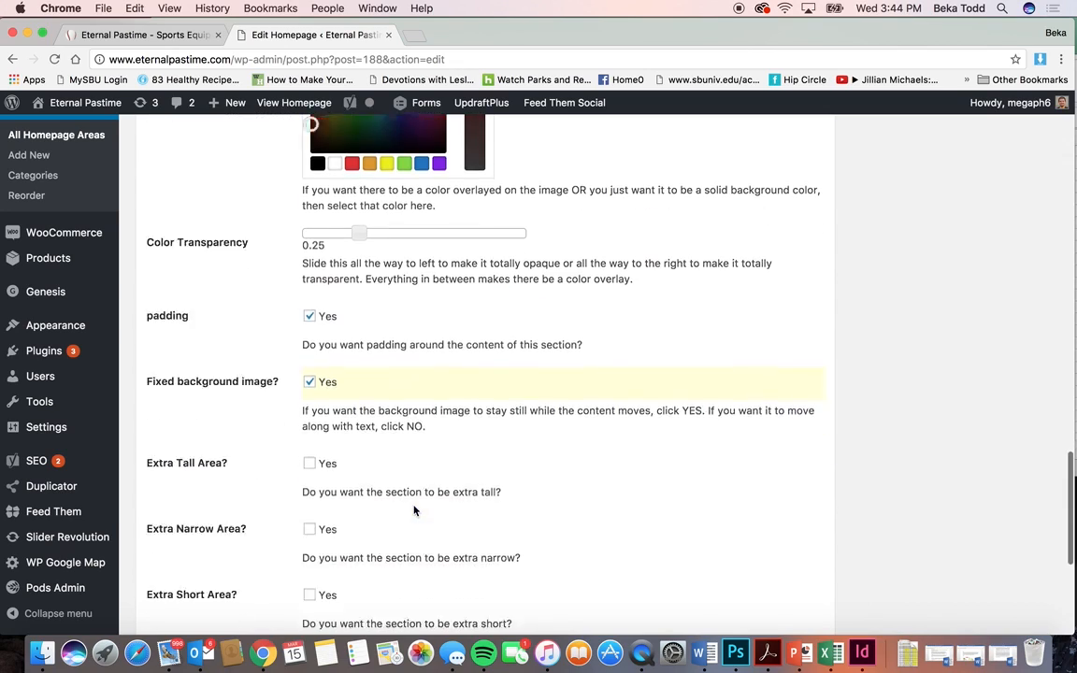
left_click(129, 41)
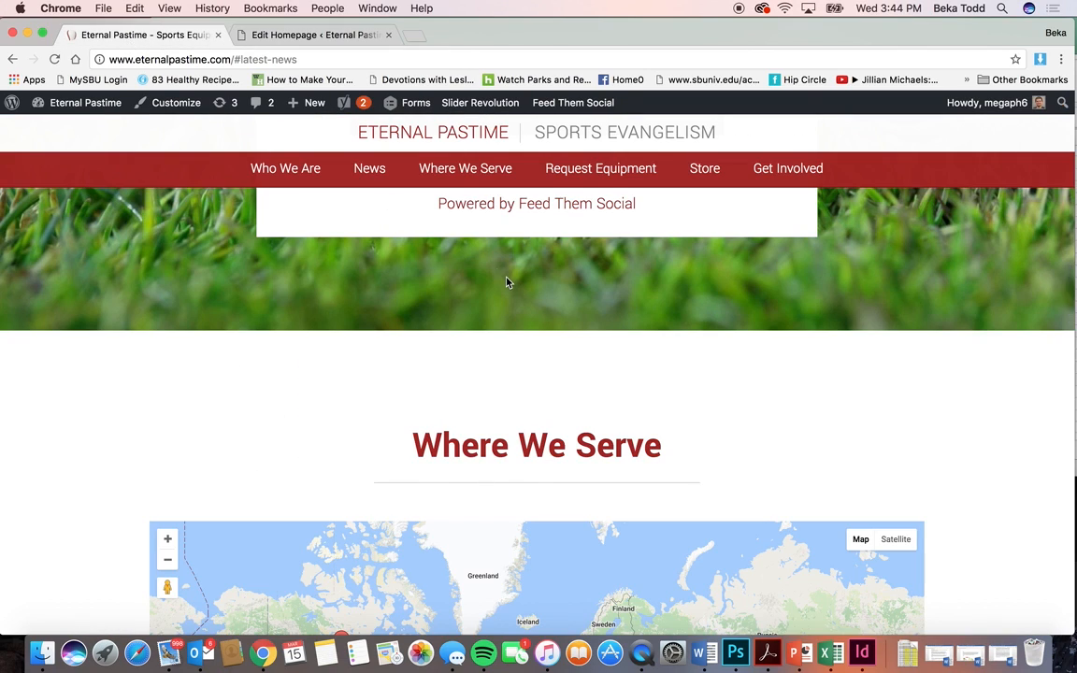
scroll(499, 276, "up", 7)
scroll(507, 281, "down", 6)
scroll(506, 280, "down", 15)
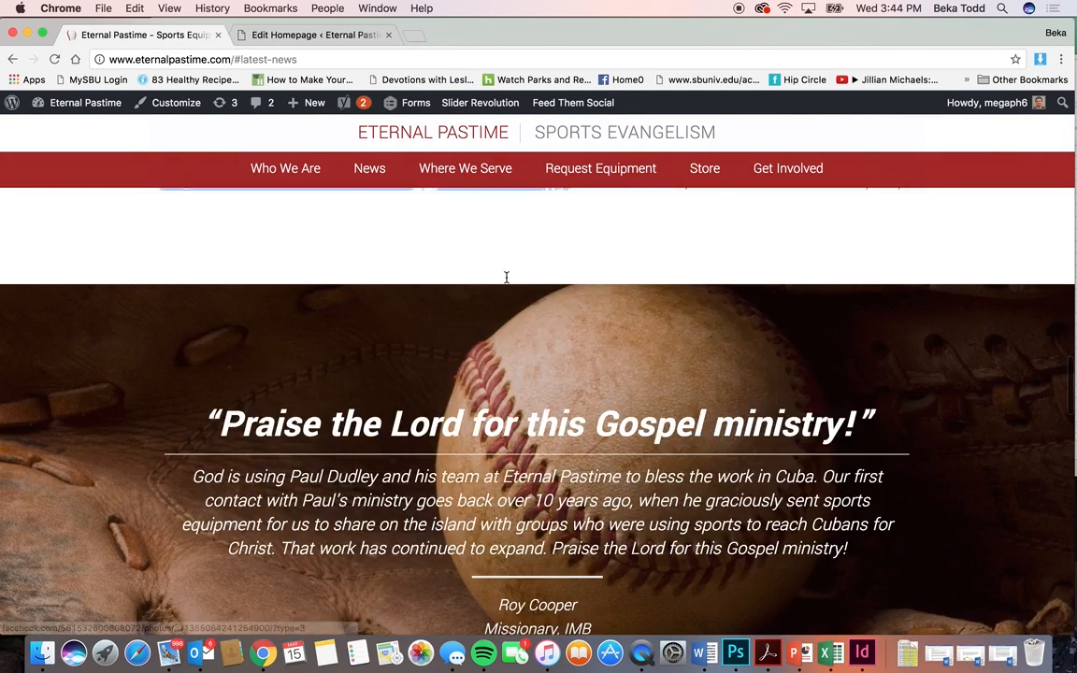
scroll(506, 274, "up", 5)
scroll(506, 275, "down", 3)
scroll(505, 274, "up", 1)
scroll(506, 274, "down", 2)
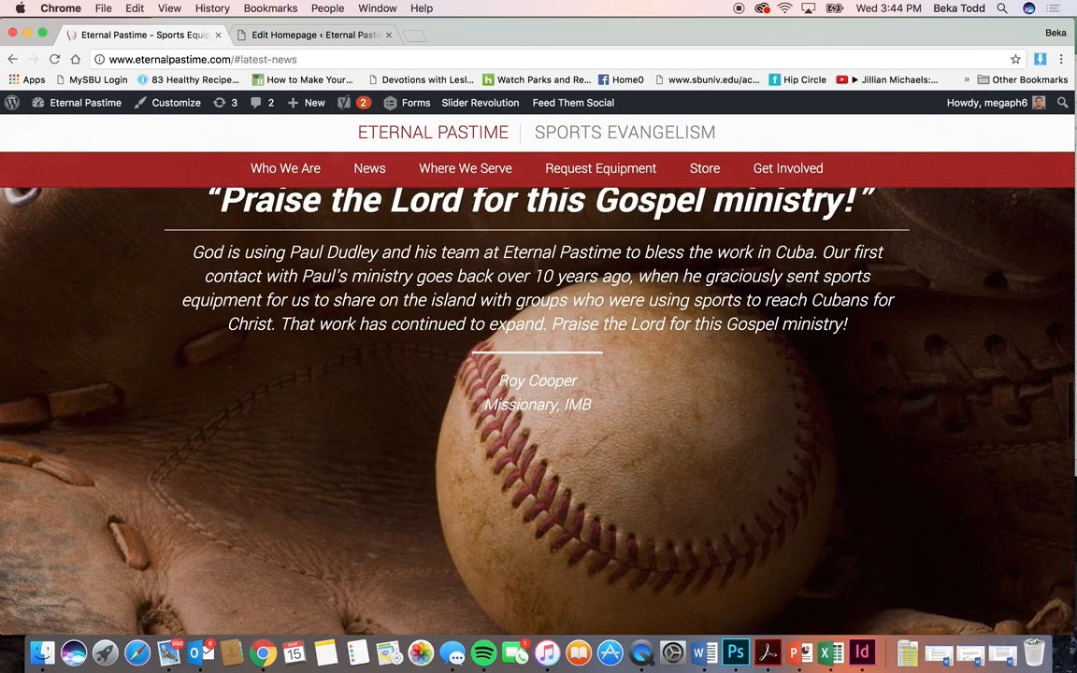
scroll(488, 281, "up", 3)
scroll(543, 319, "down", 1)
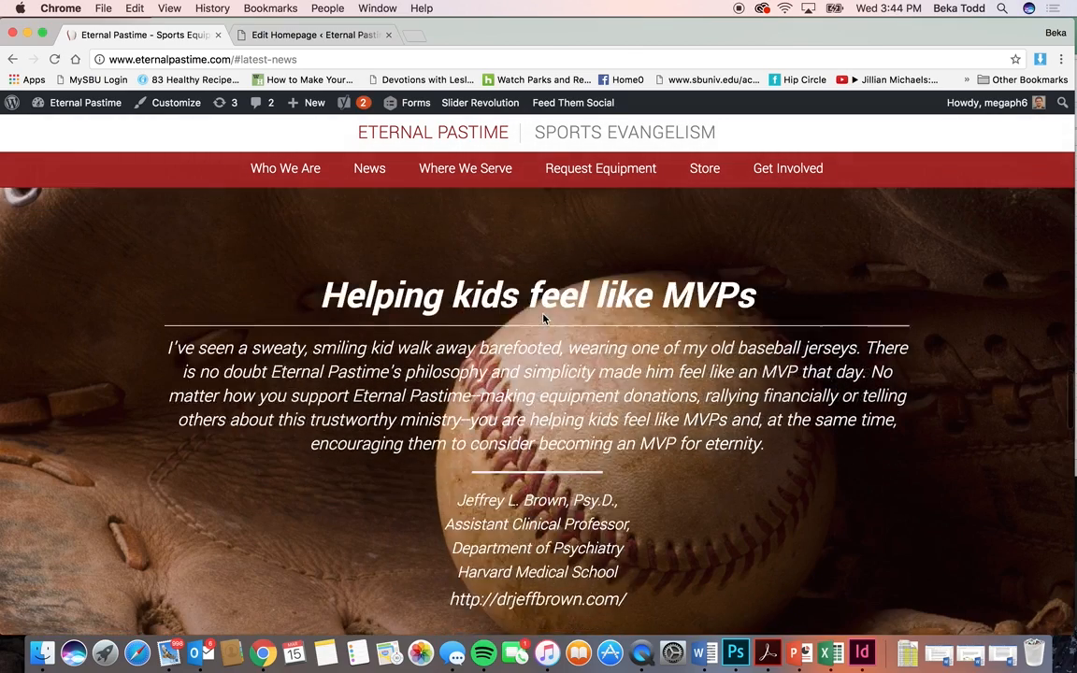
scroll(544, 319, "down", 6)
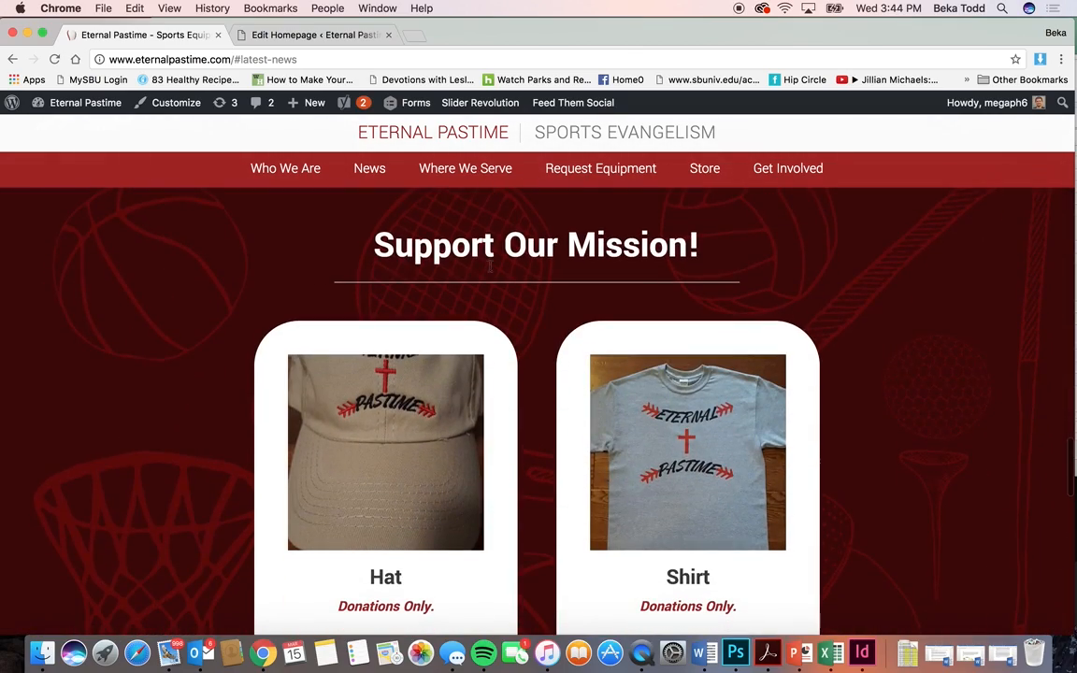
Step: Return from the Testimonial area to the list of all homepage areas and open the Store area for editing
left_click(316, 36)
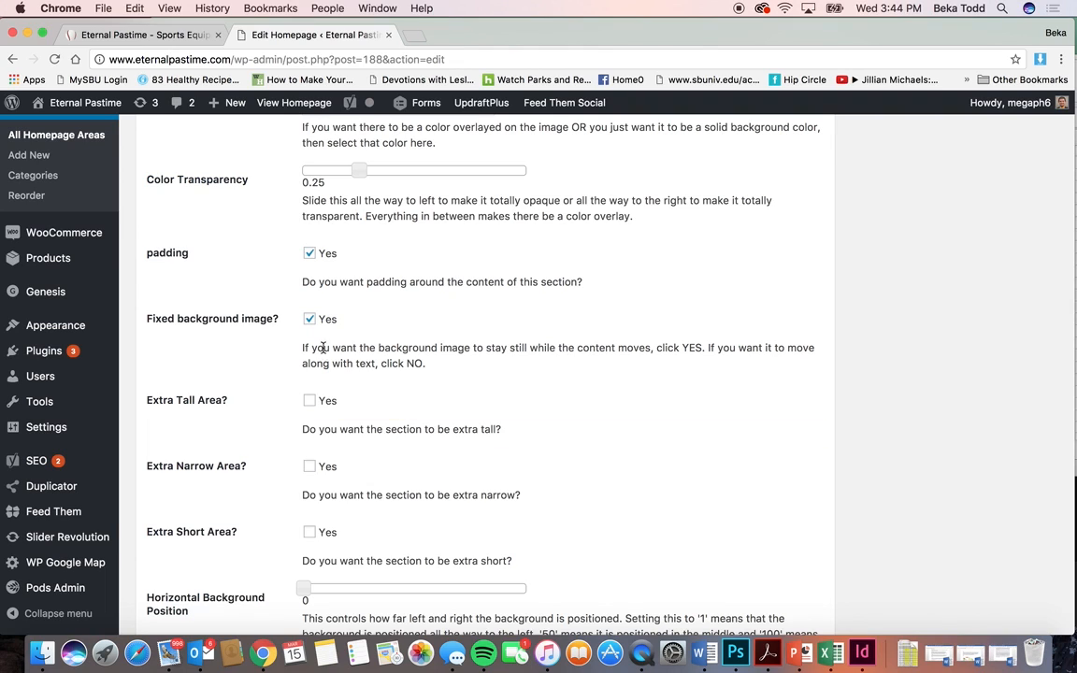
scroll(497, 346, "up", 20)
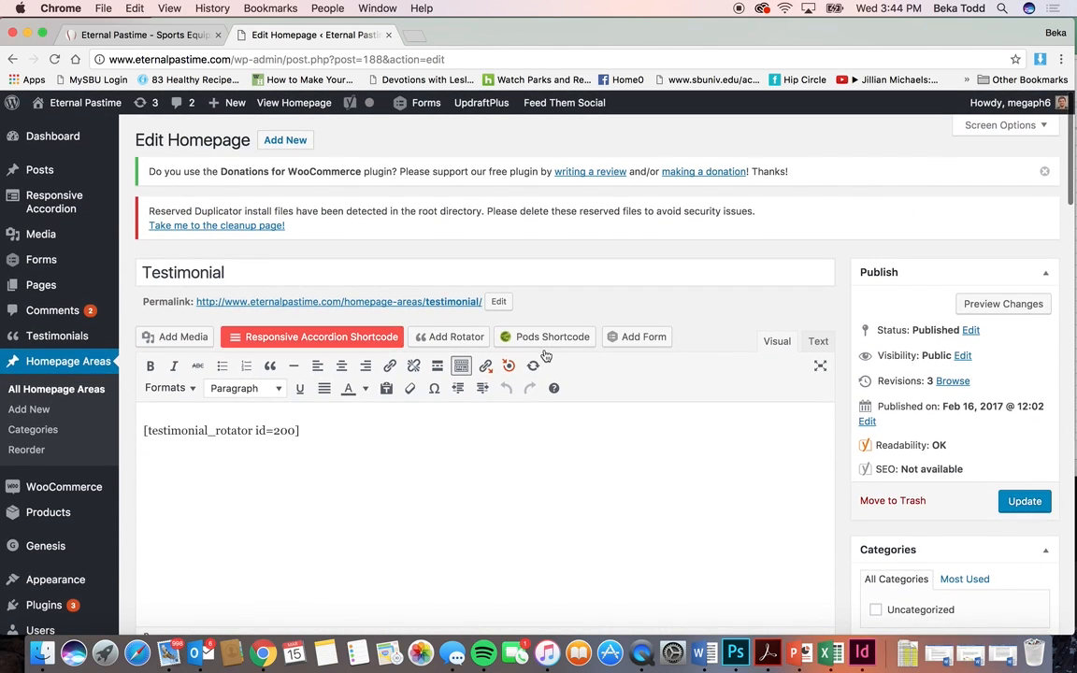
left_click(76, 398)
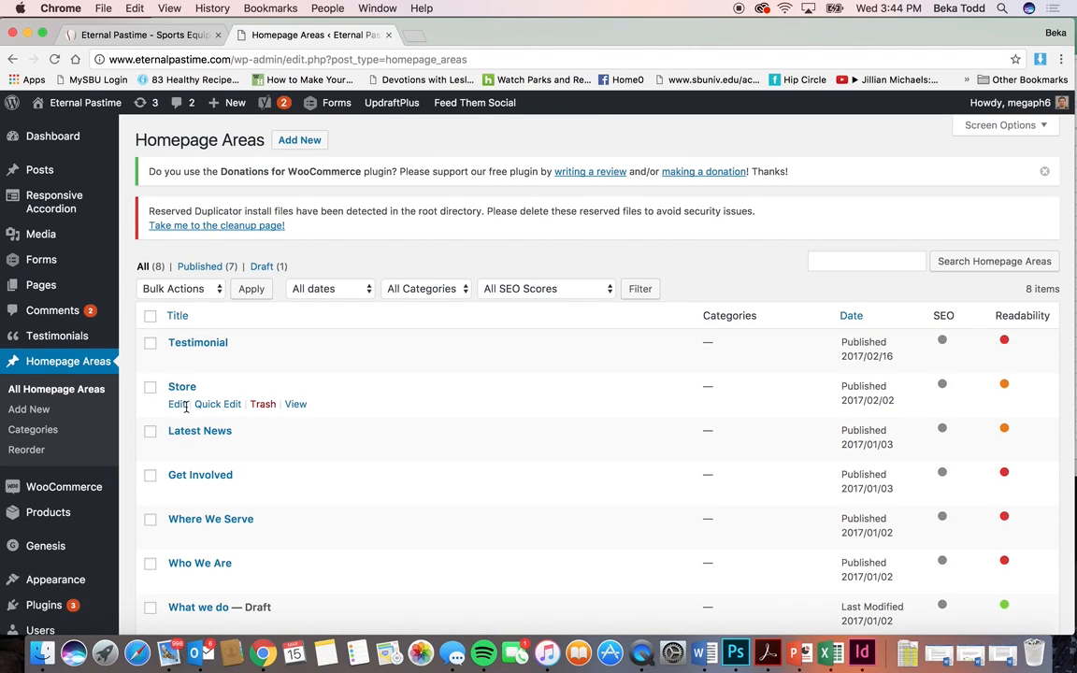
left_click(182, 393)
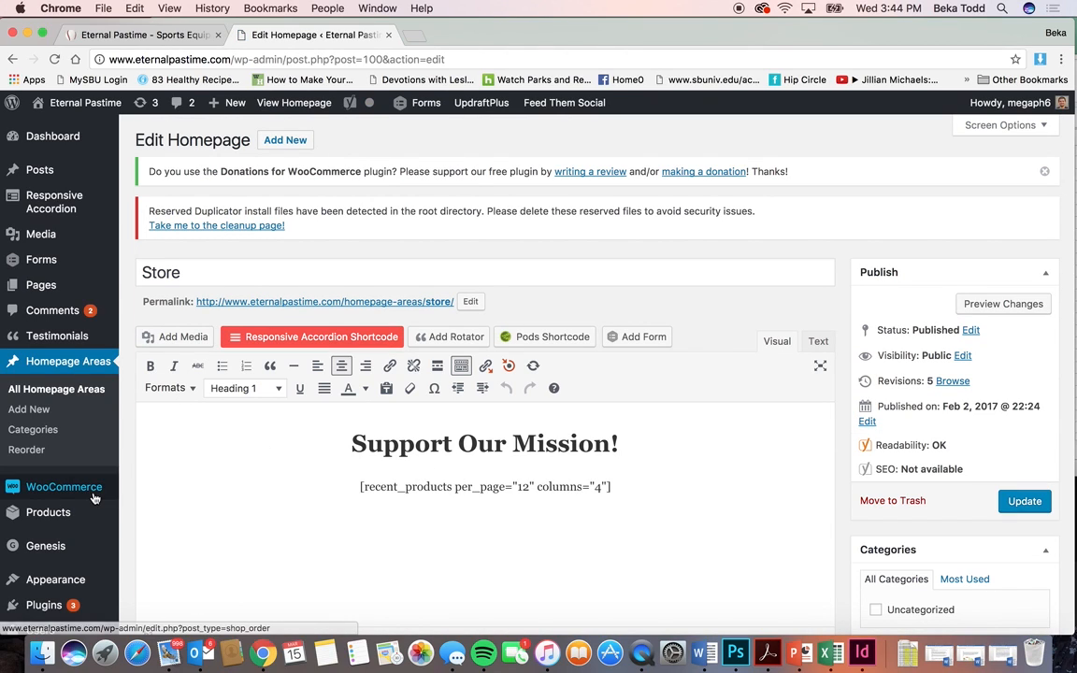
Step: Review the Store area's recent products shortcode and its Background Image, Background Color, Color Transparency, padding and Fixed background image settings
mouse_move(51, 516)
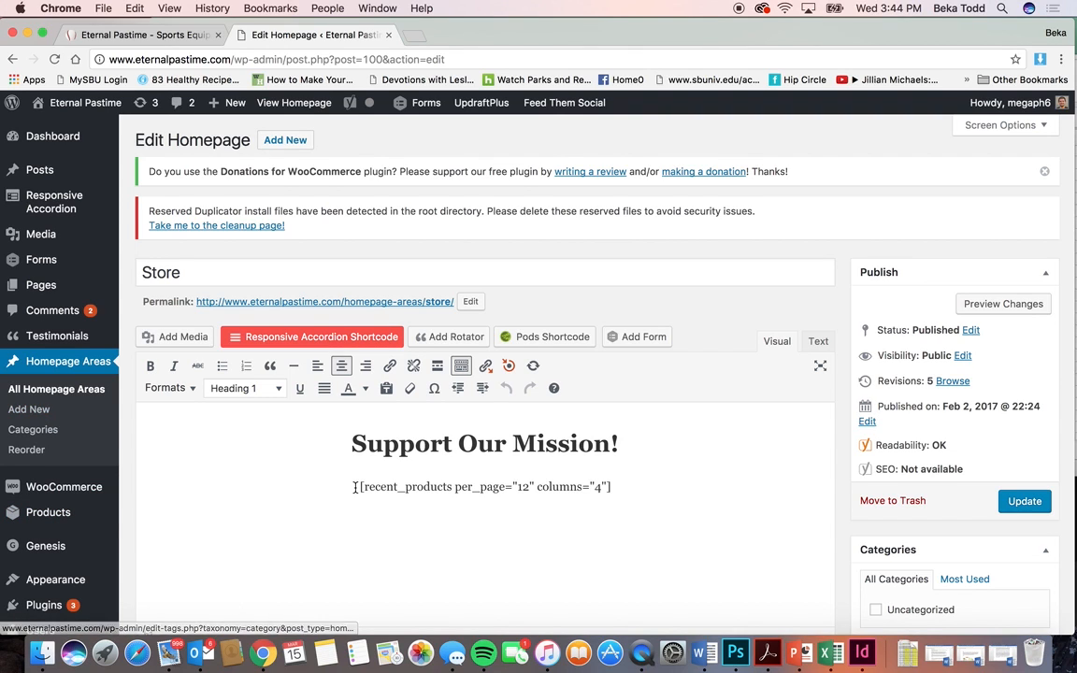
scroll(356, 493, "down", 15)
scroll(356, 493, "down", 5)
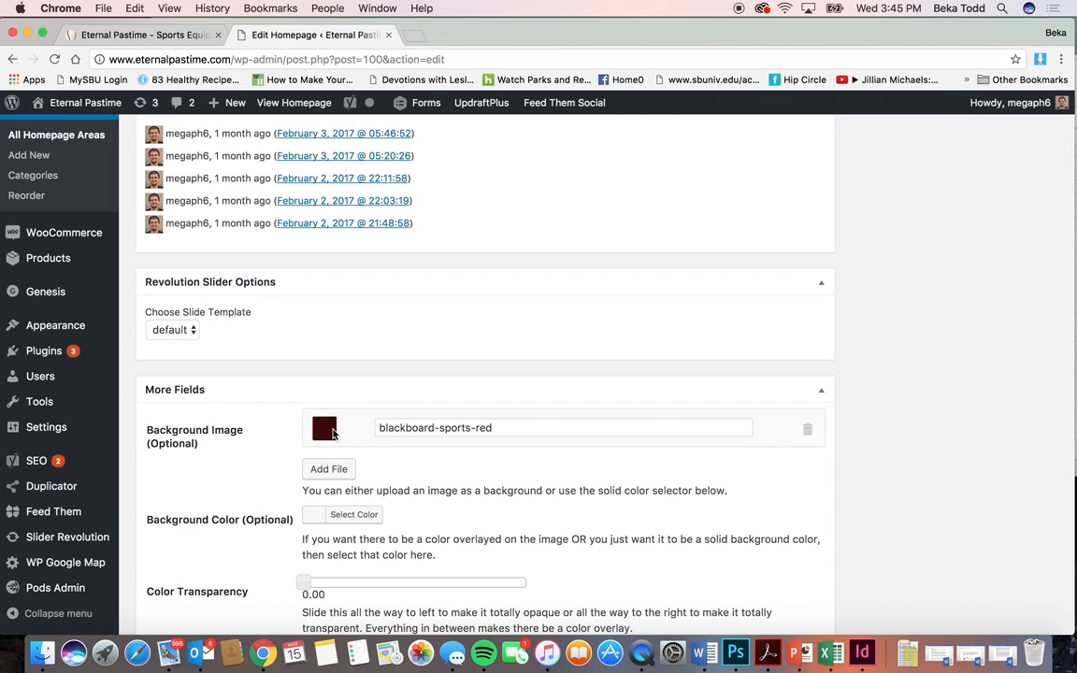
scroll(309, 458, "down", 2)
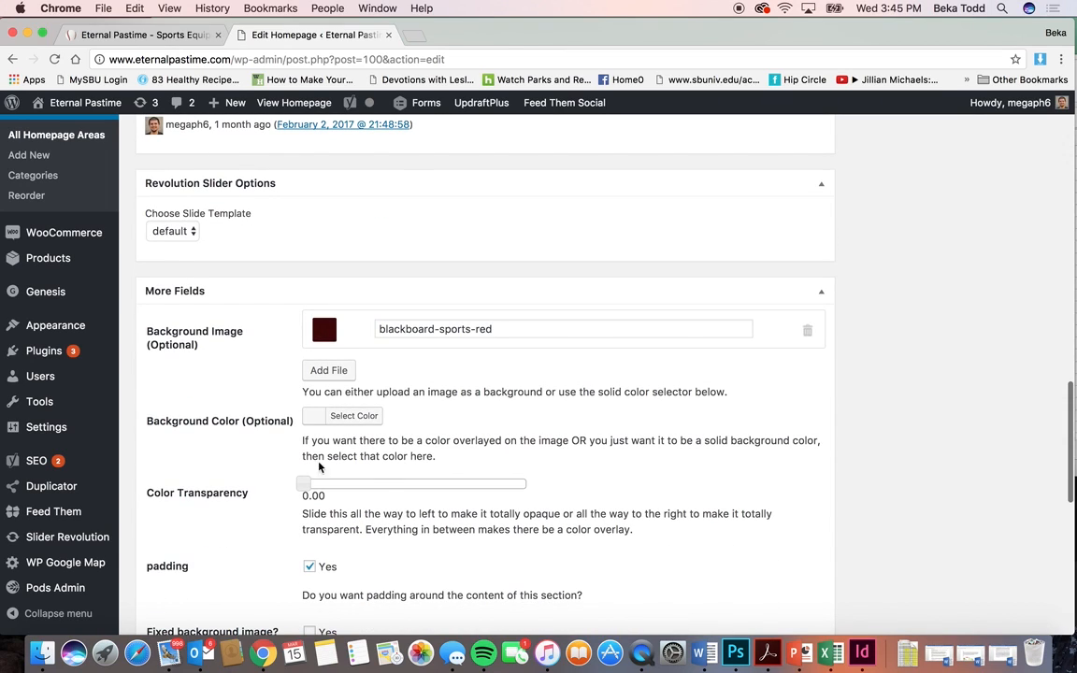
scroll(438, 458, "down", 2)
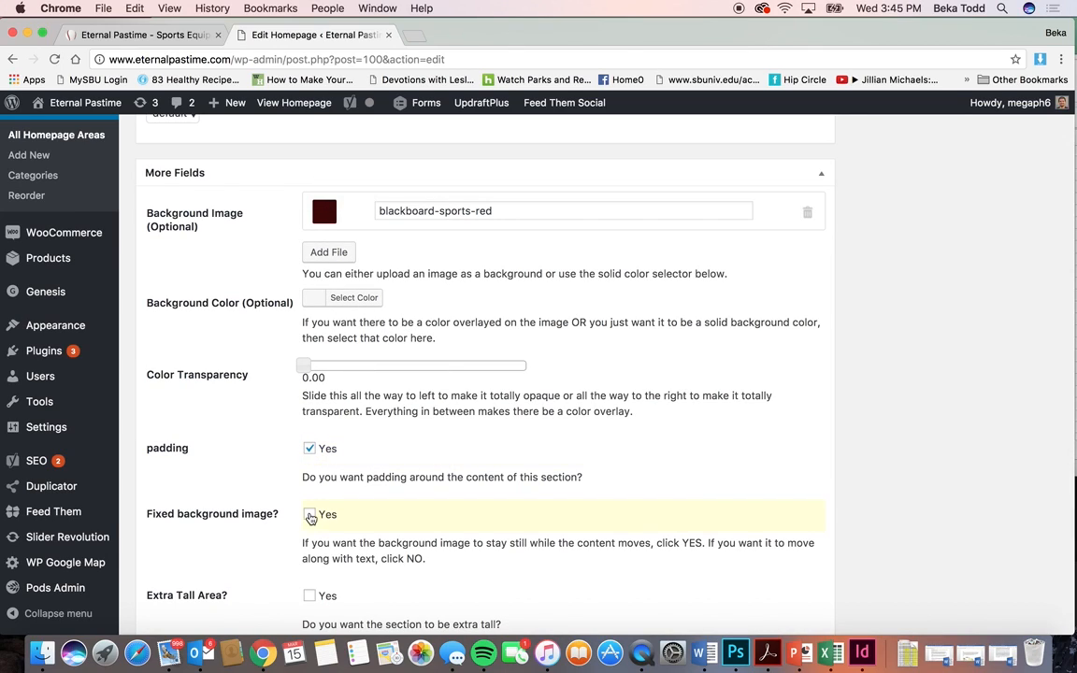
Step: Compare how the Support Our Mission section's background scrolls on the live homepage with the testimonial section's fixed background
key("ctrl+shift+Tab")
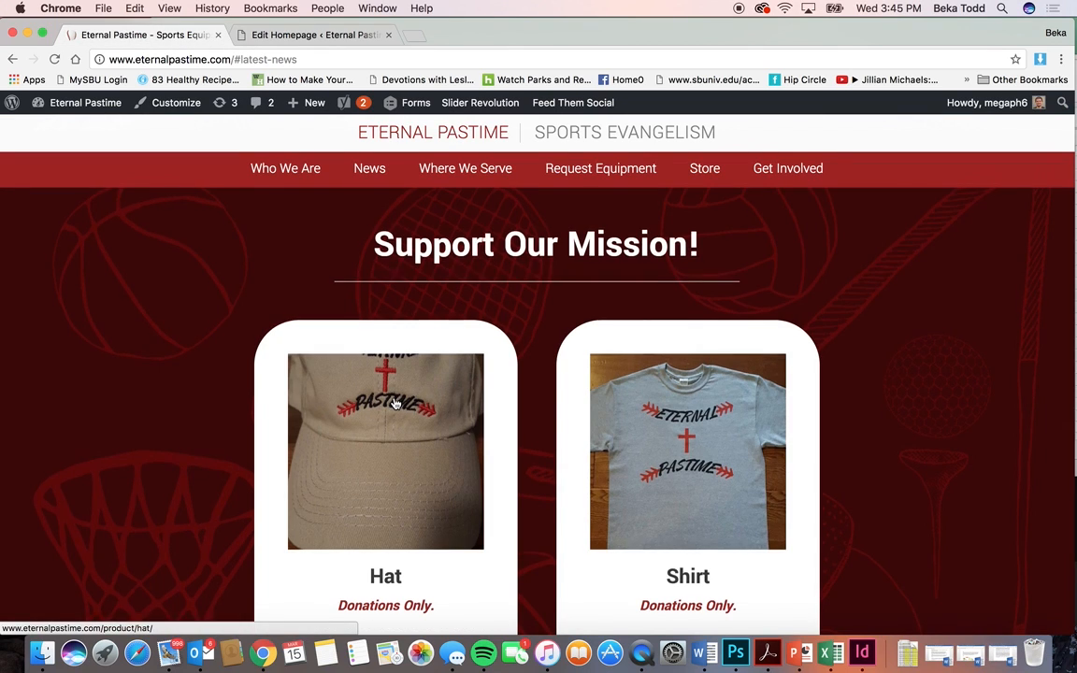
scroll(394, 402, "down", 3)
scroll(395, 402, "up", 3)
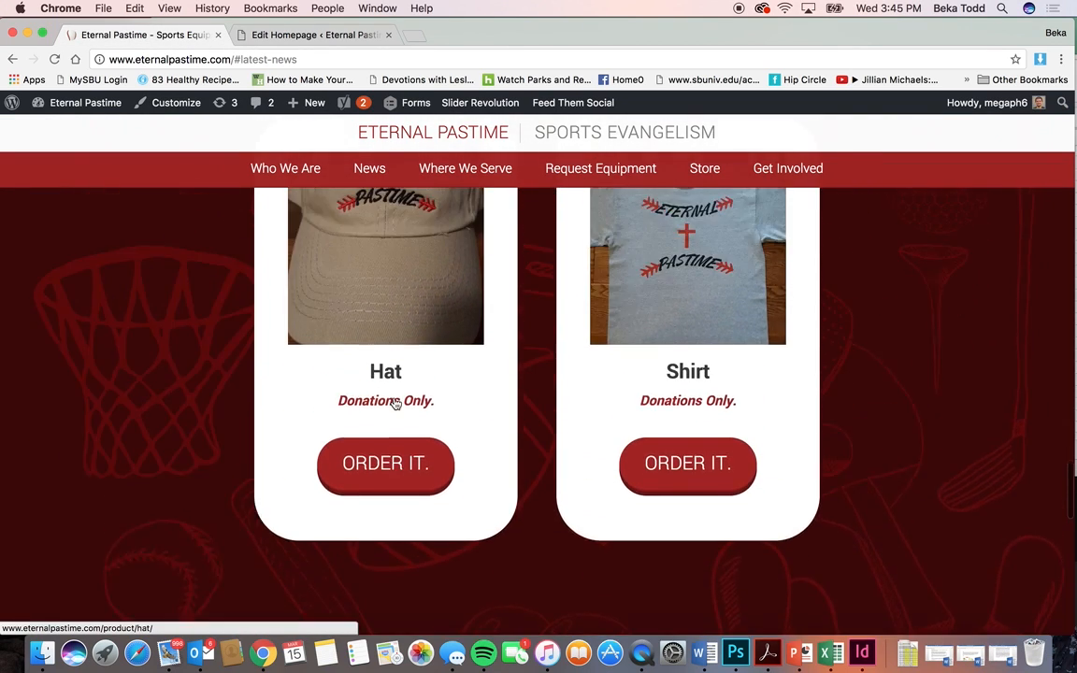
scroll(394, 403, "up", 5)
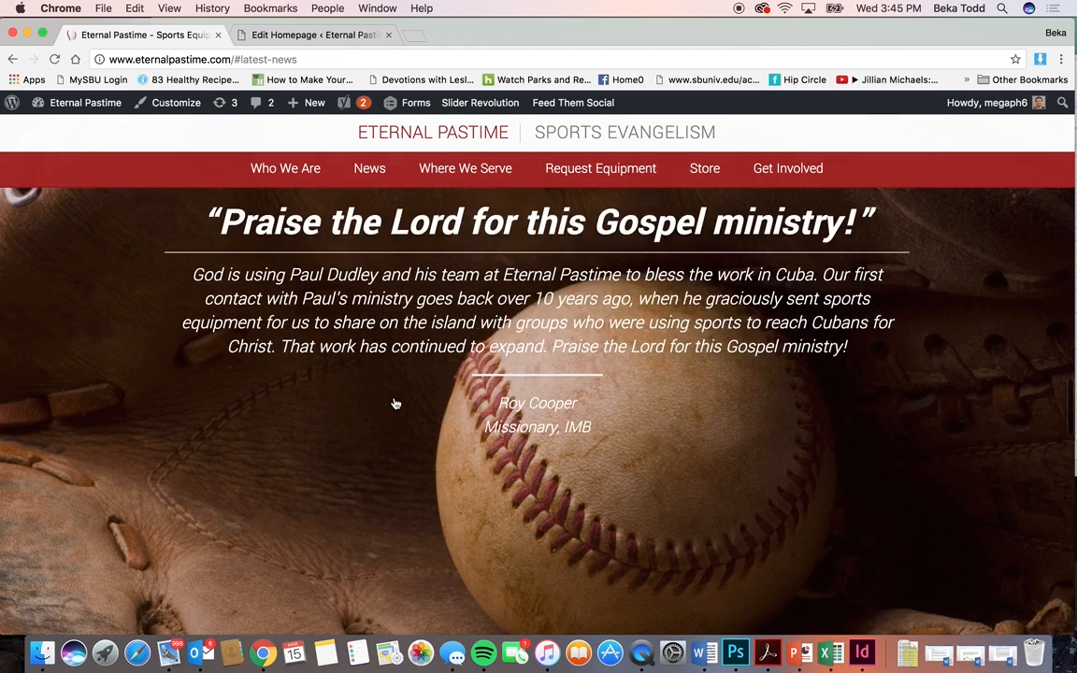
scroll(394, 403, "down", 2)
Step: Return from the Store area to the list of all homepage areas and open the Latest News area for editing
left_click(313, 34)
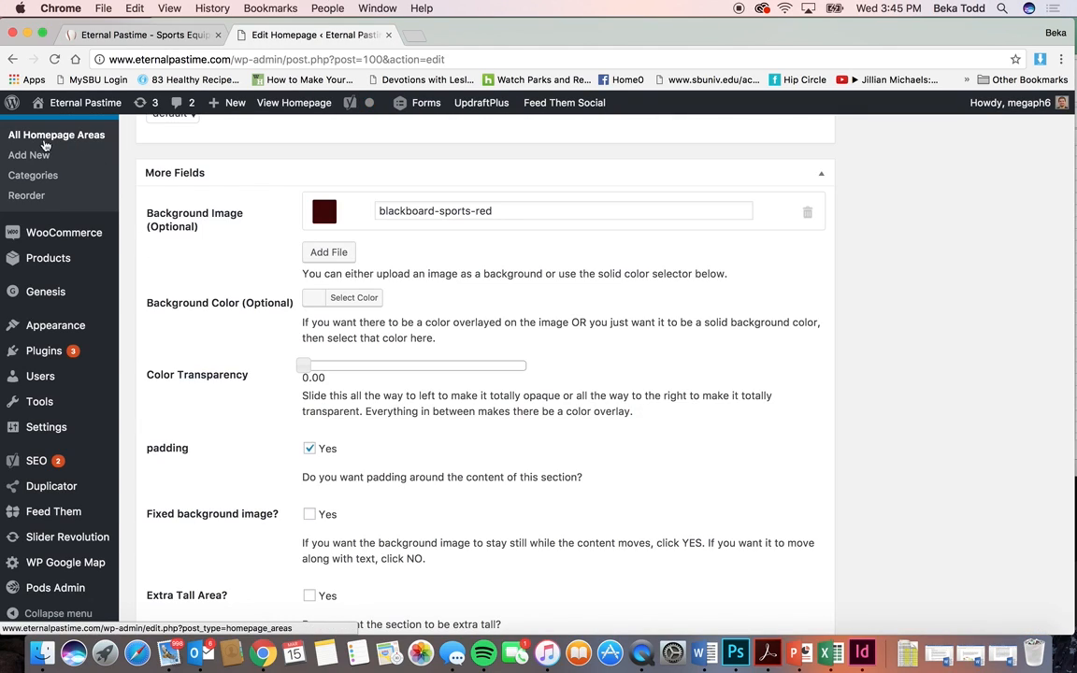
left_click(52, 137)
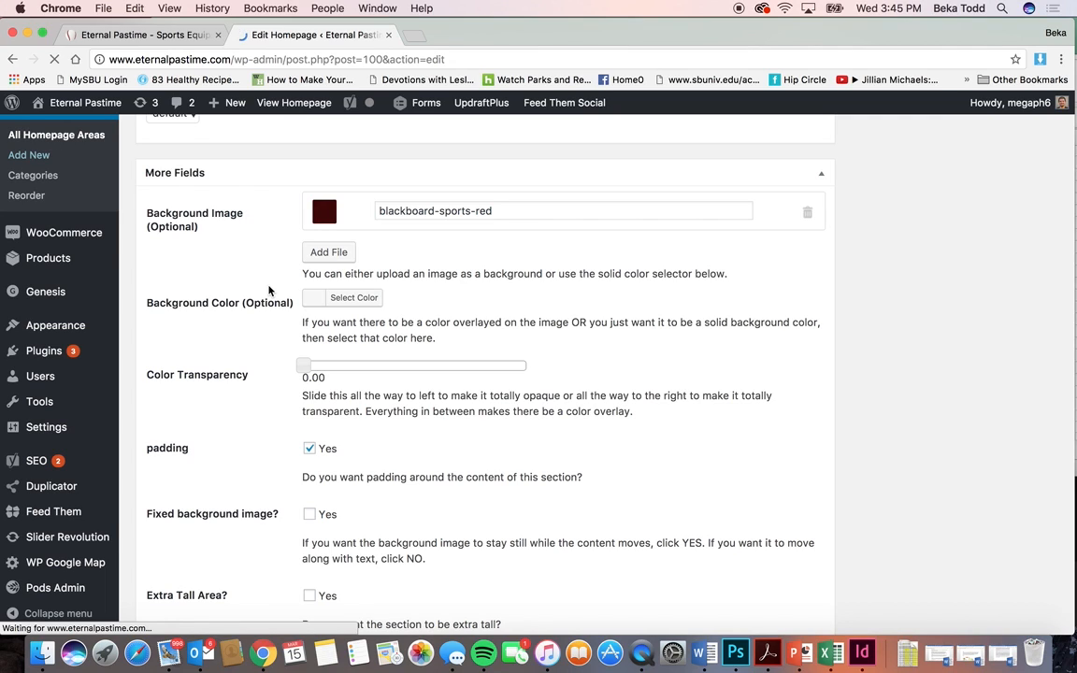
scroll(269, 393, "down", 3)
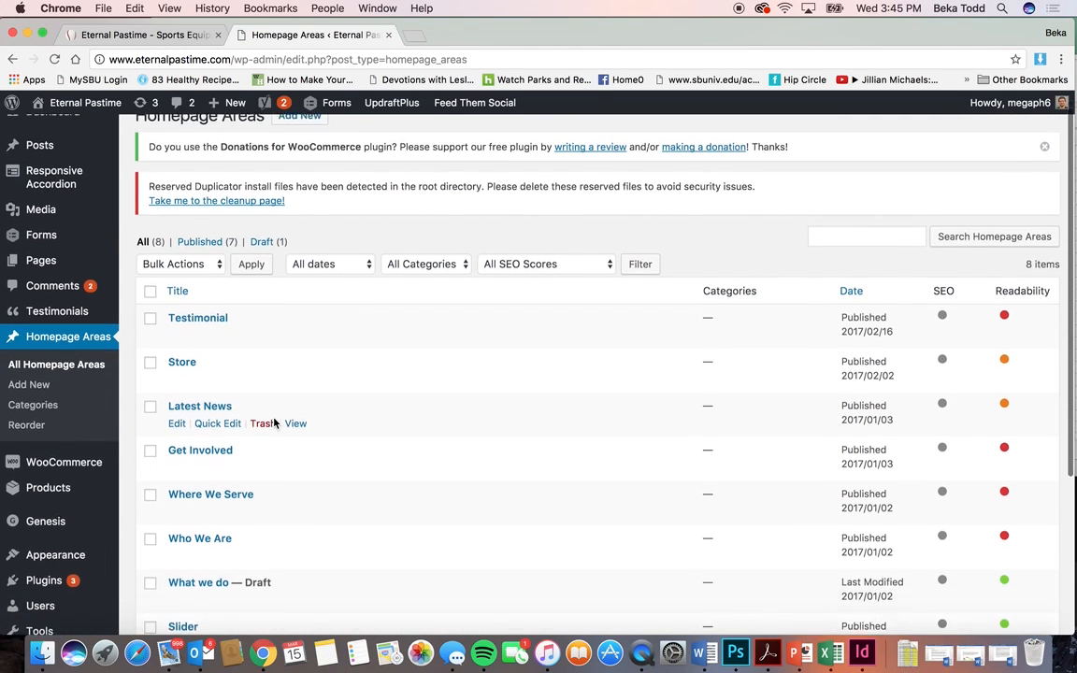
scroll(252, 397, "down", 1)
left_click(217, 361)
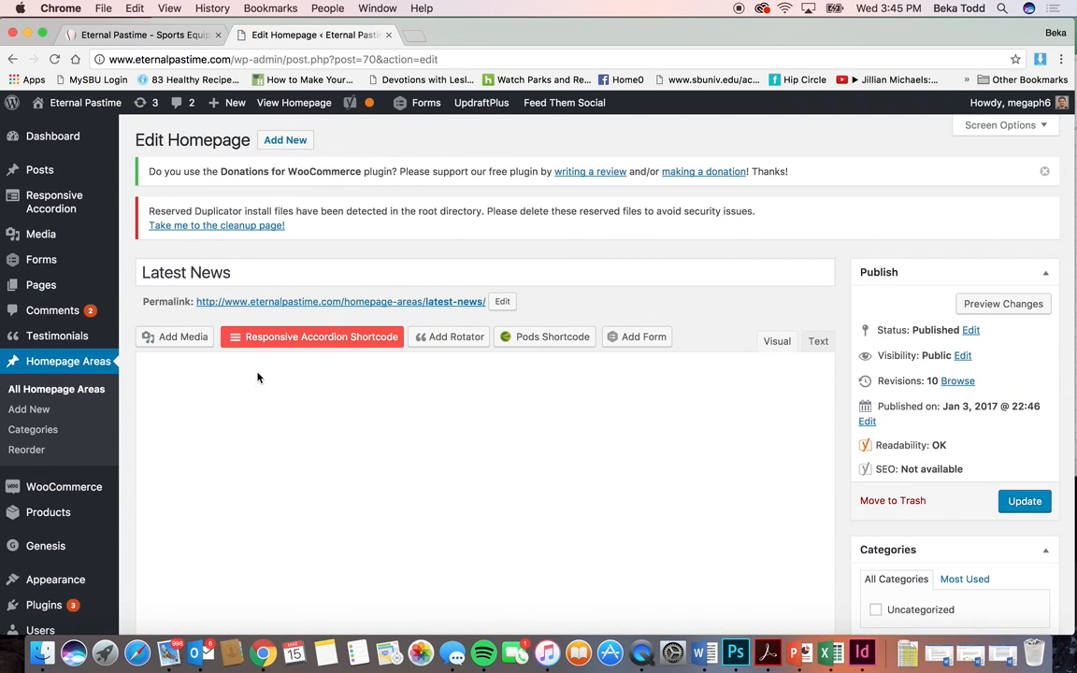
Step: Review the Latest News area's Facebook feed shortcode, Background Image and display settings, and check them against the live site
scroll(241, 525, "down", 5)
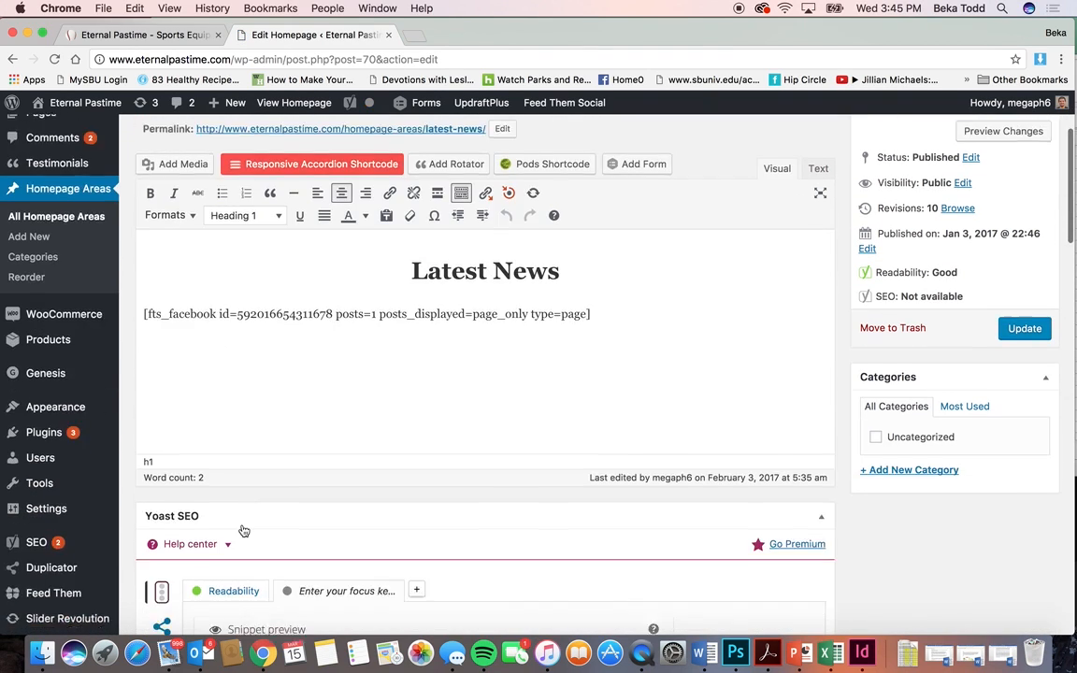
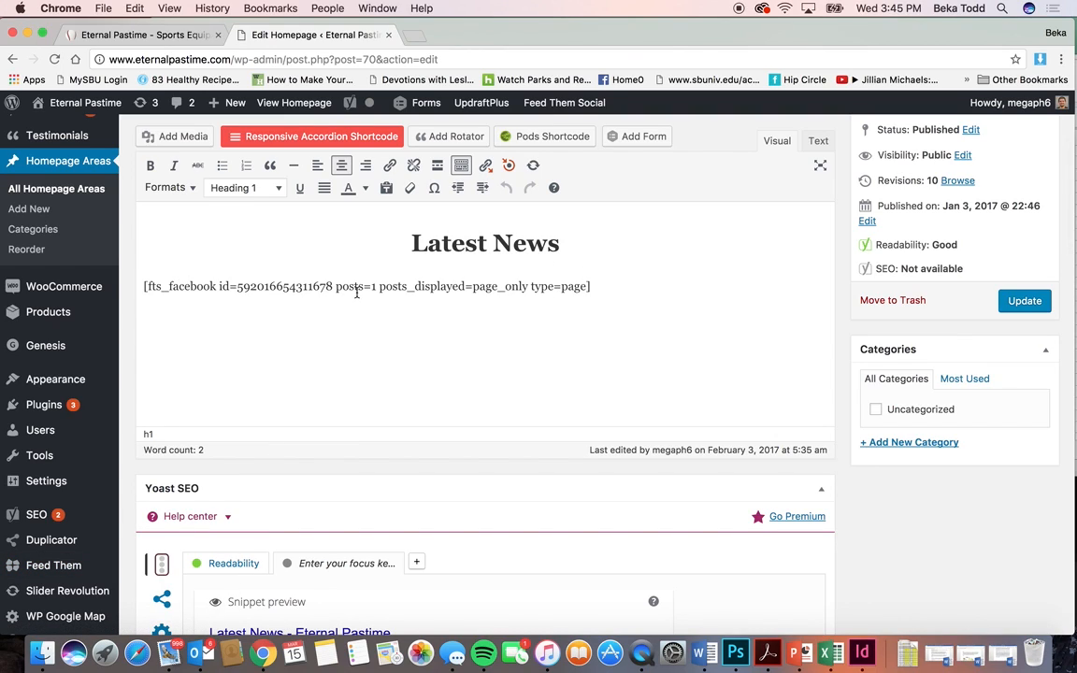
scroll(345, 343, "down", 12)
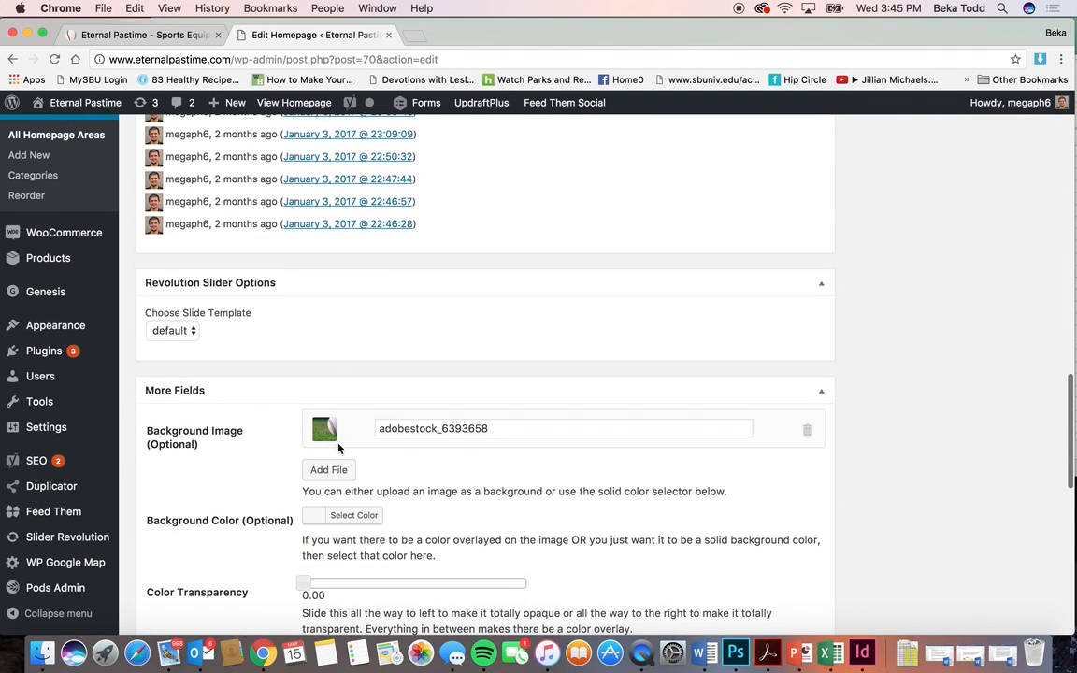
scroll(313, 506, "down", 2)
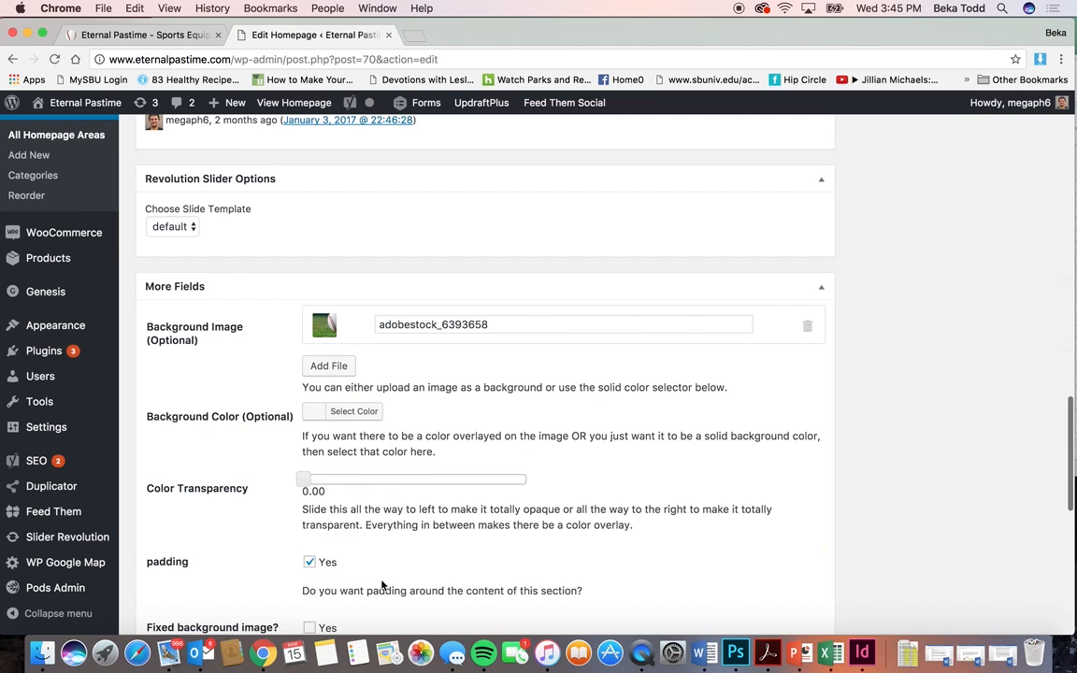
scroll(381, 585, "down", 2)
scroll(419, 446, "up", 15)
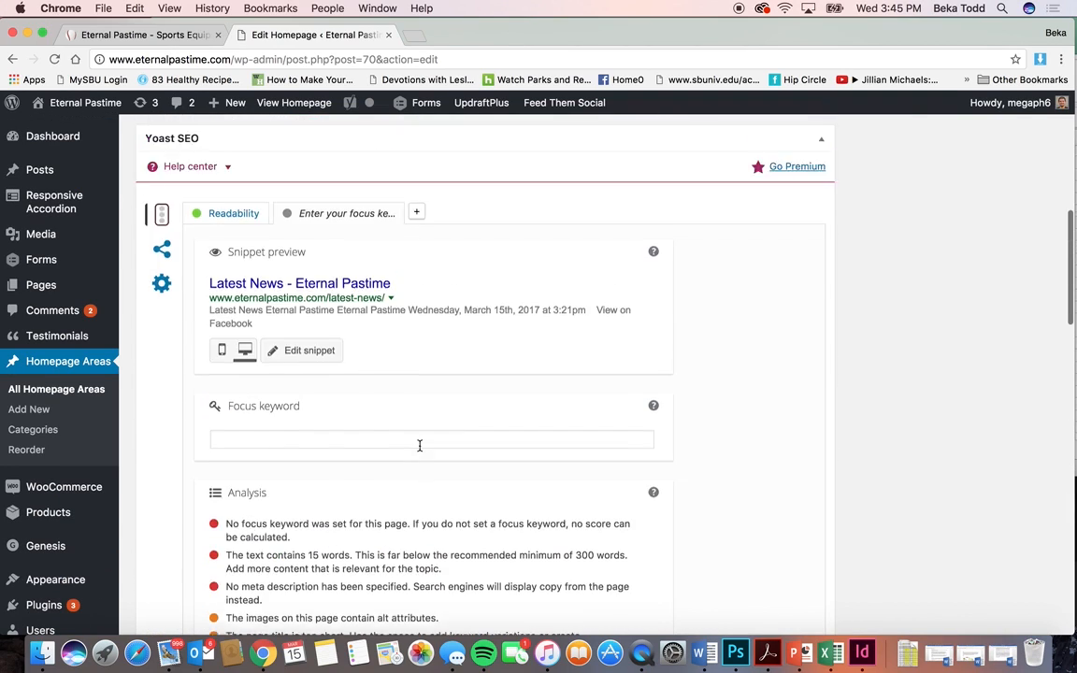
left_click(147, 34)
left_click(241, 35)
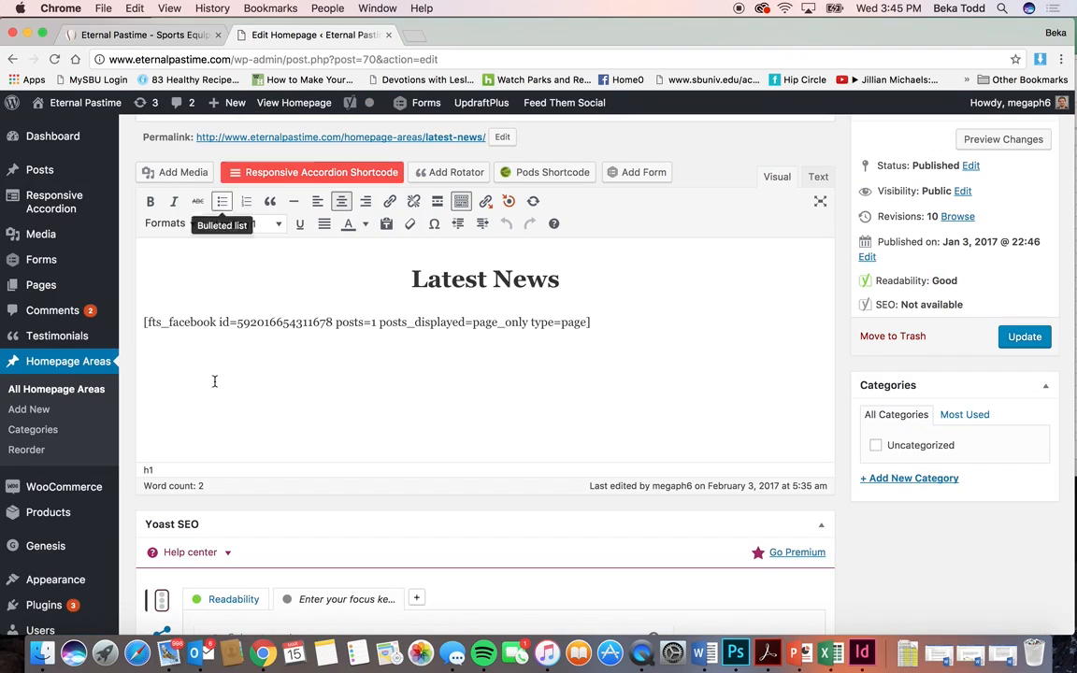
Step: Return from the Latest News area to the list of all homepage areas and open the Get Involved area for editing
scroll(214, 393, "down", 4)
left_click(73, 232)
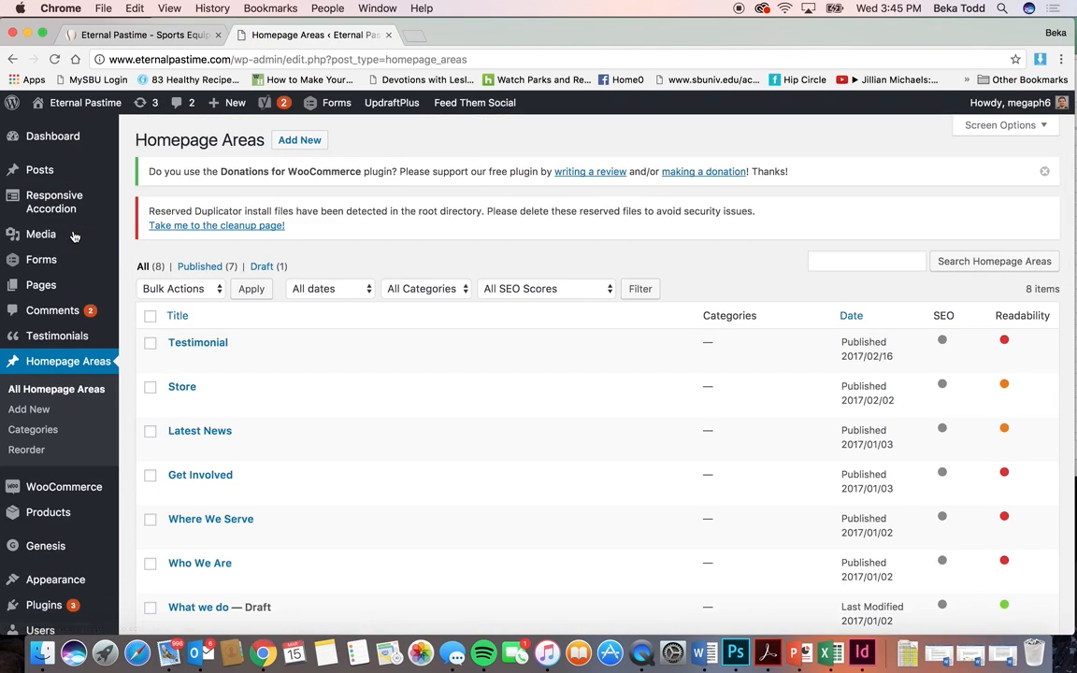
scroll(189, 361, "down", 3)
scroll(190, 361, "down", 1)
left_click(190, 365)
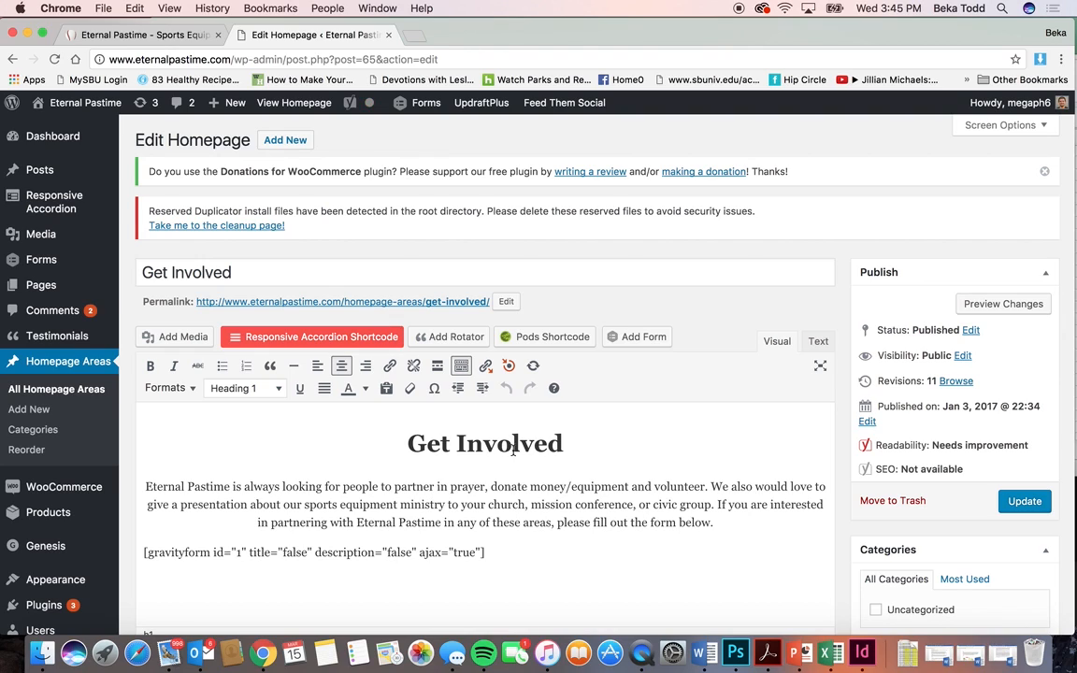
Step: Review the Get Involved area's text and gravityform shortcode, and compare them with the Get Involved form on the live homepage
scroll(497, 427, "down", 2)
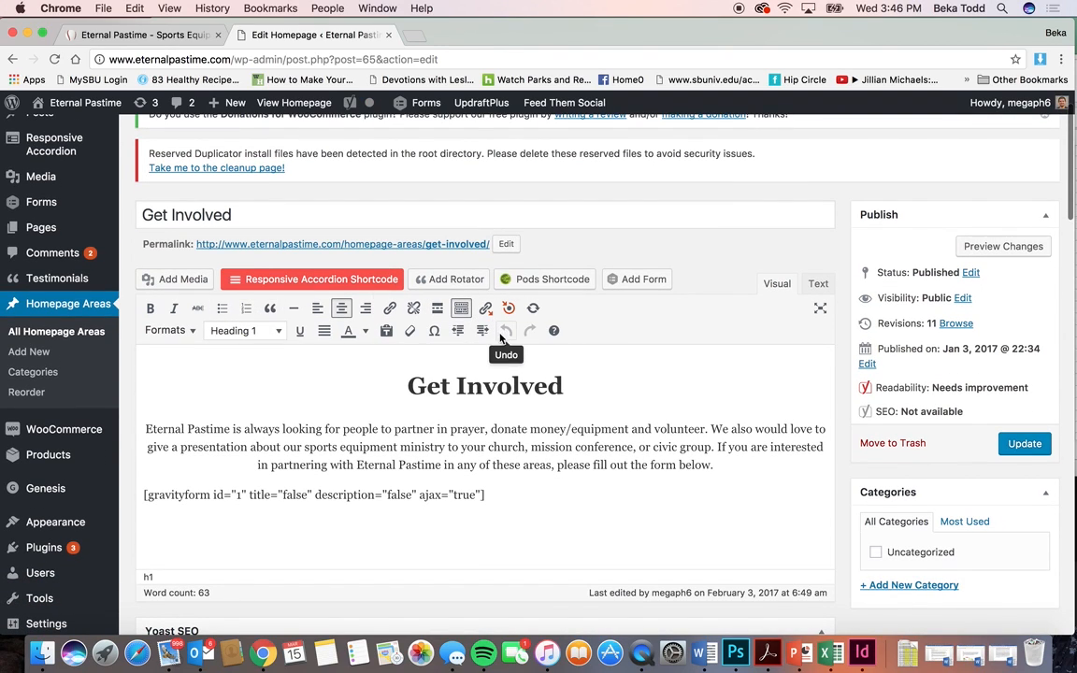
left_click(468, 383)
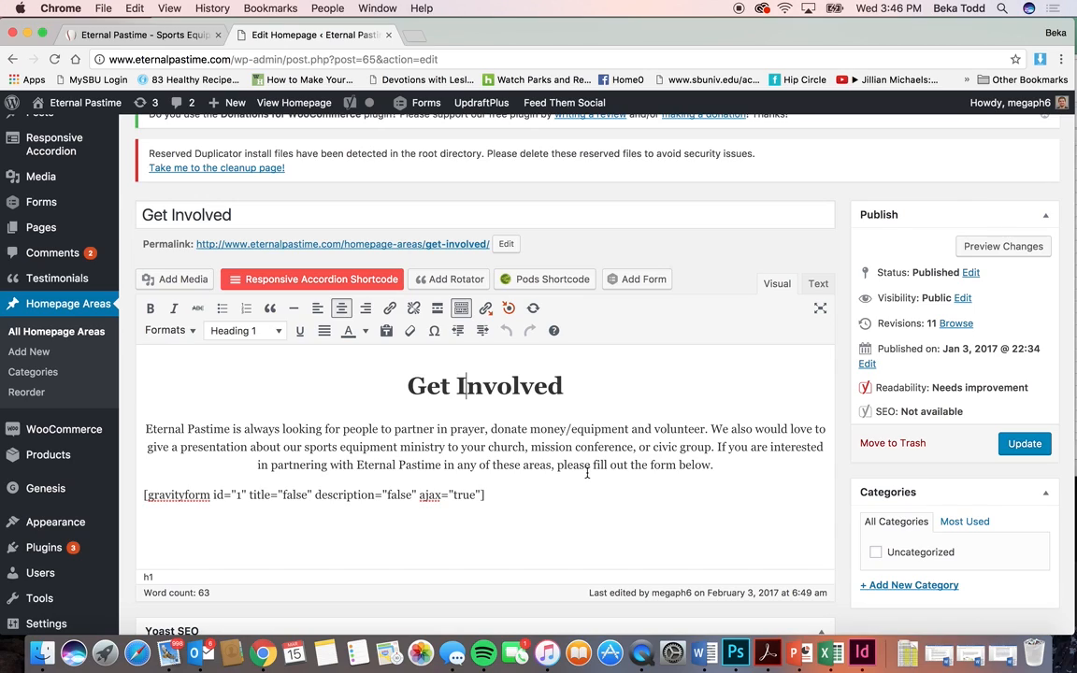
left_click(496, 496)
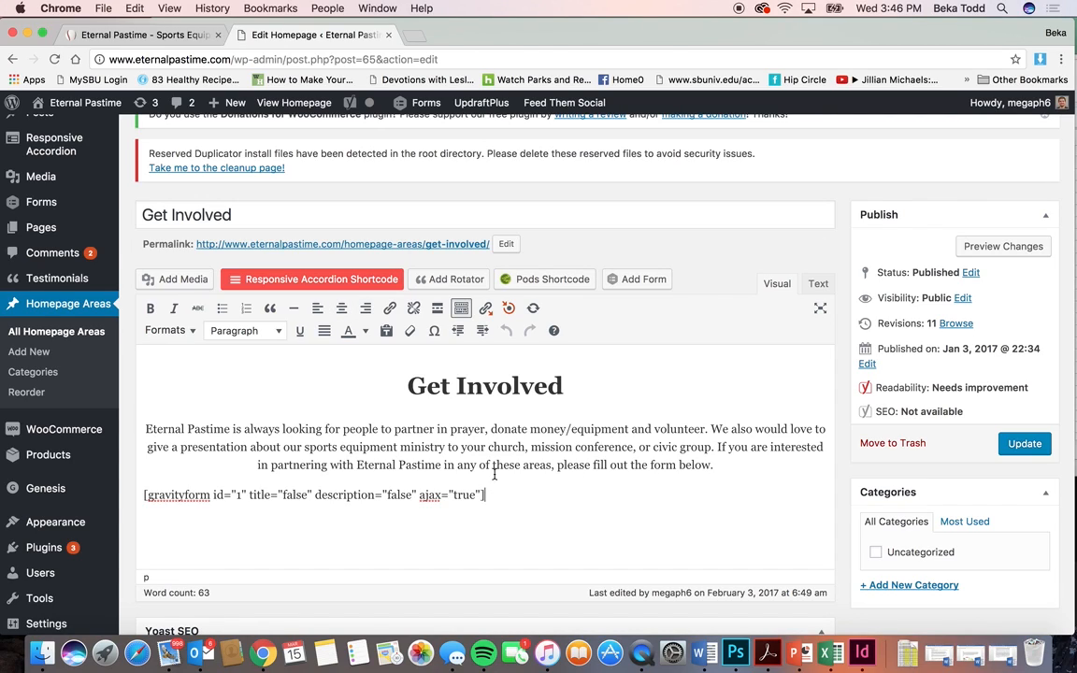
left_click(134, 35)
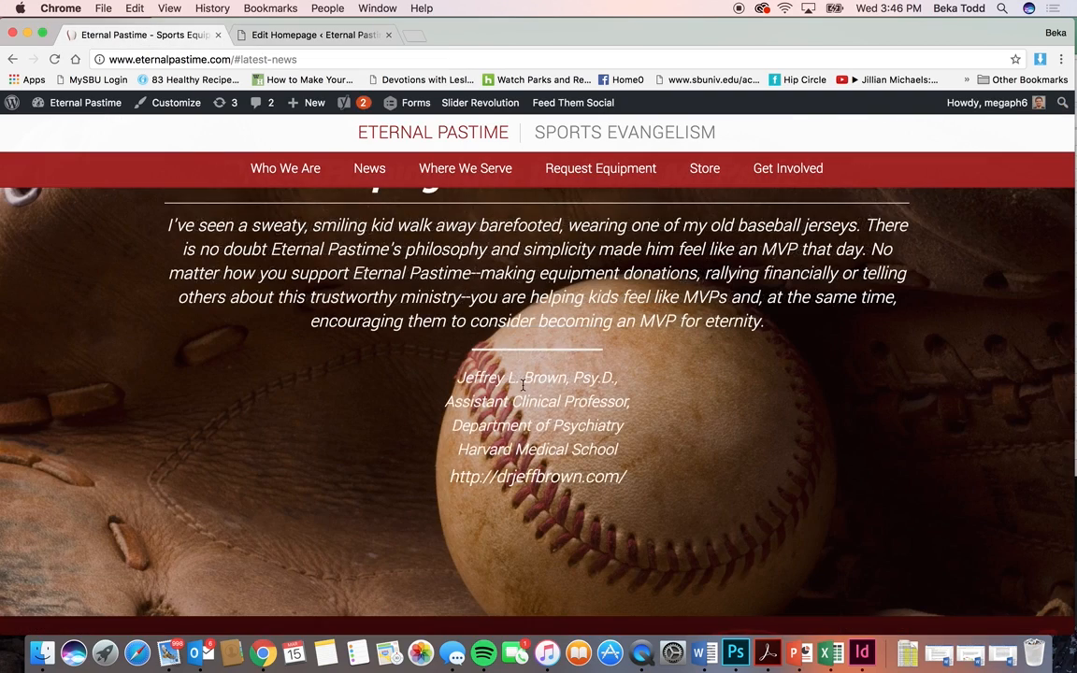
scroll(524, 391, "down", 15)
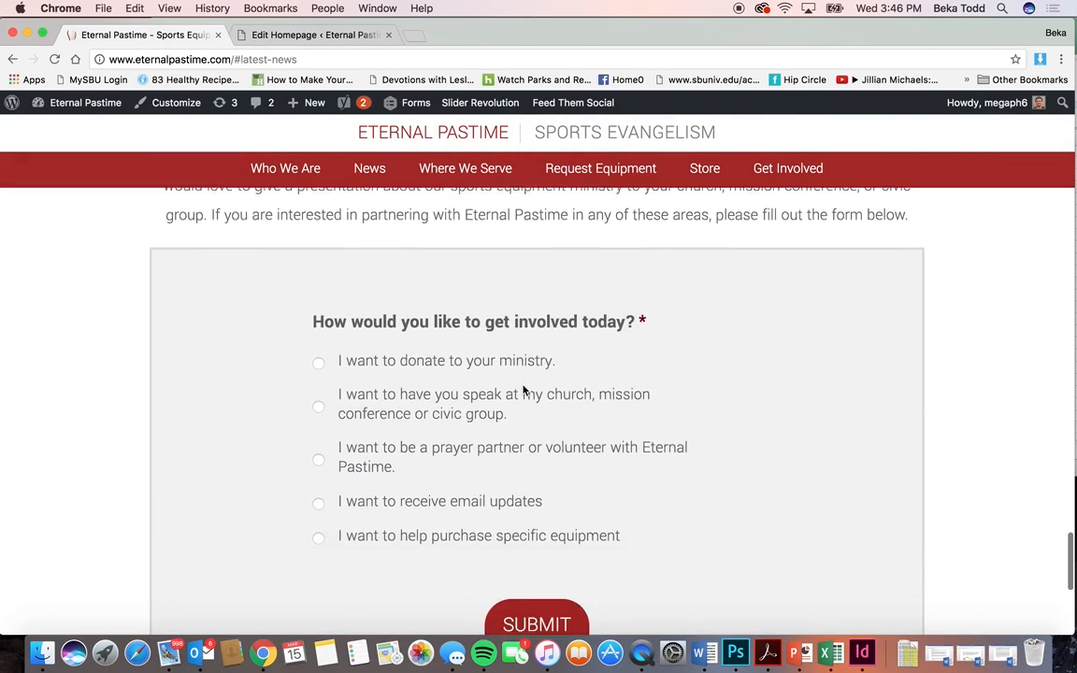
scroll(532, 312, "up", 3)
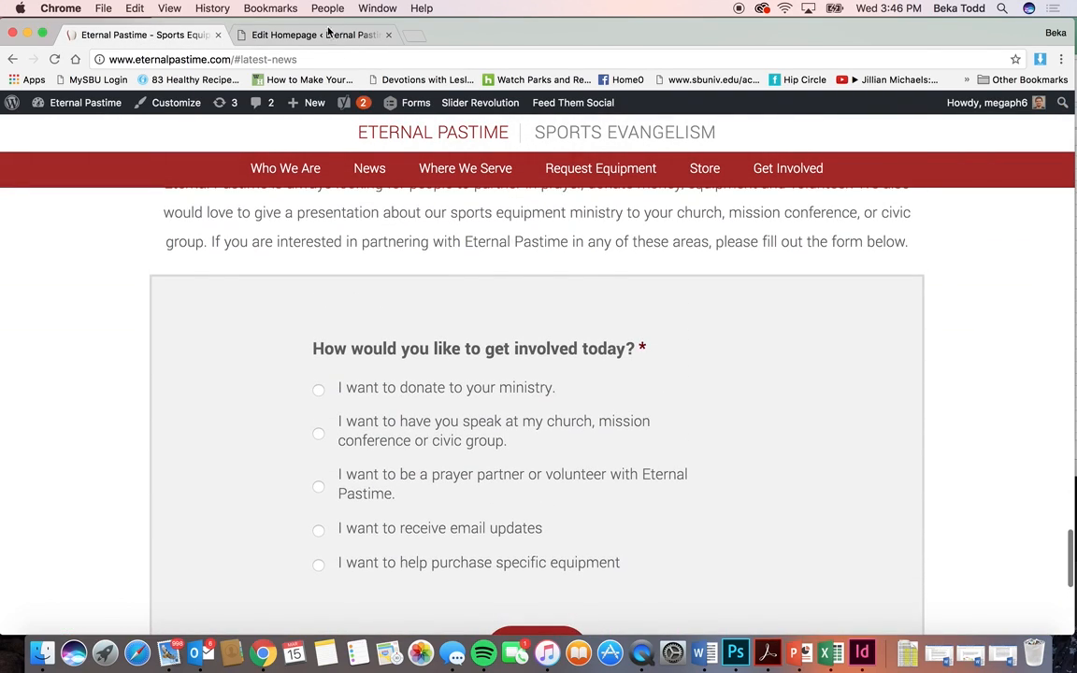
Step: Insert the Request Equipment form into the Get Involved content without form title and description, and delete the inserted shortcode again
left_click(313, 35)
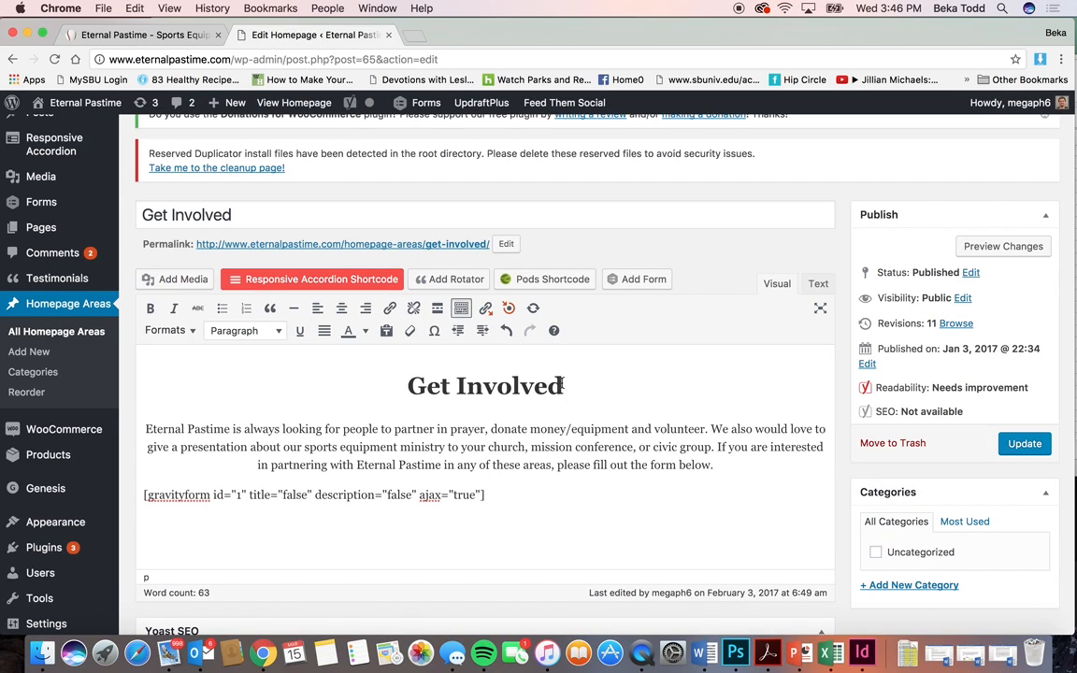
left_click(640, 282)
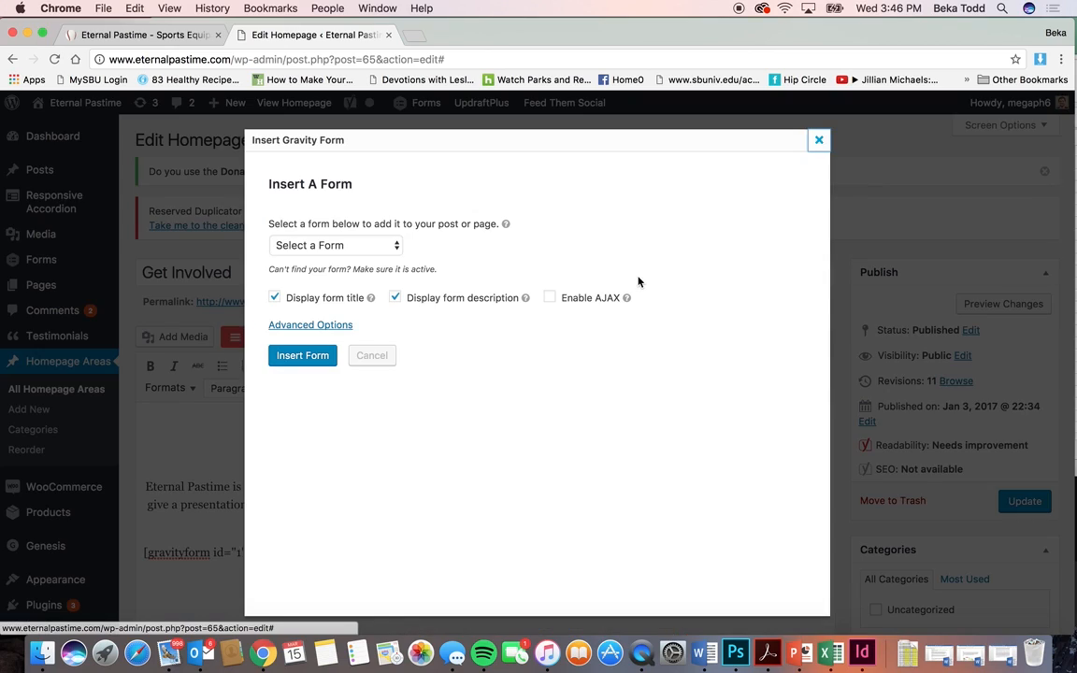
left_click(385, 244)
left_click(374, 217)
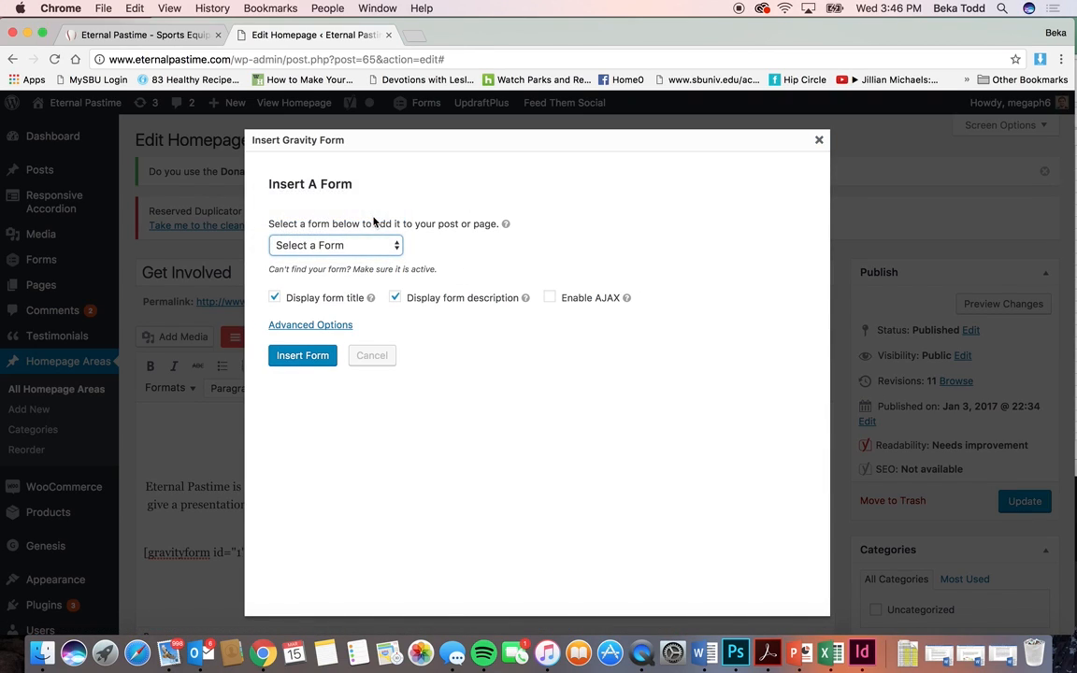
left_click(275, 298)
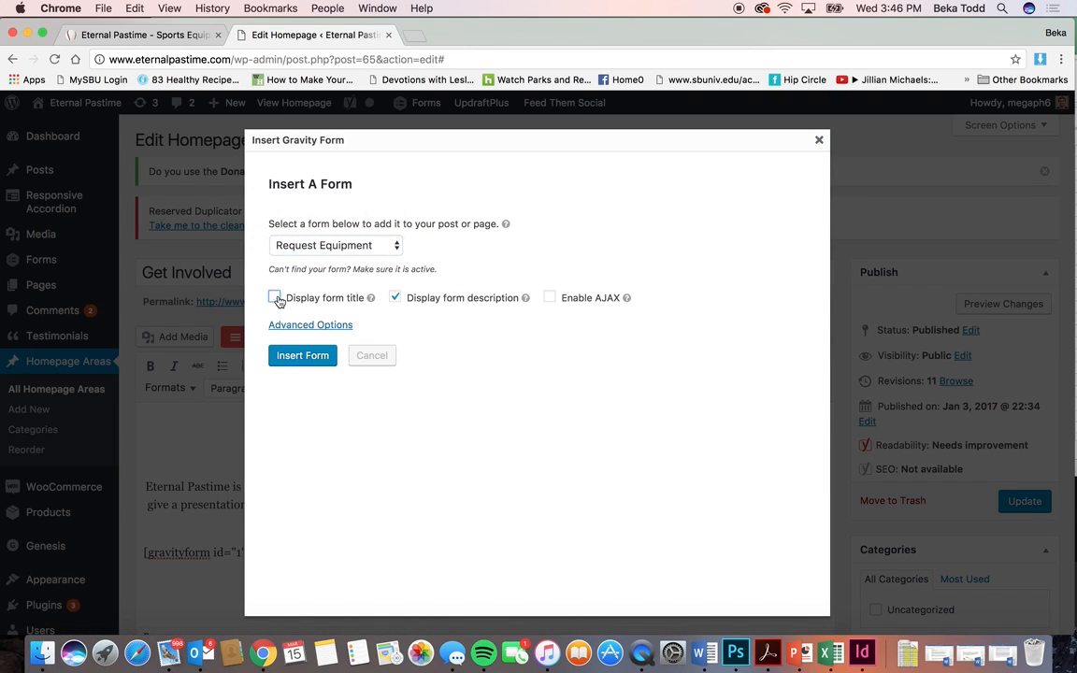
left_click(396, 297)
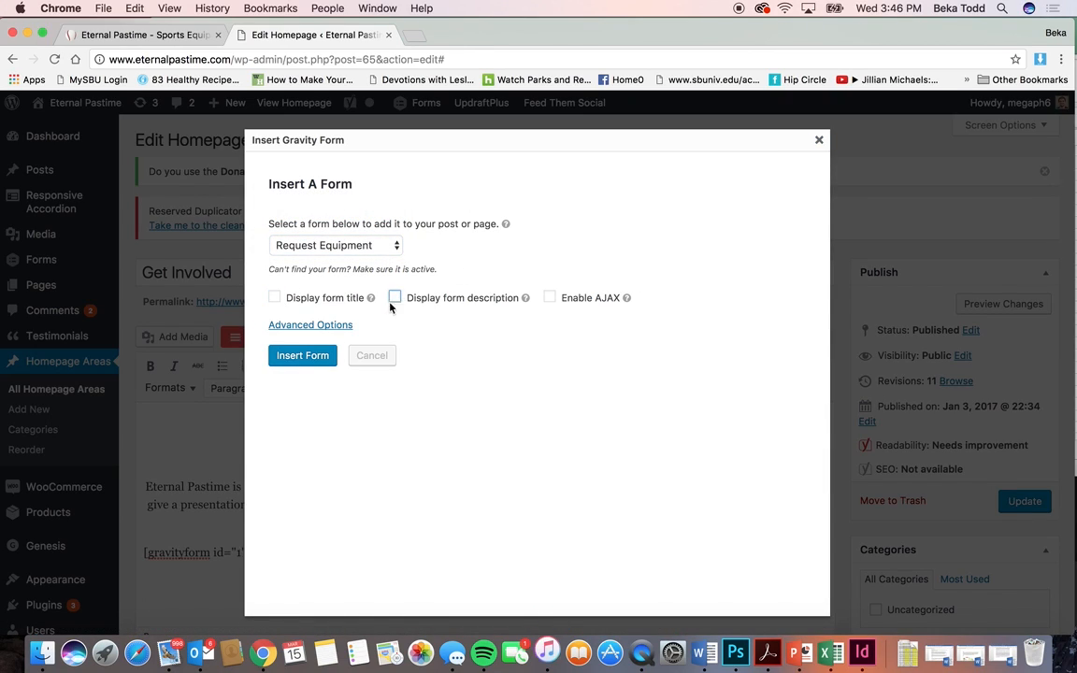
left_click(301, 357)
left_click_drag(433, 579, 142, 582)
key("BackSpace")
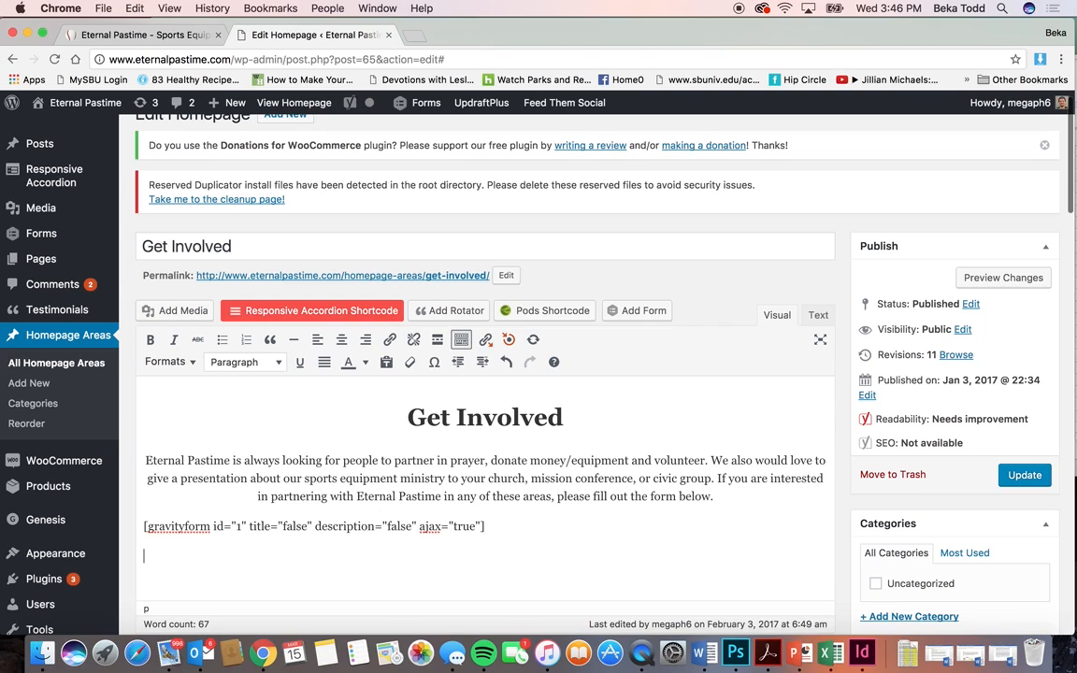
Step: Leave the Get Involved area without saving and open the Who We Are area from the list of homepage areas
left_click(73, 363)
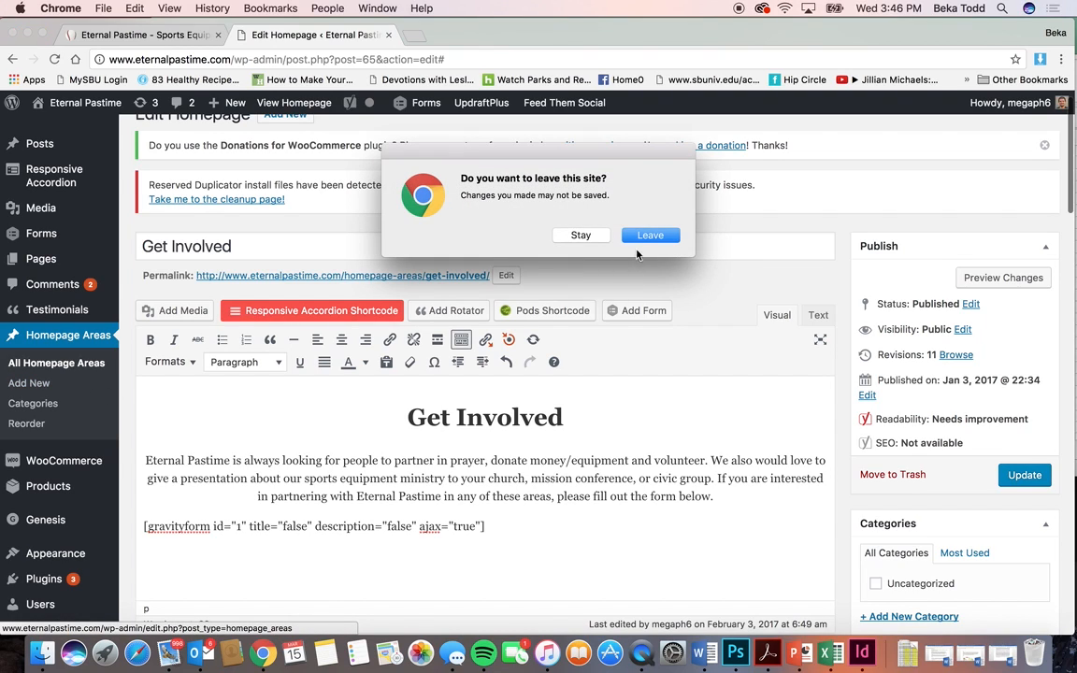
left_click(645, 234)
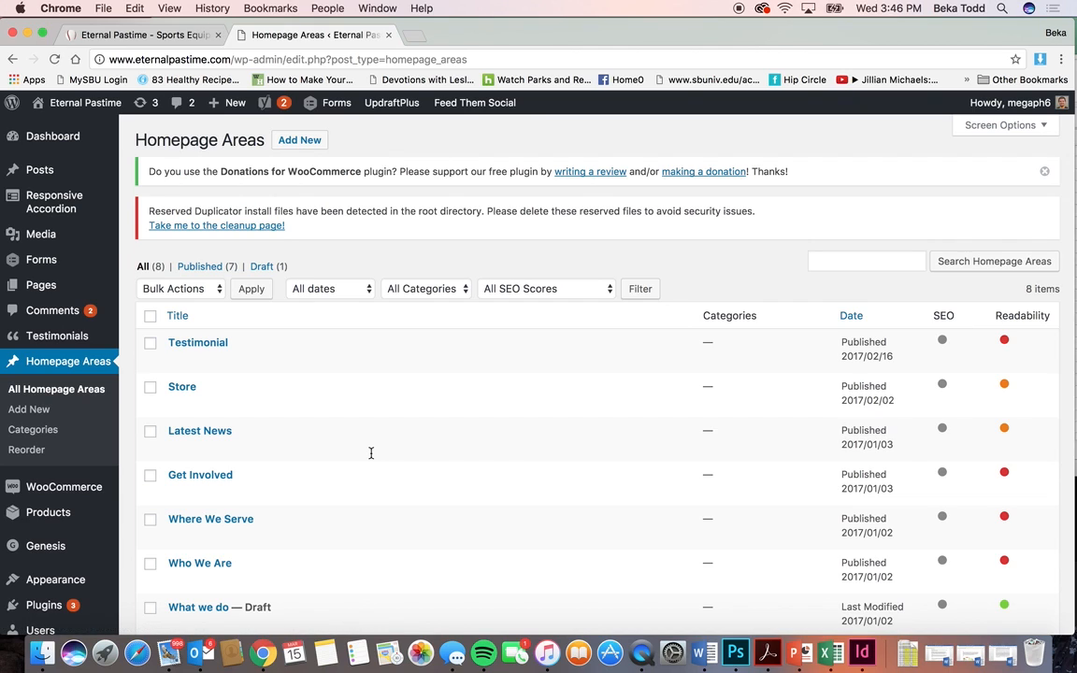
scroll(370, 452, "down", 3)
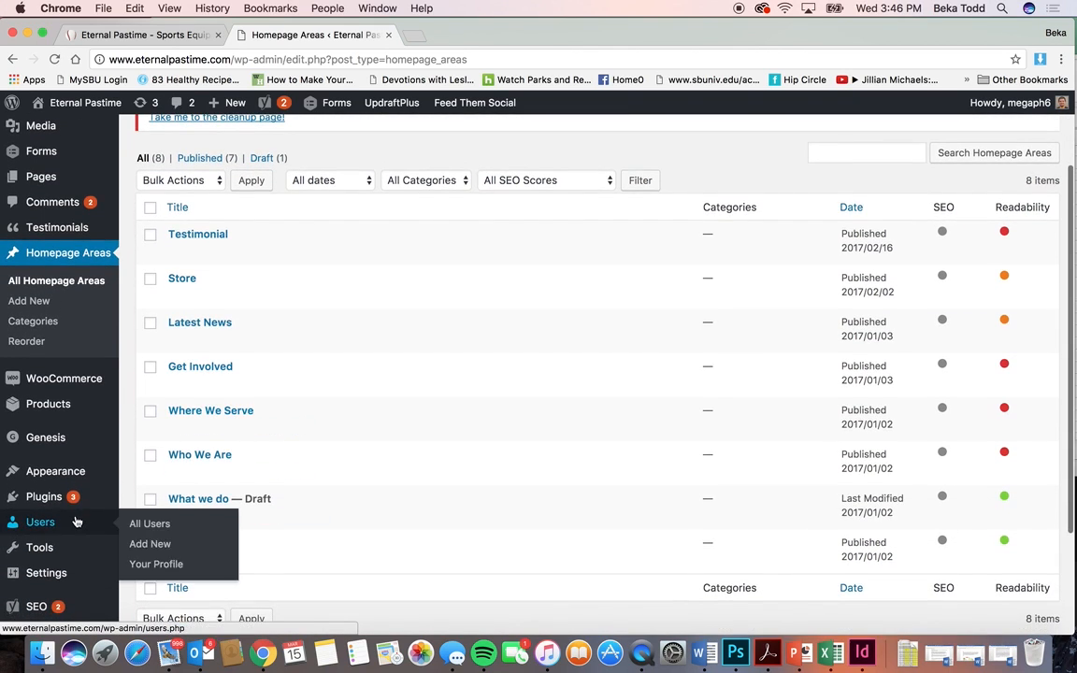
scroll(74, 514, "down", 3)
mouse_move(56, 561)
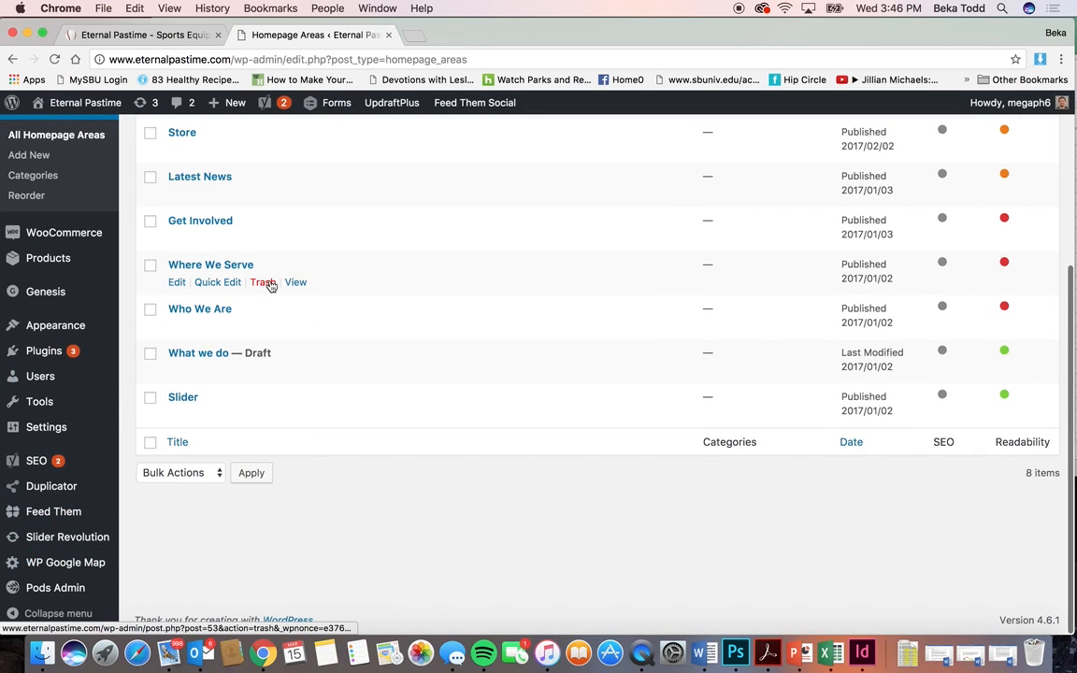
left_click(224, 310)
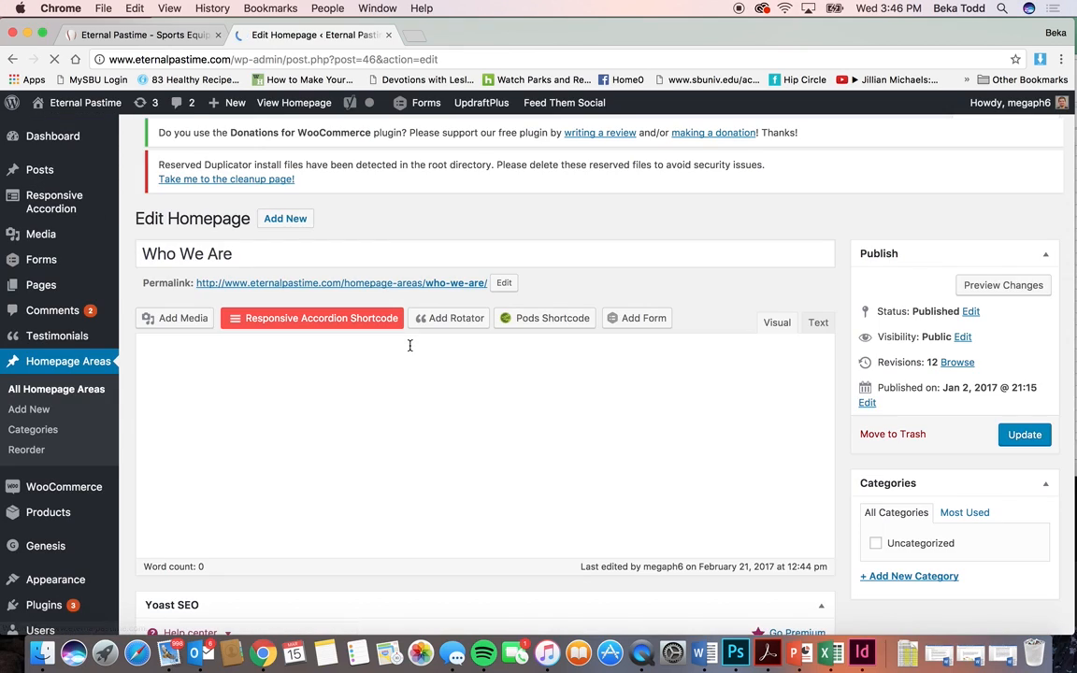
Step: Review the Who We Are content between its "Click to Learn More" expand shortcodes and the area's background and padding settings
scroll(410, 345, "down", 3)
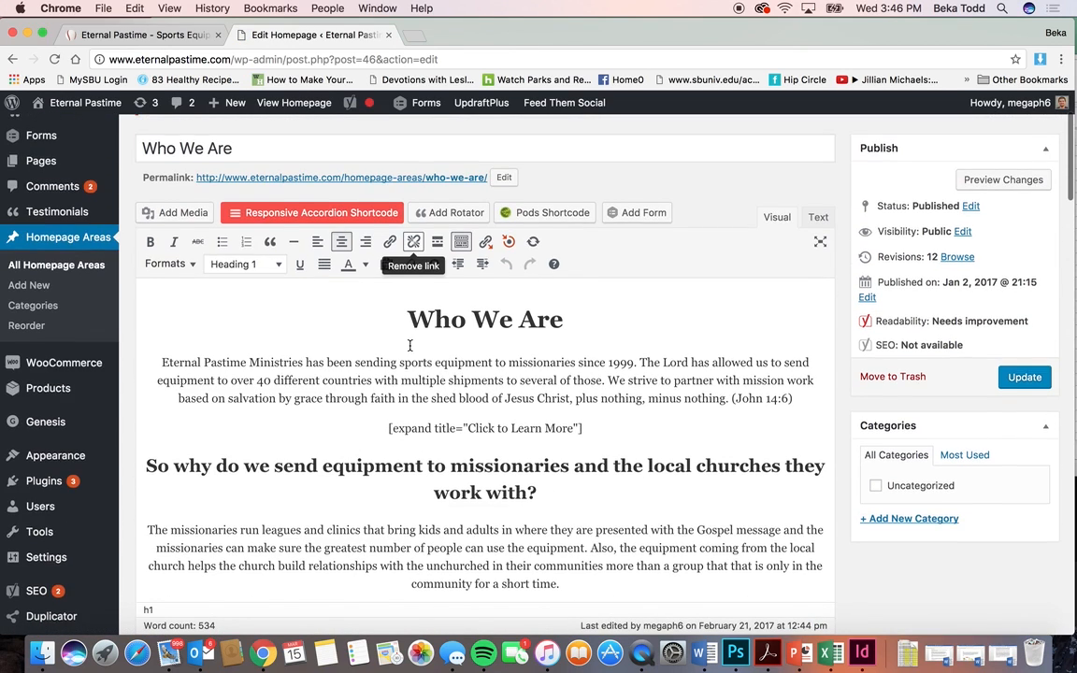
scroll(408, 493, "down", 8)
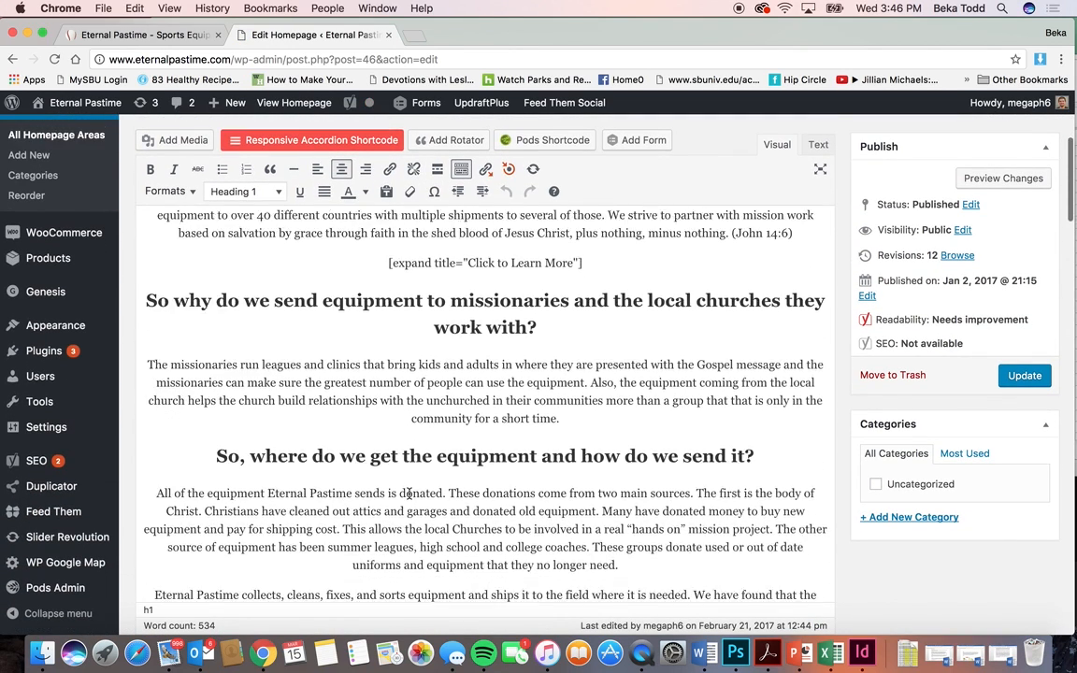
scroll(408, 494, "up", 8)
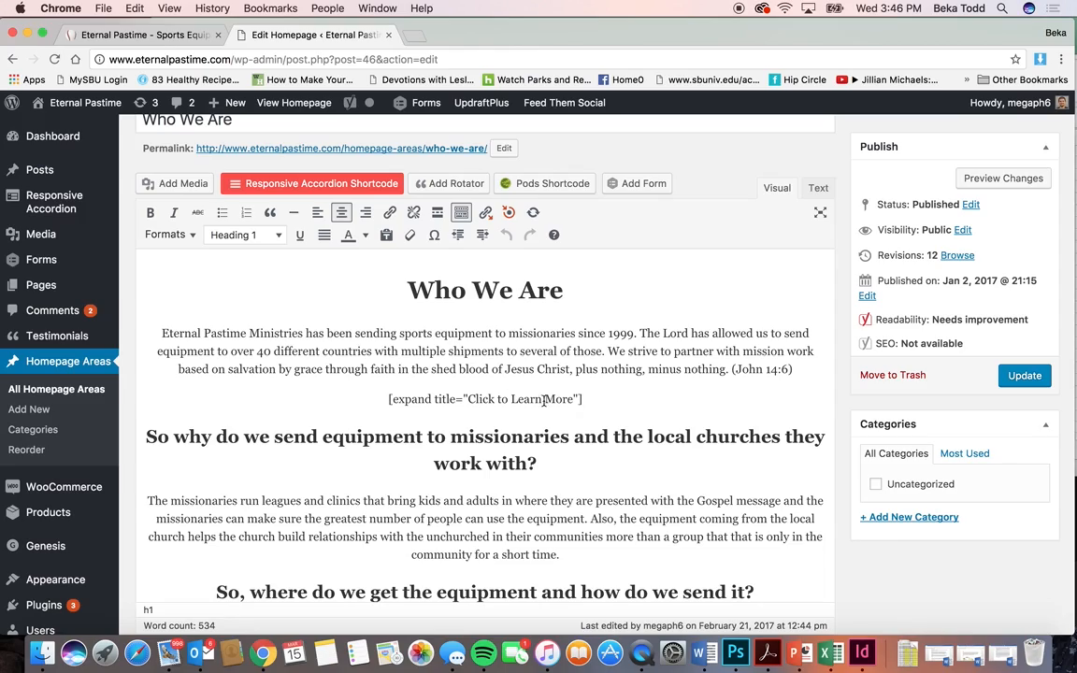
scroll(485, 465, "down", 15)
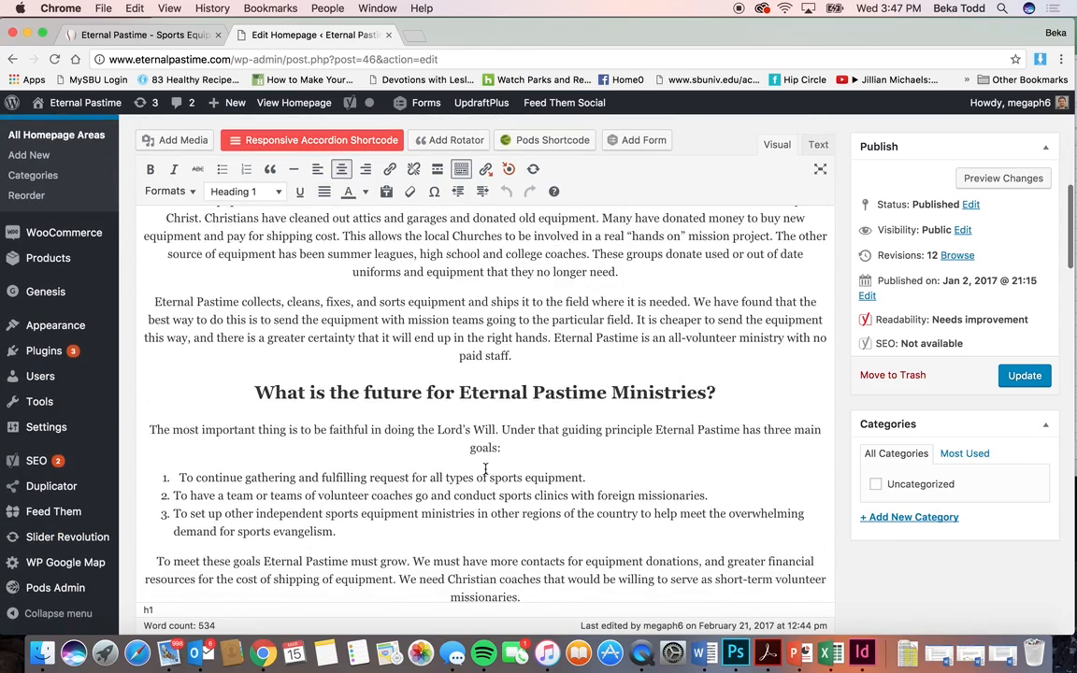
scroll(485, 469, "down", 4)
scroll(485, 469, "up", 10)
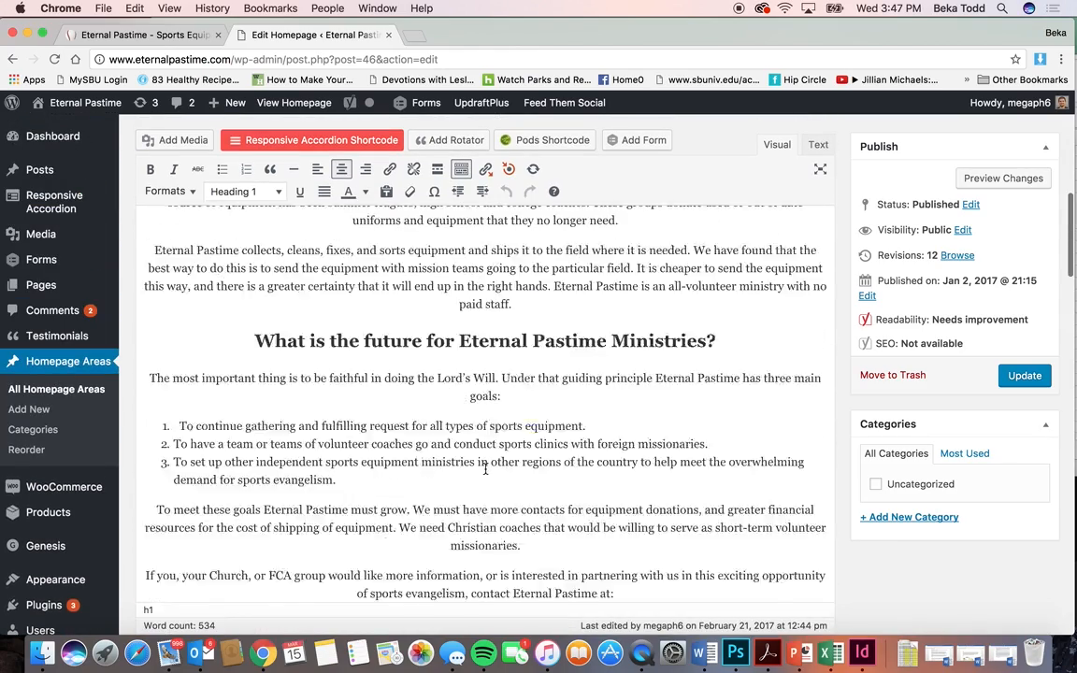
scroll(486, 470, "up", 4)
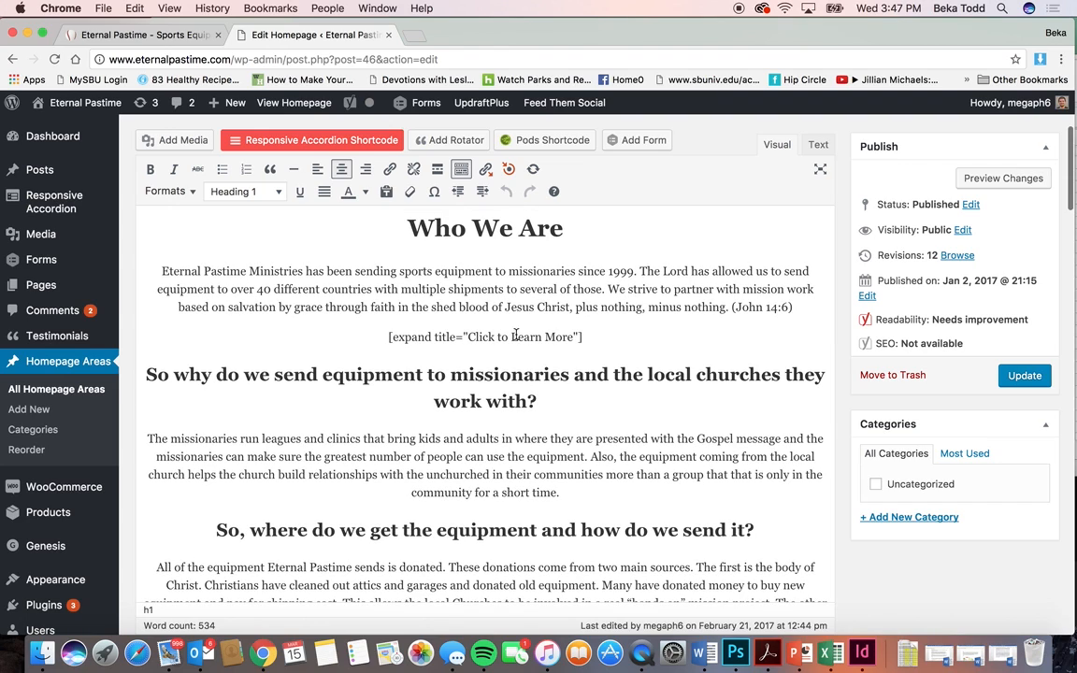
scroll(515, 335, "down", 20)
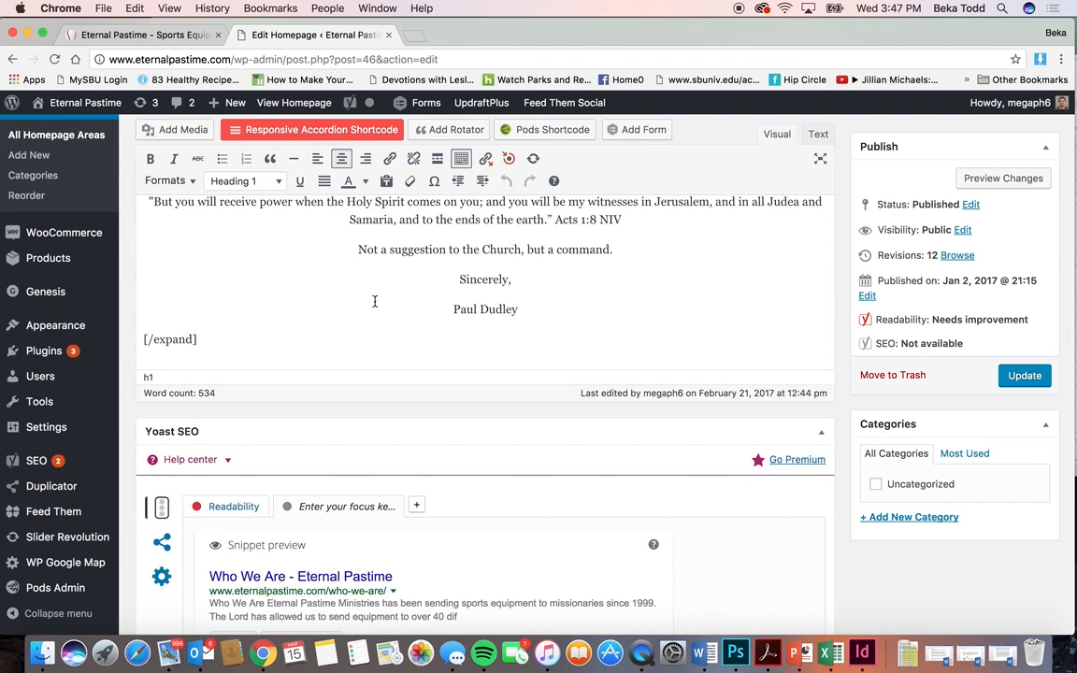
scroll(374, 301, "up", 15)
scroll(374, 306, "down", 2)
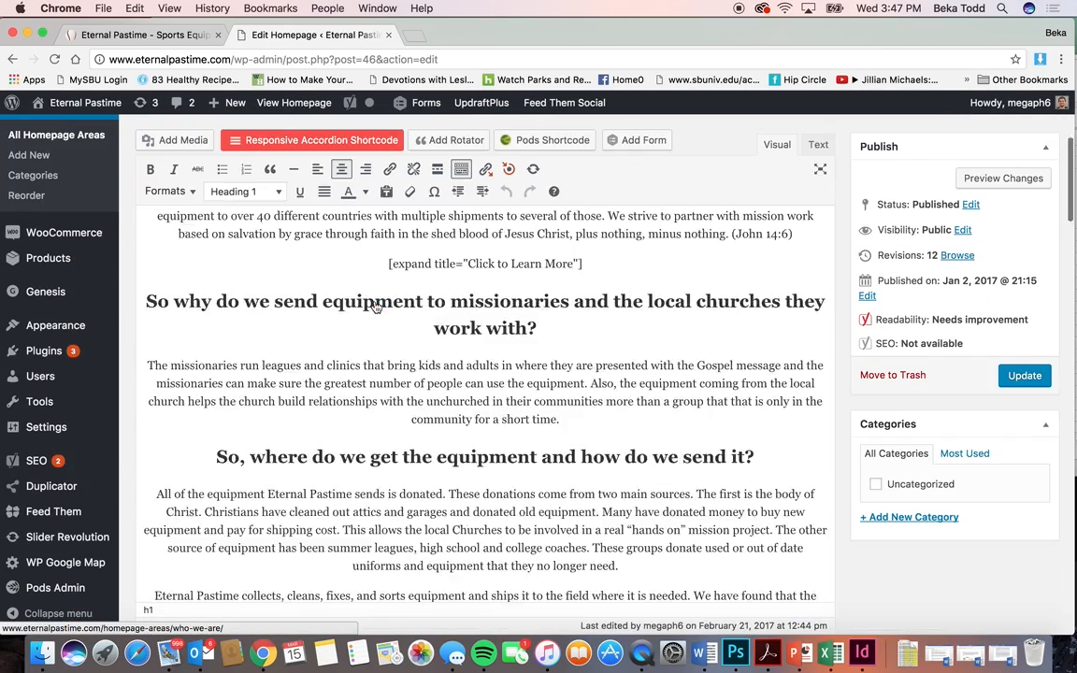
scroll(374, 307, "down", 20)
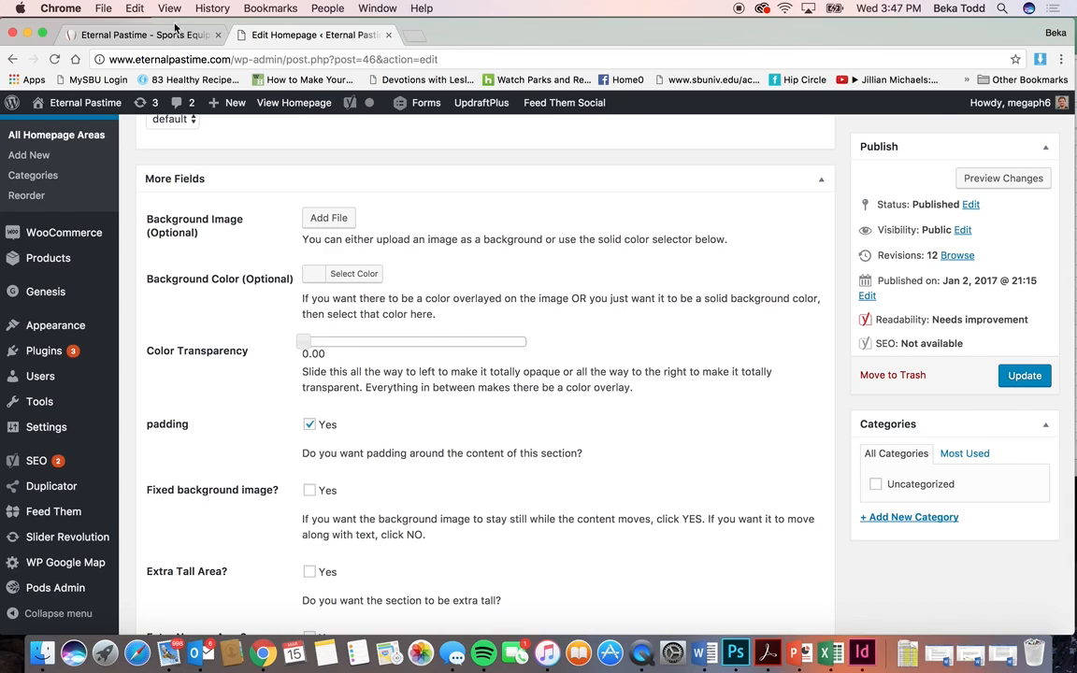
Step: Find the Who We Are section on the live homepage and examine its background, spacing and Click to Learn More button
left_click(140, 35)
scroll(430, 269, "up", 10)
scroll(430, 271, "down", 5)
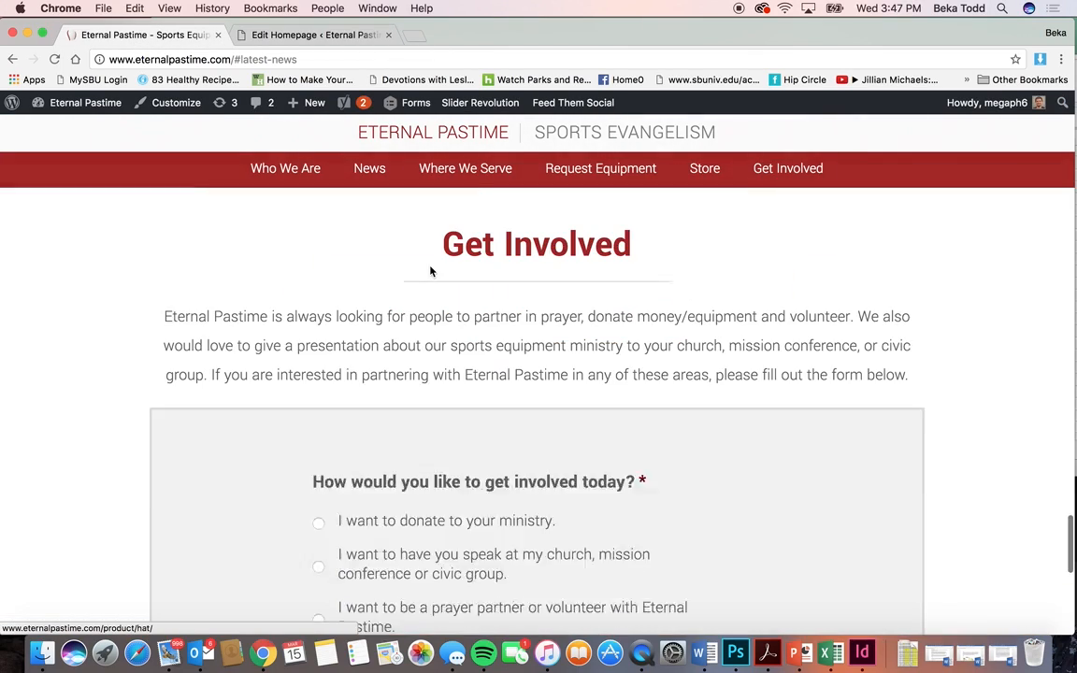
scroll(430, 271, "up", 9)
scroll(431, 272, "up", 15)
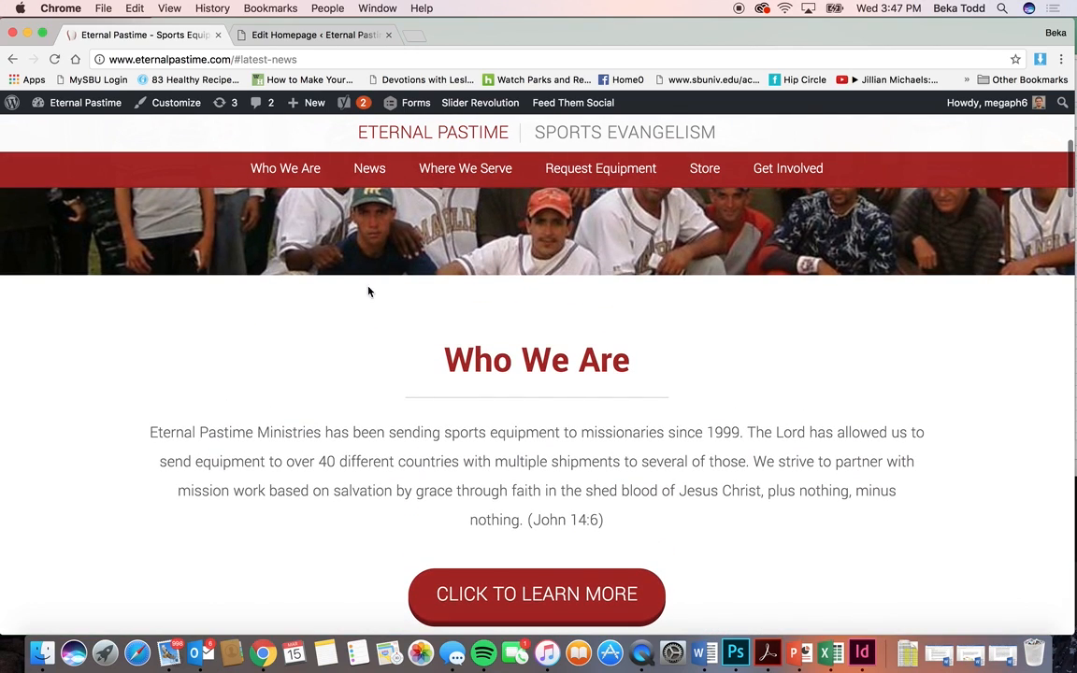
scroll(610, 441, "down", 3)
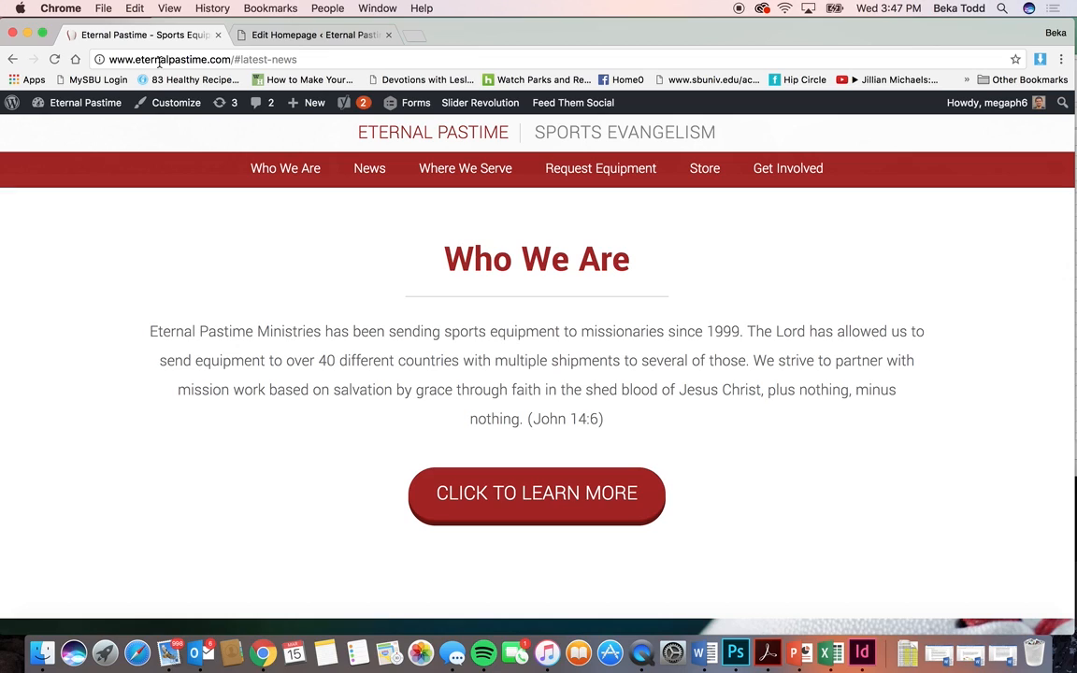
Step: Start a new homepage area titled "New" and enter "Hello Everyone!" as its content
left_click(299, 33)
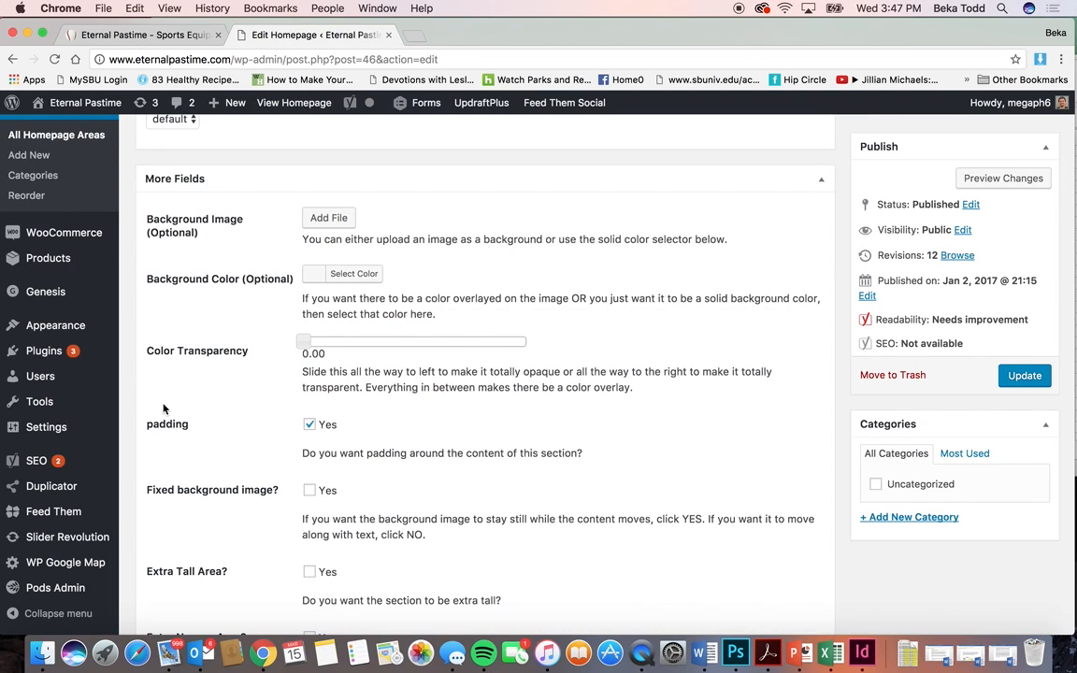
scroll(162, 408, "down", 1)
left_click(40, 156)
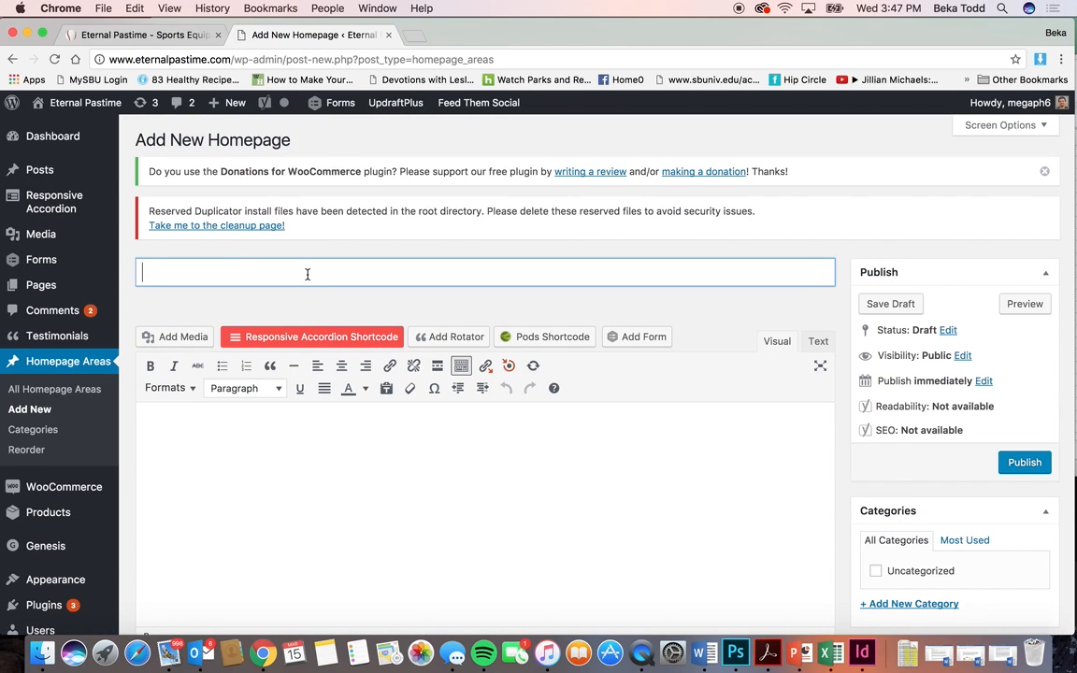
left_click(382, 449)
type("Hello Everyone!")
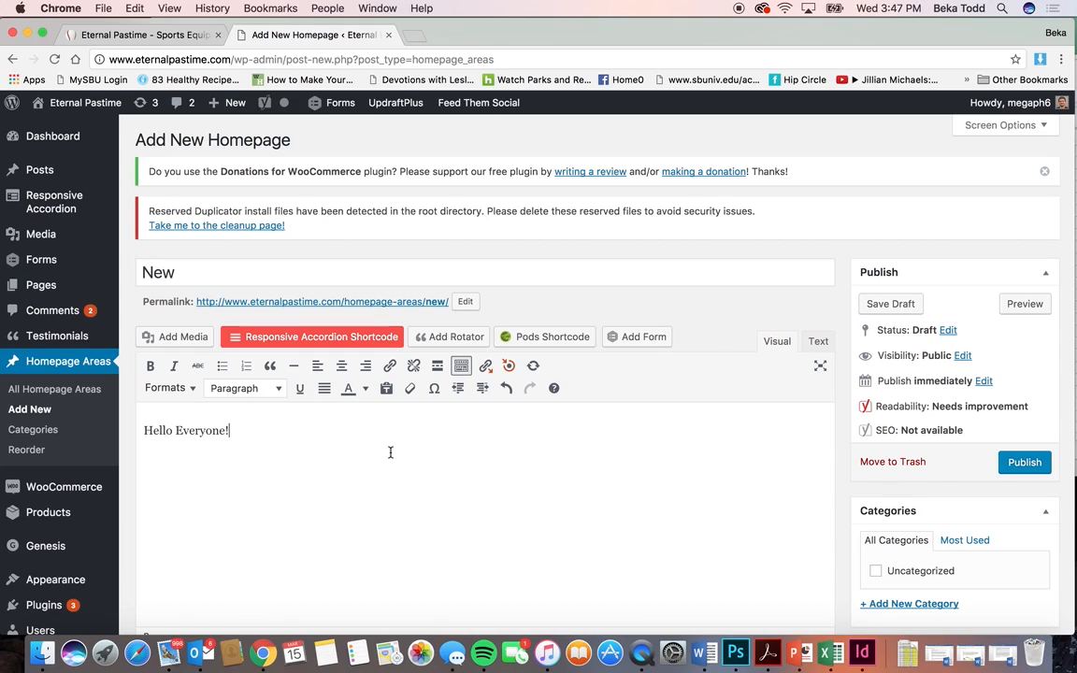
Step: Format the "Hello Everyone!" text as a centred Heading 1
key("super+a")
left_click(245, 388)
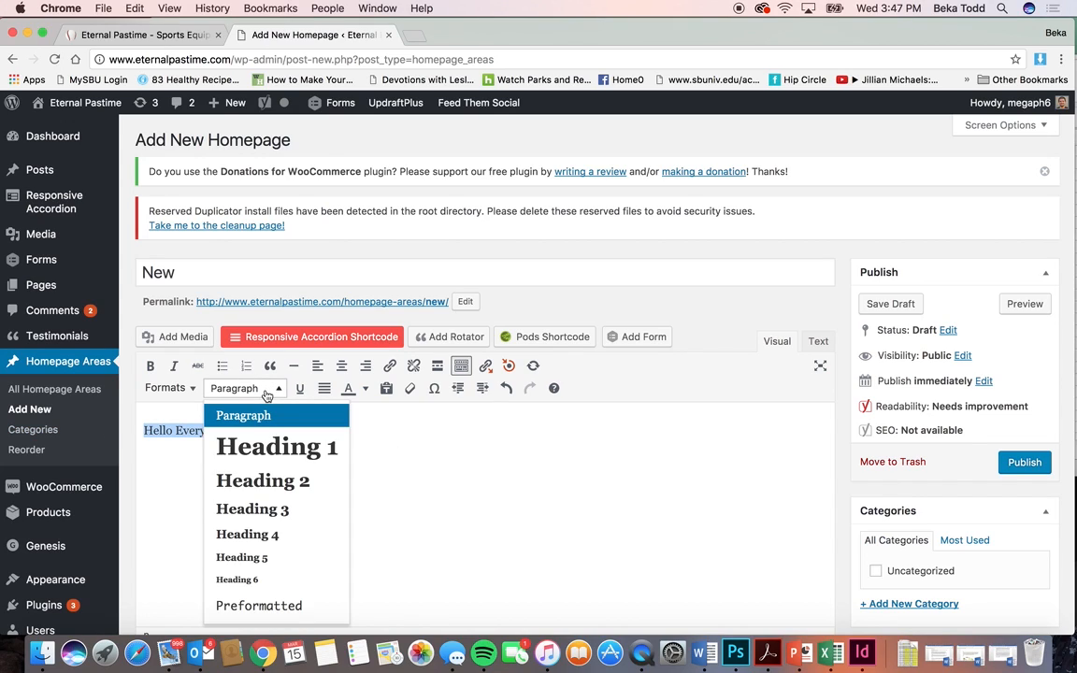
left_click(278, 448)
left_click(341, 365)
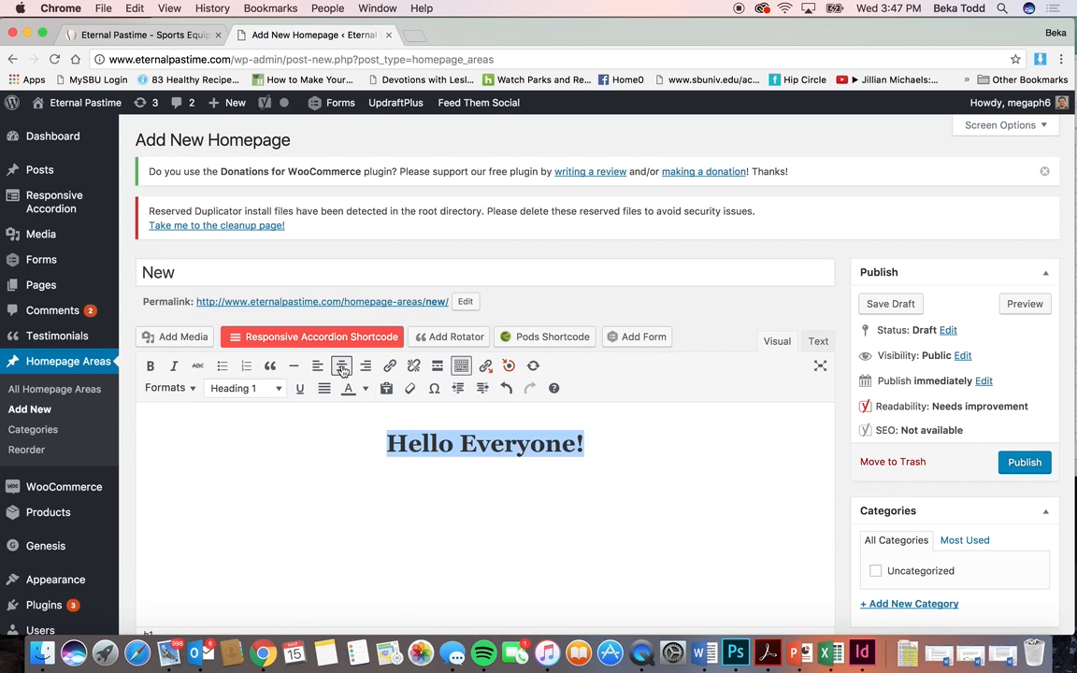
Step: Add a centred paragraph reading "Welcome to our page!" below the heading
left_click(595, 447)
key("Return")
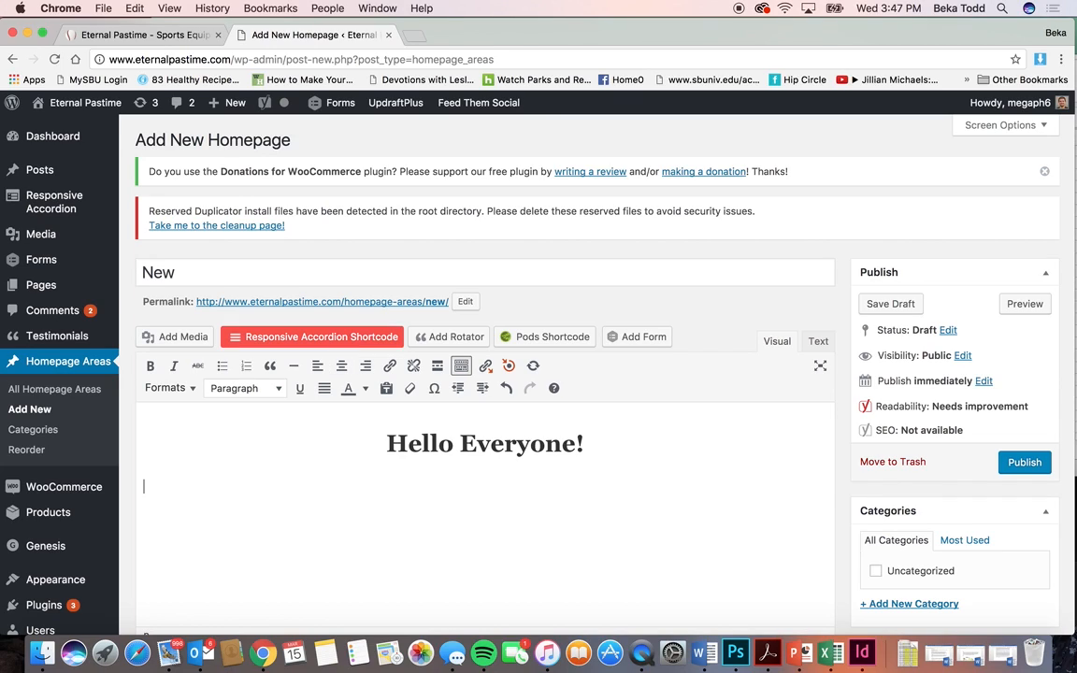
type("Welcome")
key("BackSpace")
type("me to uo")
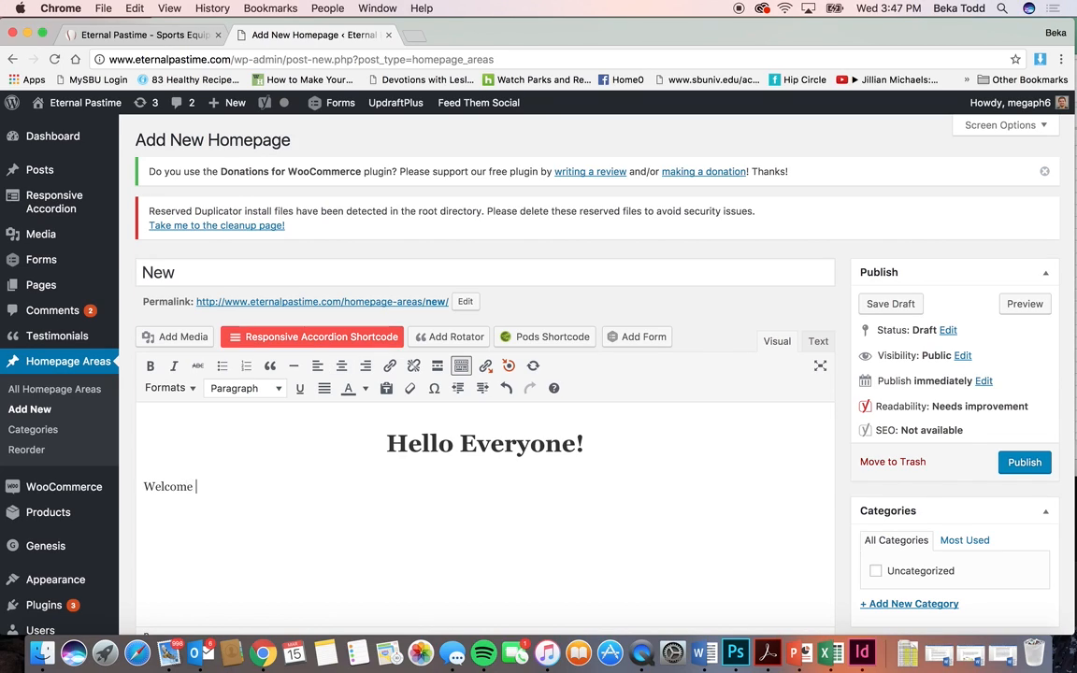
key("BackSpace")
key("BackSpace")
type("our page!")
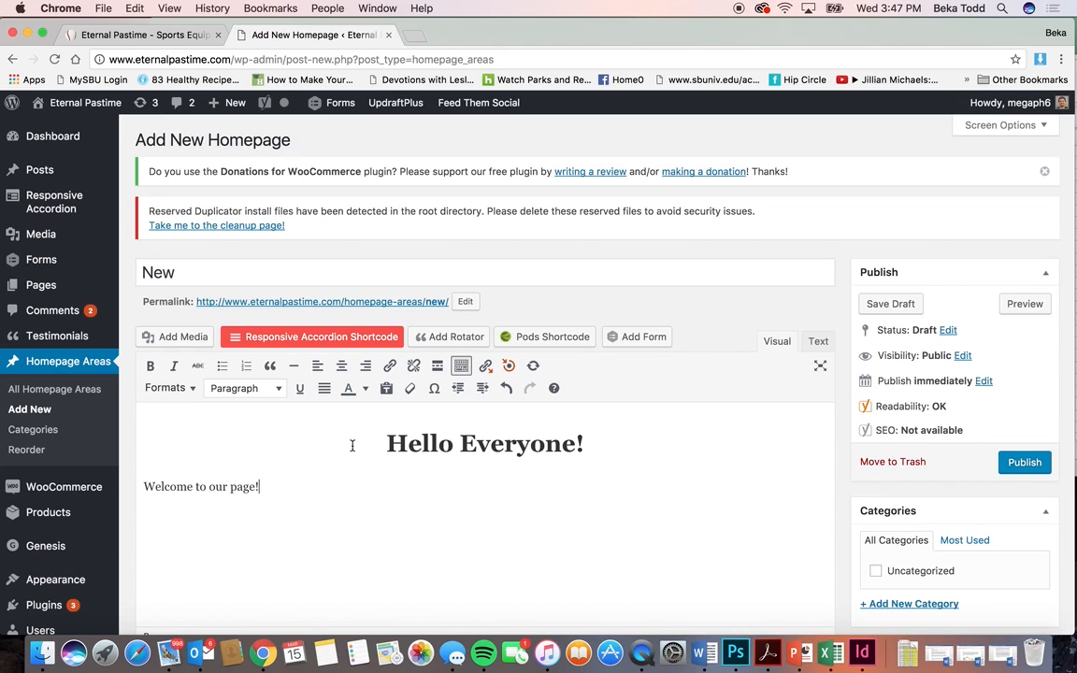
left_click_drag(272, 479, 143, 477)
left_click(342, 366)
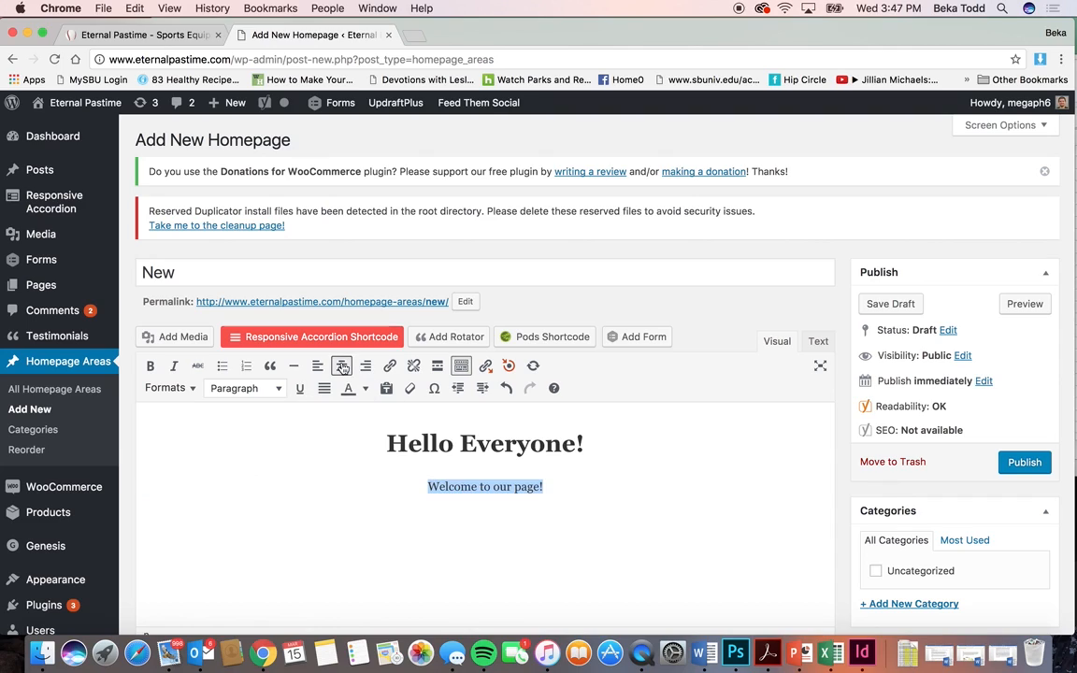
Step: Add a line reading "Learn More." below the welcome text and link it to google.com
left_click(554, 484)
key("Return")
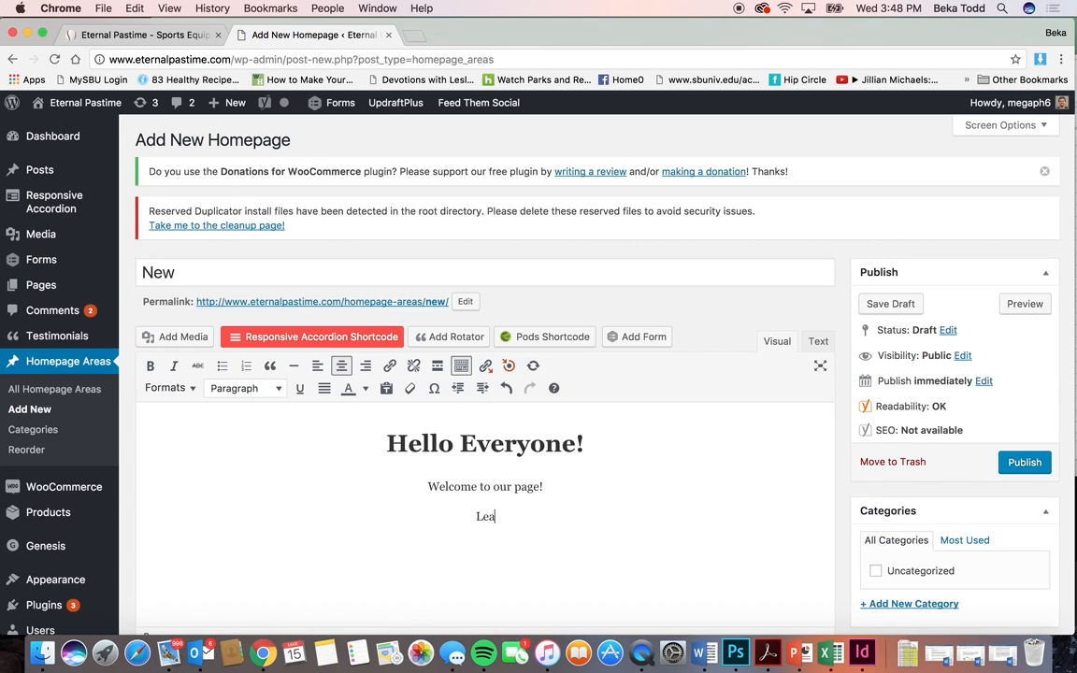
type("Learn More.")
left_click_drag(528, 520, 456, 519)
left_click(390, 366)
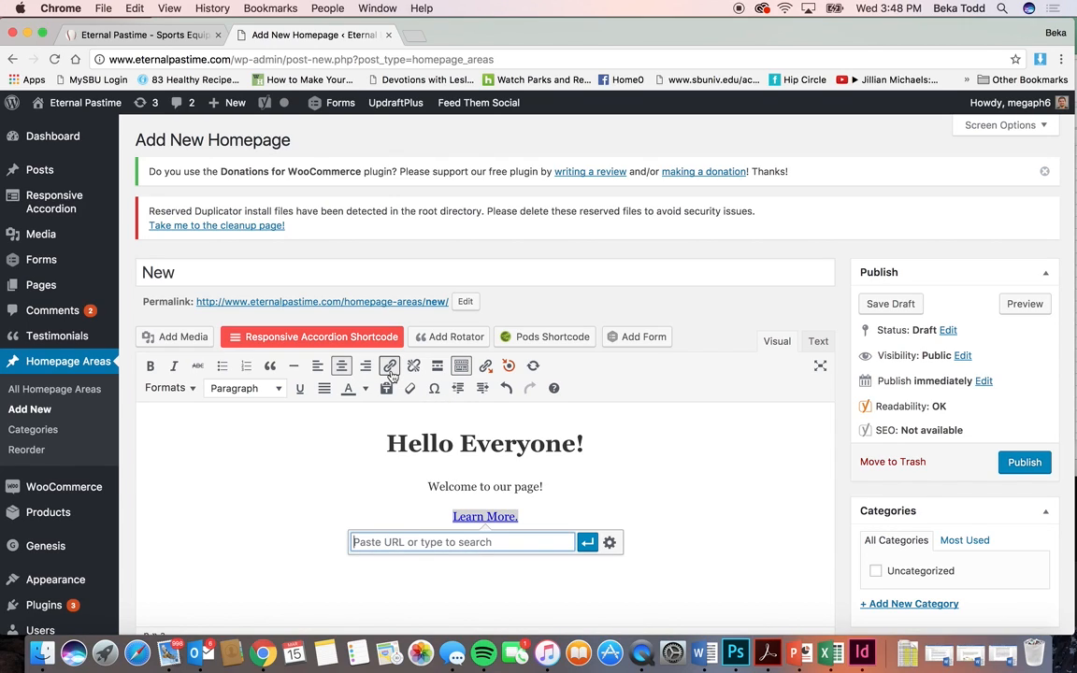
type("he")
key("BackSpace")
type("google.com")
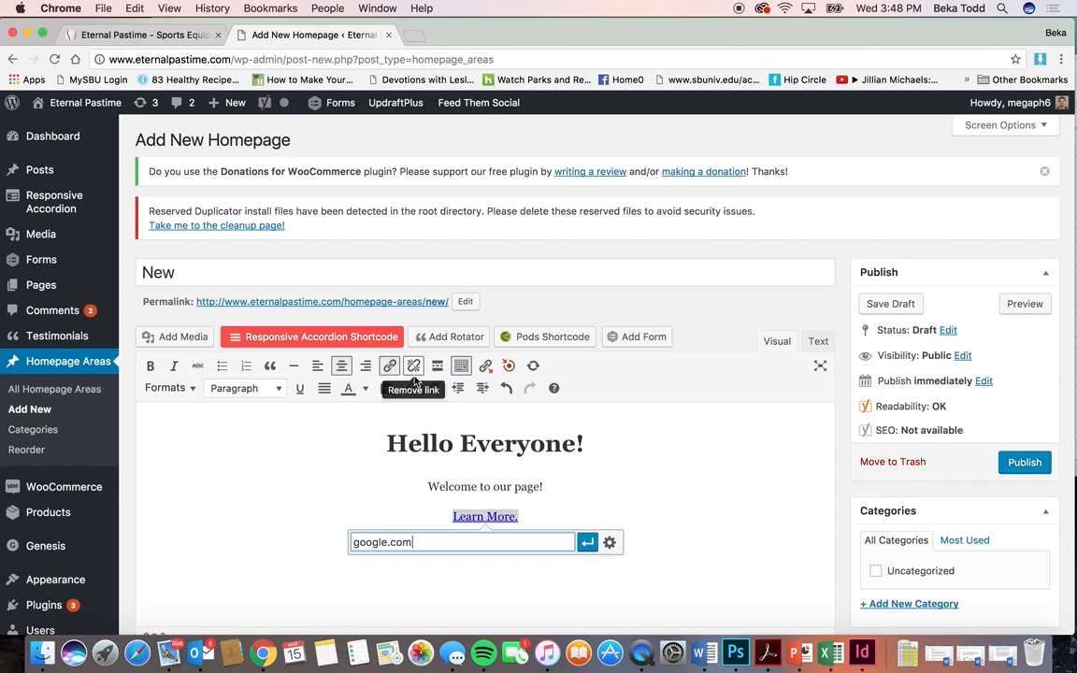
left_click(588, 542)
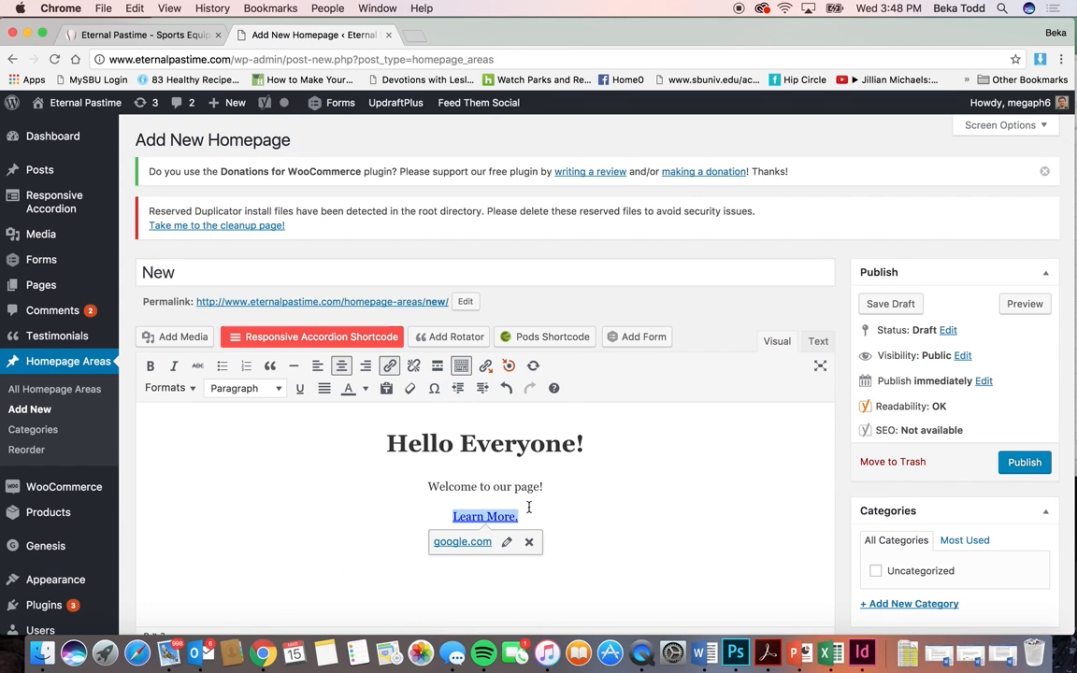
Step: Apply the Button format to the "Learn More." link
left_click(166, 388)
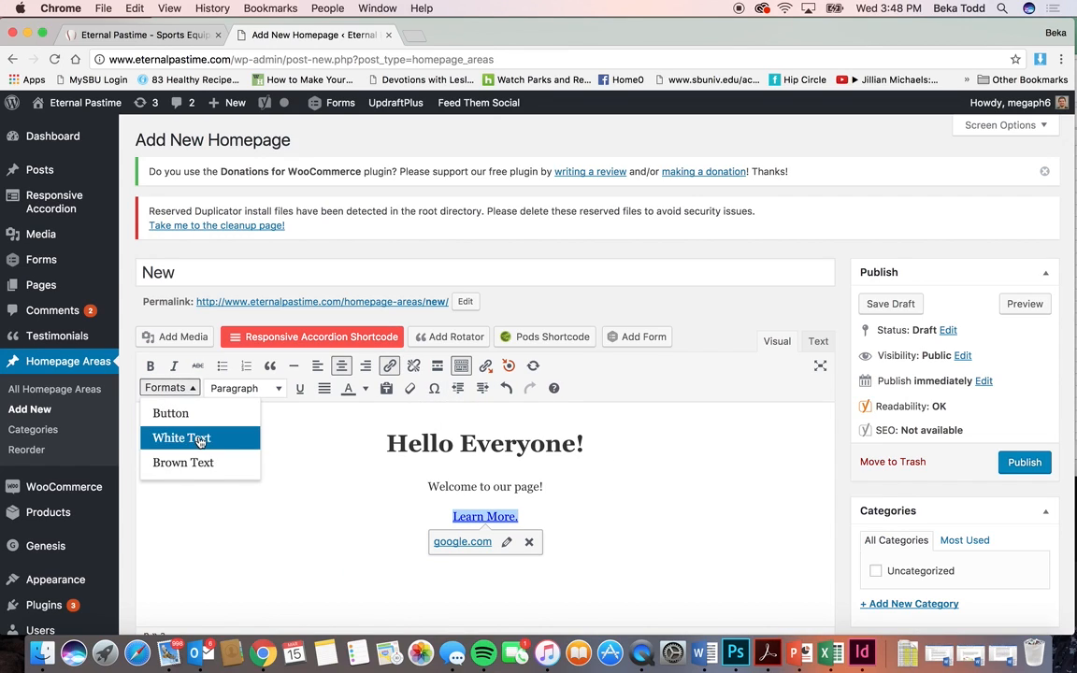
left_click(190, 417)
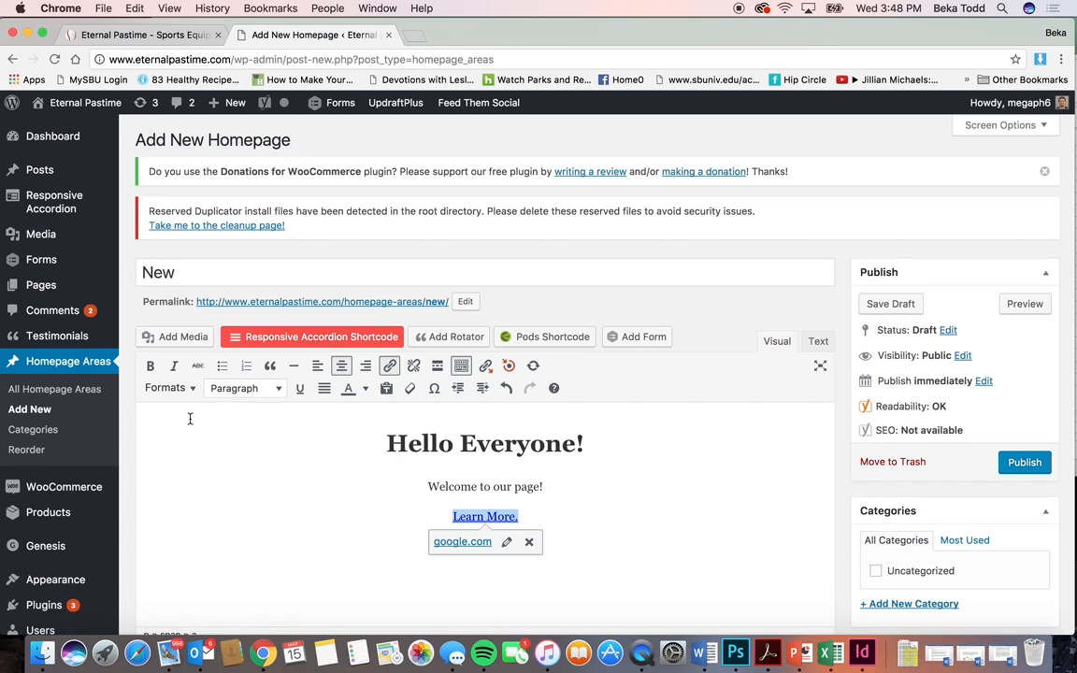
left_click(548, 502)
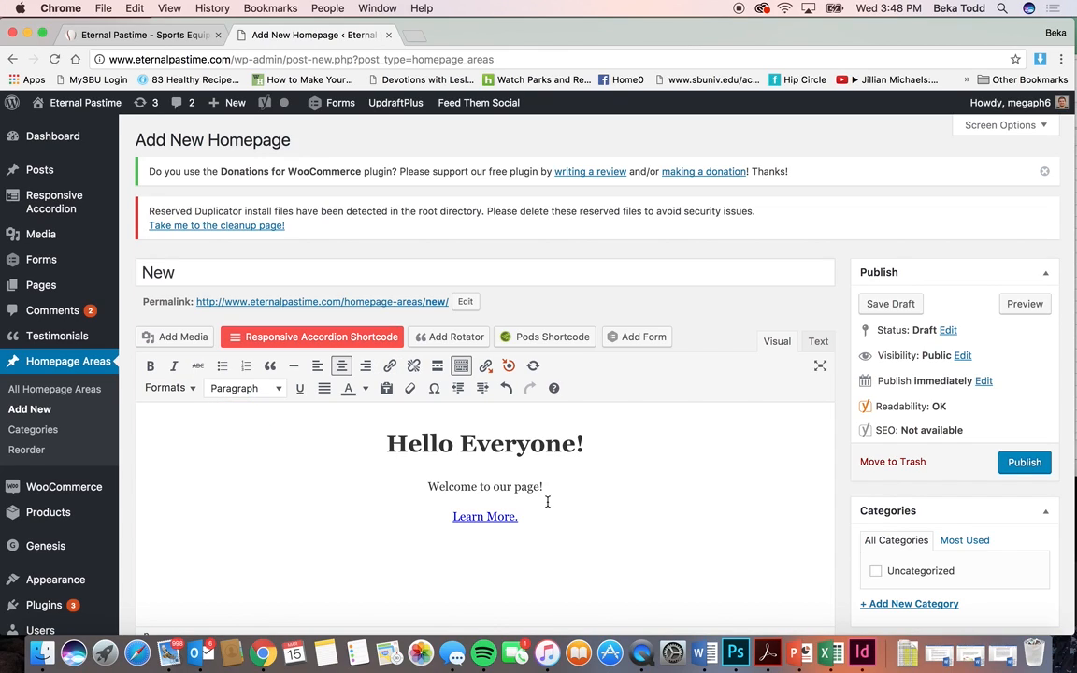
Step: Compare the text styling of the live homepage sections and apply the White Text format to the heading and welcome line
left_click_drag(547, 490, 348, 447)
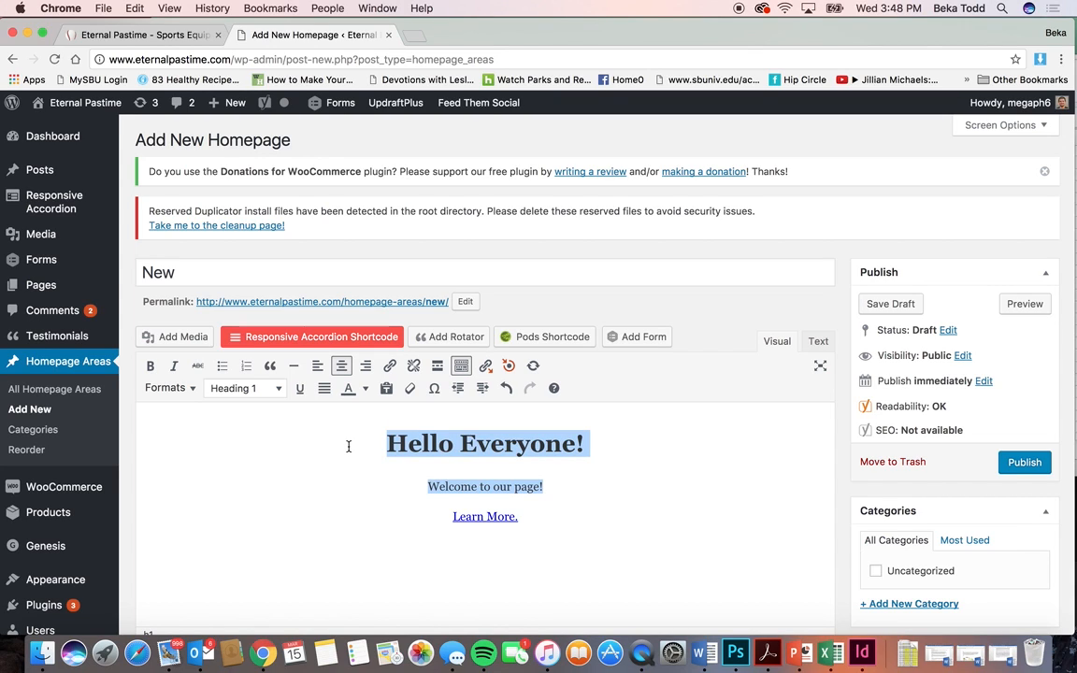
left_click(140, 34)
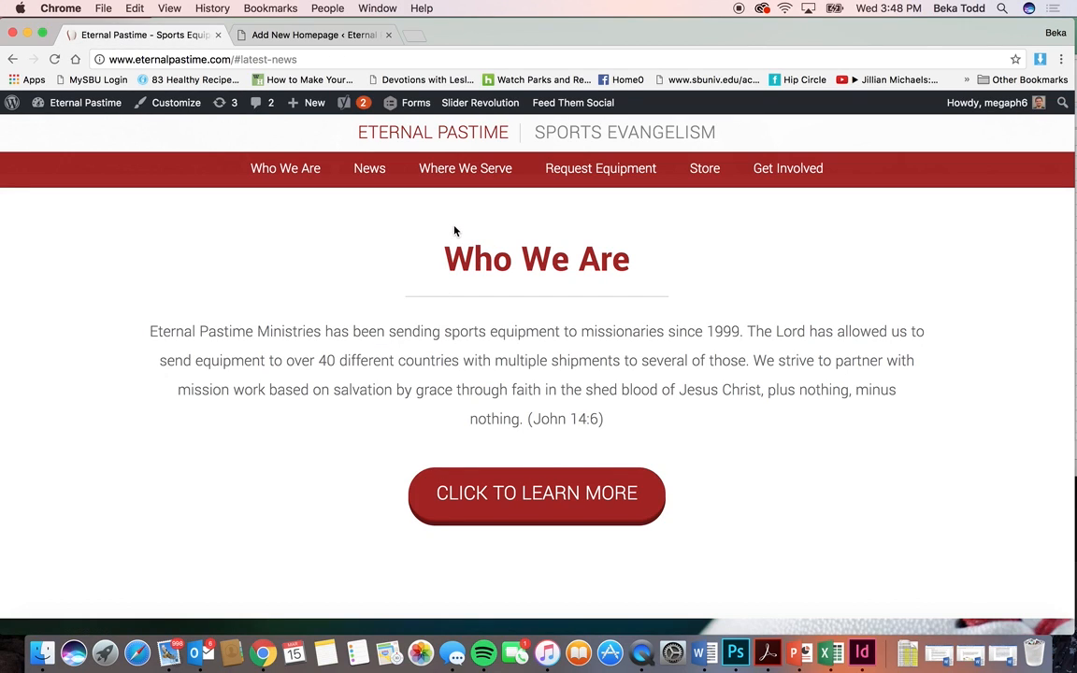
scroll(454, 231, "down", 5)
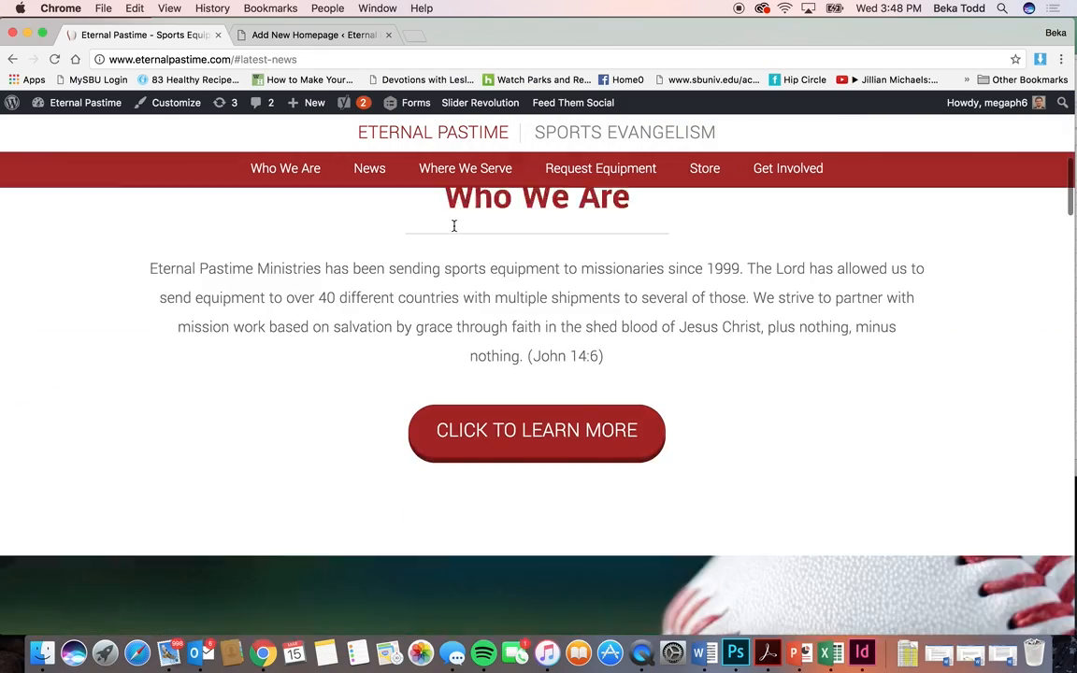
scroll(454, 226, "down", 15)
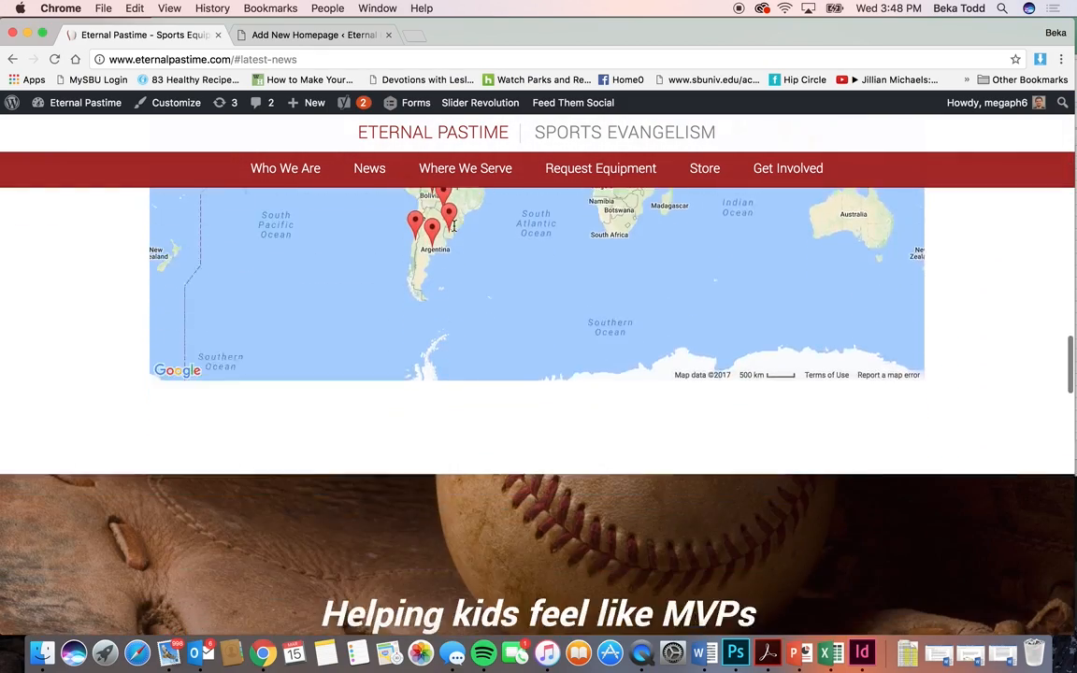
scroll(455, 226, "down", 4)
left_click(313, 34)
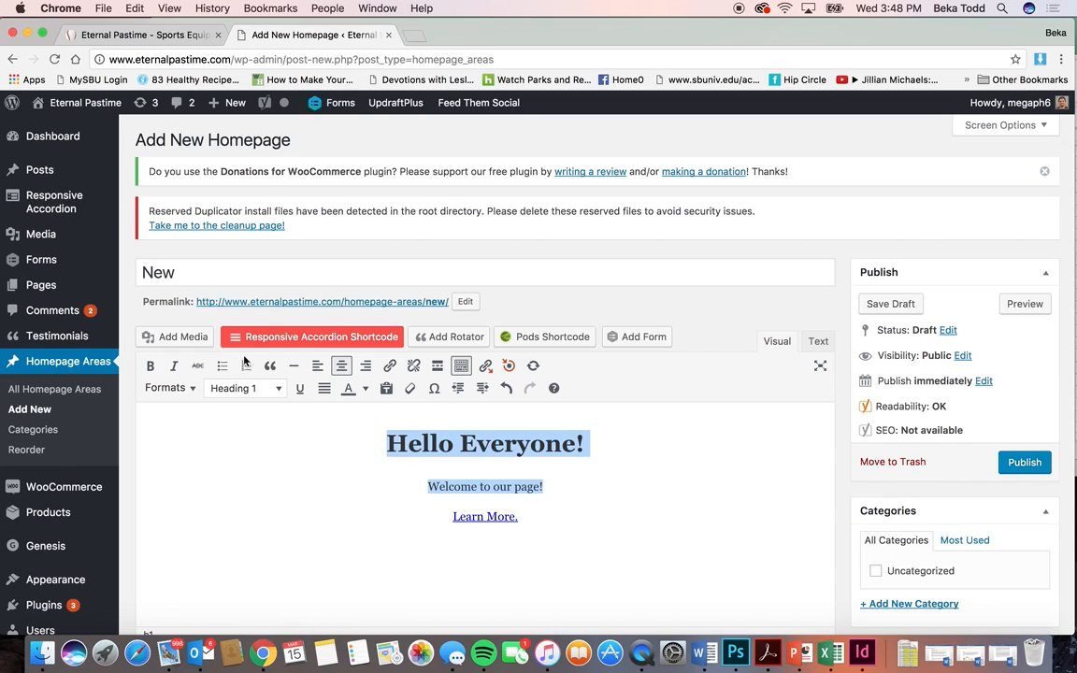
left_click(169, 387)
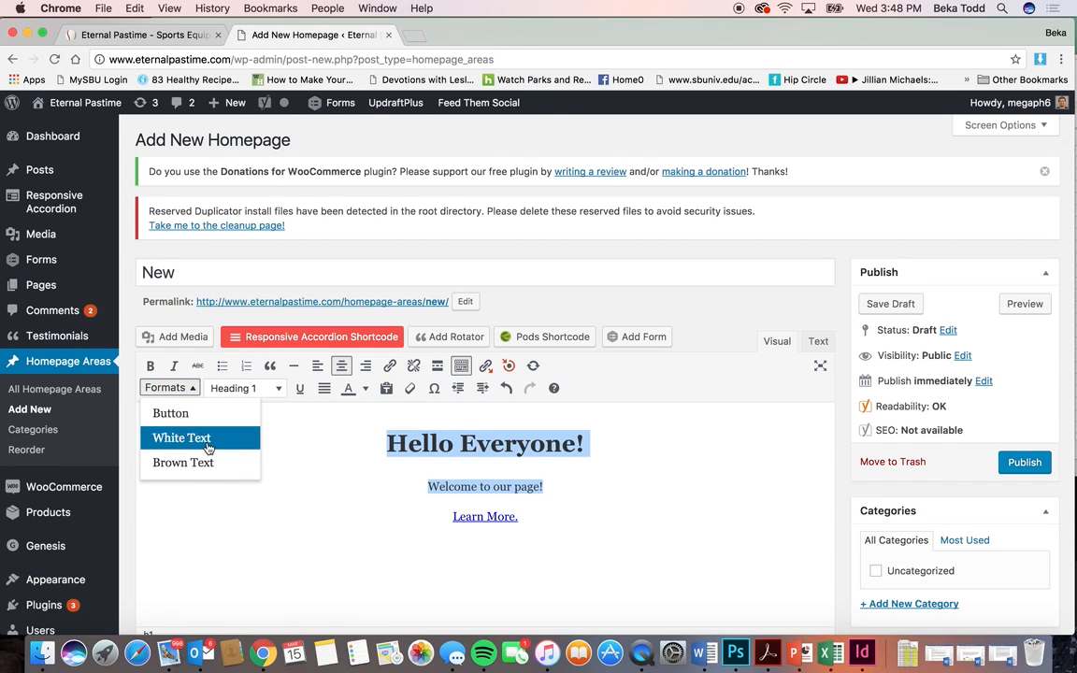
left_click(206, 442)
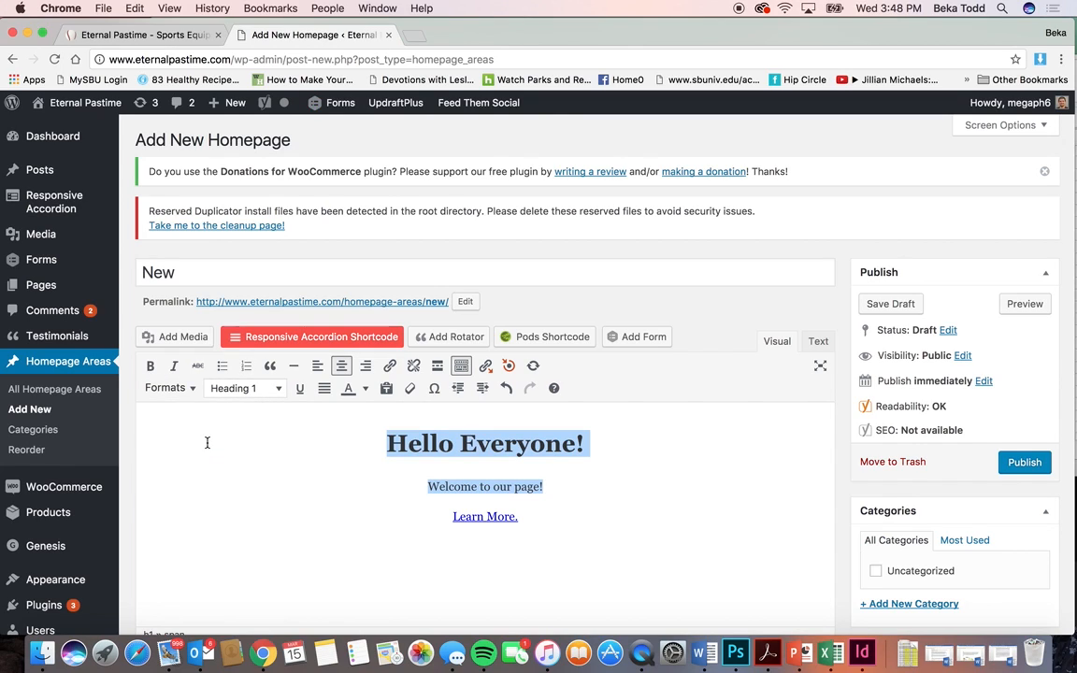
left_click(631, 489)
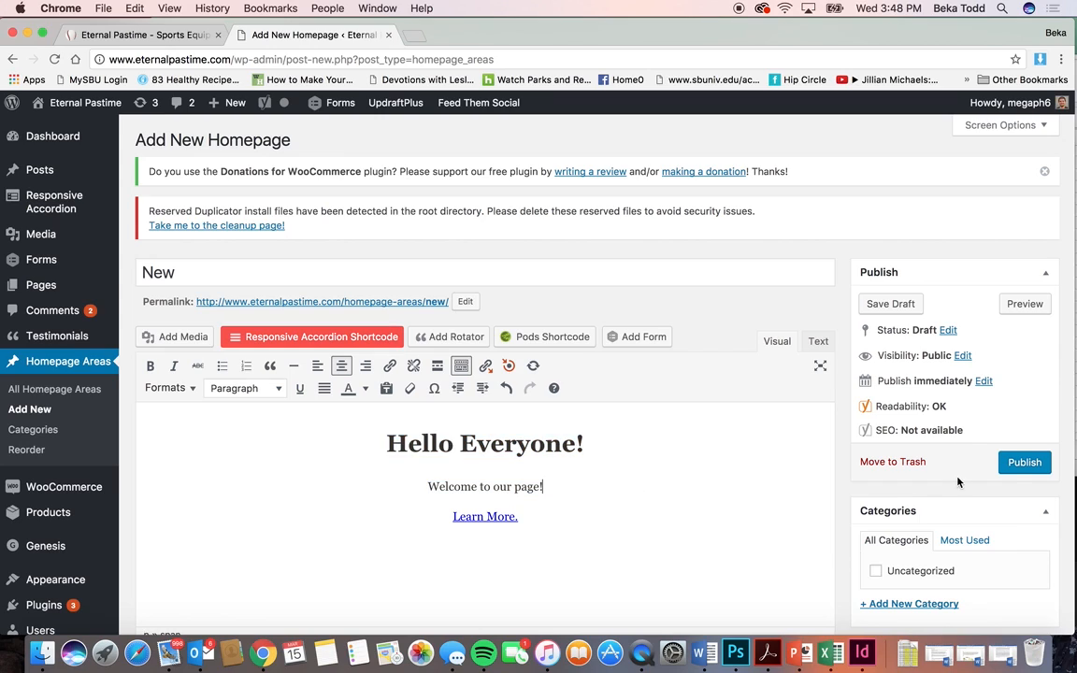
Step: Publish the new area and set the adobestock_14205892 baseball-and-bat picture from the media library as its background image
left_click(1024, 462)
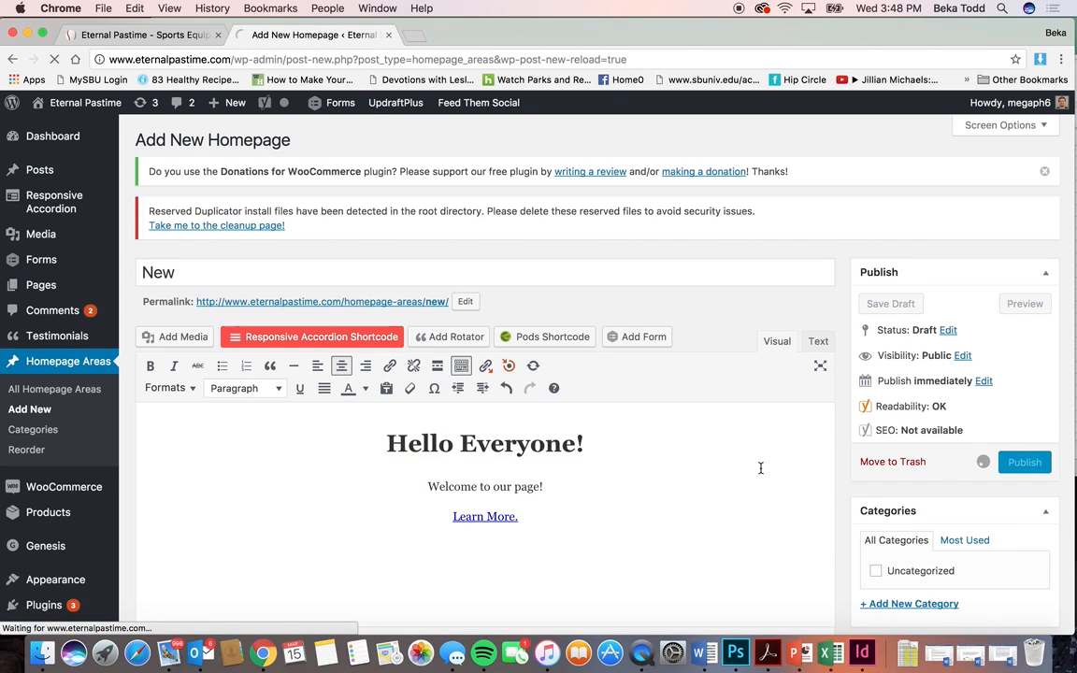
scroll(628, 446, "down", 5)
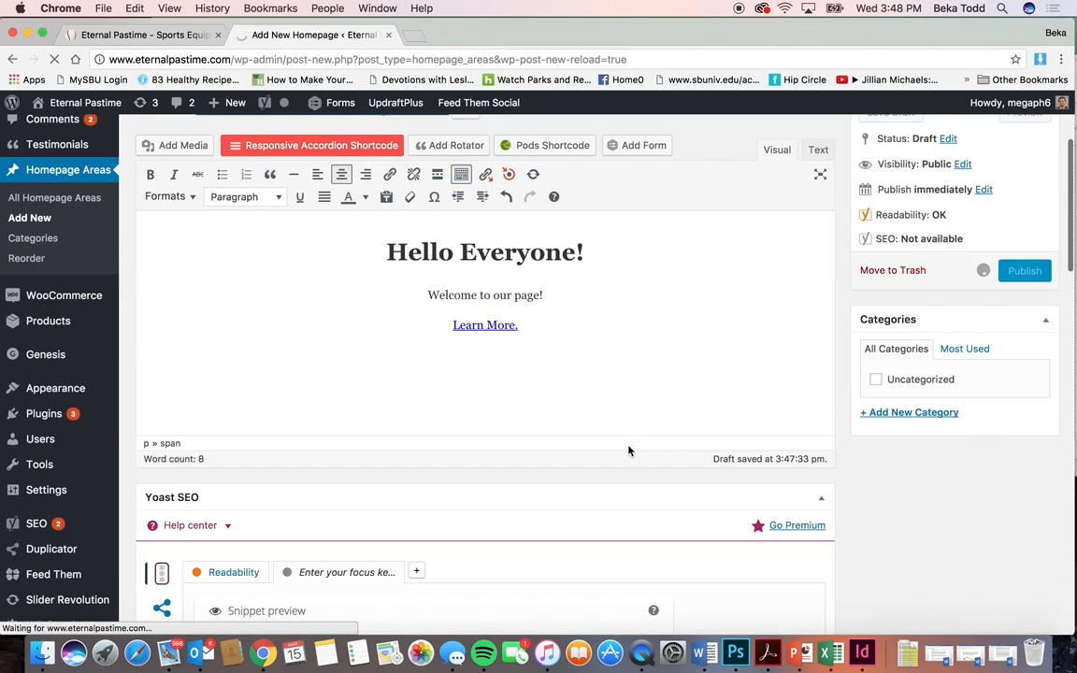
scroll(630, 451, "down", 10)
scroll(630, 451, "down", 12)
scroll(631, 451, "up", 1)
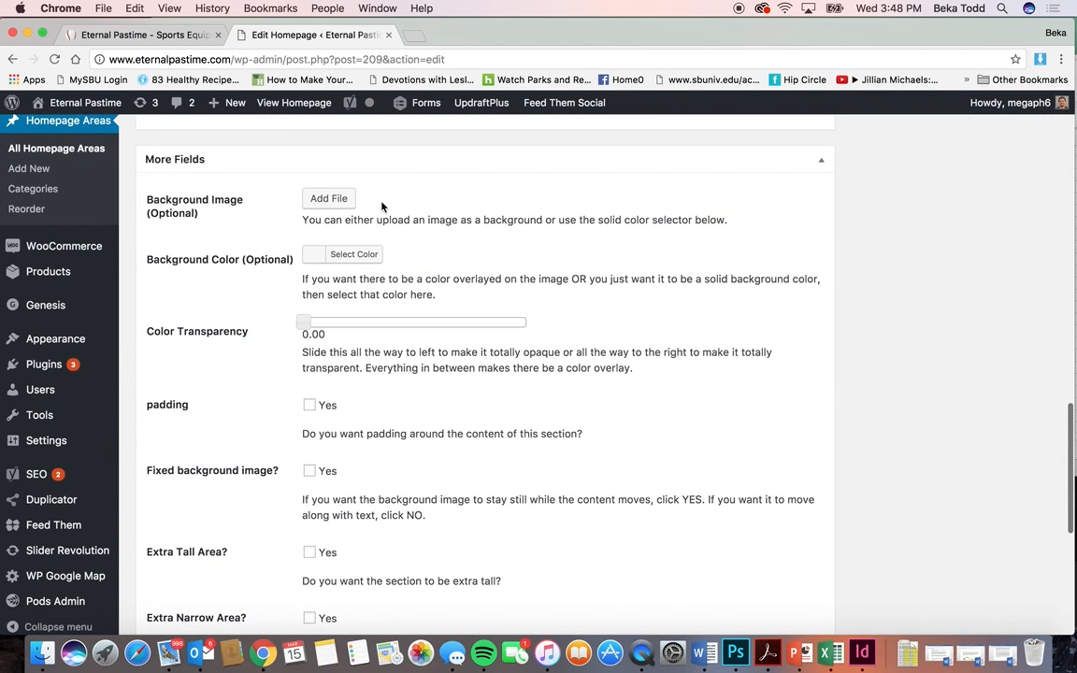
left_click(329, 199)
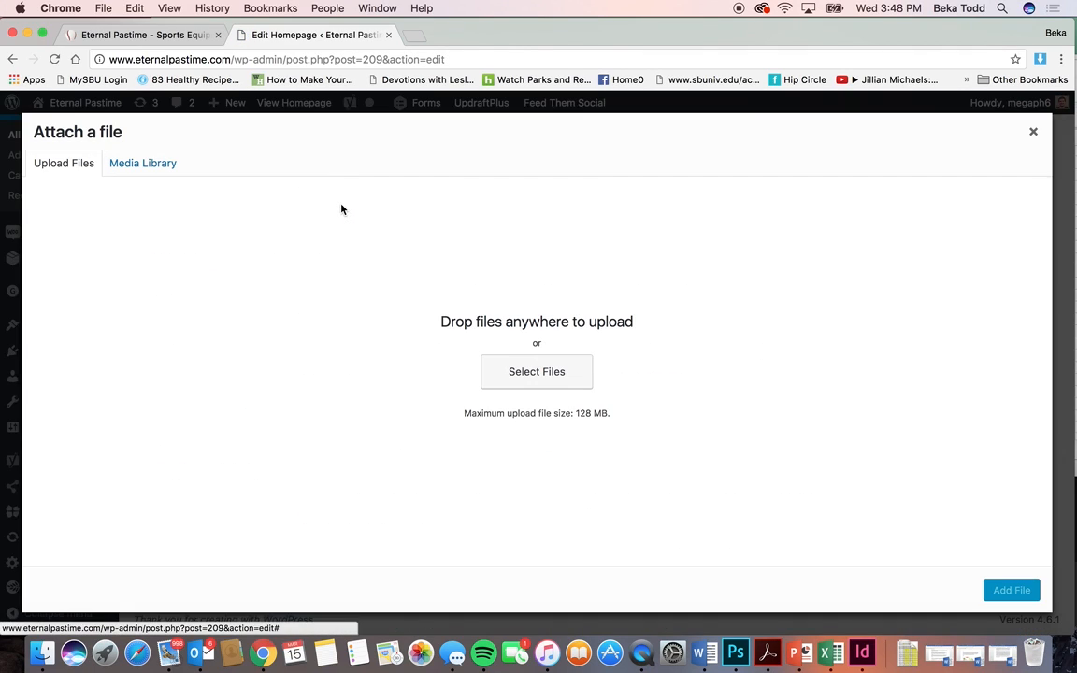
left_click(145, 169)
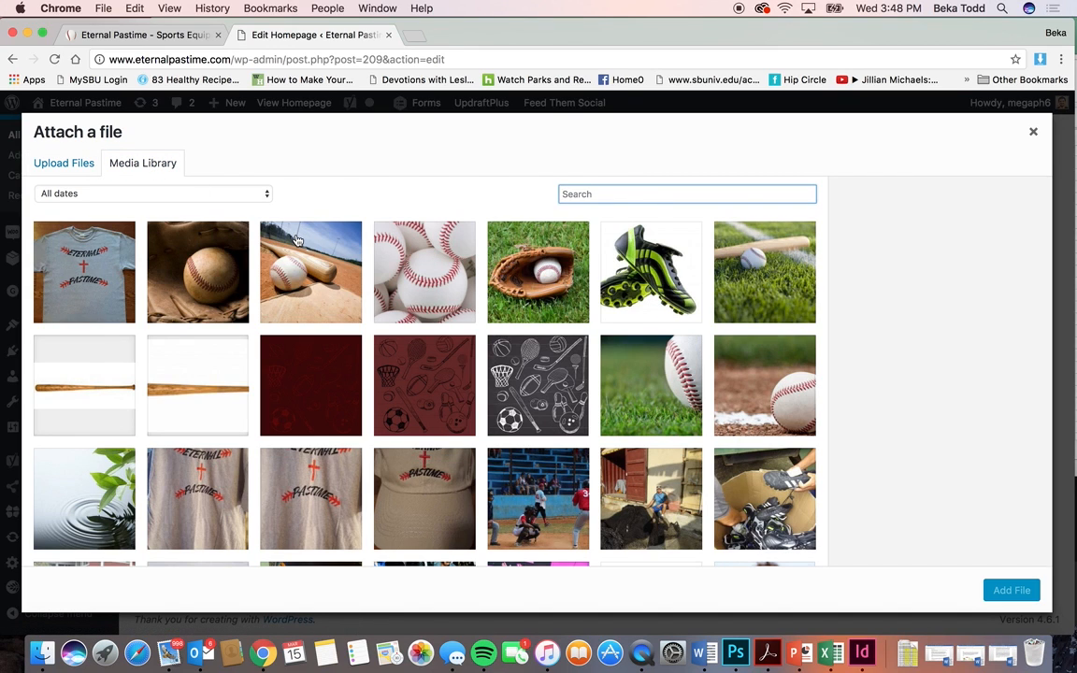
left_click(293, 268)
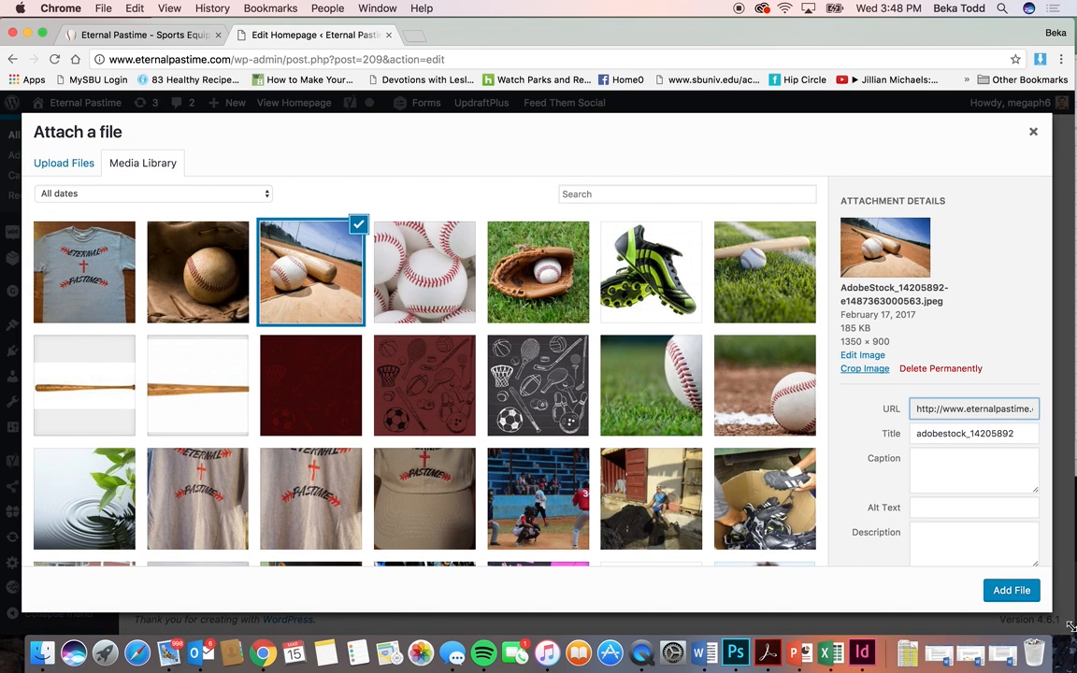
left_click(1011, 590)
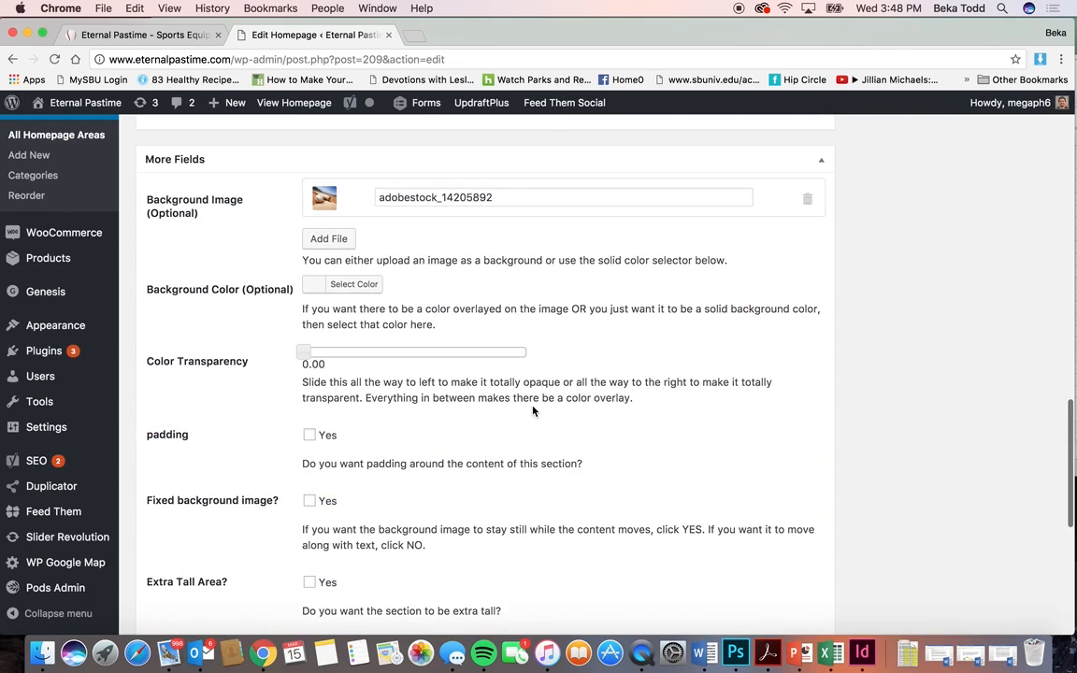
Step: Choose a blue background colour as the image overlay and set the color transparency to 0.6
left_click(360, 284)
left_click_drag(475, 472, 475, 362)
mouse_move(356, 451)
left_mouse_down()
mouse_move(355, 361)
mouse_move(388, 373)
mouse_move(412, 402)
mouse_move(396, 360)
left_mouse_up()
left_click_drag(475, 362, 475, 372)
left_click_drag(304, 539, 438, 540)
Step: Turn on padding around the area's content and update the published area
scroll(505, 552, "down", 2)
left_click(309, 528)
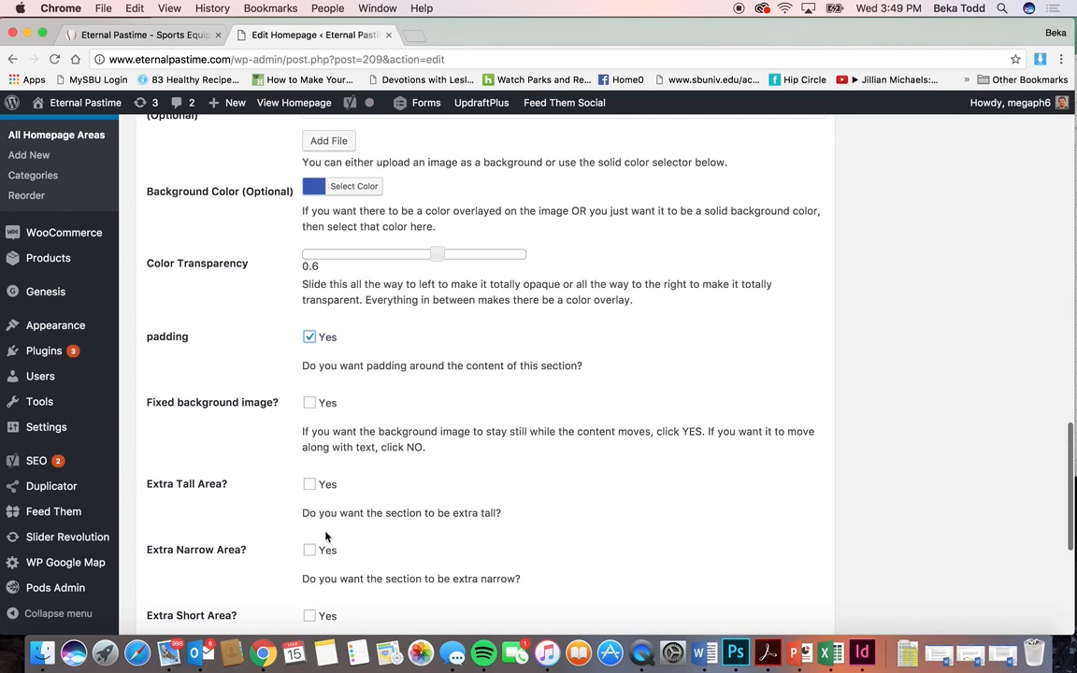
scroll(409, 369, "up", 20)
left_click(1026, 517)
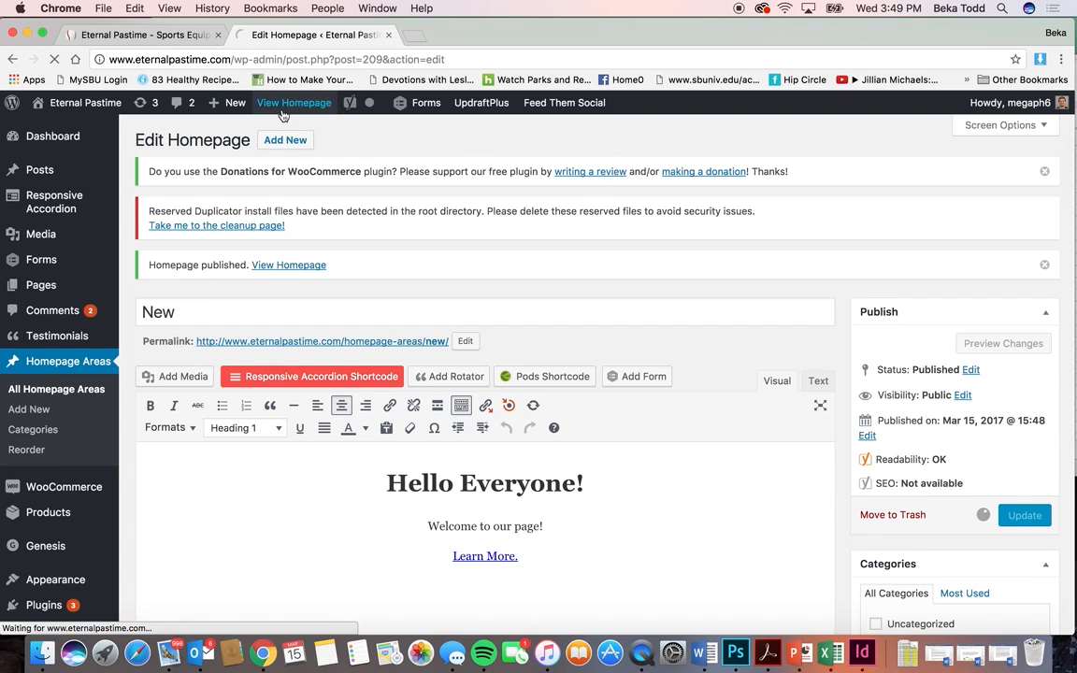
Step: Examine the new "Hello Everyone!" section on the live homepage, including its overlay, white text and Learn More button
left_click(150, 36)
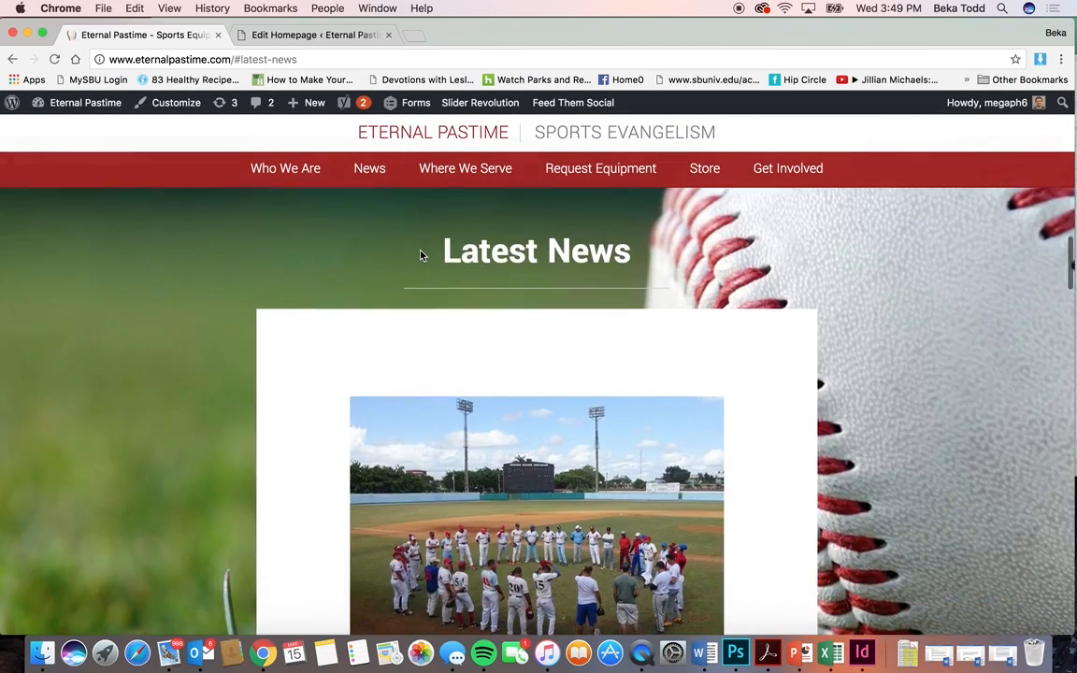
scroll(421, 255, "up", 15)
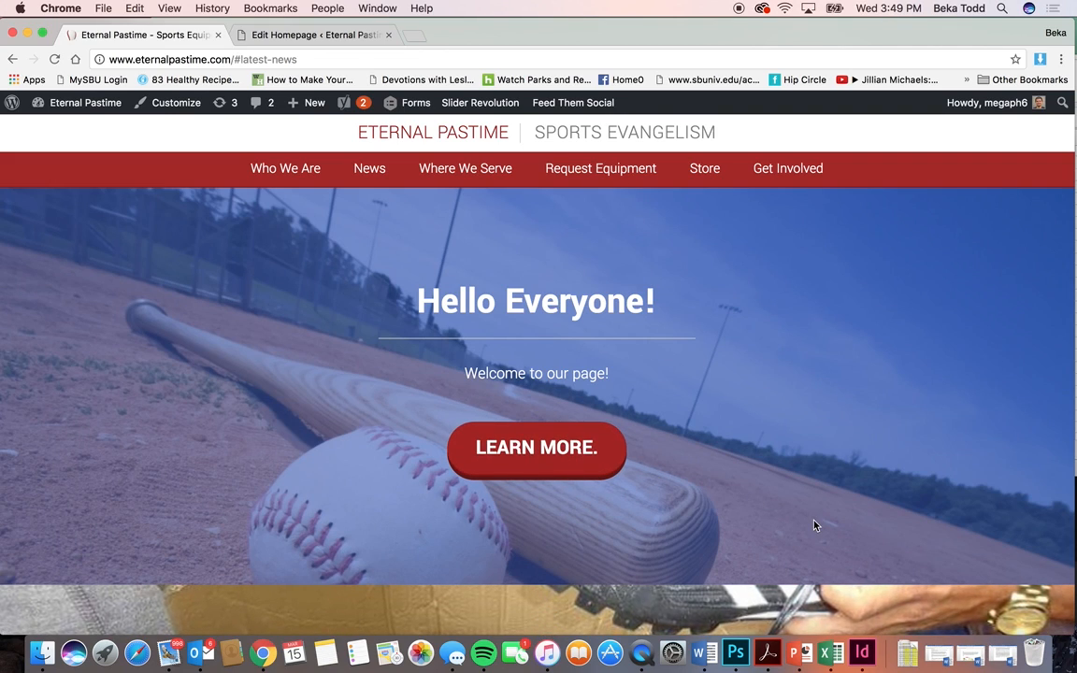
scroll(813, 525, "down", 5)
scroll(813, 521, "up", 5)
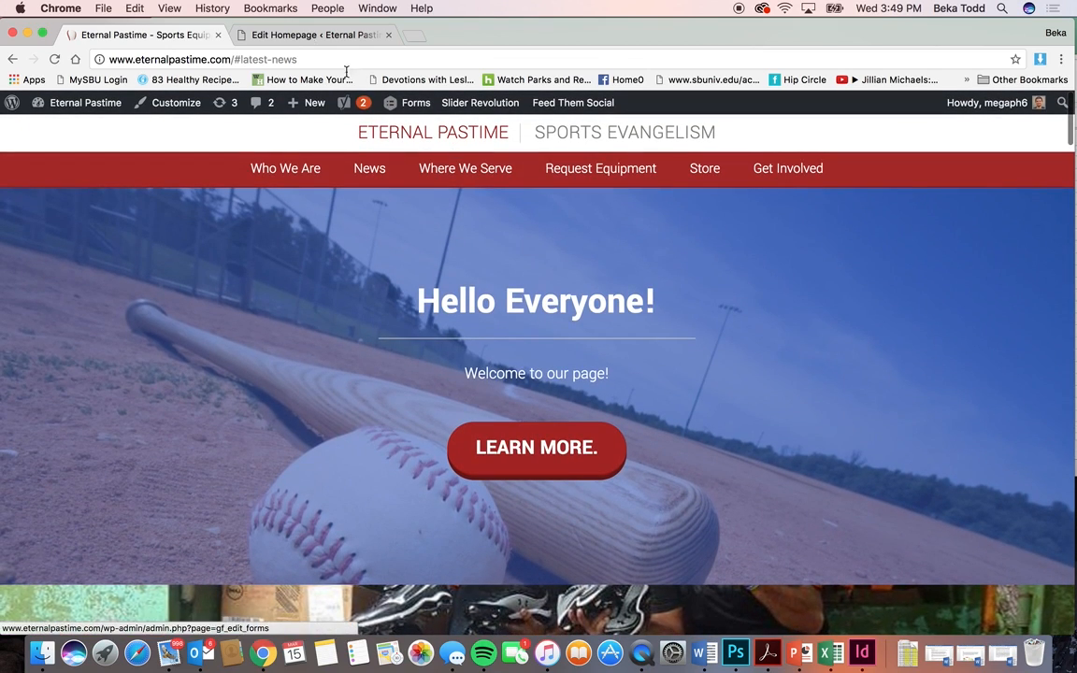
Step: Move one of the first homepage areas further down the display order and open the list of all homepage areas
left_click(314, 35)
left_click(39, 450)
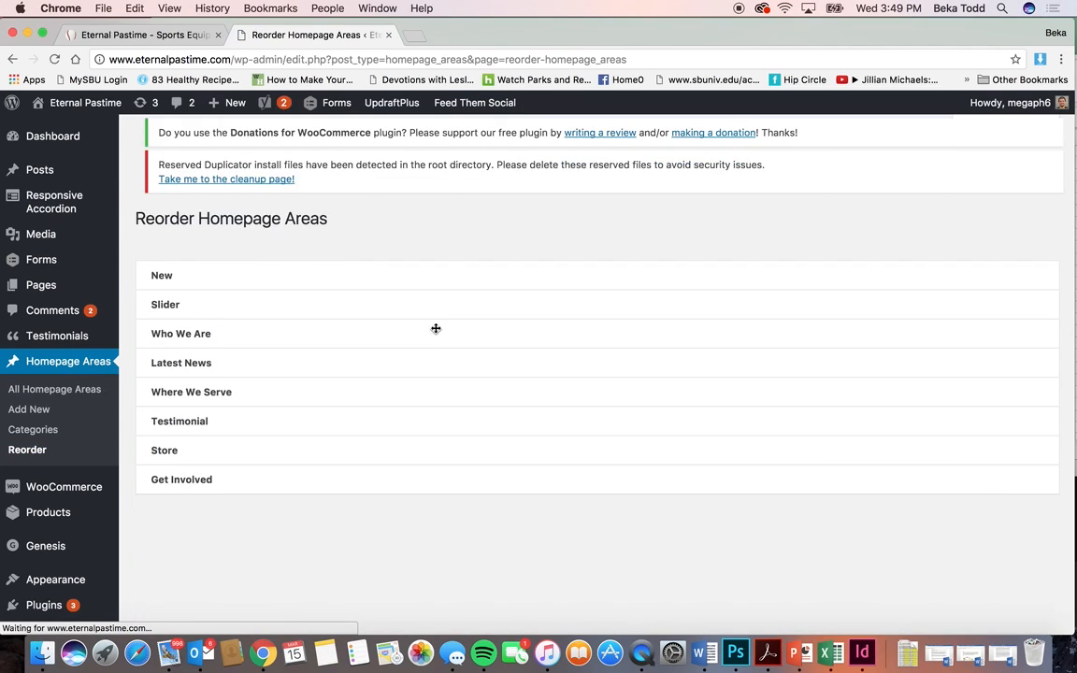
left_click_drag(335, 300, 349, 420)
left_click(87, 390)
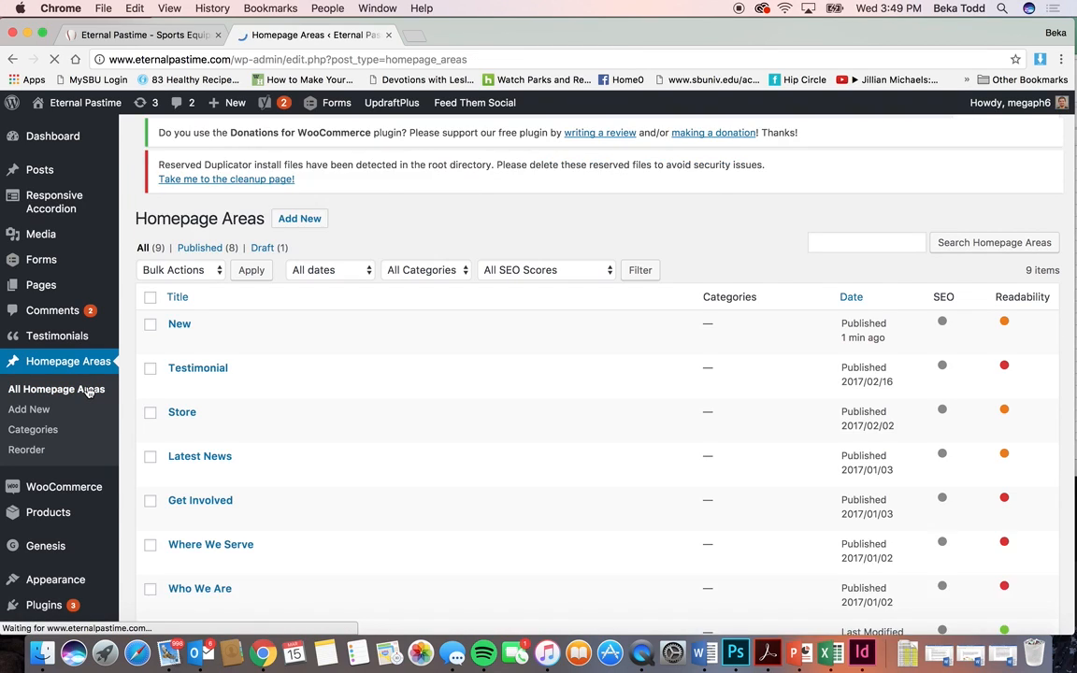
Step: Move the "New" homepage area to the trash and permanently delete it from there
left_click(261, 361)
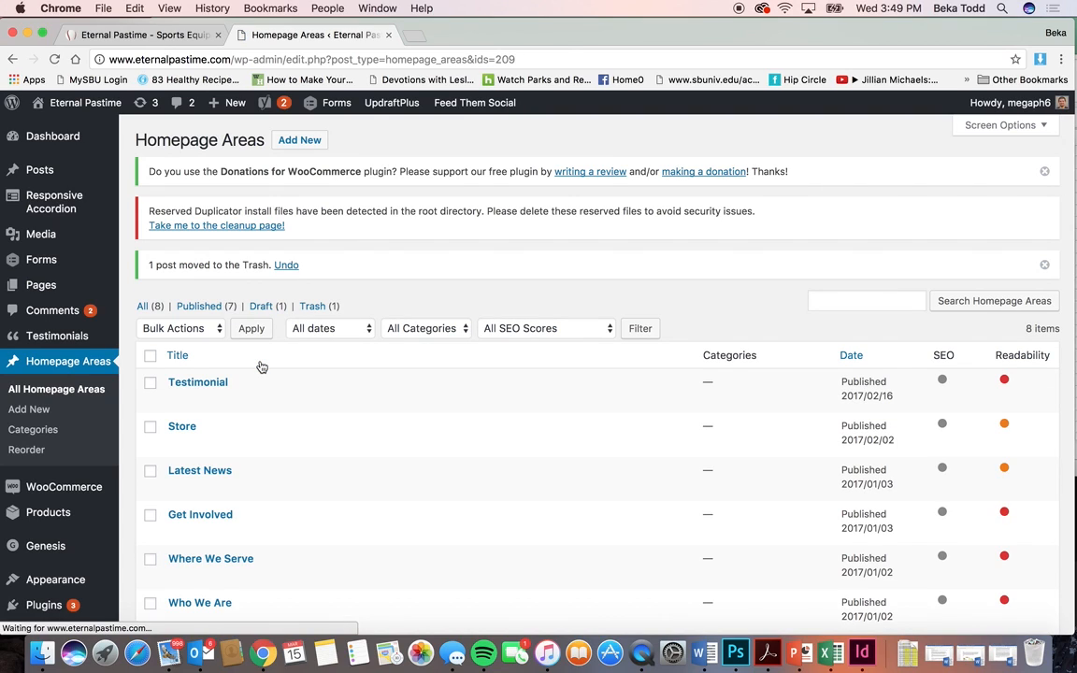
left_click(307, 307)
mouse_move(177, 346)
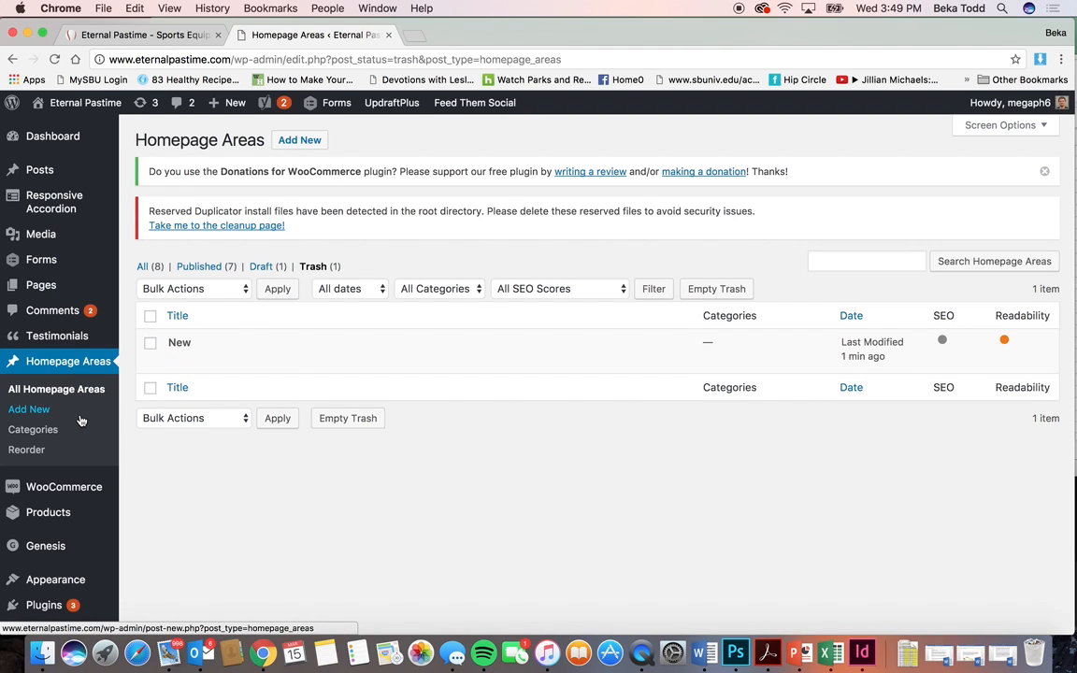
scroll(56, 412, "down", 1)
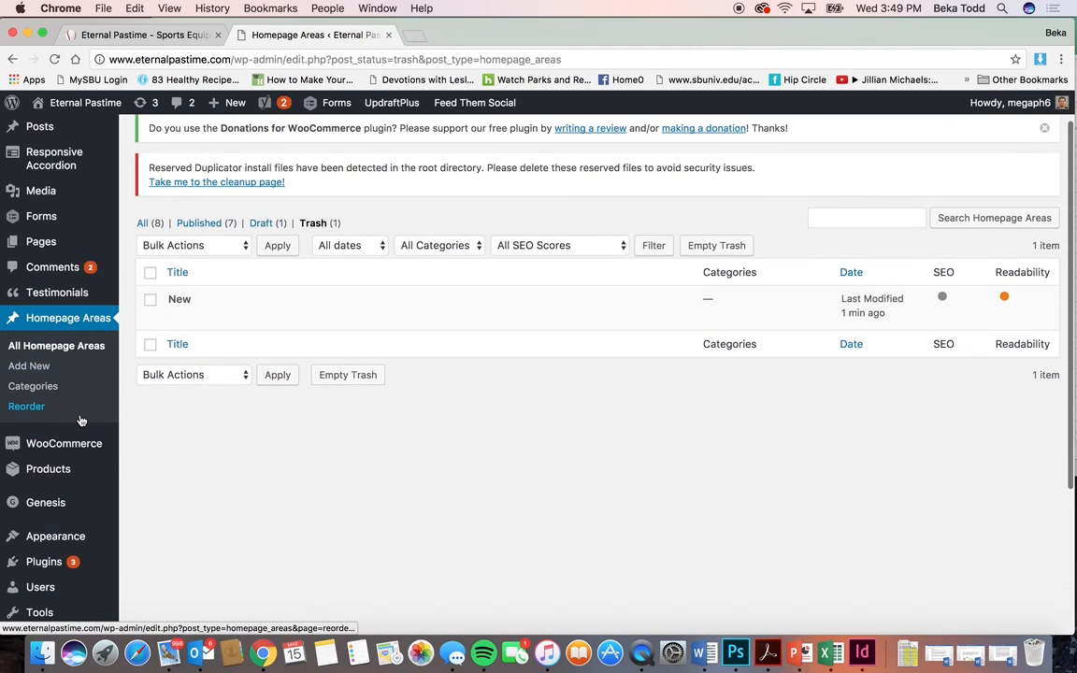
scroll(194, 444, "down", 1)
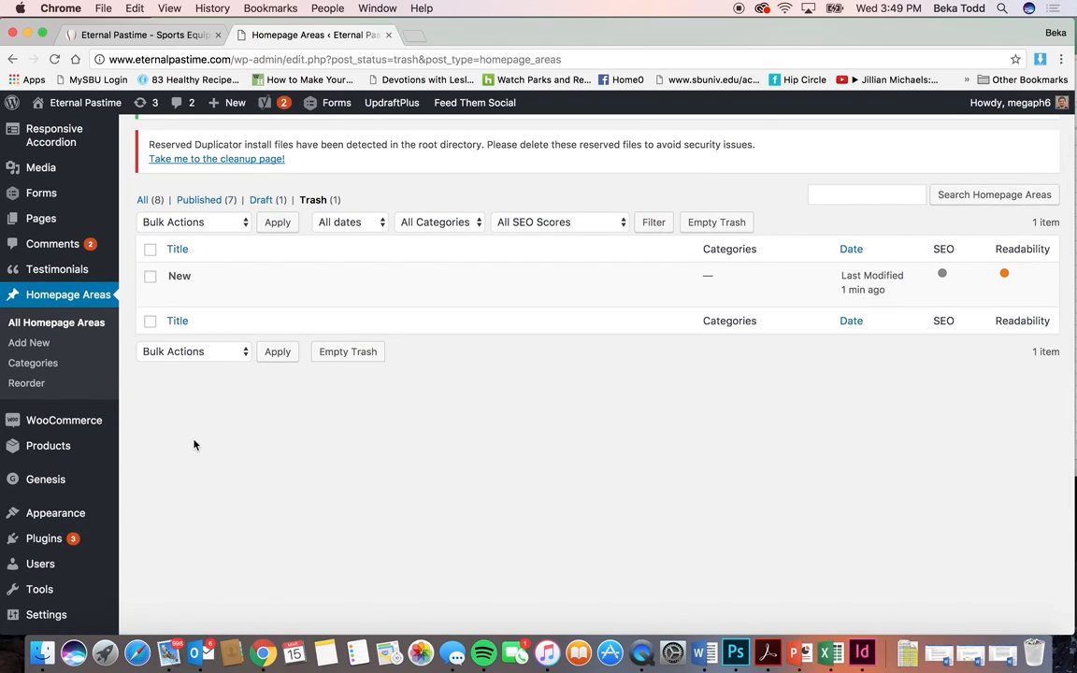
mouse_move(182, 301)
left_click(245, 299)
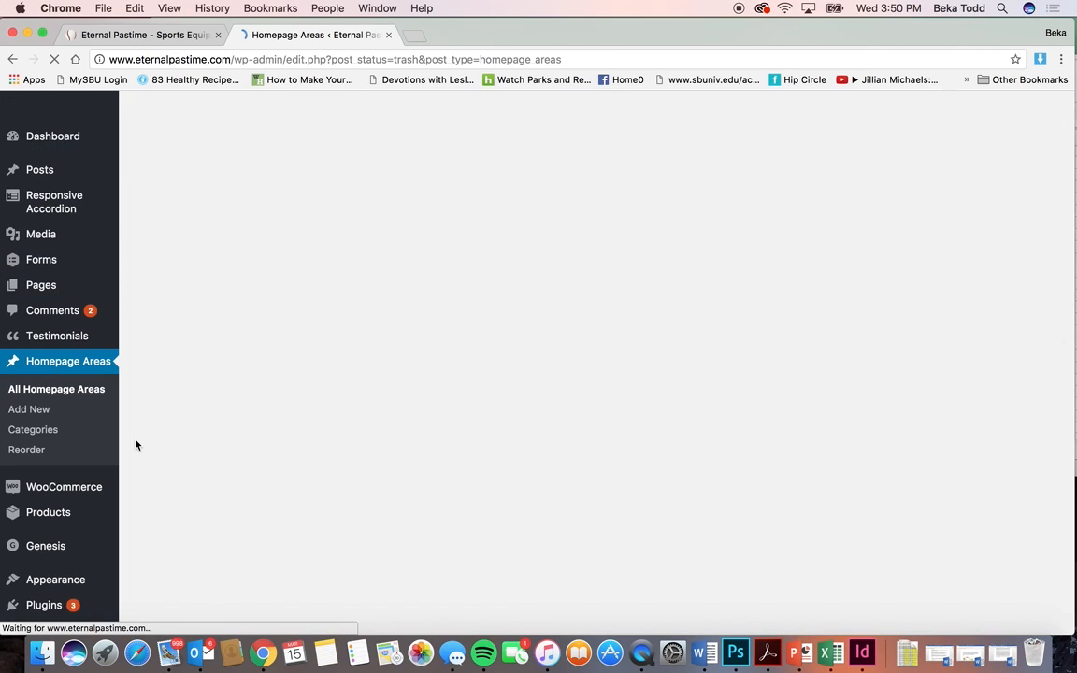
Step: Open the WooCommerce orders list and look through the sections of the live homepage for comparison
mouse_move(53, 493)
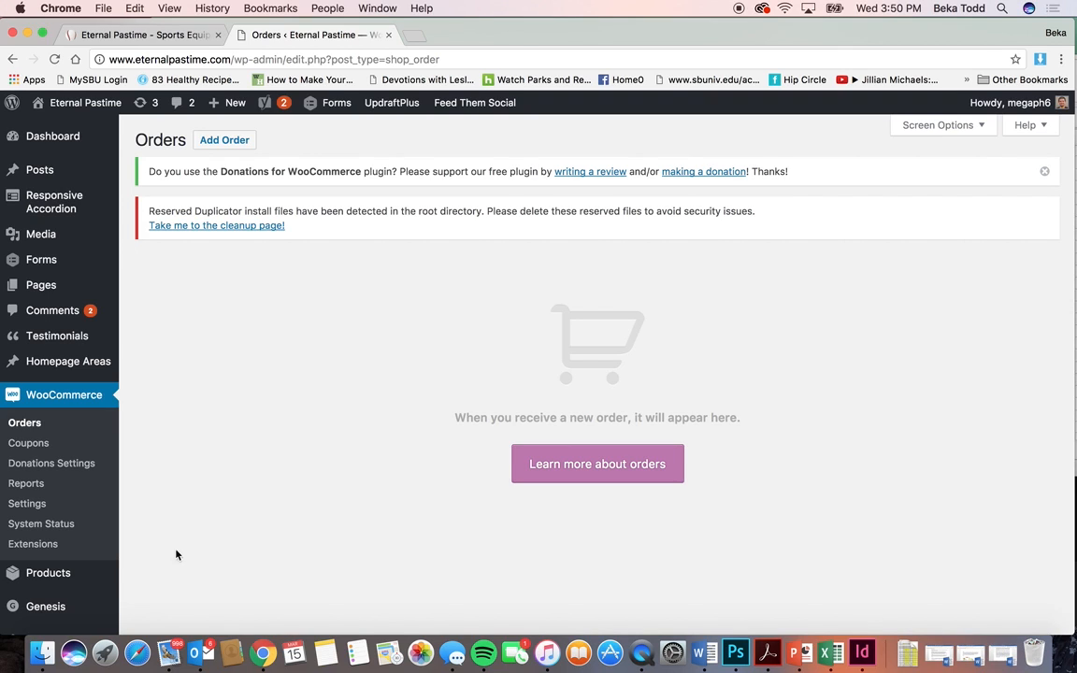
mouse_move(49, 577)
left_click(150, 34)
scroll(379, 296, "down", 3)
scroll(380, 297, "down", 15)
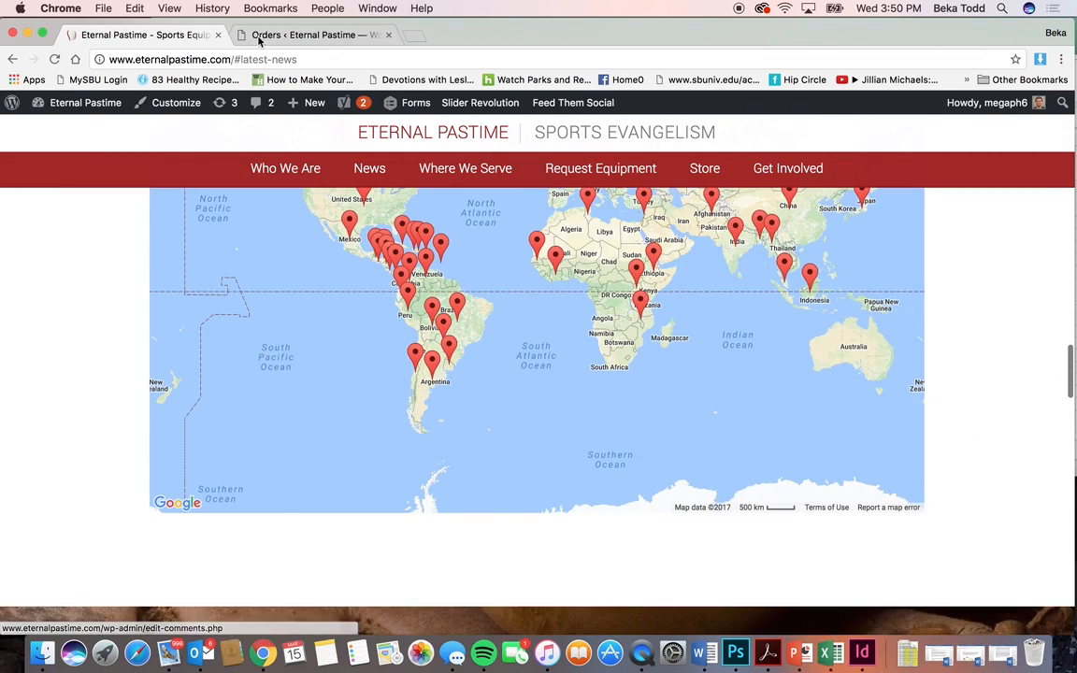
left_click(259, 35)
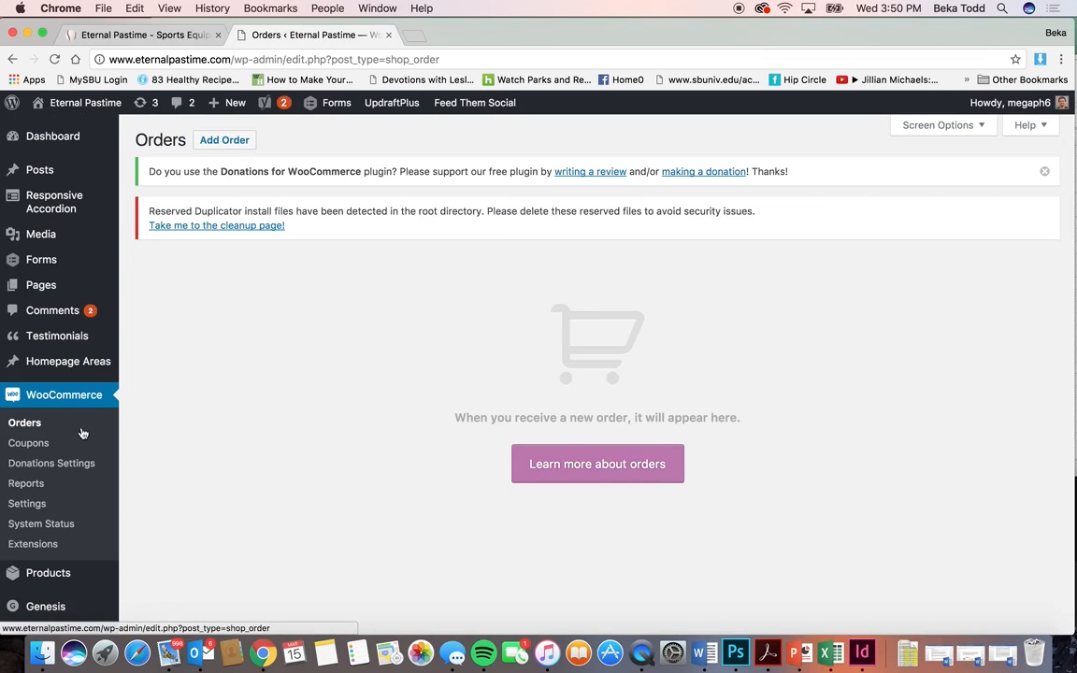
Step: Review the Donations for WooCommerce settings page and open the general WooCommerce settings
left_click(58, 462)
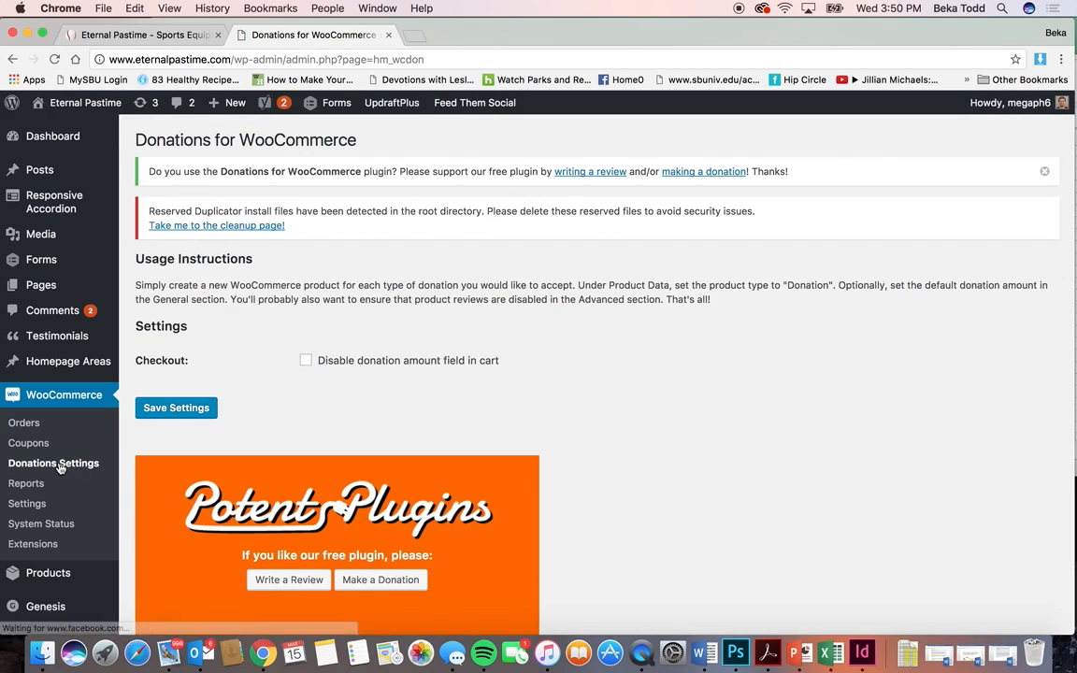
scroll(295, 414, "down", 5)
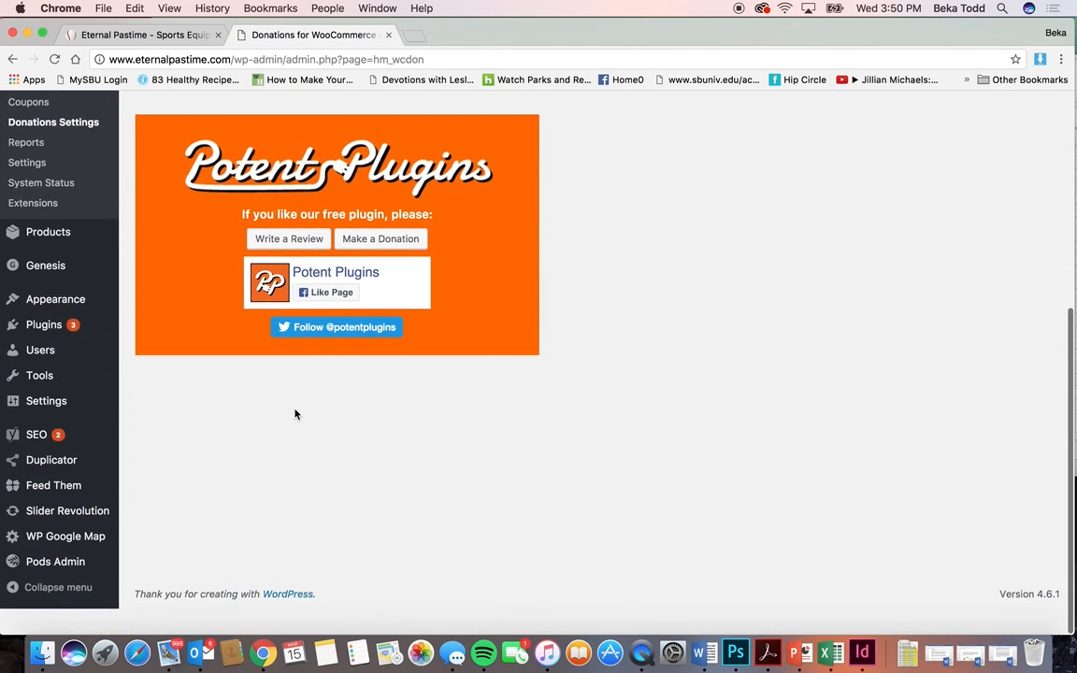
left_click(42, 188)
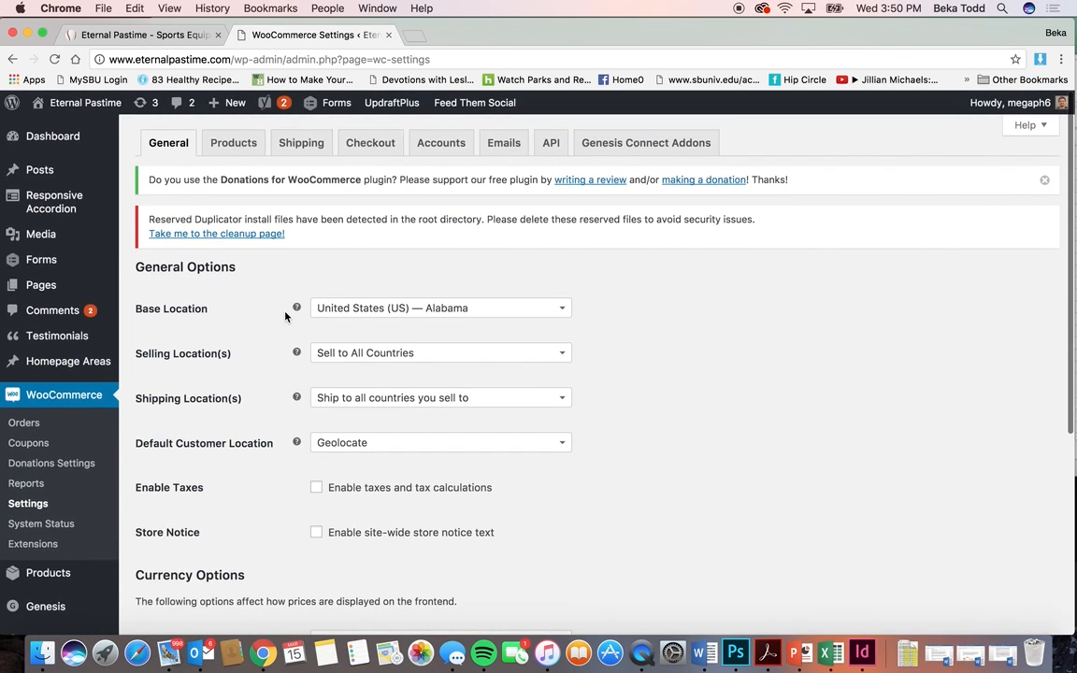
Step: Review the WooCommerce shipping zones and the product settings for measurements and reviews
left_click(283, 150)
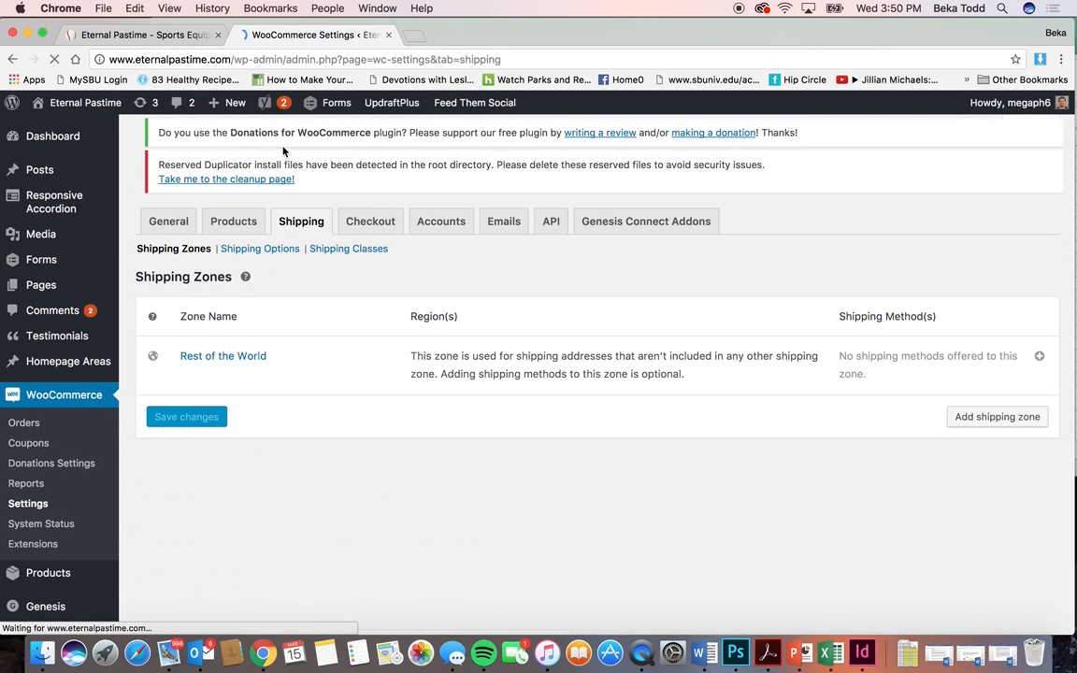
scroll(324, 332, "down", 5)
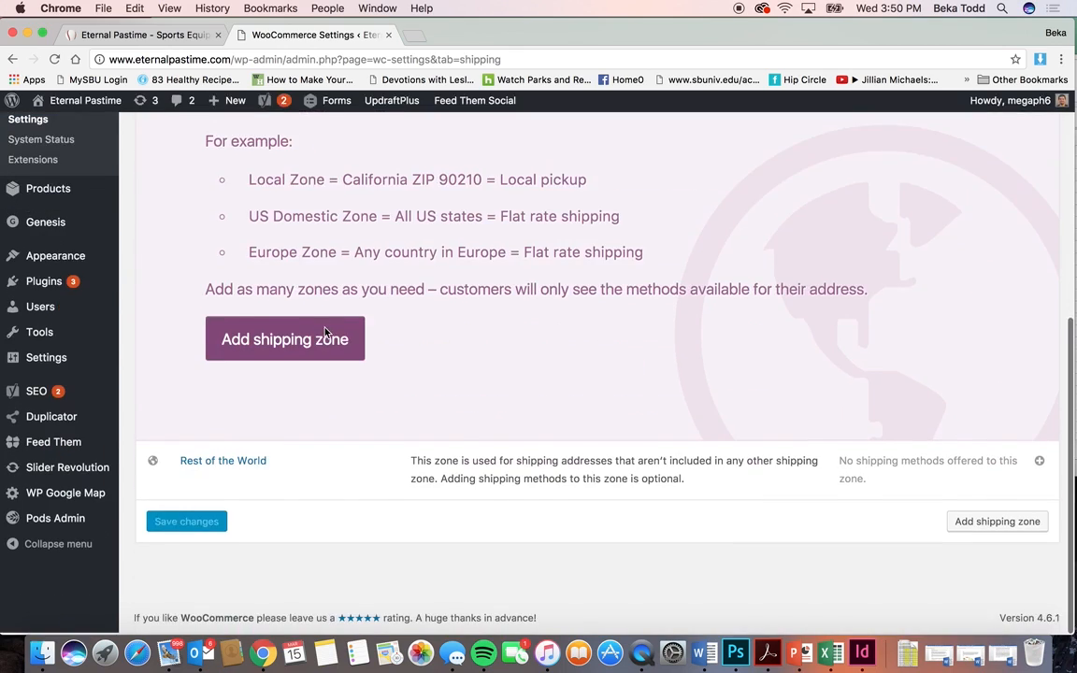
scroll(292, 294, "up", 5)
left_click(236, 143)
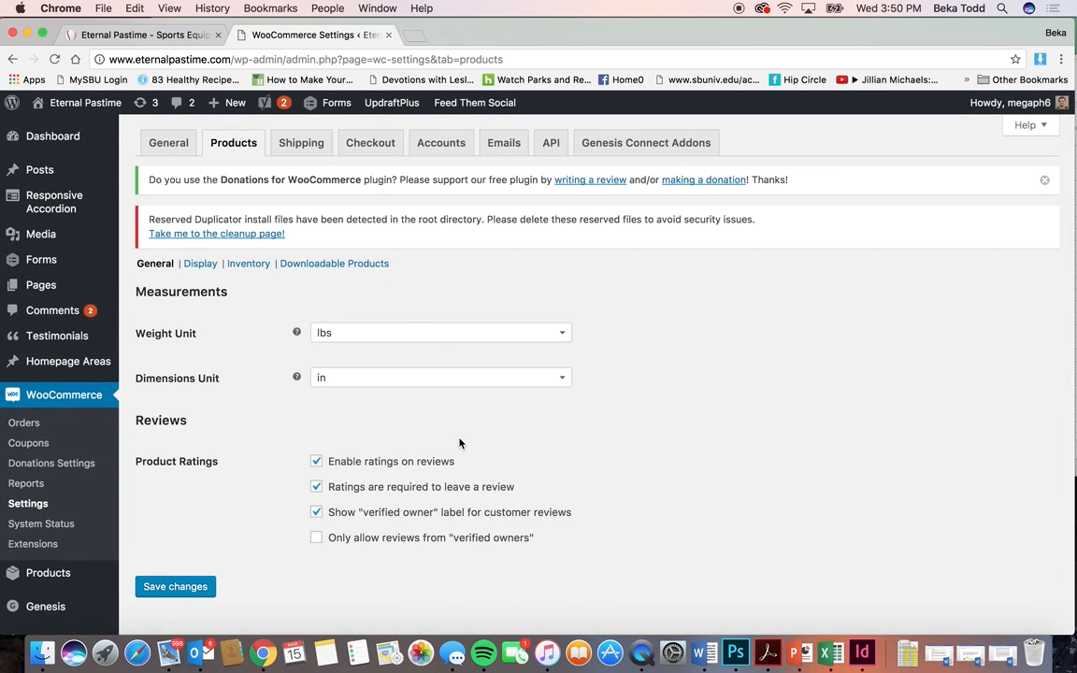
scroll(457, 442, "down", 1)
scroll(459, 442, "up", 1)
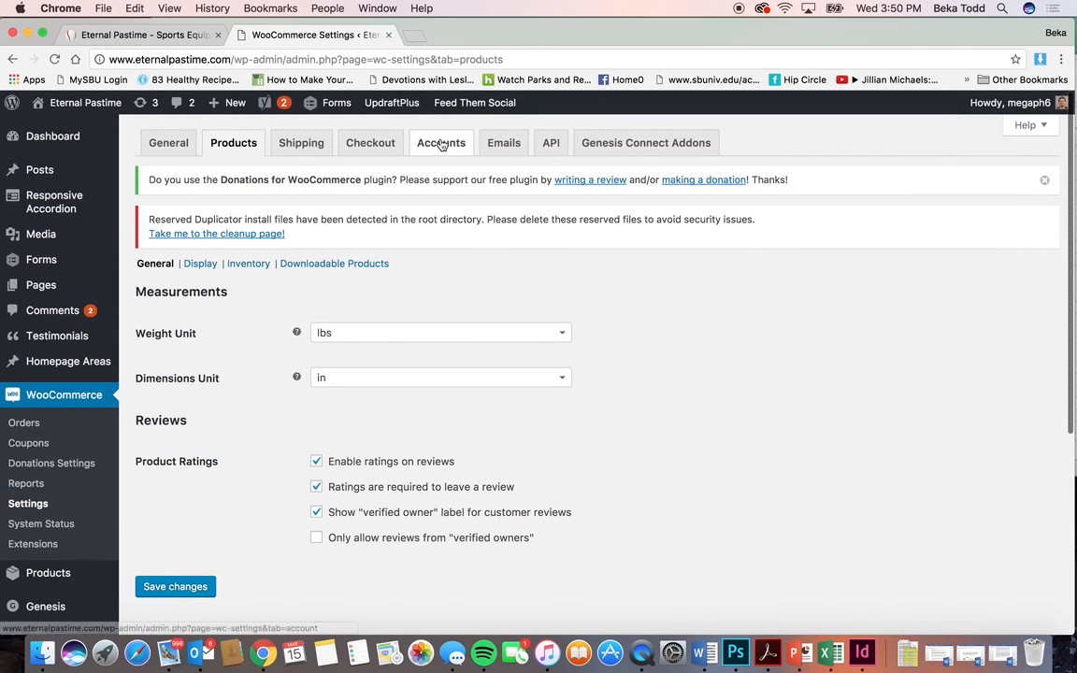
Step: Examine the WooCommerce email notification, sender and template settings as well as the API options, ending on the general settings
left_click(506, 145)
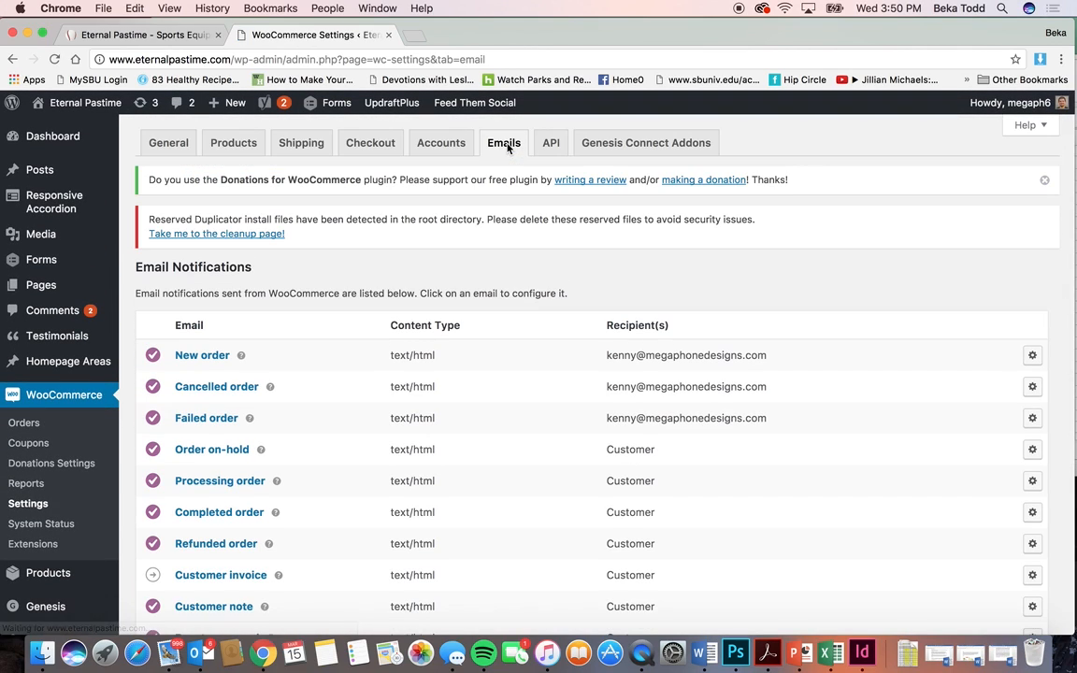
scroll(541, 366, "down", 4)
scroll(541, 368, "up", 2)
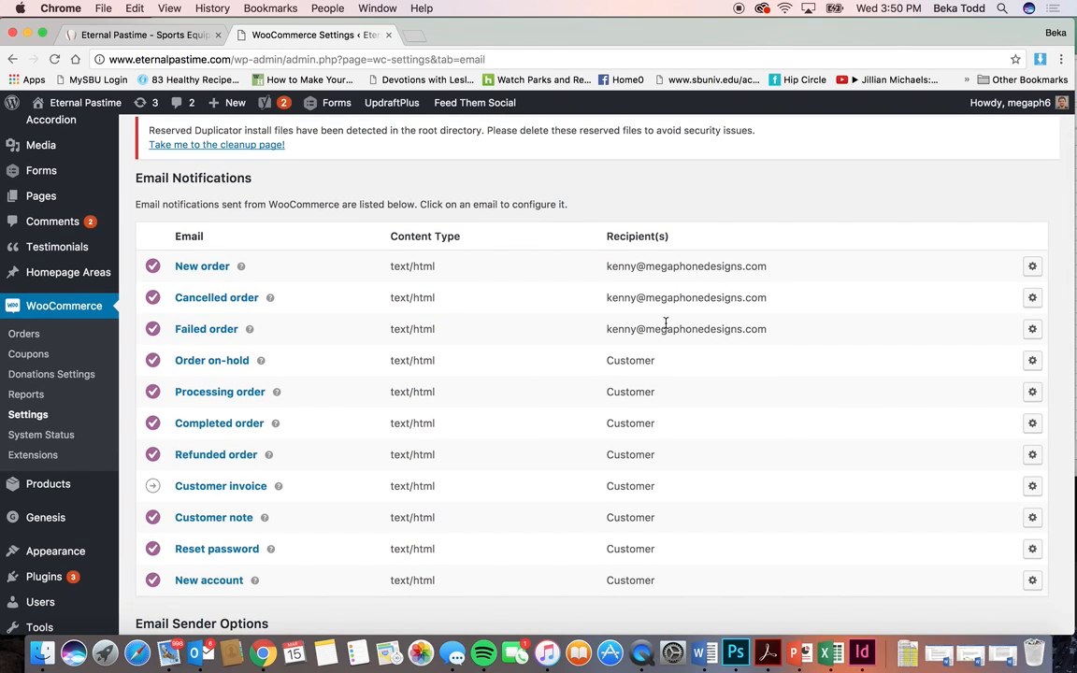
scroll(735, 280, "down", 8)
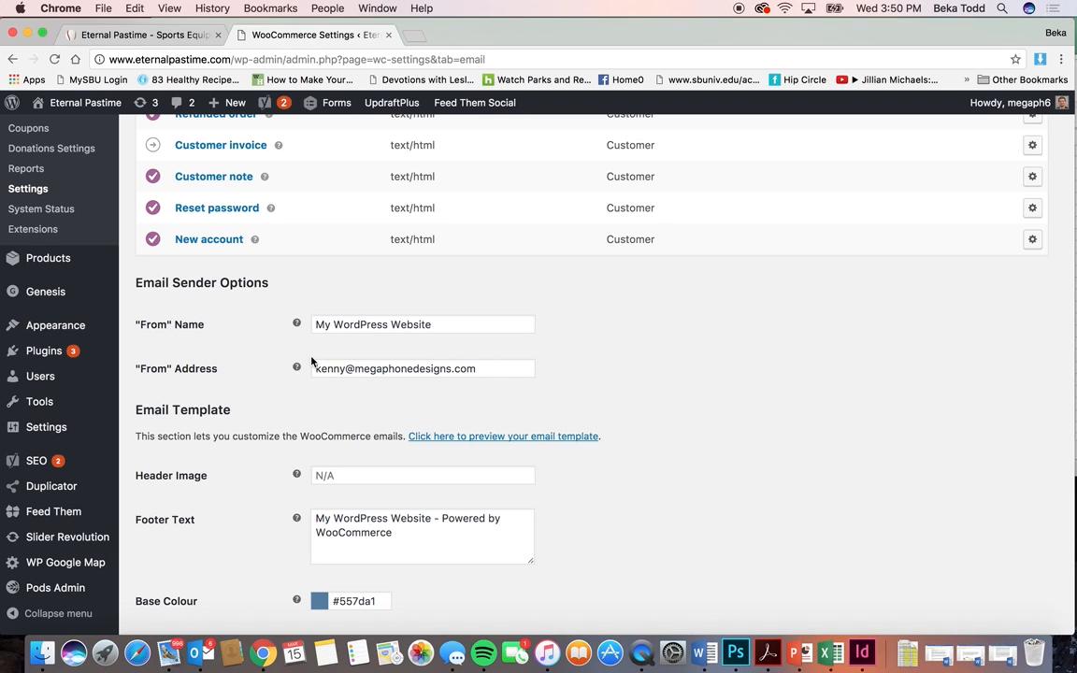
scroll(652, 437, "down", 5)
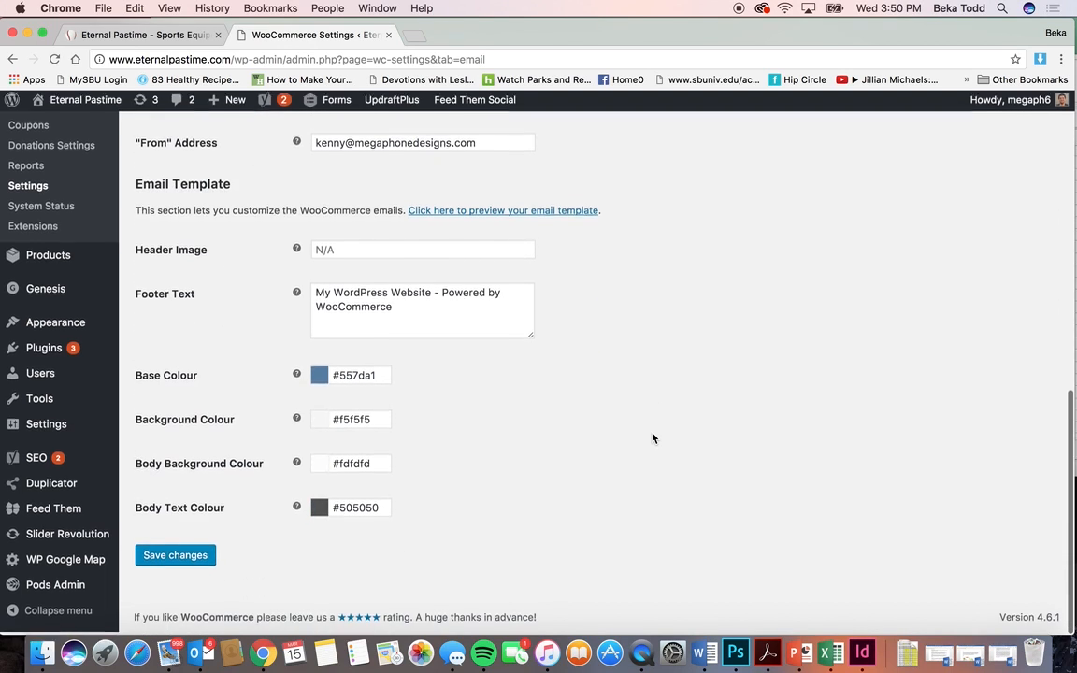
scroll(652, 438, "up", 15)
left_click(551, 144)
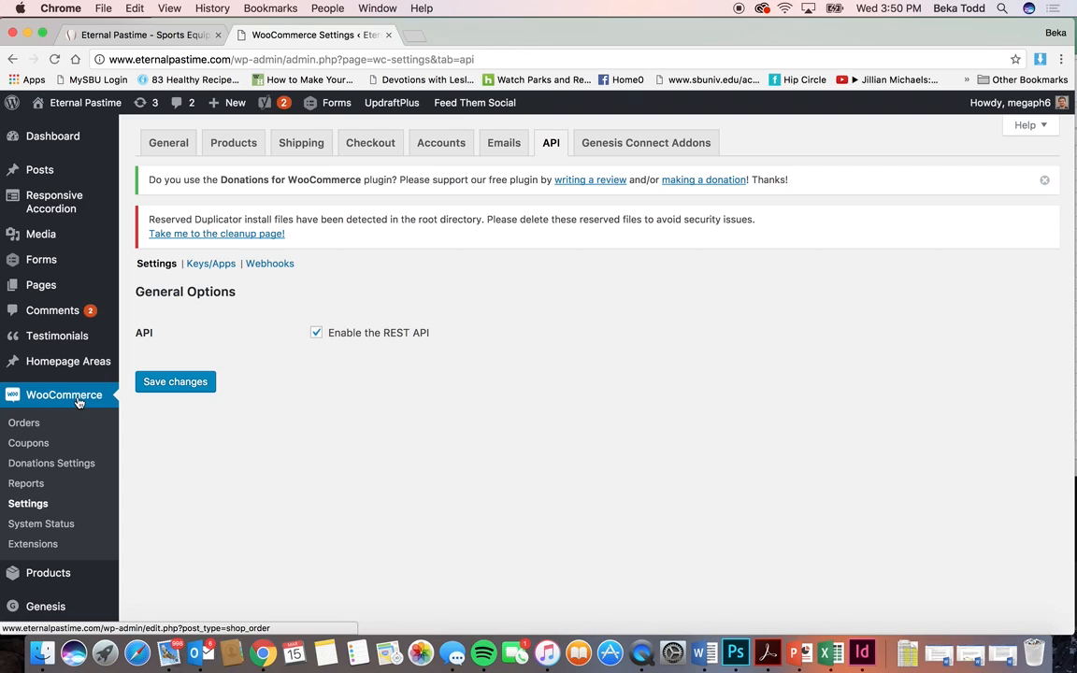
left_click(185, 391)
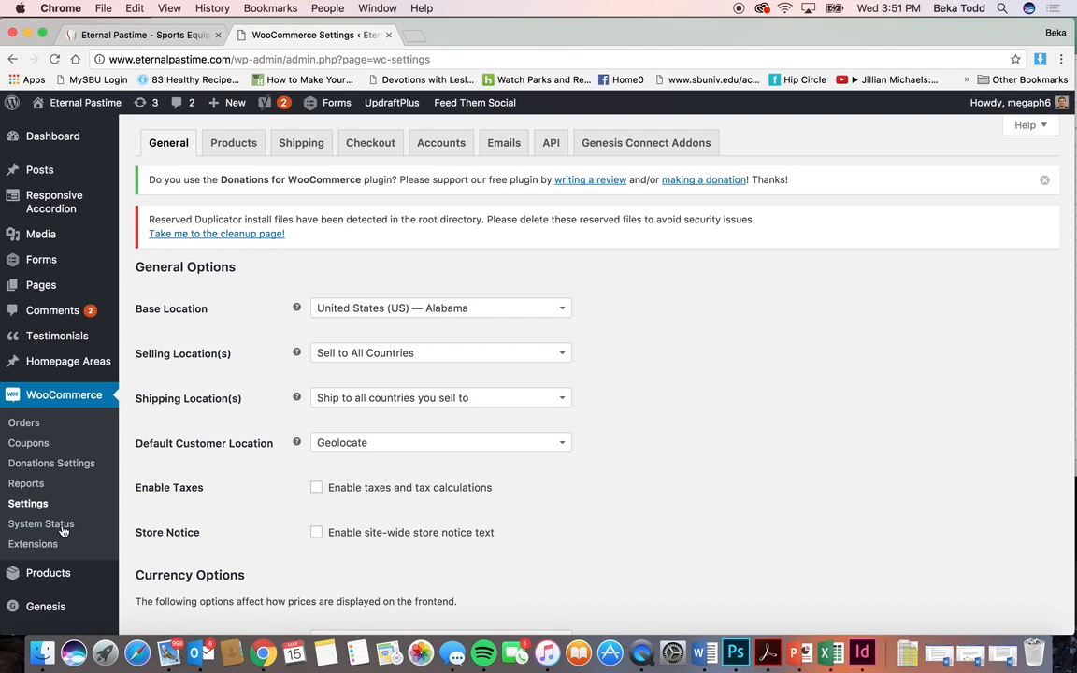
Step: Open the Hat product from the product list and look through its edit page as far as the product image
scroll(66, 528, "down", 4)
left_click(59, 412)
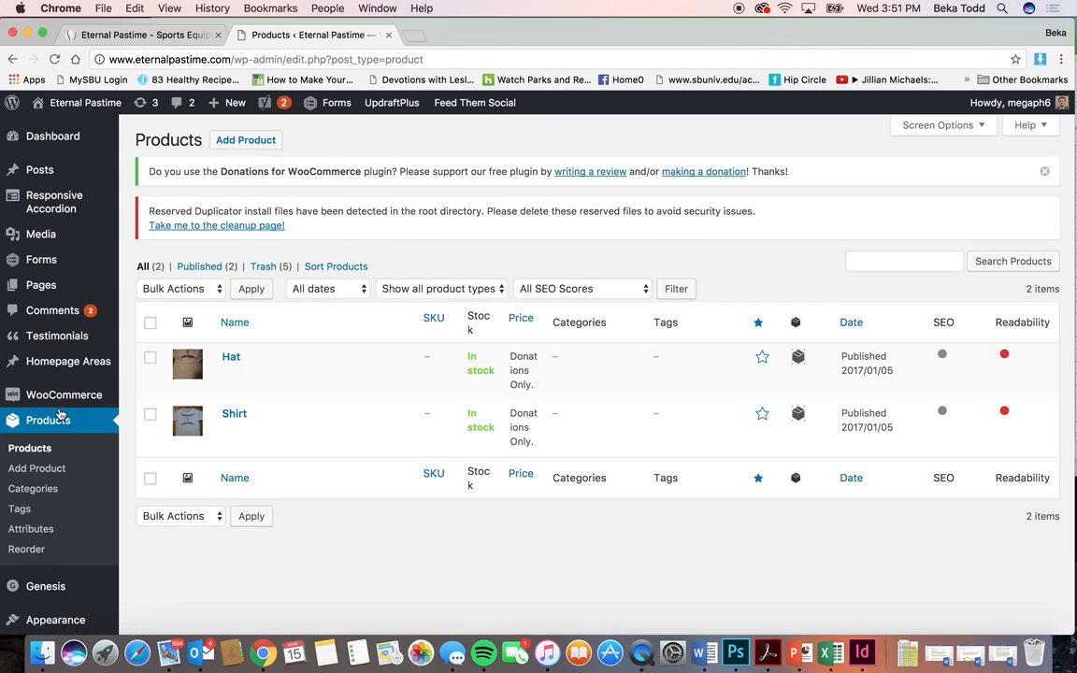
left_click(231, 358)
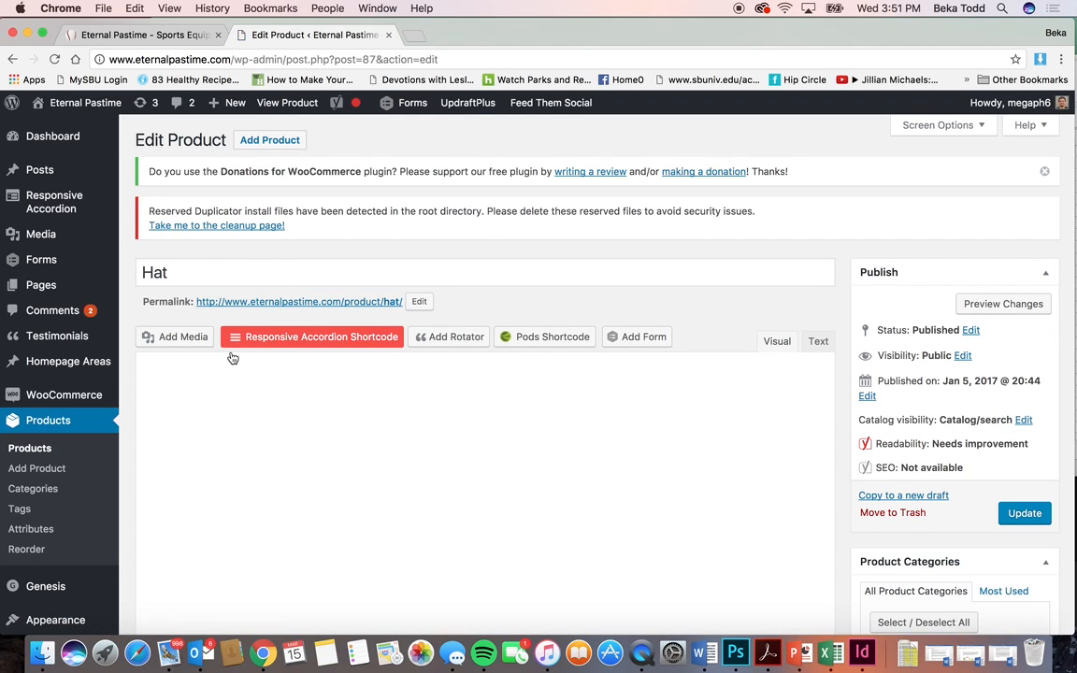
scroll(502, 359, "down", 2)
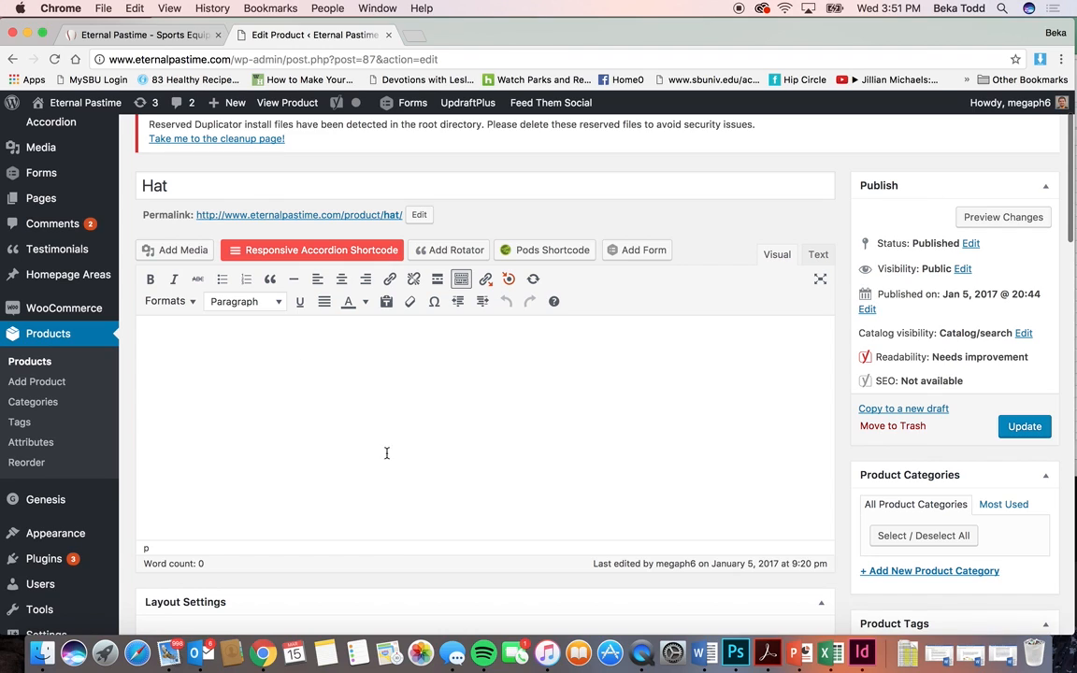
scroll(354, 375, "down", 10)
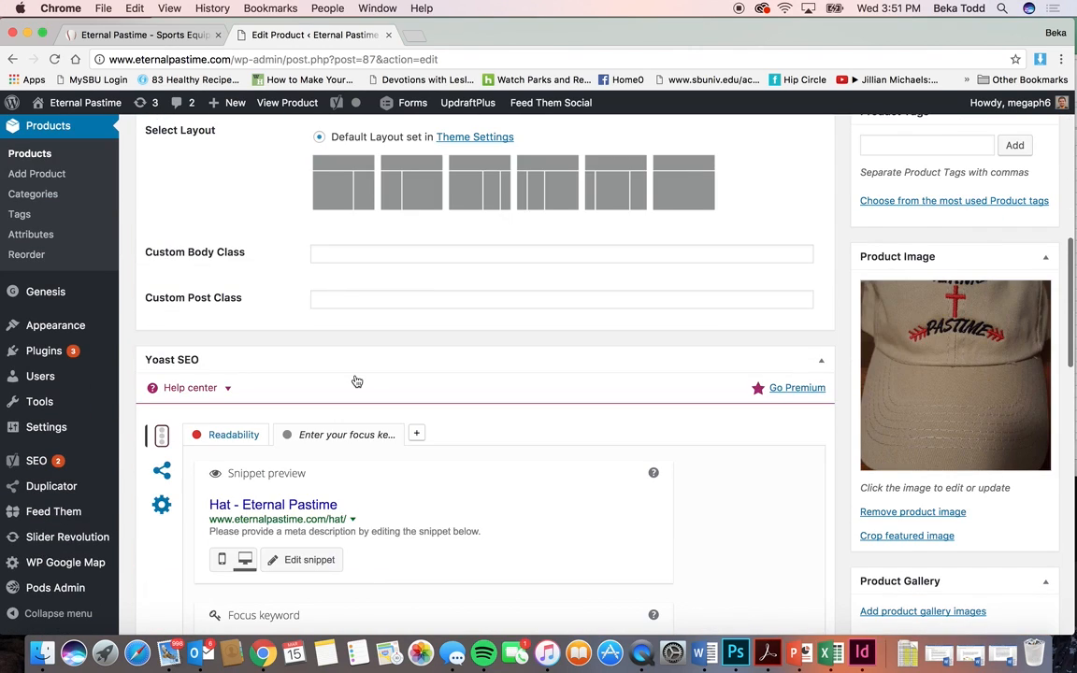
scroll(963, 430, "down", 3)
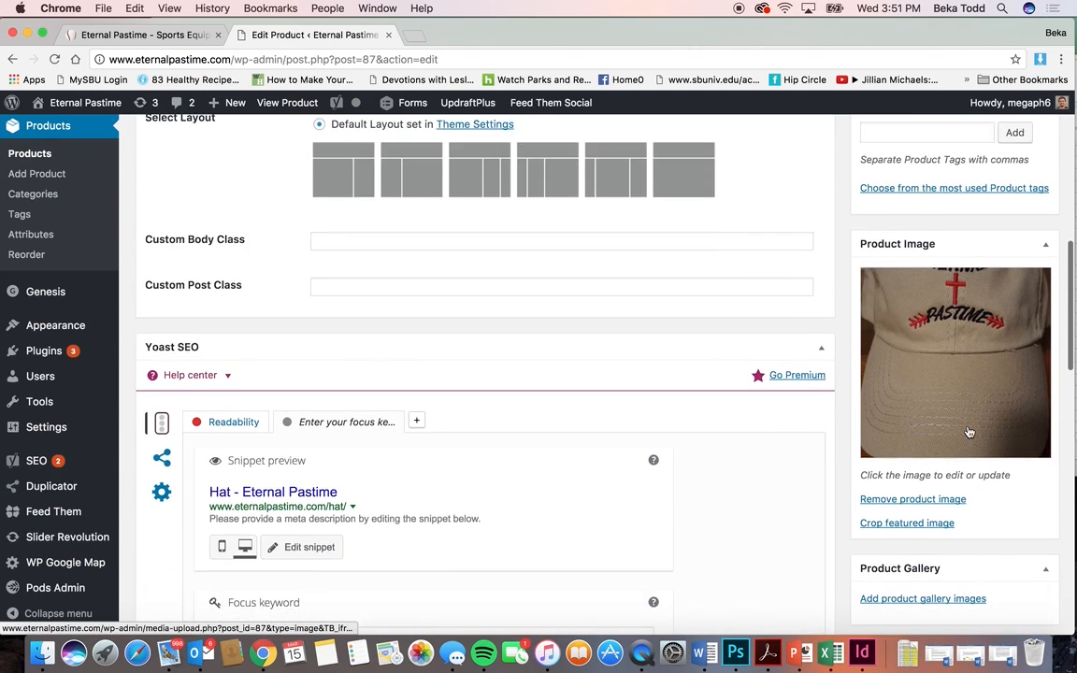
Step: Try selecting a baseball glove photo for the Hat's product gallery and close the media library without adding it
left_click(921, 454)
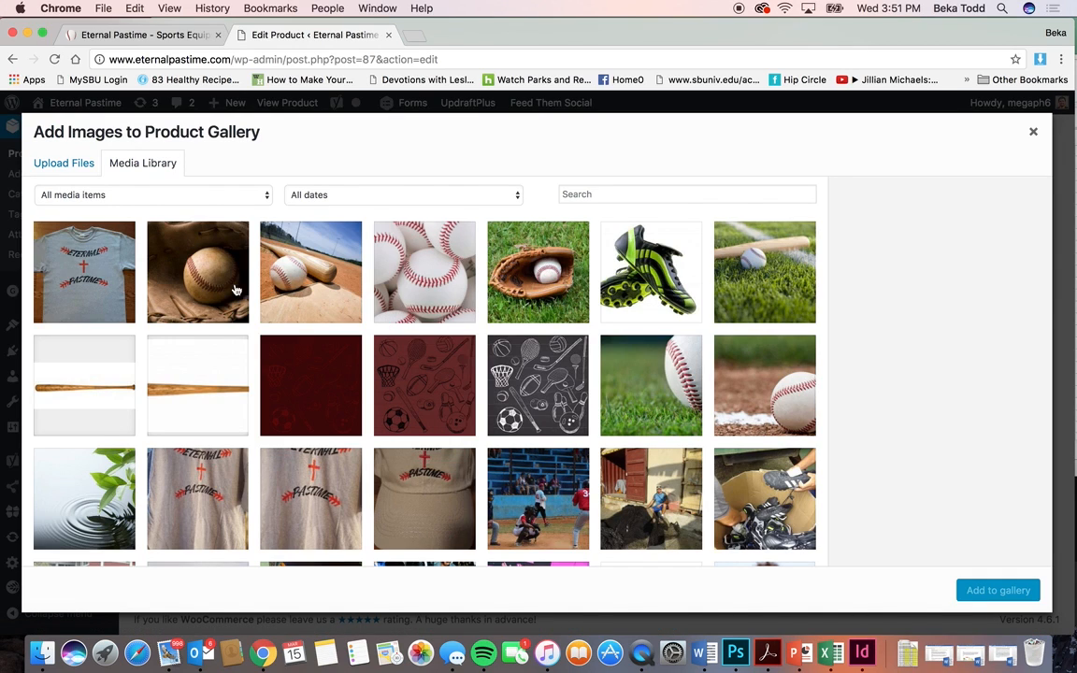
left_click(326, 279)
left_click(423, 281)
left_click(517, 283)
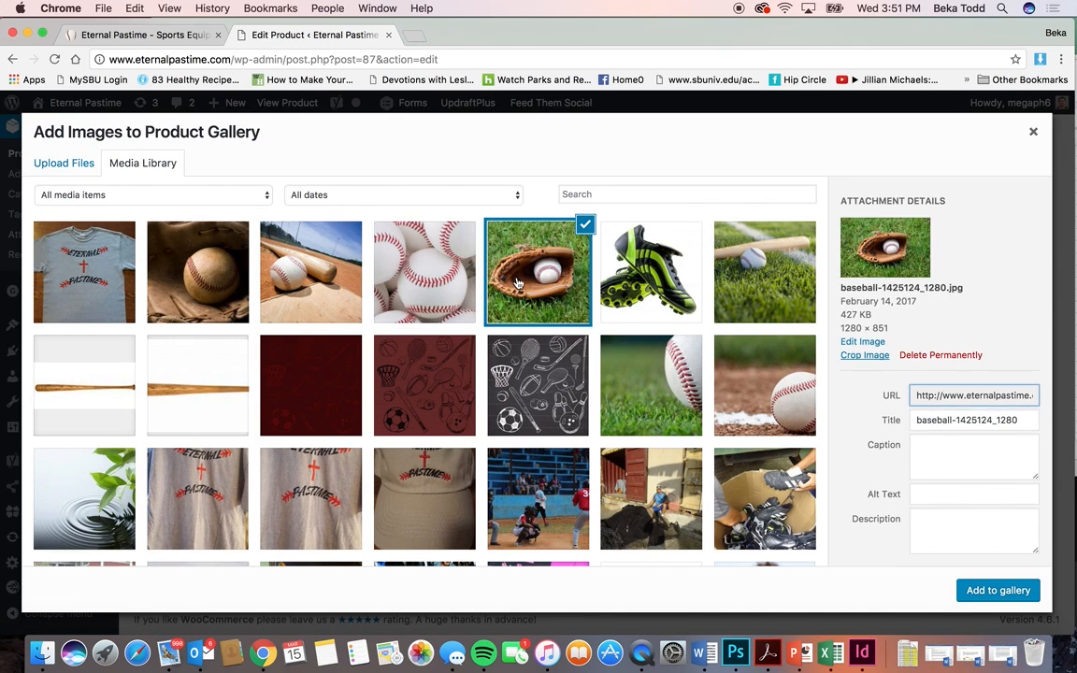
left_click(1033, 132)
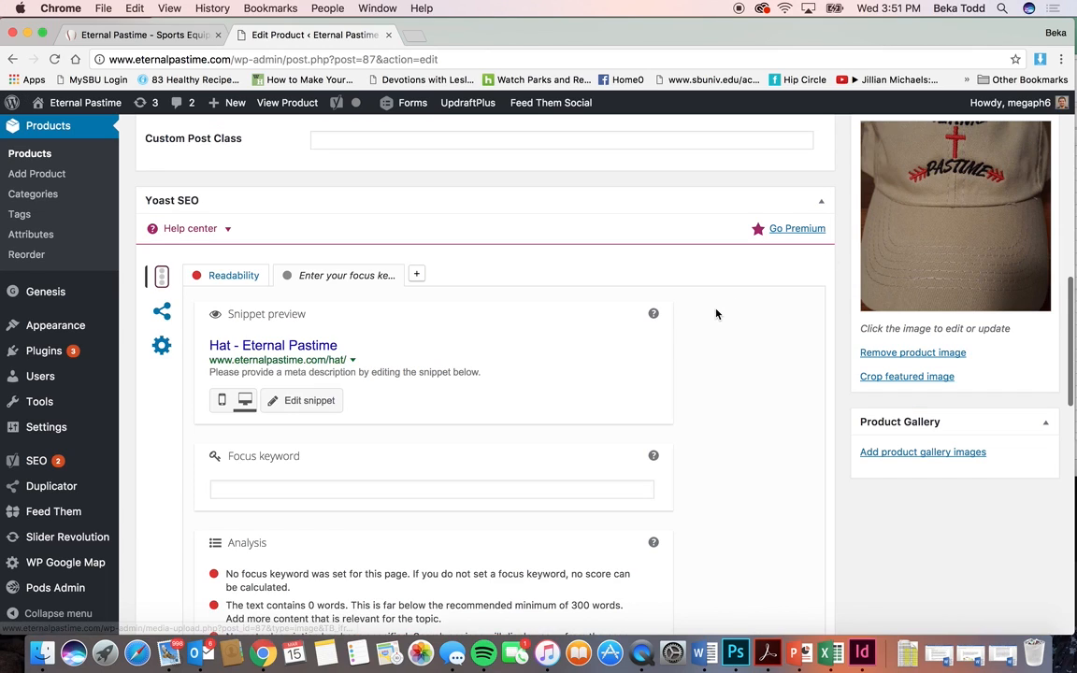
Step: Look at the image choices for the Hat's product image and close the media library without changing it
scroll(716, 313, "down", 4)
scroll(716, 312, "up", 3)
scroll(716, 313, "up", 3)
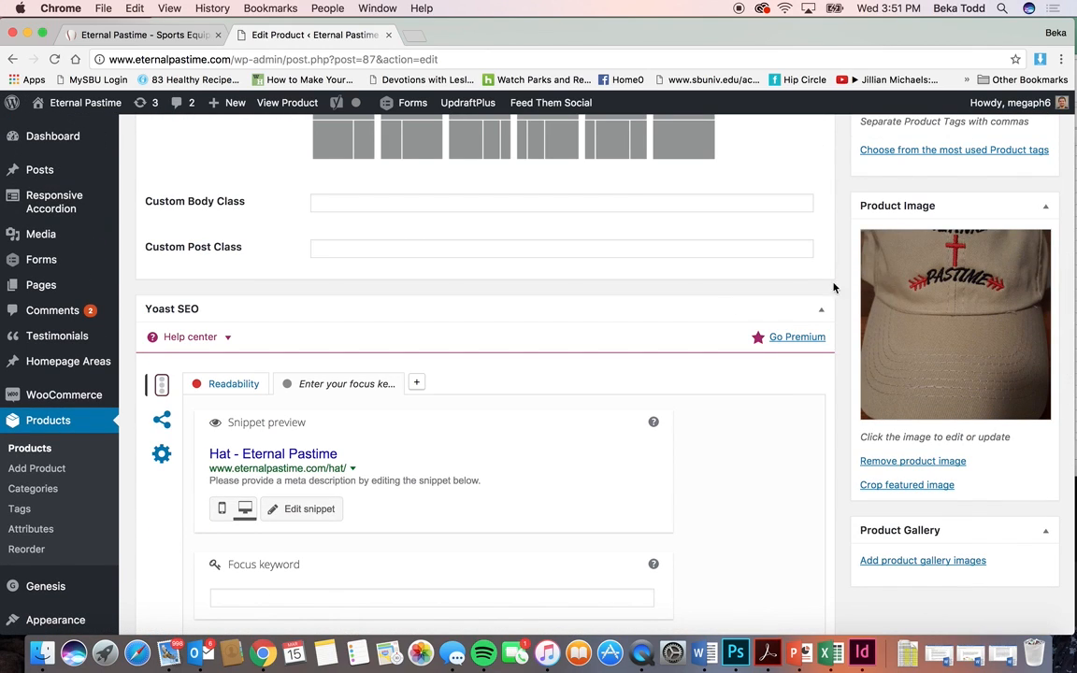
left_click(934, 276)
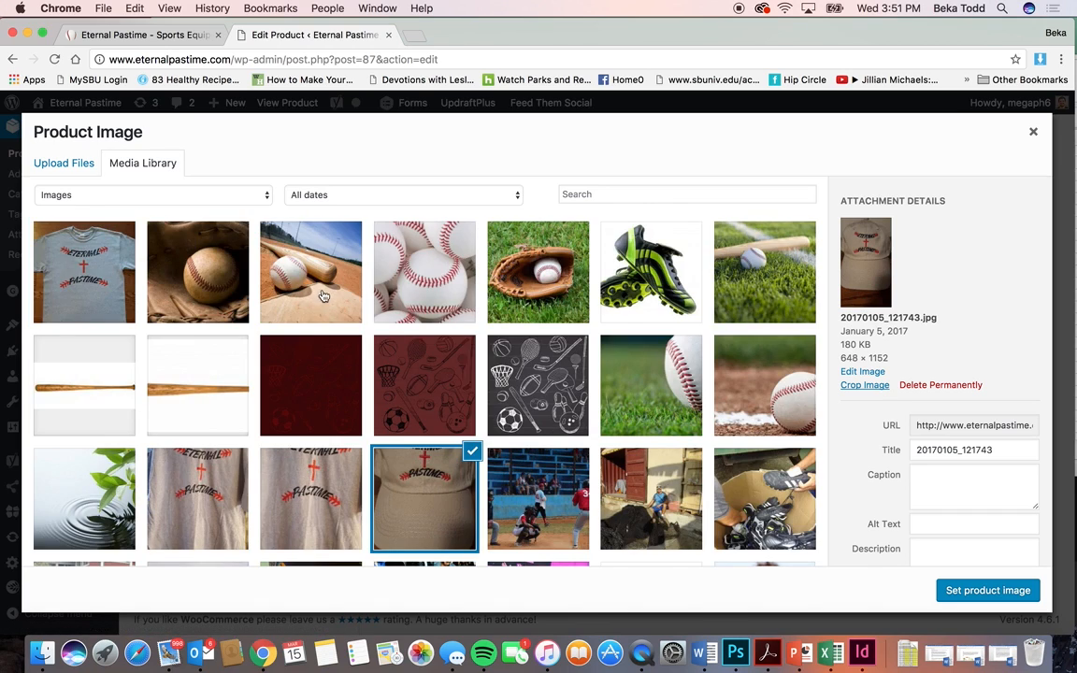
left_click(1034, 133)
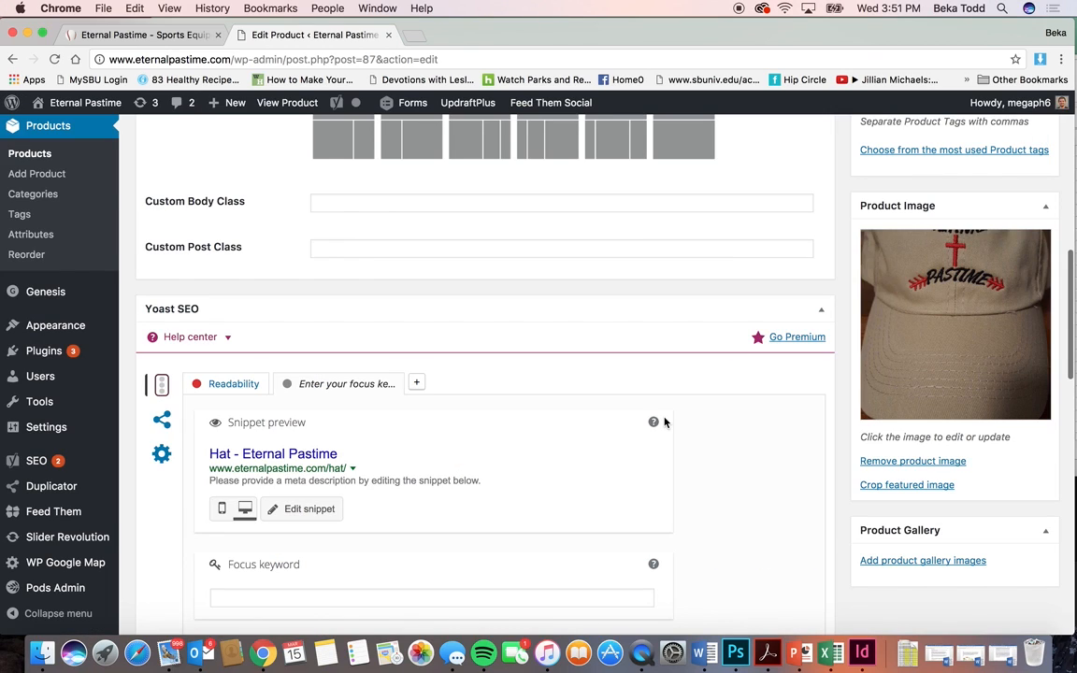
Step: Check the available product types in the Hat's product data and keep Variable product selected
scroll(665, 422, "down", 4)
scroll(664, 423, "down", 5)
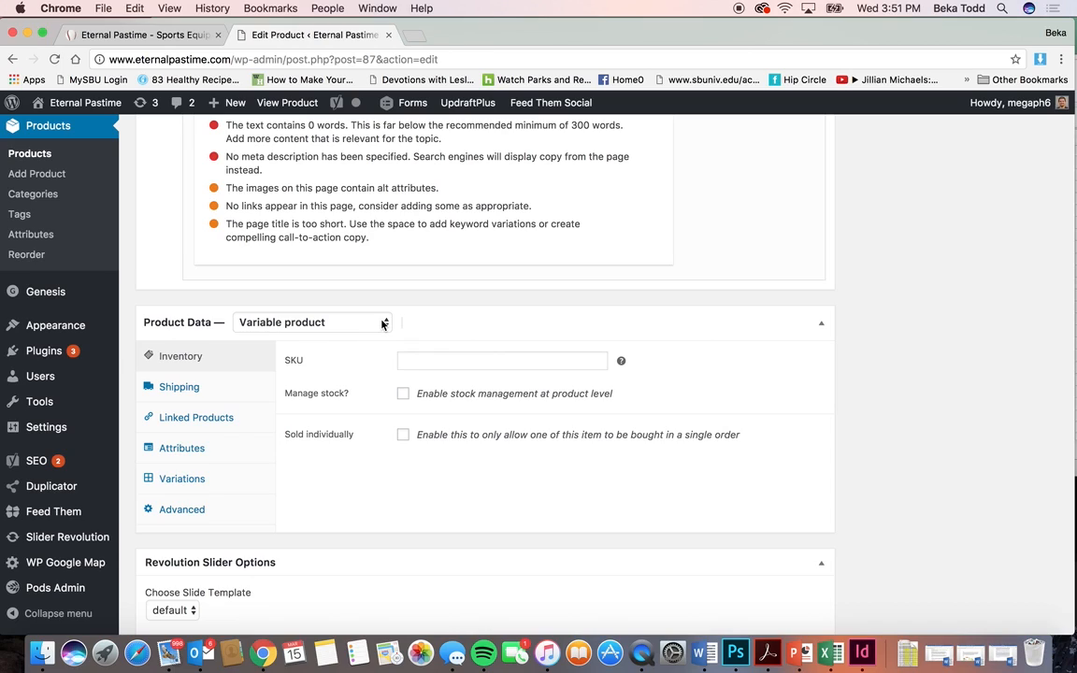
left_click(382, 323)
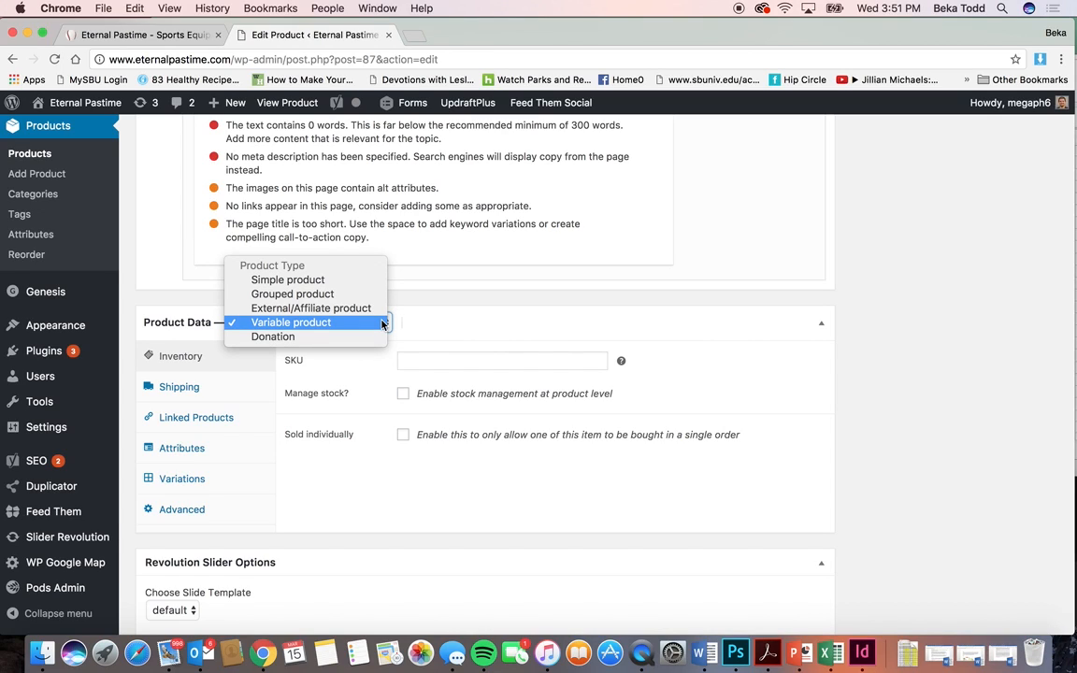
left_click(354, 324)
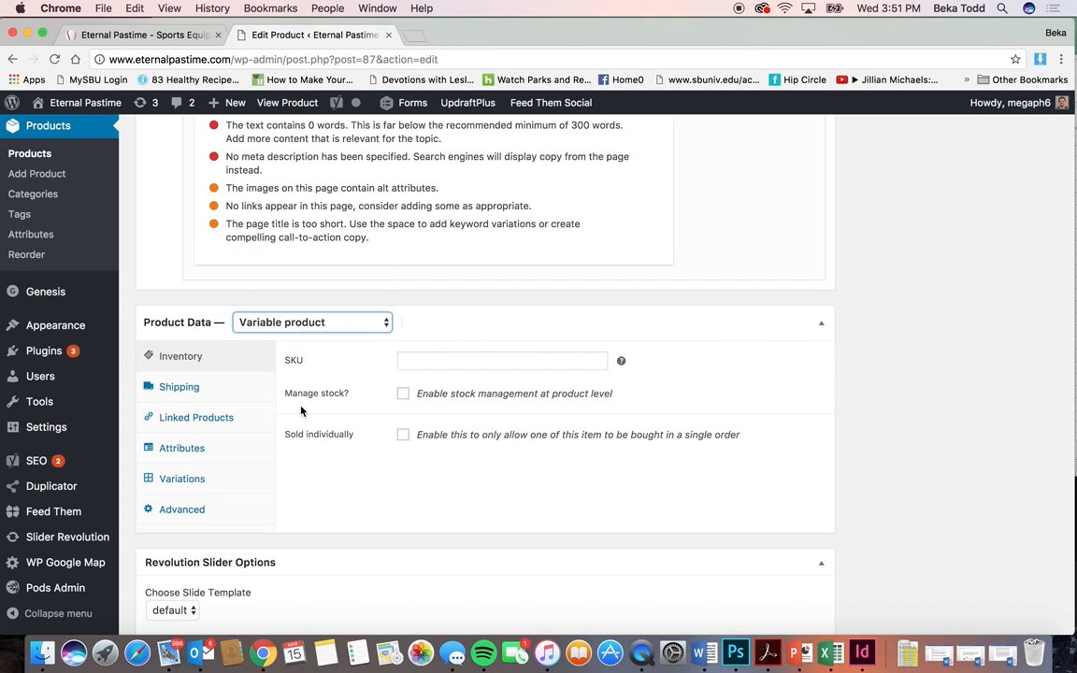
Step: Open the Hat's variations and check the available variation actions, keeping Add variation selected
left_click(187, 479)
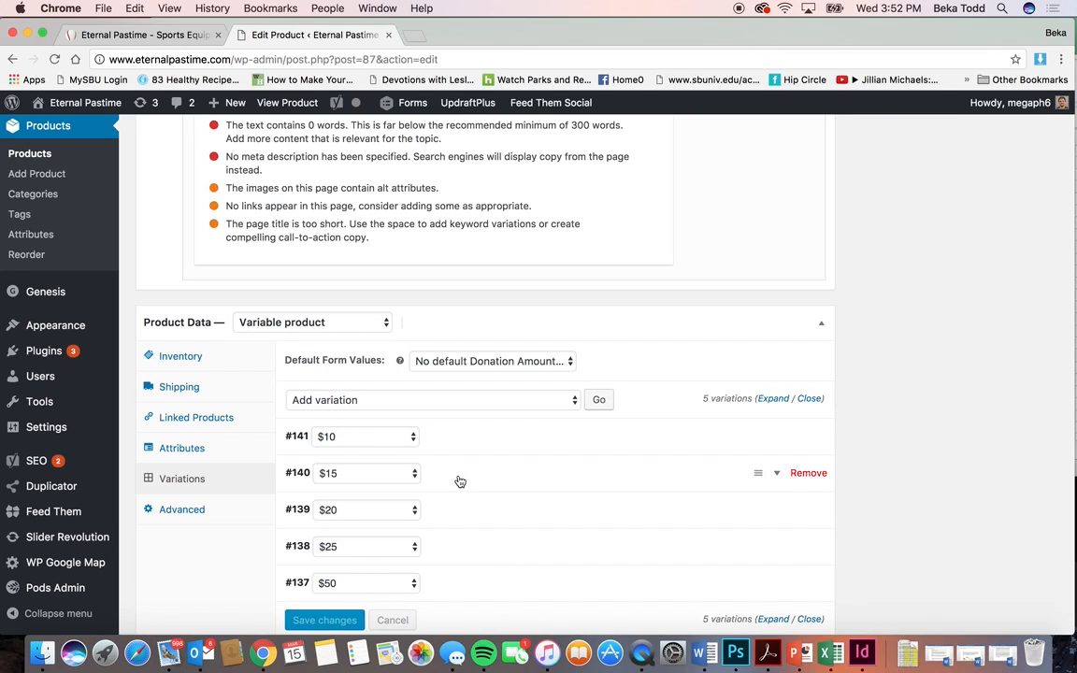
scroll(459, 482, "down", 3)
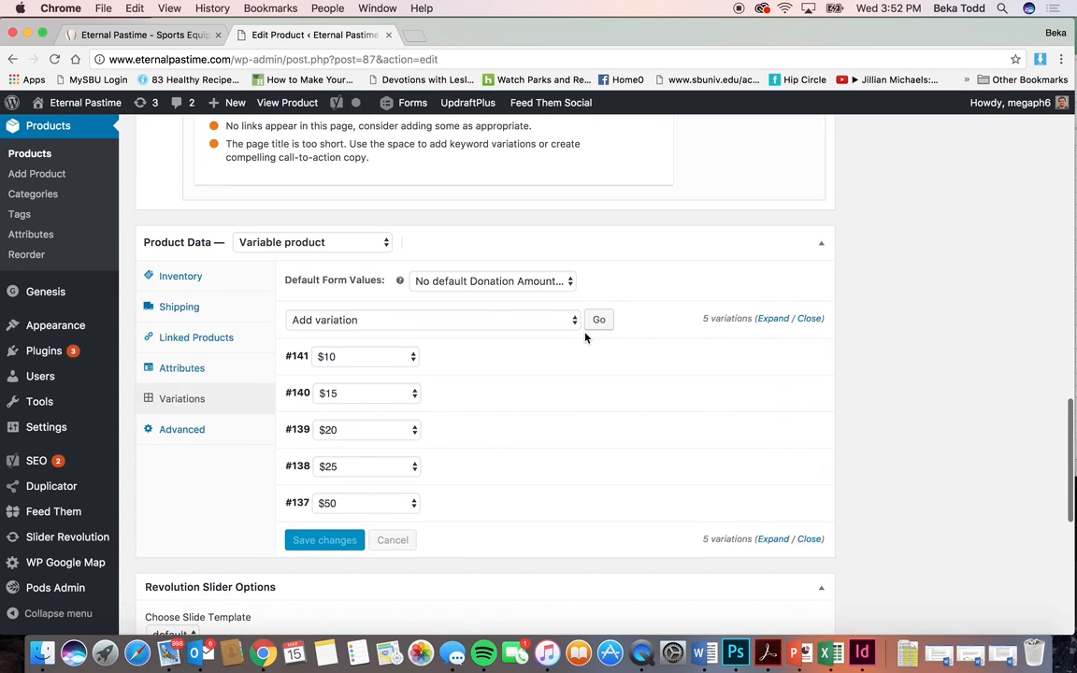
left_click(572, 320)
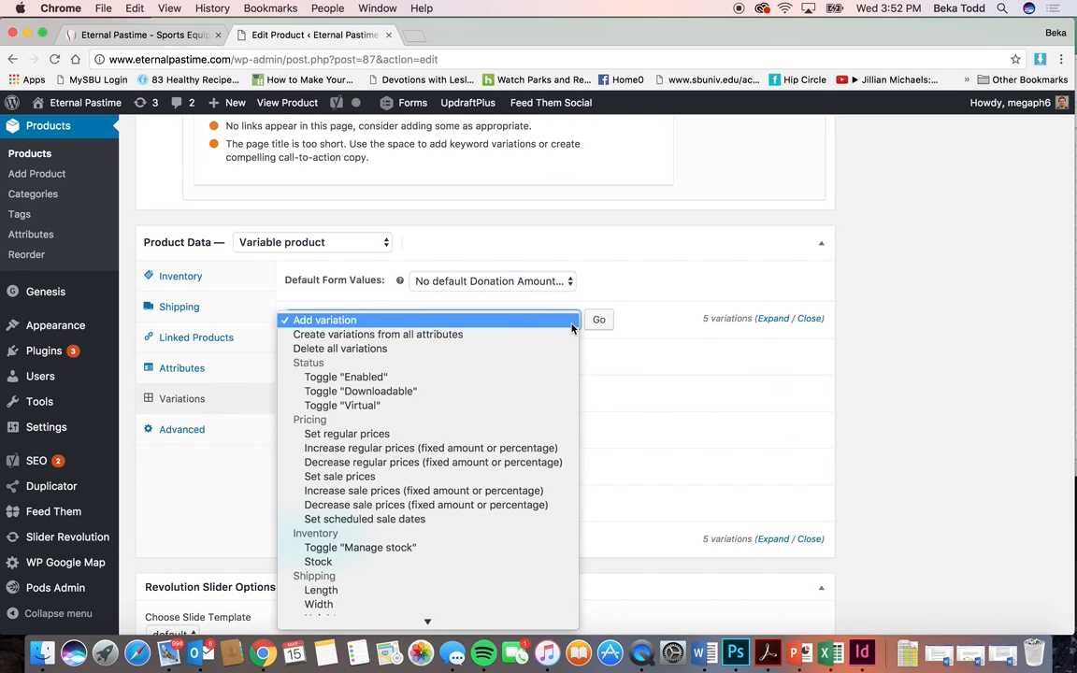
left_click(606, 321)
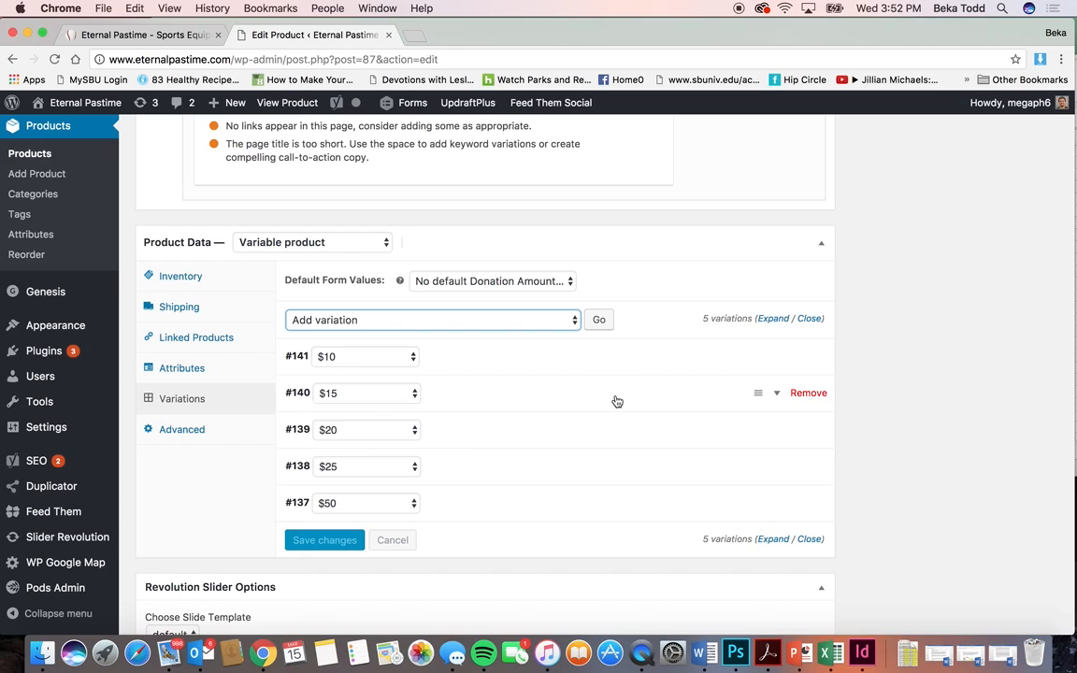
Step: Expand the Hat's $15 variation, look through its price, stock, shipping and description settings, and collapse it
left_click(778, 395)
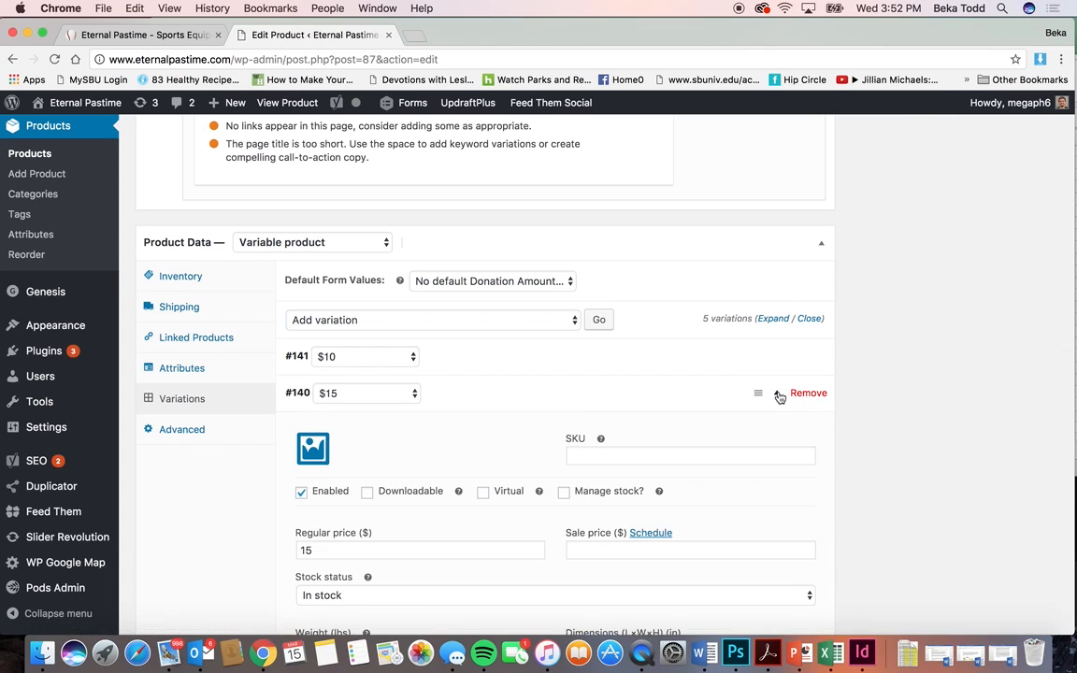
scroll(457, 531, "down", 2)
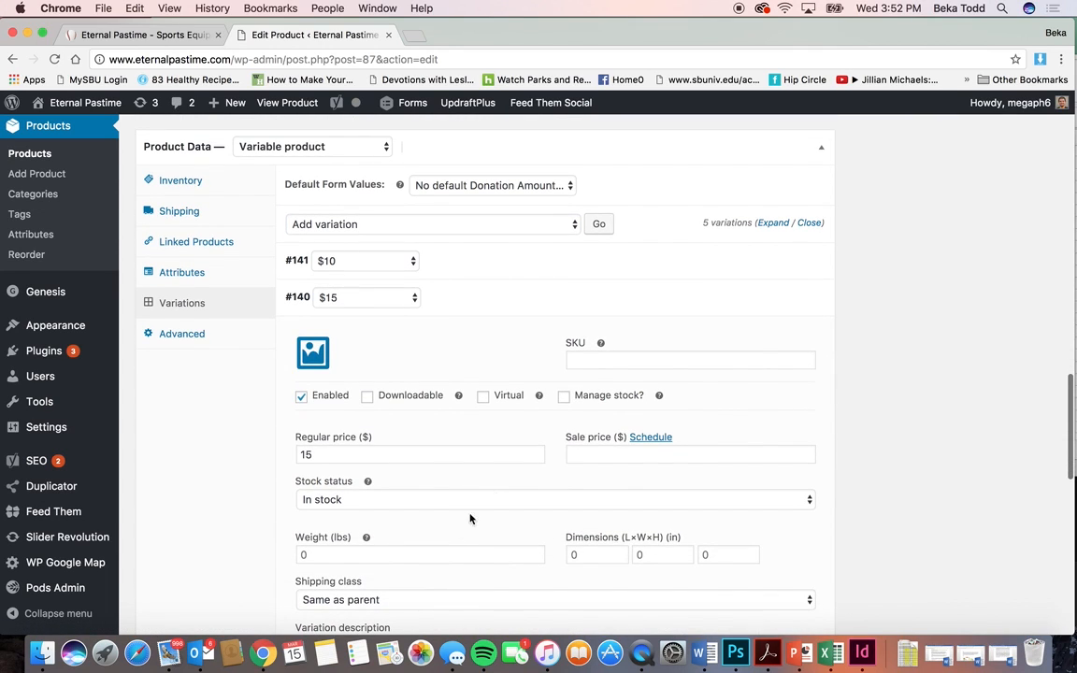
scroll(636, 421, "down", 3)
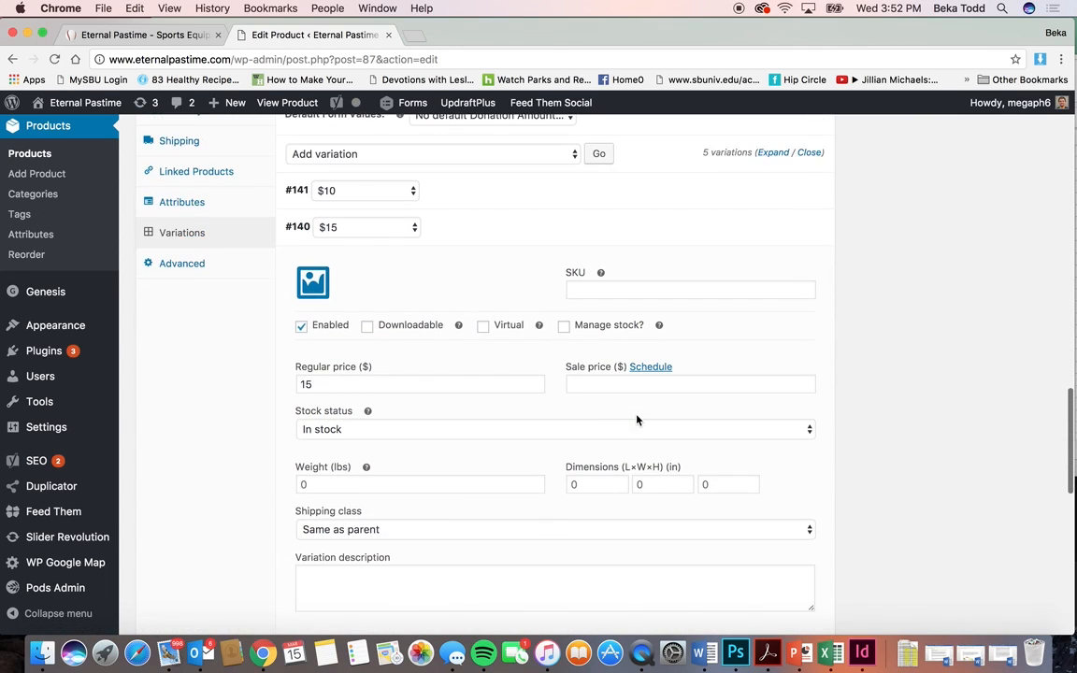
scroll(637, 421, "down", 1)
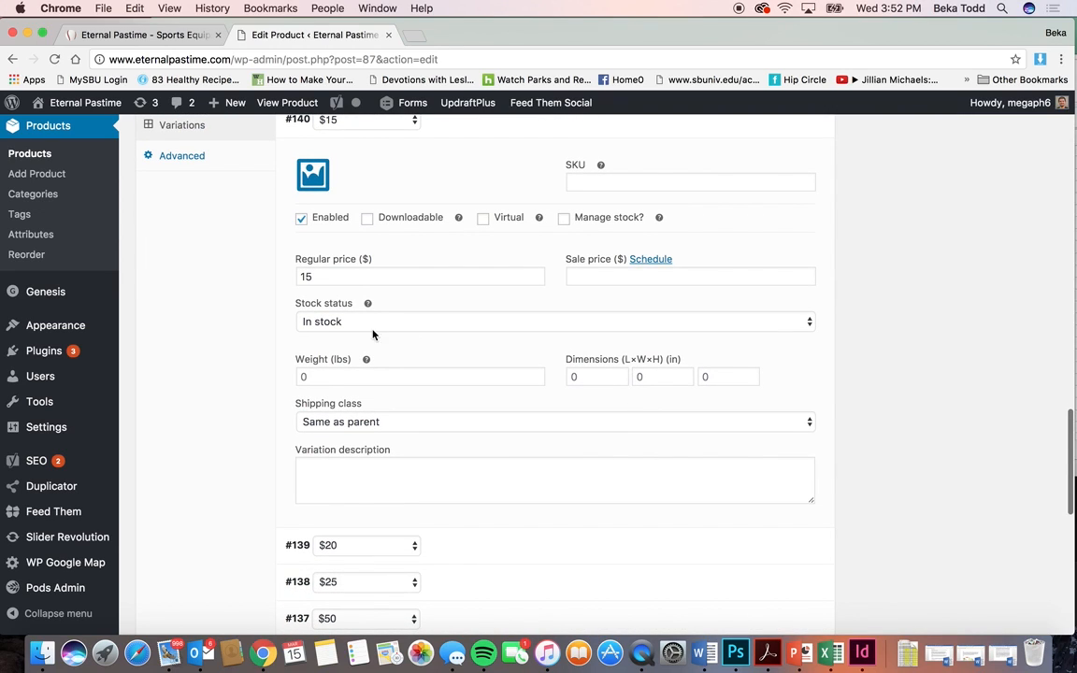
scroll(428, 279, "up", 4)
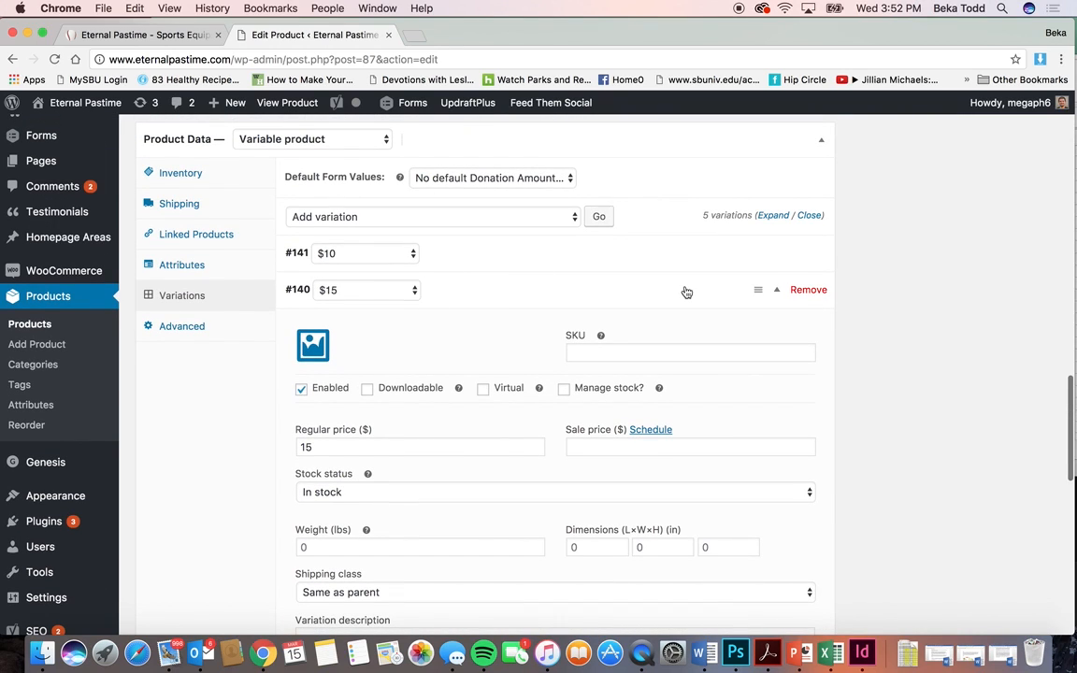
left_click(776, 290)
Step: Leave the Hat for the product list, start a new product and set its product type to Variable product
scroll(580, 290, "up", 10)
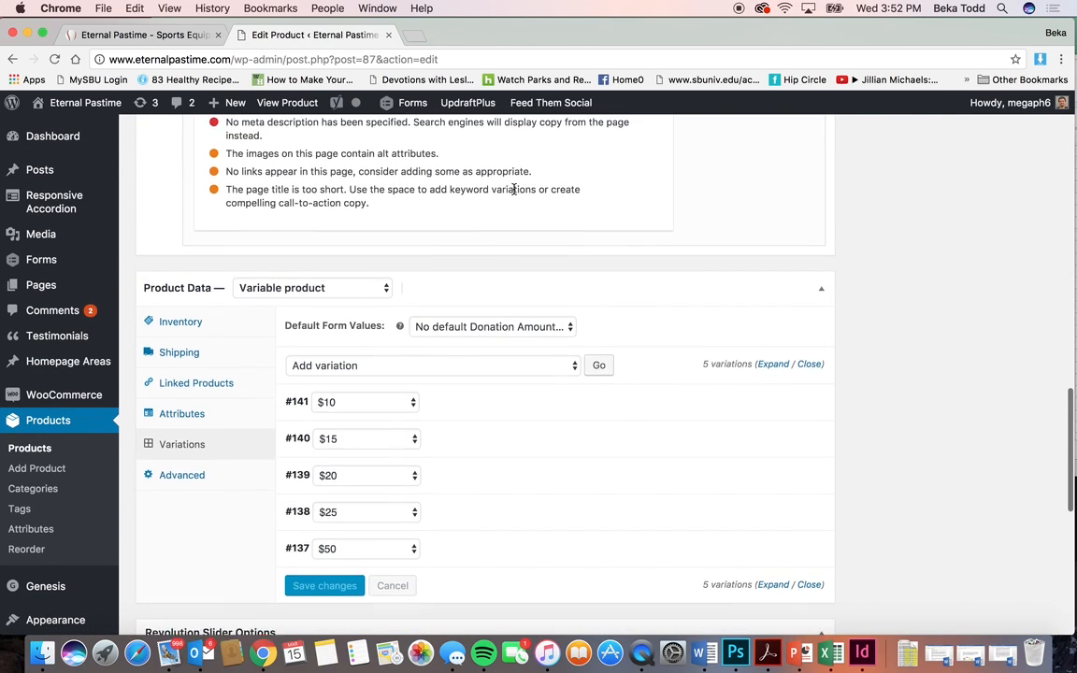
scroll(513, 190, "up", 10)
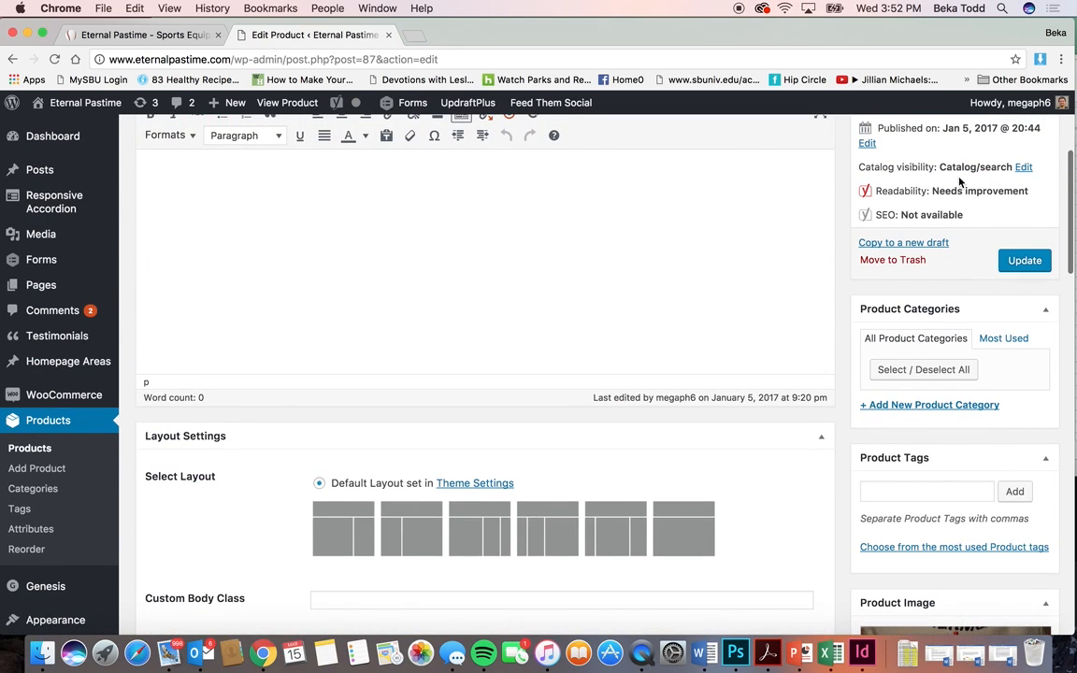
scroll(849, 230, "up", 5)
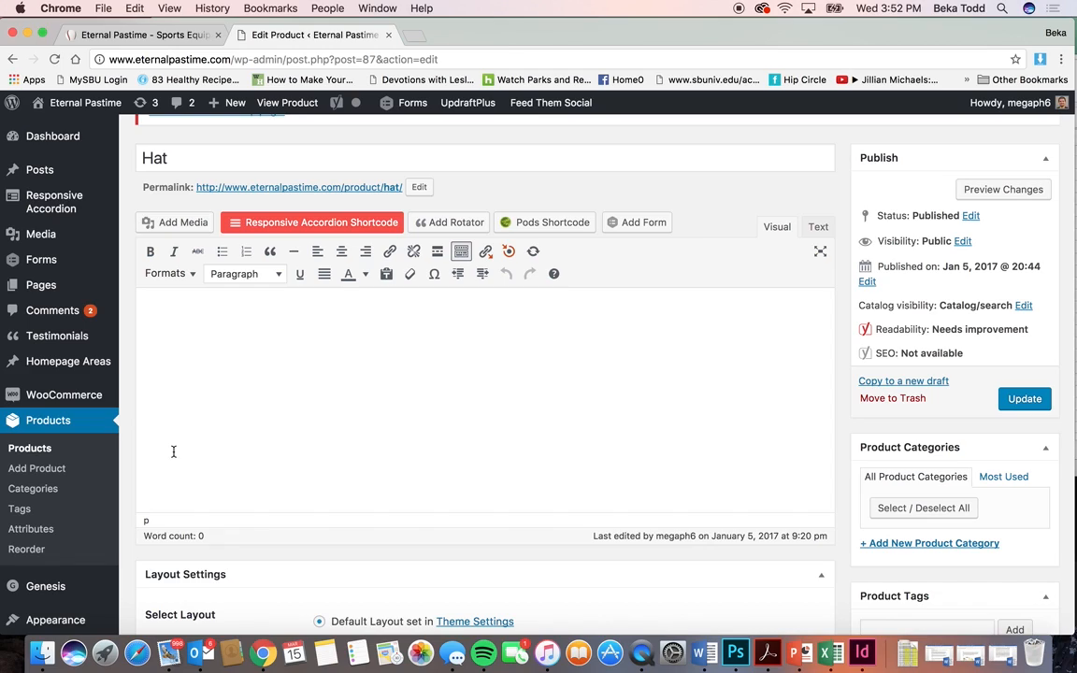
left_click(28, 452)
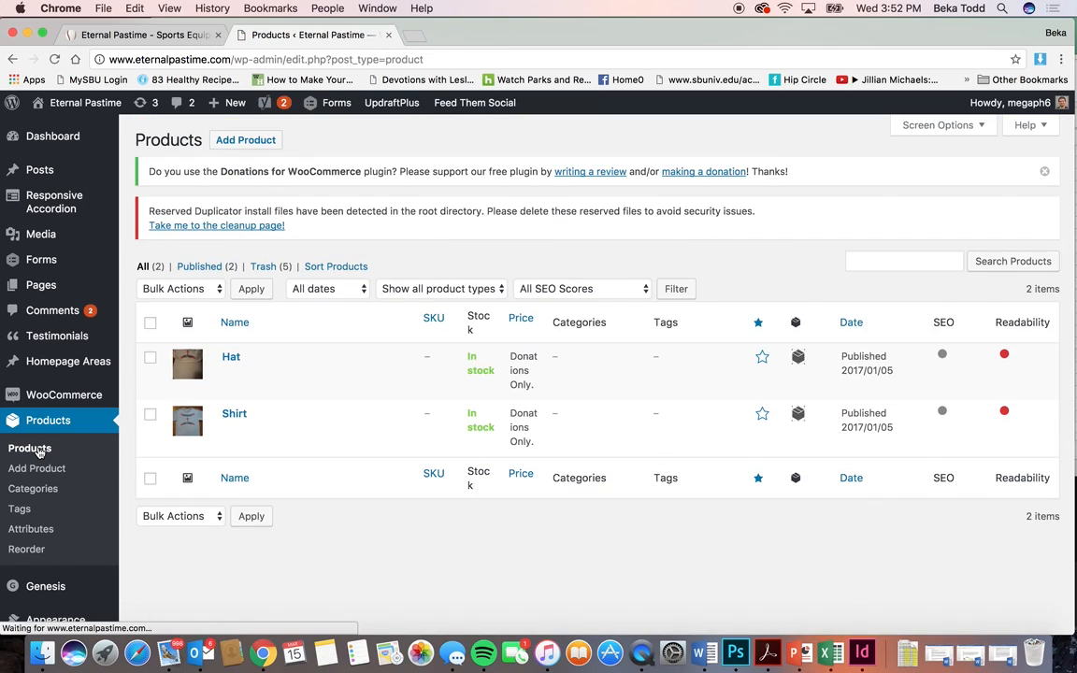
left_click(28, 471)
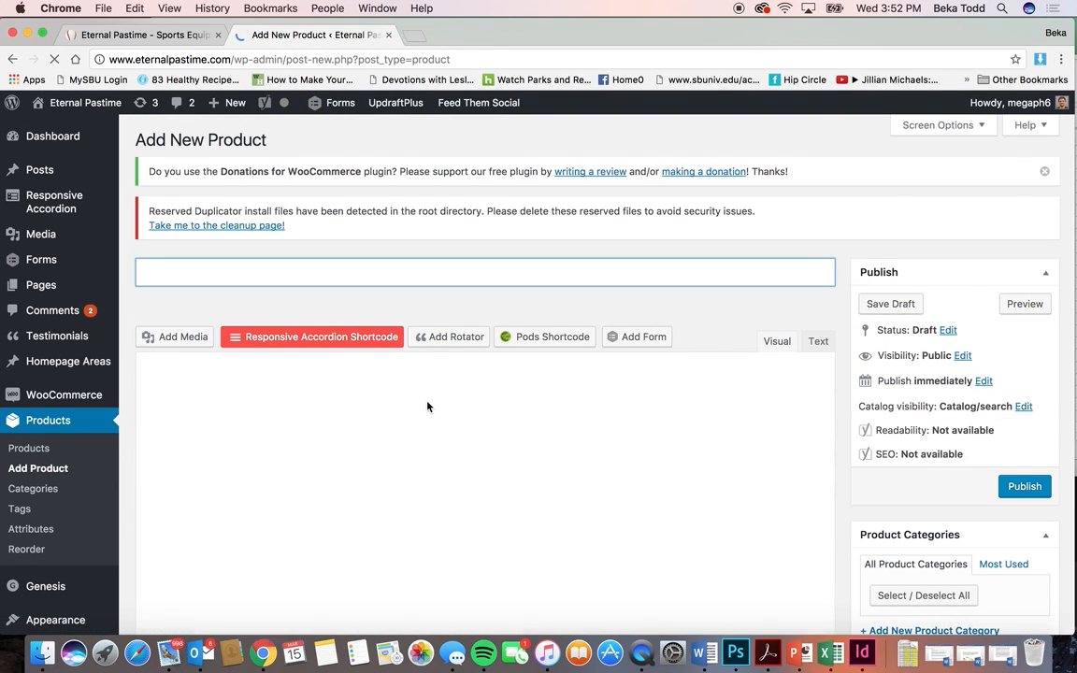
scroll(428, 404, "down", 10)
scroll(428, 401, "down", 10)
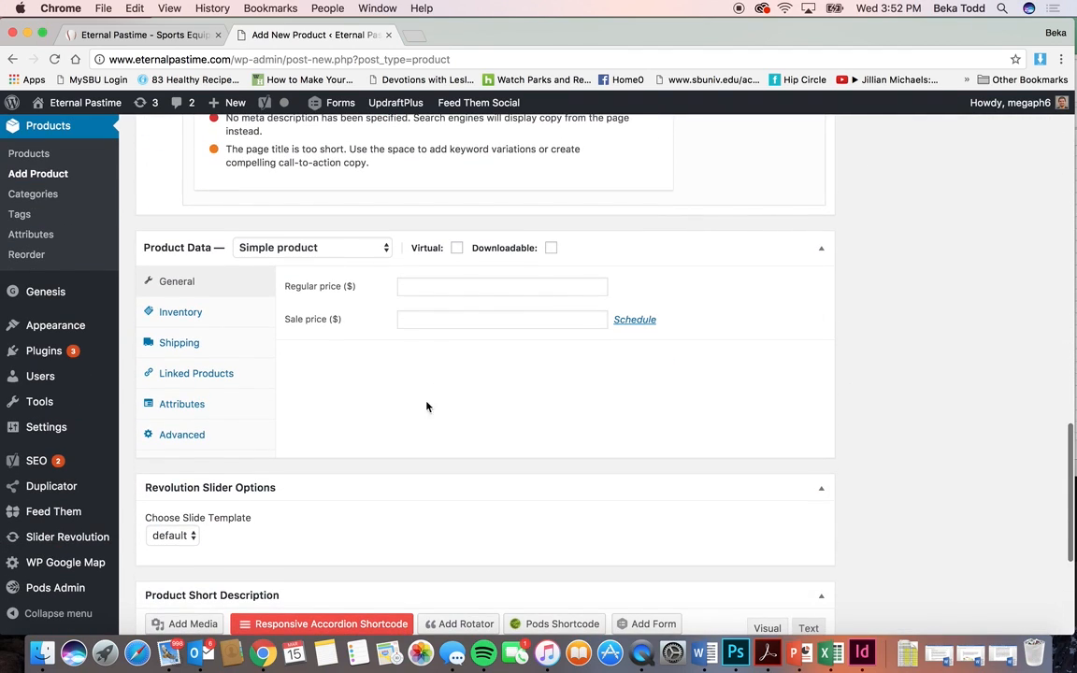
left_click(323, 249)
left_click(334, 297)
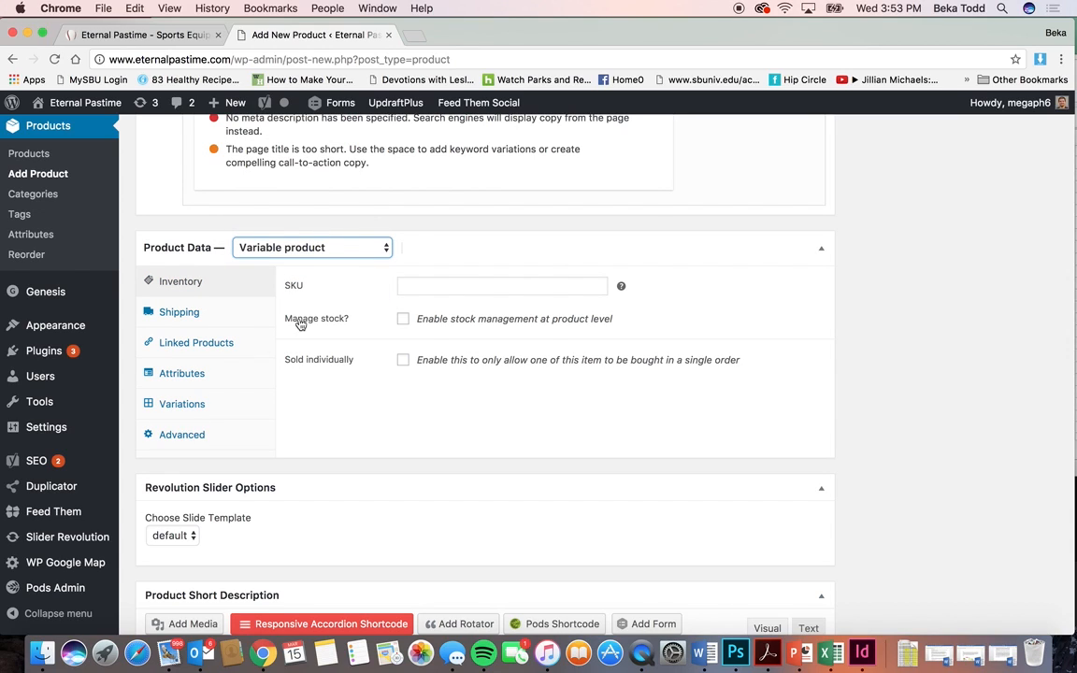
Step: Check the new product's variations and add a blank custom product attribute to it
left_click(182, 406)
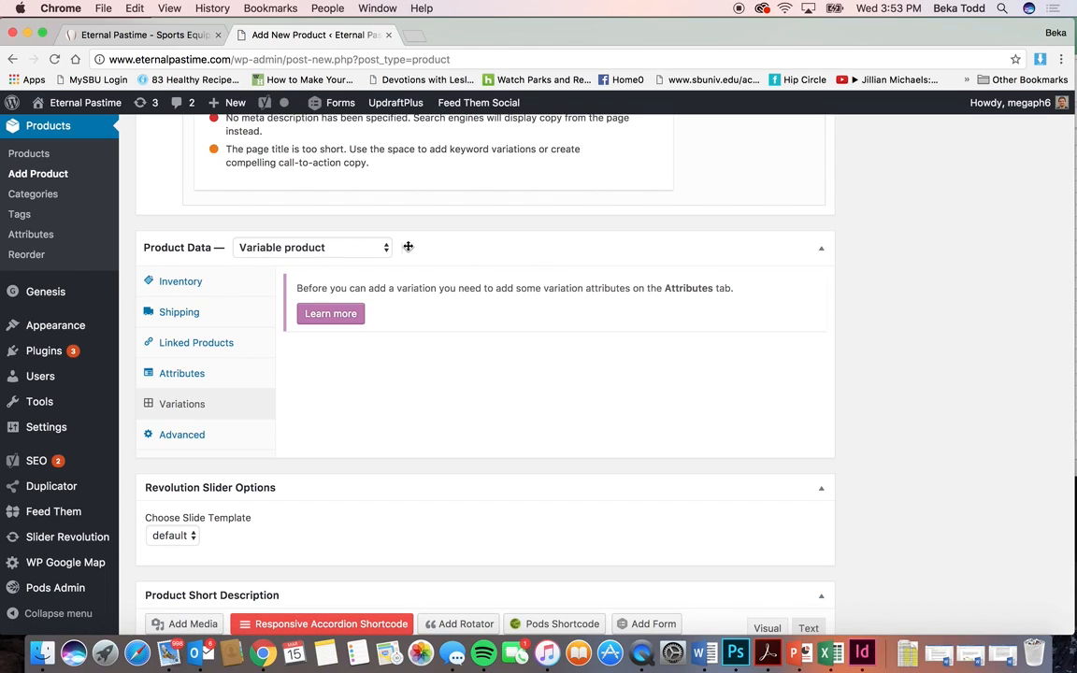
left_click(200, 376)
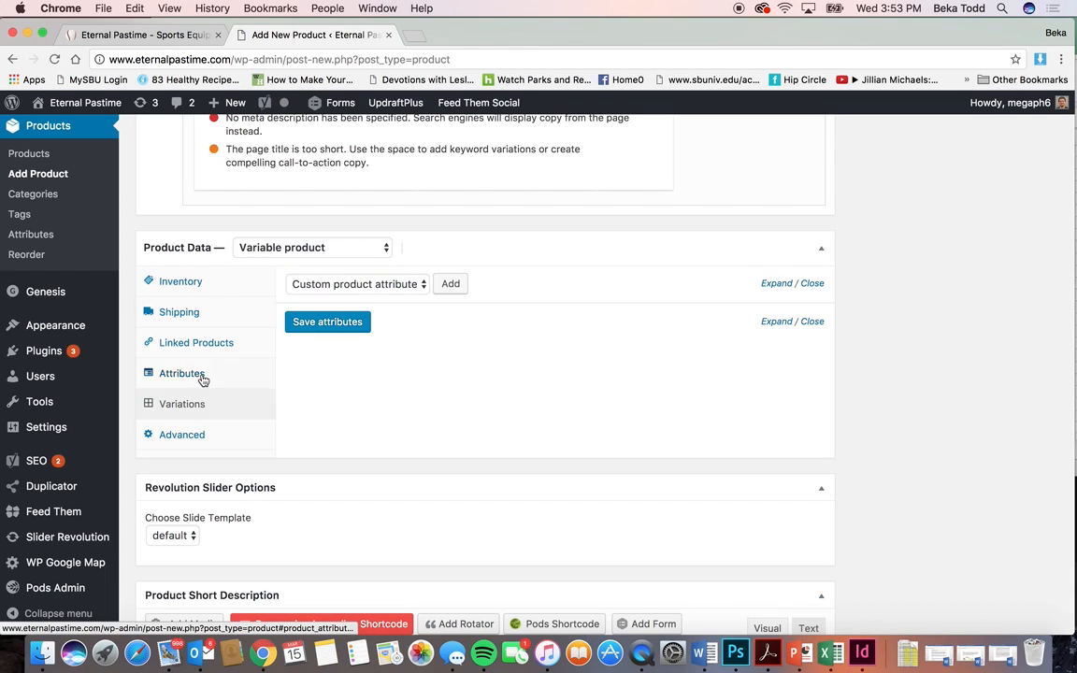
left_click(422, 284)
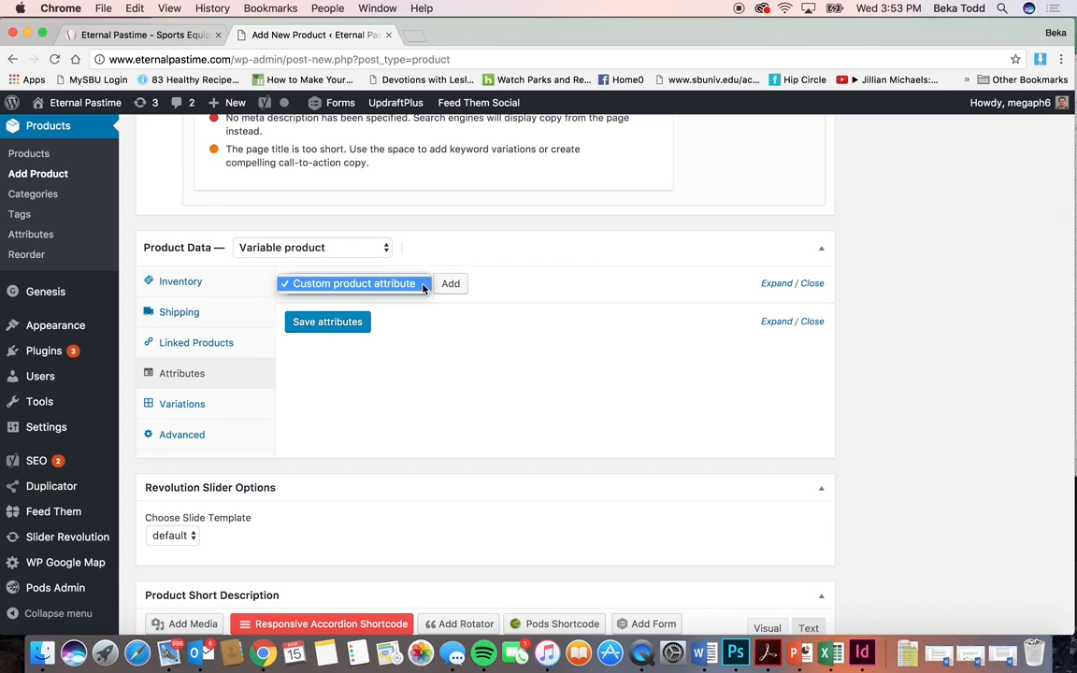
left_click(452, 284)
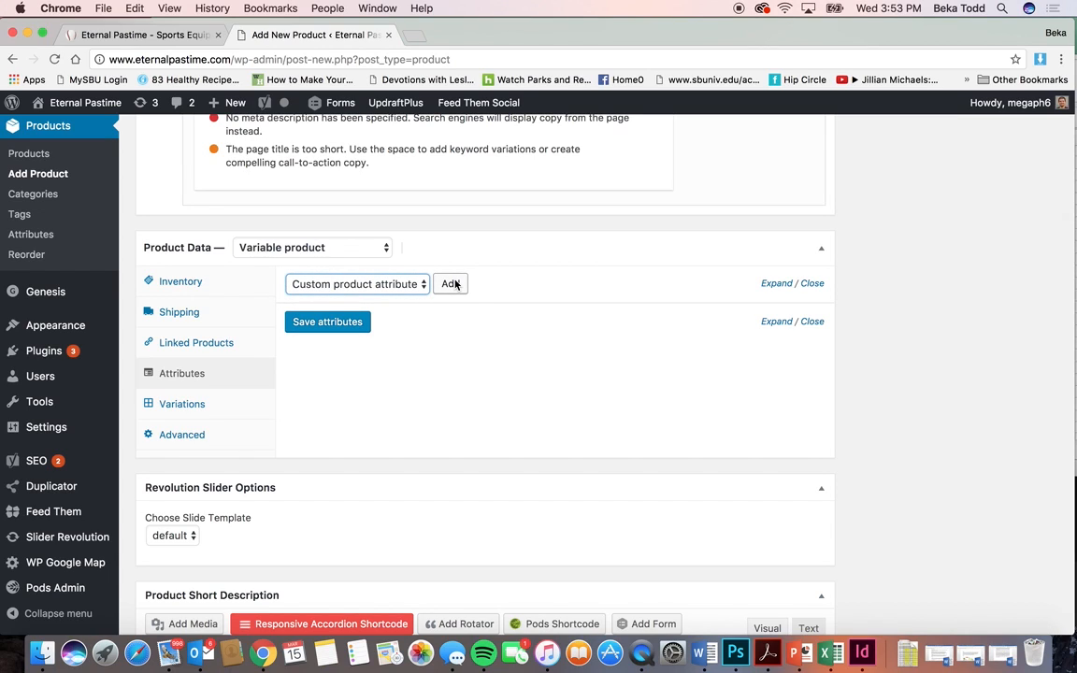
left_click(450, 285)
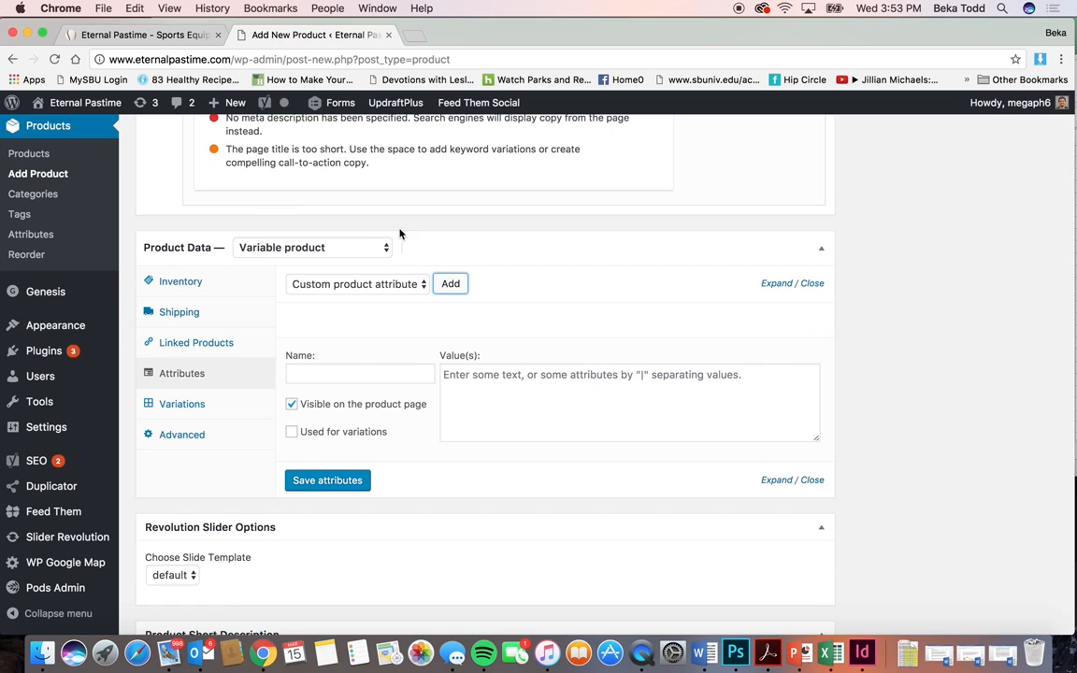
Step: Leave the new product unsaved and reopen the Hat from the product list at its product data
scroll(355, 373, "up", 5)
left_click(42, 343)
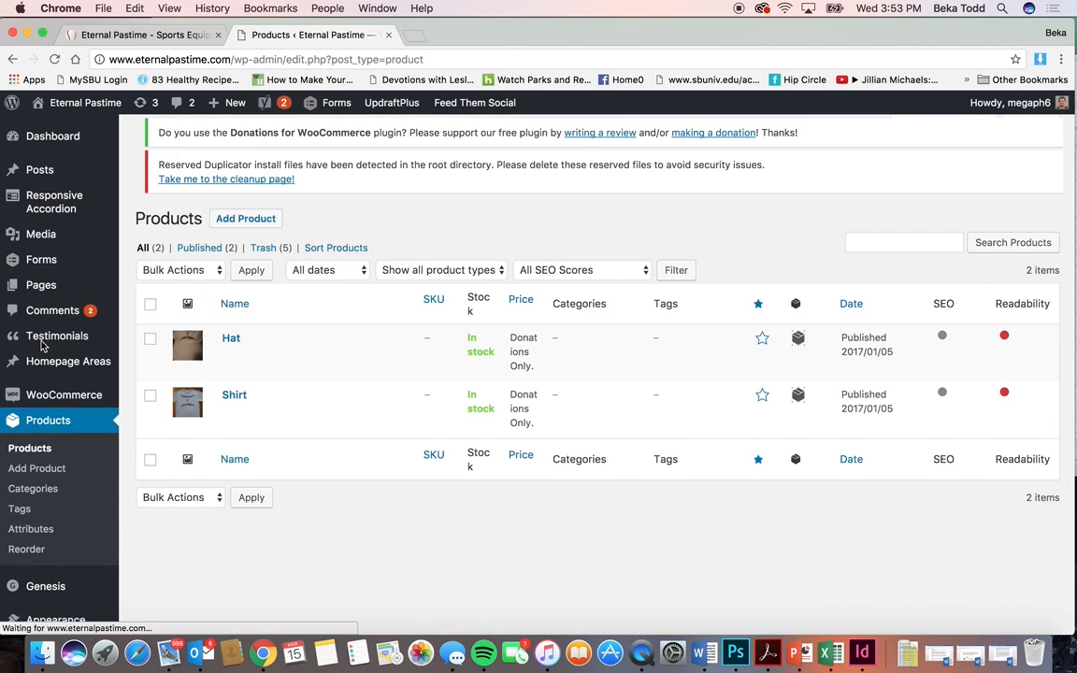
left_click(232, 358)
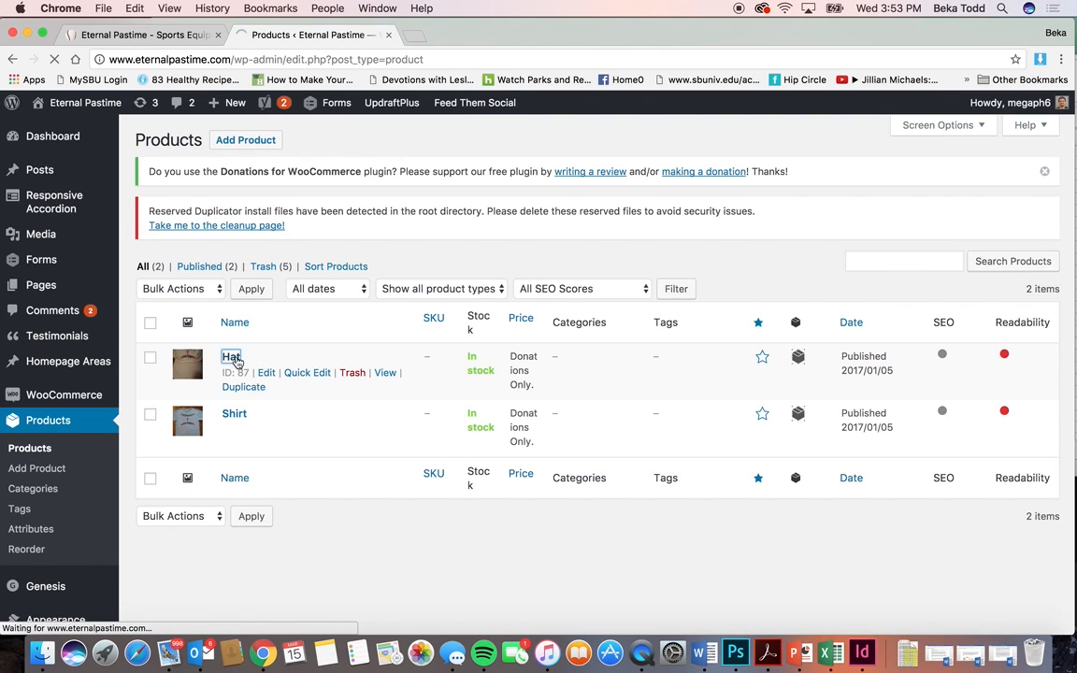
scroll(256, 442, "down", 20)
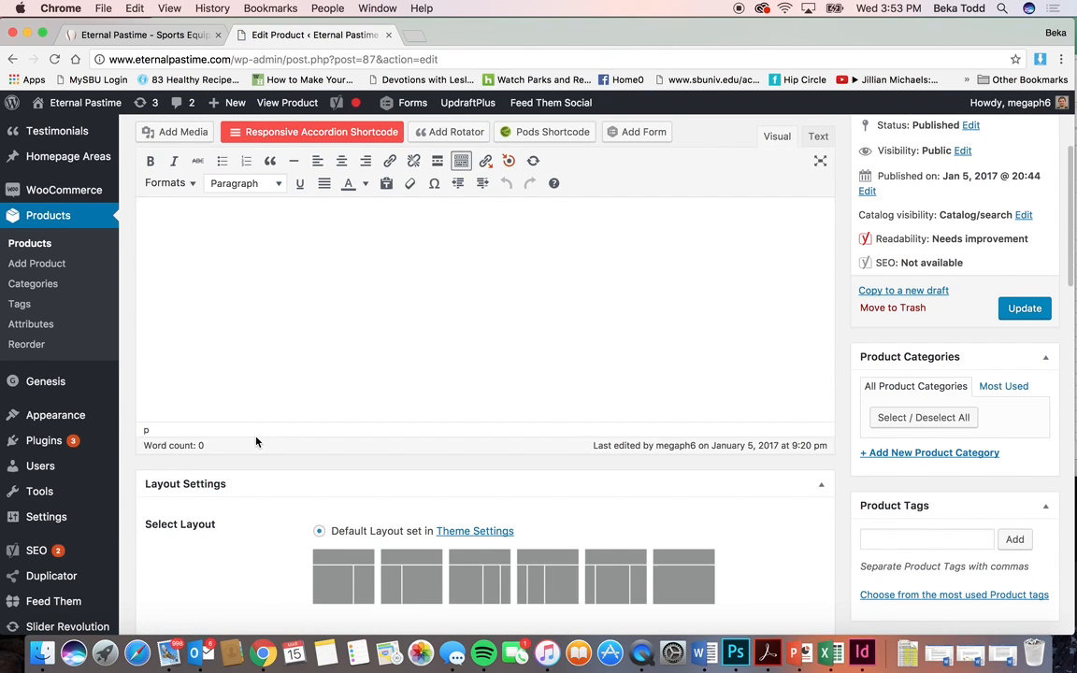
scroll(256, 442, "down", 5)
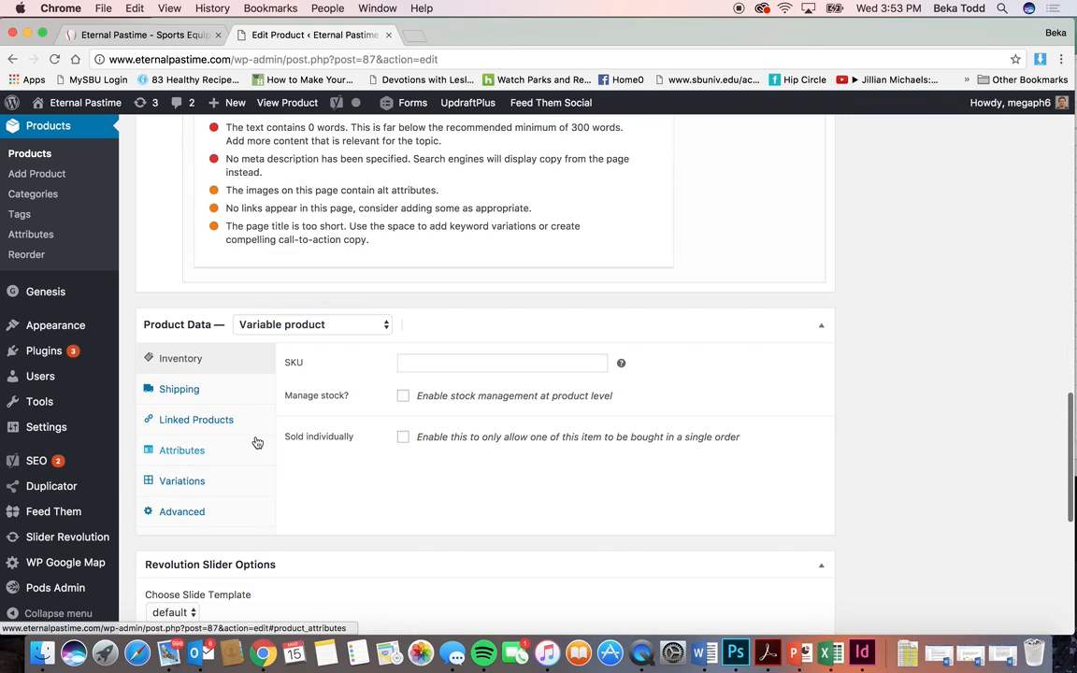
Step: Expand the Hat's Donation Amount attribute and select its whole list of values
left_click(204, 451)
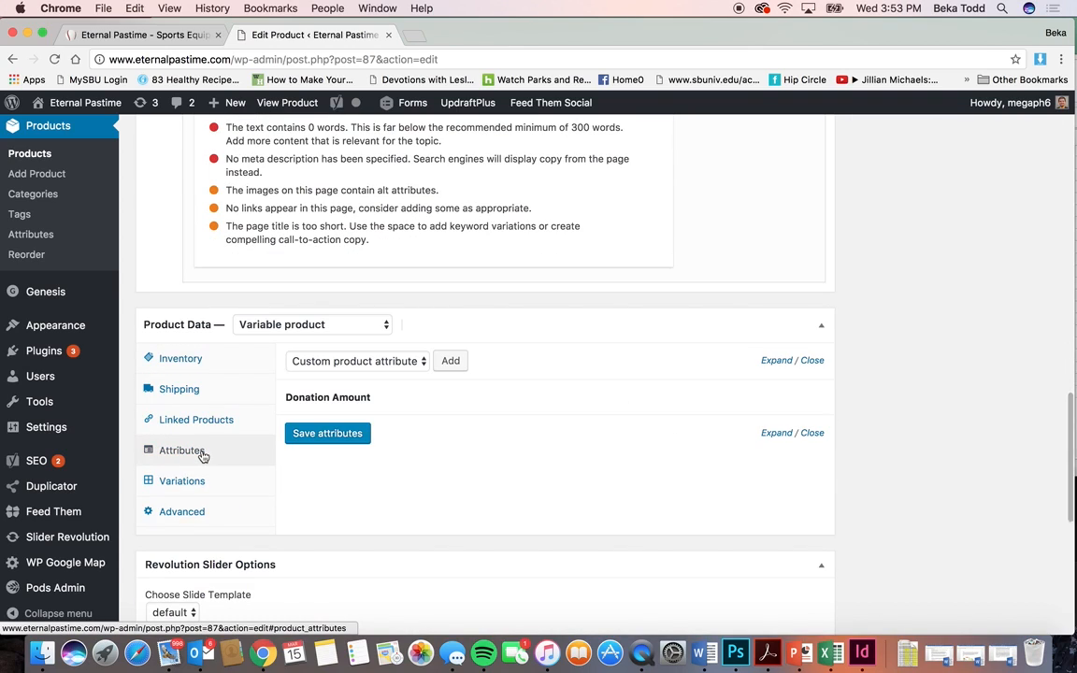
left_click(407, 364)
left_click(365, 402)
left_click(352, 400)
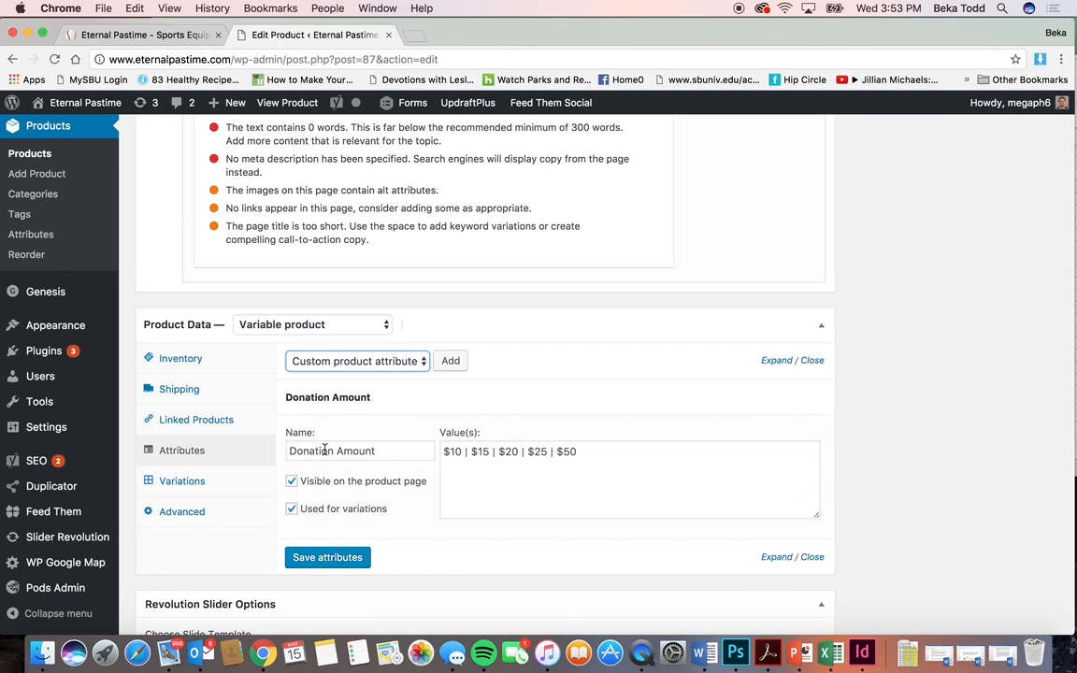
left_click_drag(618, 454, 438, 453)
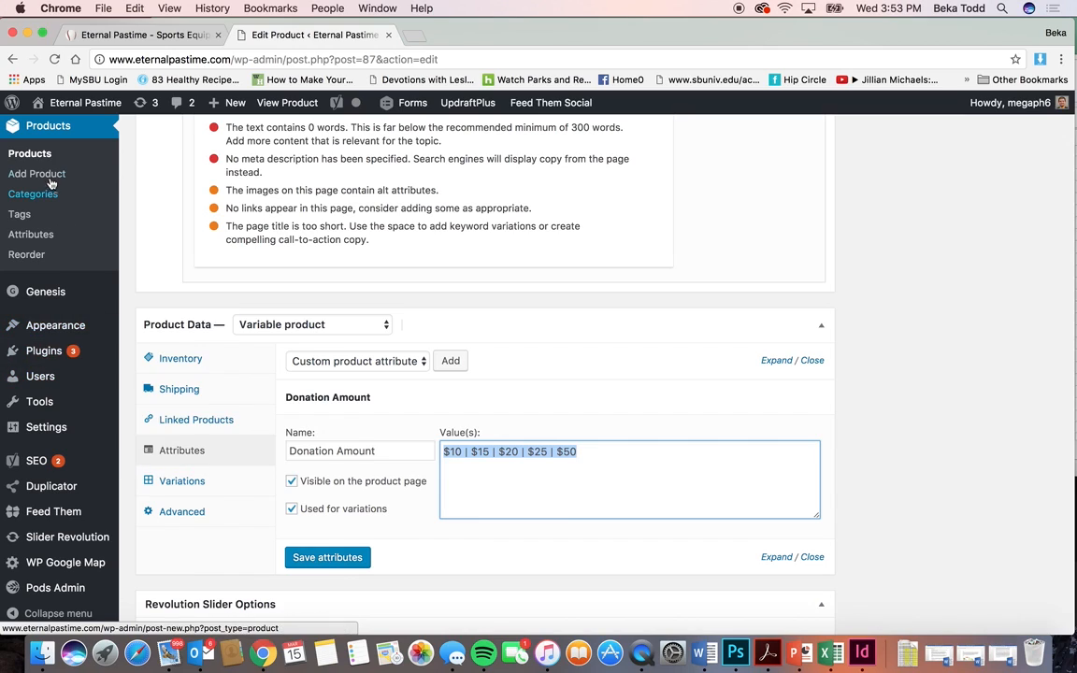
Step: Return to the product list and start another new product, going to its product data
left_click(34, 154)
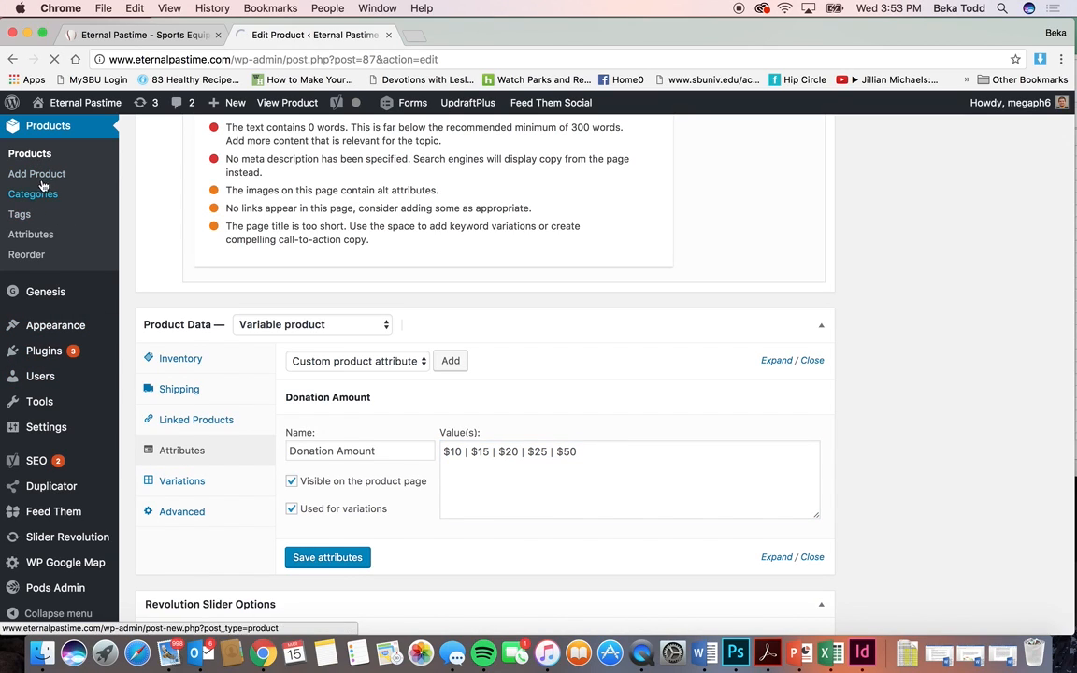
left_click(39, 174)
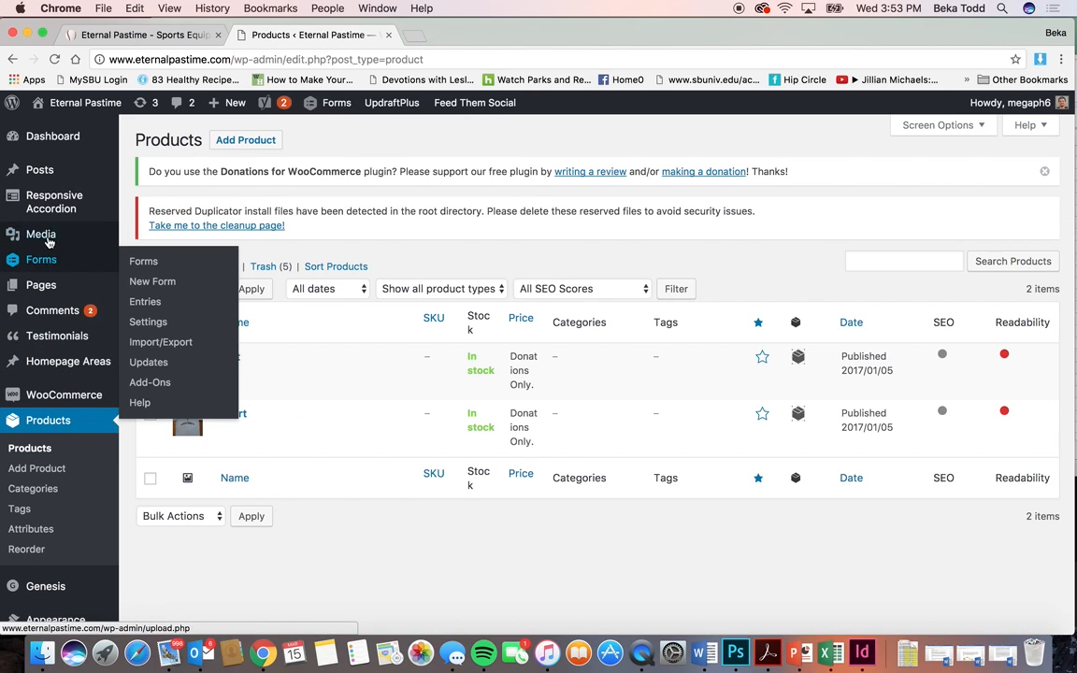
left_click(42, 472)
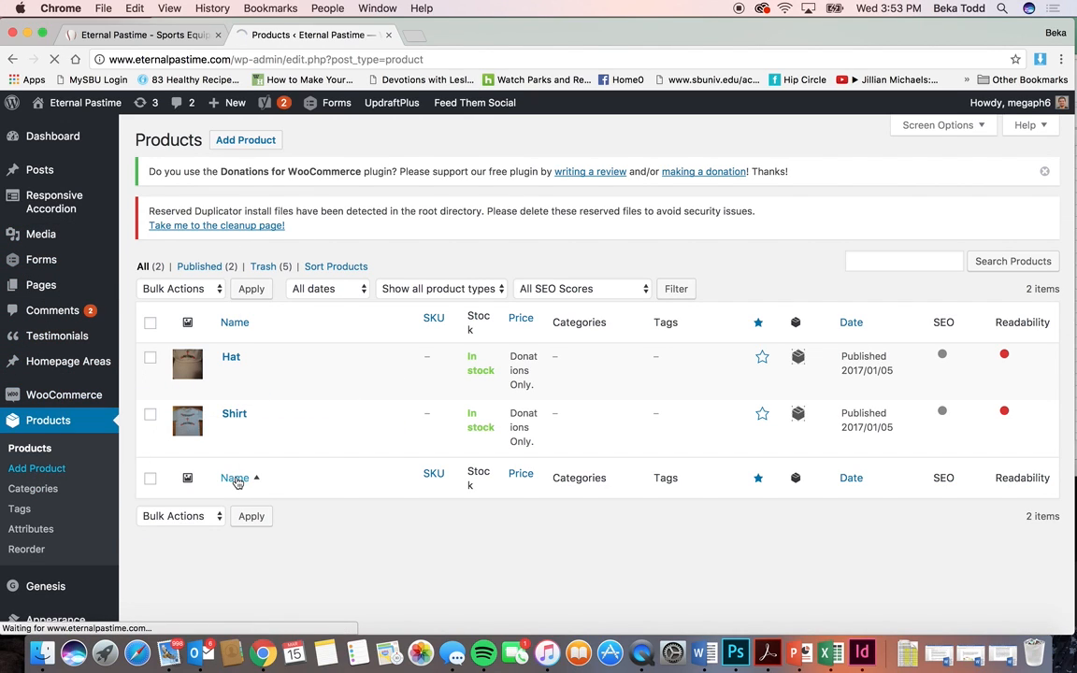
scroll(268, 395, "down", 15)
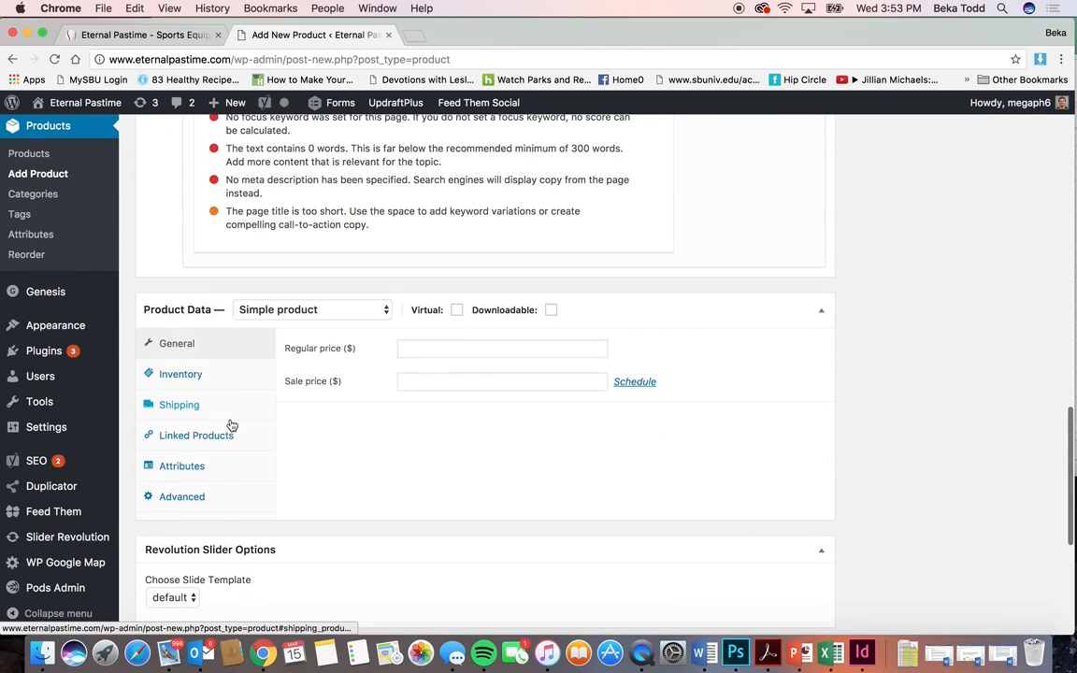
Step: Add a custom product attribute to the new product, enter "$10 |" as its values, and dismiss the Facebook message notification
left_click(199, 468)
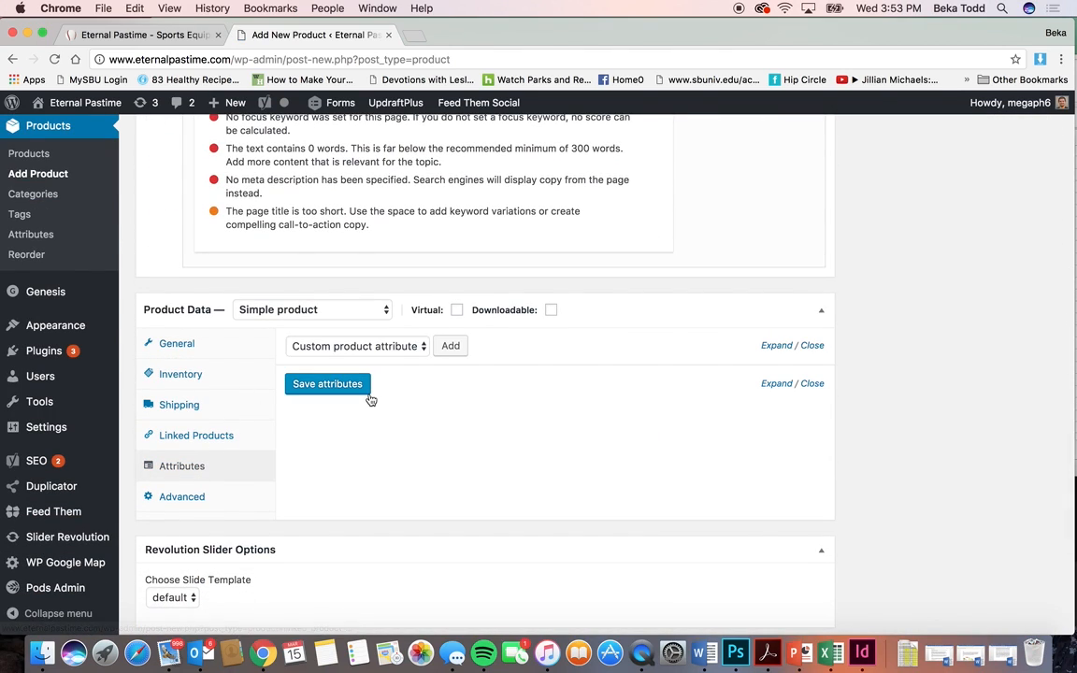
left_click(449, 347)
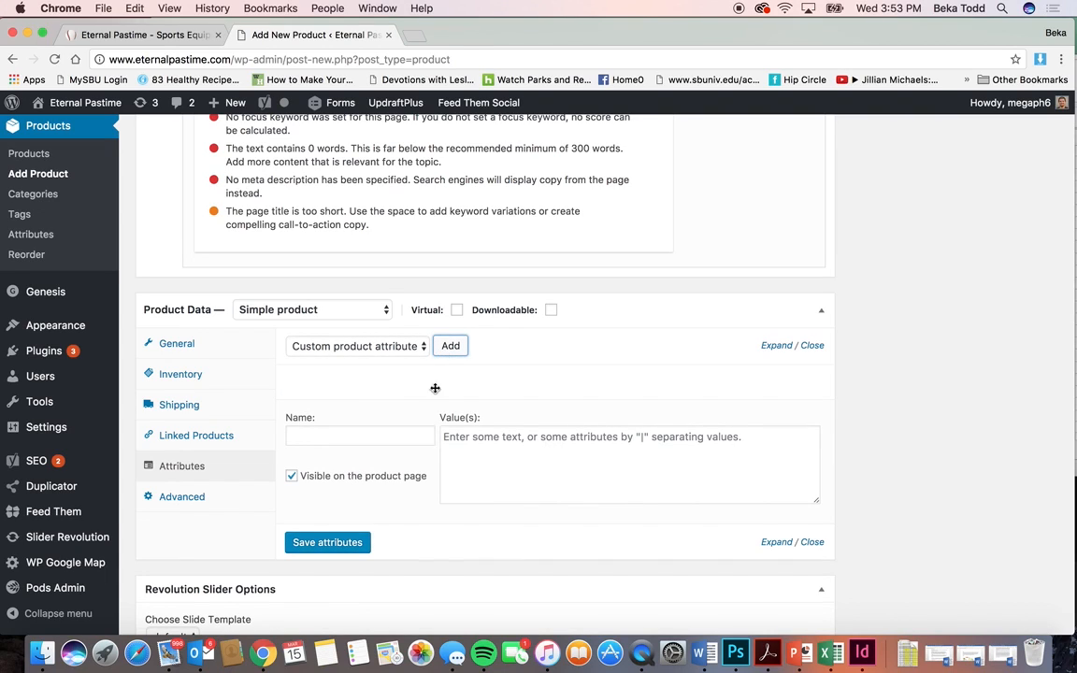
left_click(528, 453)
type("http://www.eternalpastime.com/")
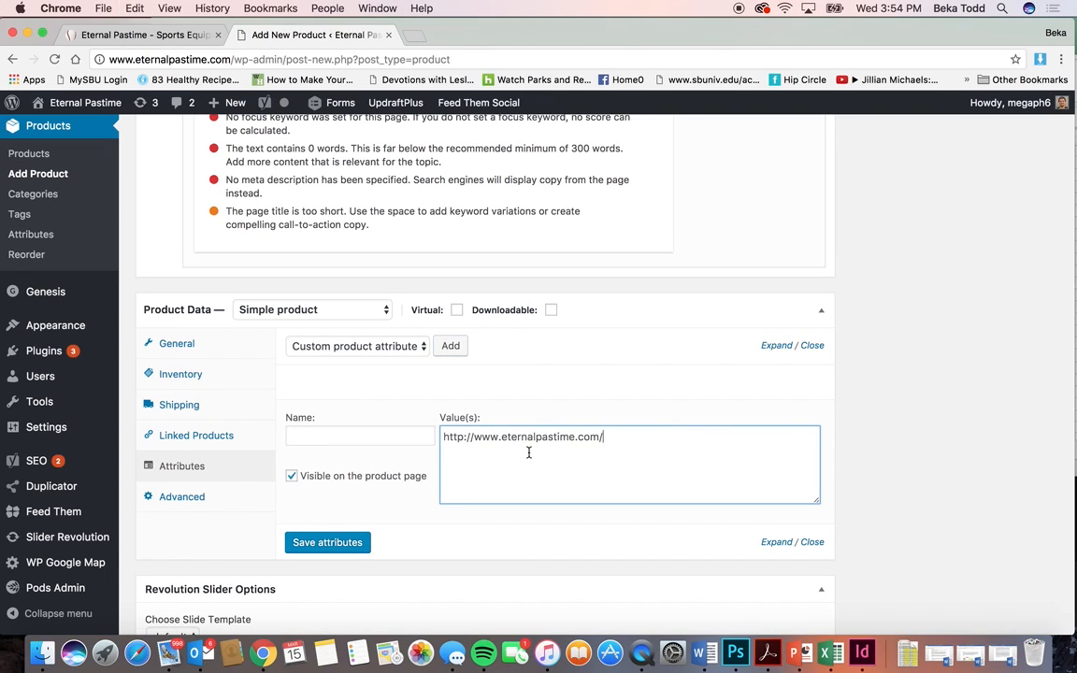
left_click_drag(625, 453, 412, 427)
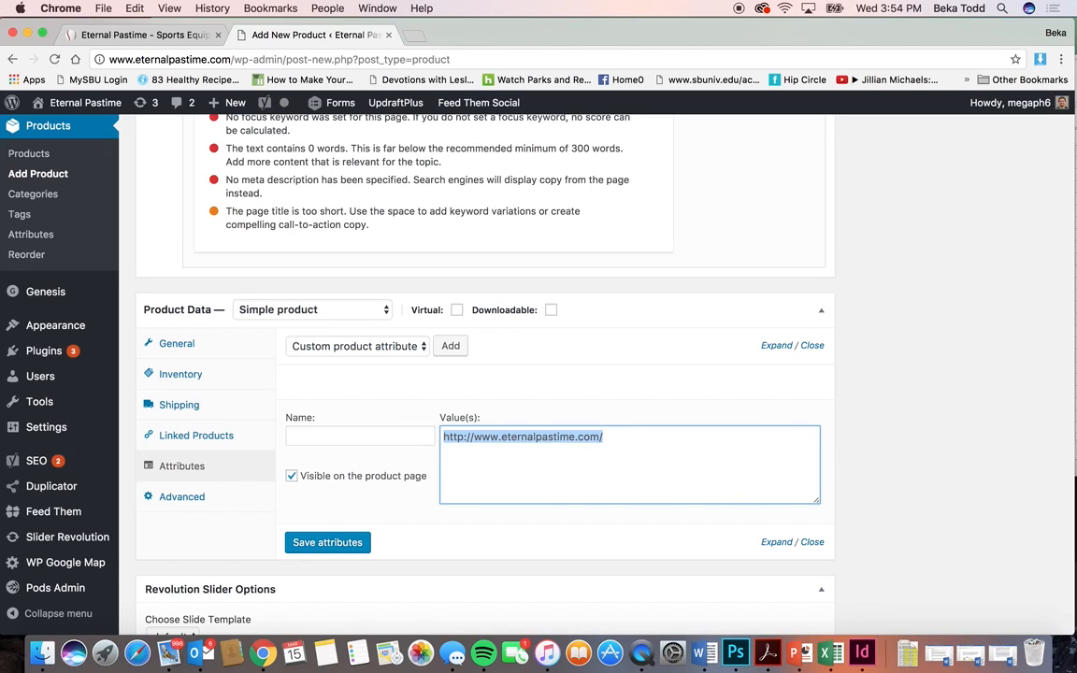
type("$10 |")
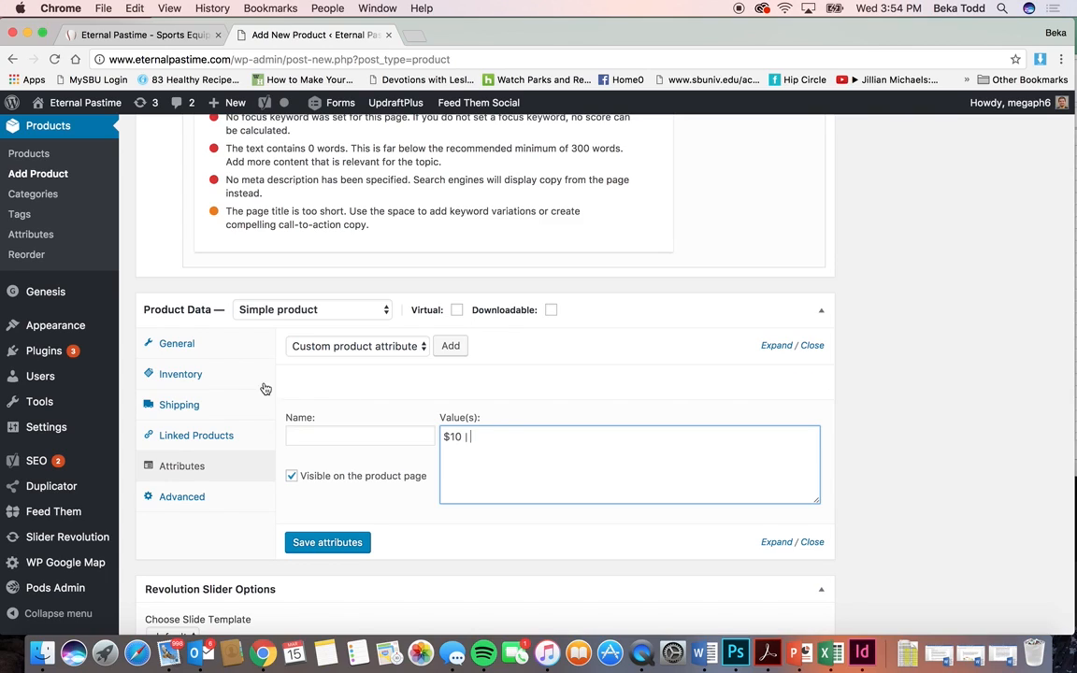
scroll(256, 381, "up", 2)
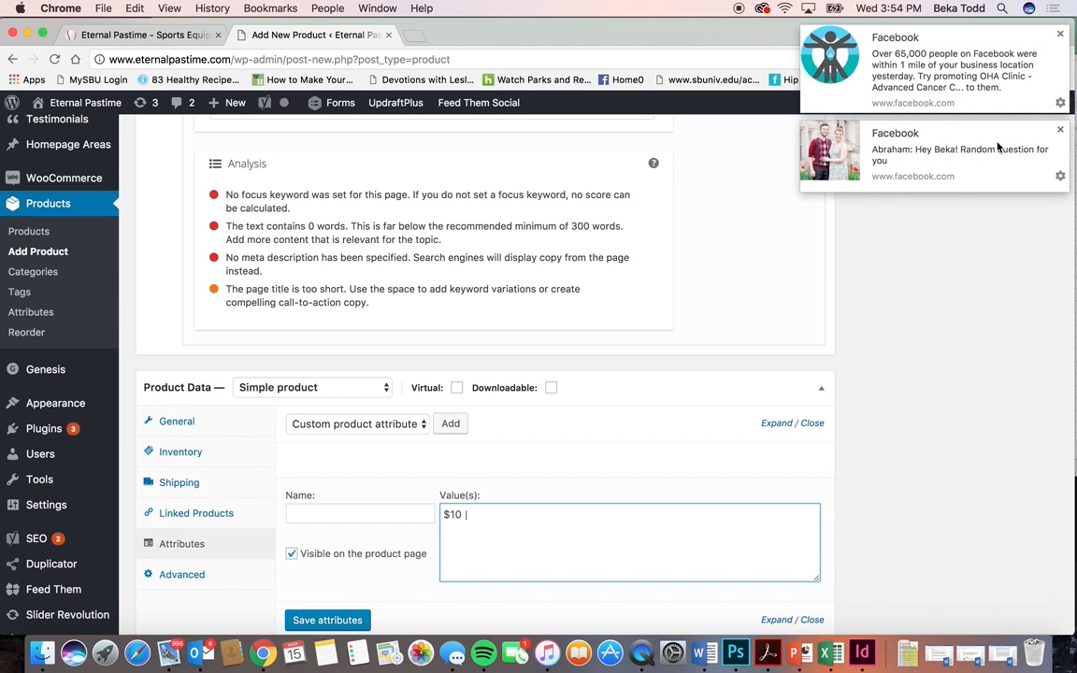
left_click(1060, 131)
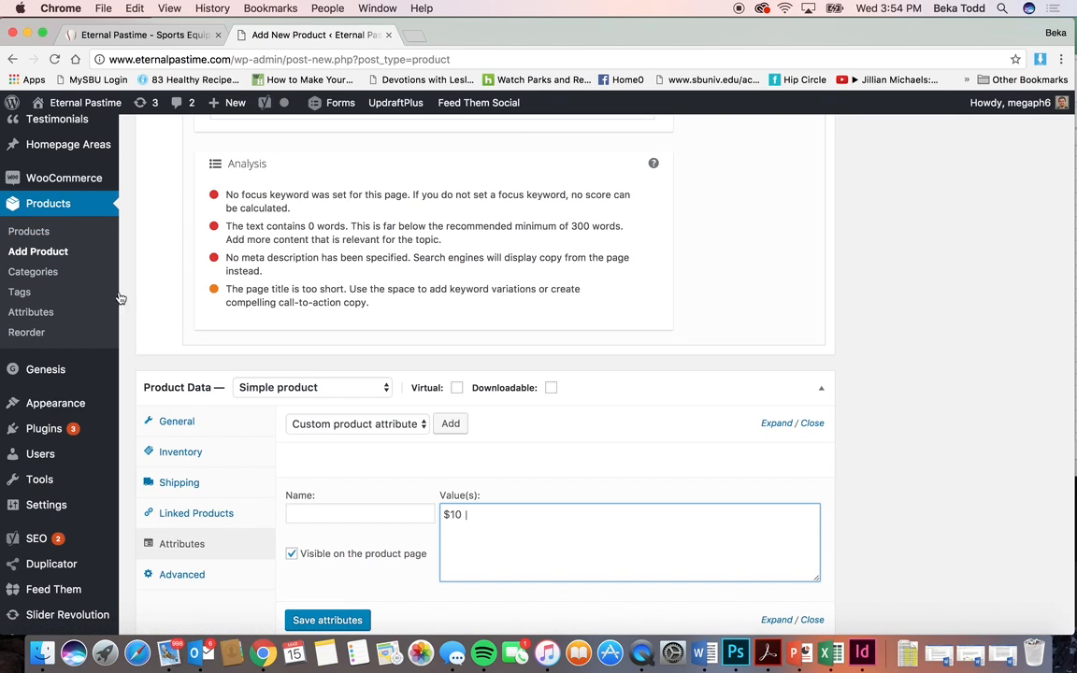
Step: Look over the new product form and the site admin's Appearance and Plugins options
scroll(71, 309, "down", 1)
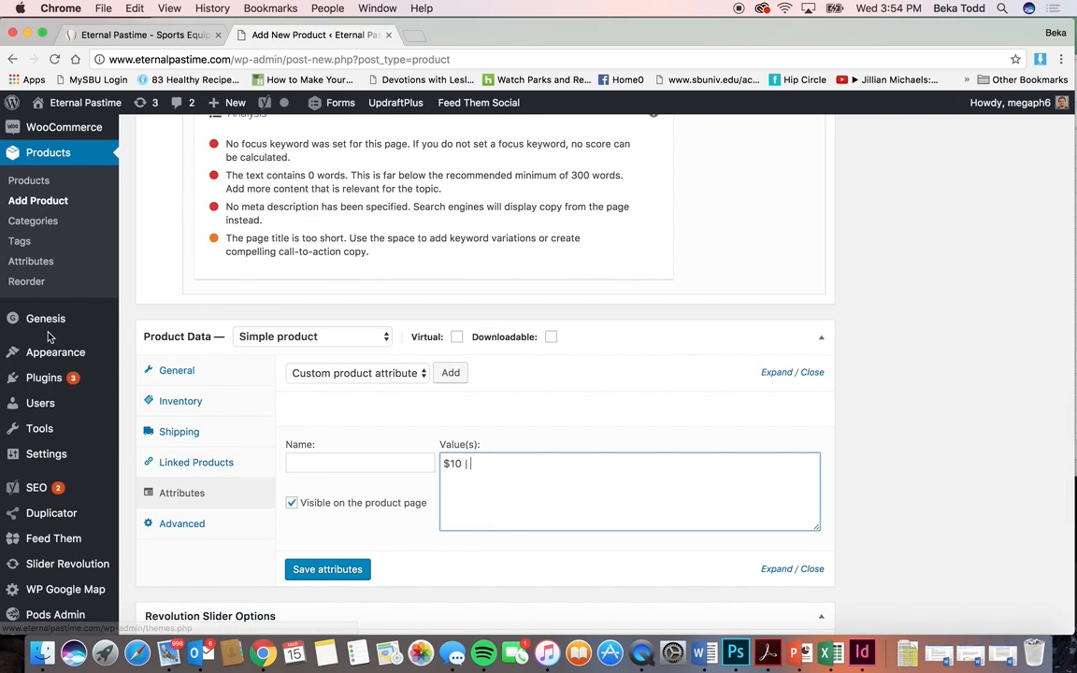
mouse_move(97, 336)
mouse_move(76, 360)
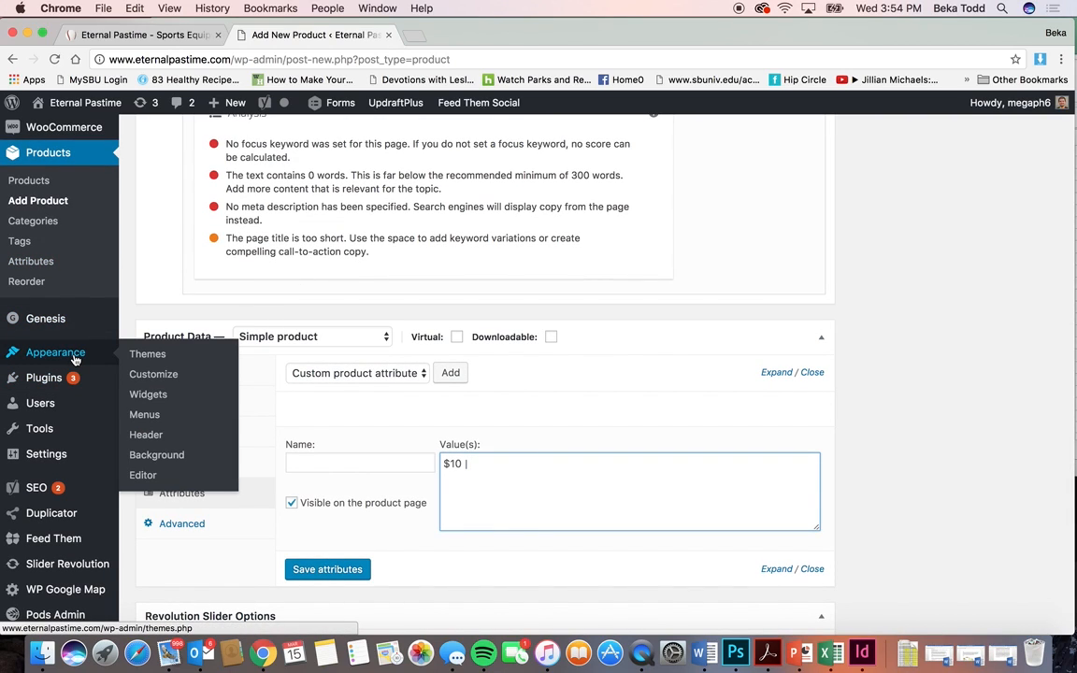
scroll(207, 391, "up", 5)
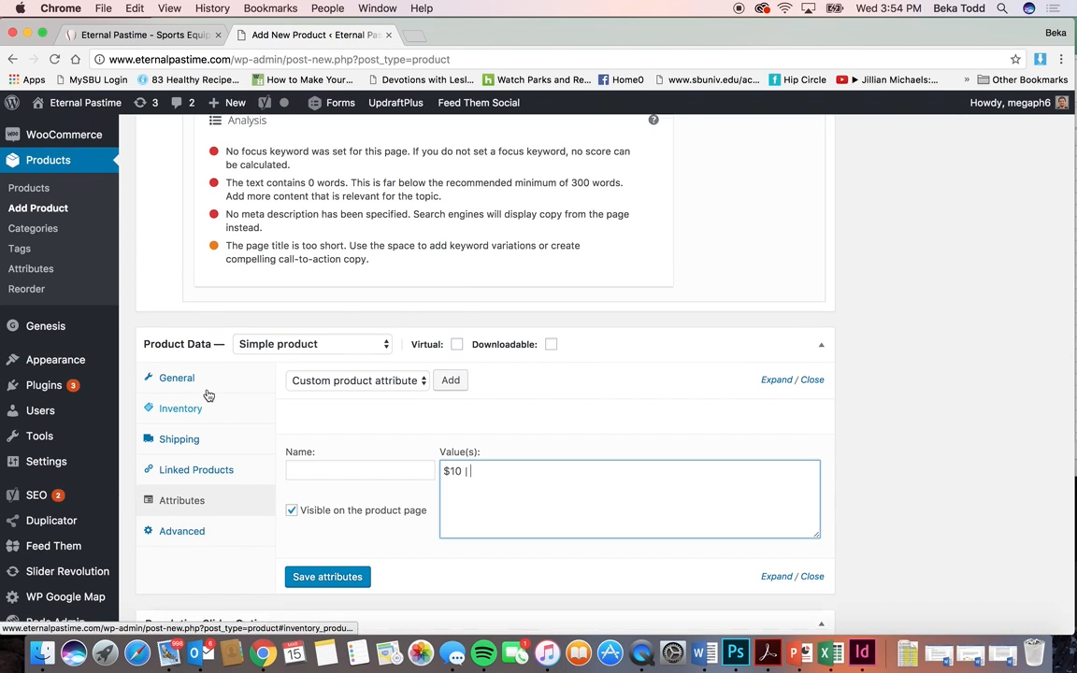
scroll(208, 393, "up", 4)
scroll(208, 394, "down", 10)
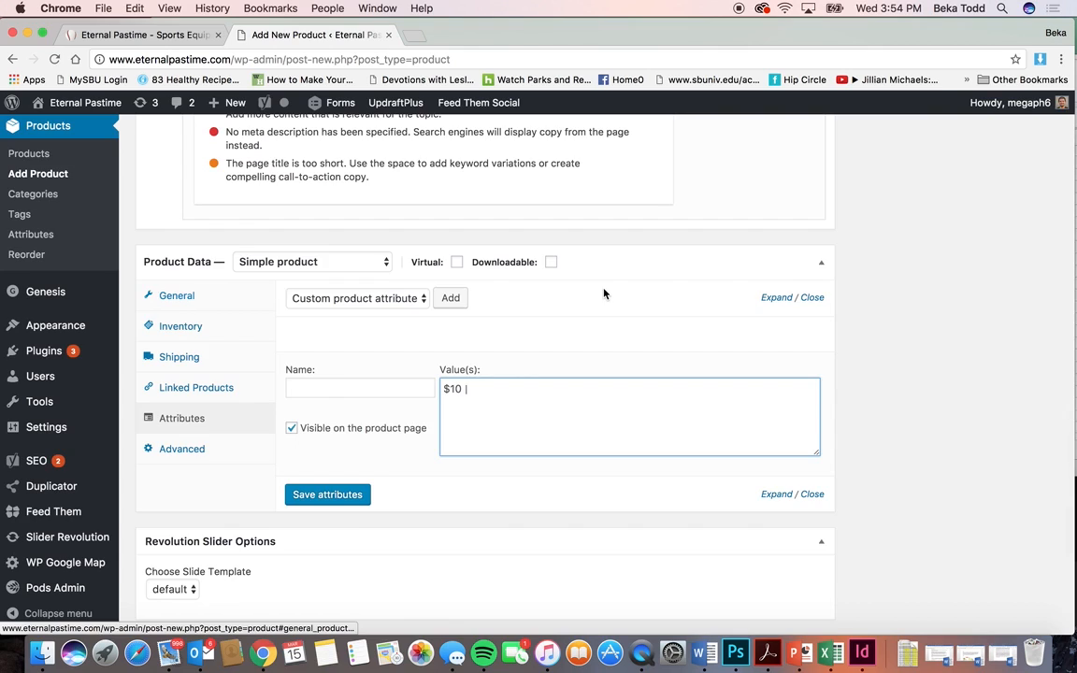
scroll(603, 293, "up", 15)
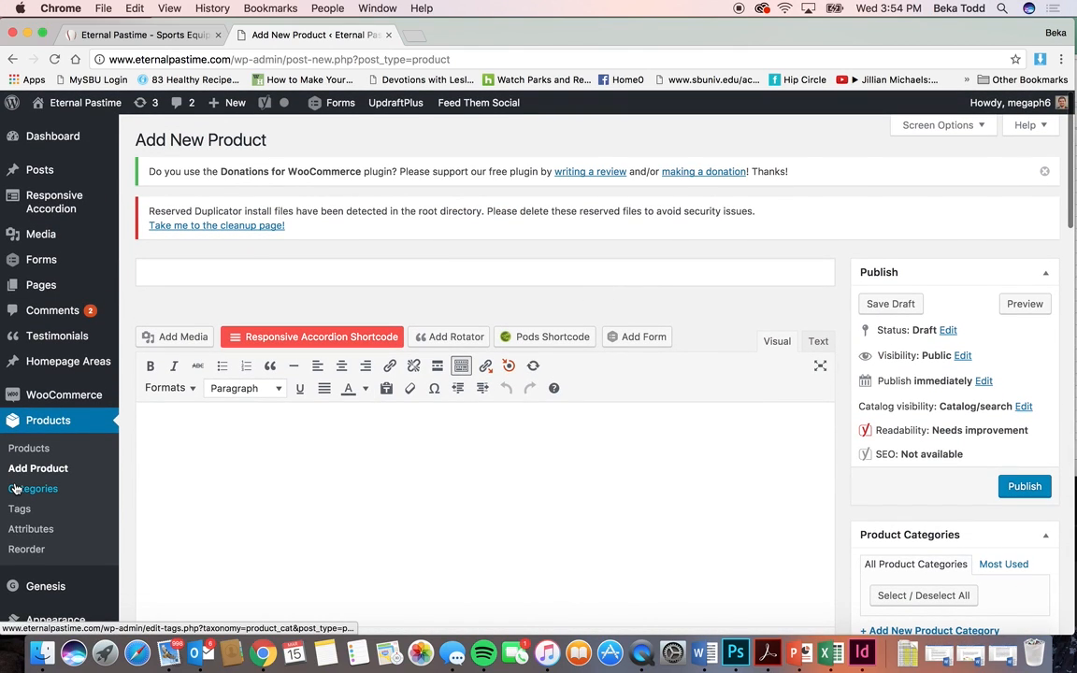
scroll(75, 497, "down", 5)
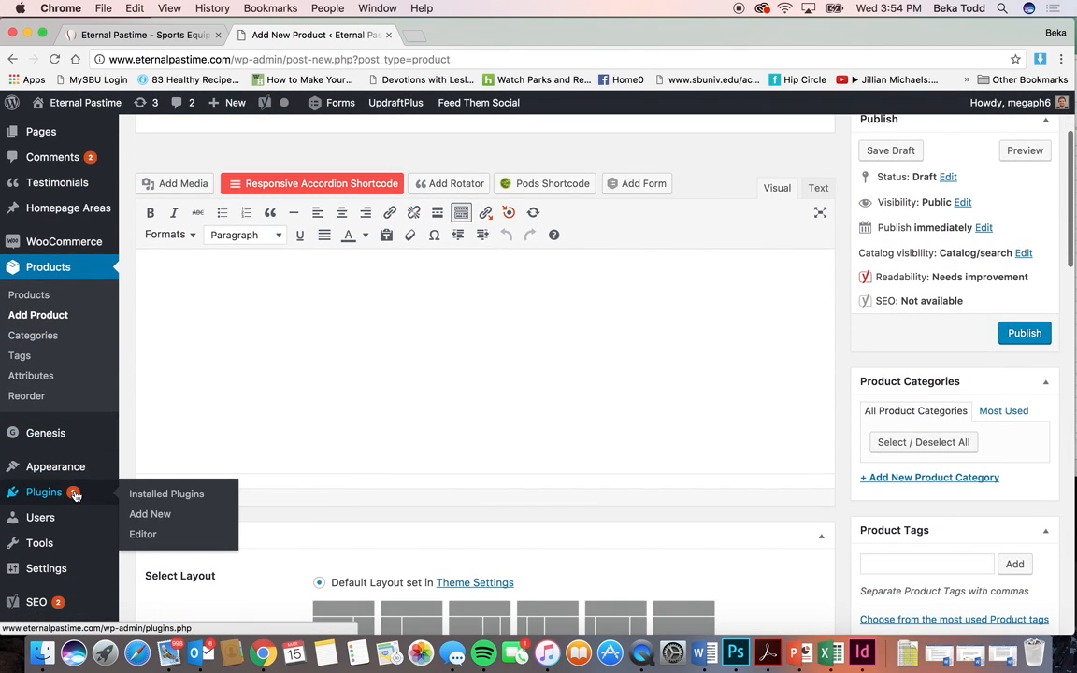
mouse_move(80, 482)
mouse_move(84, 447)
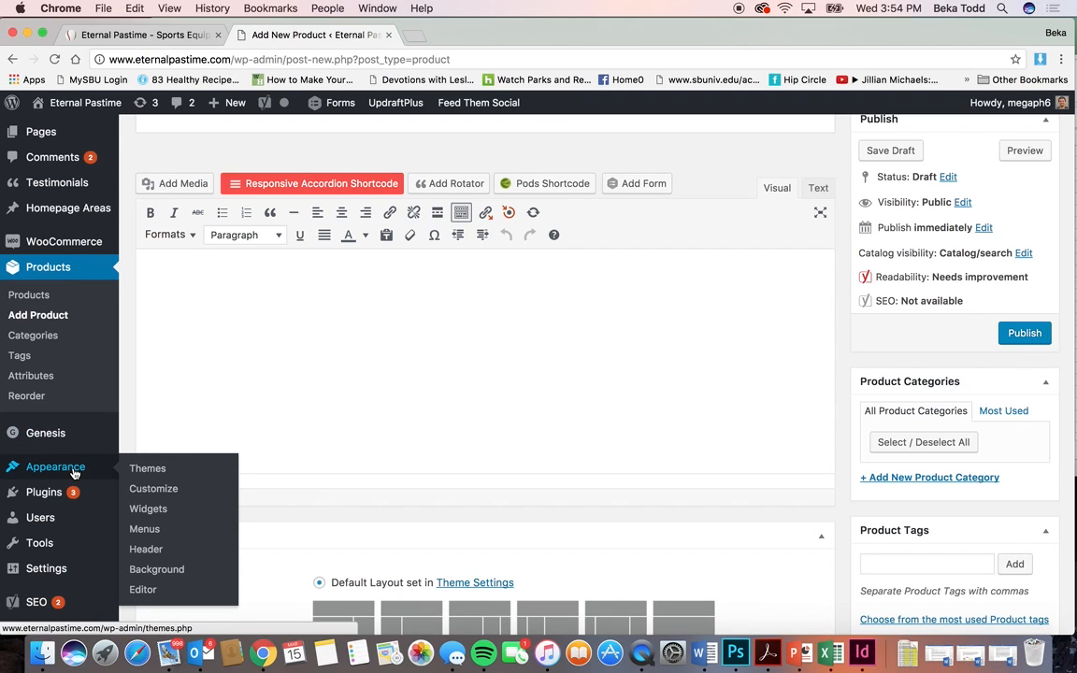
Step: Open the Widgets page of the site's appearance settings and look over the widget areas
scroll(70, 470, "down", 5)
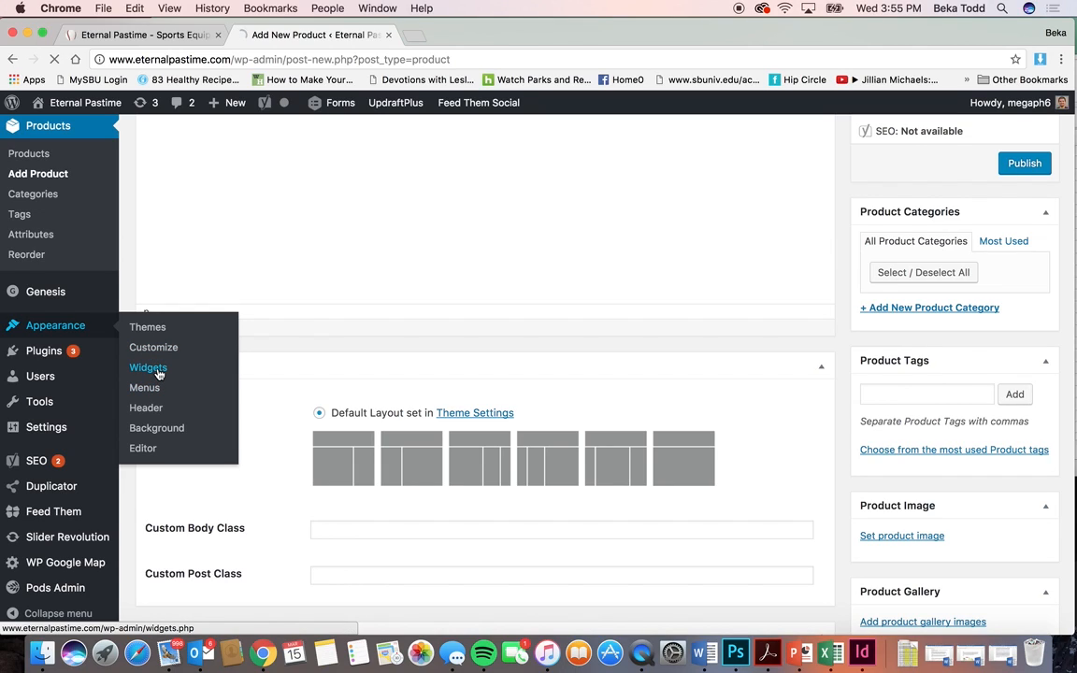
left_click(159, 373)
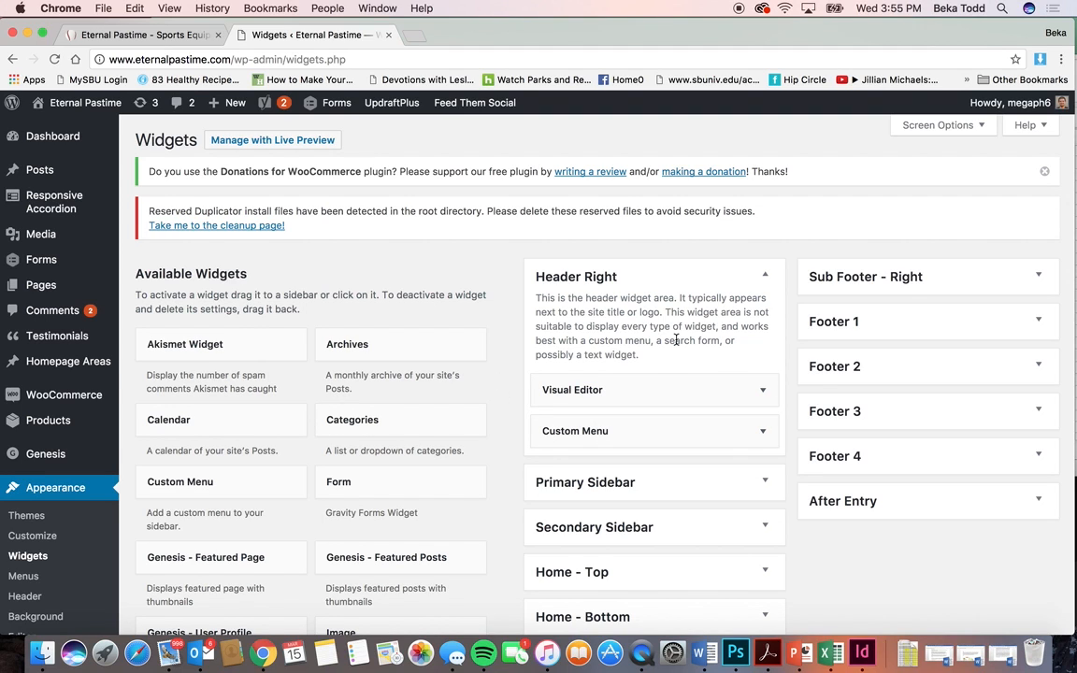
scroll(676, 341, "down", 5)
scroll(676, 340, "up", 2)
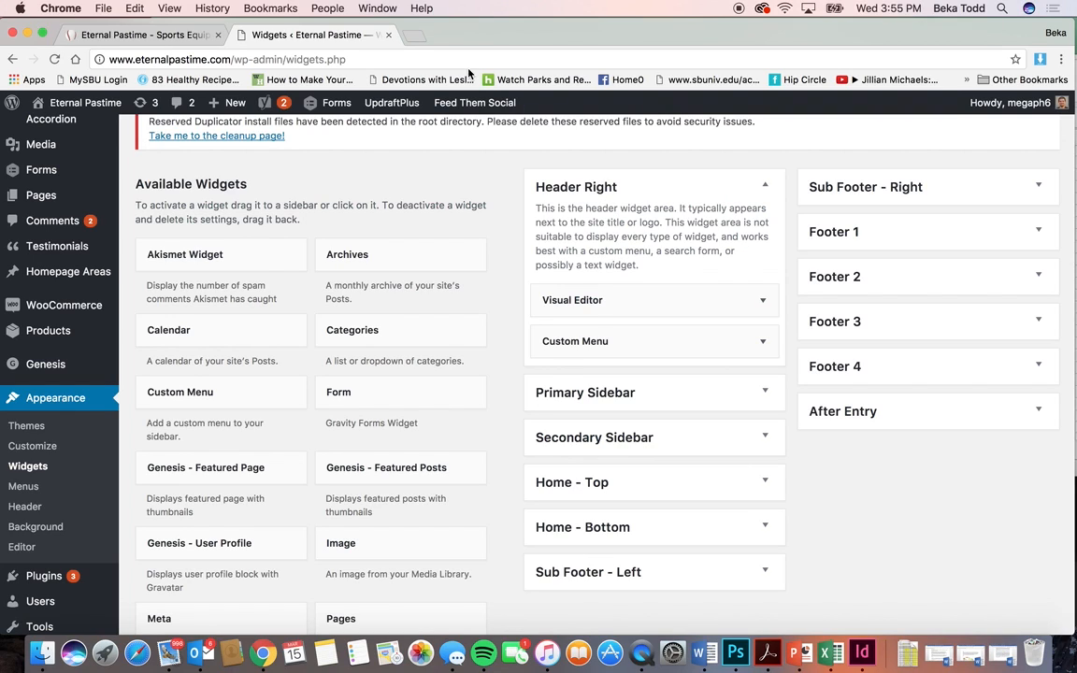
Step: Examine the header titles and navigation bar on the live Eternal Pastime home page
left_click(121, 34)
scroll(218, 221, "up", 10)
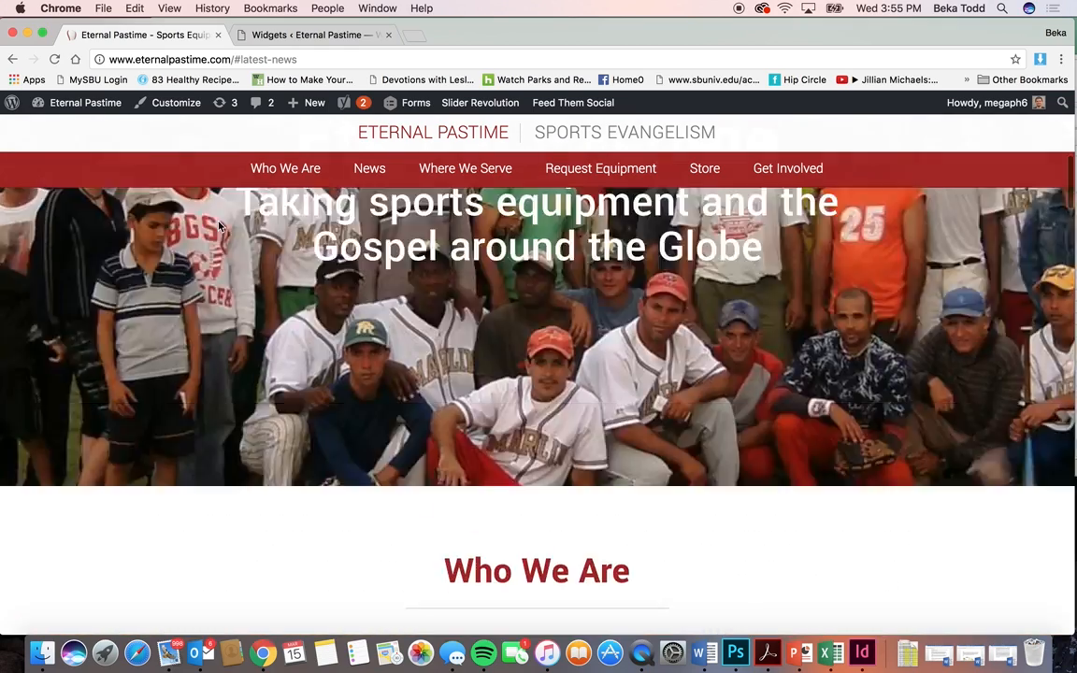
left_click(383, 136)
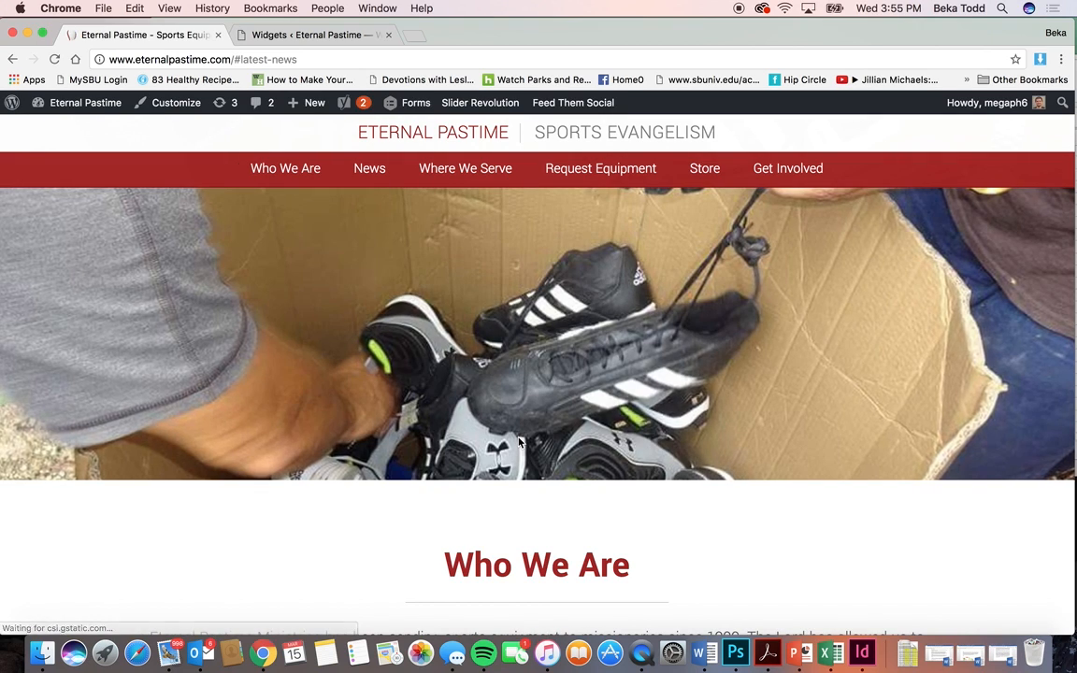
scroll(515, 315, "up", 4)
scroll(515, 315, "up", 4)
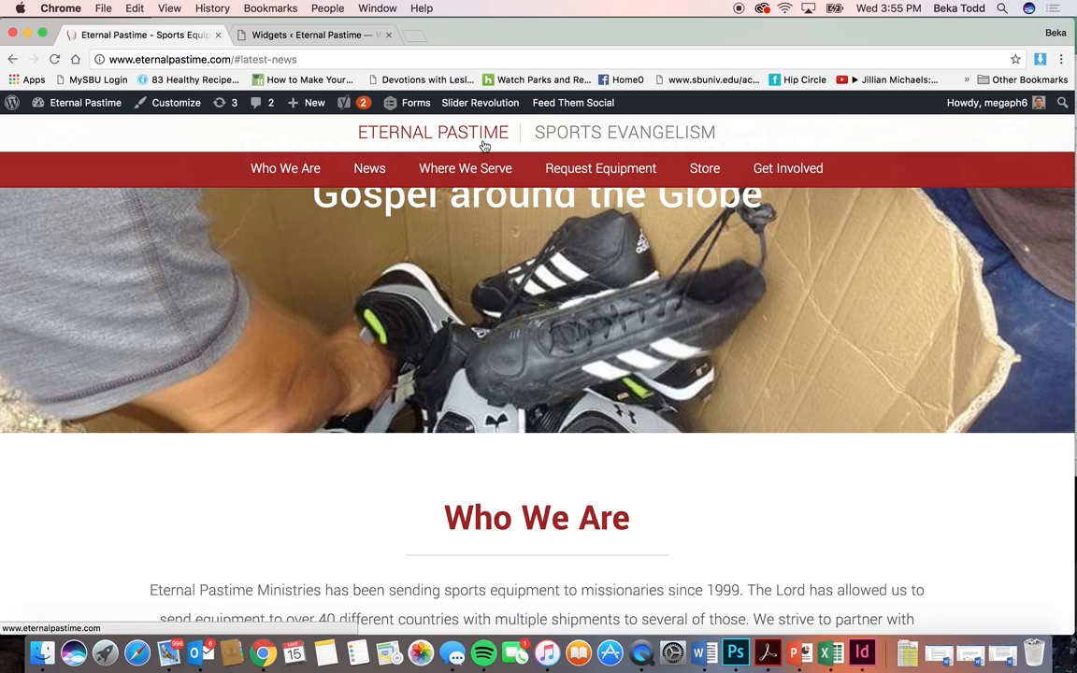
Step: Inspect the Header Right area's Visual Editor widget in visual mode and compare its content with the live site's header
left_click(329, 38)
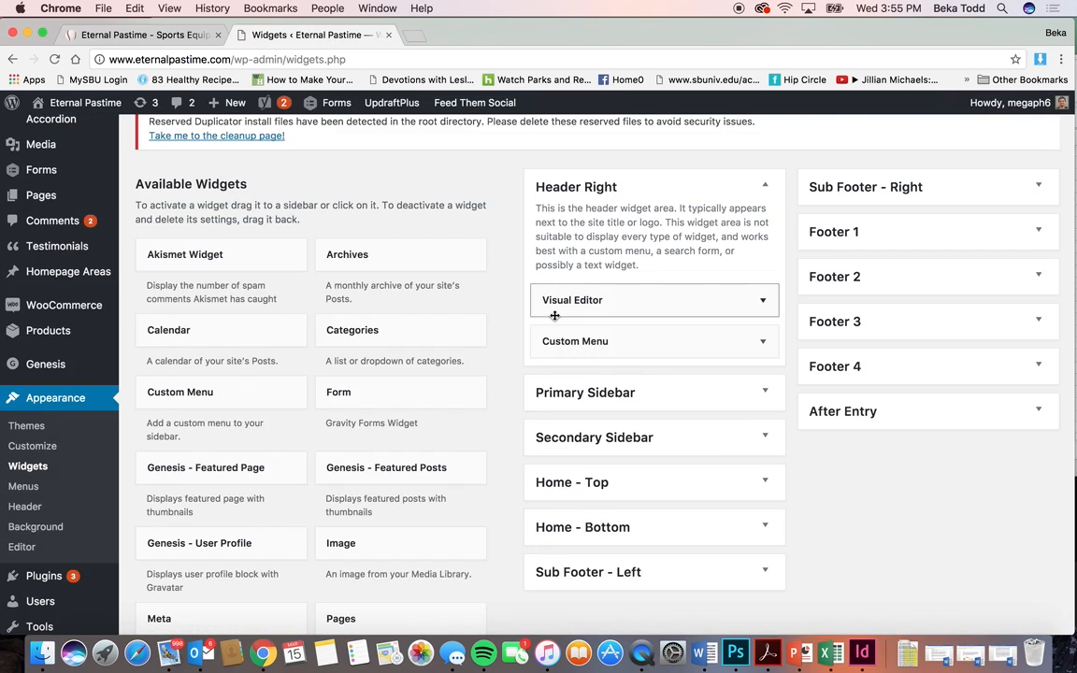
left_click(763, 302)
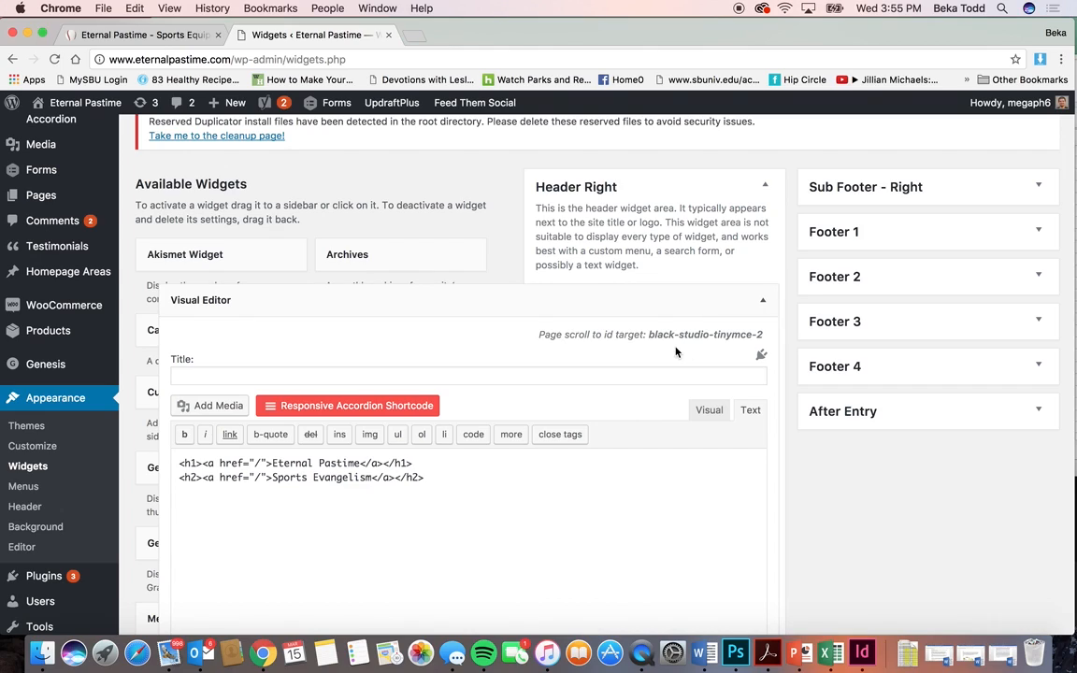
left_click(710, 411)
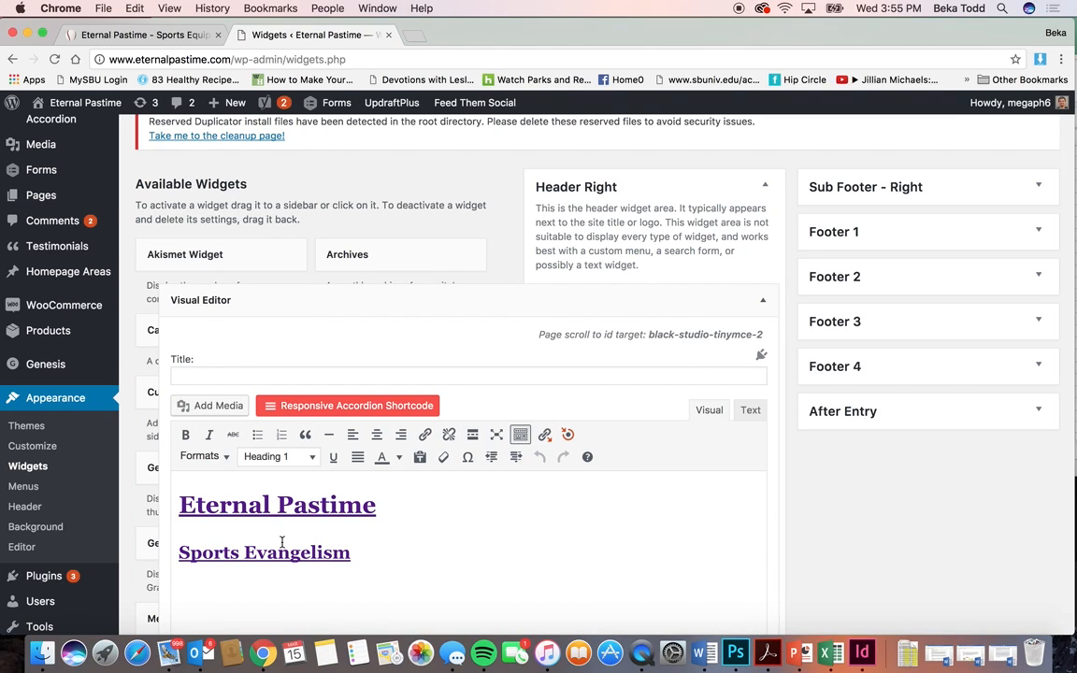
left_click(763, 302)
left_click(154, 35)
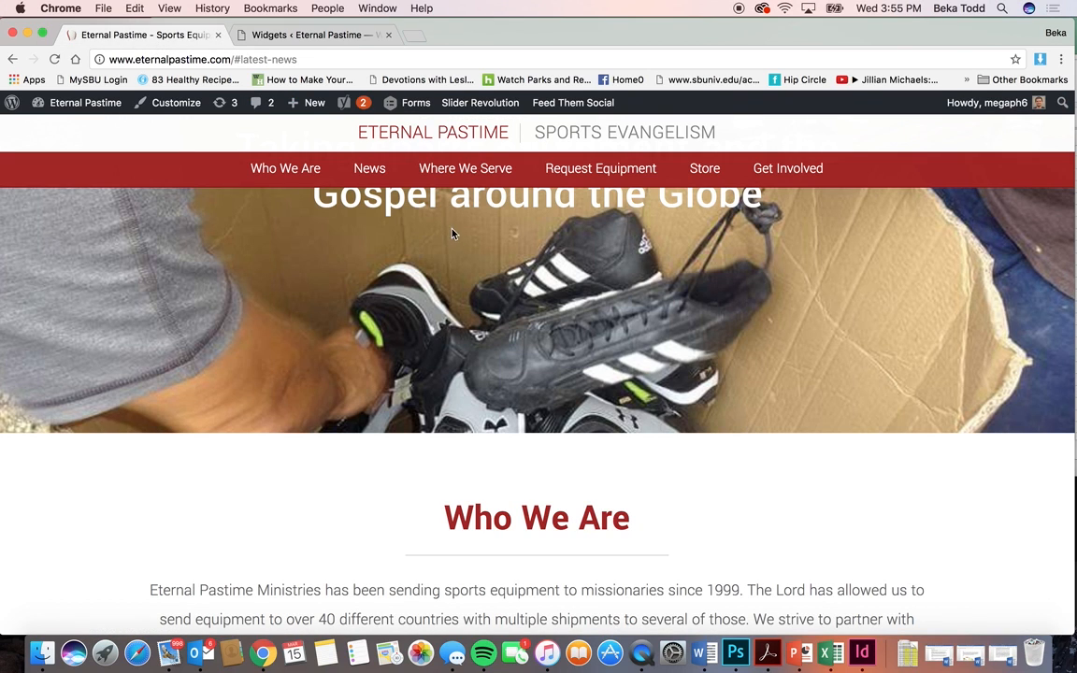
Step: Inspect the menu choice of the Header Right area's Custom Menu widget and compare it with the live site's navigation bar
left_click(304, 36)
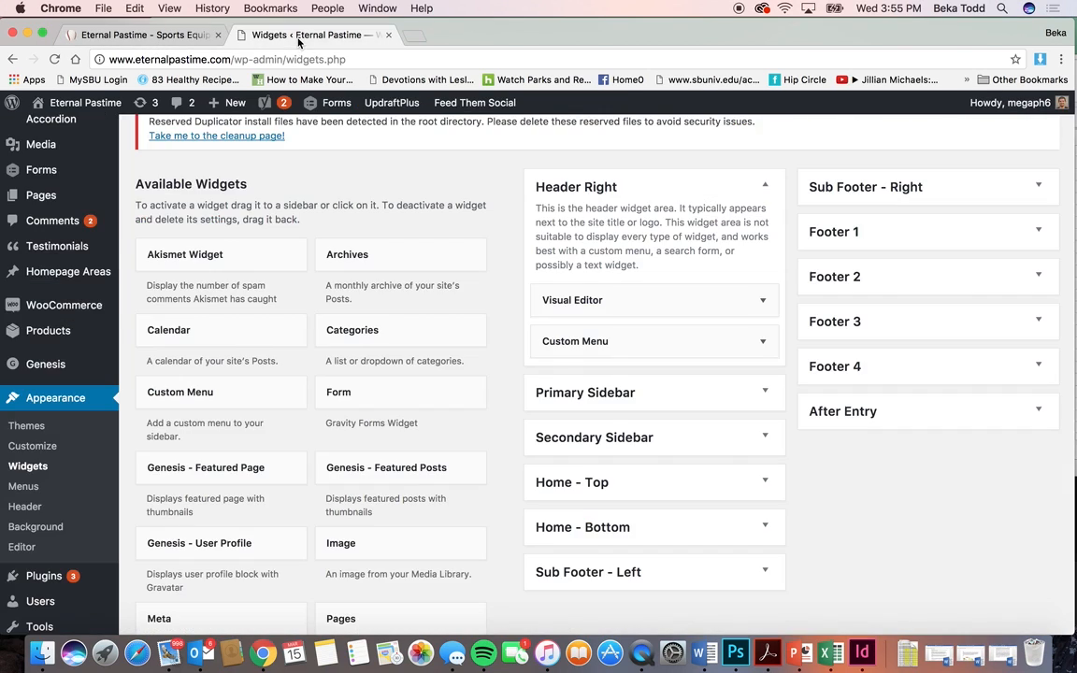
left_click(760, 351)
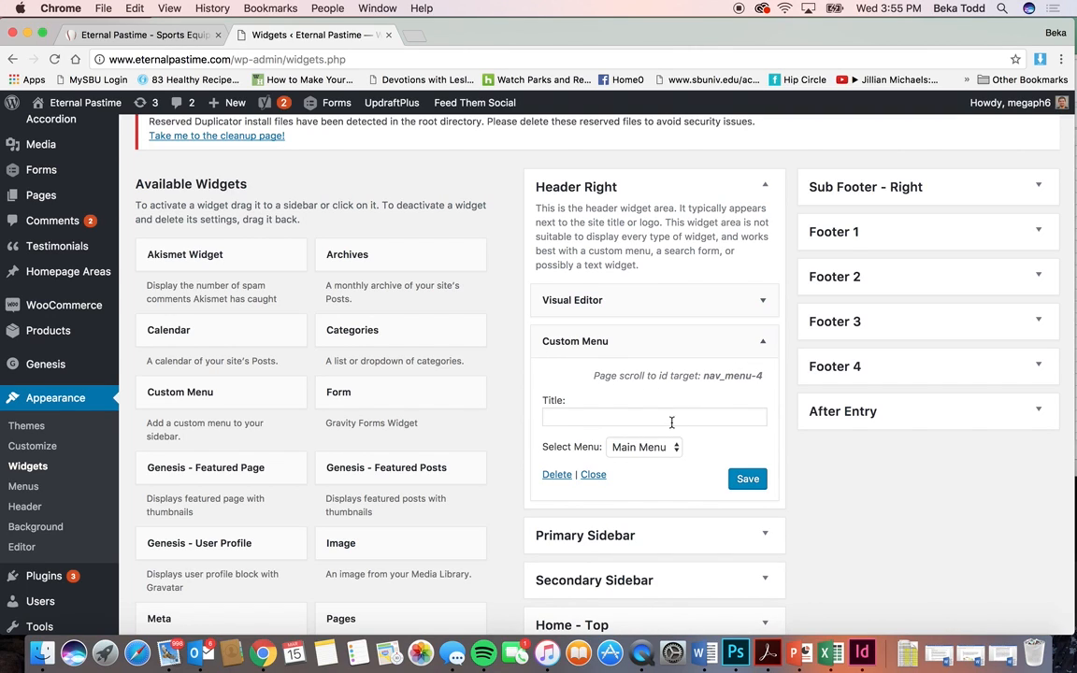
left_click(659, 449)
left_click(659, 448)
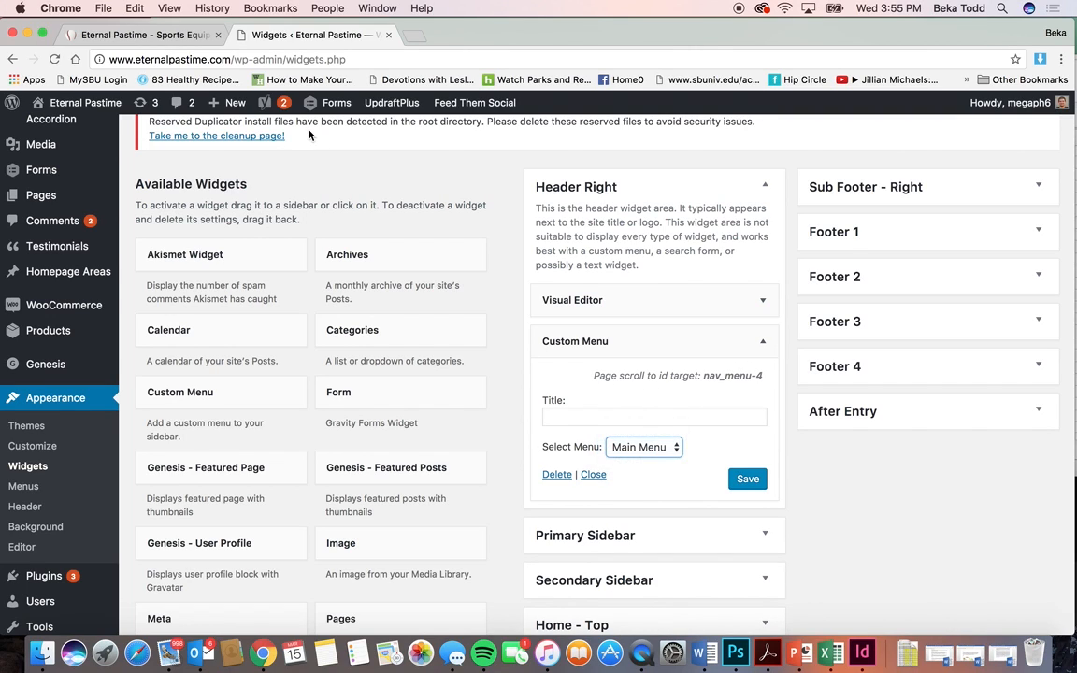
left_click(169, 37)
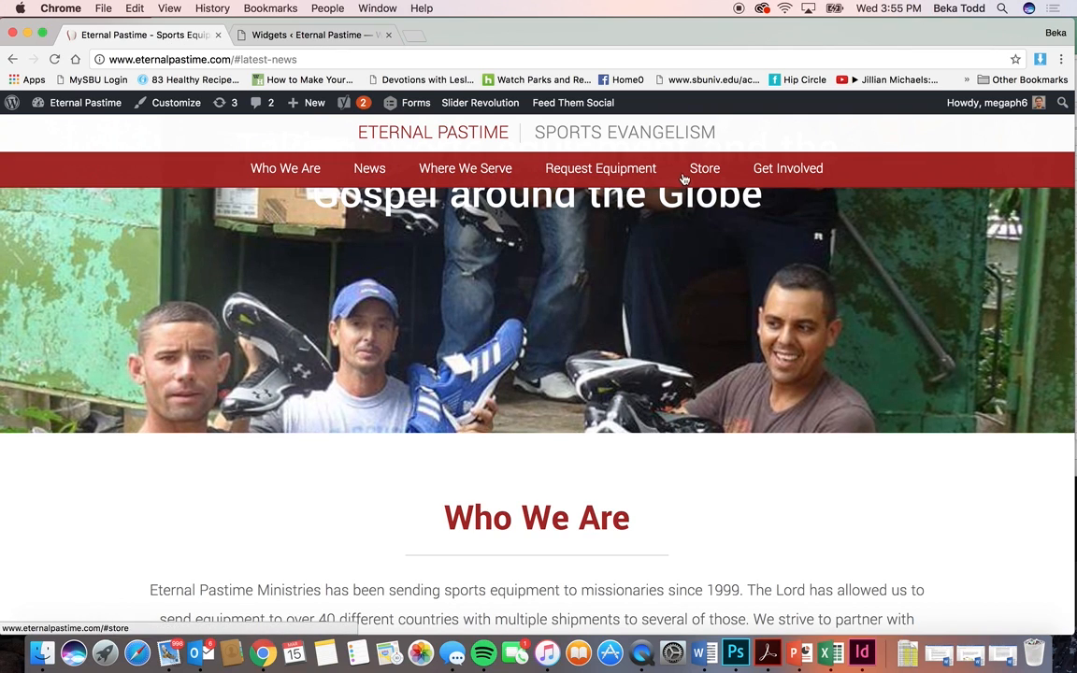
left_click(251, 38)
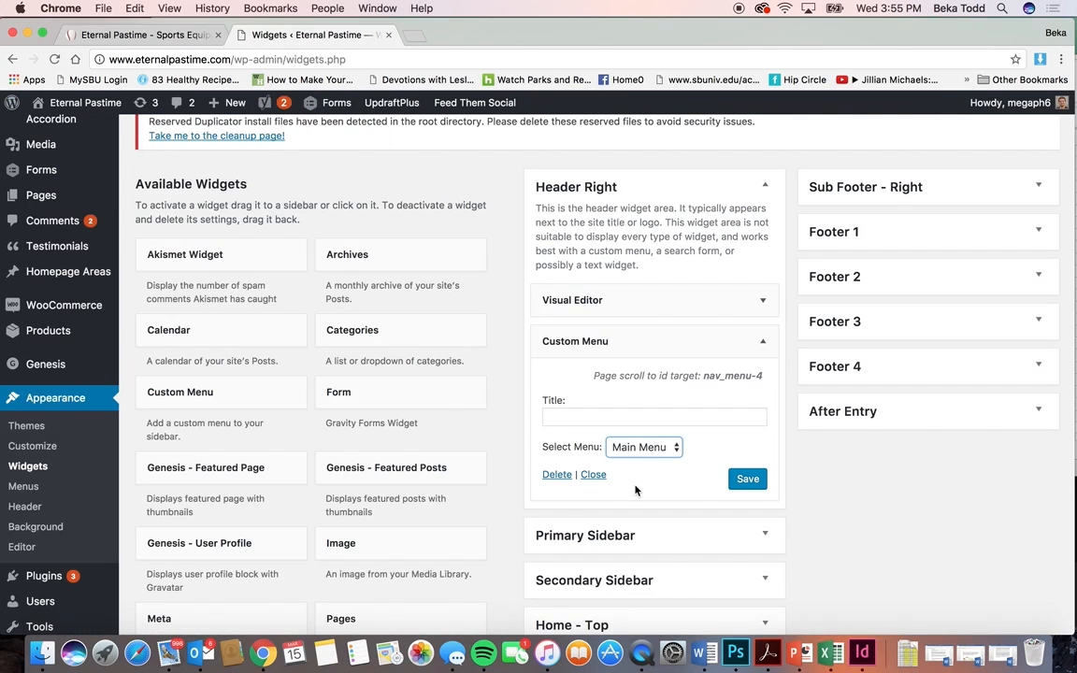
Step: Expand the Sub Footer - Right, Footer 1 and Footer 2 areas and inspect the Custom Menu widgets in both footers
left_click(938, 184)
left_click(943, 299)
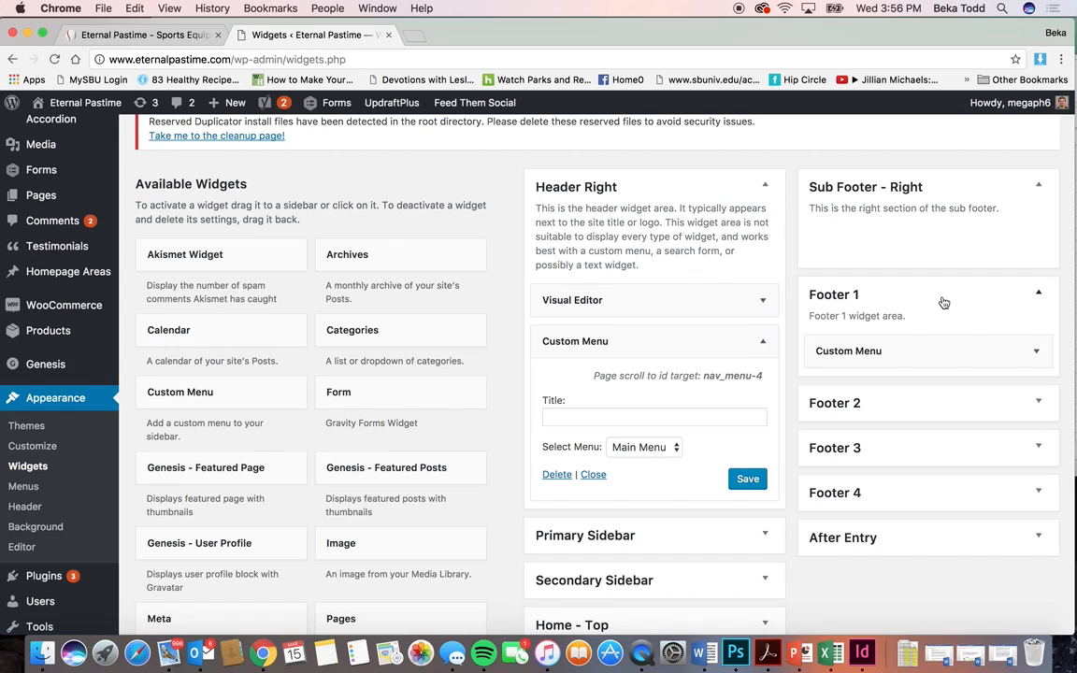
left_click(970, 358)
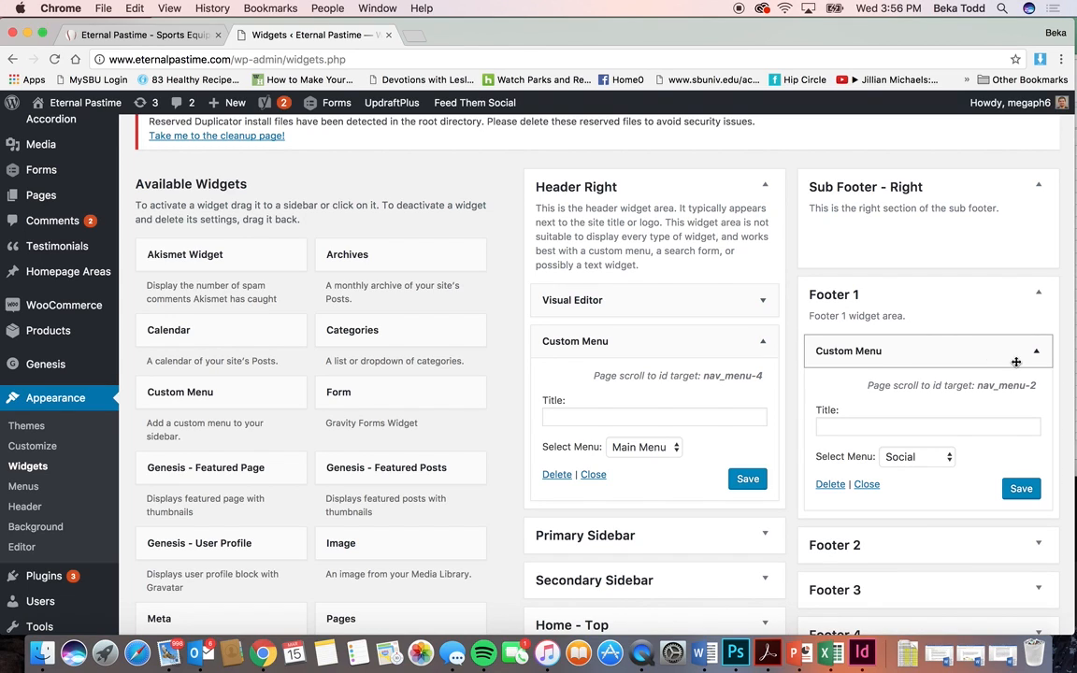
left_click(982, 545)
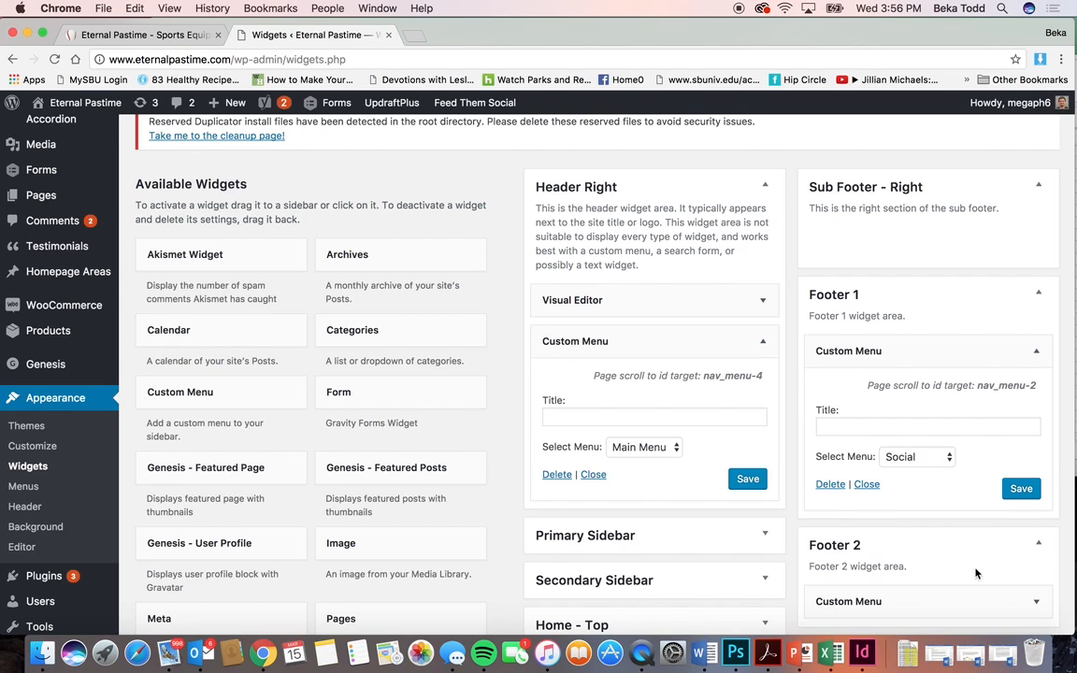
left_click(956, 601)
scroll(957, 598, "down", 3)
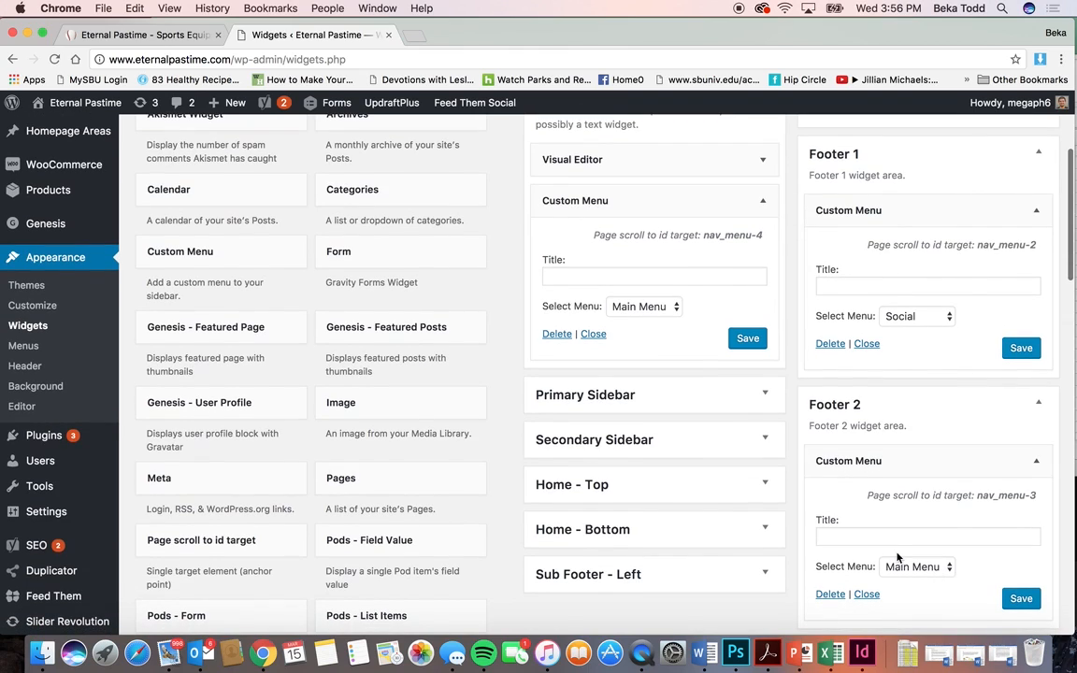
Step: Check the social links and footer menu on the live home page and return to the widget settings
left_click(141, 34)
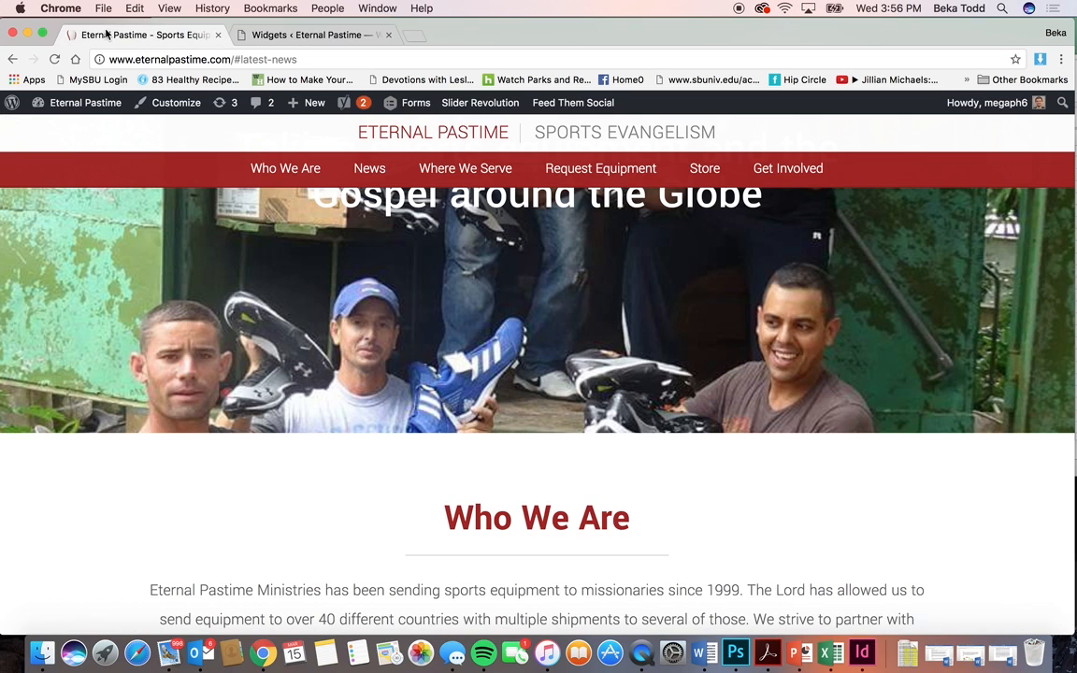
scroll(438, 502, "down", 5)
scroll(438, 502, "down", 15)
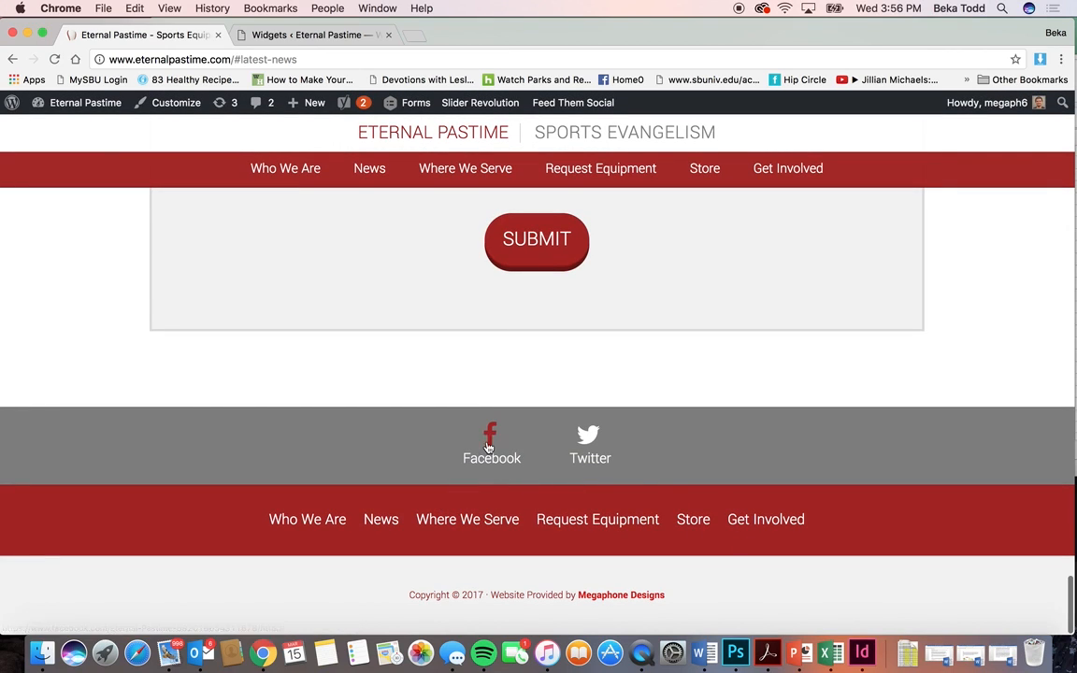
left_click(309, 35)
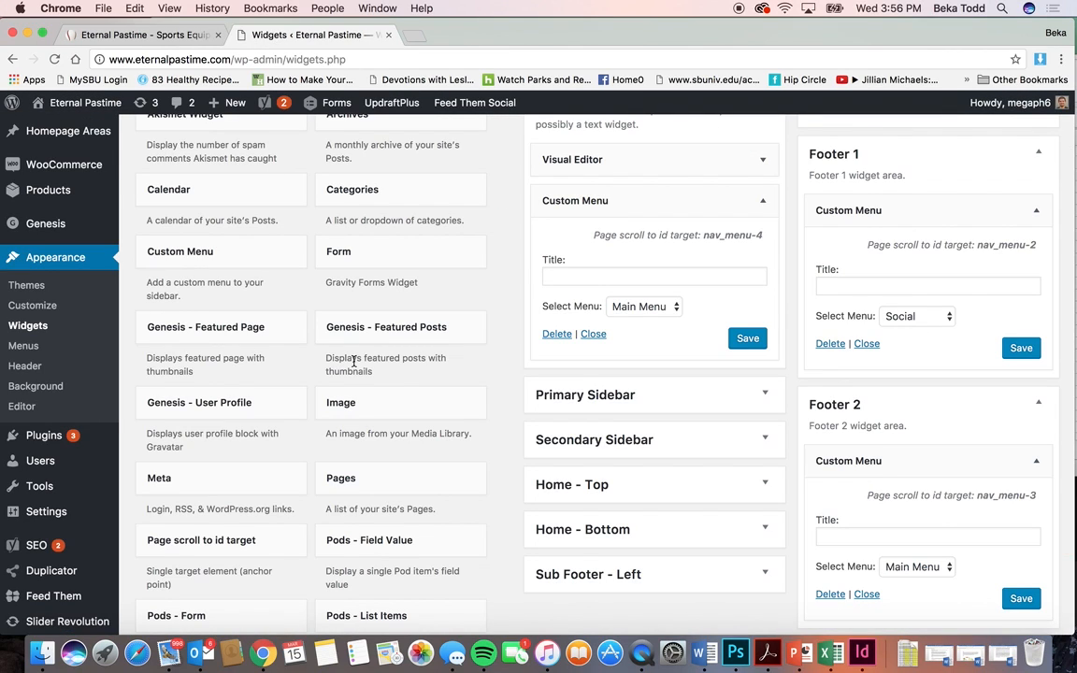
Step: Look through the list of available widgets
scroll(760, 412, "down", 5)
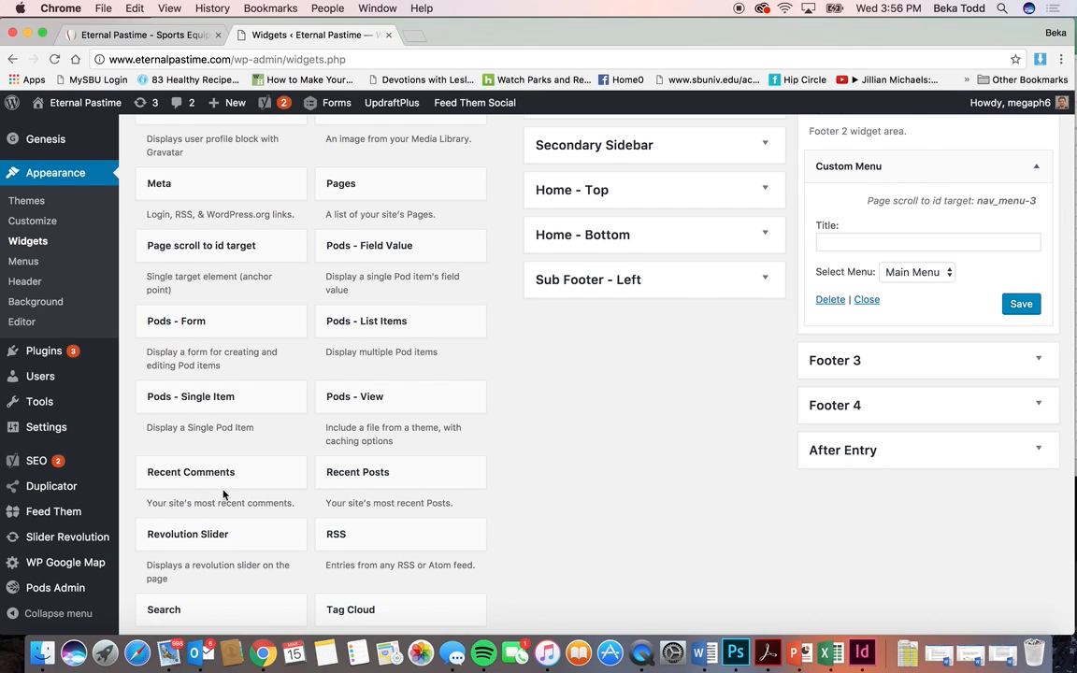
scroll(223, 494, "down", 8)
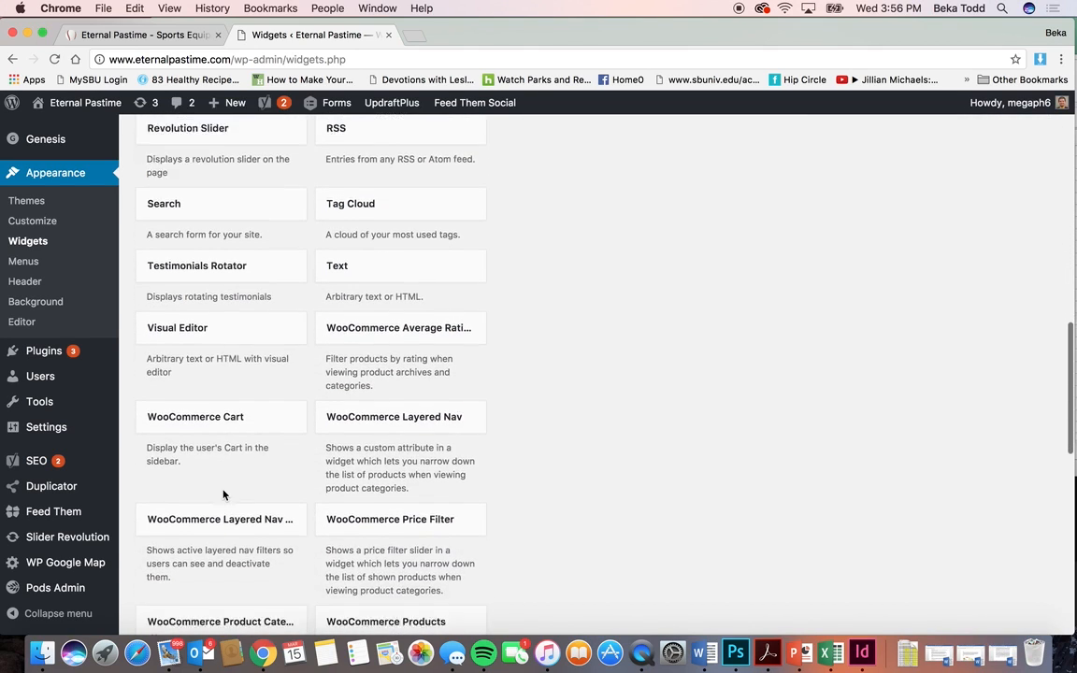
scroll(223, 495, "up", 10)
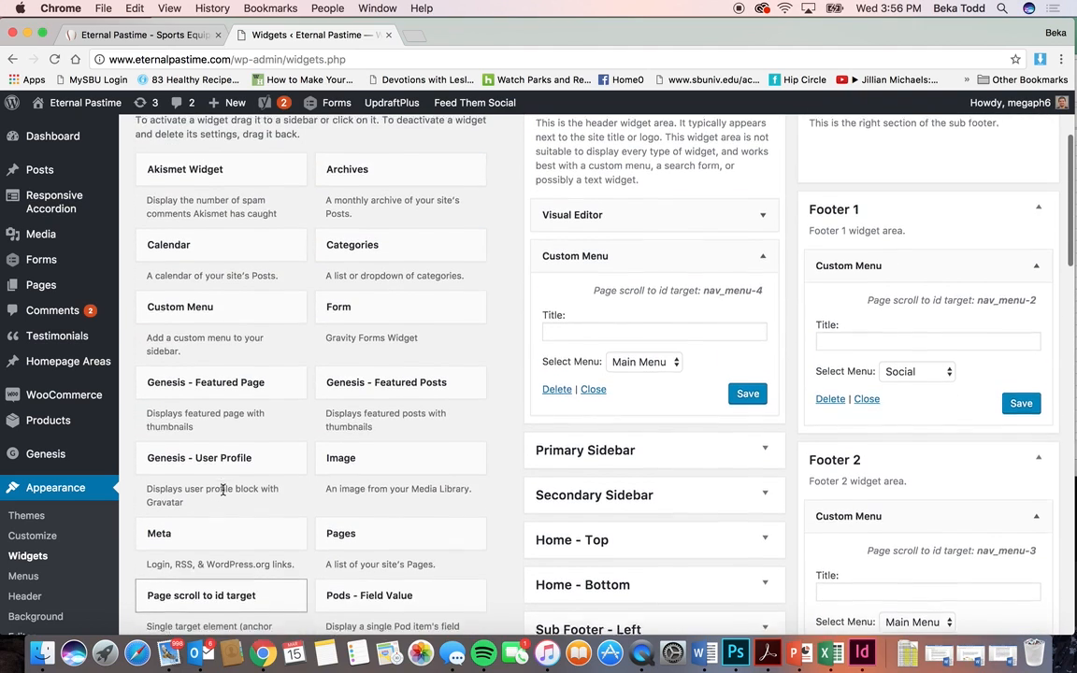
scroll(224, 493, "up", 2)
scroll(224, 495, "down", 3)
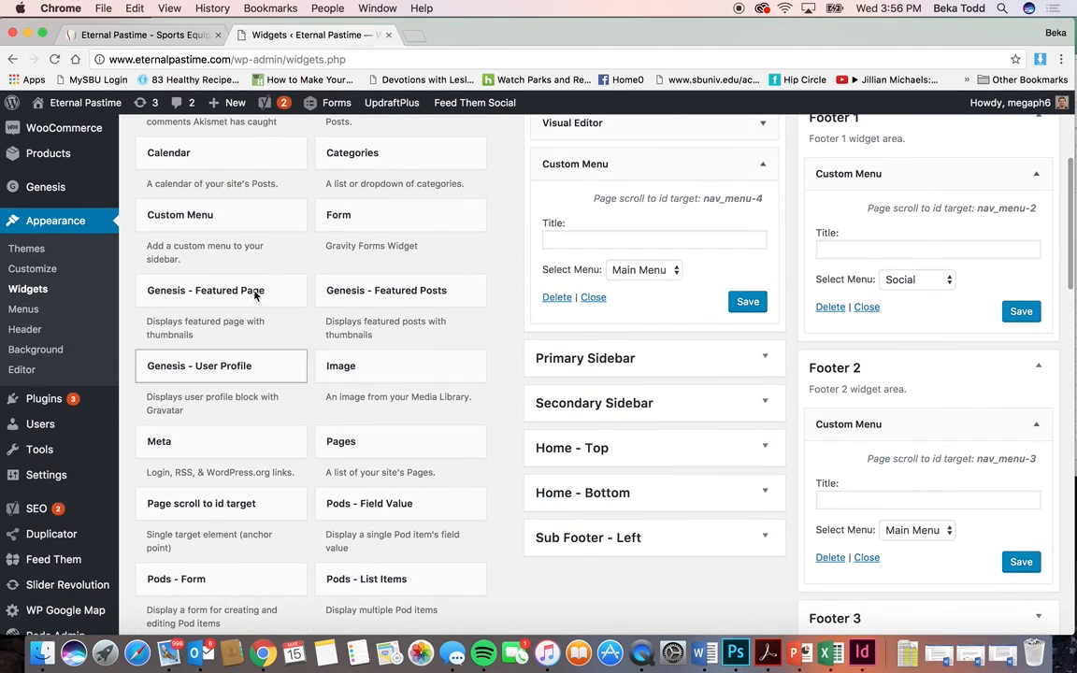
Step: Try adding a Custom Menu widget with the Main Menu to Sub Footer - Right, and delete it again
left_click(264, 216)
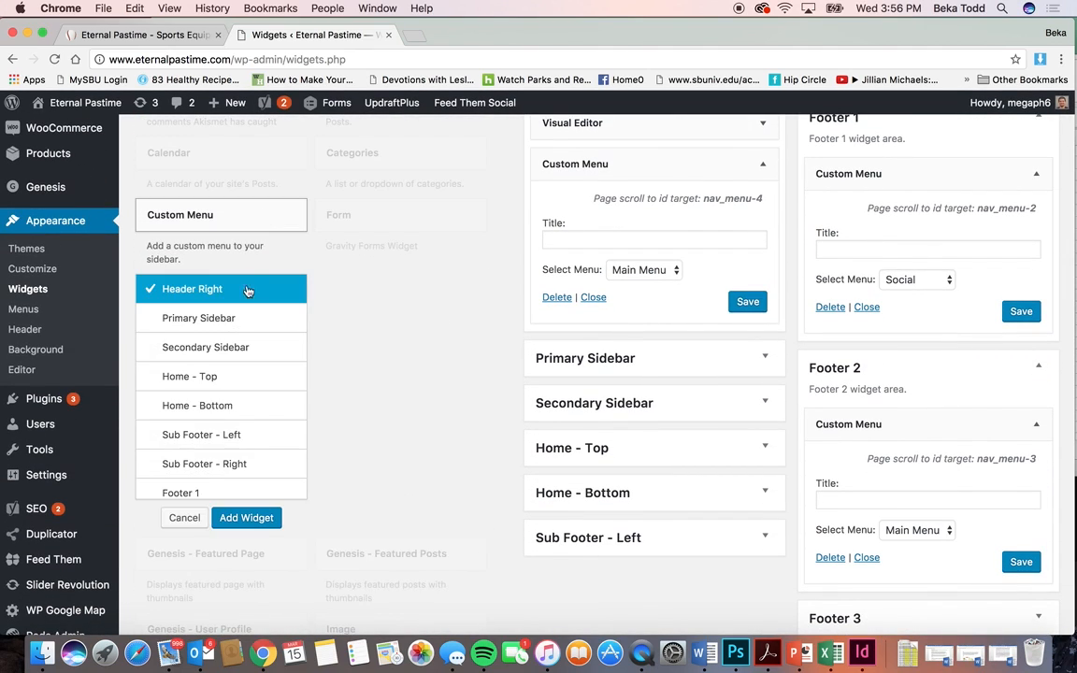
scroll(239, 370, "down", 3)
left_click(239, 377)
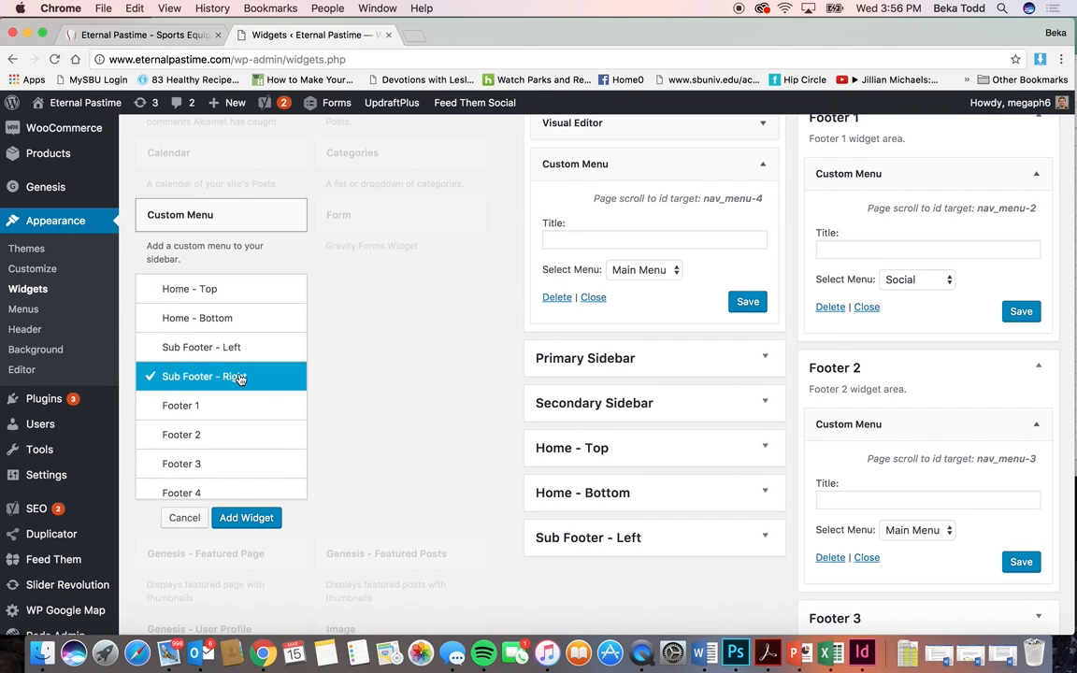
left_click(250, 517)
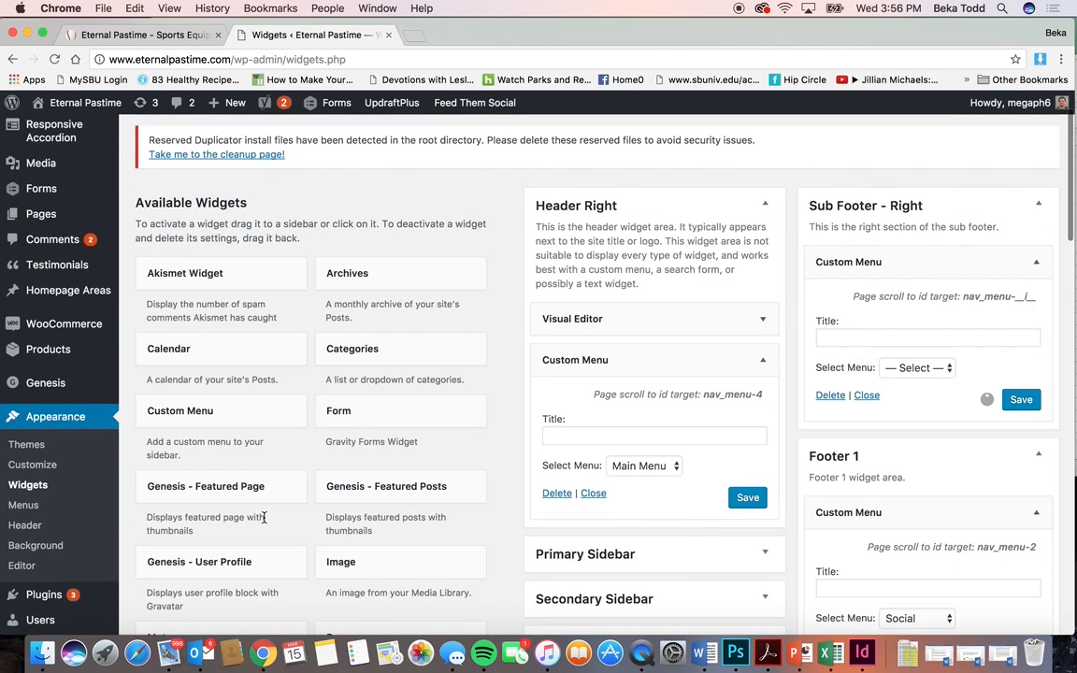
left_click(922, 366)
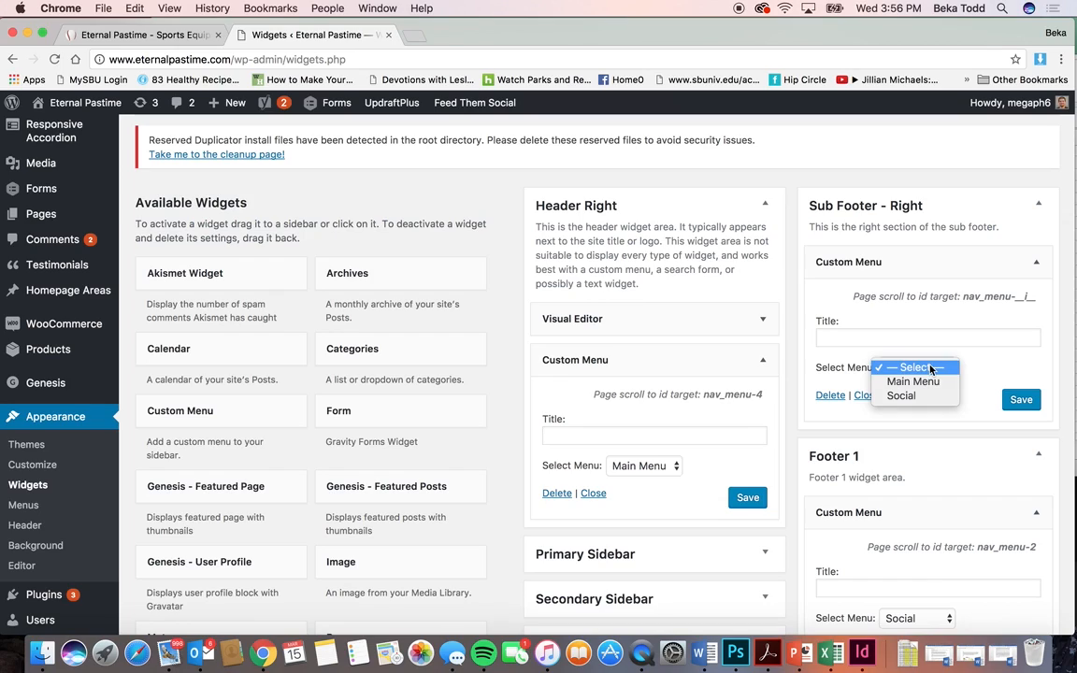
left_click(927, 380)
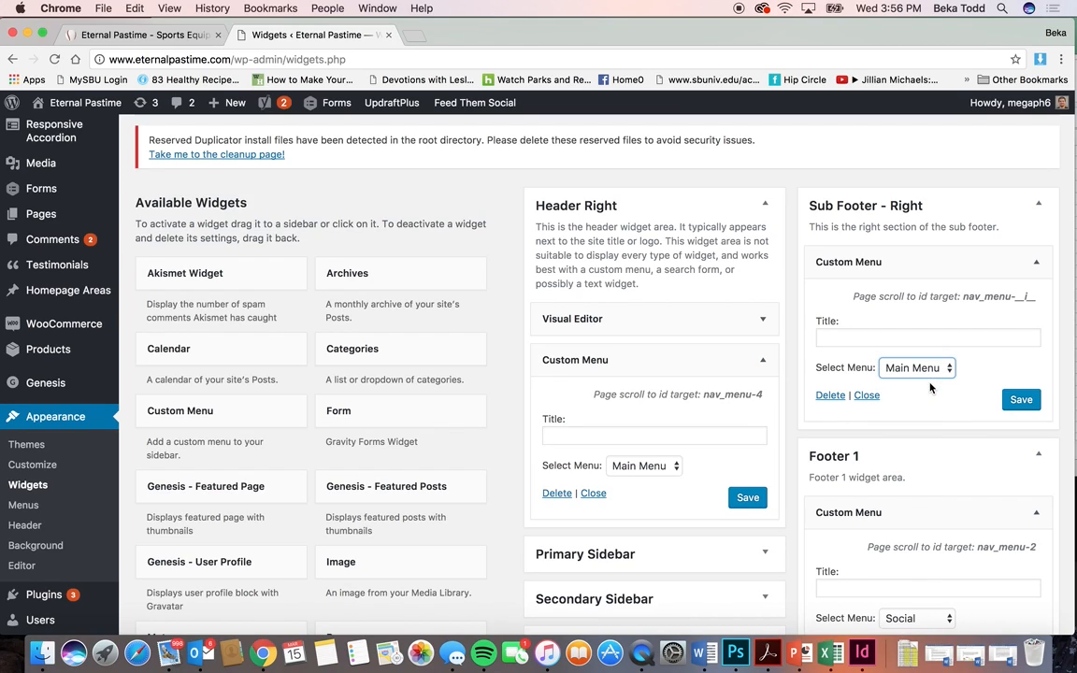
left_click(830, 394)
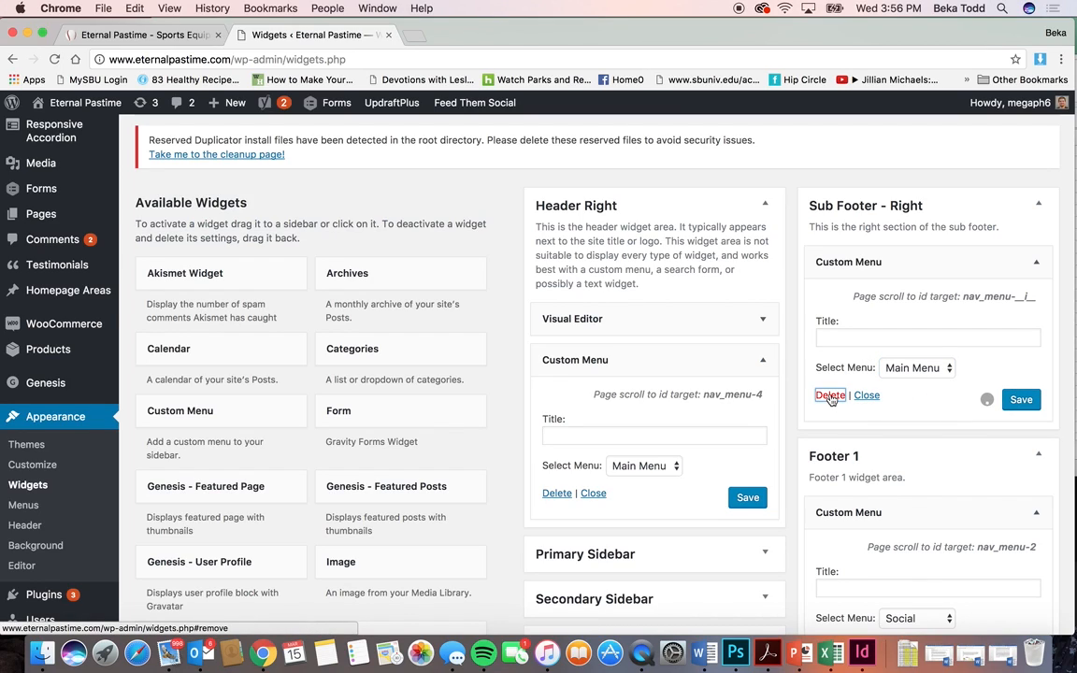
Step: Look through the widget areas offered for the Image widget and cancel without adding it
scroll(670, 382, "down", 5)
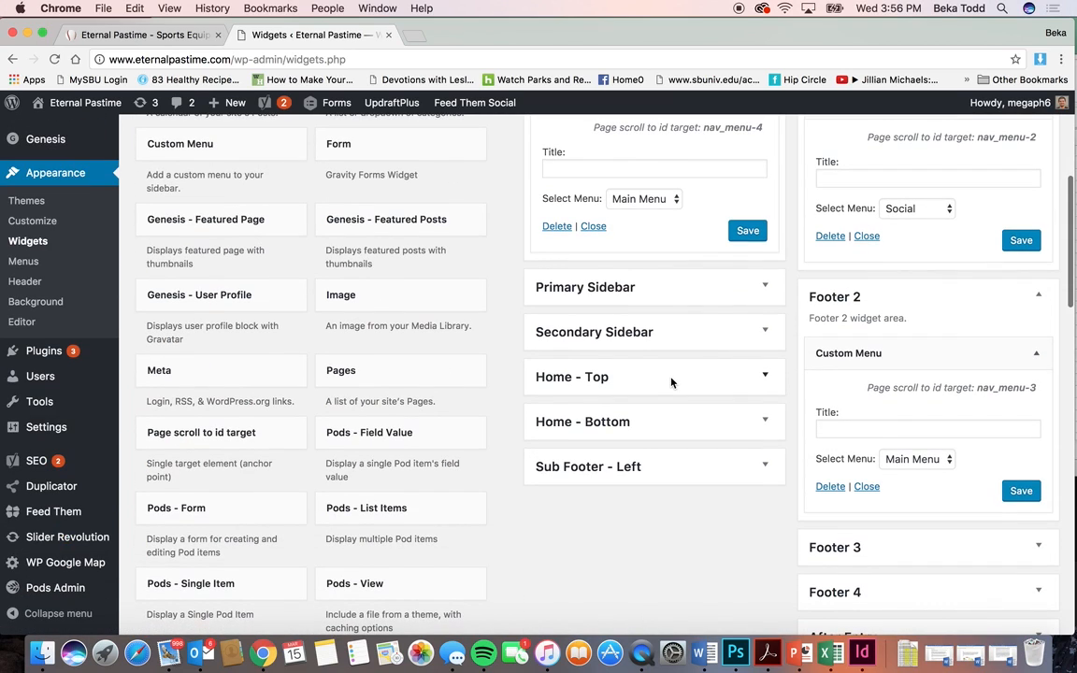
scroll(397, 172, "up", 2)
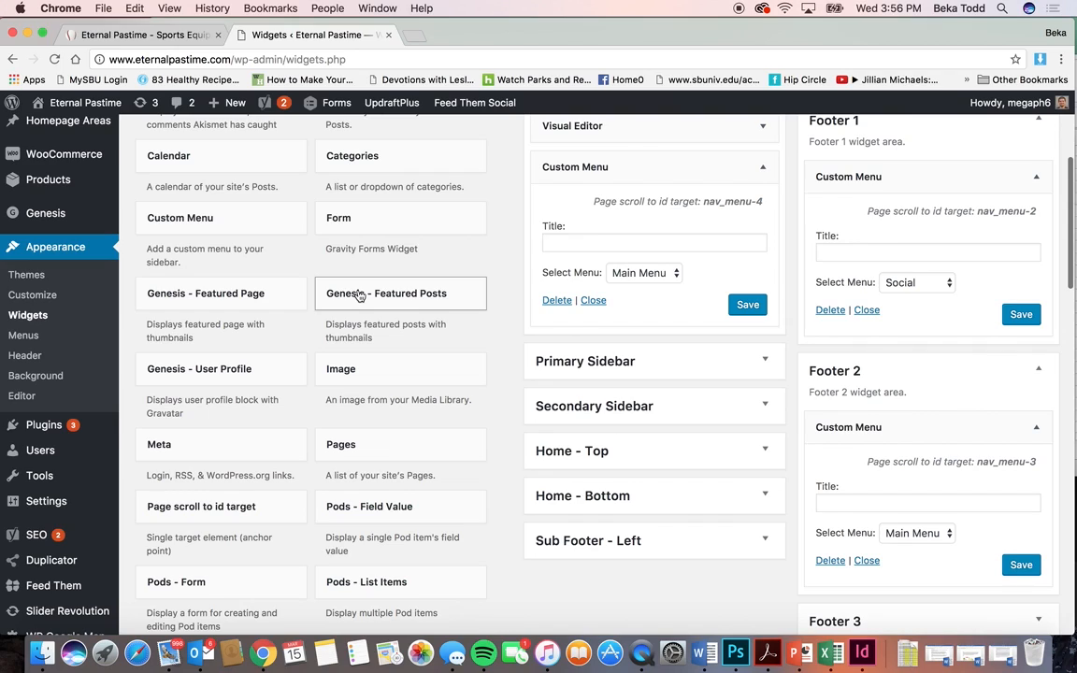
left_click(438, 367)
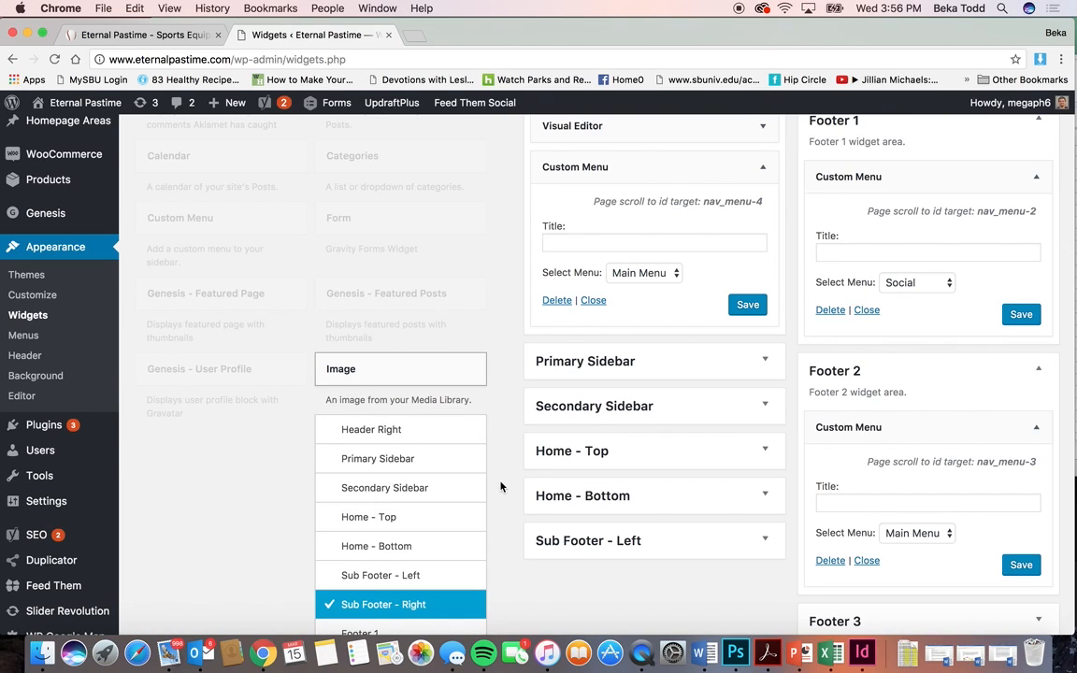
scroll(769, 490, "down", 5)
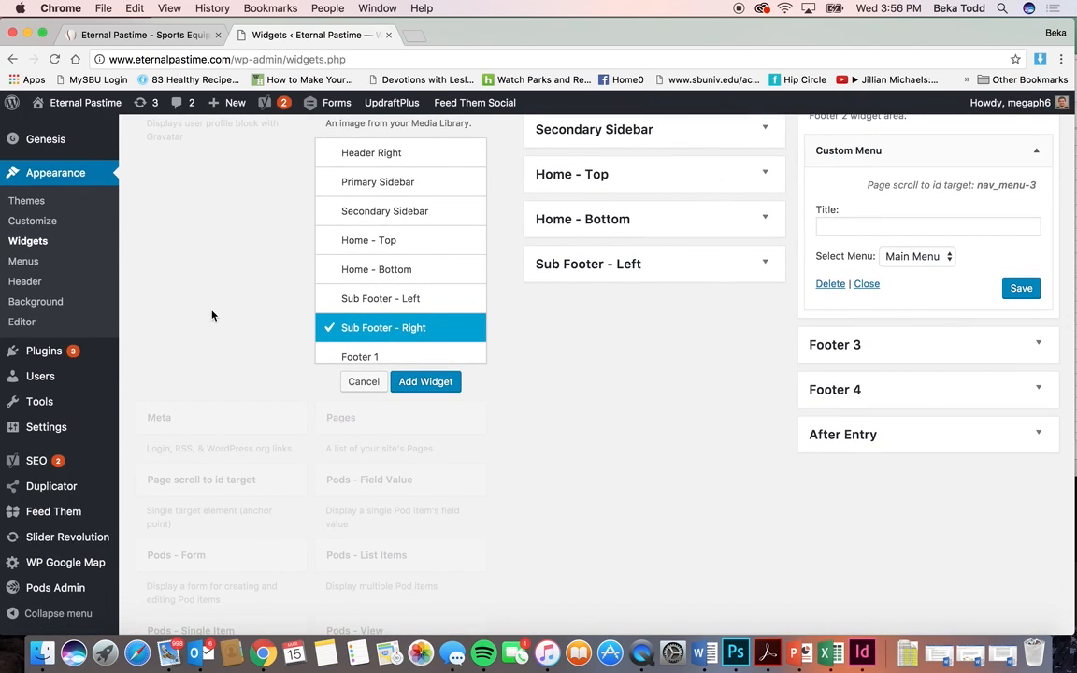
scroll(609, 390, "up", 3)
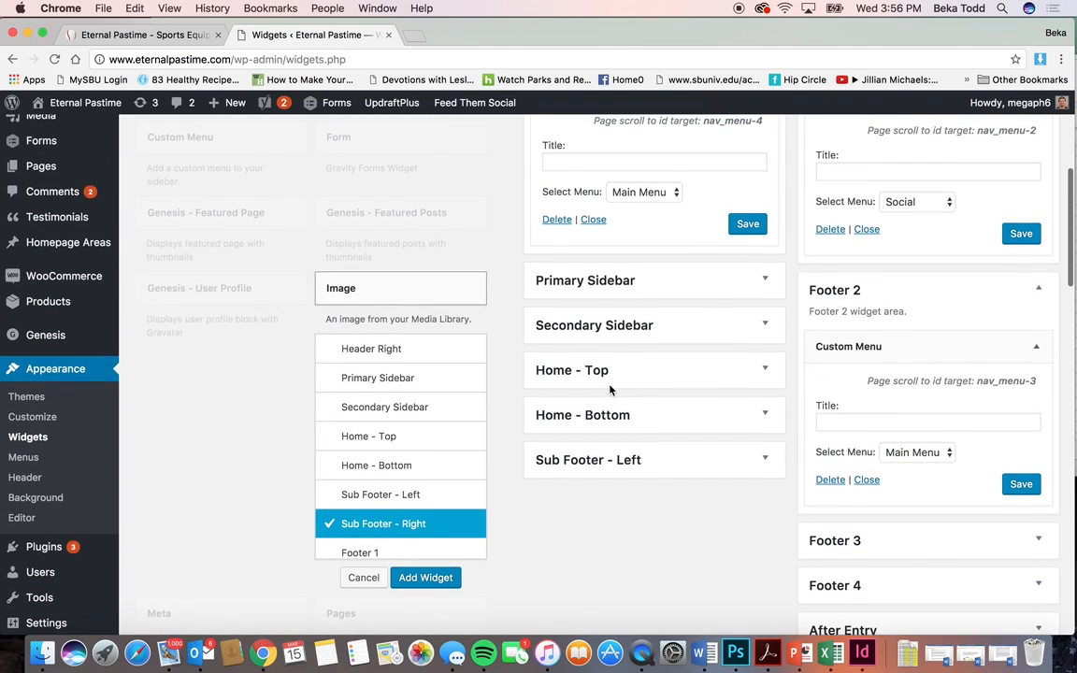
left_click(364, 576)
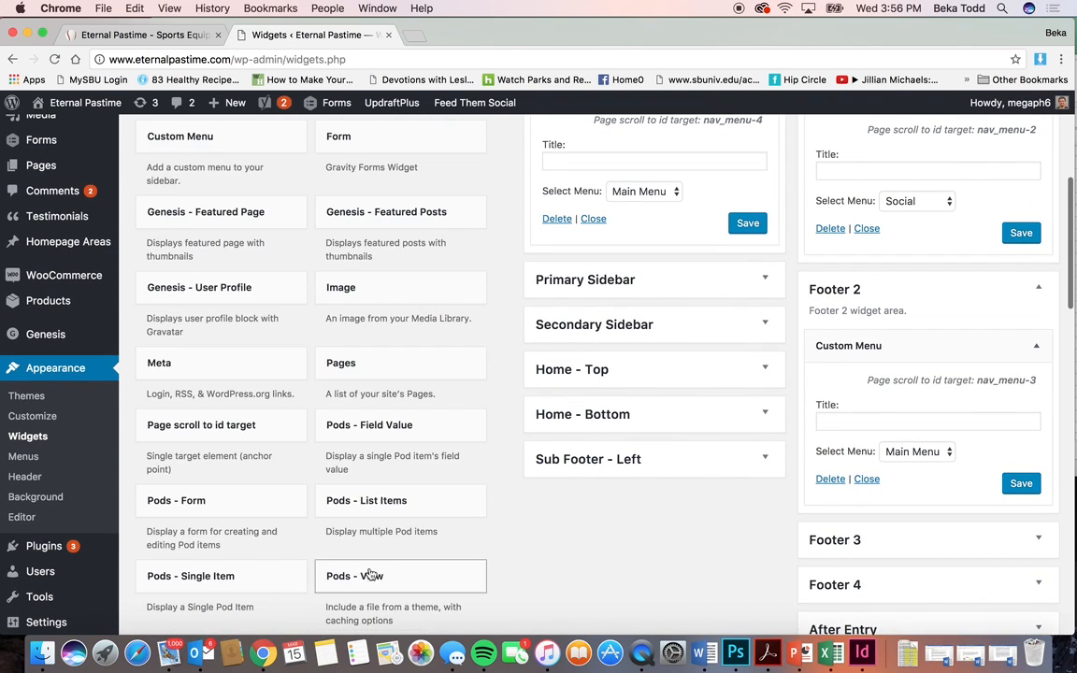
Step: Open the site's menu settings and check which menus can be edited, keeping Main Menu selected
left_click(25, 458)
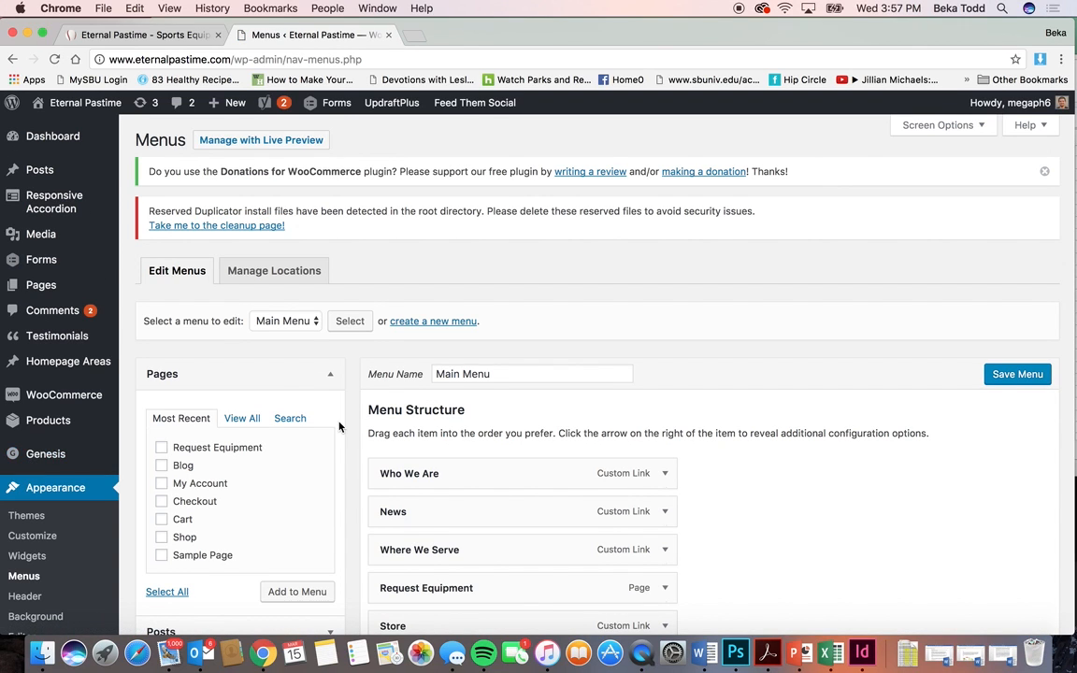
scroll(339, 426, "down", 4)
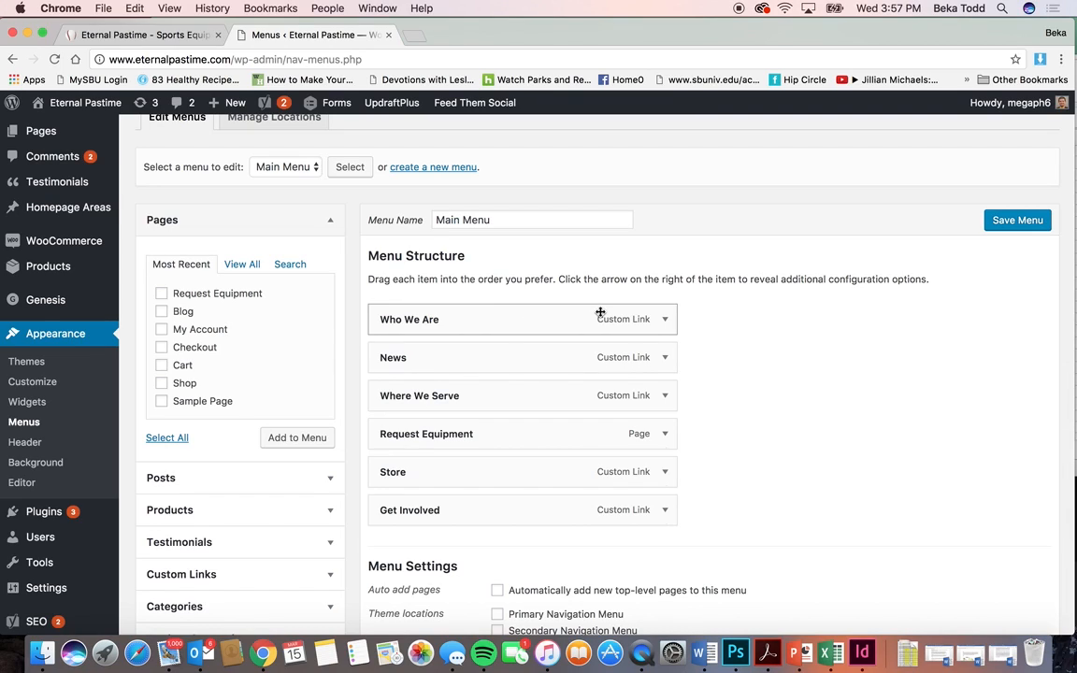
left_click(302, 163)
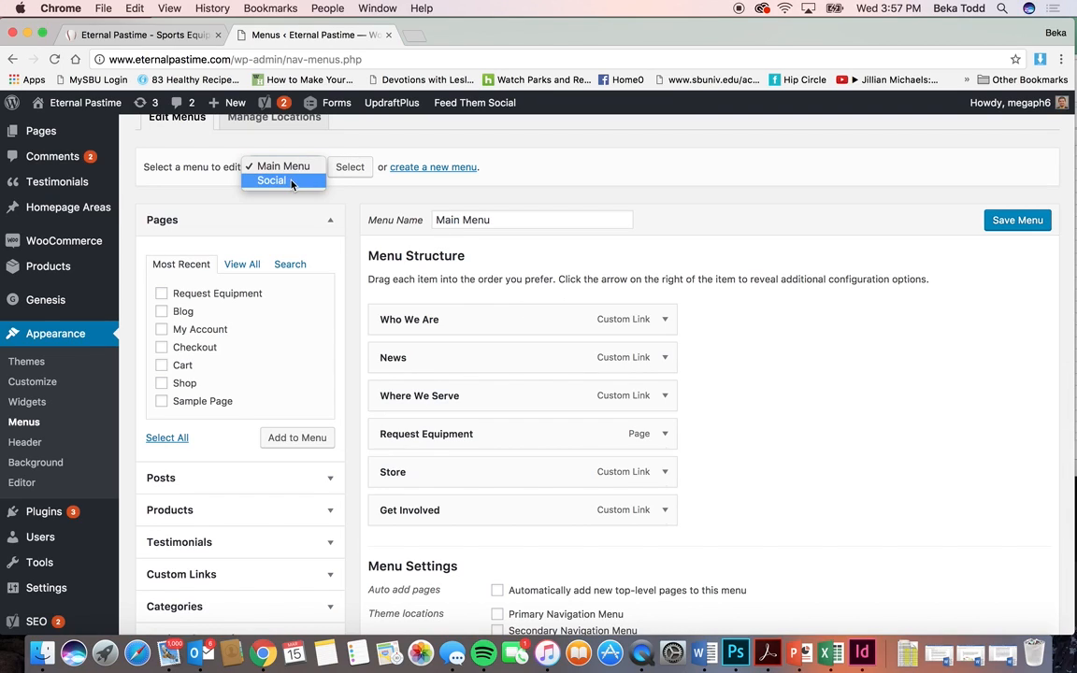
left_click(341, 197)
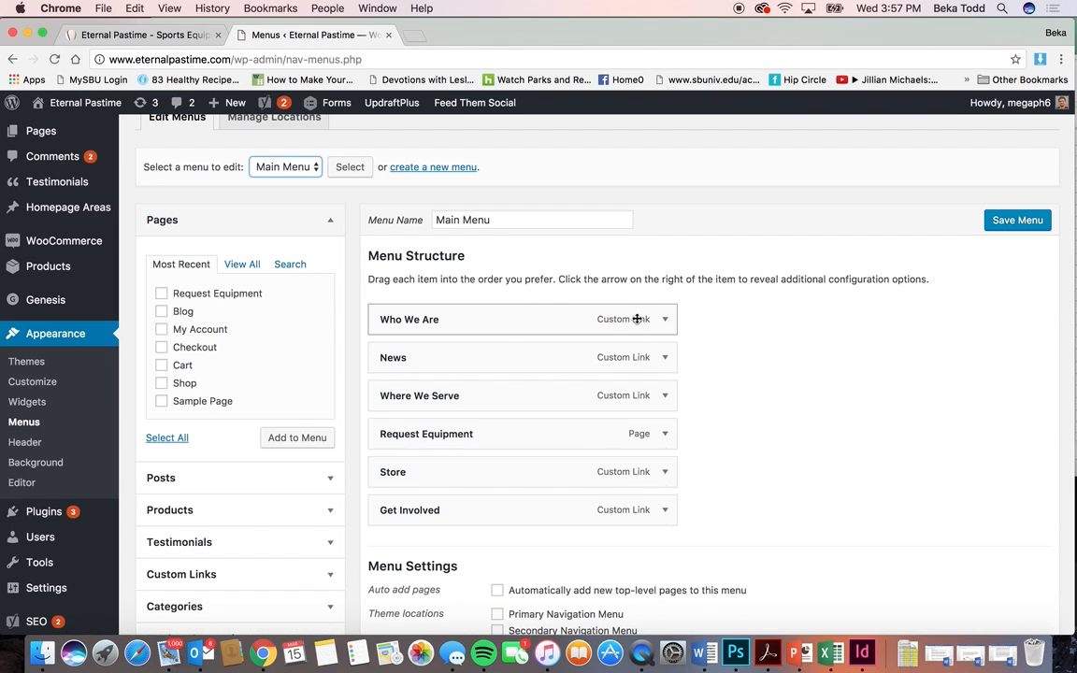
Step: Scroll up the live home page and follow the News link in the header menu to its section
left_click(164, 38)
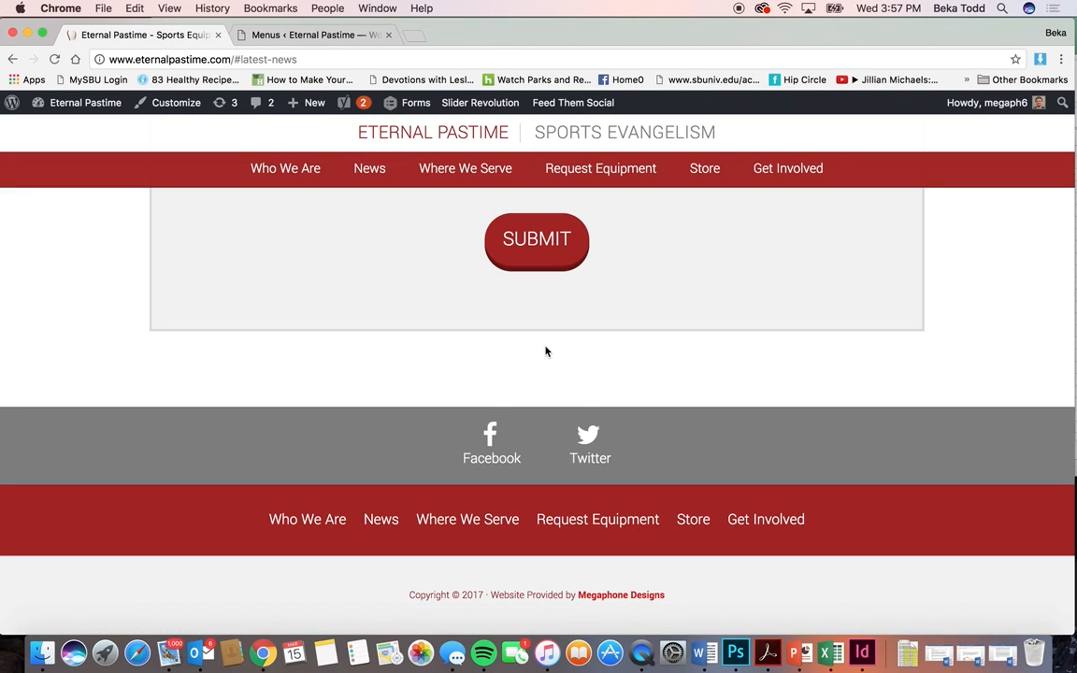
scroll(546, 351, "up", 20)
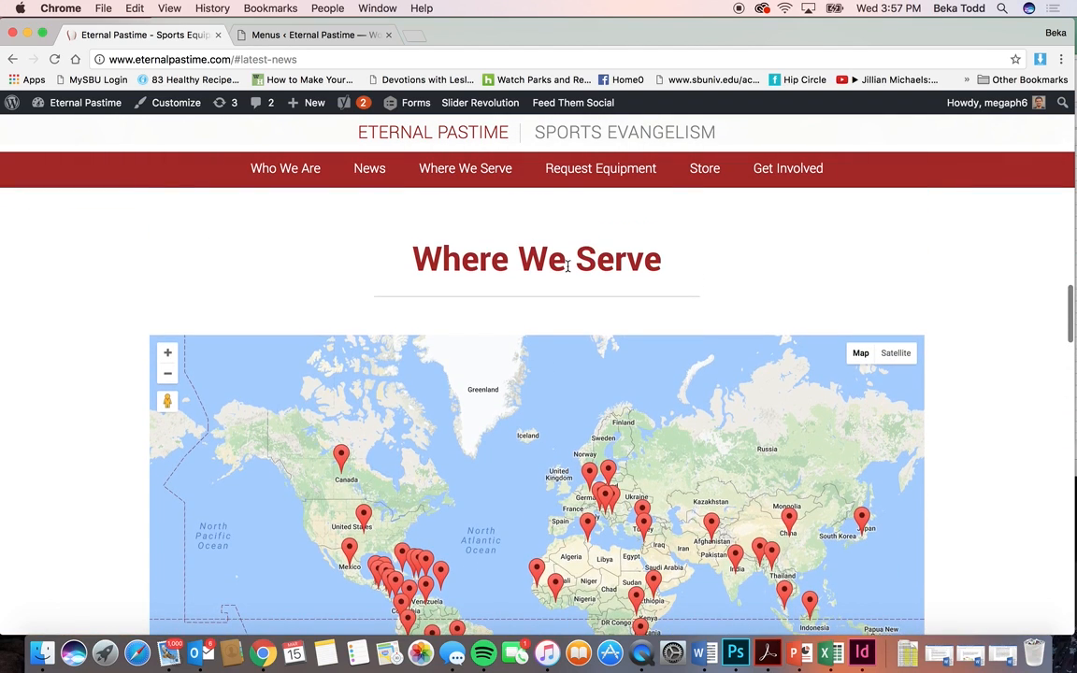
scroll(565, 273, "up", 5)
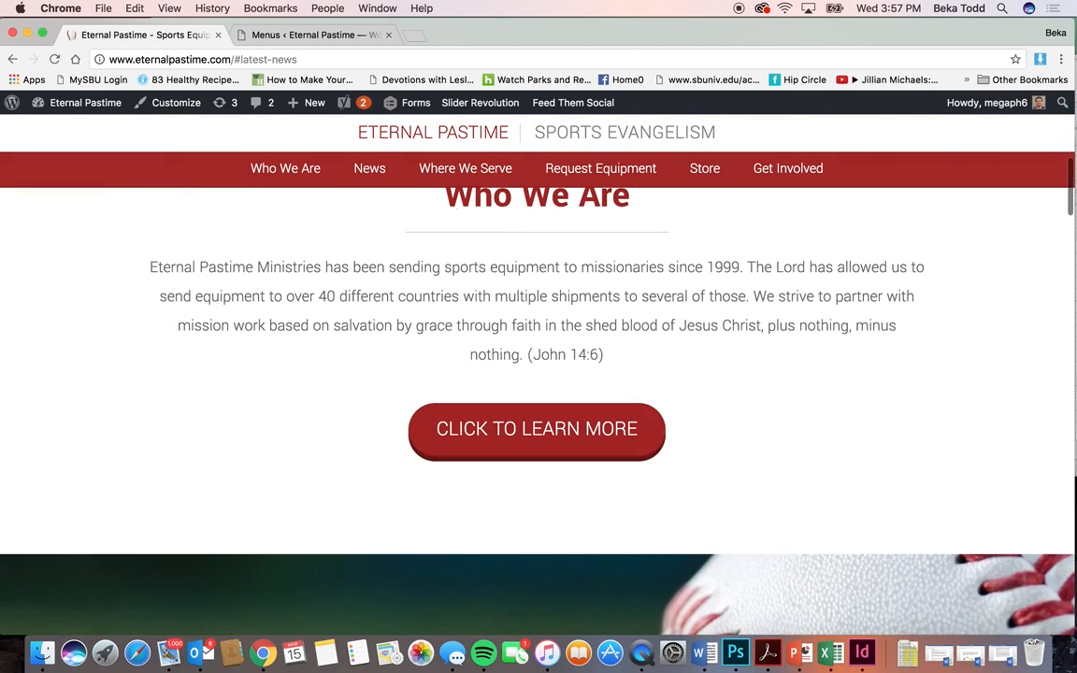
left_click(380, 170)
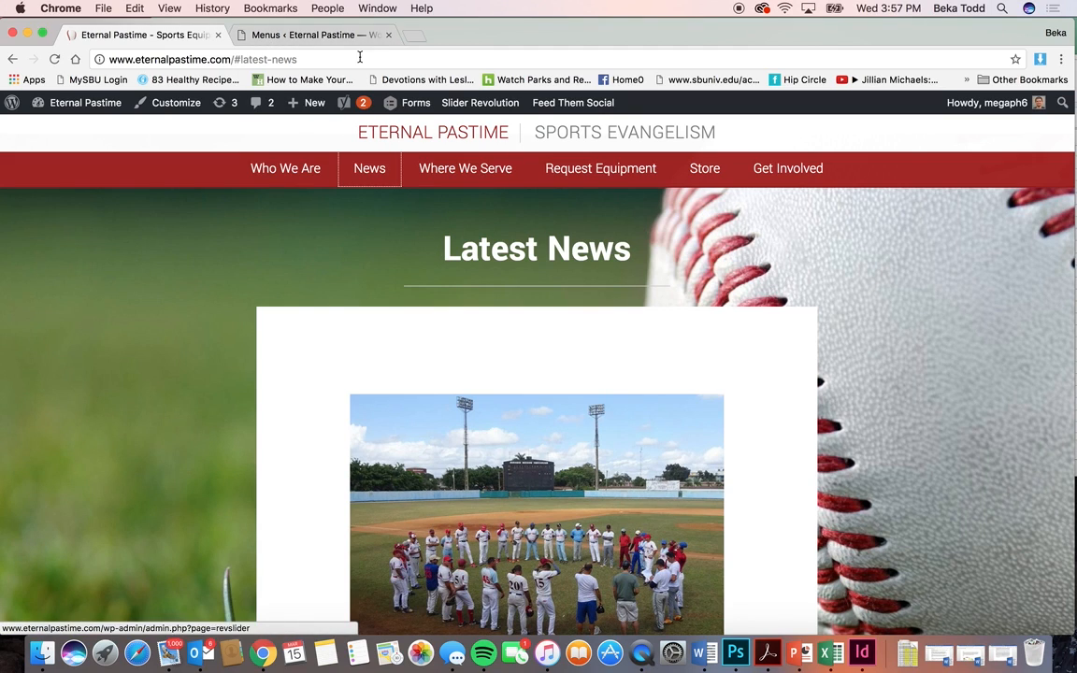
Step: Return to the menu settings and expand the Who We Are item to inspect its custom link URL
left_click(321, 39)
left_click(665, 319)
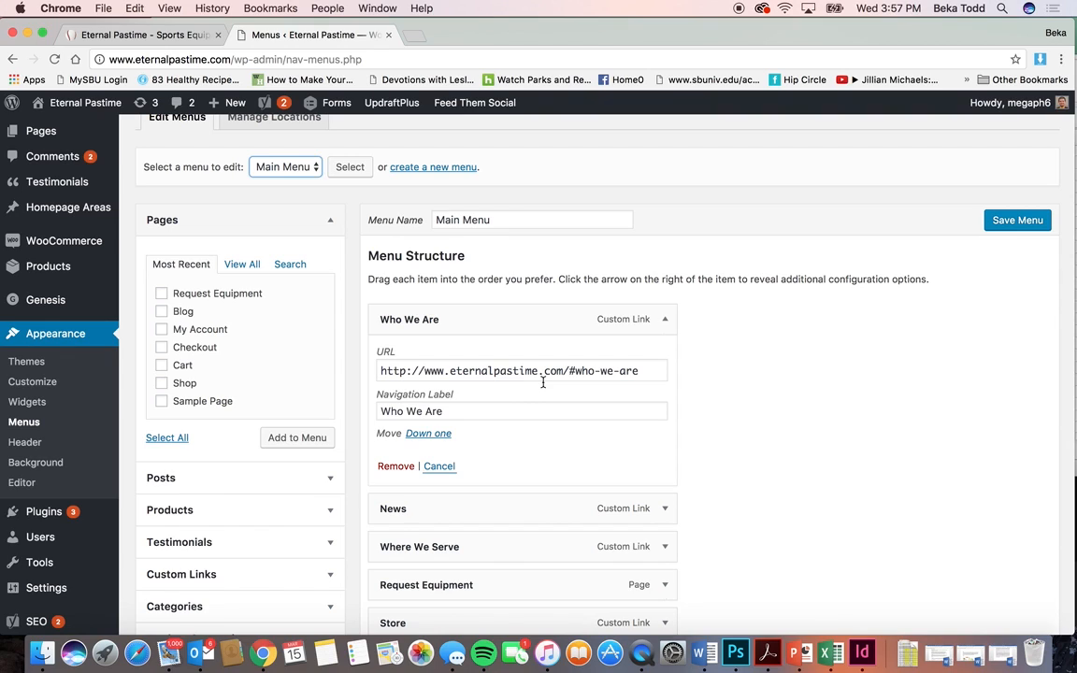
scroll(521, 386, "down", 3)
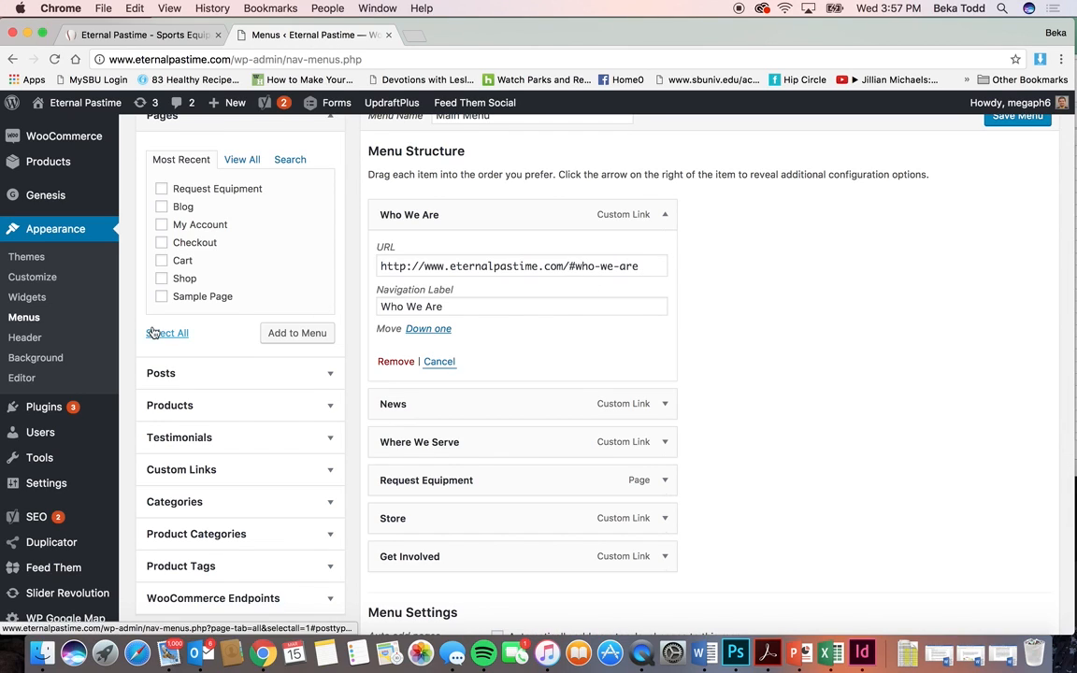
scroll(56, 298, "up", 3)
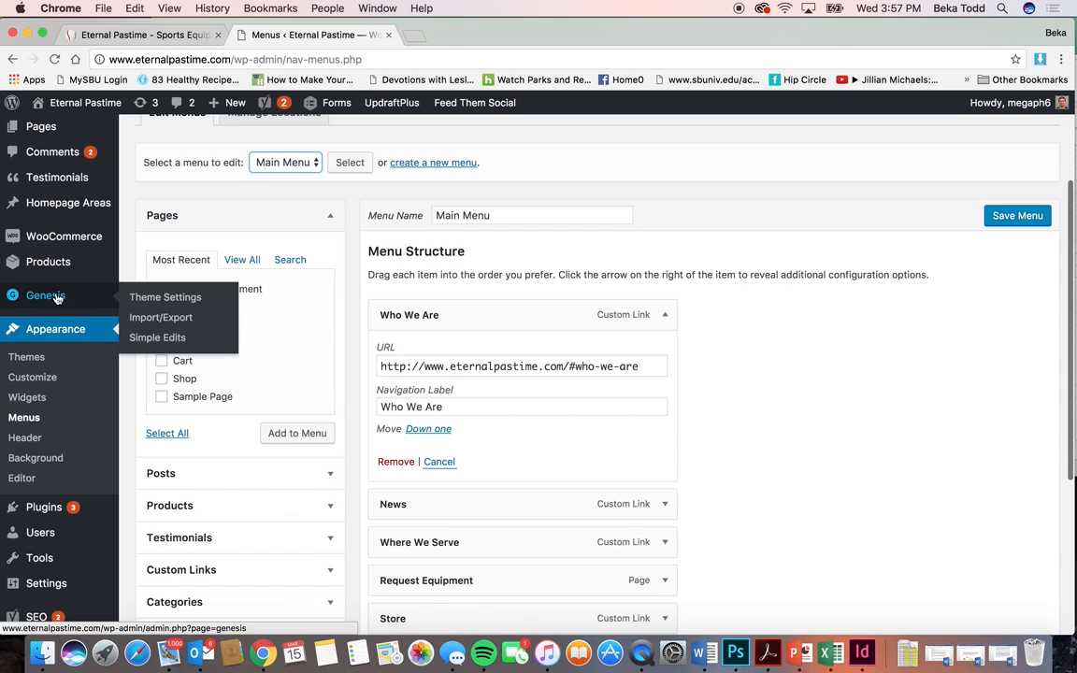
Step: Open Homepage Areas in a new tab and open the Get Involved area to view its permalink
right_click(70, 208)
left_click(94, 212)
left_click(431, 38)
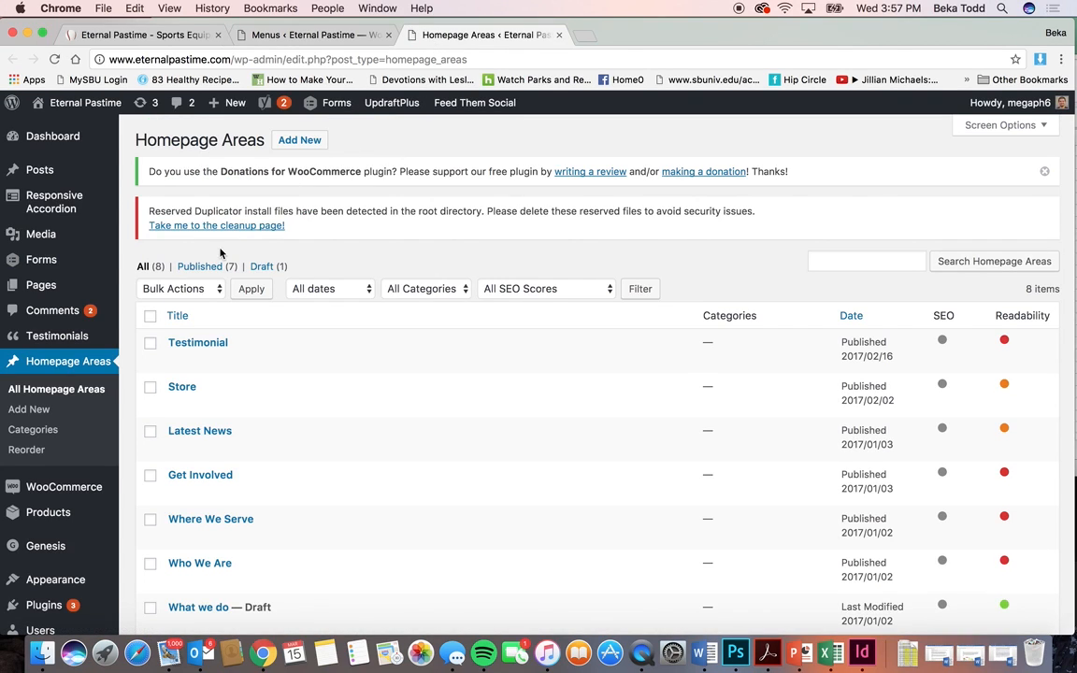
left_click(200, 475)
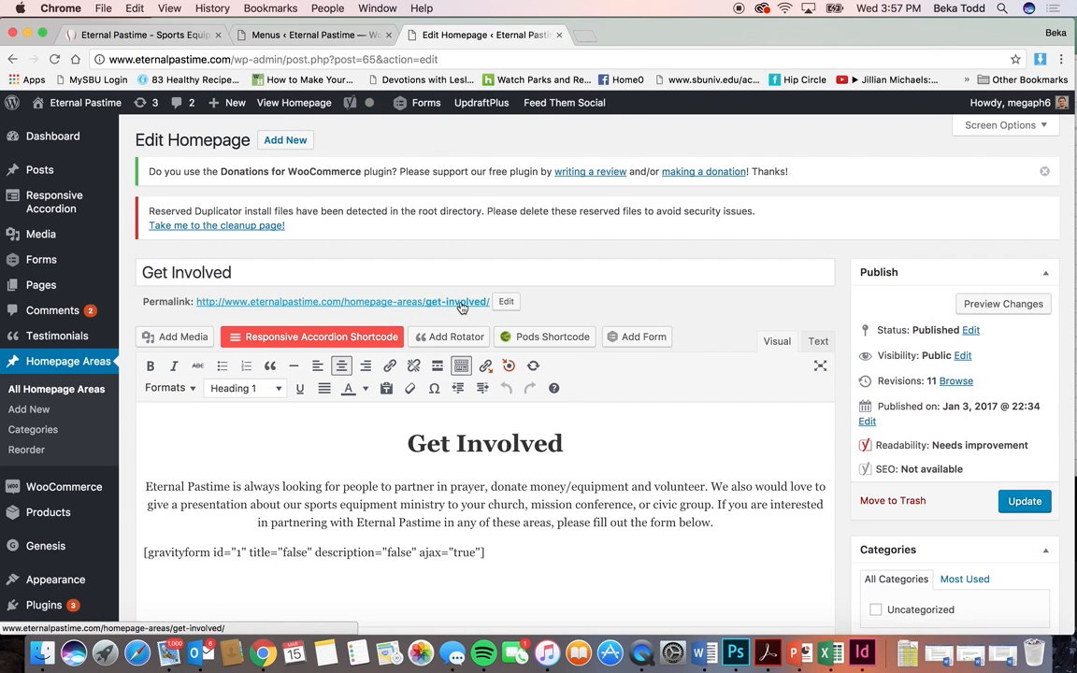
Step: Expand the Get Involved item in the Main Menu and compare its link with the live home page's navigation
left_click(309, 34)
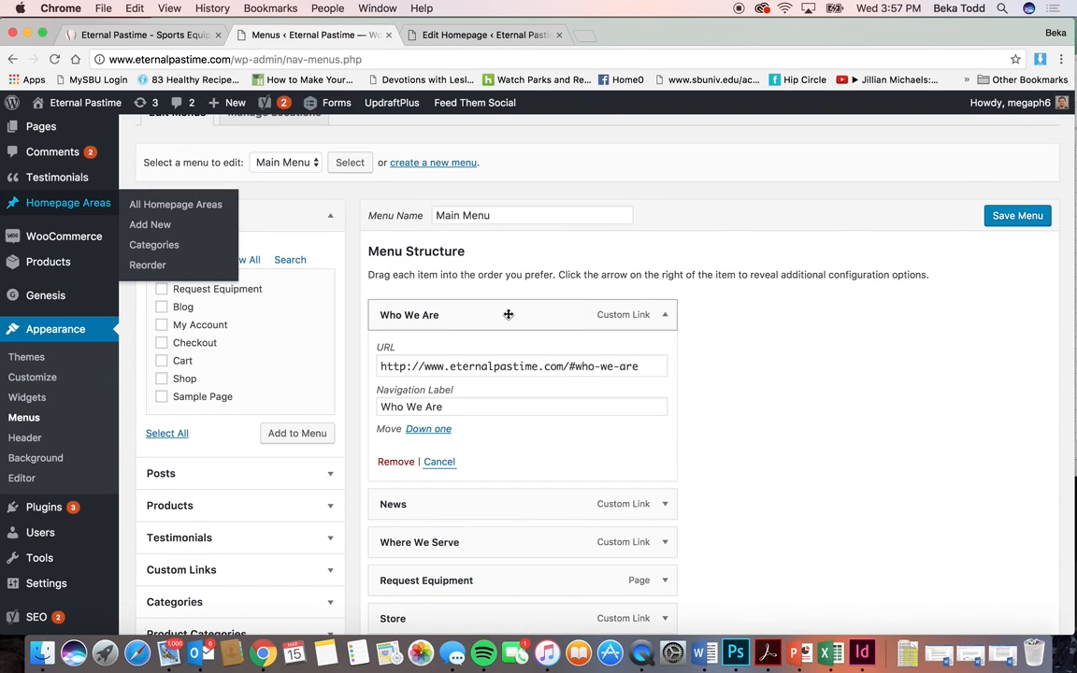
scroll(508, 314, "down", 5)
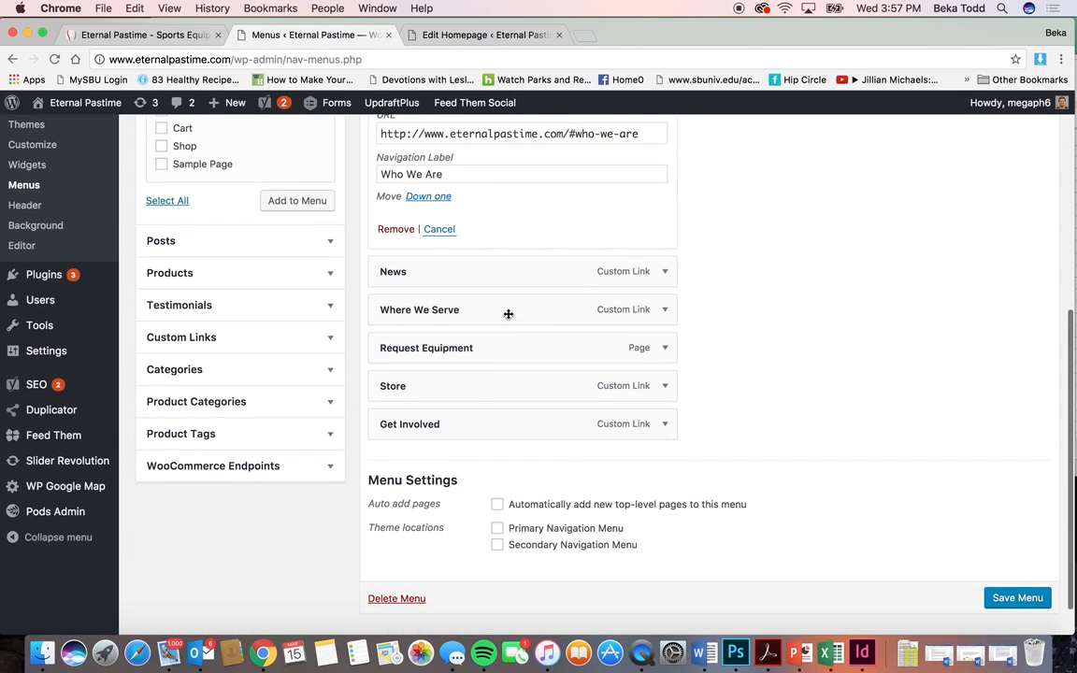
left_click(665, 425)
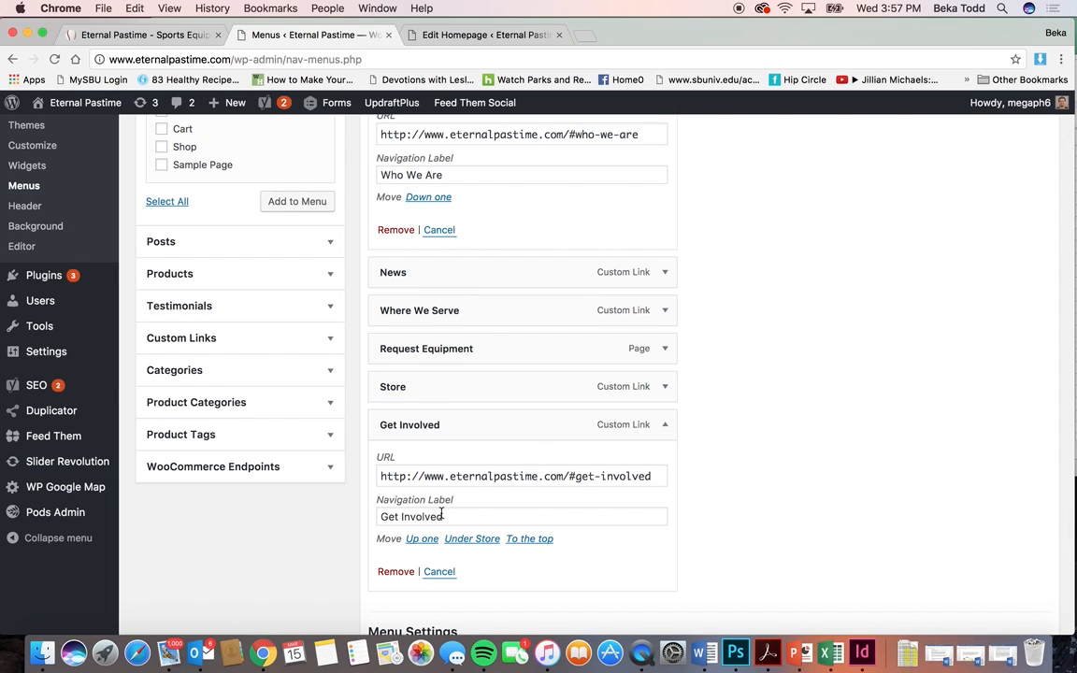
left_click(168, 36)
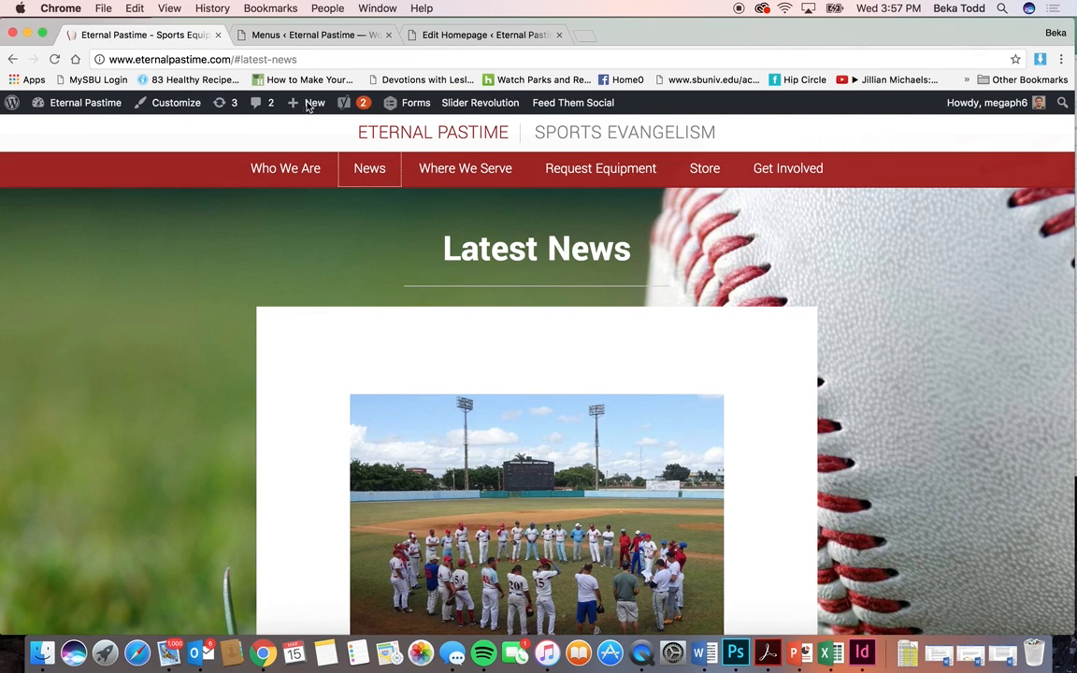
left_click(256, 35)
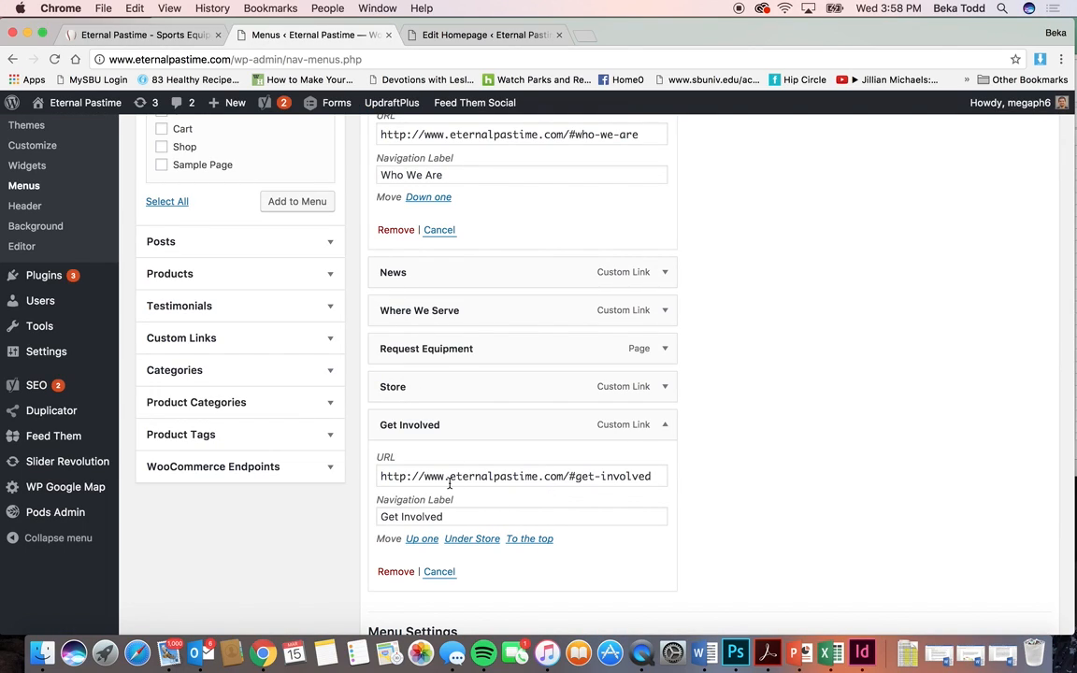
Step: Inspect the Store and Request Equipment menu items and view the Request Equipment page on the live site
left_click(665, 387)
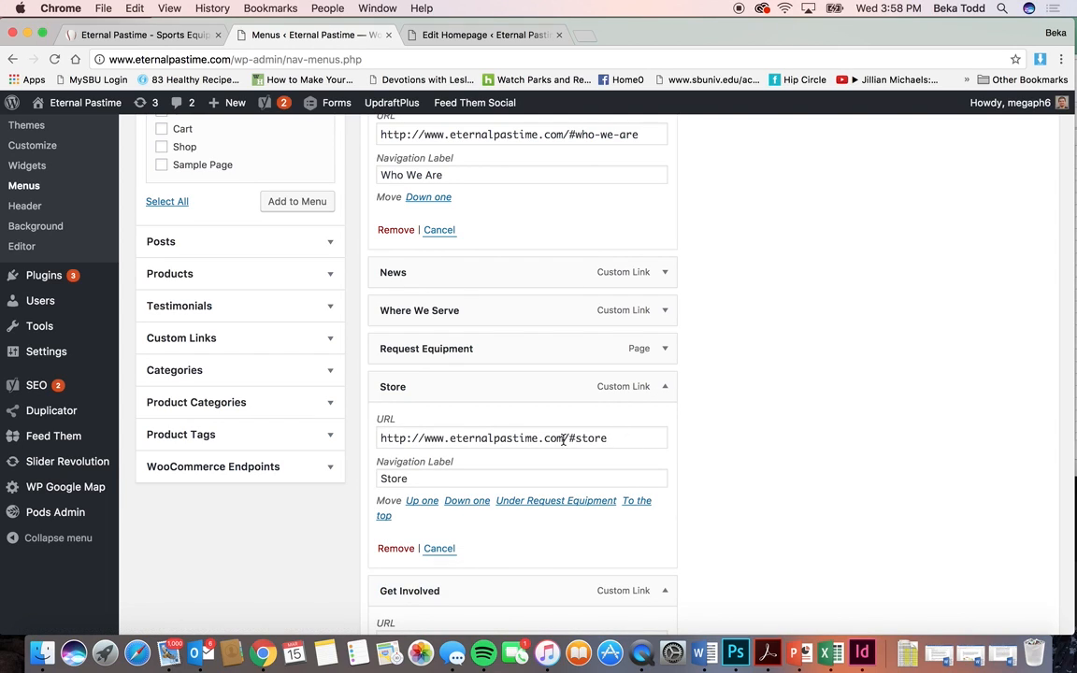
left_click(663, 349)
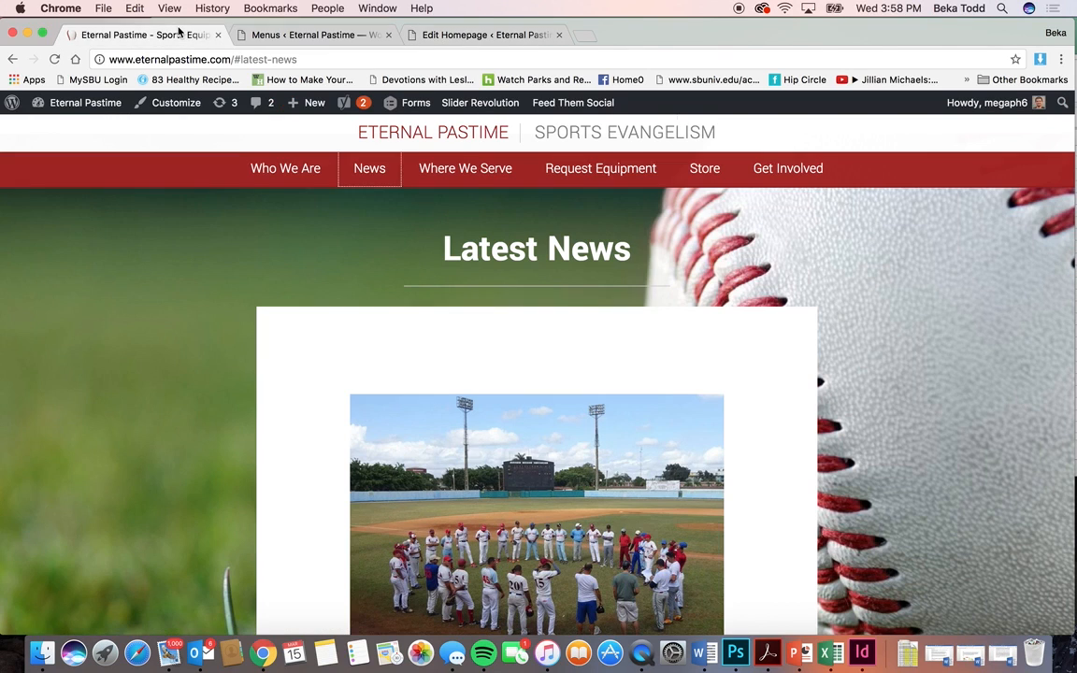
left_click(176, 34)
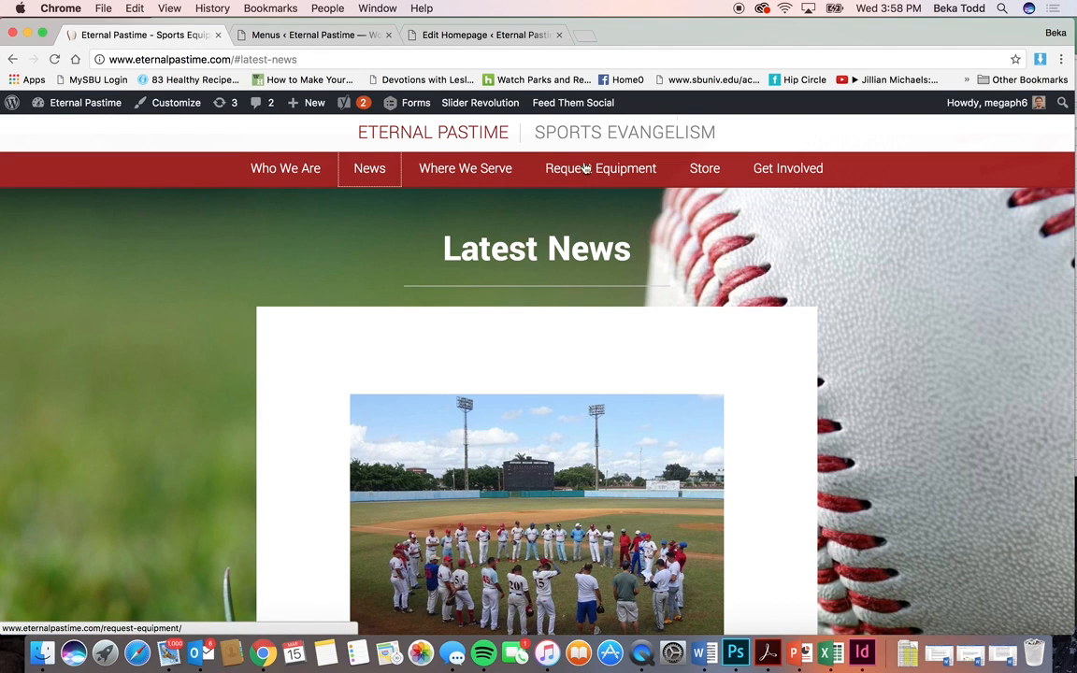
left_click(590, 167)
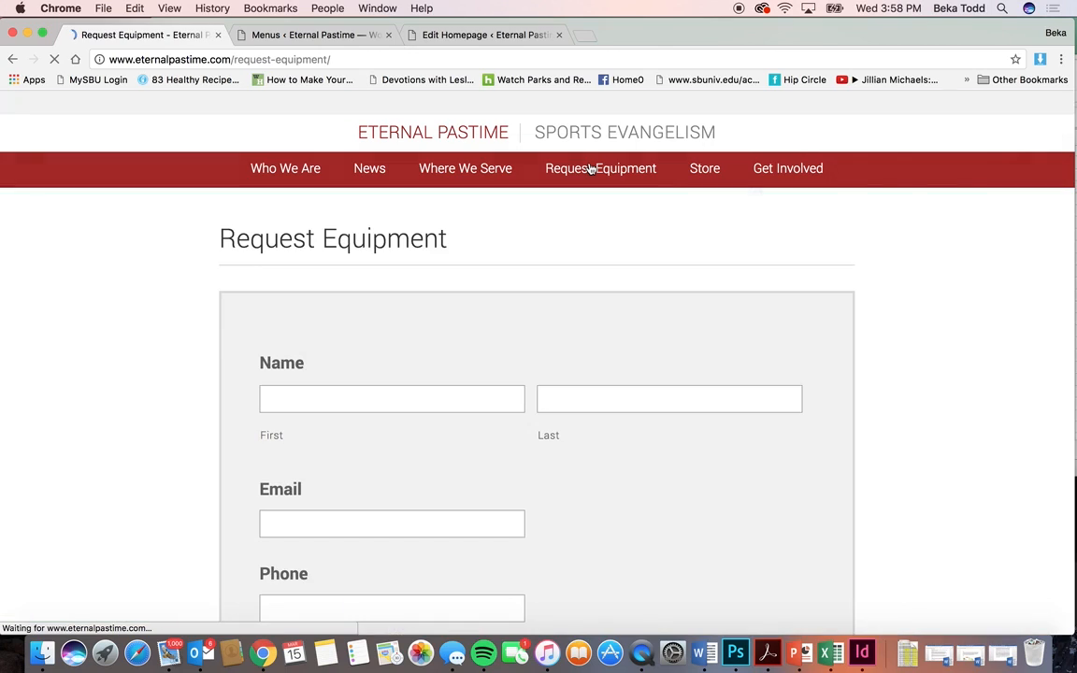
scroll(407, 373, "down", 10)
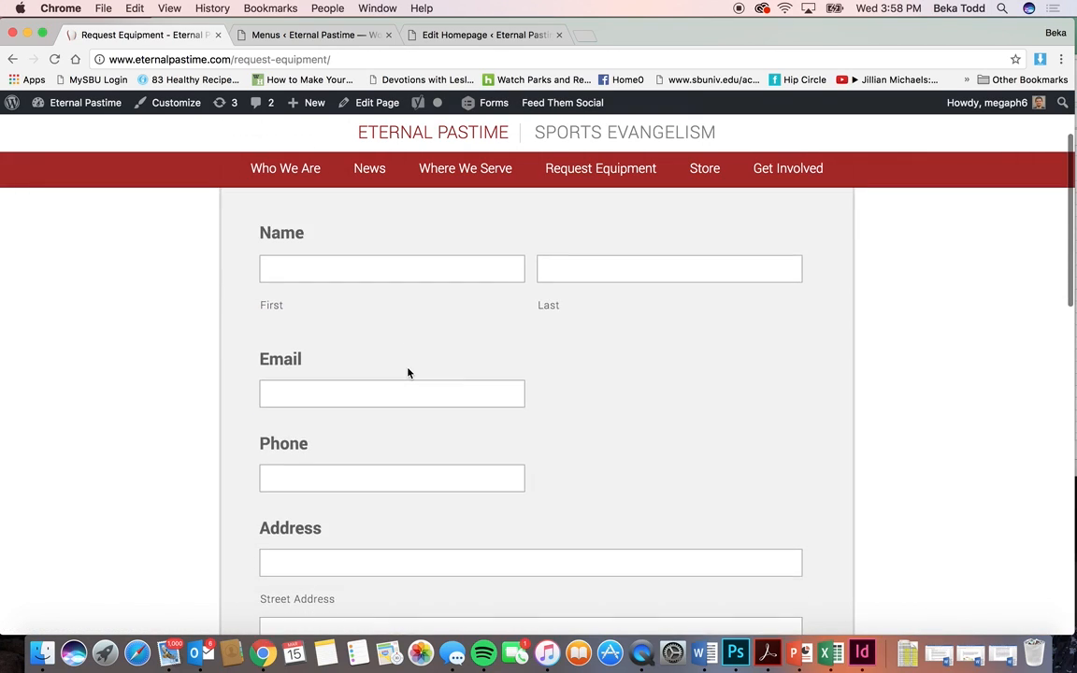
Step: Collapse all expanded Main Menu items and check the item list against the live site's navigation
left_click(271, 36)
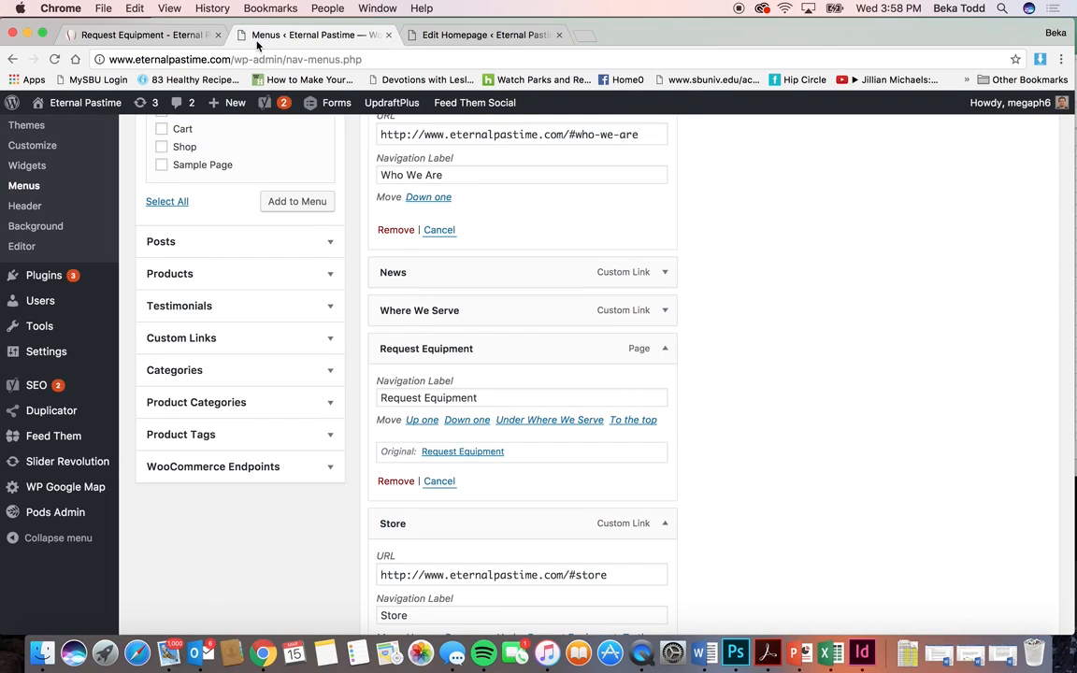
left_click(662, 351)
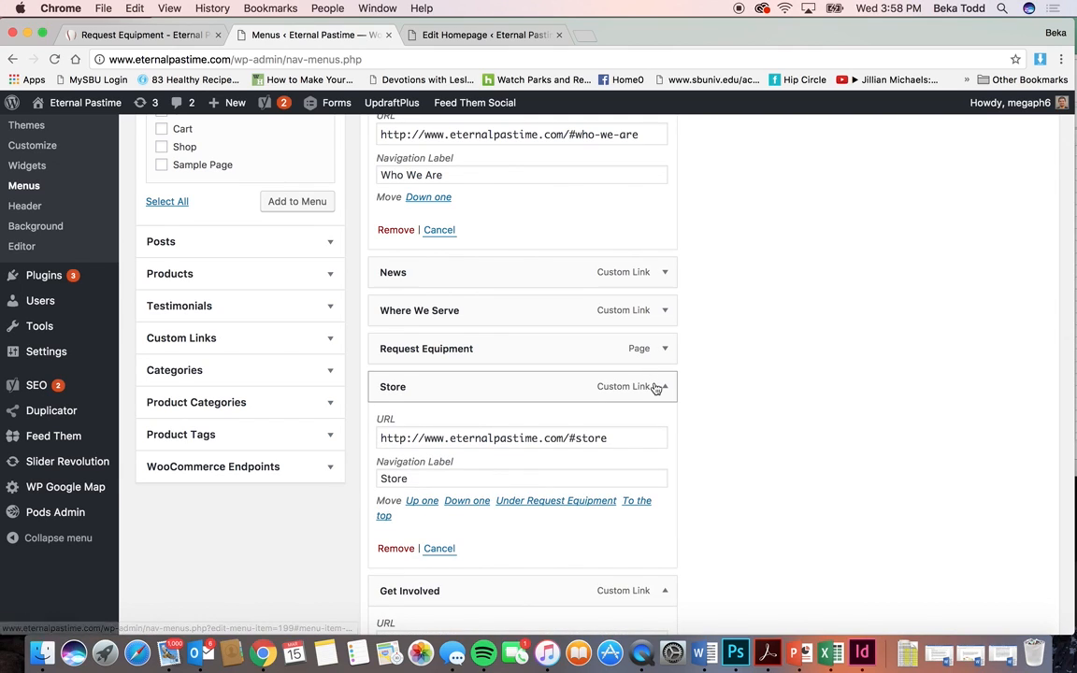
left_click(663, 386)
left_click(664, 427)
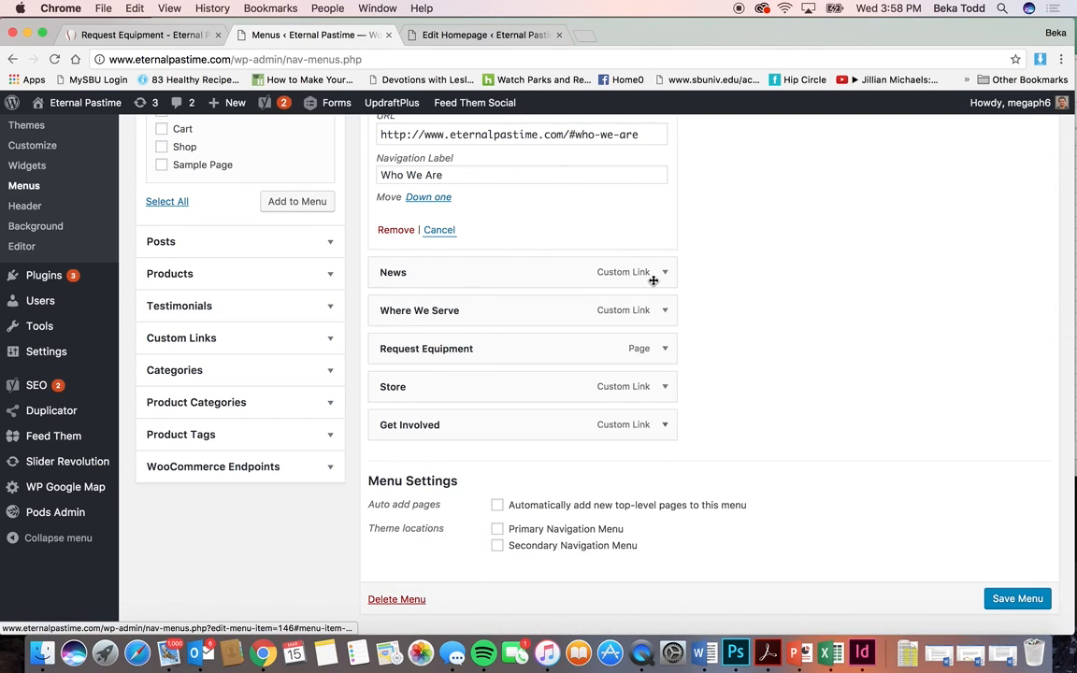
scroll(648, 286, "up", 3)
left_click(666, 238)
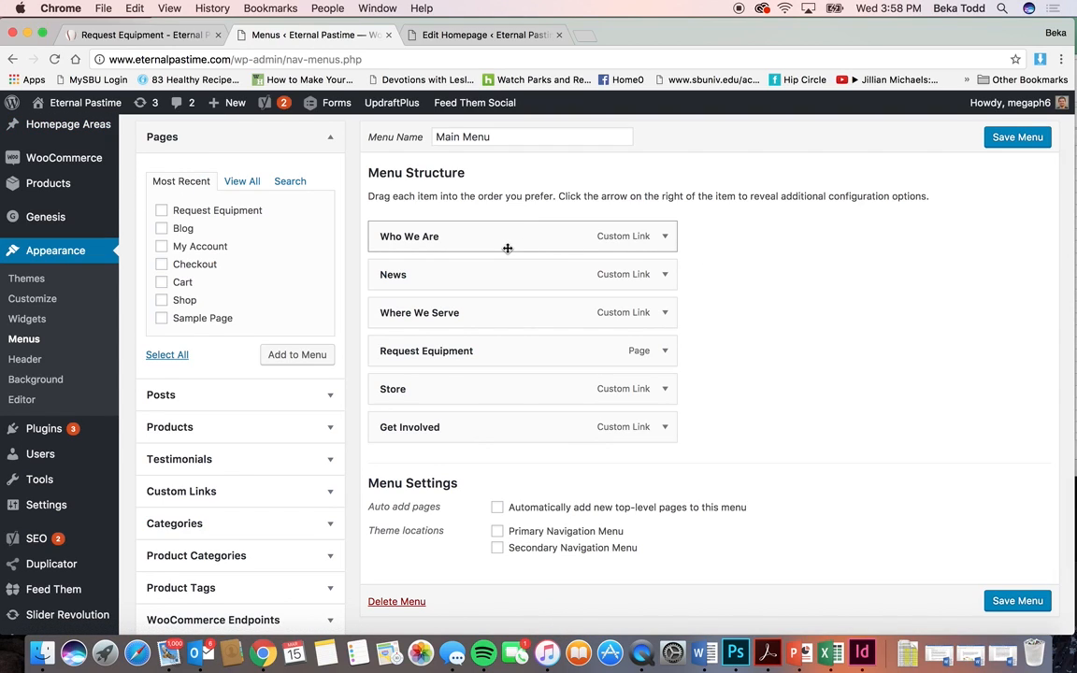
left_click(159, 35)
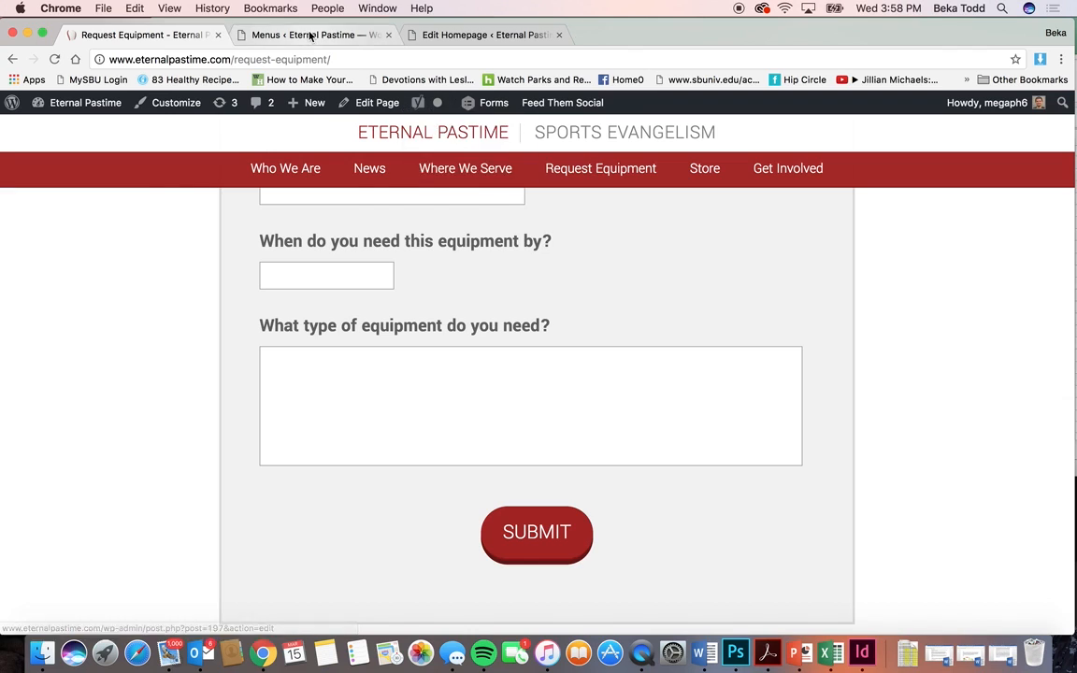
key("ctrl+Tab")
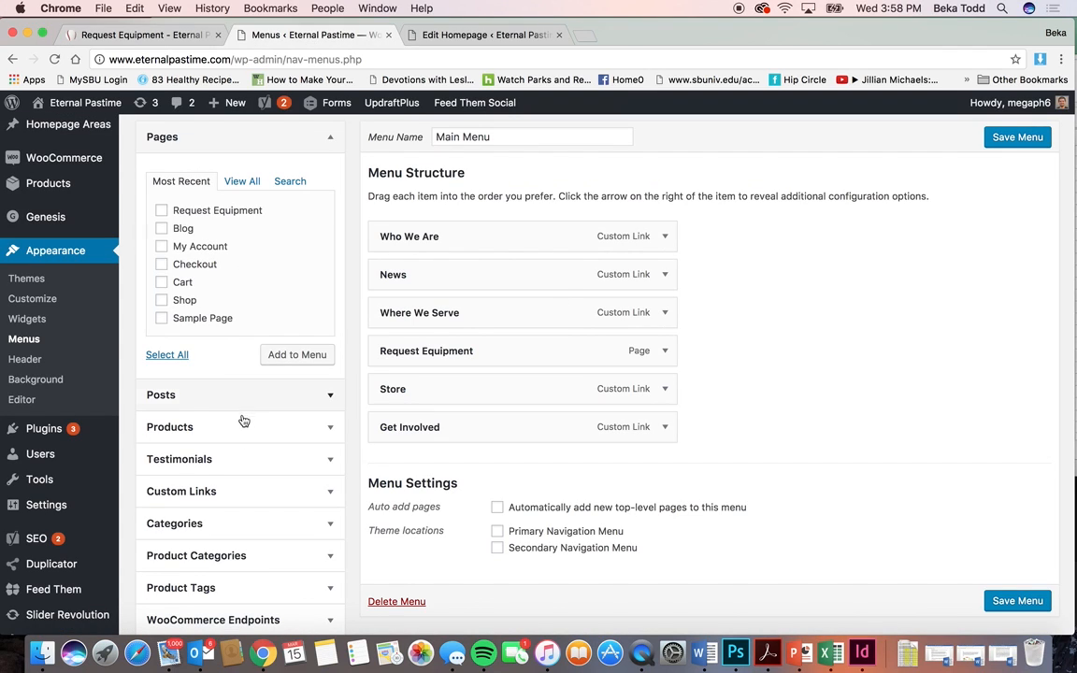
left_click(248, 496)
scroll(249, 499, "down", 2)
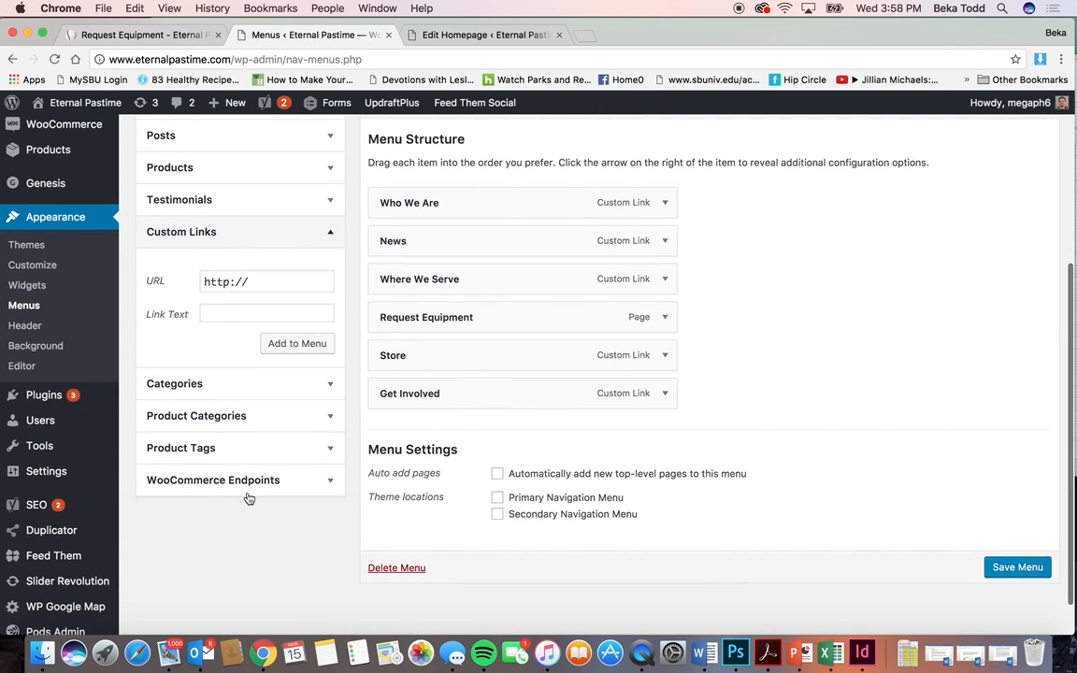
left_click(288, 283)
type("ete")
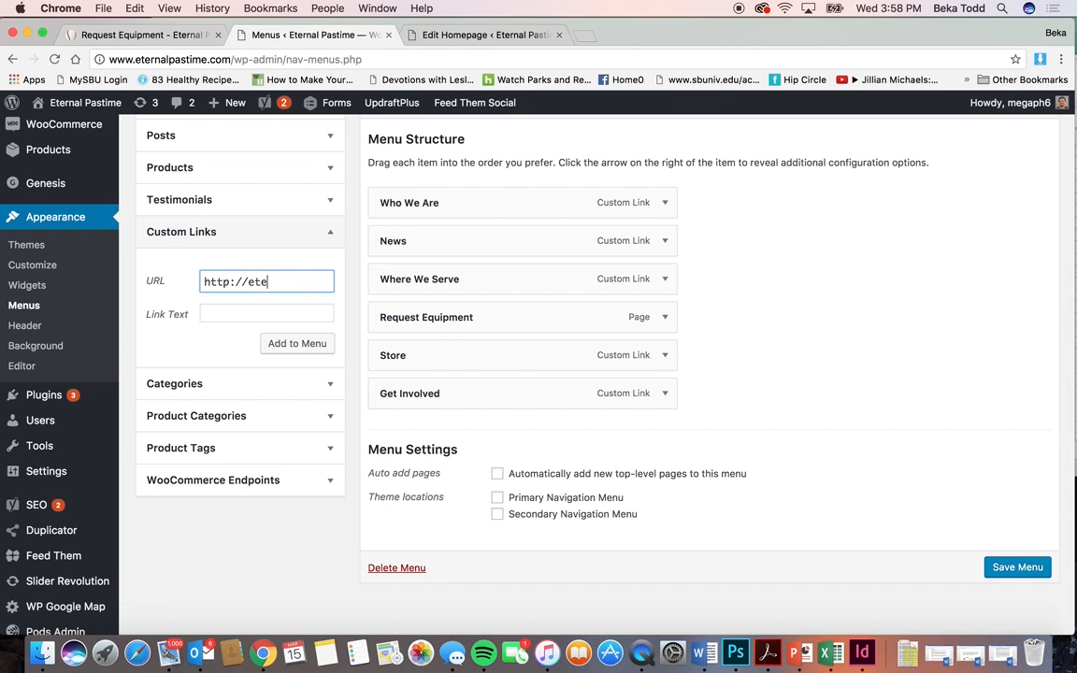
type("rnalpastime.com")
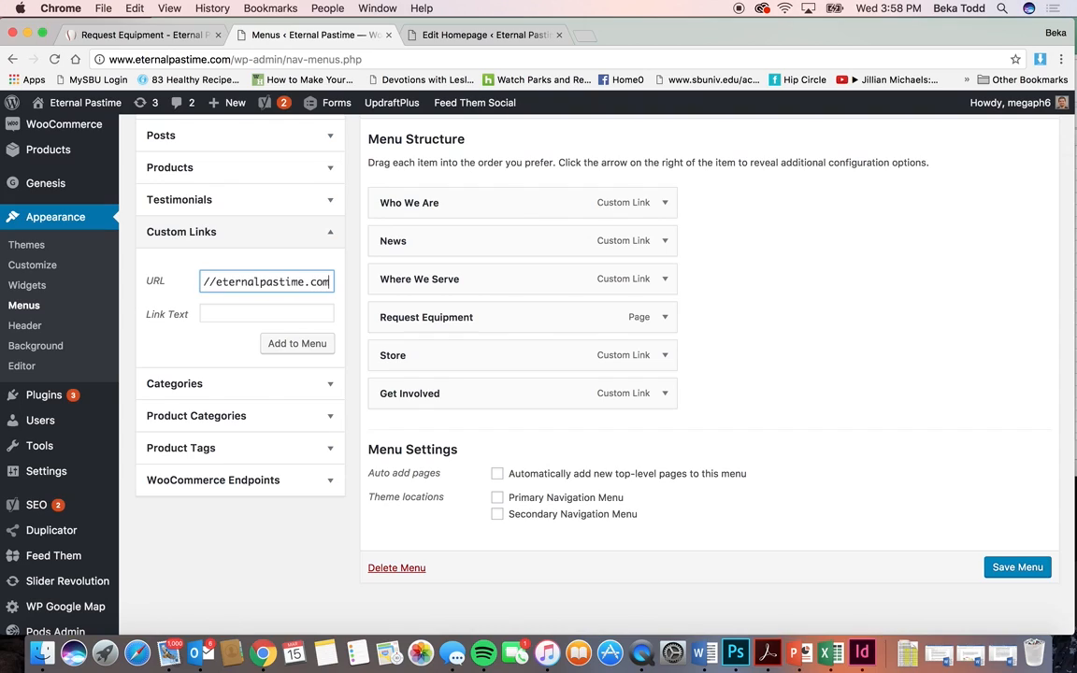
type("/#")
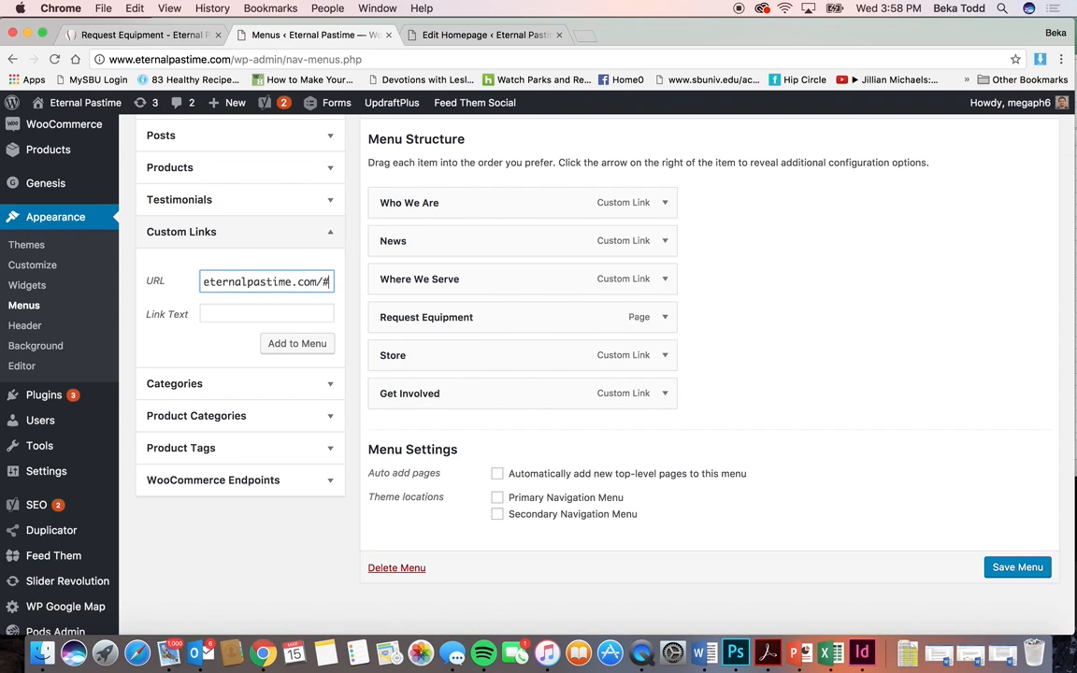
type("new")
left_click(271, 313)
type("NE")
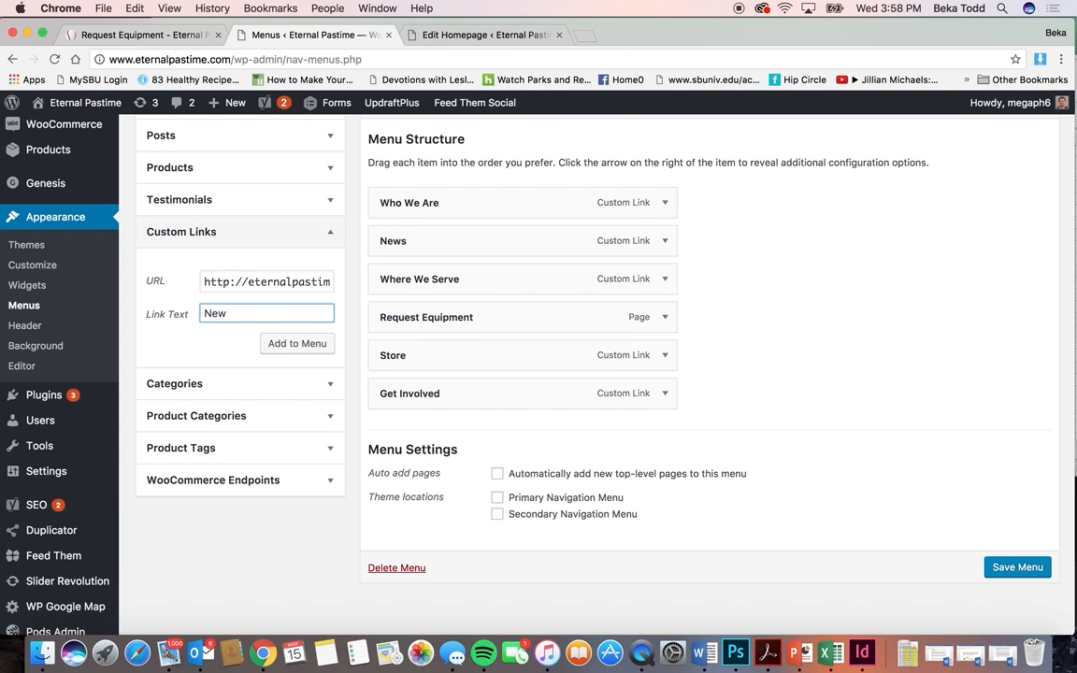
left_click(295, 343)
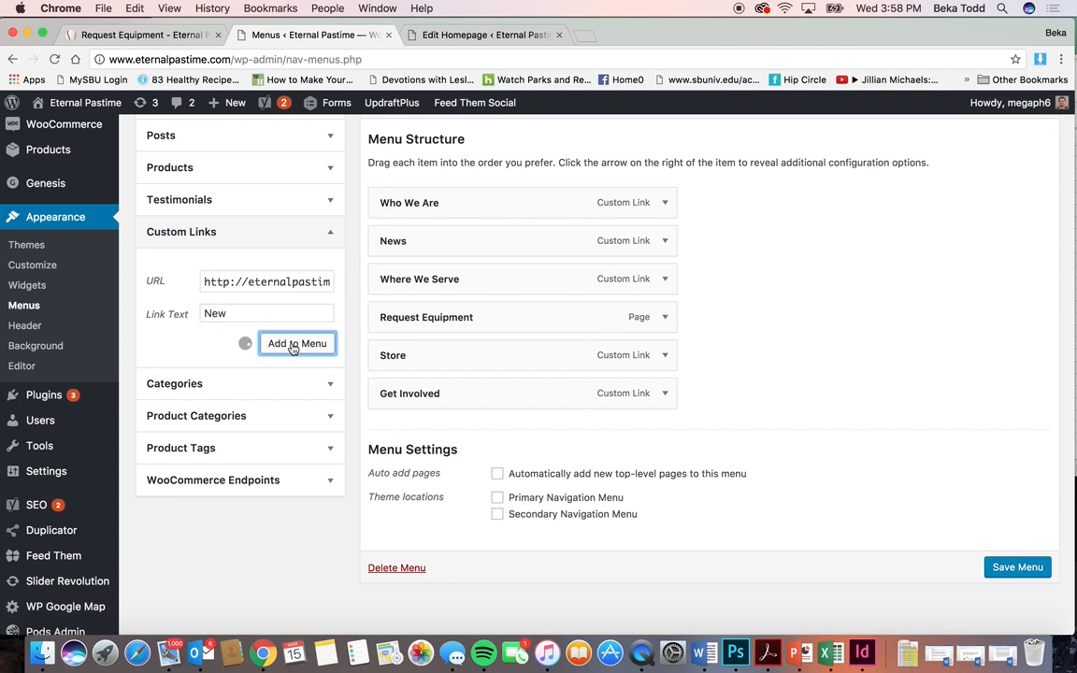
left_click_drag(470, 430, 507, 241)
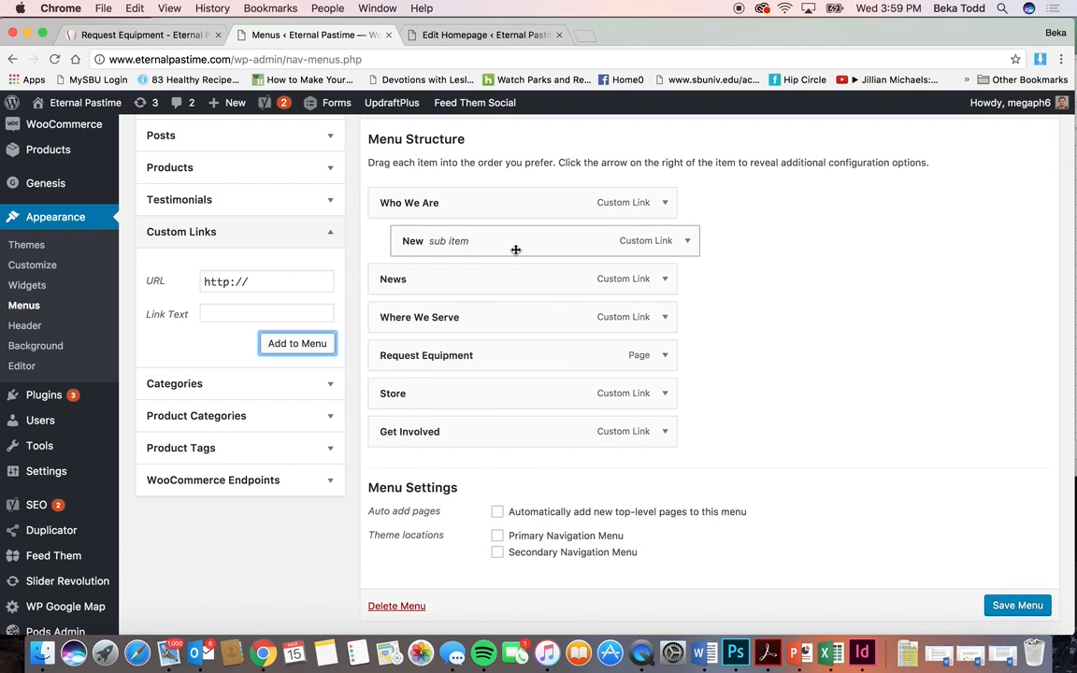
Step: Remove the New sub-item from the Main Menu and save the menu
left_click(687, 242)
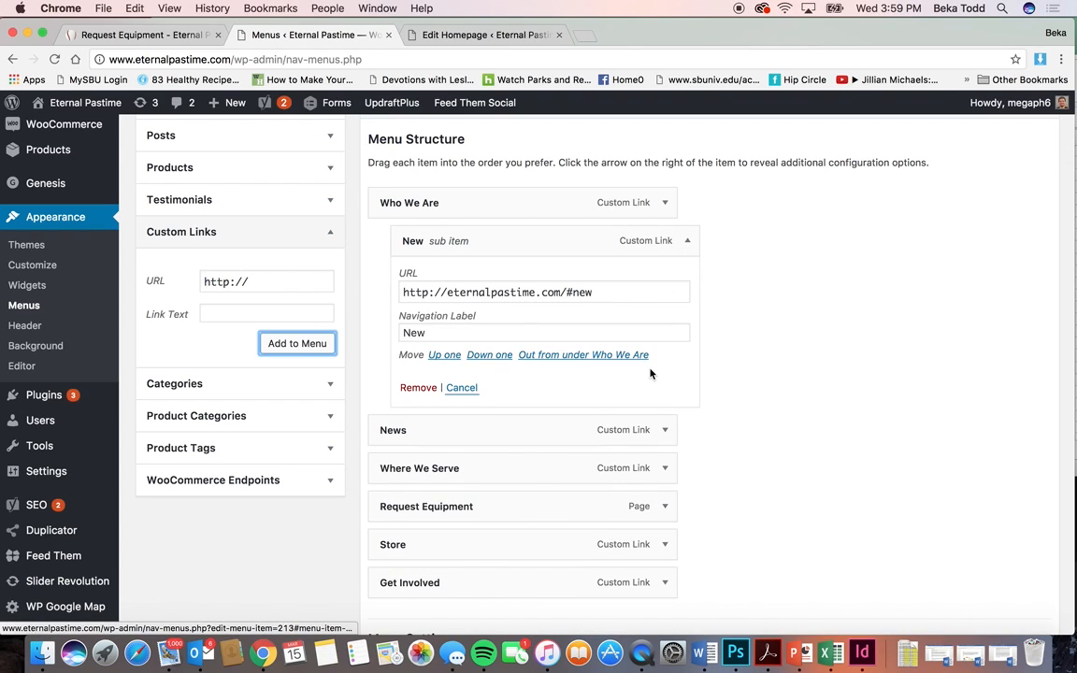
left_click(415, 388)
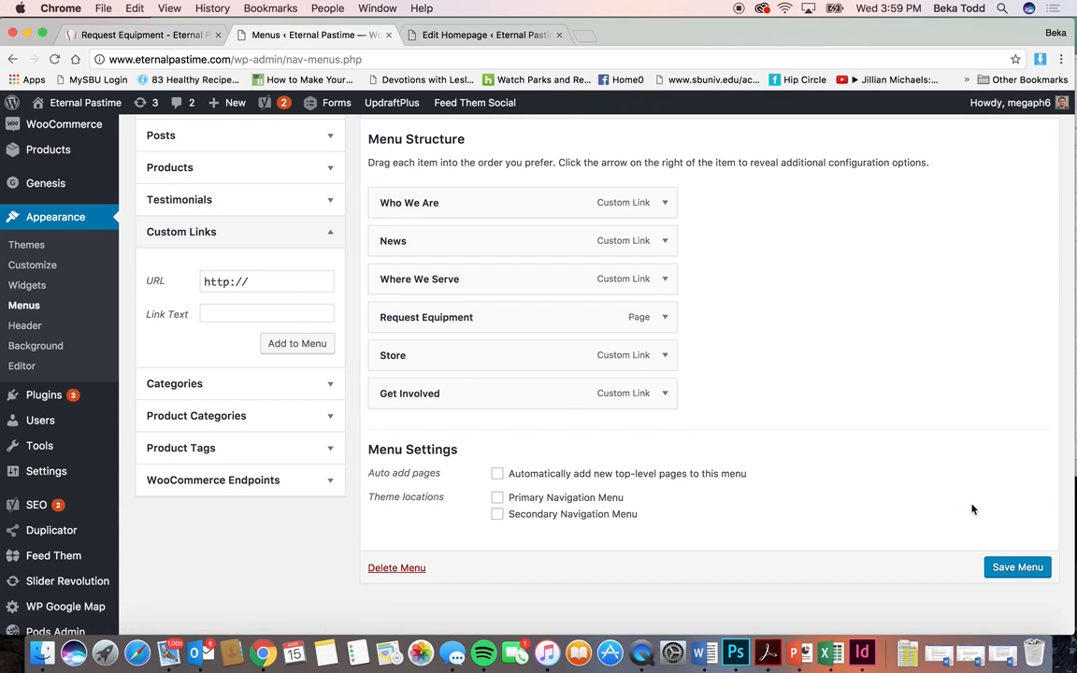
left_click(1001, 568)
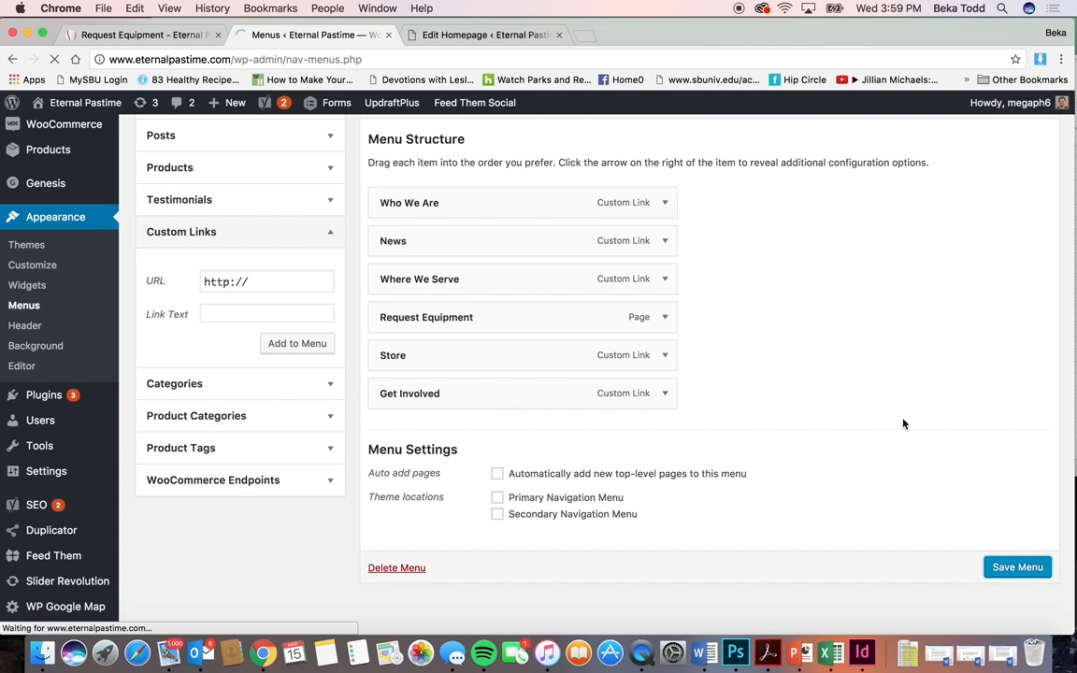
scroll(753, 379, "down", 3)
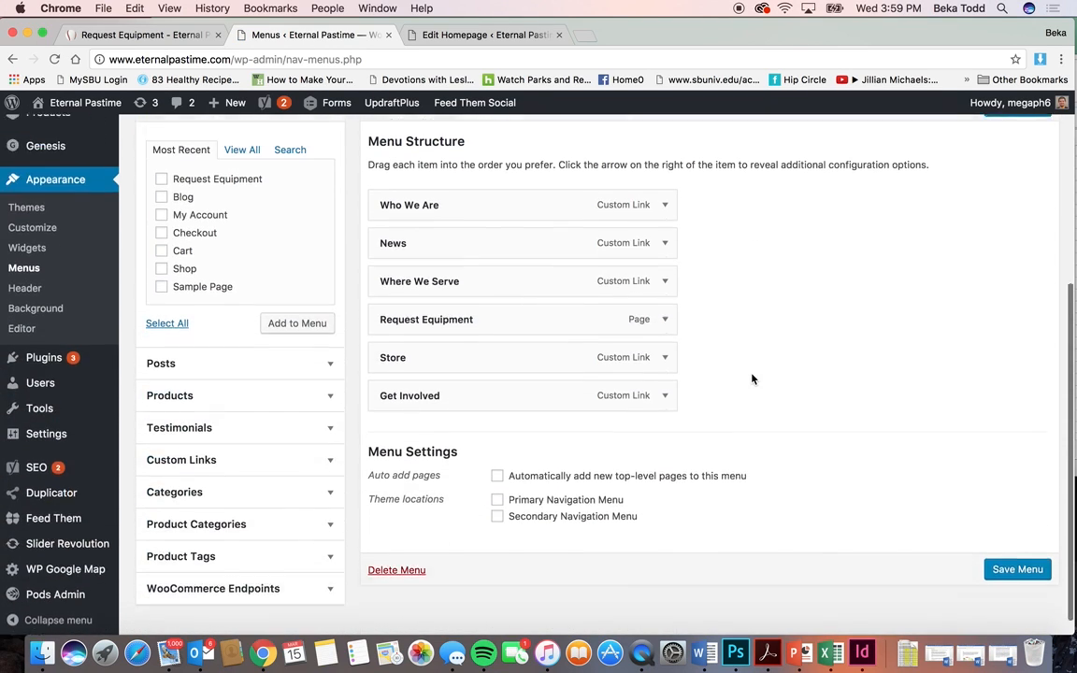
scroll(752, 378, "down", 1)
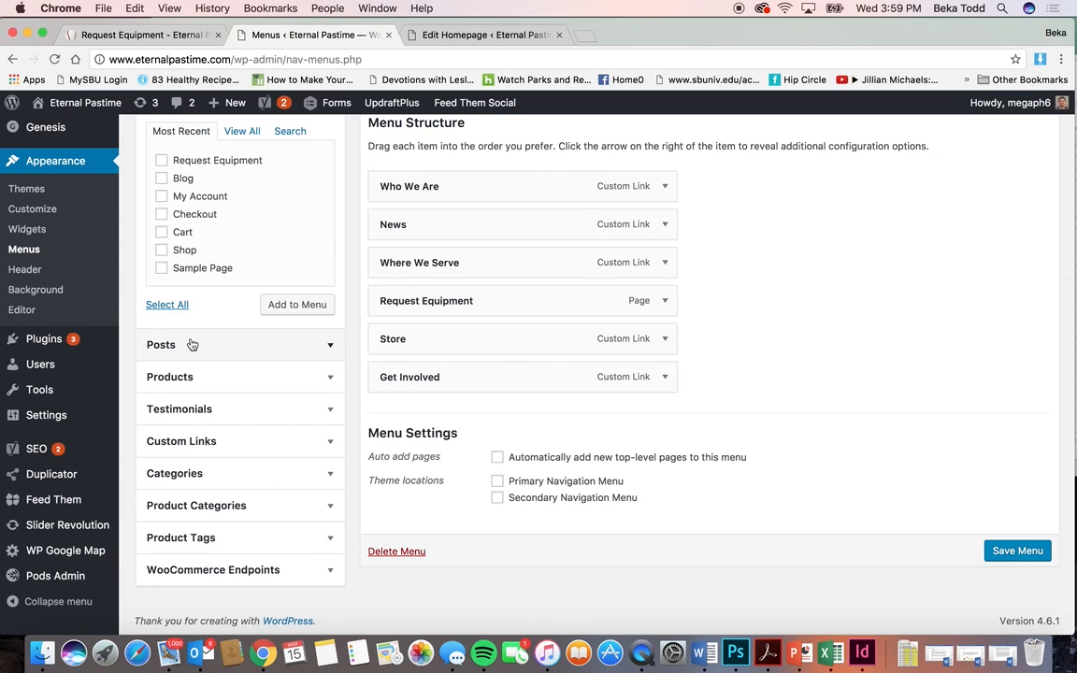
mouse_move(75, 343)
mouse_move(53, 369)
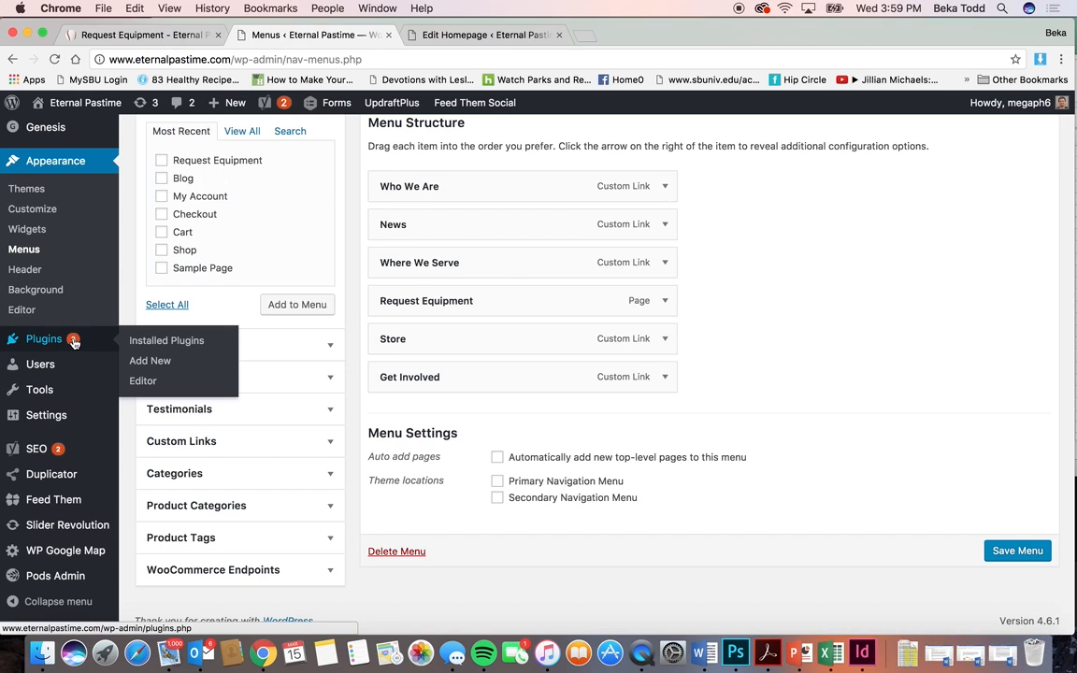
scroll(74, 343, "up", 5)
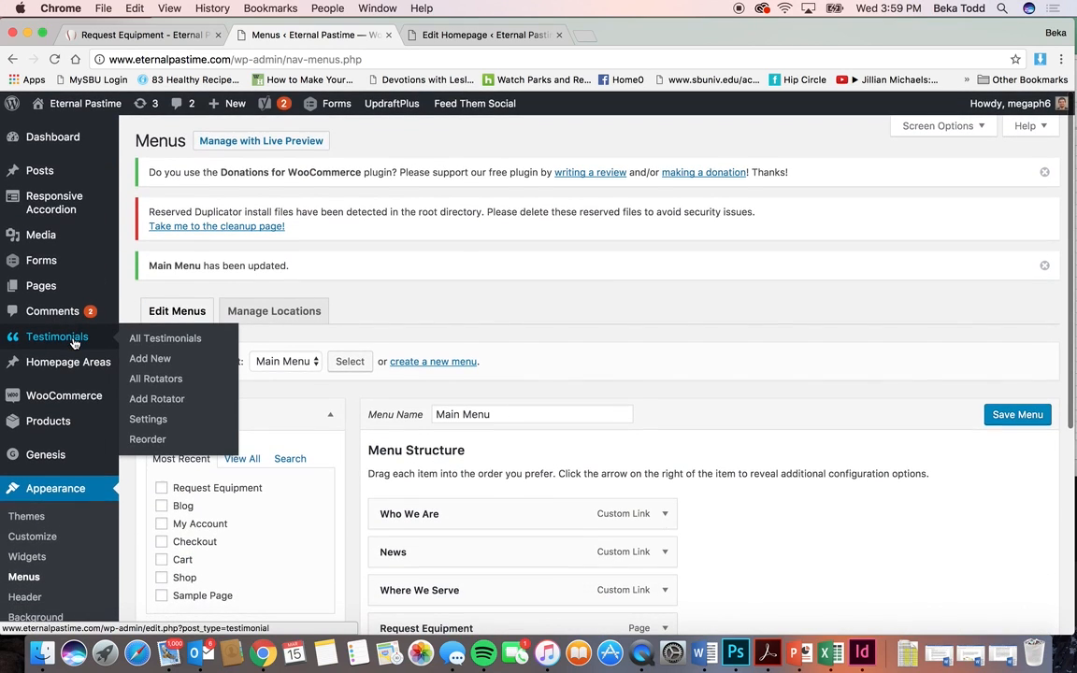
scroll(74, 344, "down", 3)
scroll(73, 344, "down", 3)
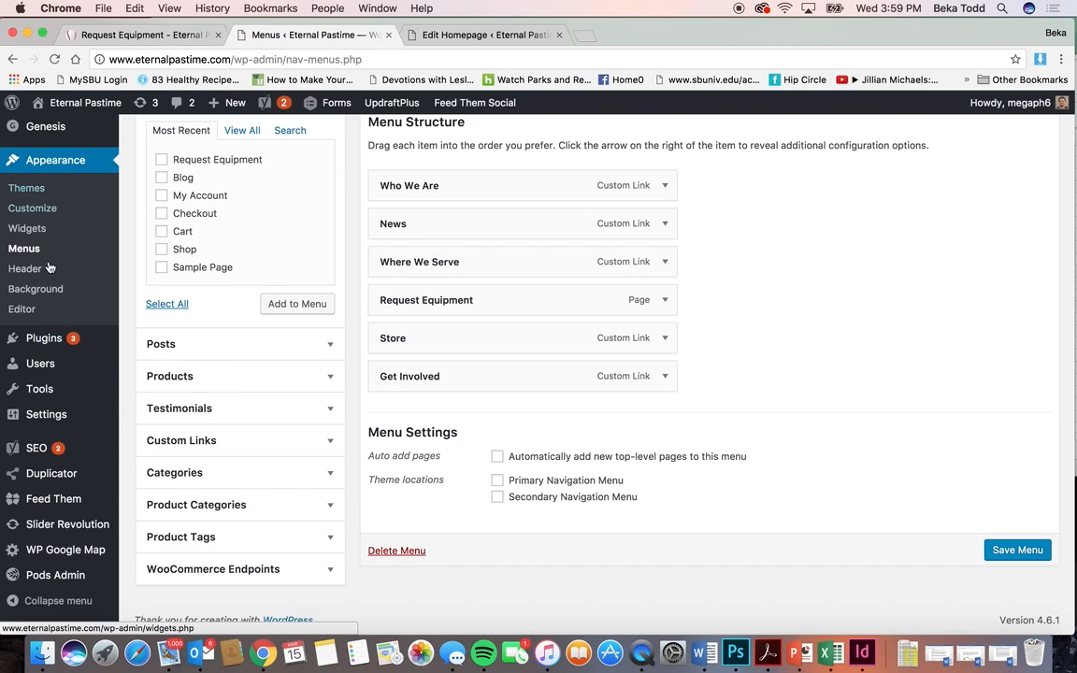
mouse_move(68, 526)
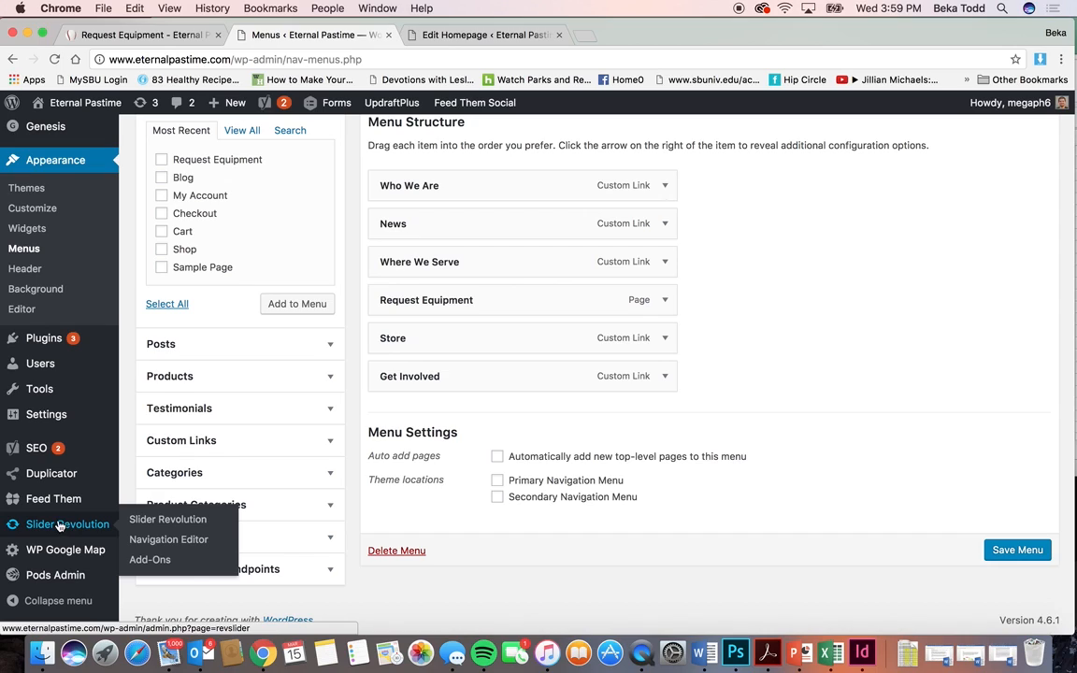
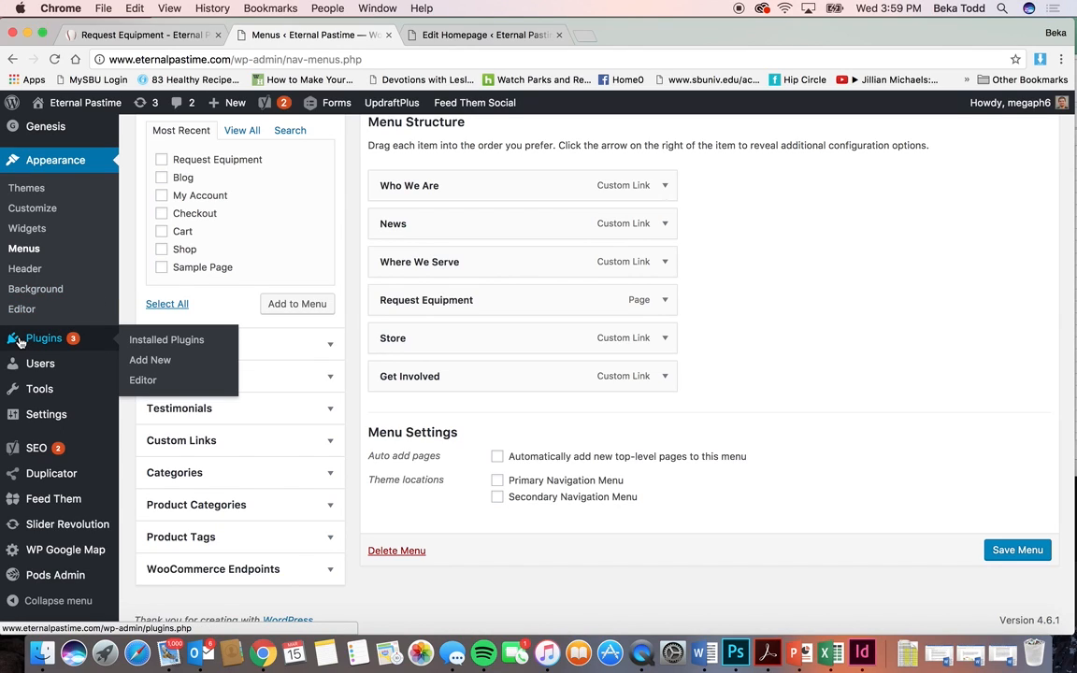
Step: Open the second administrator's profile from the Users list and review its contact info, password and SEO settings
left_click(46, 365)
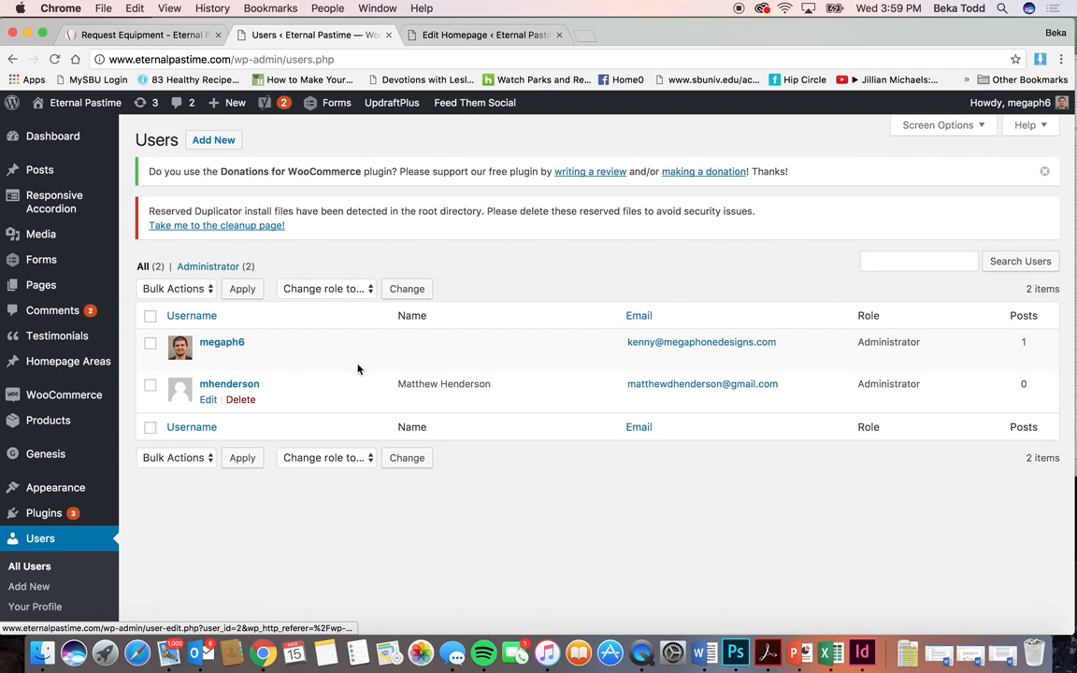
left_click(227, 386)
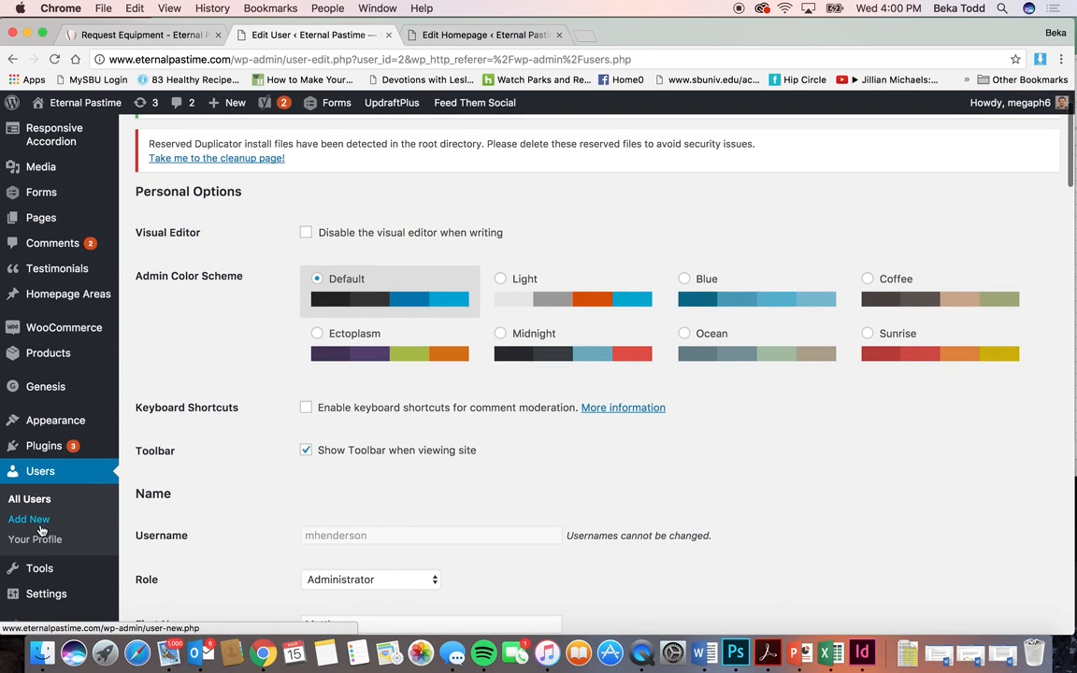
scroll(337, 497, "down", 10)
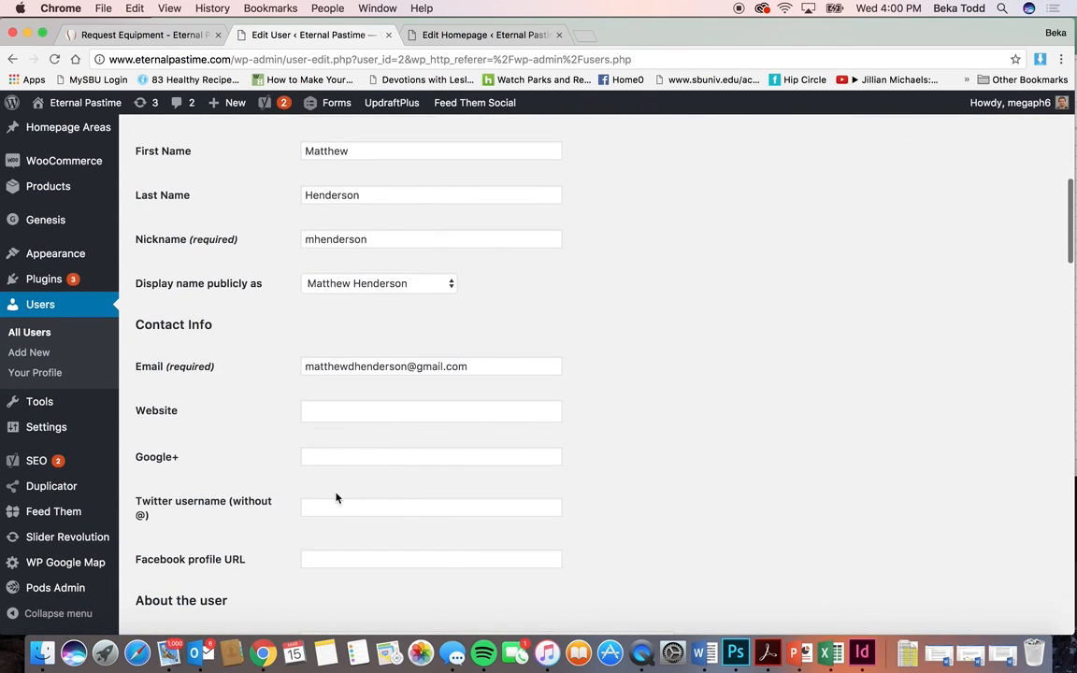
scroll(337, 497, "down", 5)
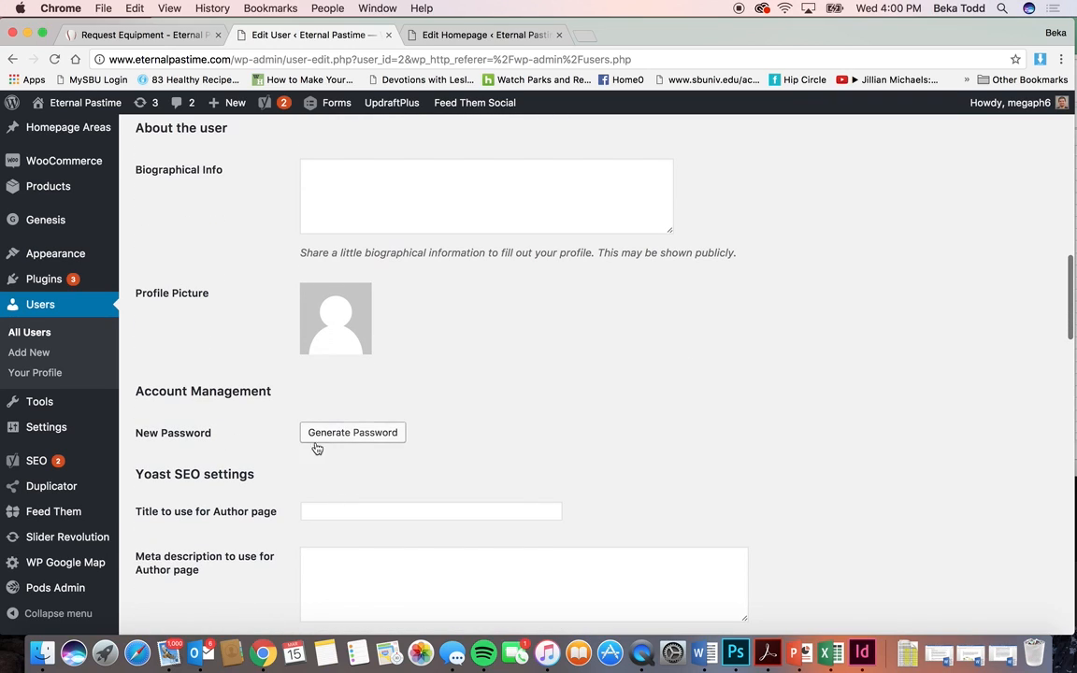
scroll(505, 430, "down", 3)
mouse_move(86, 487)
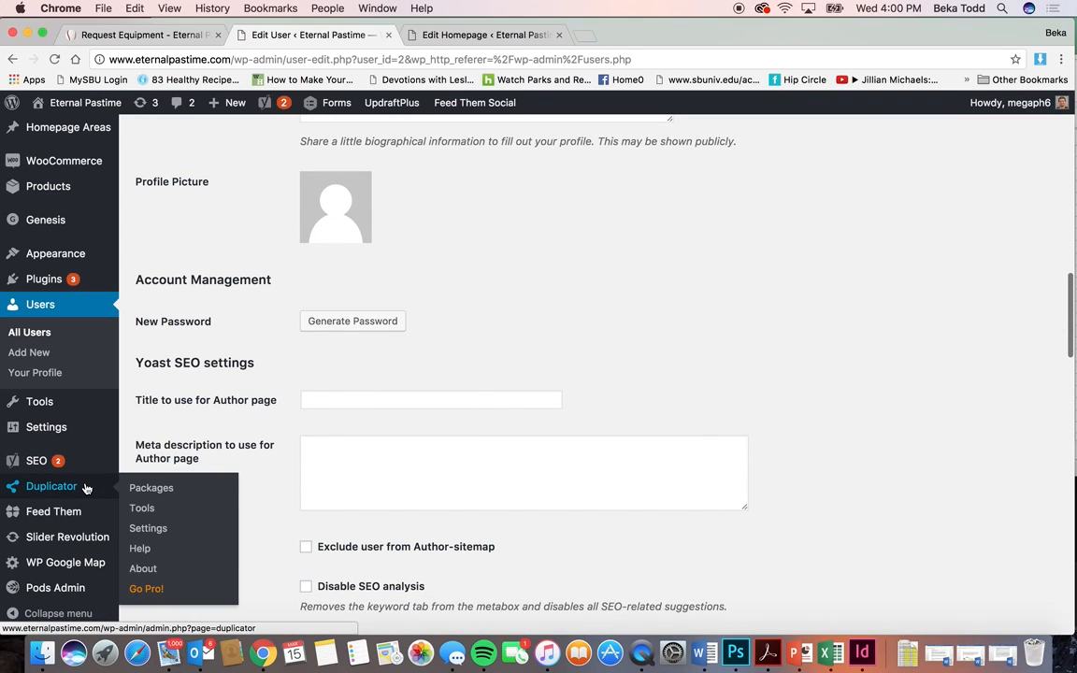
scroll(86, 488, "down", 2)
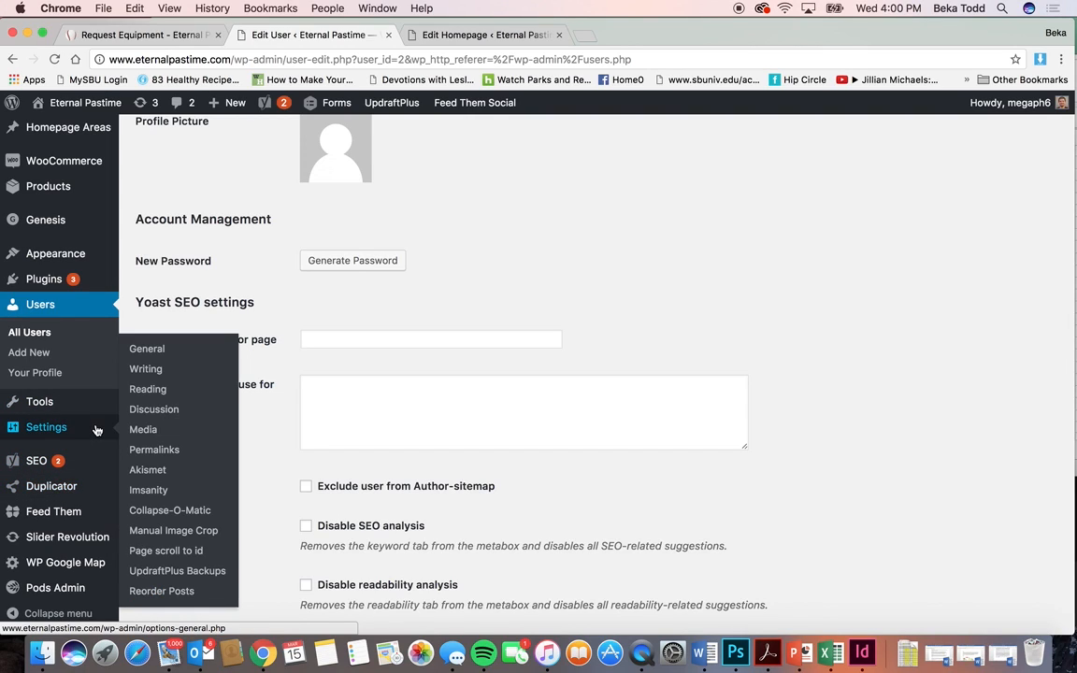
Step: Load the live home page and examine its Feed Them Social Facebook feed above the Where We Serve section
mouse_move(80, 513)
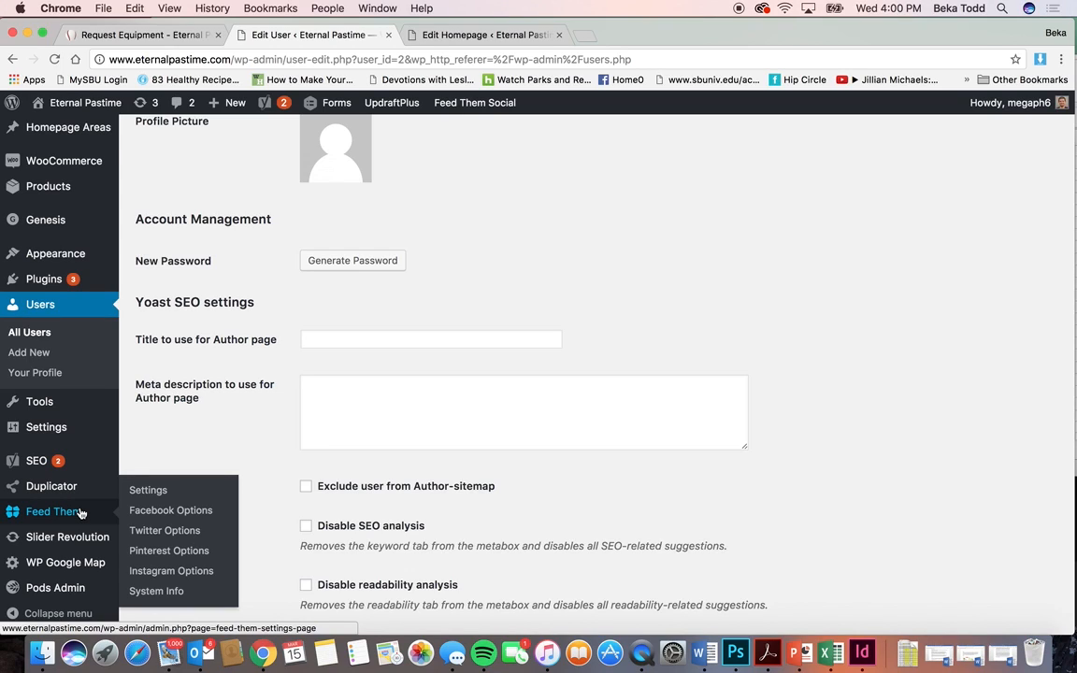
left_click(140, 35)
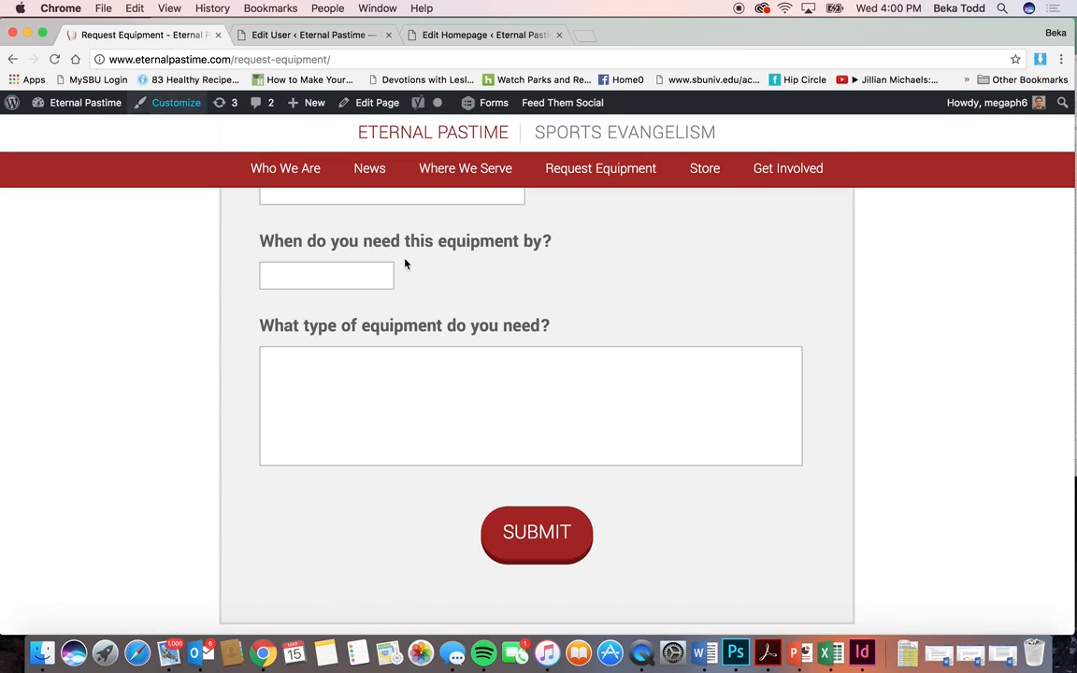
left_click(424, 136)
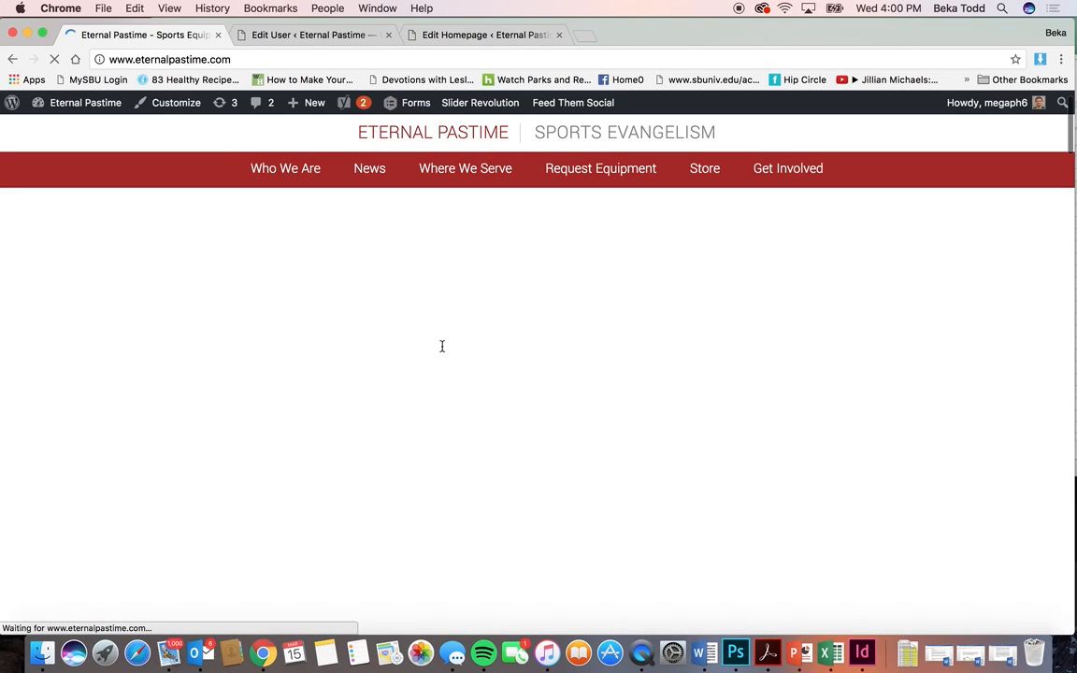
scroll(442, 346, "down", 20)
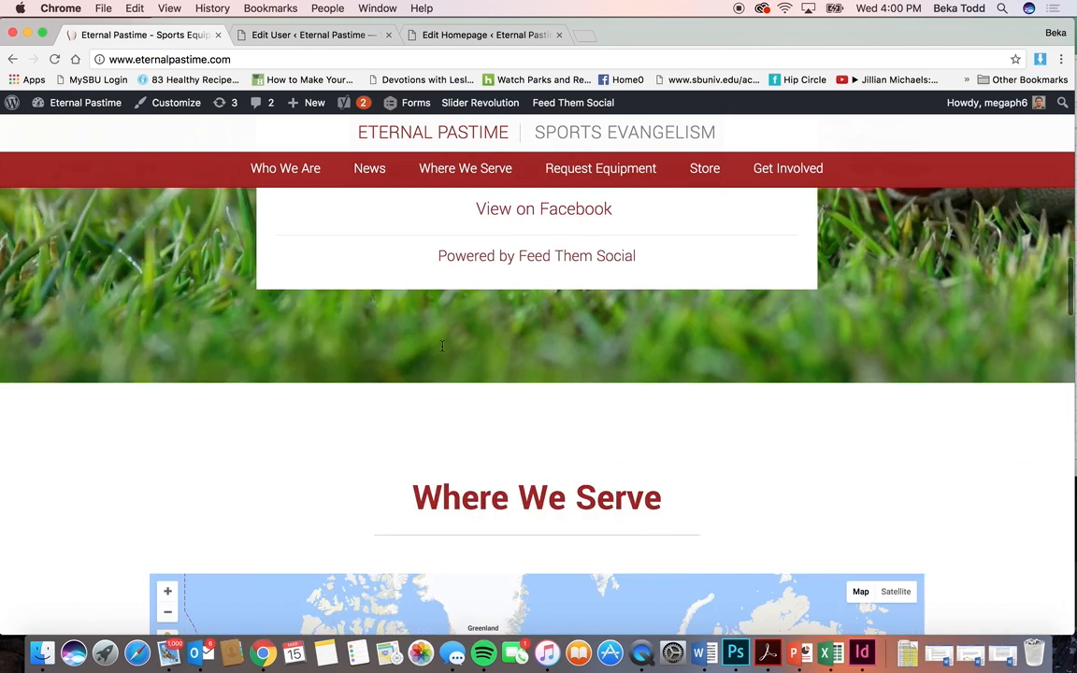
scroll(442, 347, "up", 15)
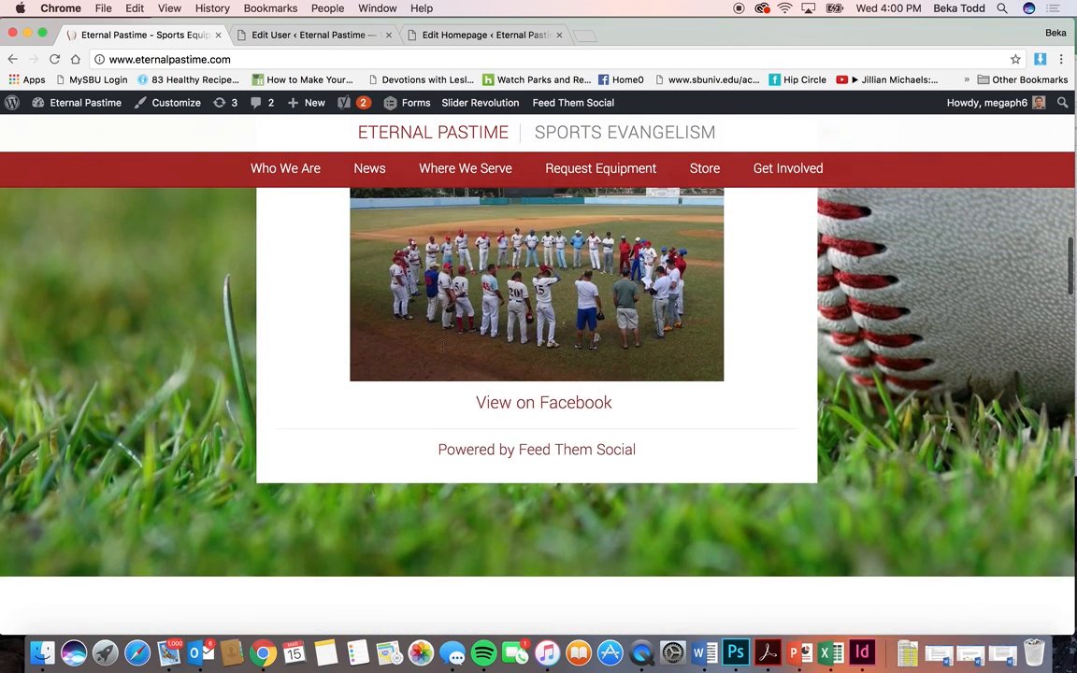
scroll(442, 347, "down", 2)
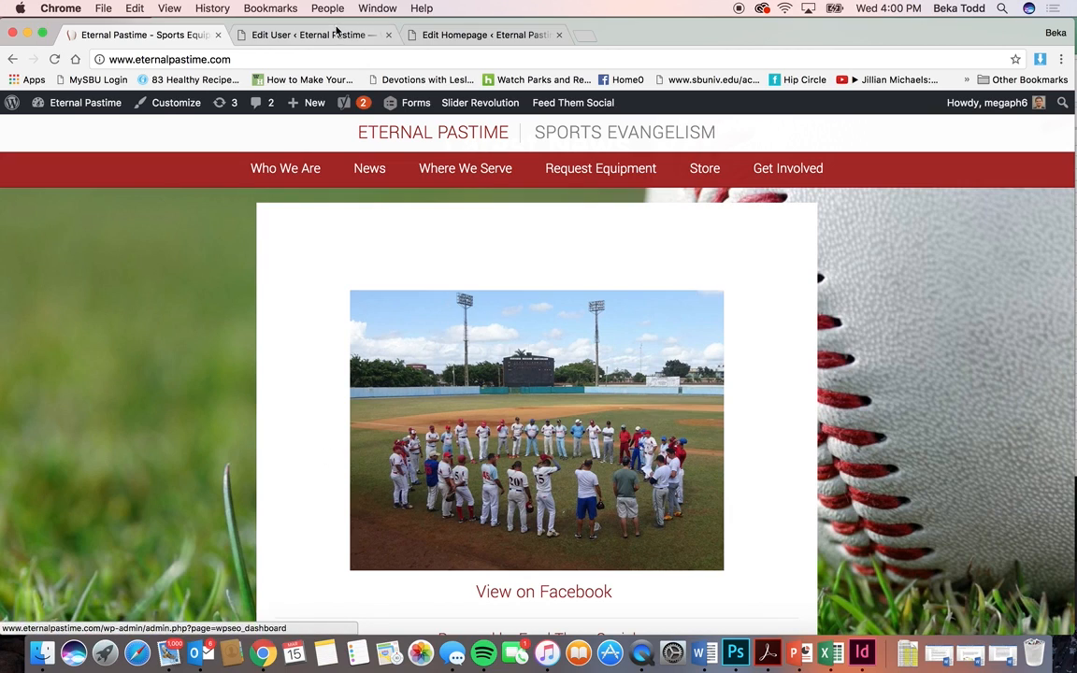
Step: Open Slider Revolution in the admin area, then close the Edit Homepage tab and view the banner slider on the live home page
left_click(293, 34)
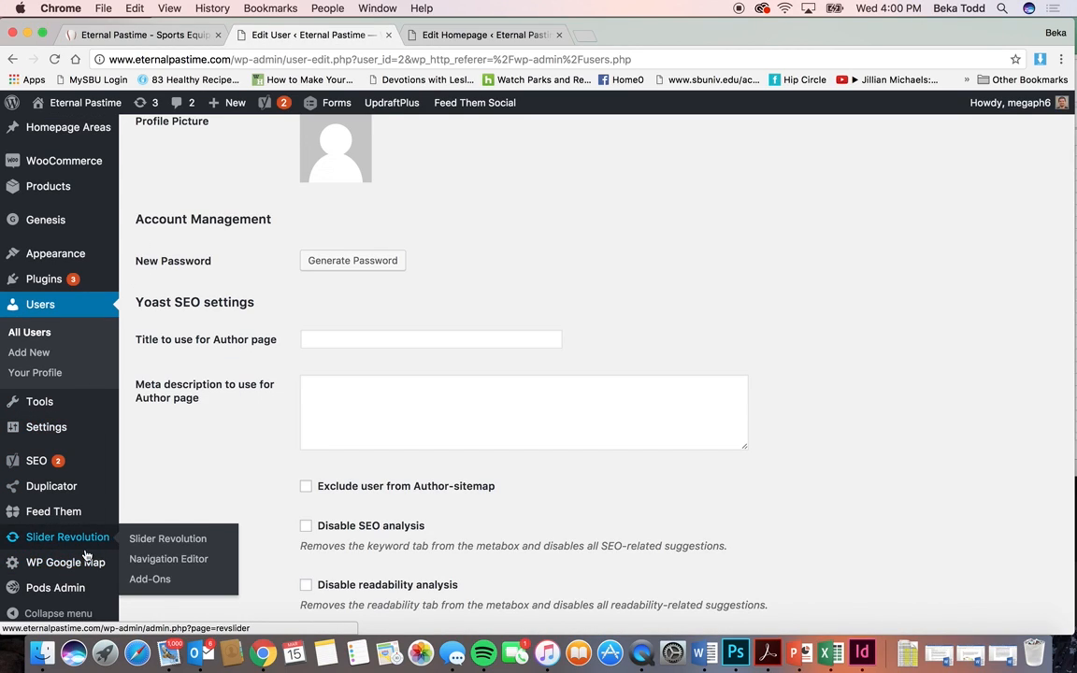
mouse_move(83, 544)
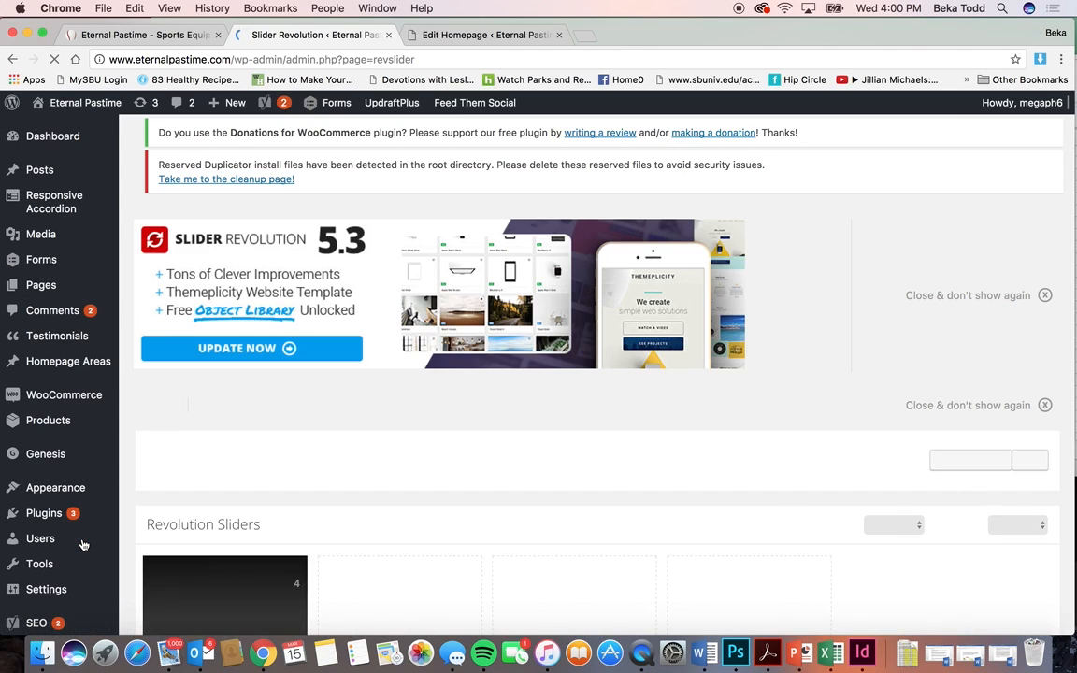
left_click(144, 35)
left_click(559, 36)
scroll(598, 402, "up", 15)
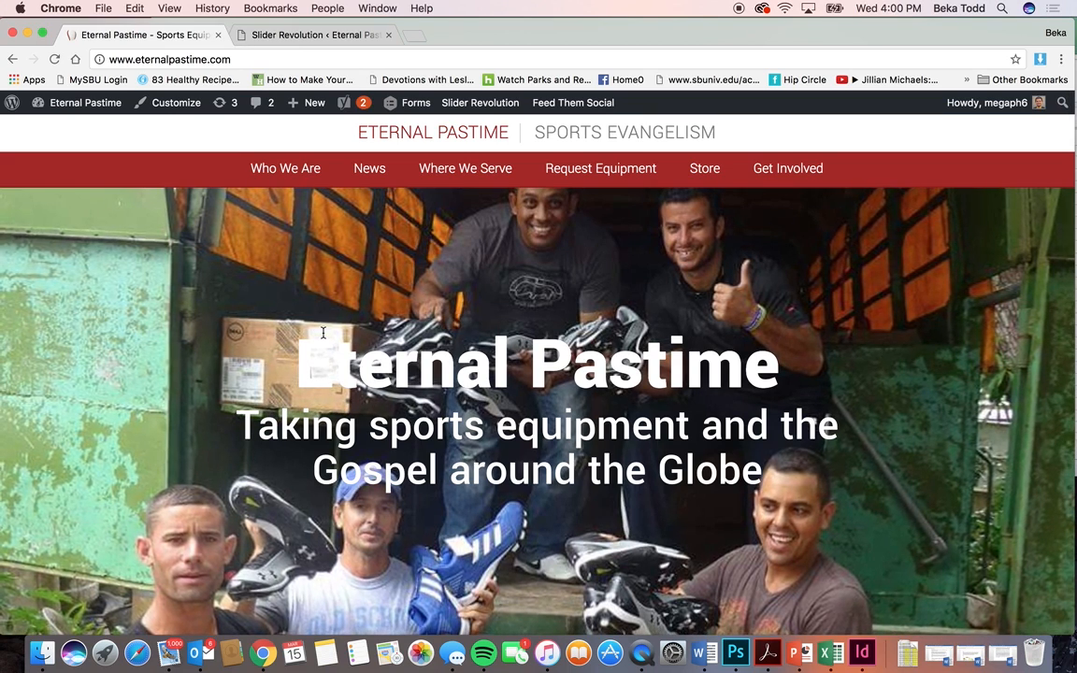
Step: Return to the Slider Revolution overview and open slider1 for slide editing
left_click(313, 35)
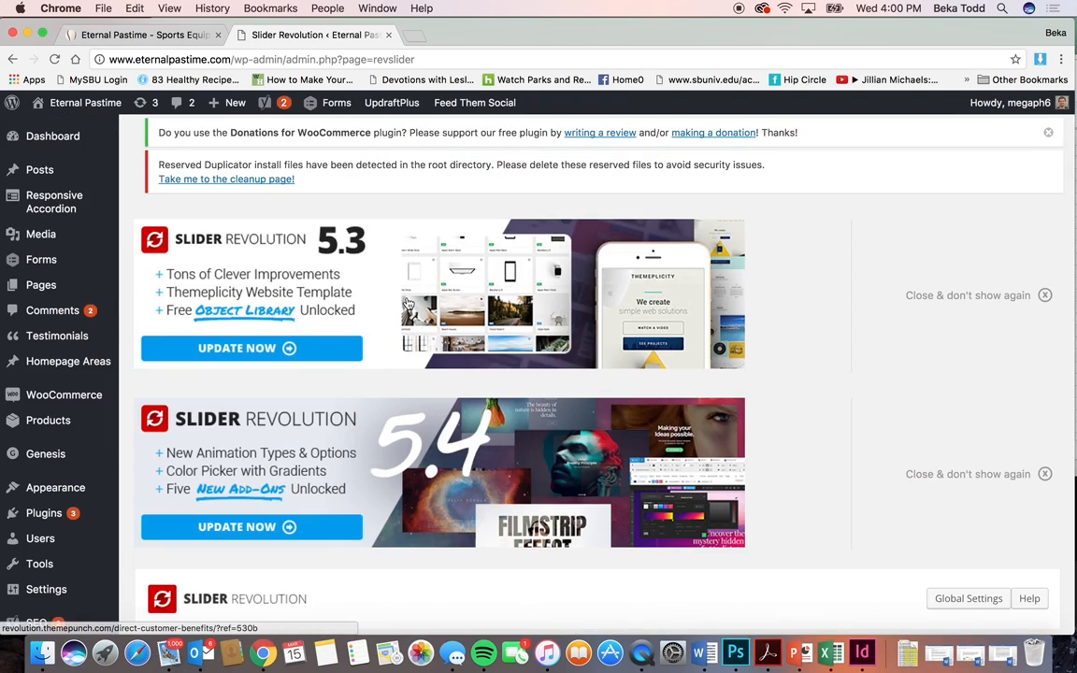
scroll(407, 303, "down", 5)
mouse_move(225, 330)
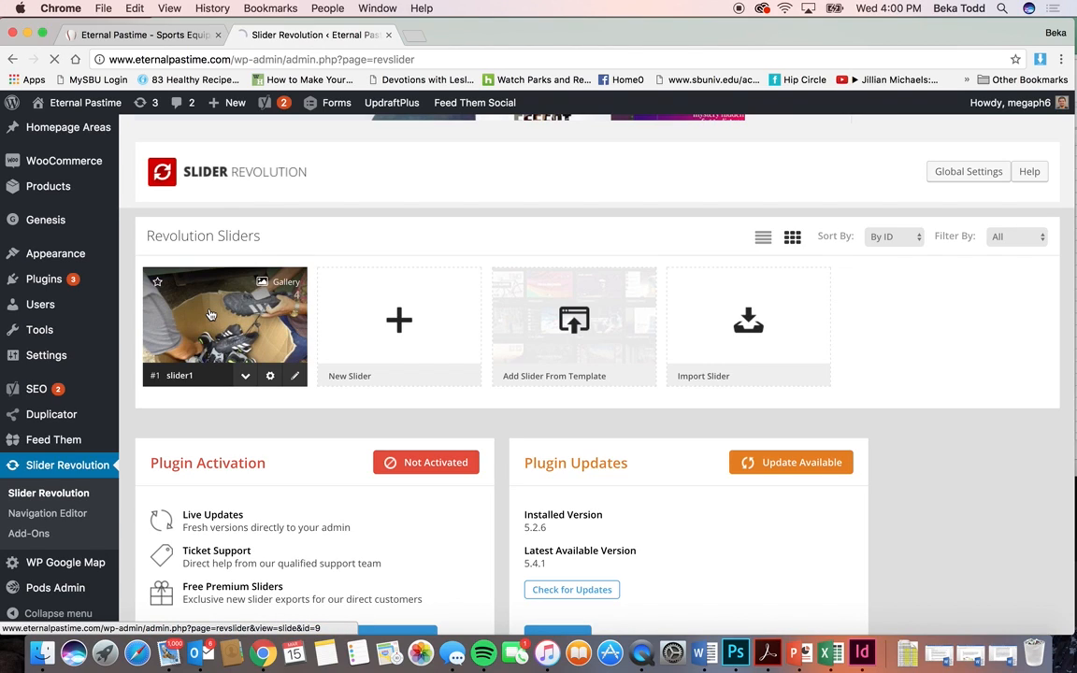
left_click(211, 315)
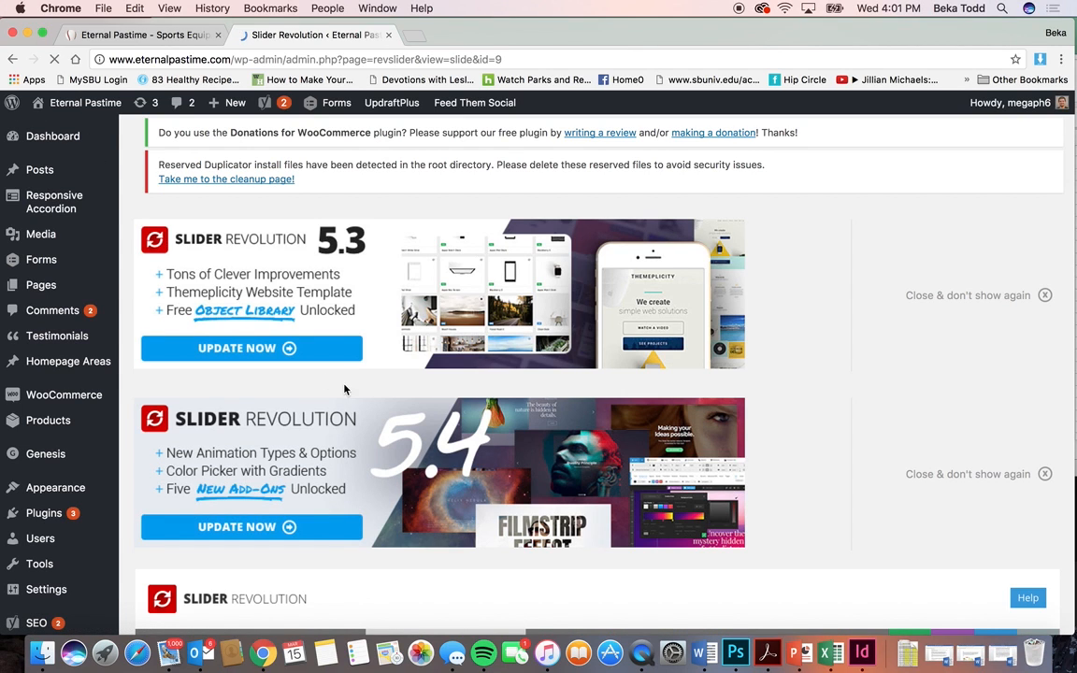
Step: Examine slide #1 of slider1, including its main background source options and image canvas, and try to list its layers
scroll(344, 389, "down", 5)
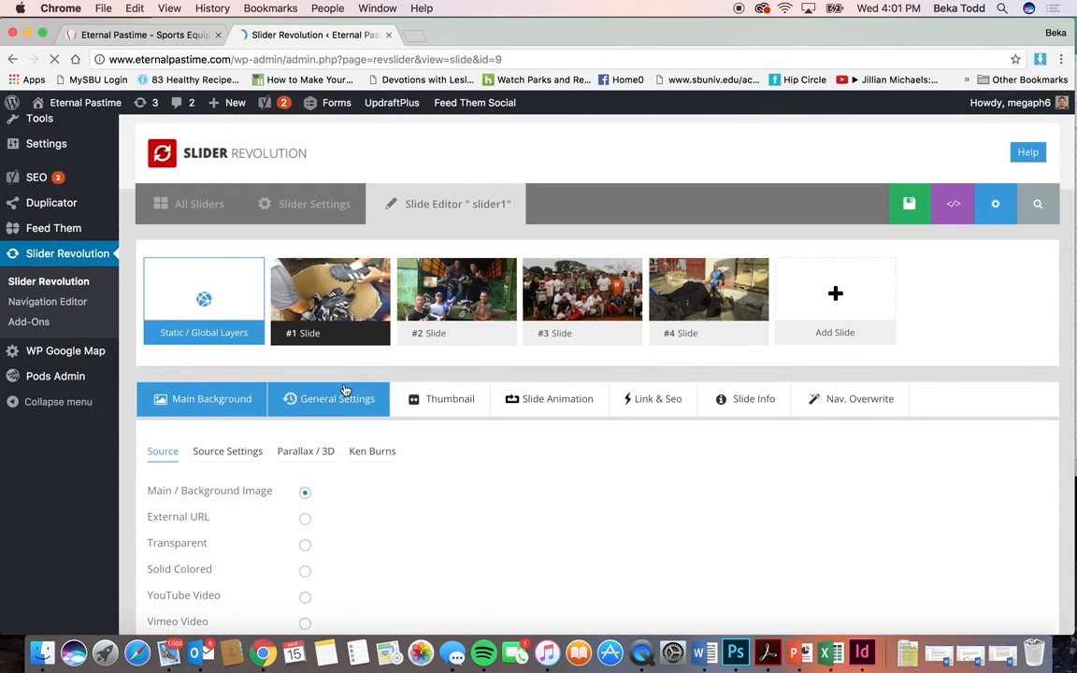
mouse_move(376, 251)
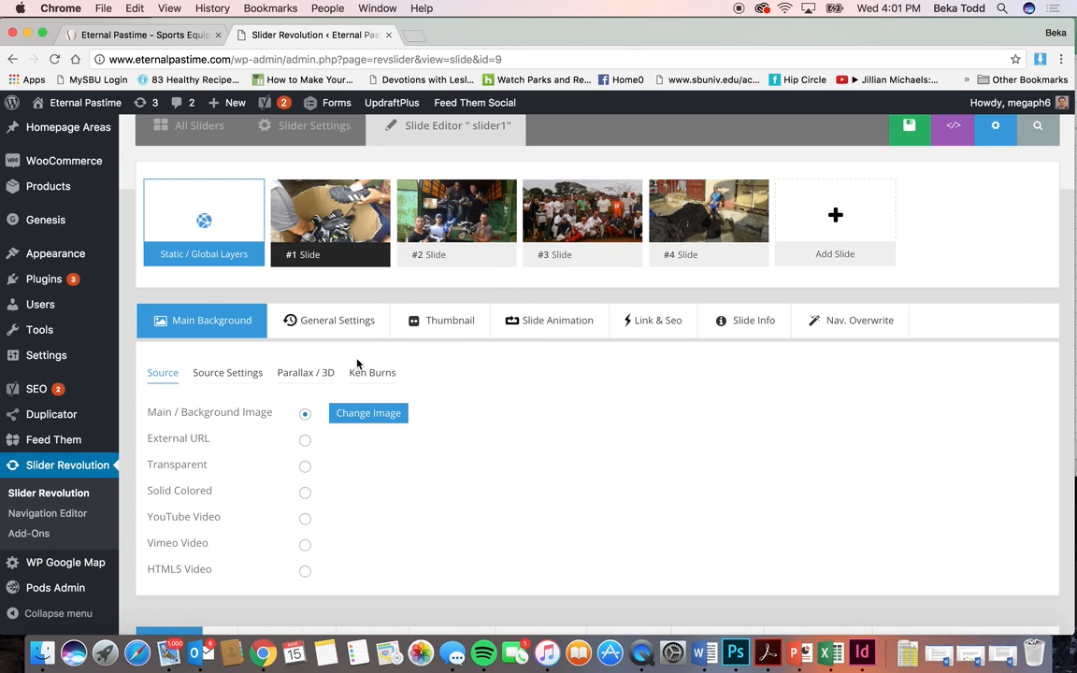
scroll(357, 365, "down", 5)
scroll(357, 365, "down", 5)
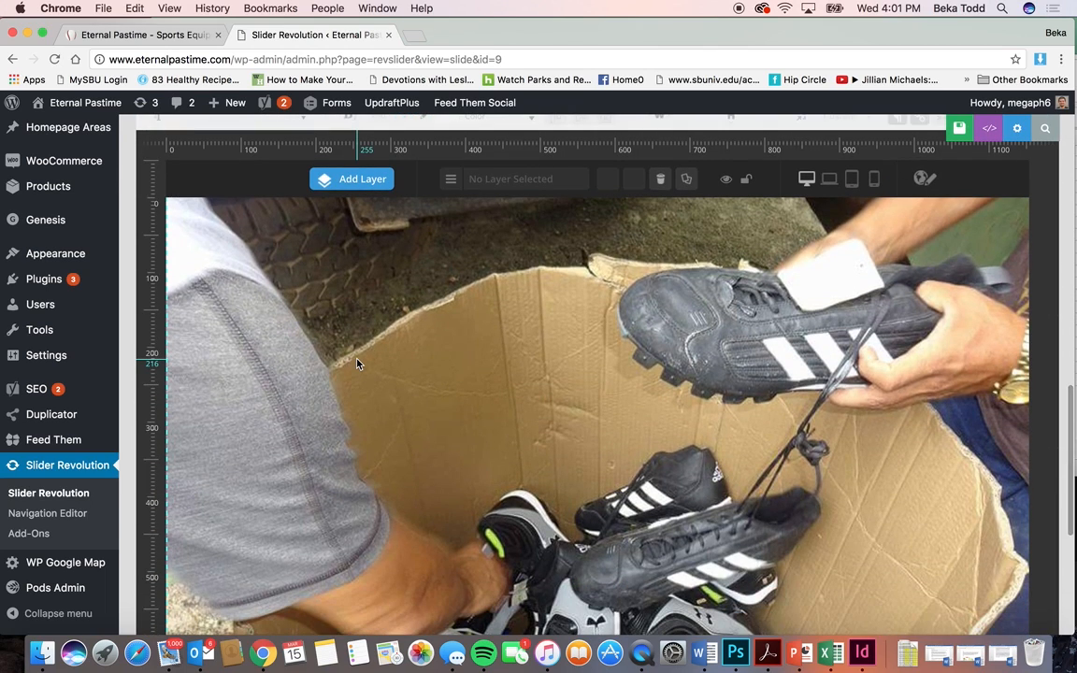
scroll(356, 365, "down", 1)
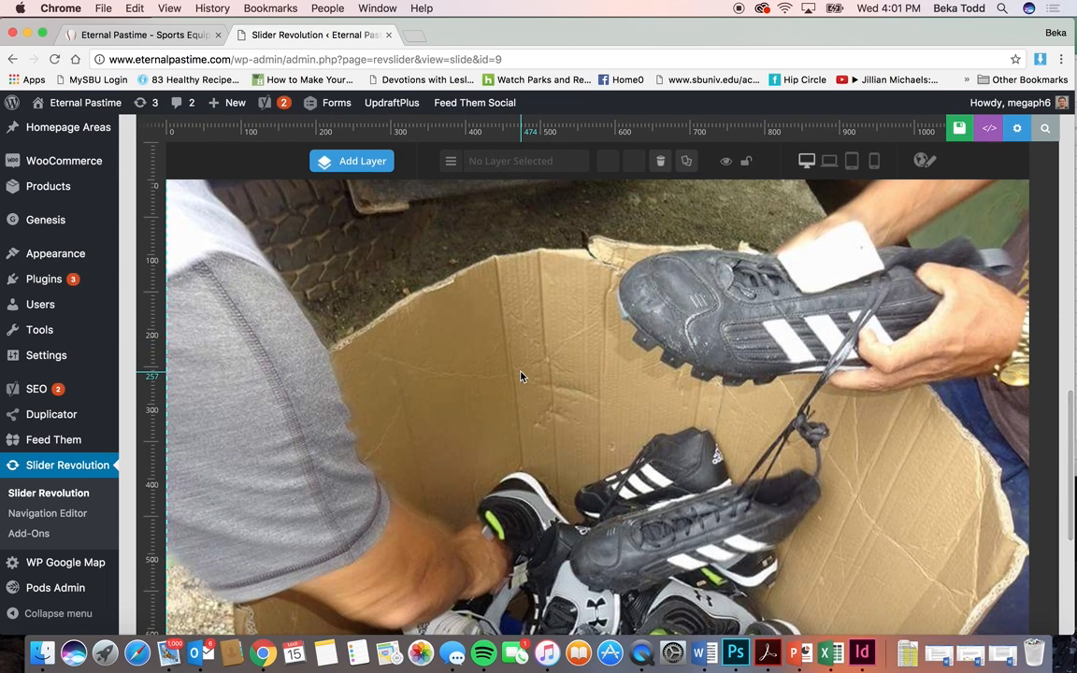
scroll(521, 377, "up", 2)
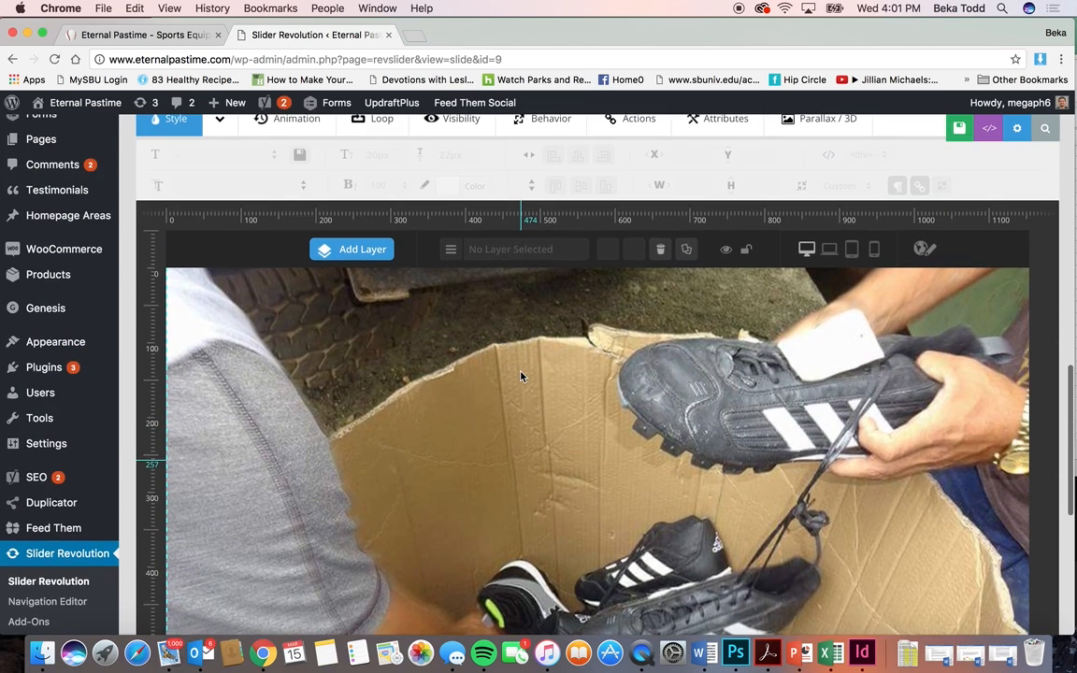
left_click(456, 249)
left_click(456, 250)
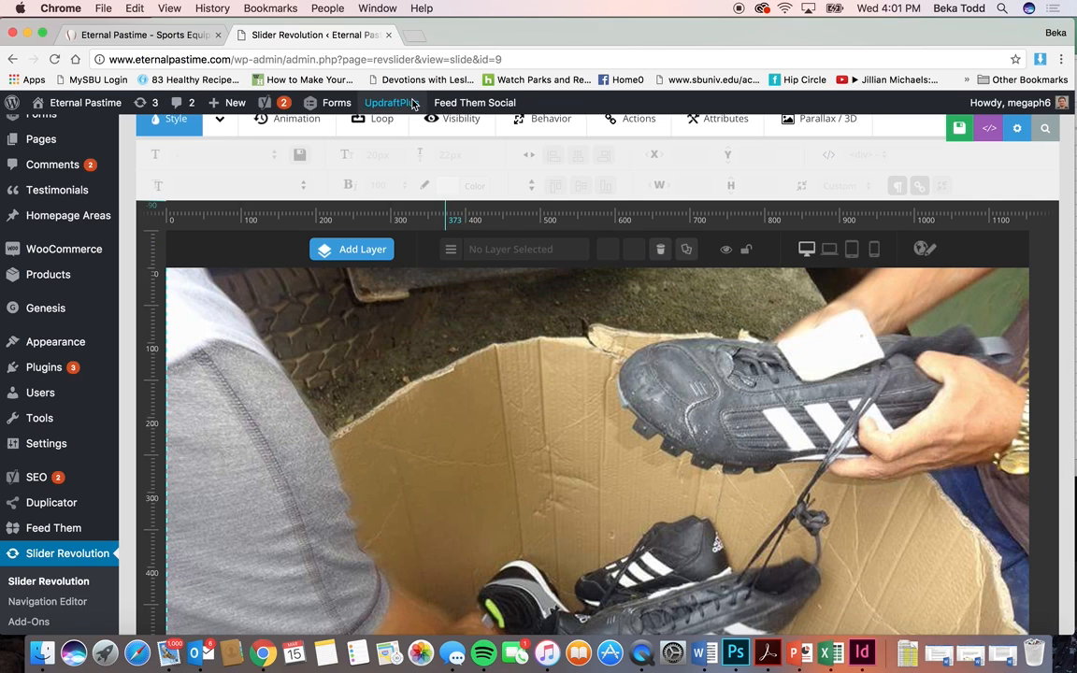
Step: Compare the live home page banner with slide #1's canvas and General Settings in the slide editor
left_click(142, 35)
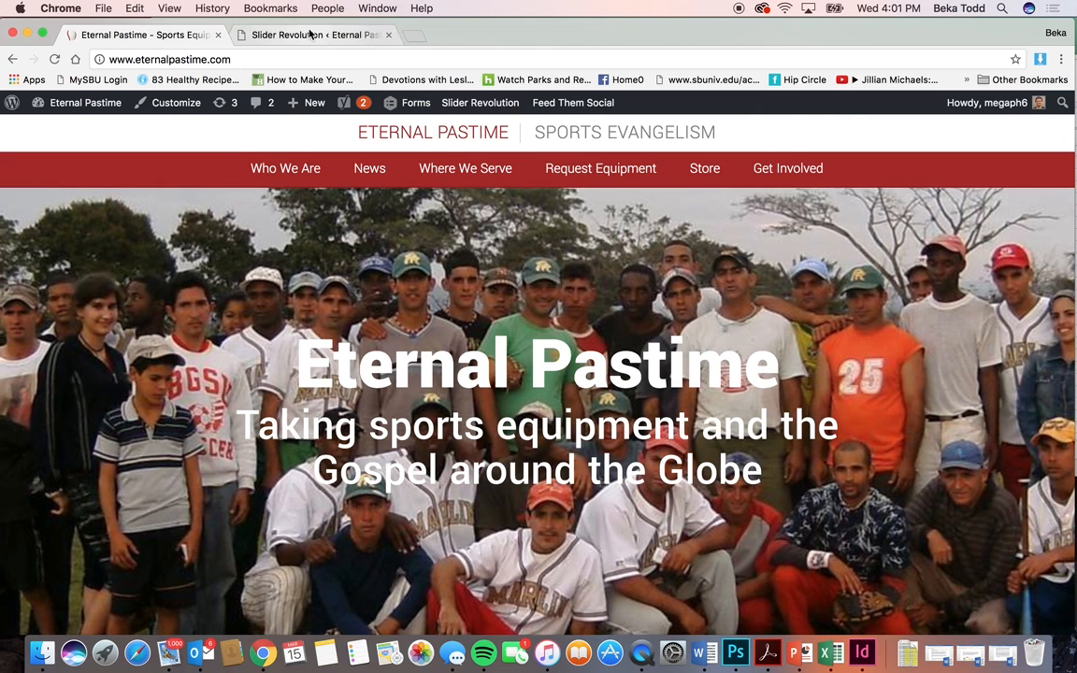
left_click(283, 33)
scroll(318, 282, "up", 5)
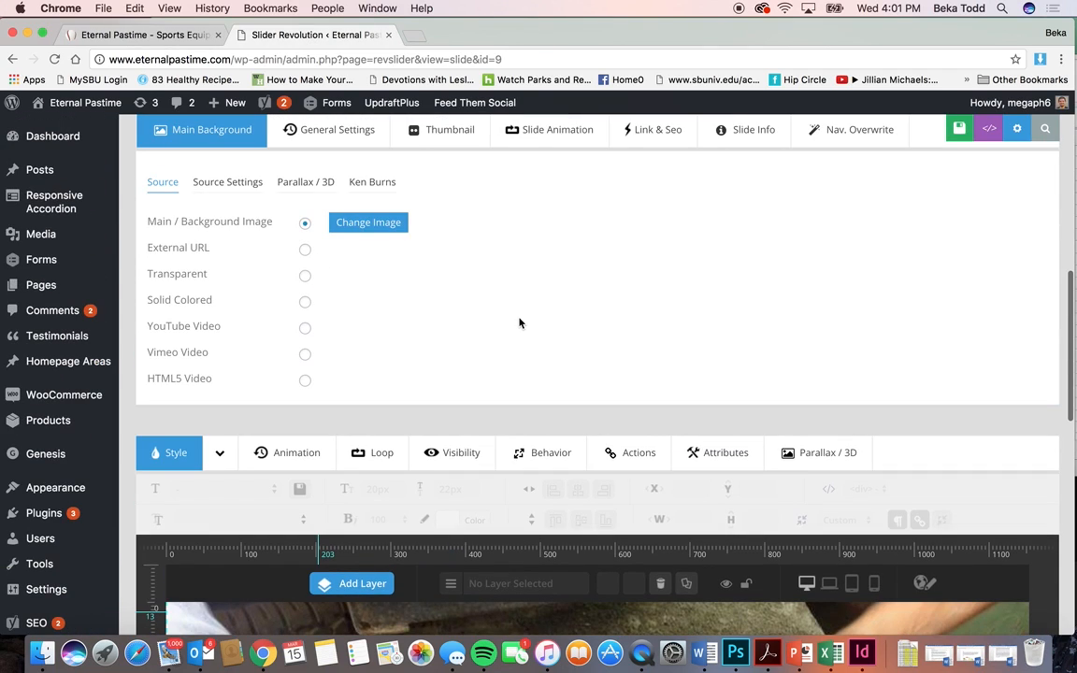
scroll(520, 323, "down", 10)
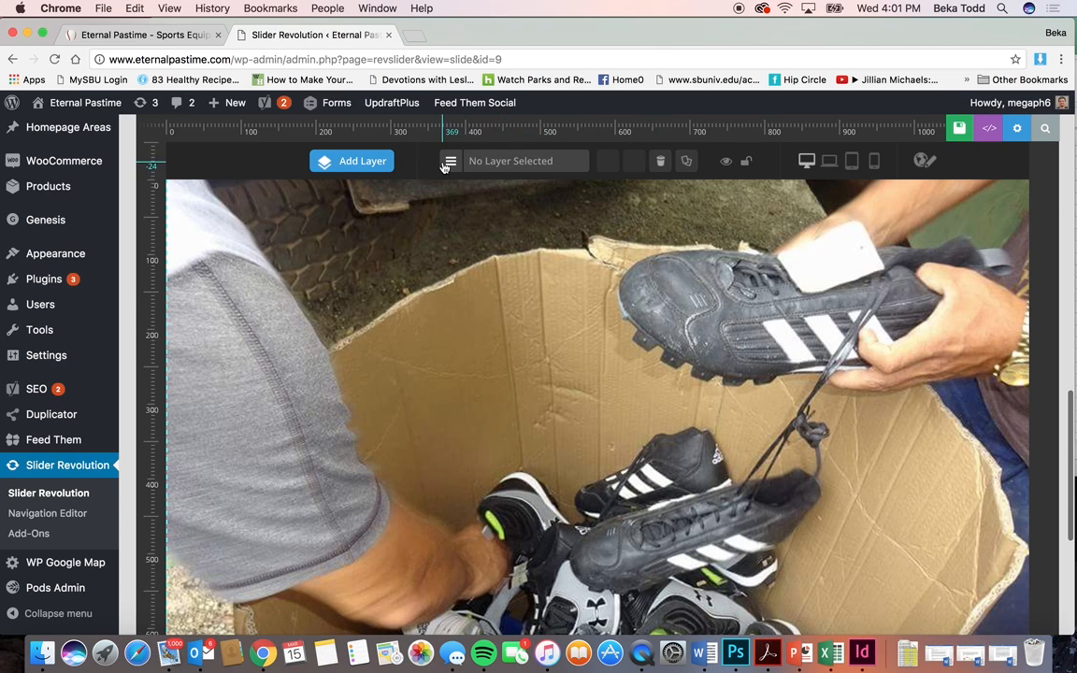
scroll(444, 166, "up", 5)
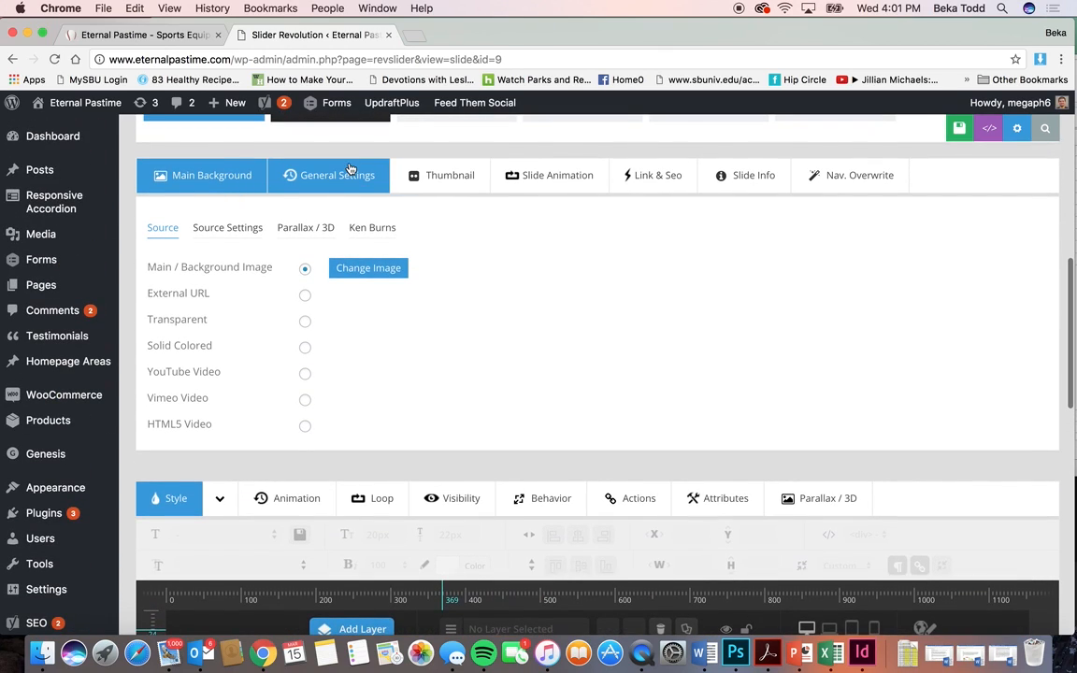
left_click(350, 169)
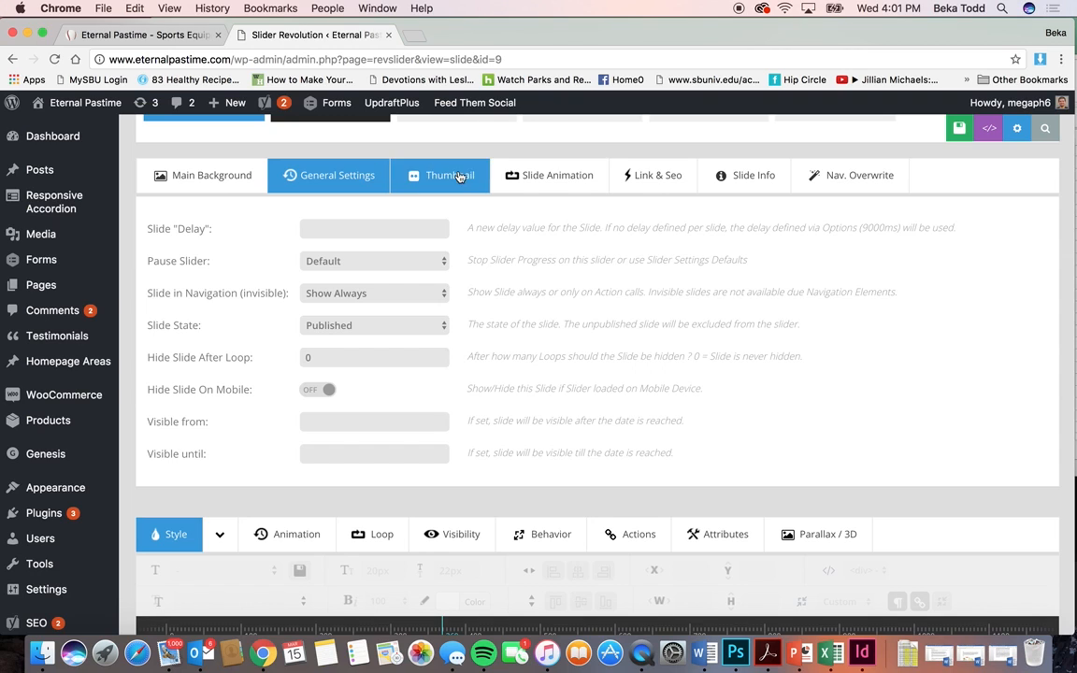
left_click(152, 35)
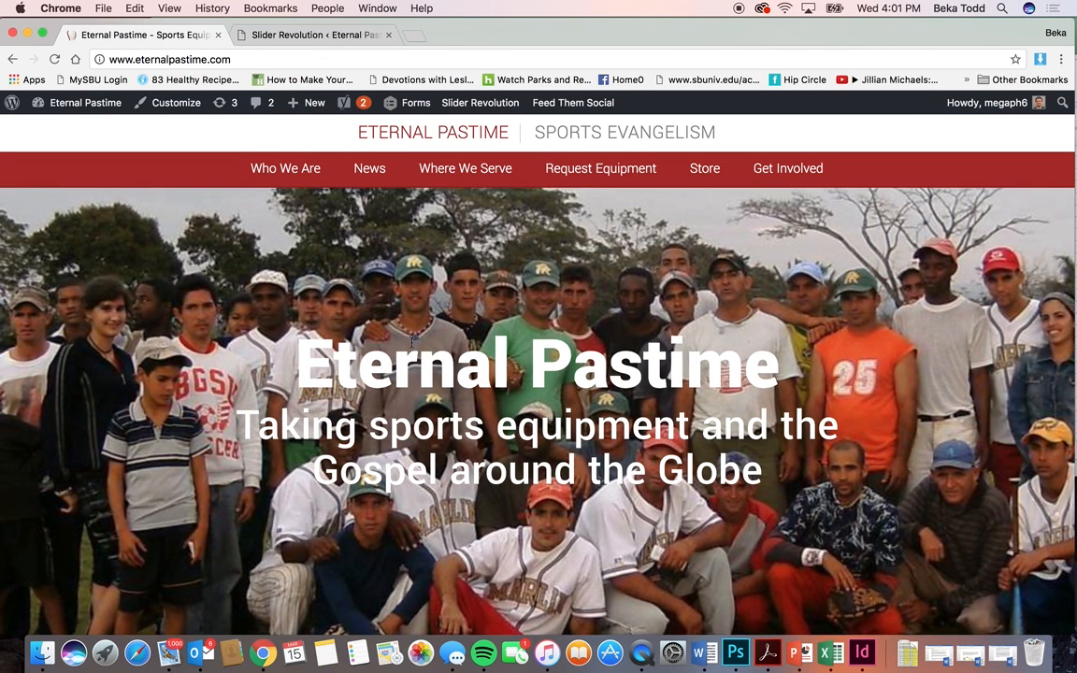
left_click(255, 35)
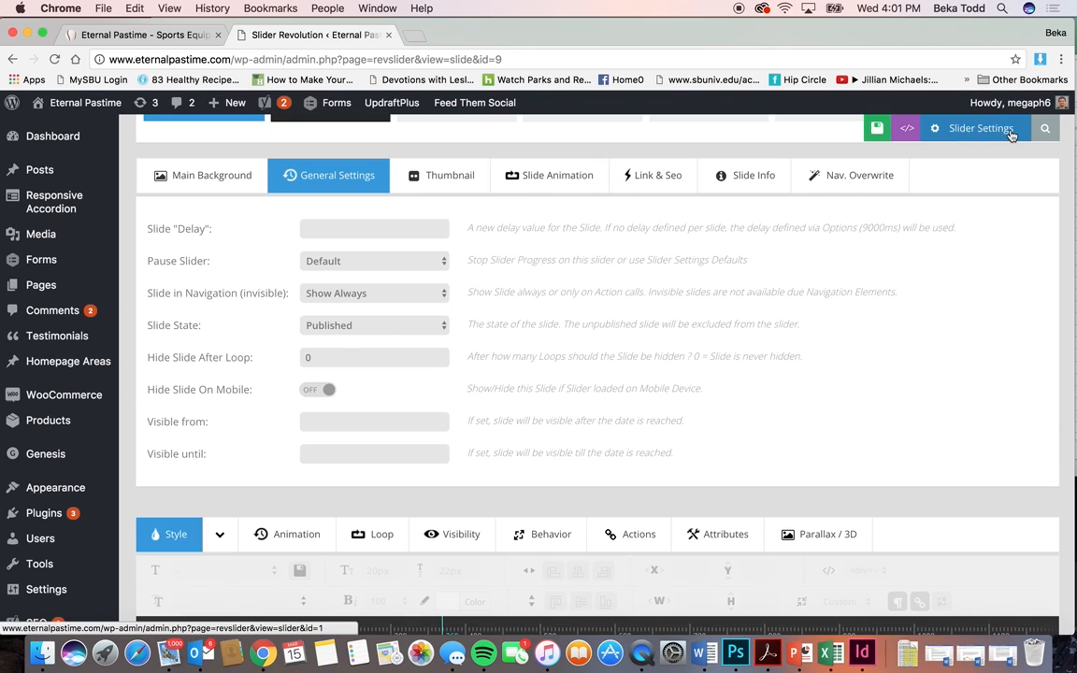
Step: Open slider1's Slider Settings and review its content source, title and shortcode, slider type and layer grid sizes
left_click(975, 133)
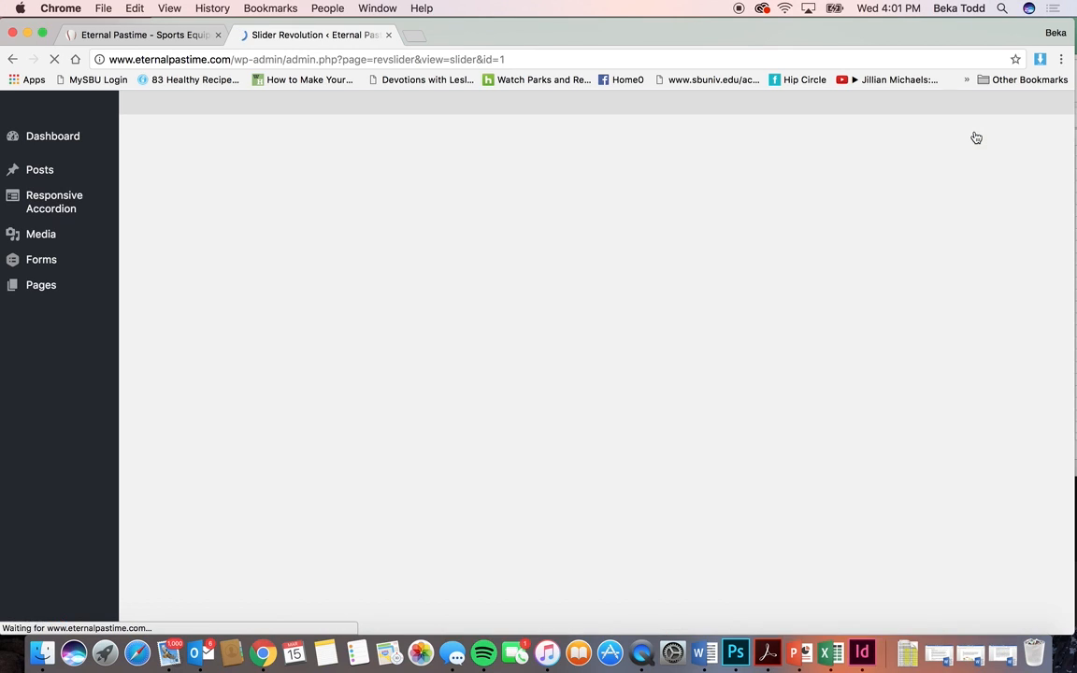
scroll(699, 429, "down", 3)
scroll(700, 429, "down", 10)
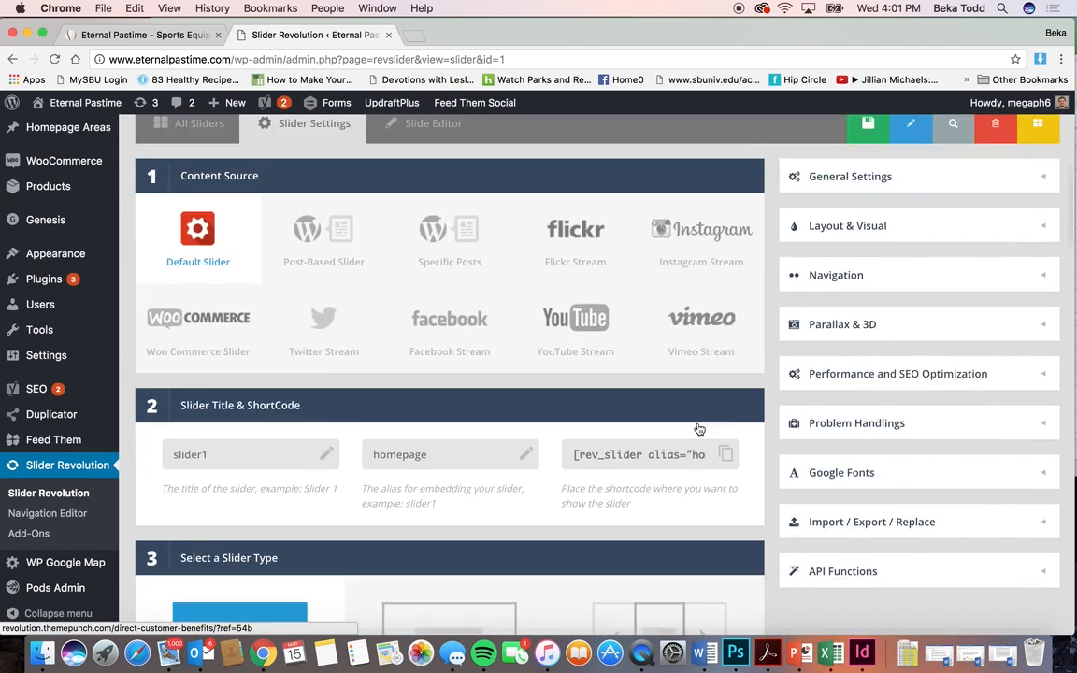
scroll(699, 429, "down", 10)
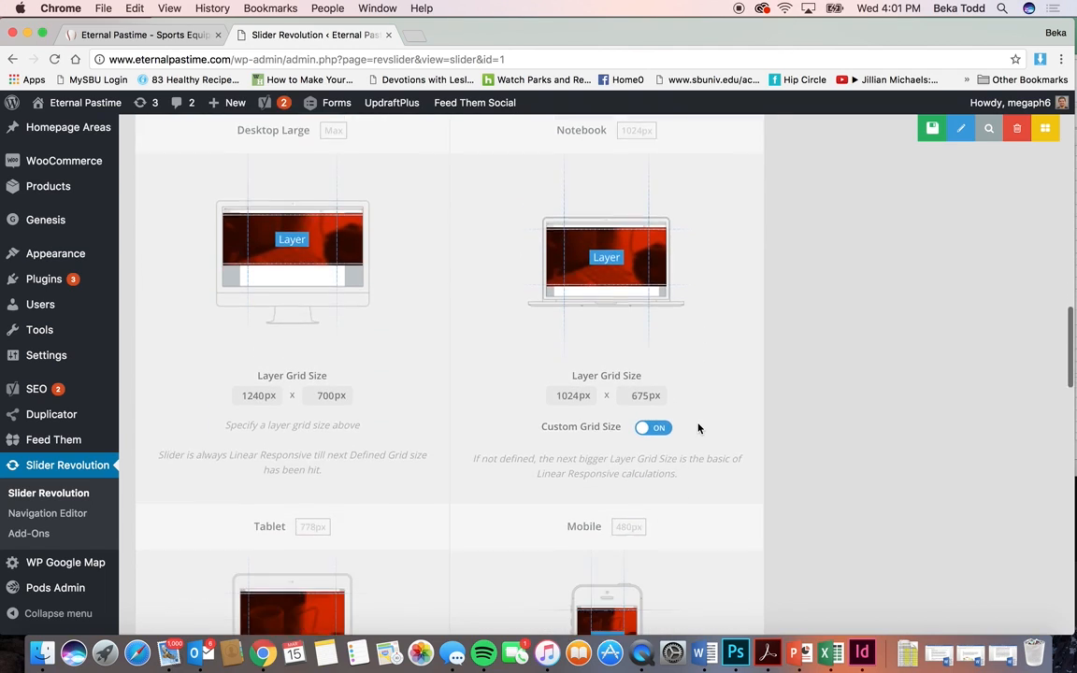
scroll(700, 429, "up", 6)
scroll(699, 429, "up", 10)
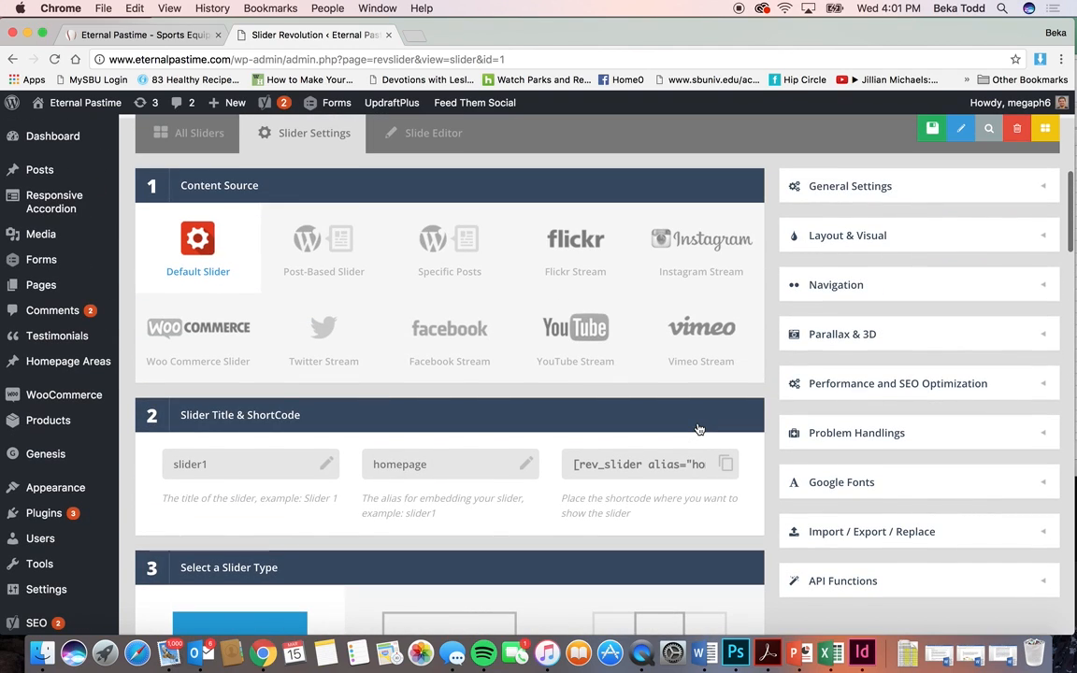
Step: Review slider1's General Settings, Layout & Visual and Navigation options, and select its embed shortcode
left_click(1002, 199)
scroll(1021, 349, "down", 5)
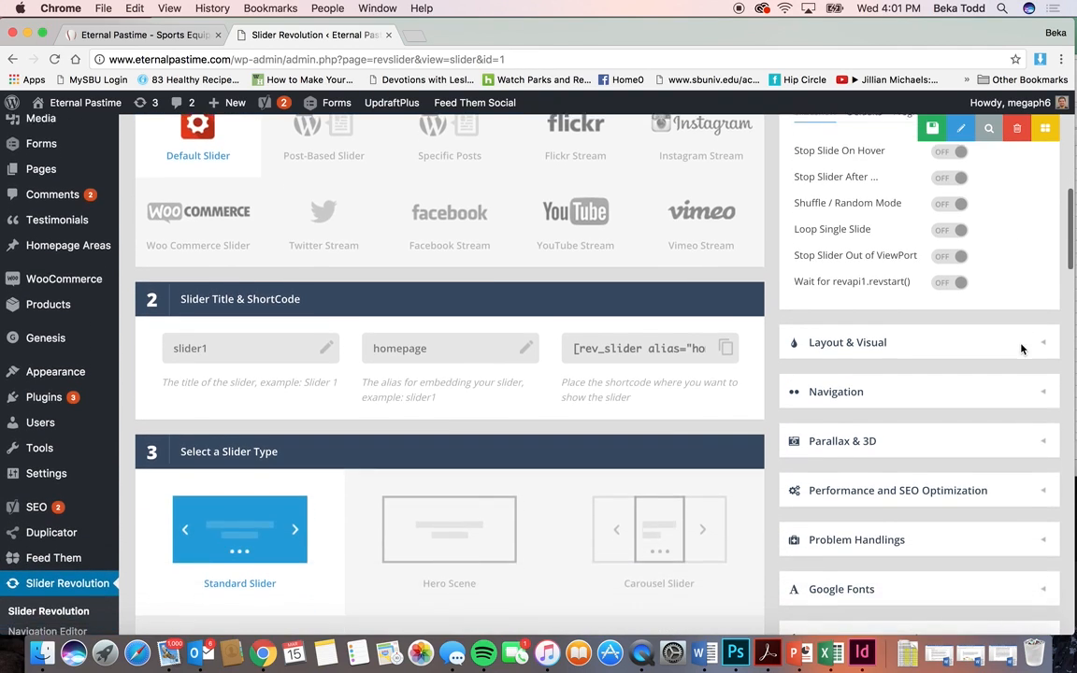
left_click(1020, 318)
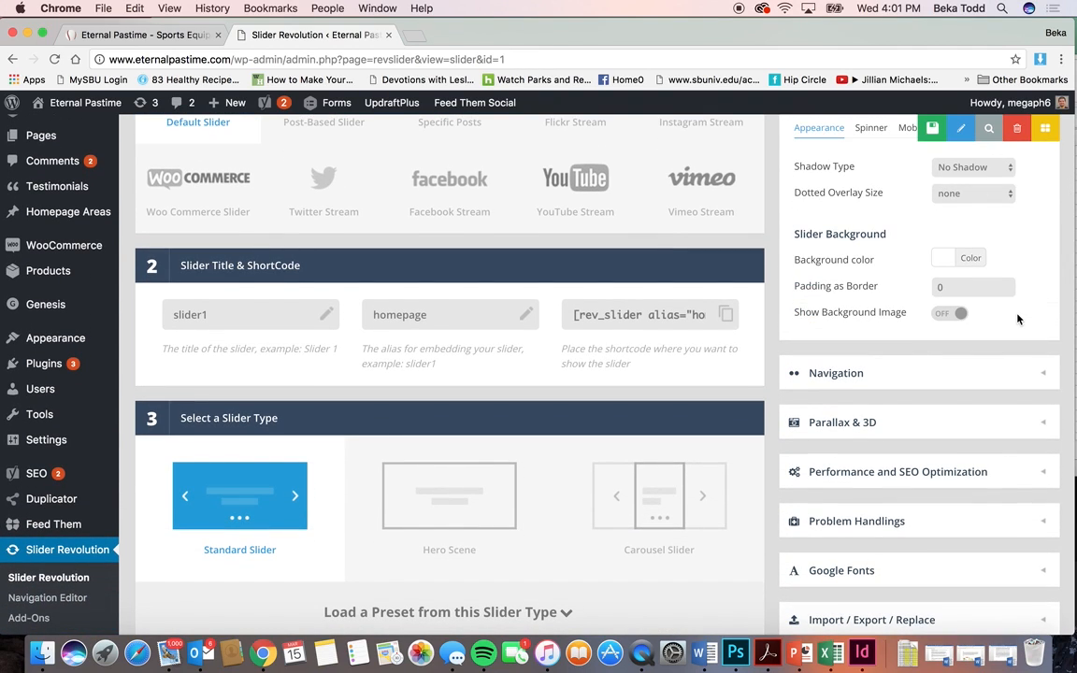
left_click(986, 374)
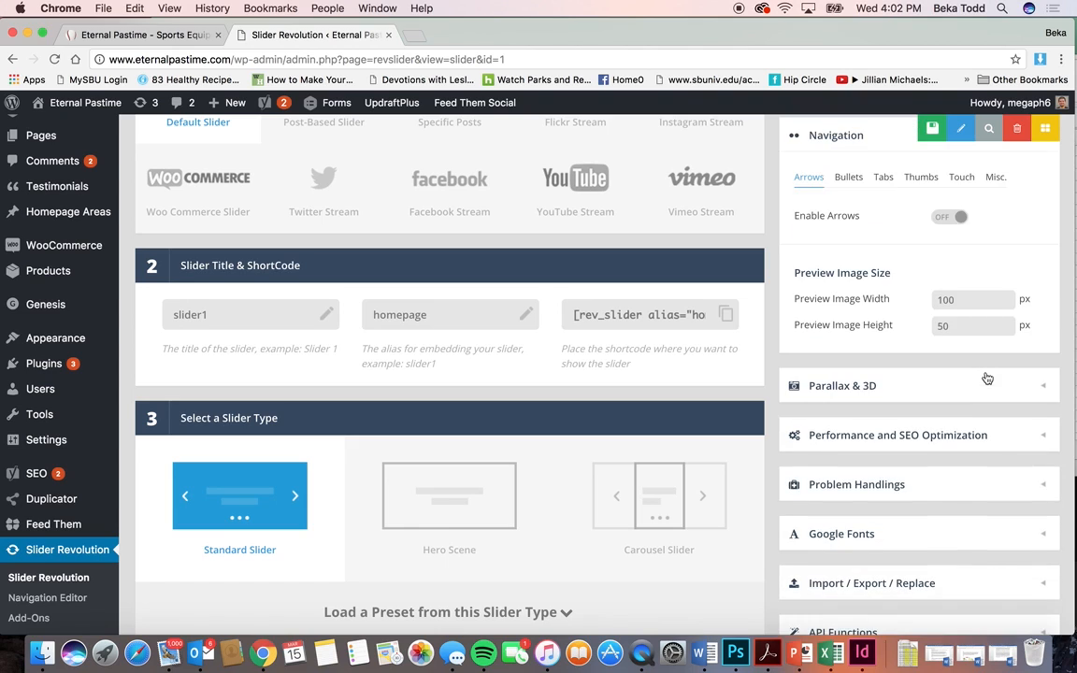
scroll(615, 426, "up", 2)
scroll(615, 426, "up", 3)
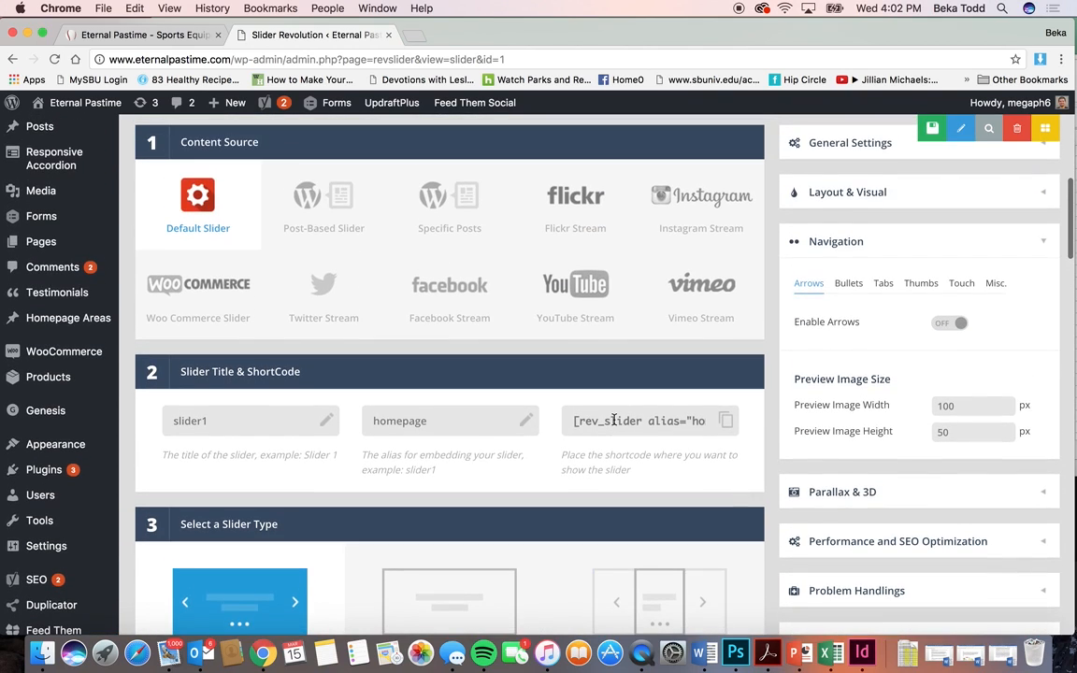
left_click(591, 422)
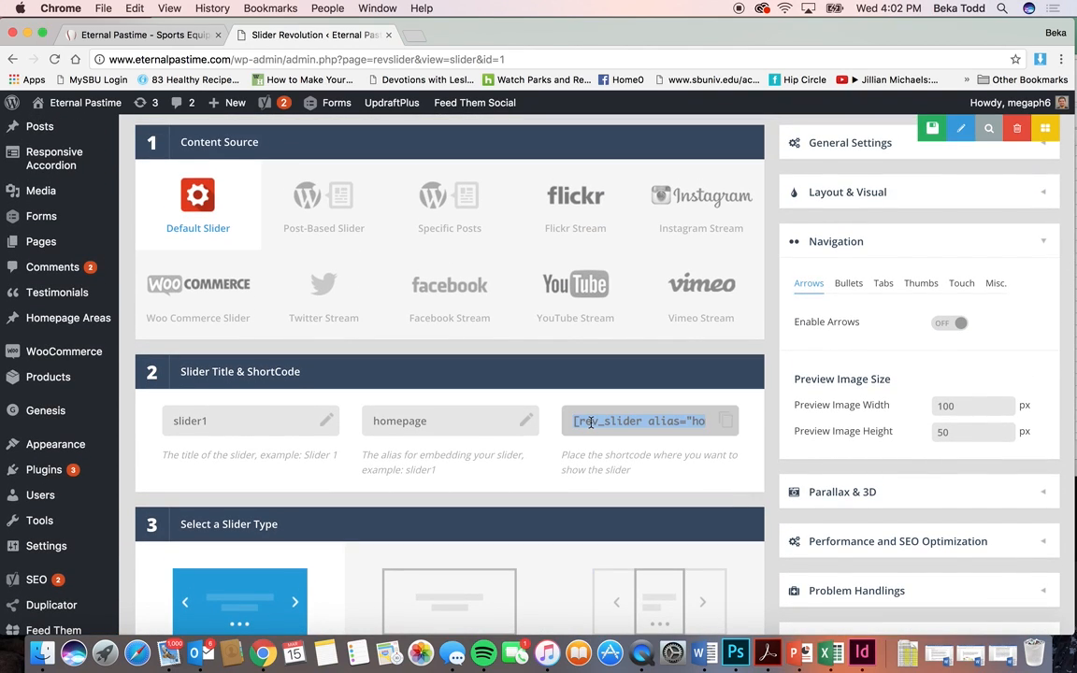
scroll(591, 423, "up", 2)
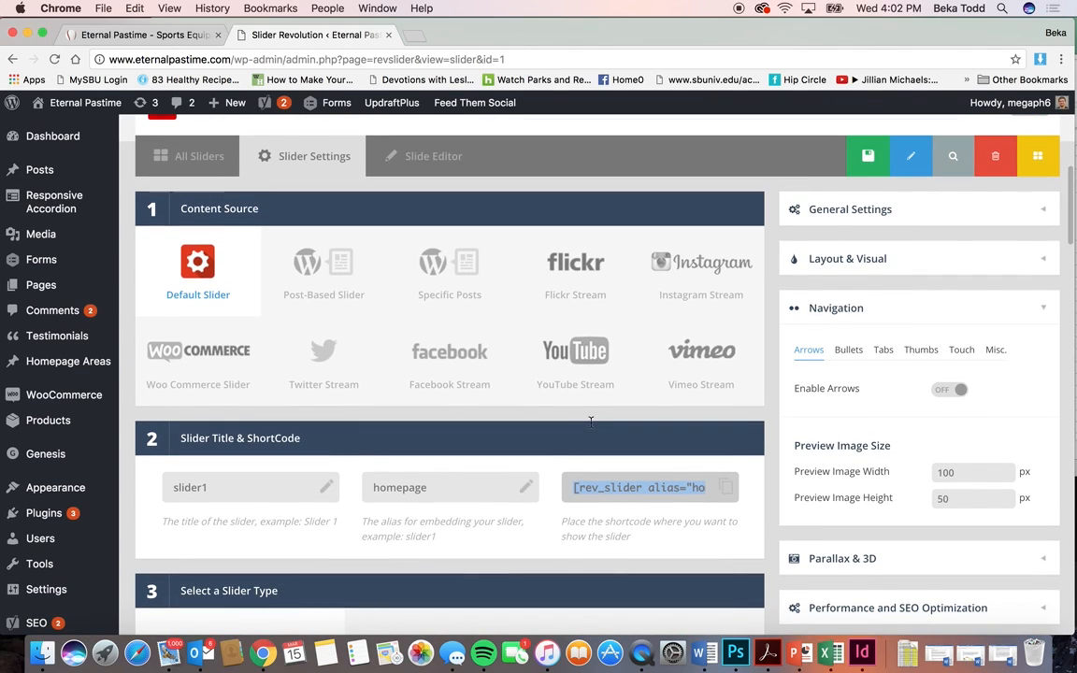
Step: Return to the Slide Editor for slider1 and look over its slide thumbnails and main background options
left_click(435, 169)
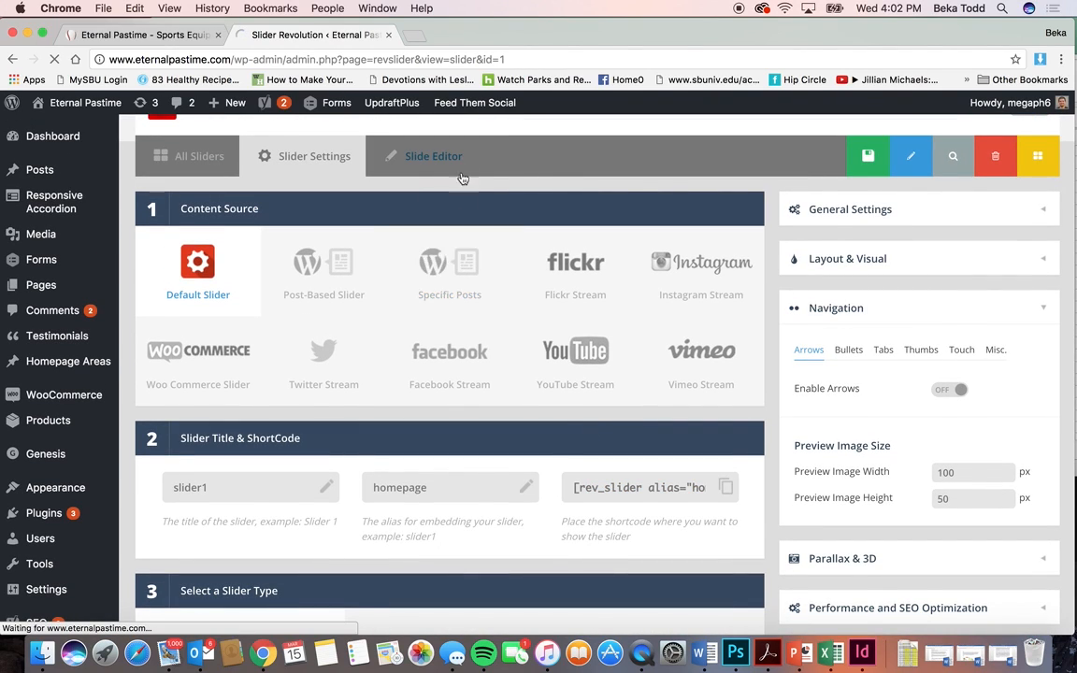
scroll(437, 400, "down", 6)
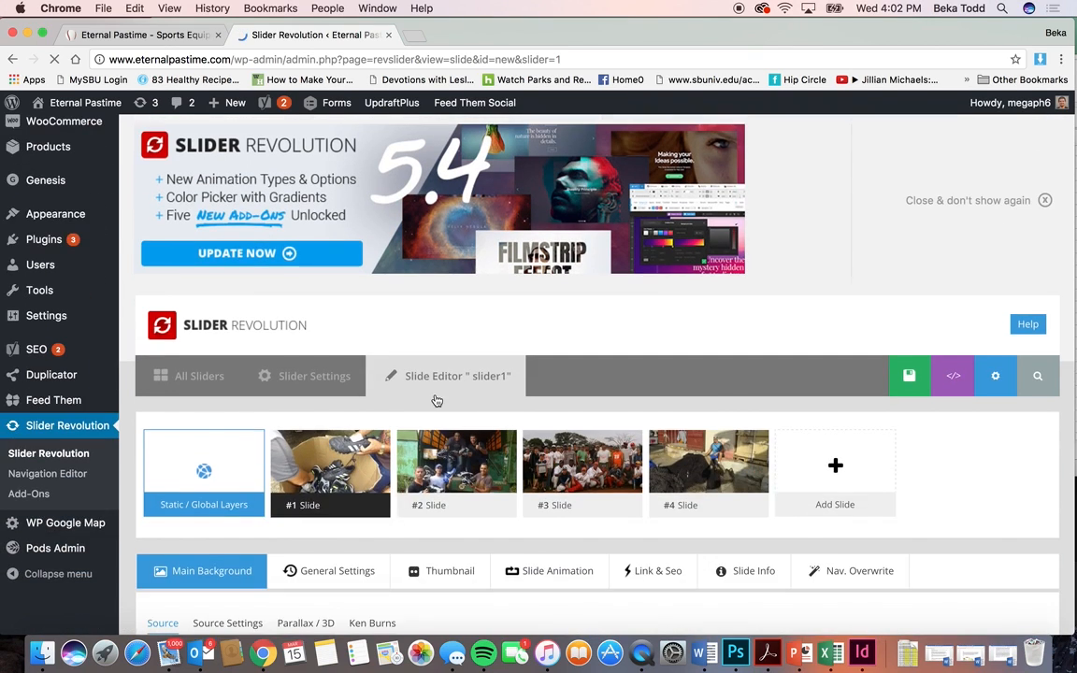
scroll(437, 400, "down", 3)
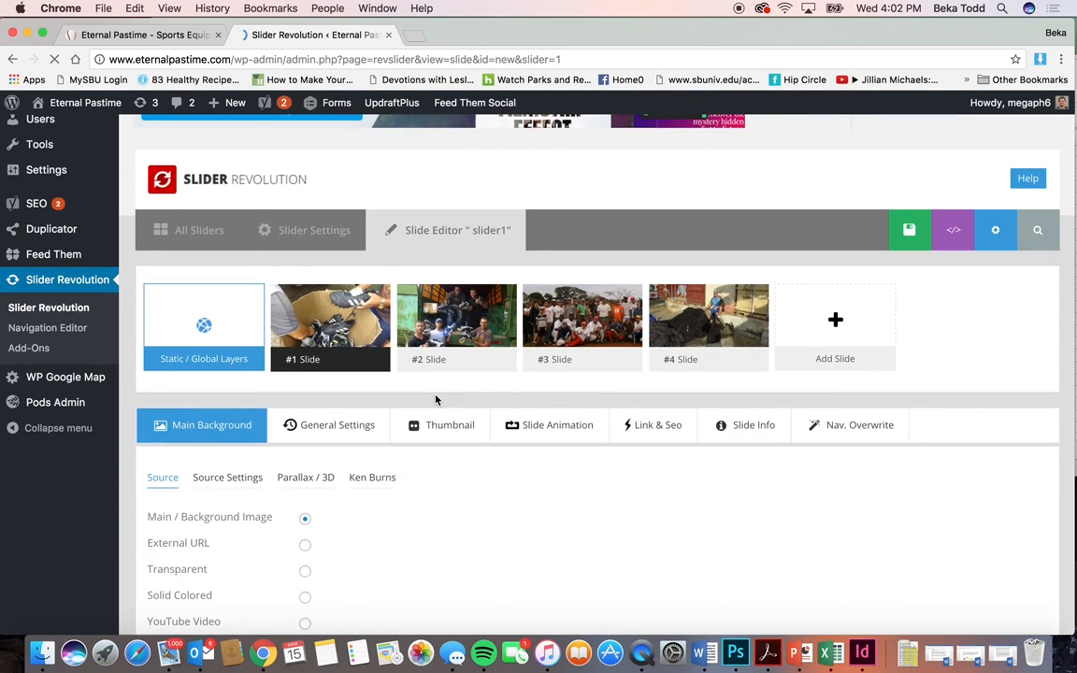
scroll(435, 400, "down", 5)
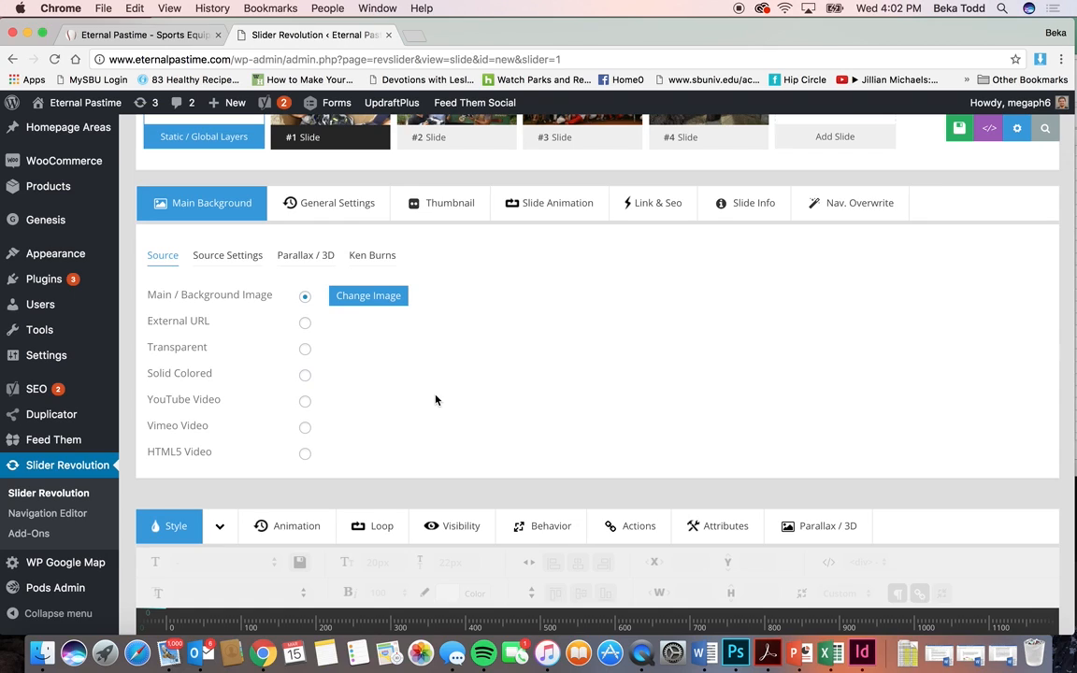
scroll(435, 400, "up", 3)
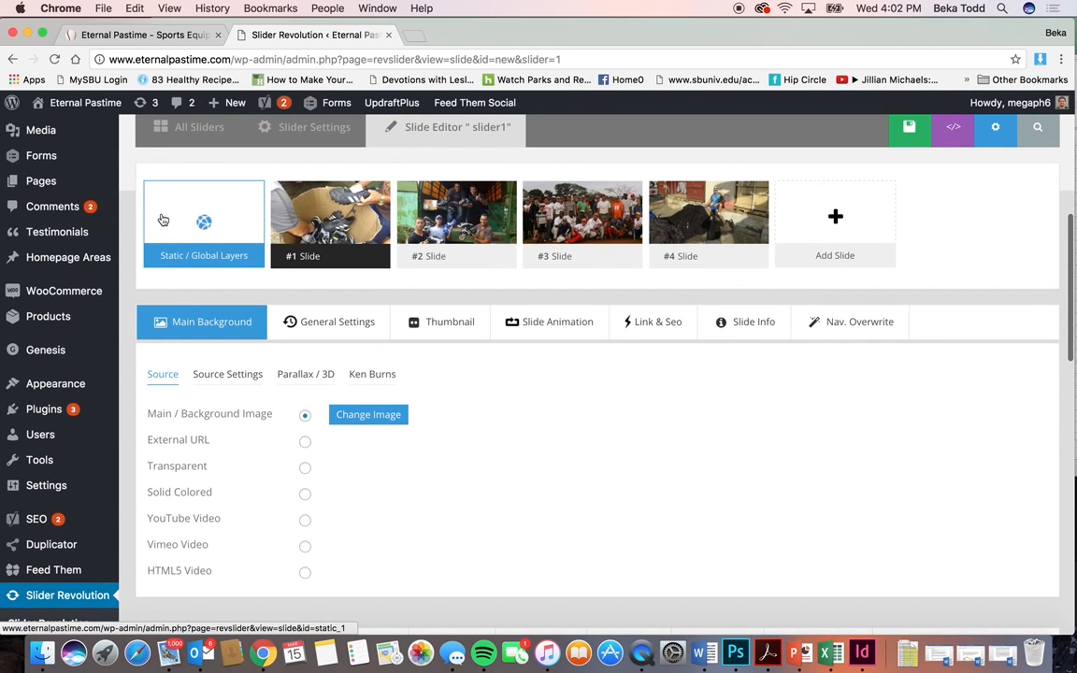
Step: Open the slider's Static / Global Layers, checking the banner text on the live home page against the static layer canvas
left_click(163, 220)
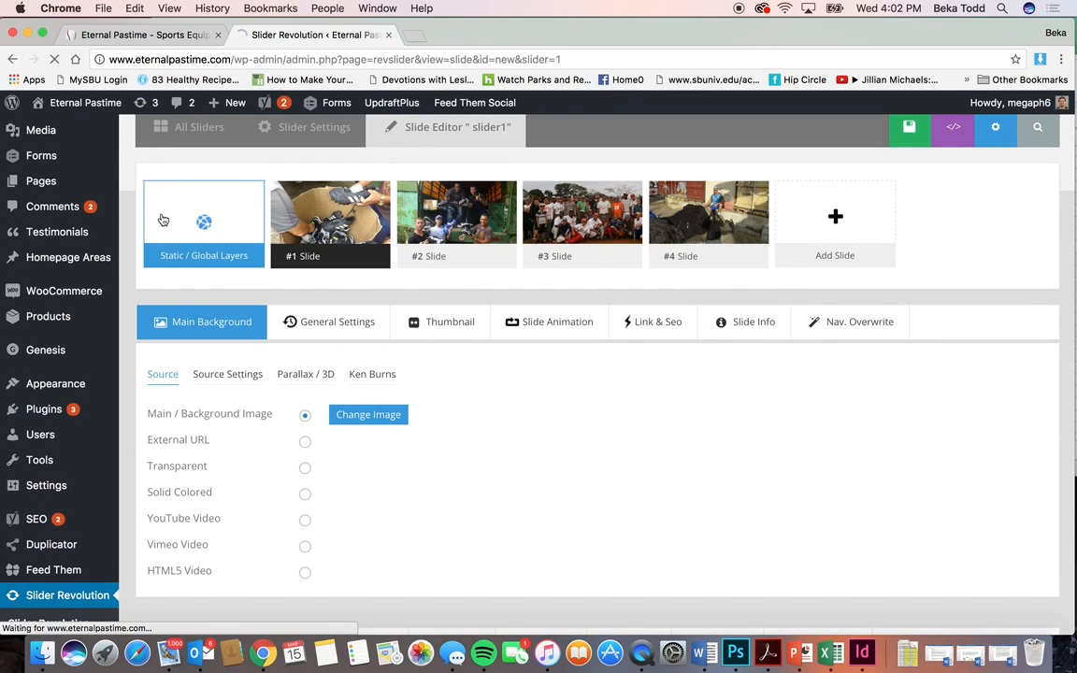
left_click(146, 30)
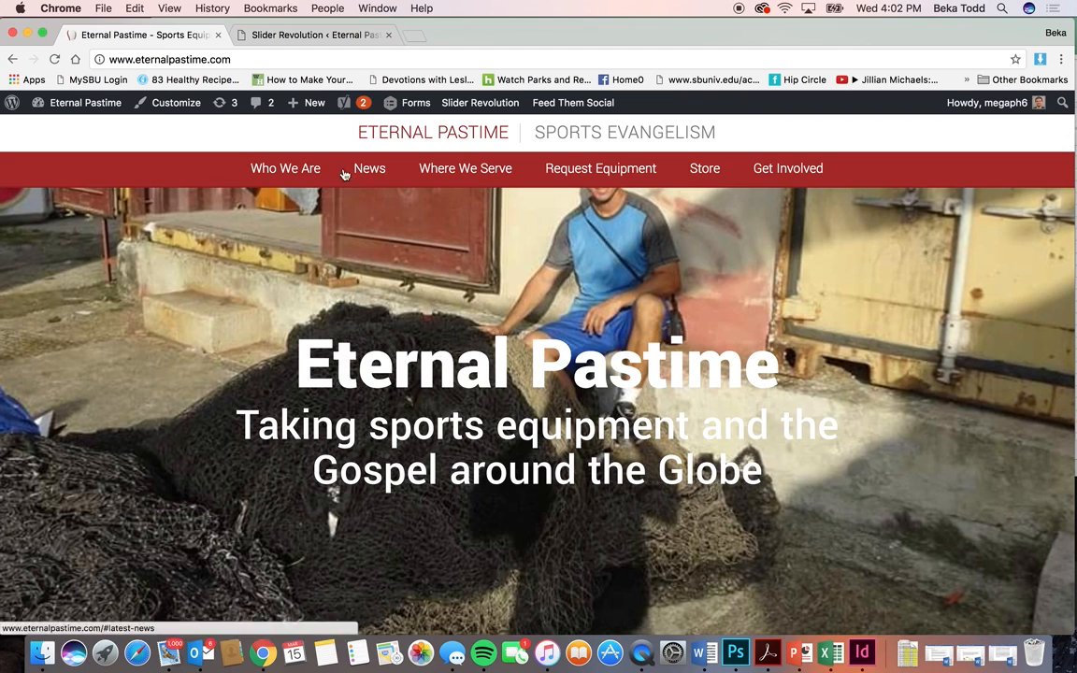
left_click(281, 36)
scroll(384, 283, "down", 5)
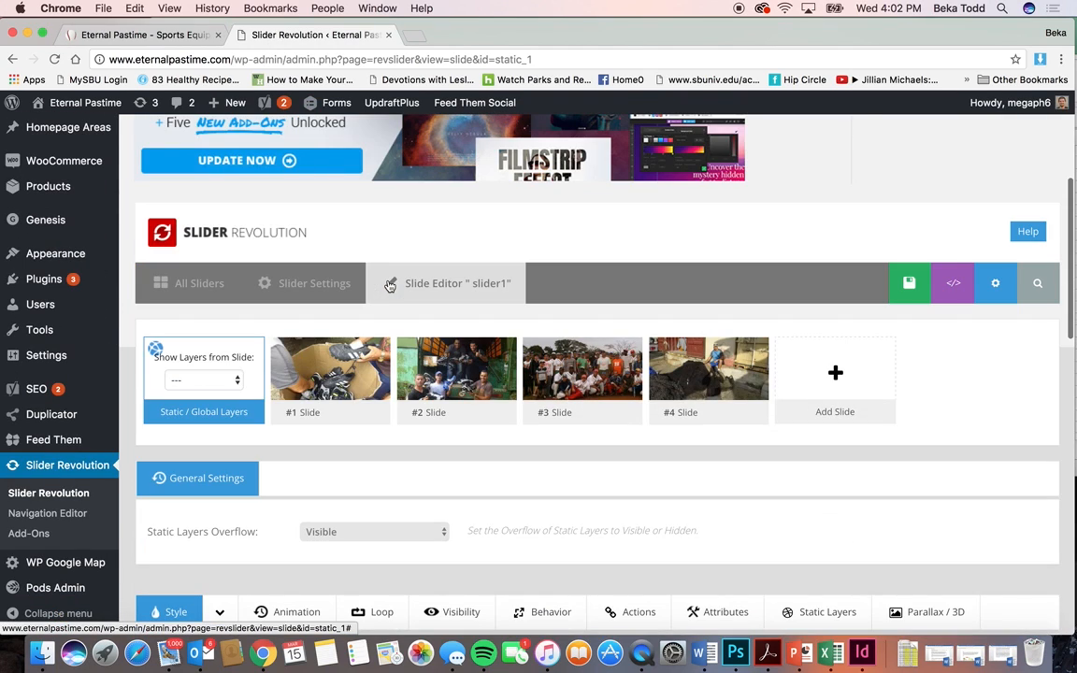
scroll(390, 285, "down", 5)
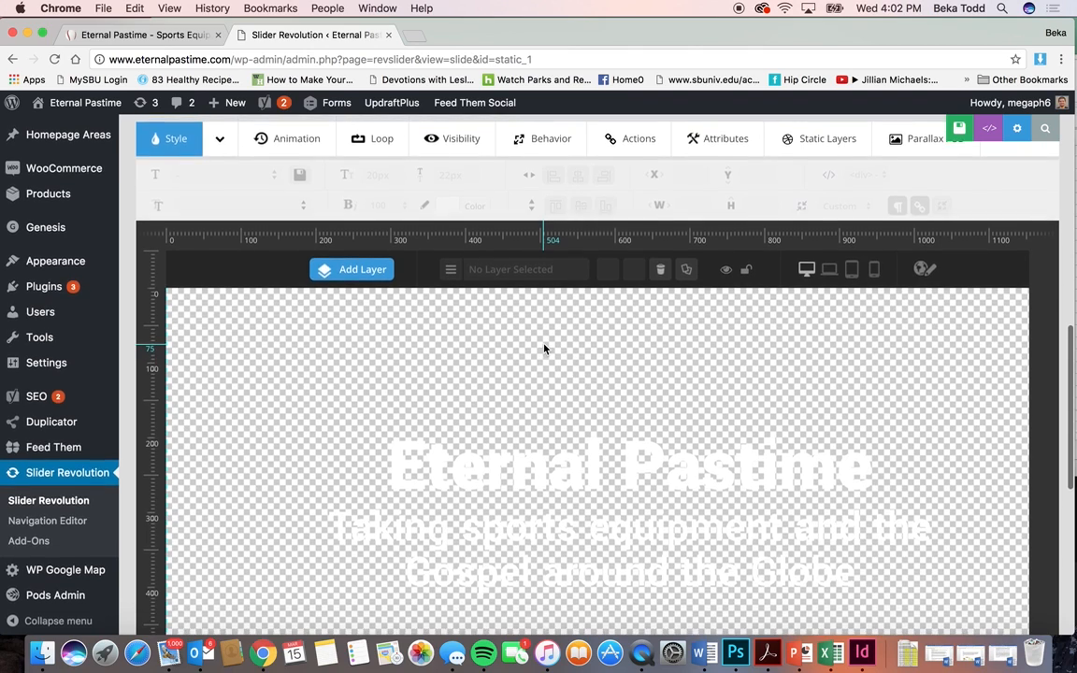
scroll(544, 348, "up", 3)
scroll(545, 348, "down", 6)
Step: Select the Eternal Pastime title and the tagline text layers on the static canvas, and open the layer list
left_click(548, 310)
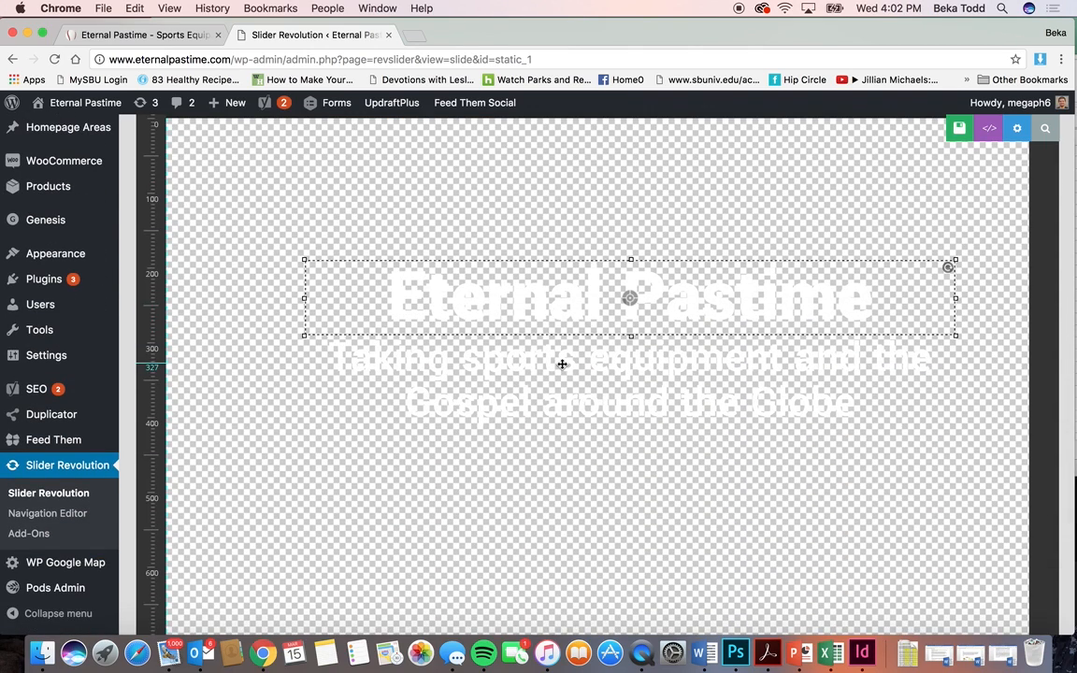
left_click(562, 364)
left_click(563, 309)
scroll(564, 307, "up", 5)
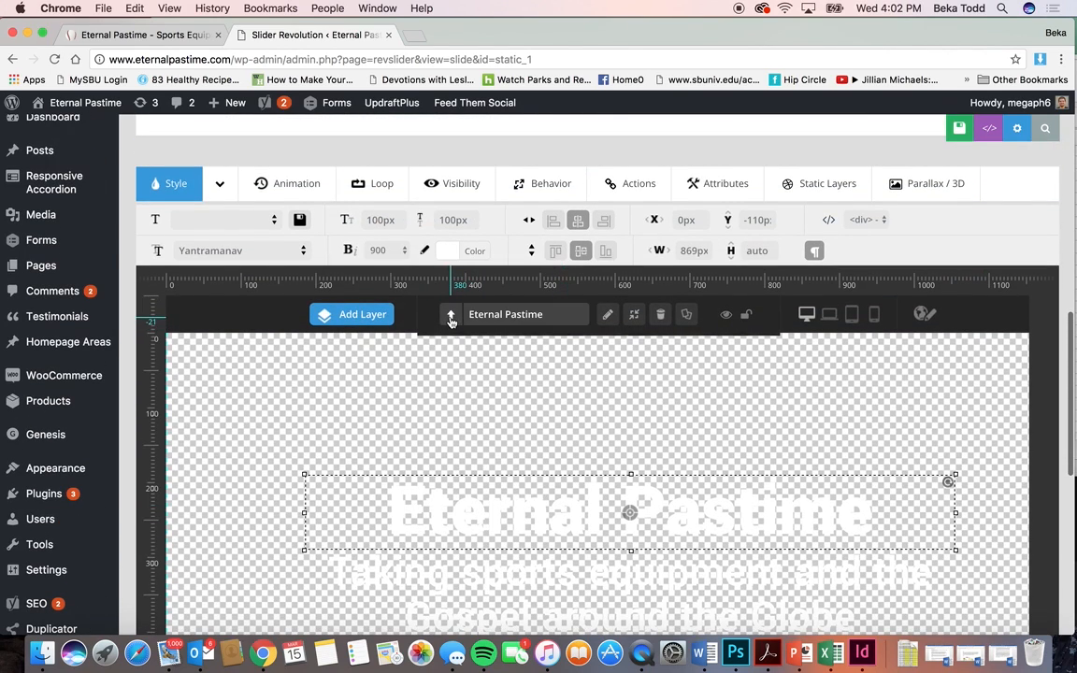
left_click(450, 318)
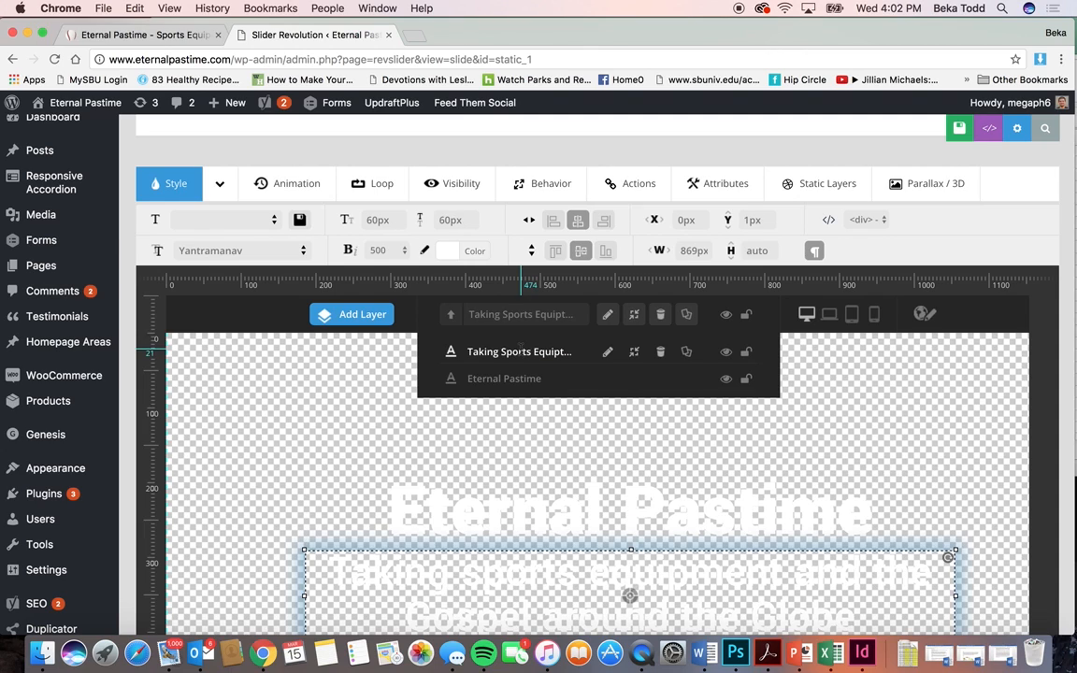
Step: Open the text of the Taking Sports Equipment tagline layer for editing, leave it as is, and deselect the layer
left_click(521, 352)
scroll(529, 370, "down", 2)
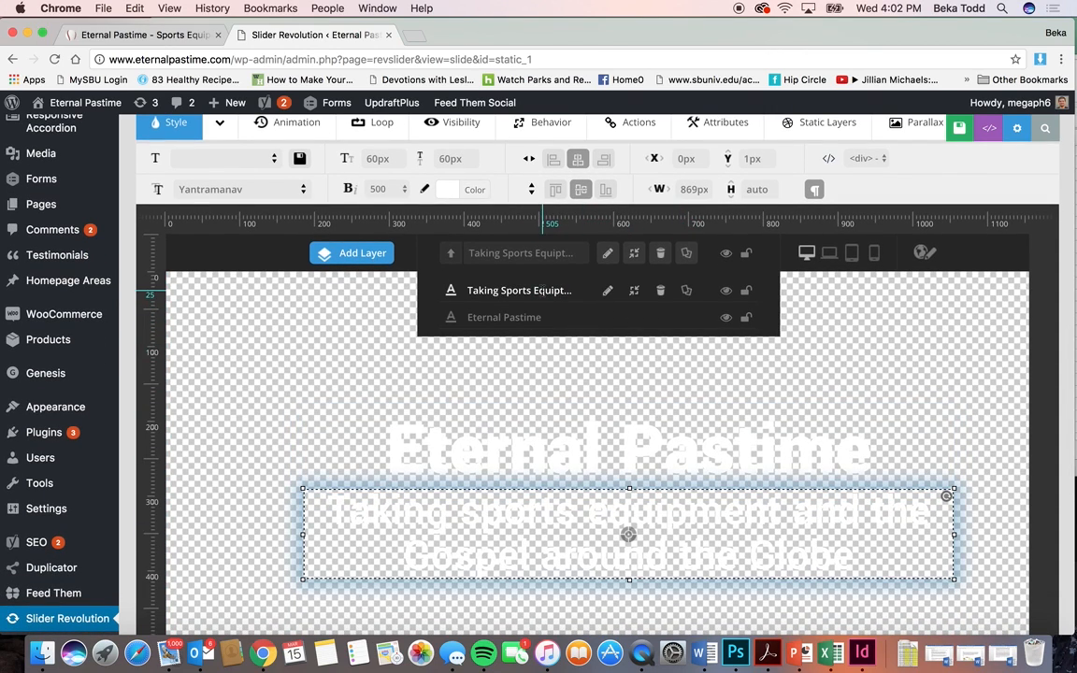
double_click(648, 550)
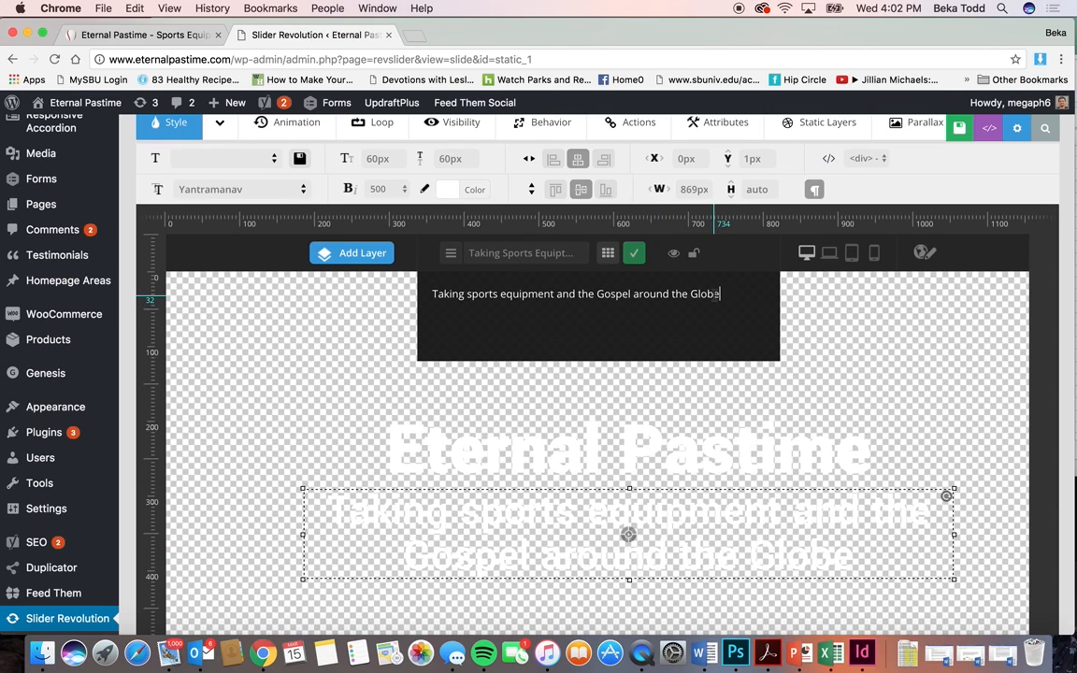
left_click(457, 255)
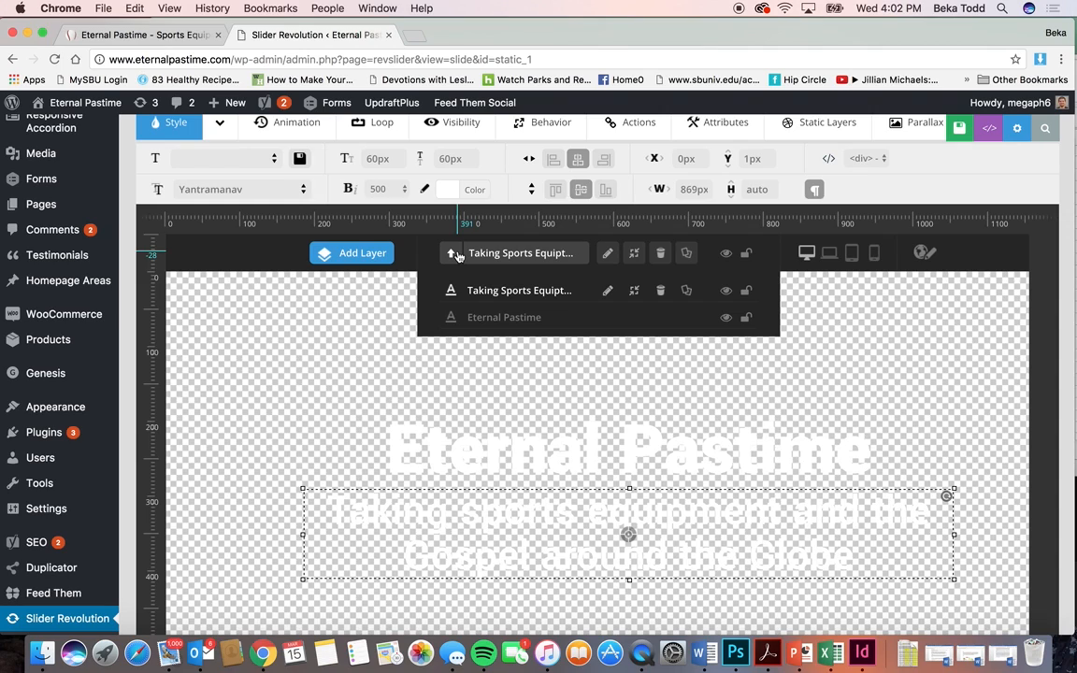
left_click(608, 290)
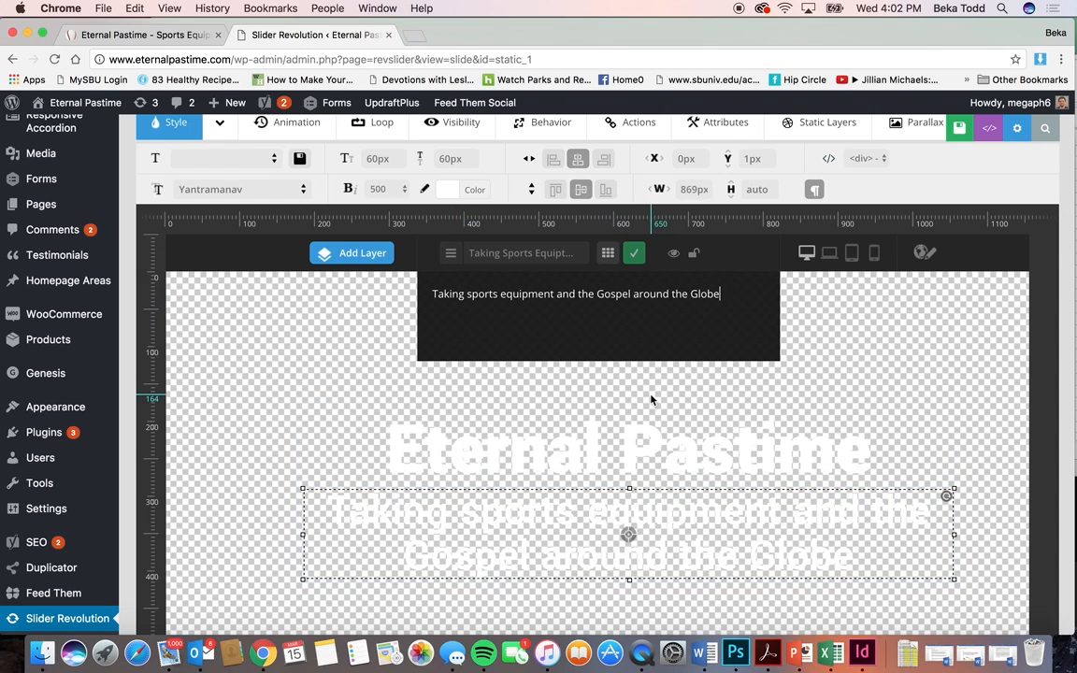
left_click(812, 368)
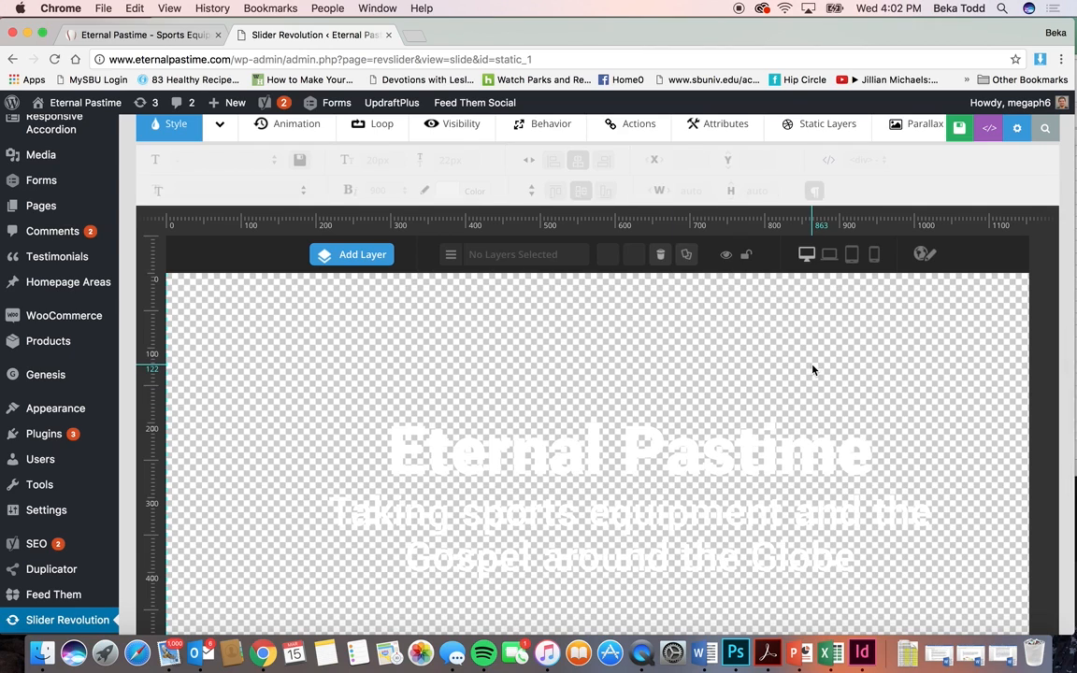
Step: Add a new blank slide to slider1 and look over its background options and empty canvas
scroll(812, 370, "up", 10)
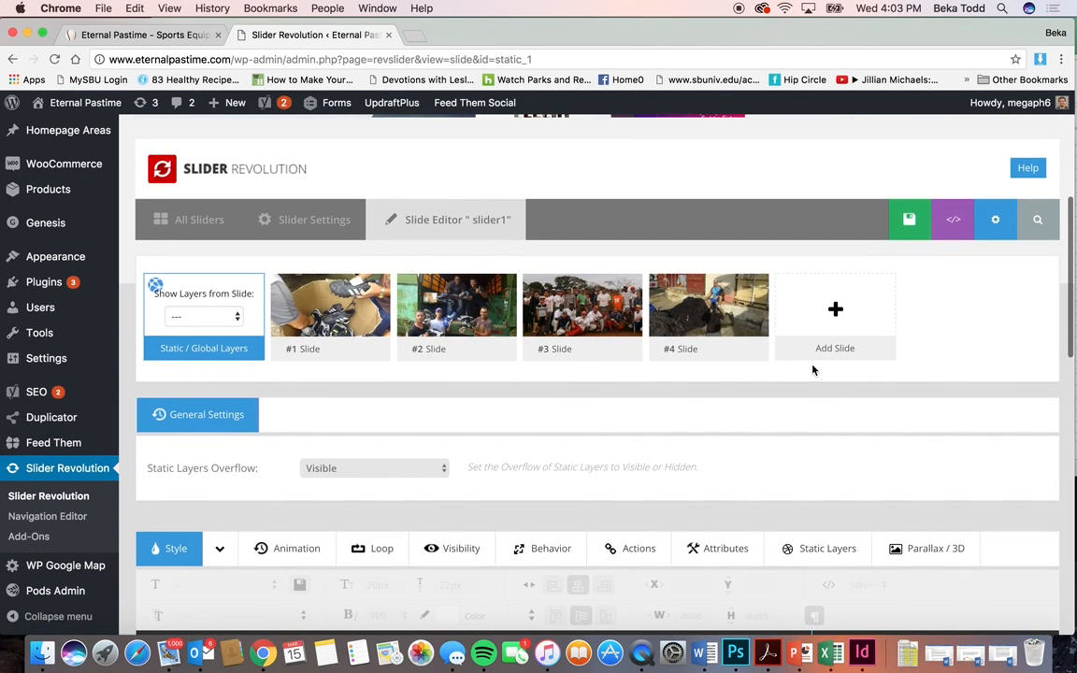
scroll(812, 370, "down", 2)
mouse_move(403, 258)
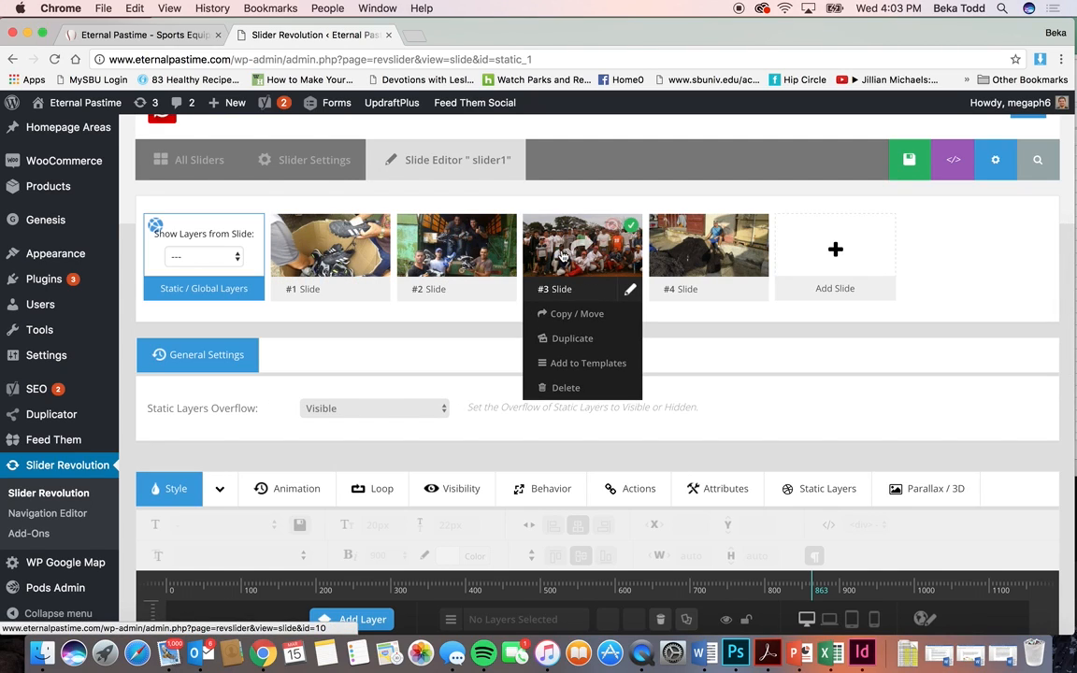
mouse_move(848, 227)
left_click(835, 288)
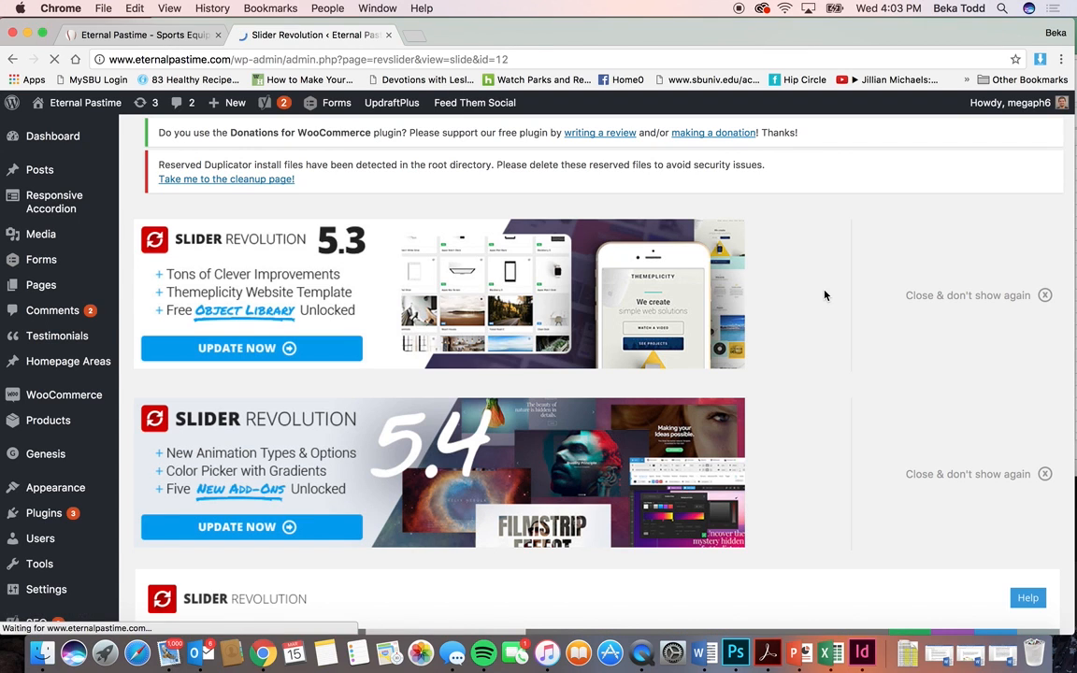
scroll(760, 257, "down", 5)
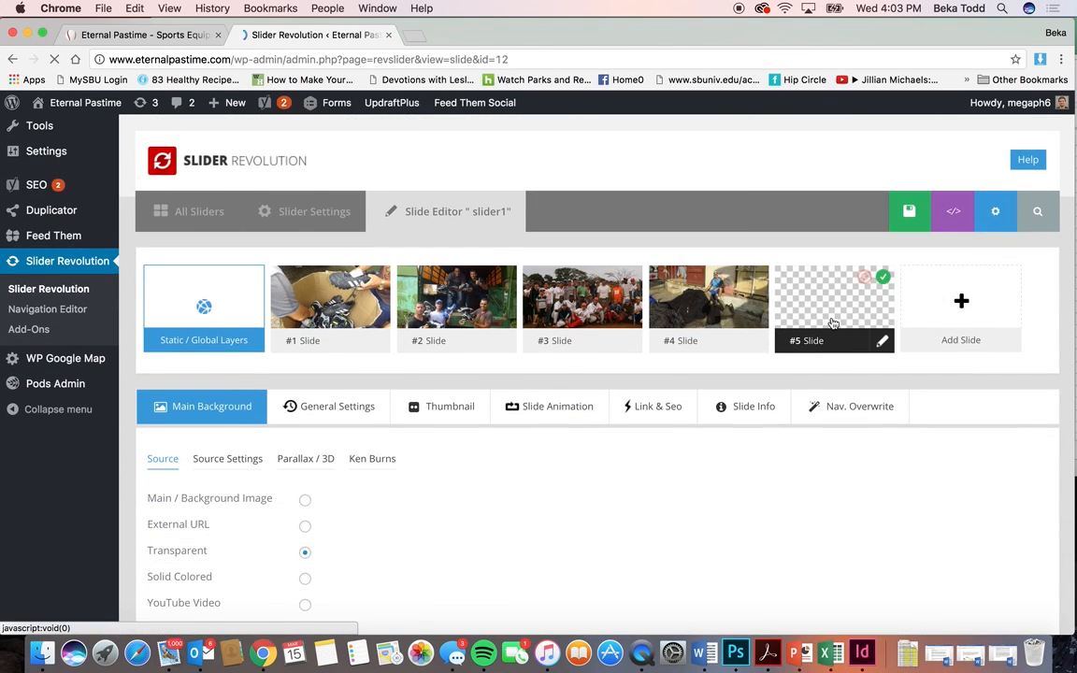
scroll(681, 380, "down", 10)
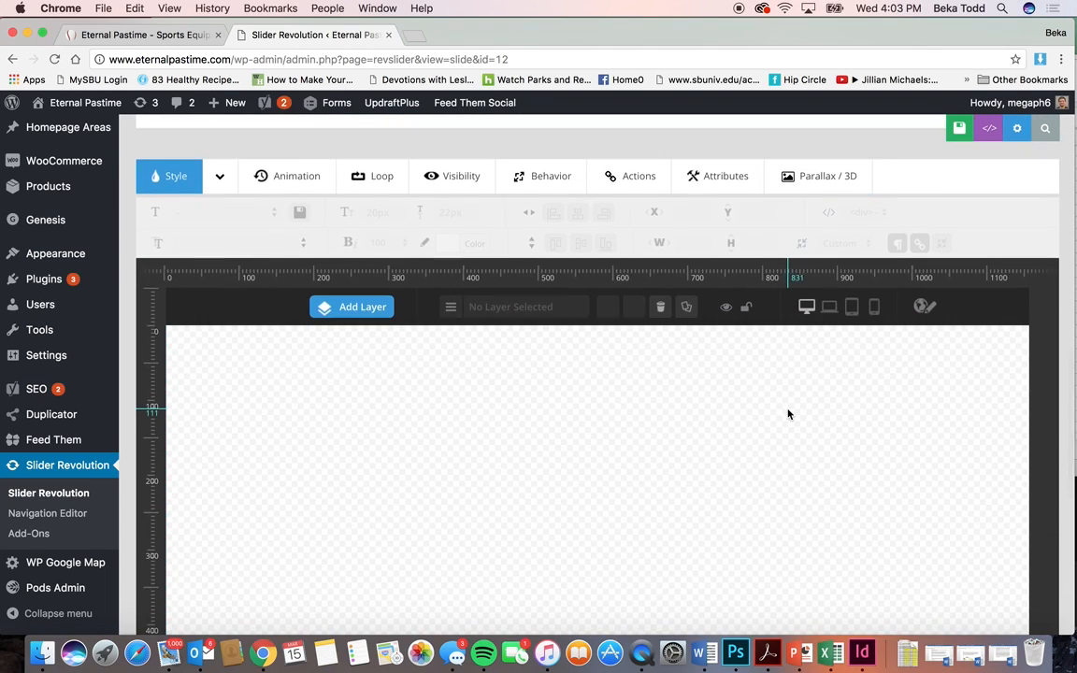
Step: Try a Solid Colored main background on slide #5, applying red and picking blue as another fill
scroll(788, 412, "up", 4)
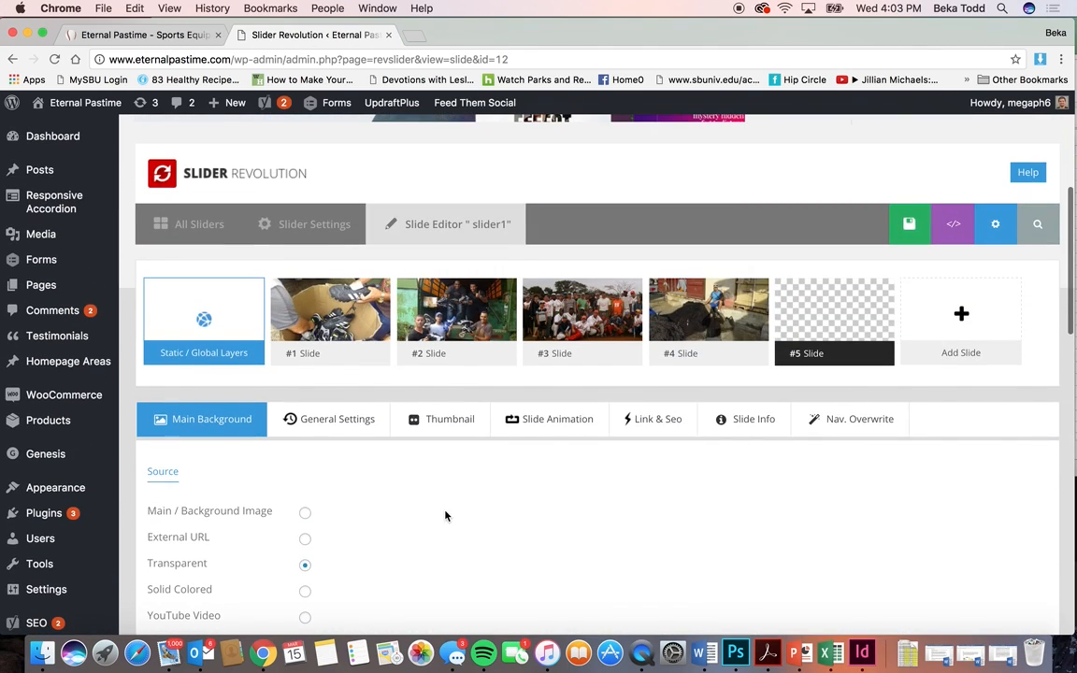
scroll(445, 514, "down", 2)
left_click(306, 508)
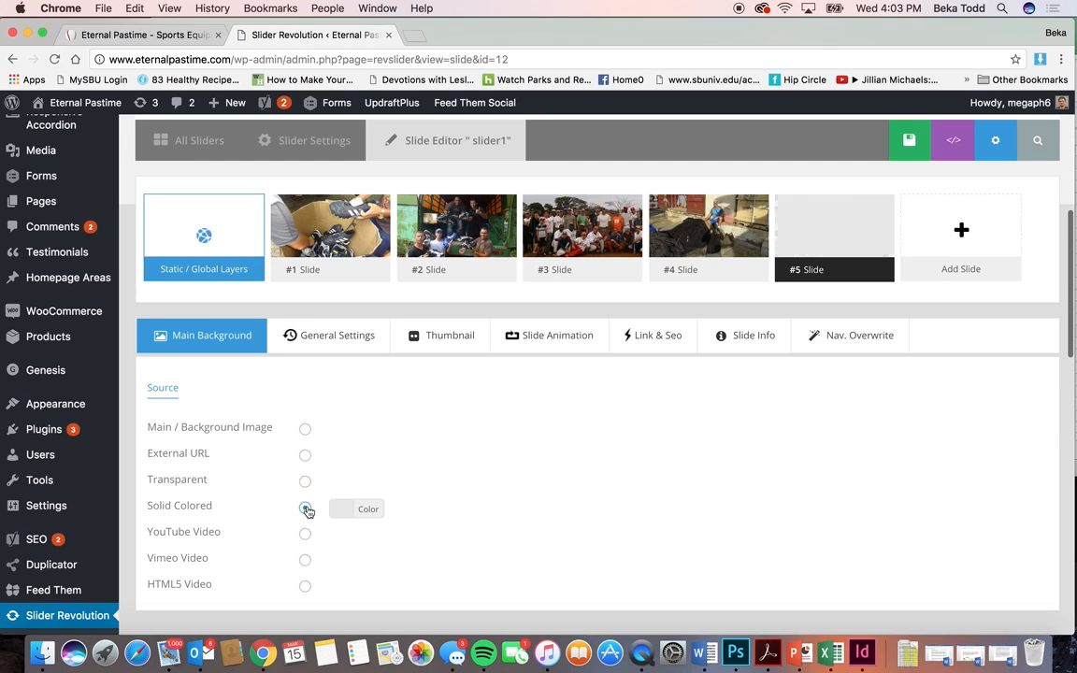
left_click(369, 510)
left_click(454, 555)
scroll(457, 560, "down", 10)
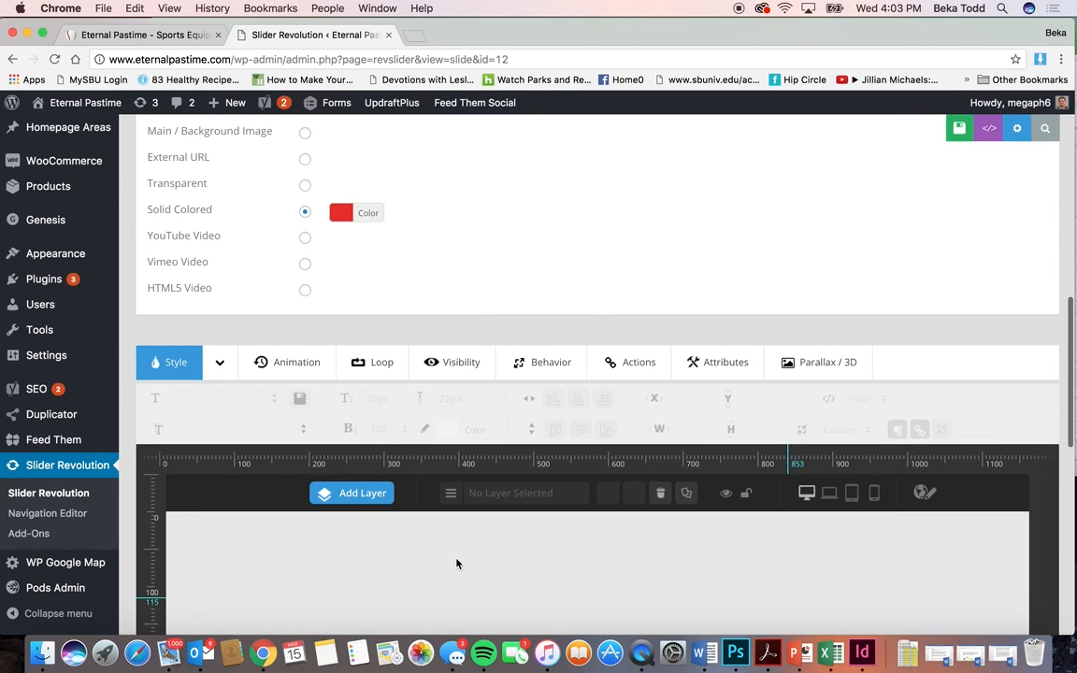
scroll(451, 444, "up", 10)
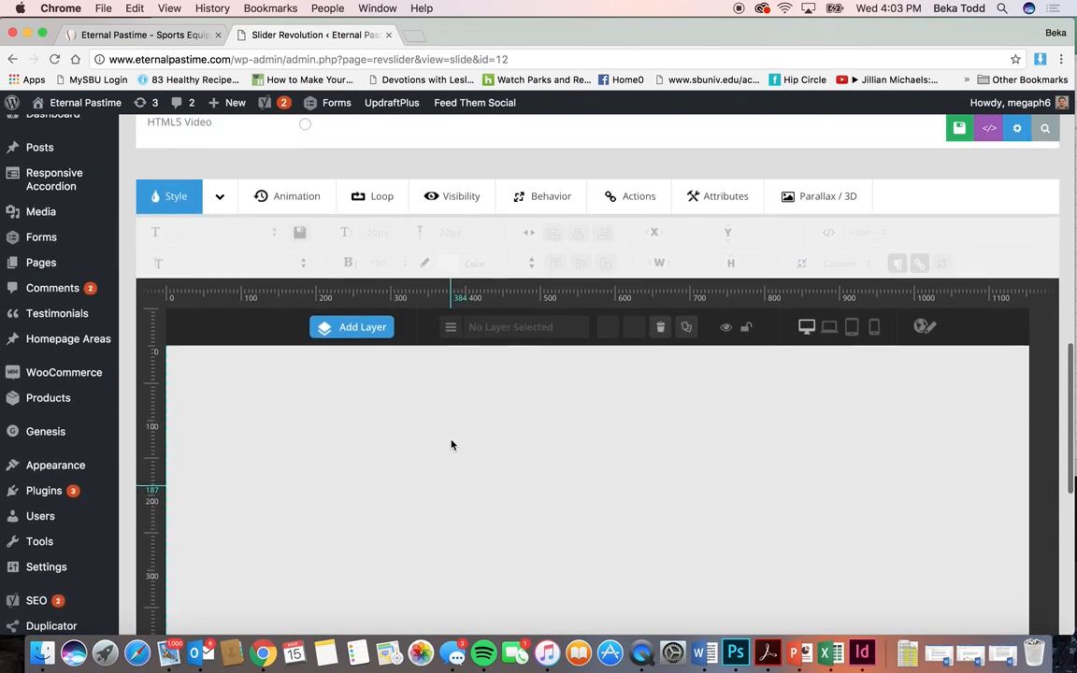
left_click(359, 260)
left_click(384, 308)
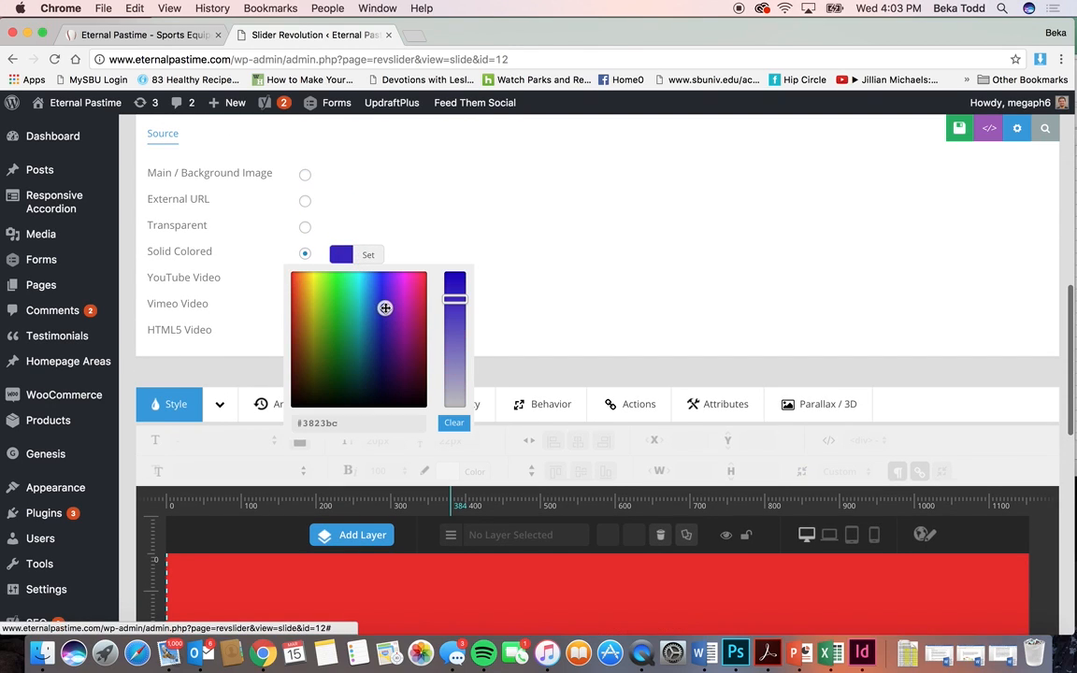
mouse_move(384, 308)
left_mouse_down()
mouse_move(348, 315)
mouse_move(350, 343)
mouse_move(382, 322)
left_mouse_up()
Step: Set slide #5's main background to the media library photo of the man sitting beside the black netting
left_click(308, 181)
left_click(305, 174)
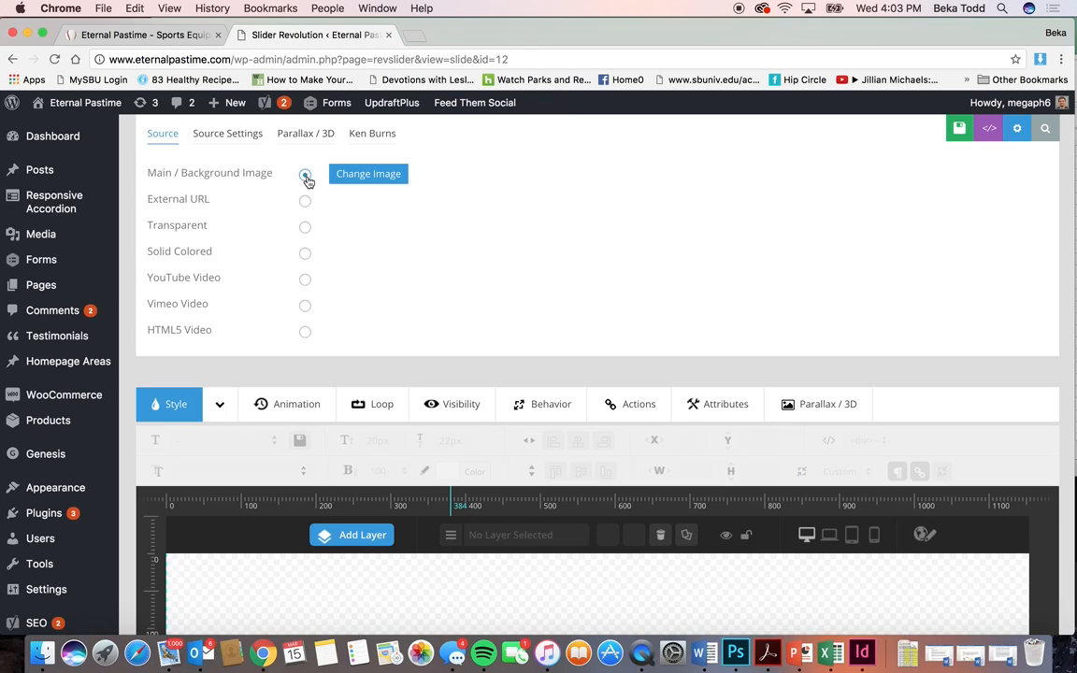
left_click(345, 176)
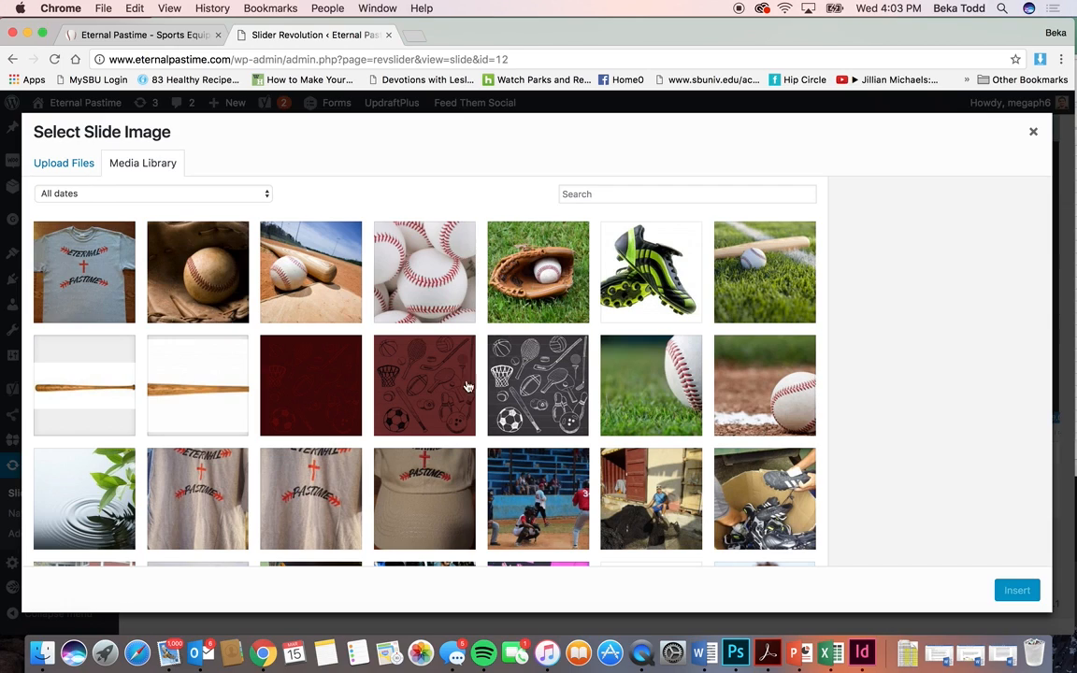
left_click(457, 308)
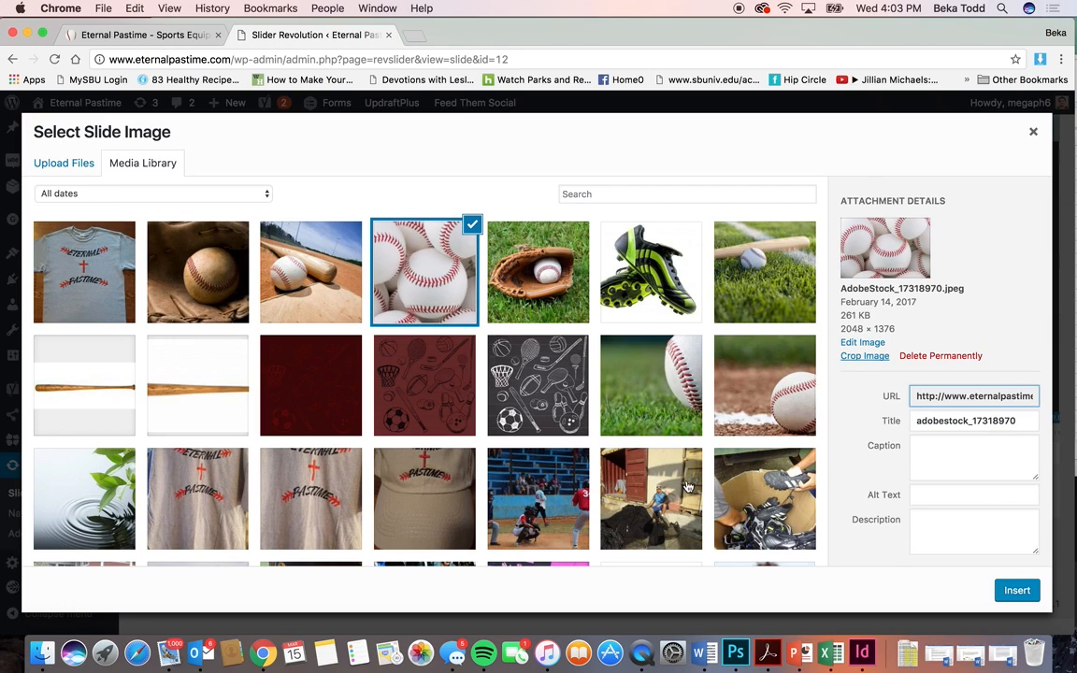
left_click(687, 486)
left_click(1016, 591)
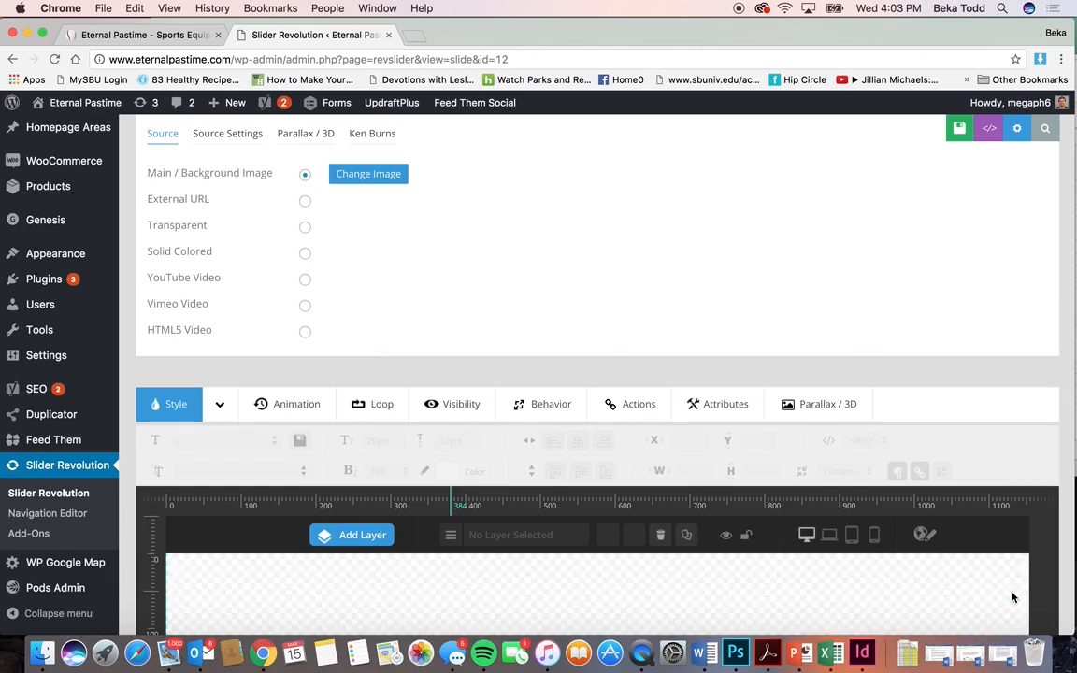
scroll(776, 585, "down", 5)
scroll(776, 586, "down", 3)
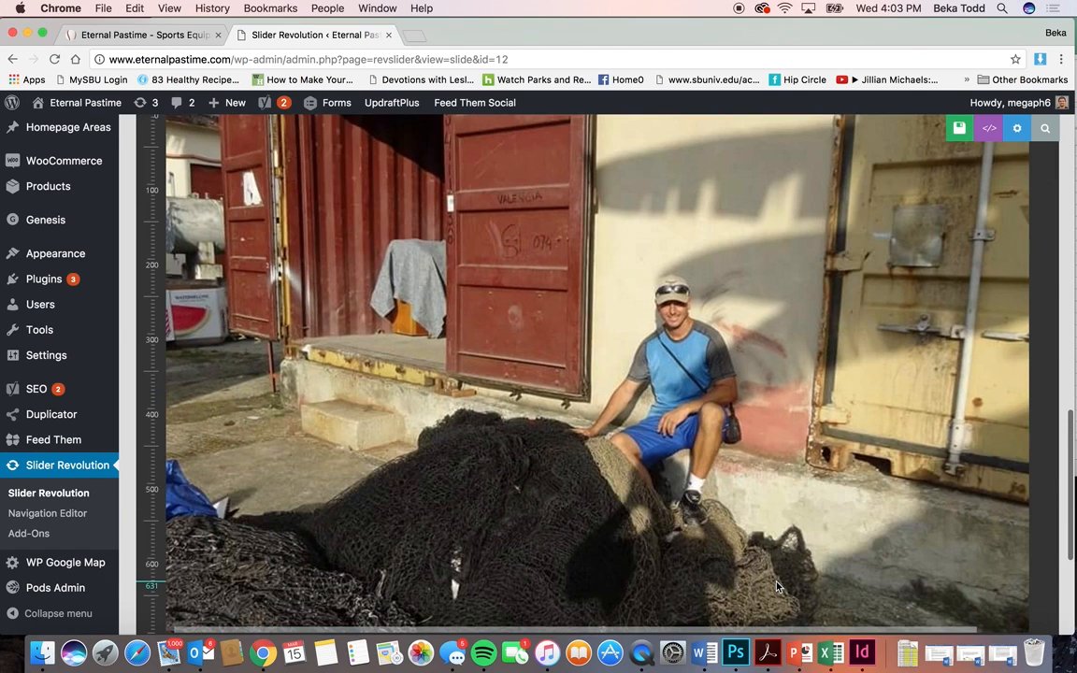
scroll(776, 586, "up", 10)
scroll(776, 586, "up", 3)
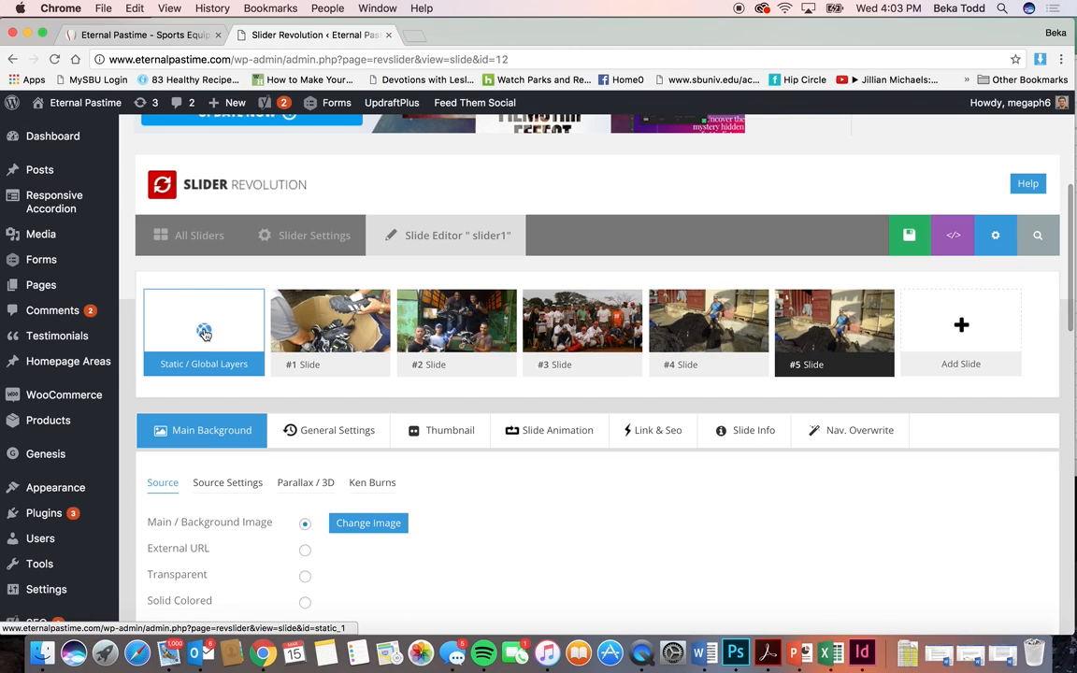
Step: Open slide #5's Ken Burns options and check the zoom effect on the live home page banner
mouse_move(825, 339)
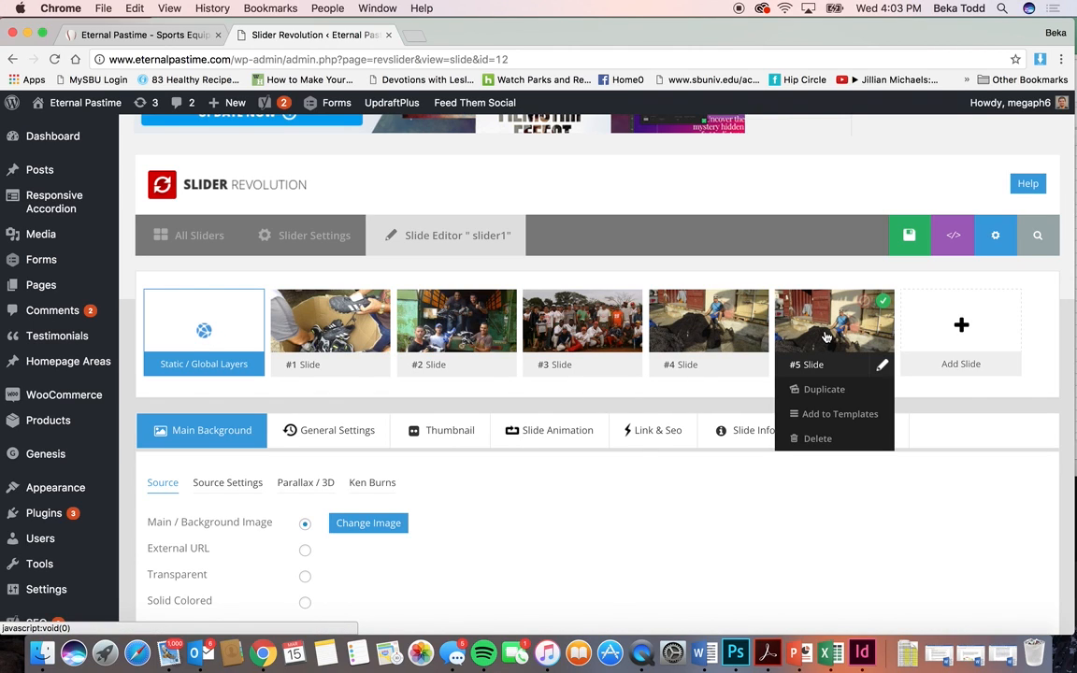
scroll(696, 463, "down", 3)
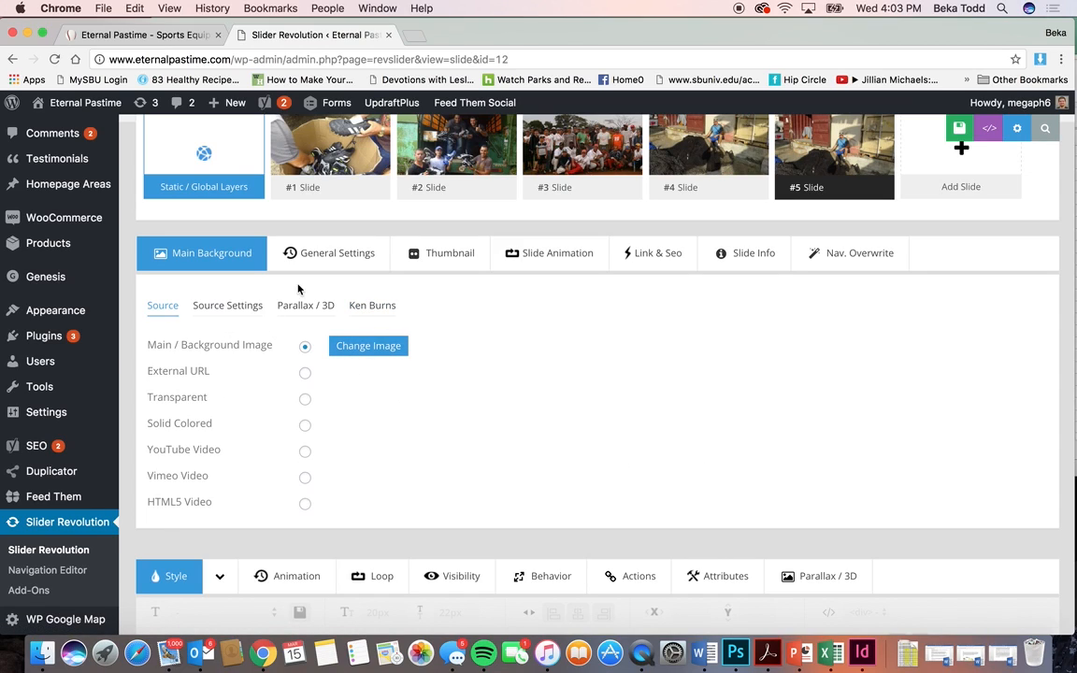
left_click(364, 312)
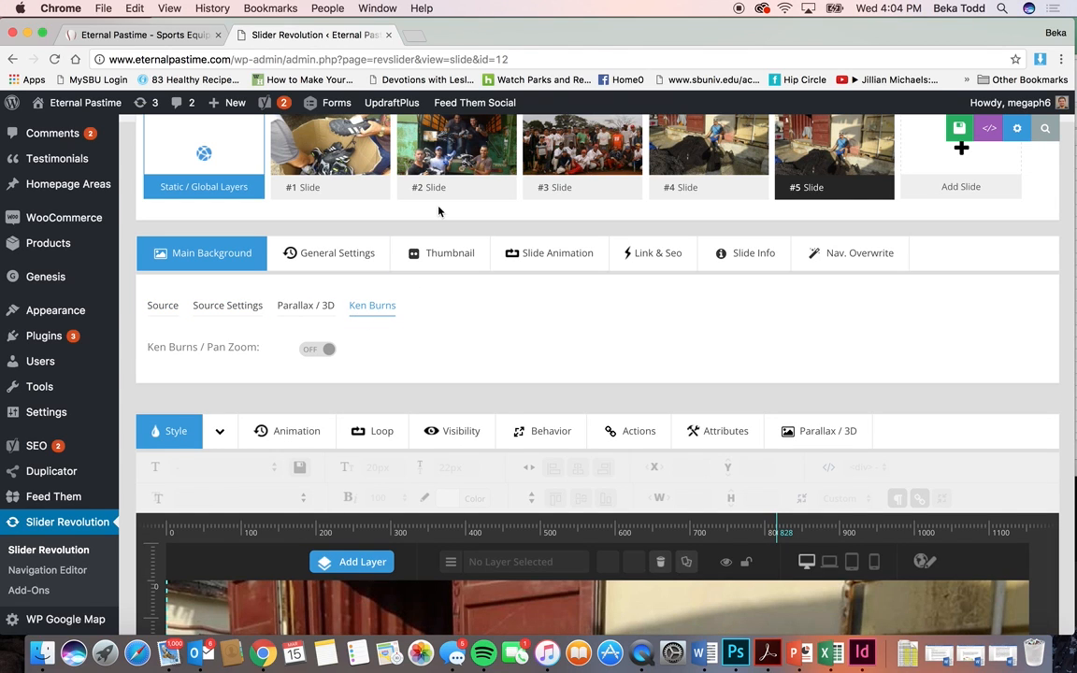
left_click(113, 35)
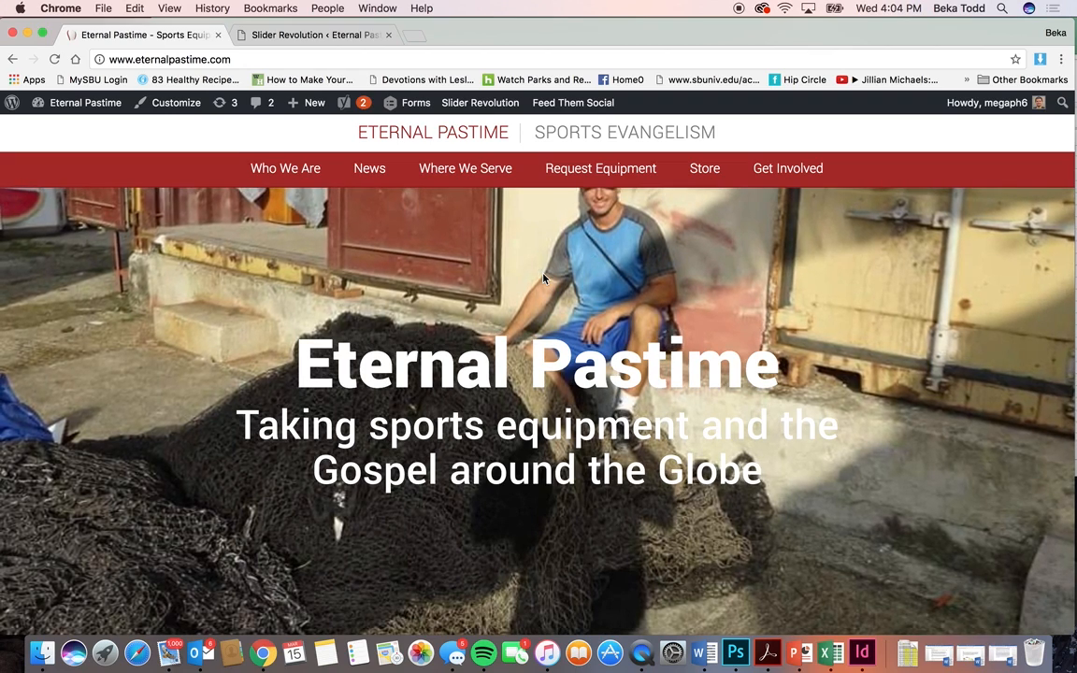
left_click(312, 36)
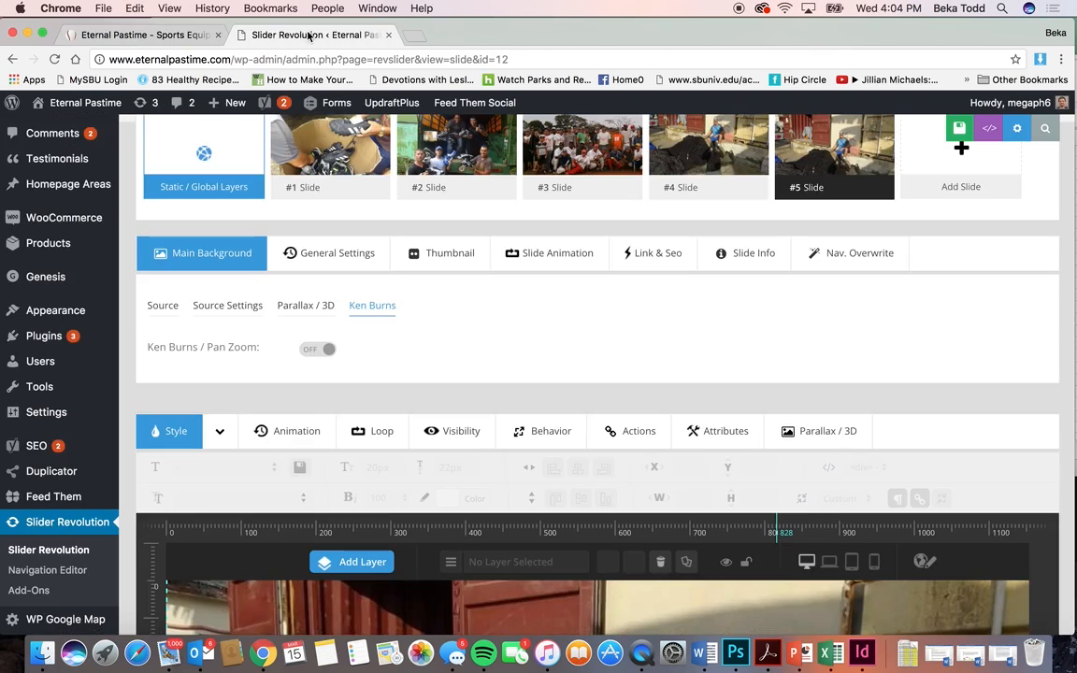
Step: Turn on Ken Burns / Pan Zoom for slide #5, set its ending scale to 110%, and save the slide
left_click(327, 350)
left_click(443, 387)
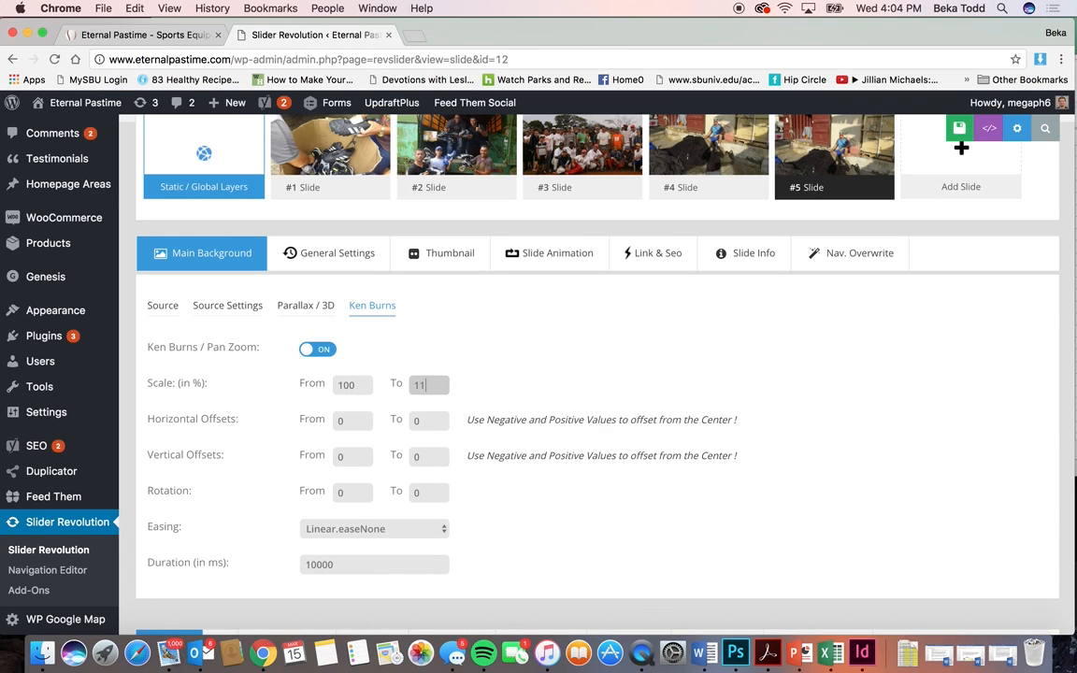
scroll(528, 408, "down", 1)
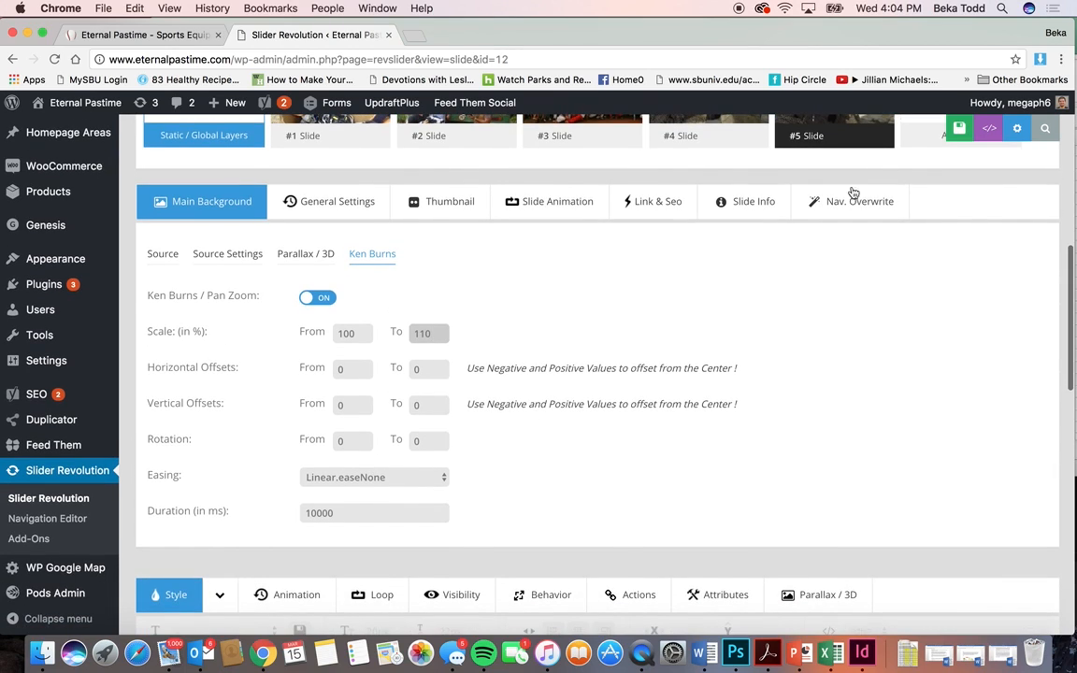
left_click(928, 130)
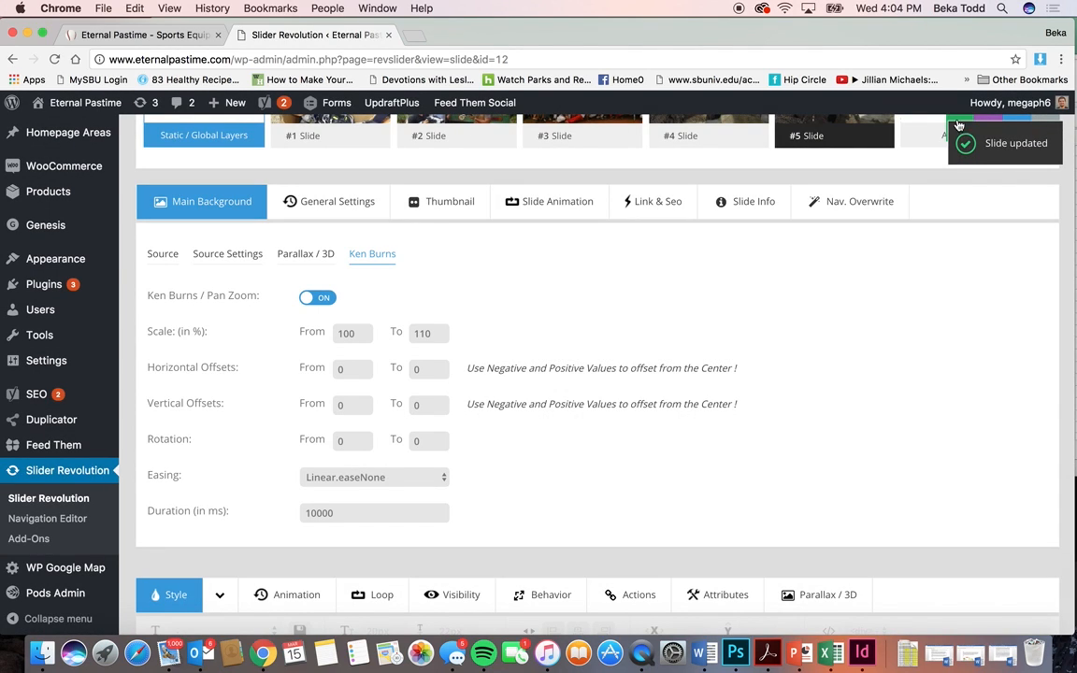
Step: Open the slider's static / global layers, show the layers from Slide (ID: 12) behind them, and select the Eternal Pastime title layer
scroll(880, 422, "down", 10)
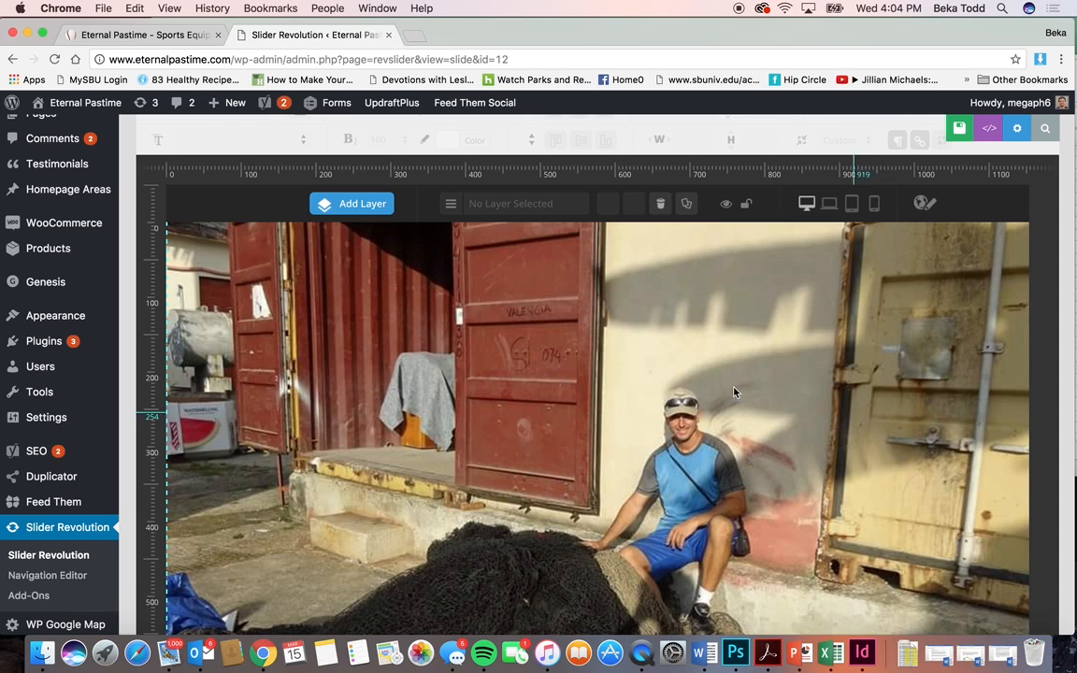
scroll(593, 311, "up", 5)
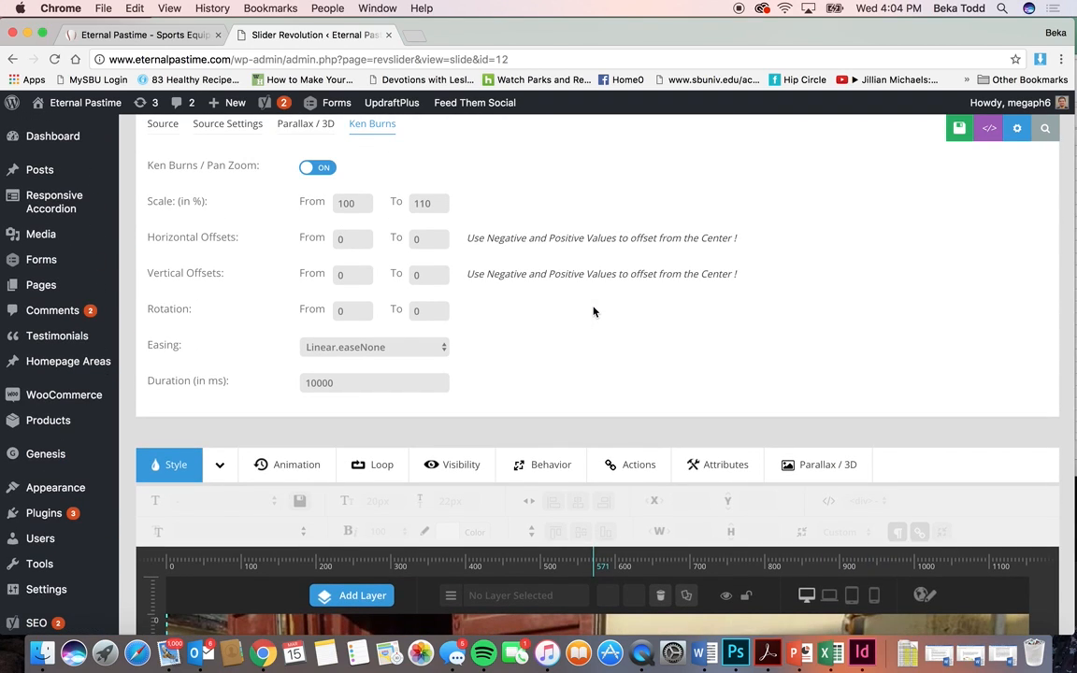
scroll(593, 311, "up", 5)
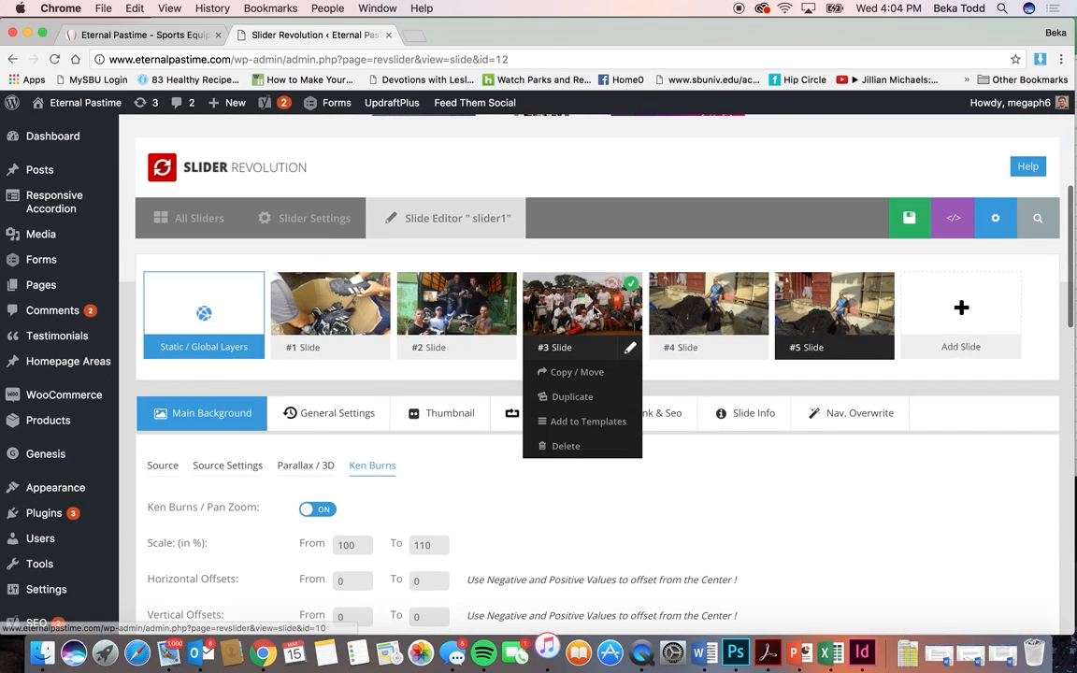
left_click(236, 316)
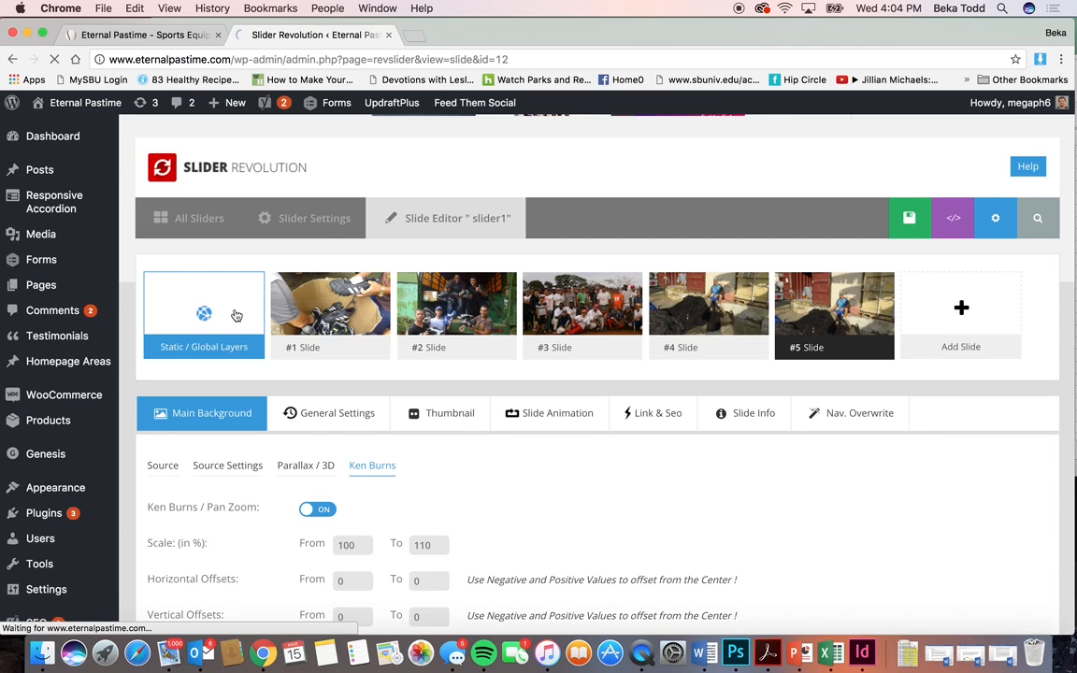
scroll(244, 324, "down", 3)
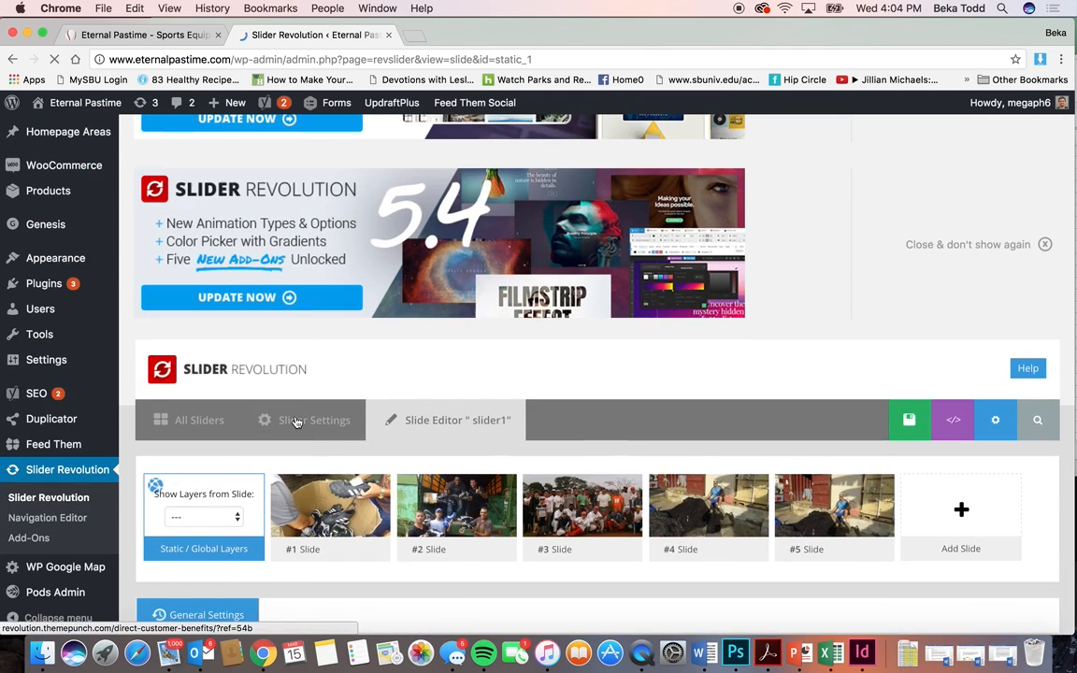
left_click(237, 519)
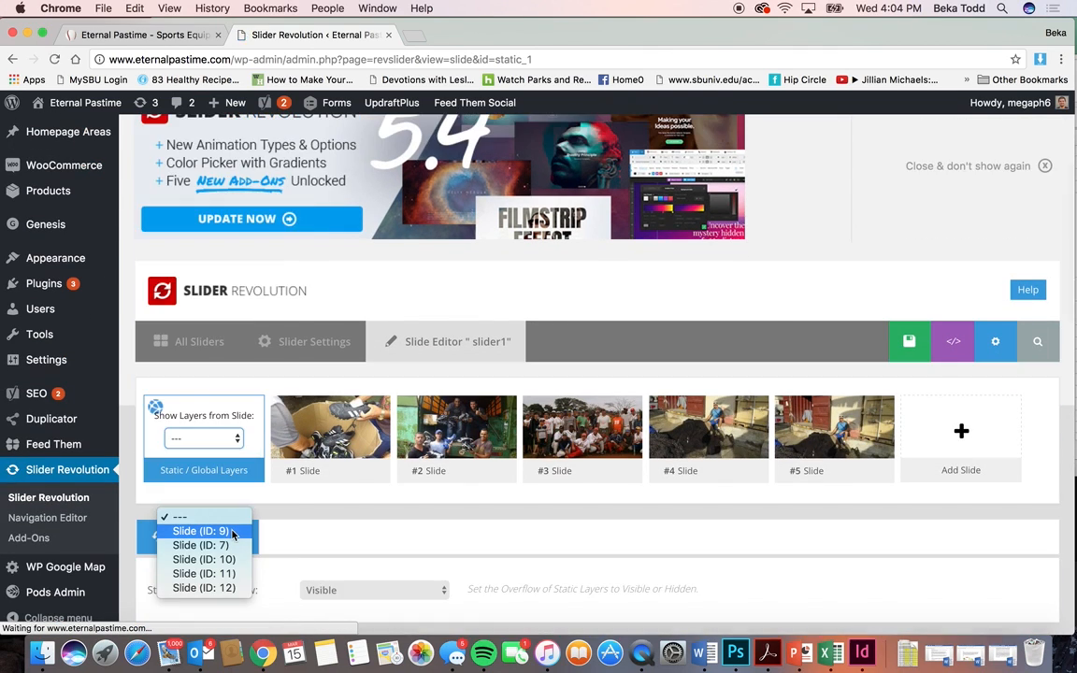
left_click(241, 588)
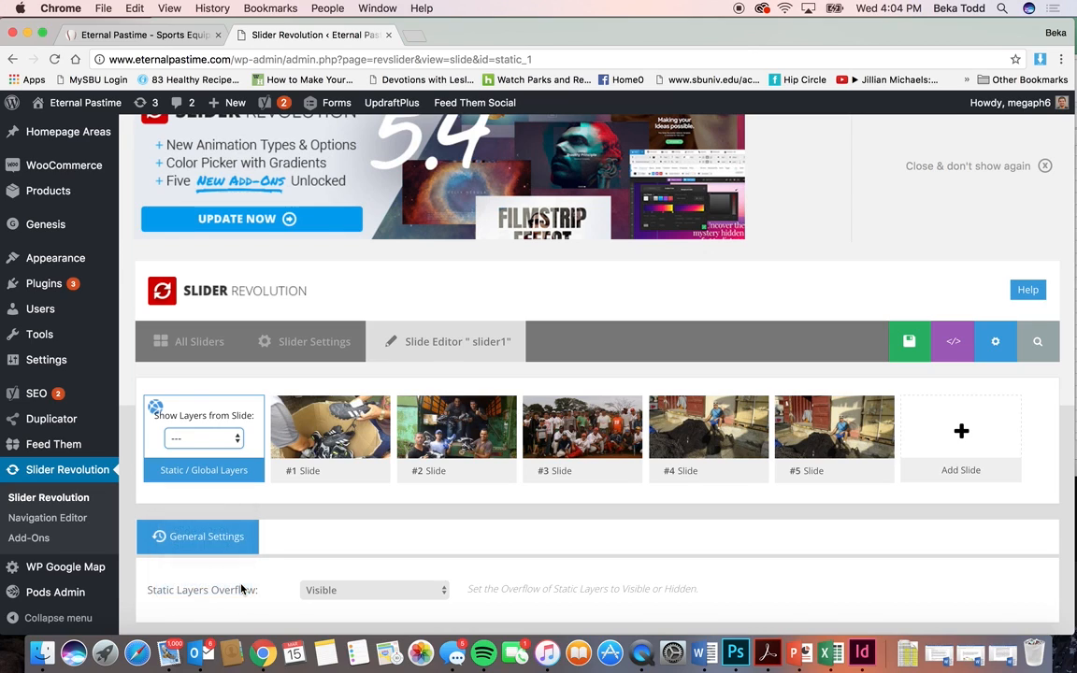
left_click(240, 440)
left_click(331, 521)
scroll(331, 522, "down", 5)
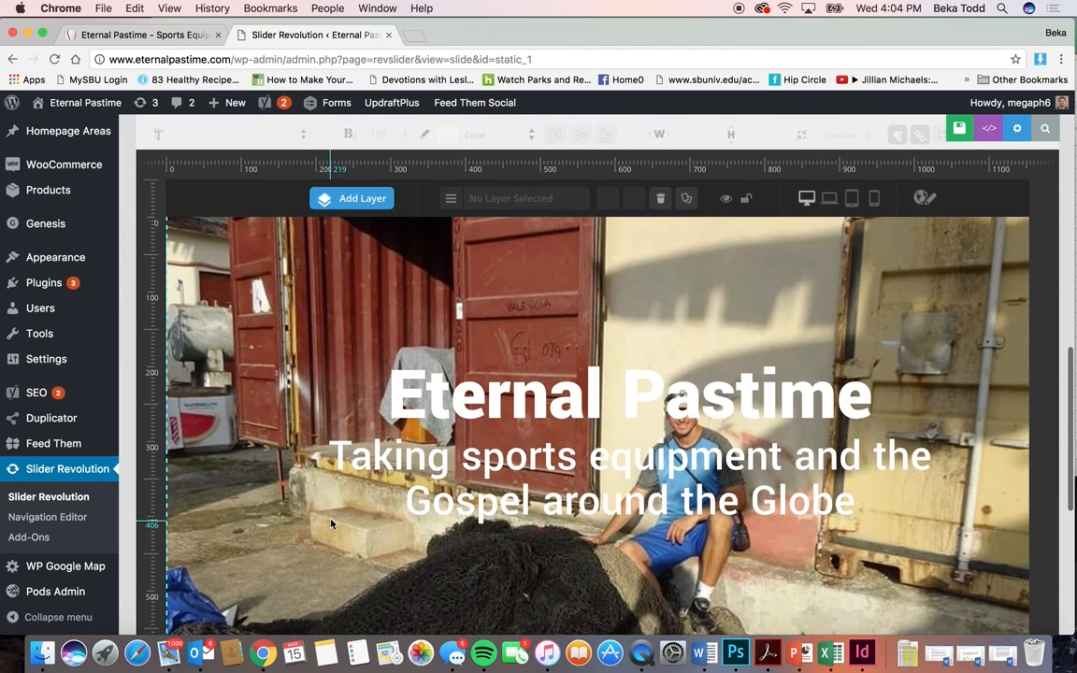
left_click(434, 403)
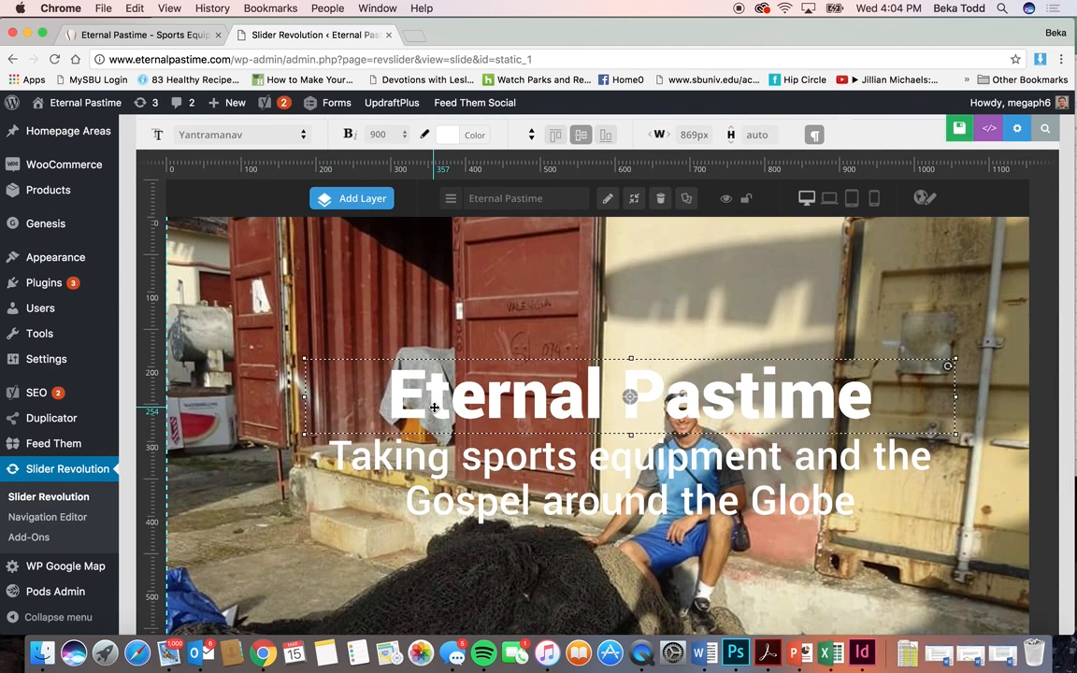
Step: Return to slide #5 for editing and open the layer list above its canvas
scroll(434, 408, "up", 5)
left_click(807, 234)
scroll(807, 236, "down", 7)
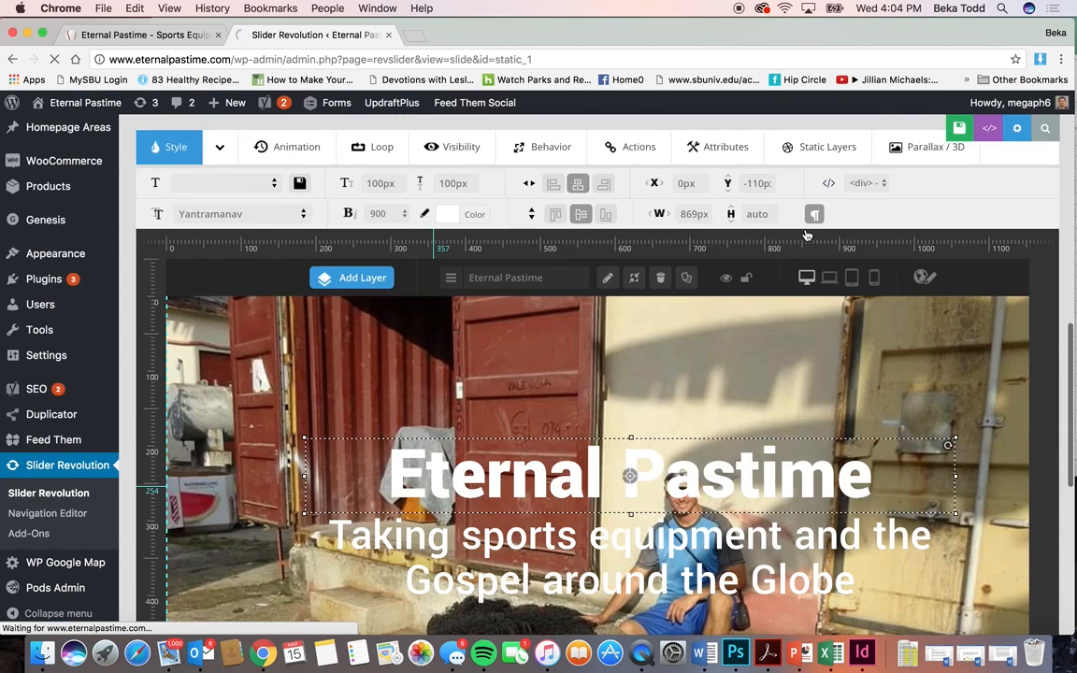
scroll(774, 299, "down", 4)
scroll(772, 299, "down", 10)
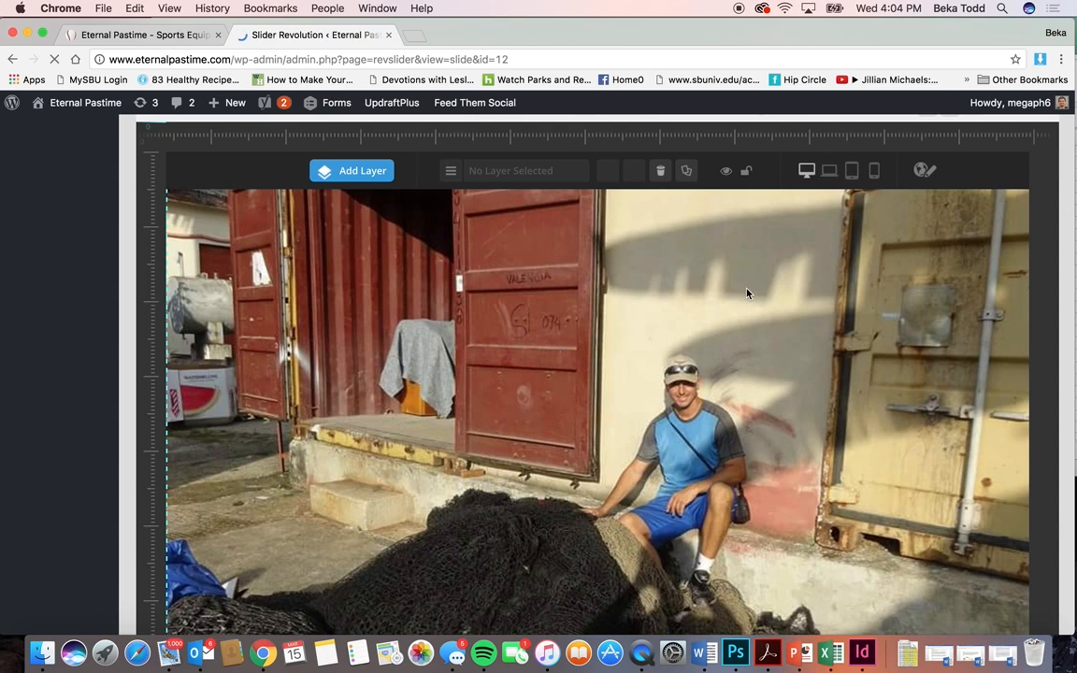
left_click(452, 175)
left_click(451, 174)
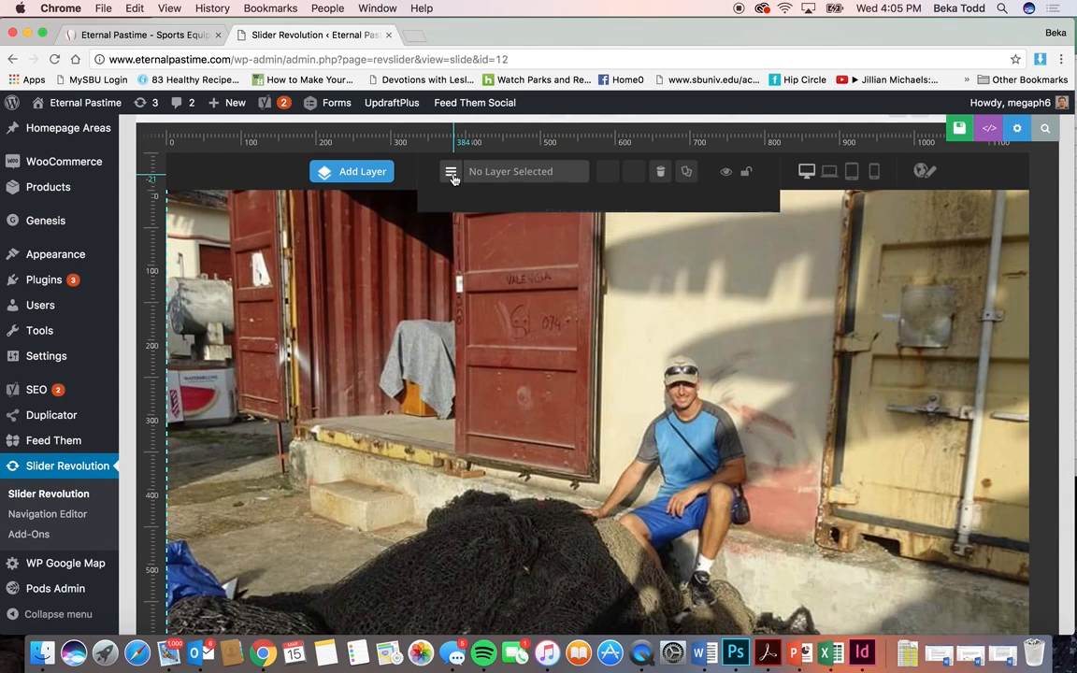
Step: Add a text layer to slide #5 reading "Our Friend" followed by the man's first name
left_click(352, 172)
left_click(384, 211)
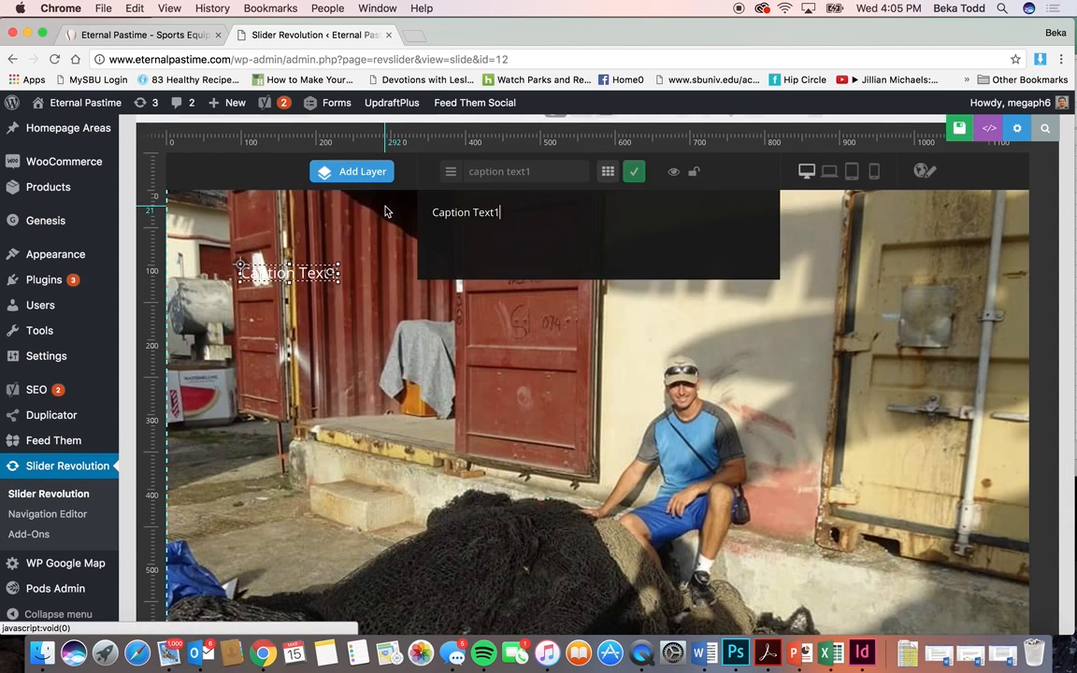
triple_click(419, 215)
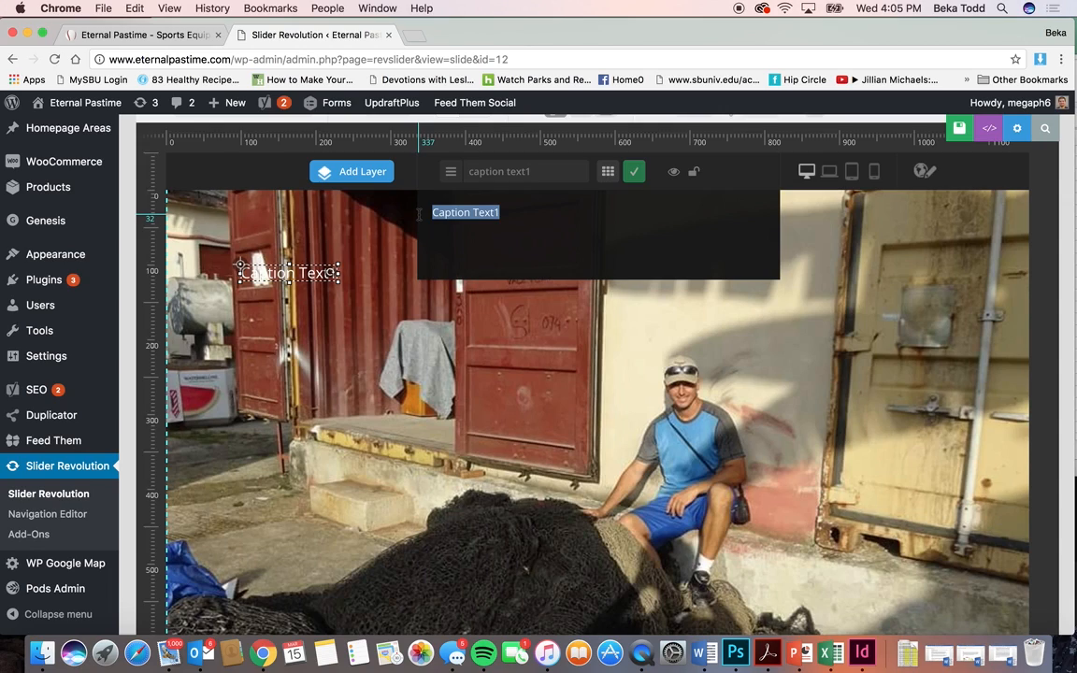
type("Our ")
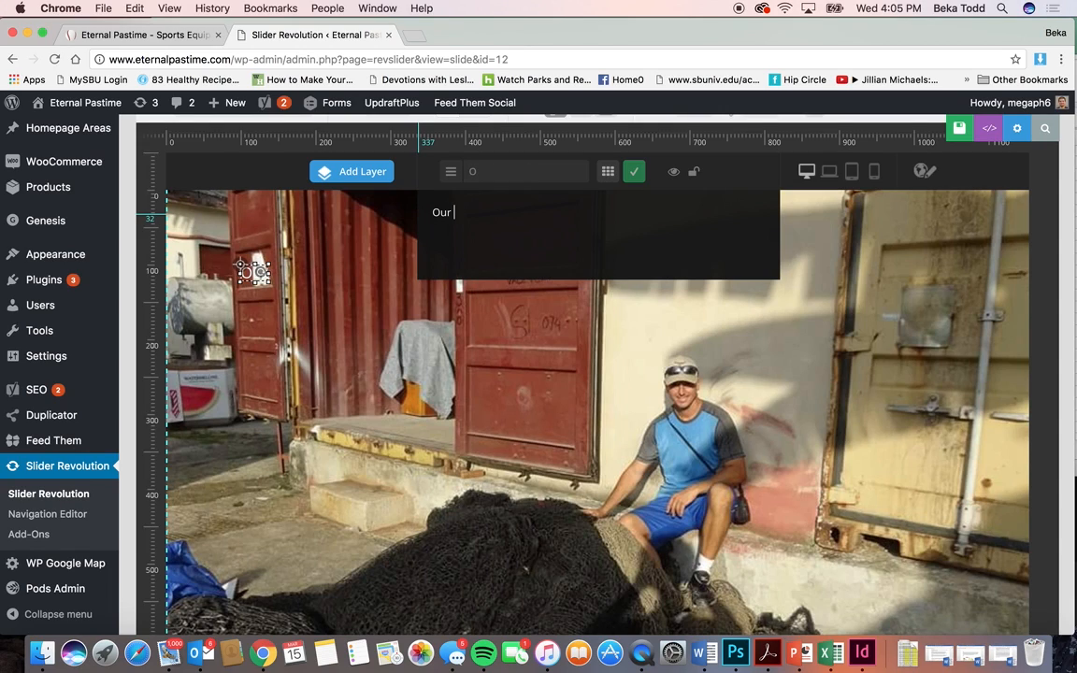
type("Friend Jim")
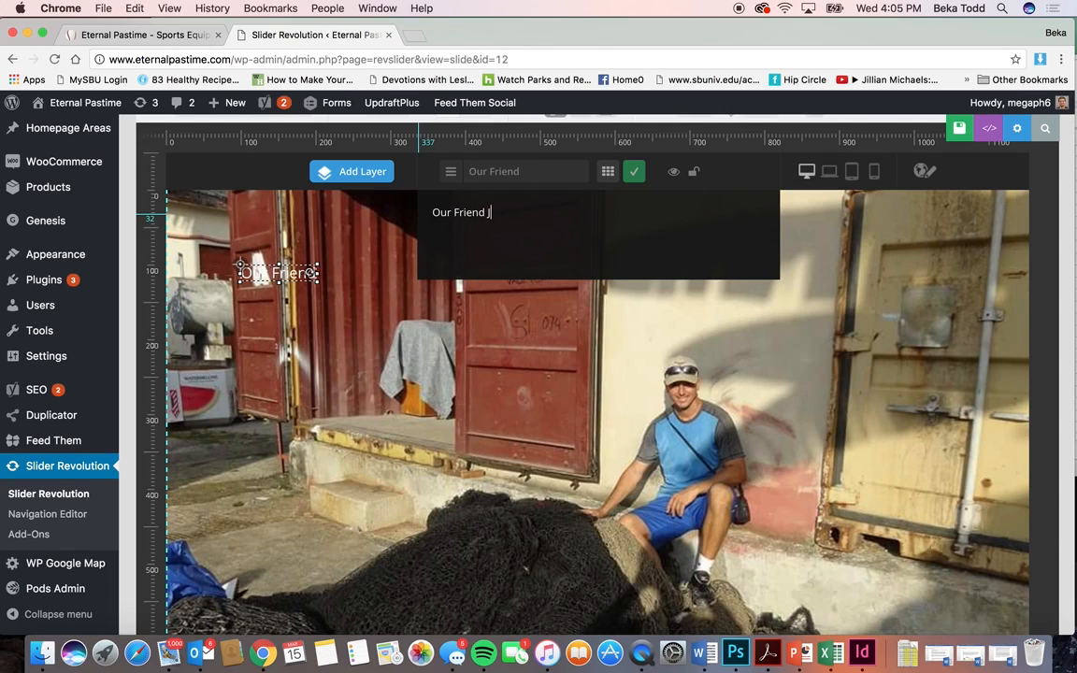
left_click(643, 176)
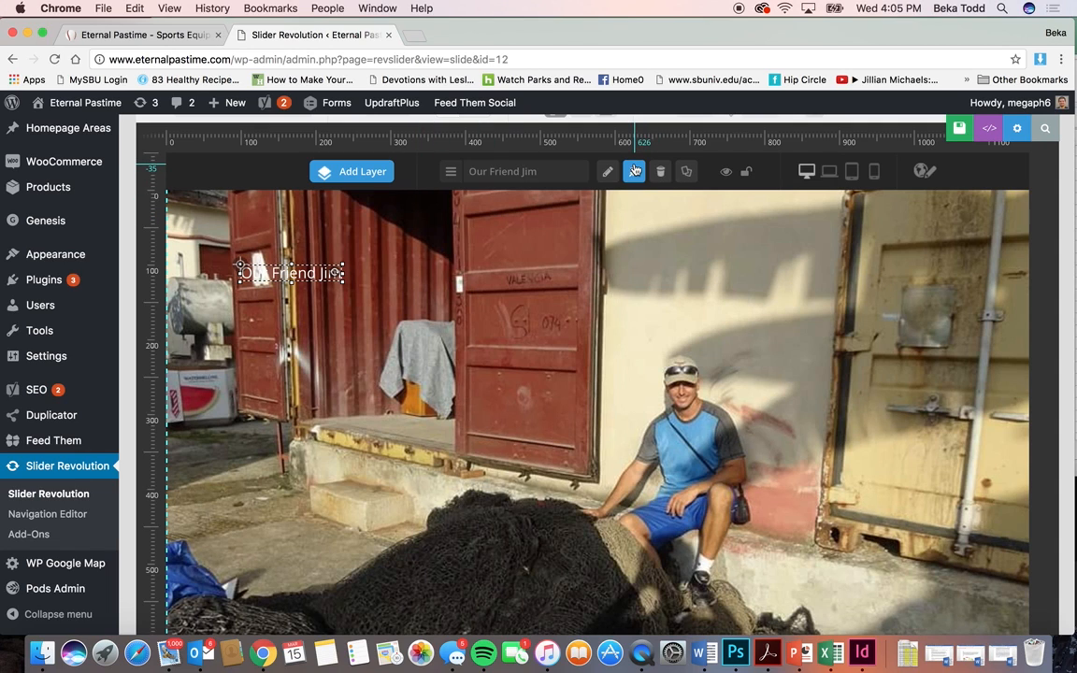
Step: Center the new caption layer horizontally and vertically on slide #5
scroll(353, 259, "up", 2)
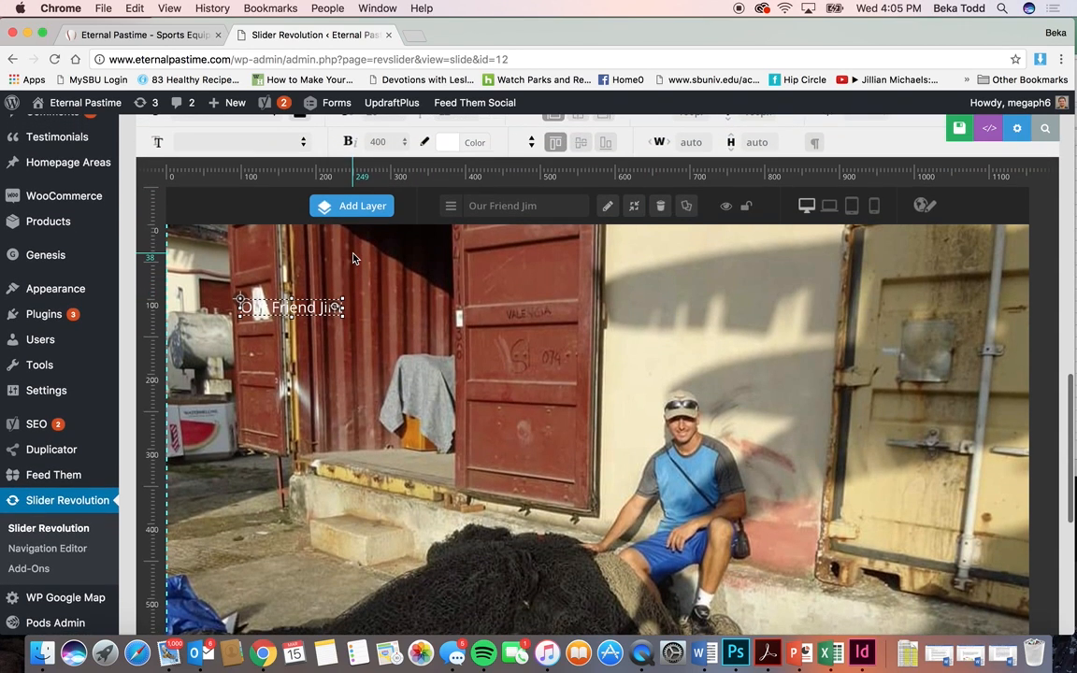
scroll(417, 386, "up", 3)
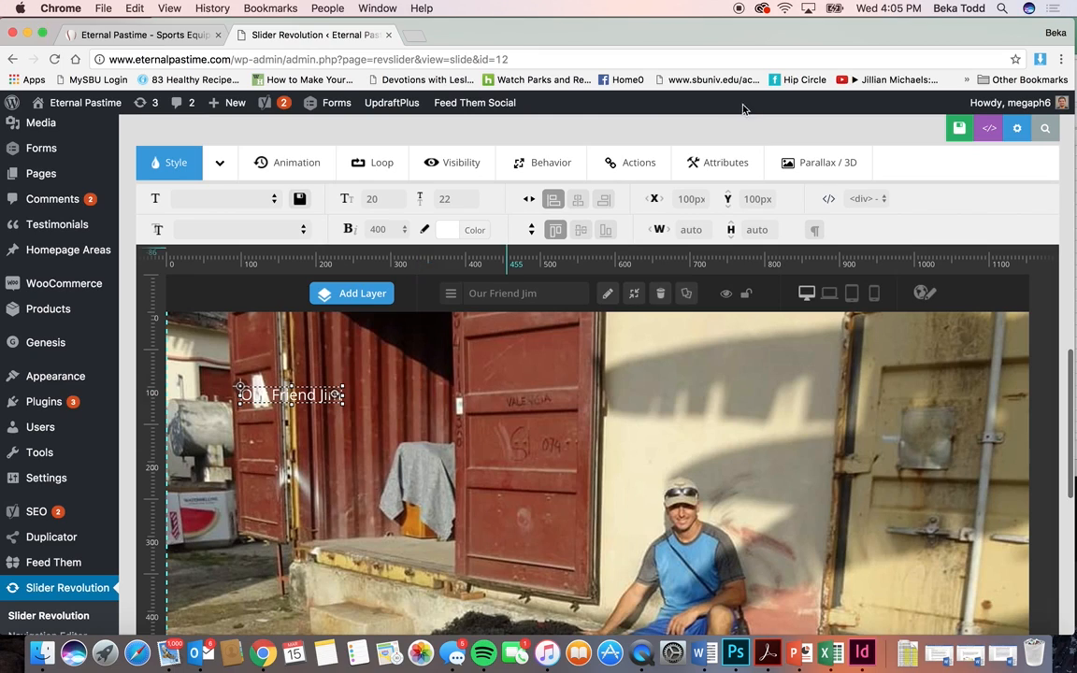
left_click(578, 199)
left_click(580, 229)
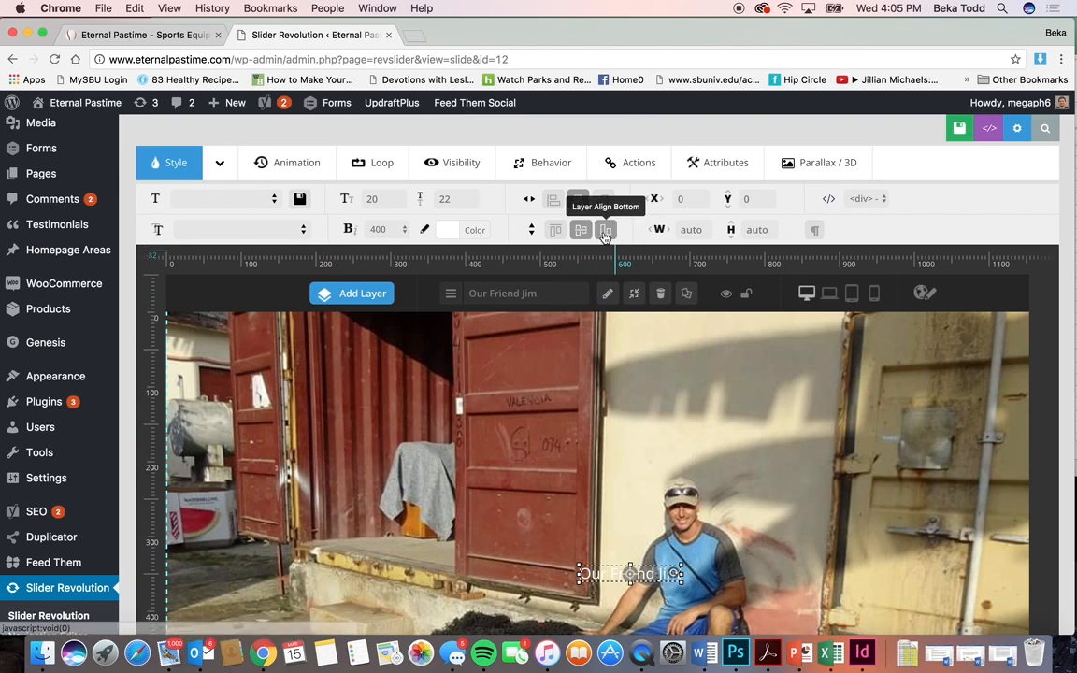
Step: Set the caption layer's font size and line height to 55px each and its font weight to 700
left_click(377, 201)
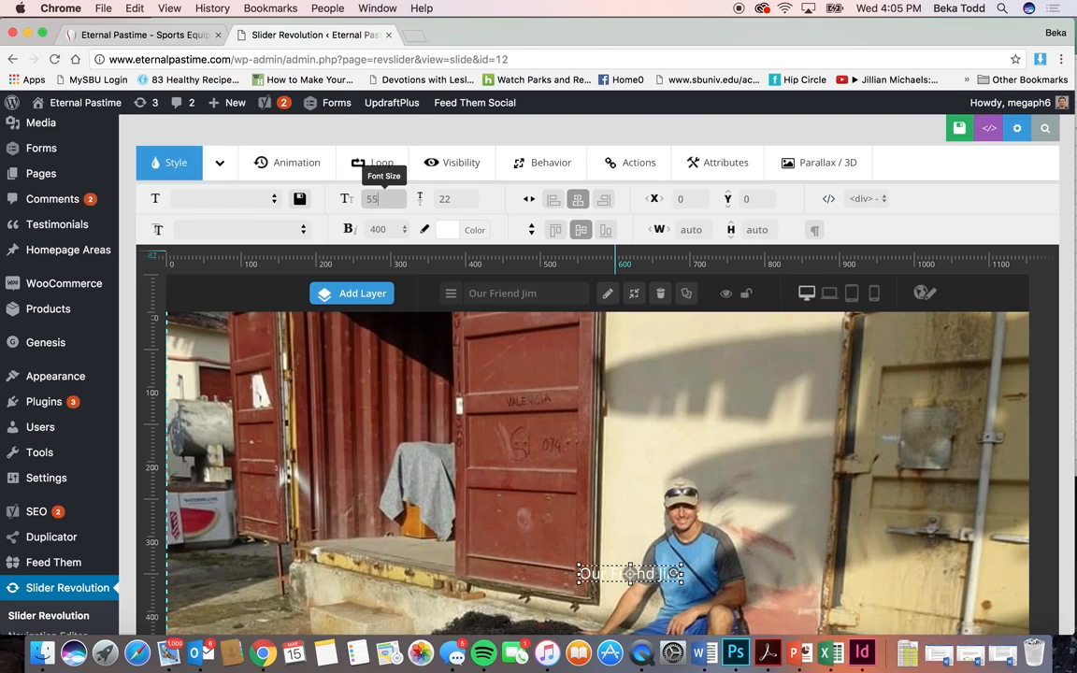
type("55")
key("Return")
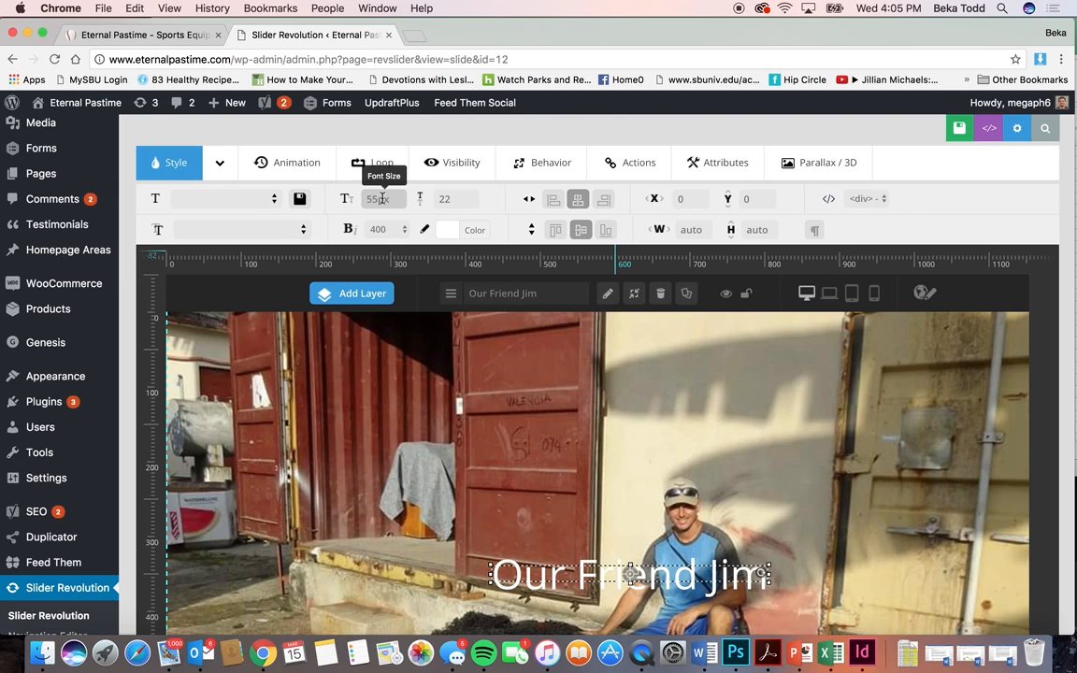
left_click(446, 199)
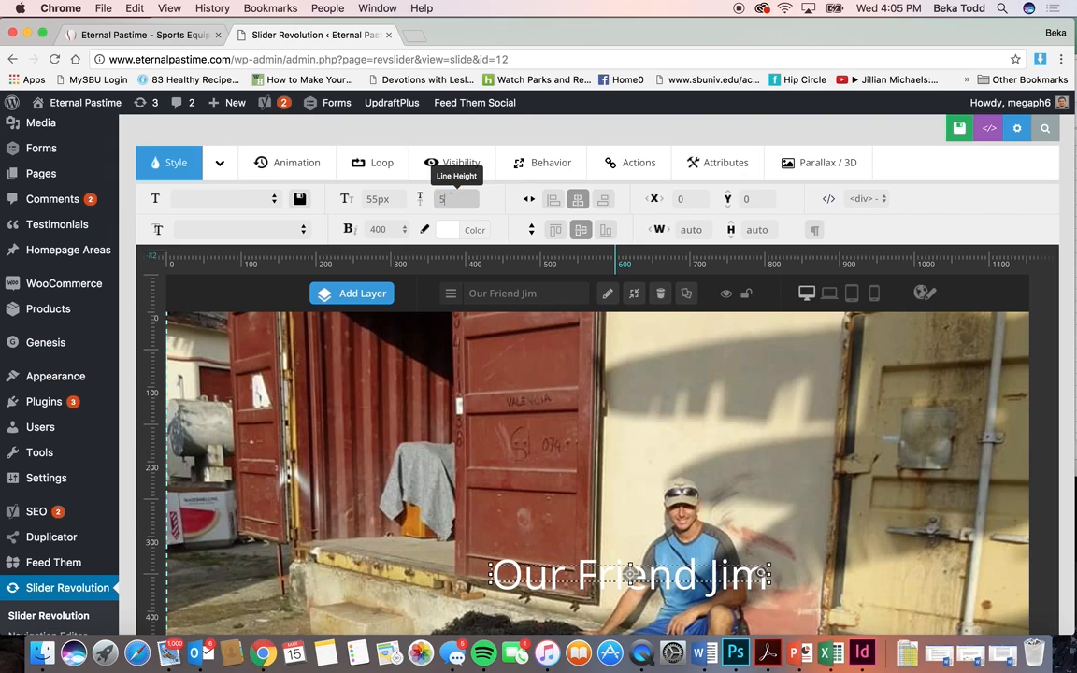
type("55")
key("Return")
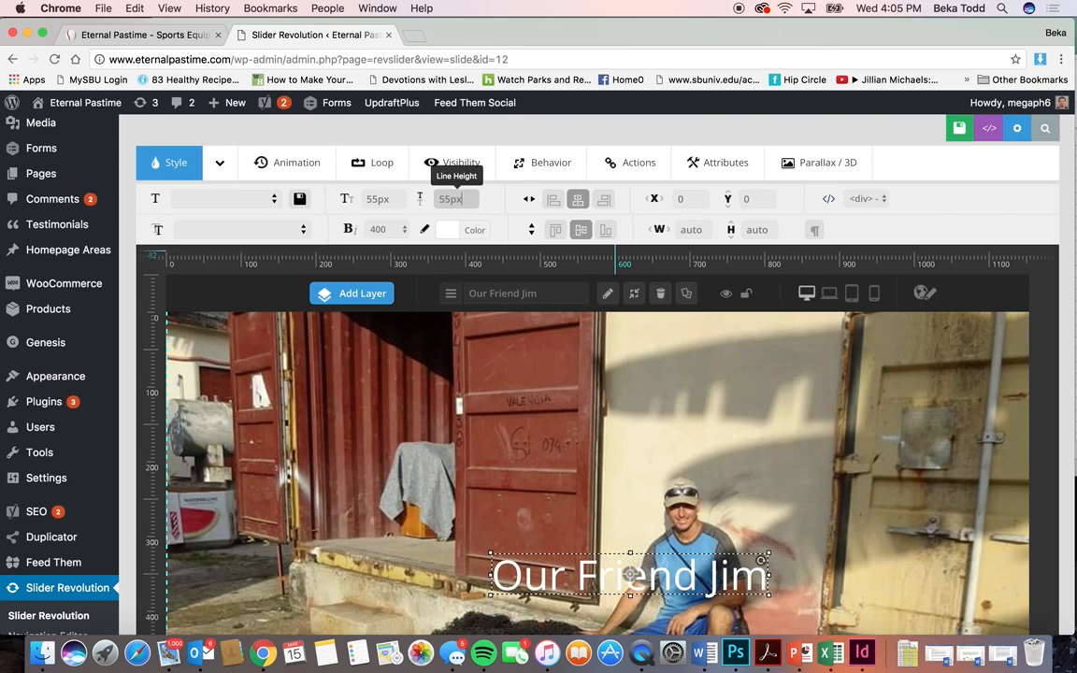
left_click(384, 231)
left_click(382, 267)
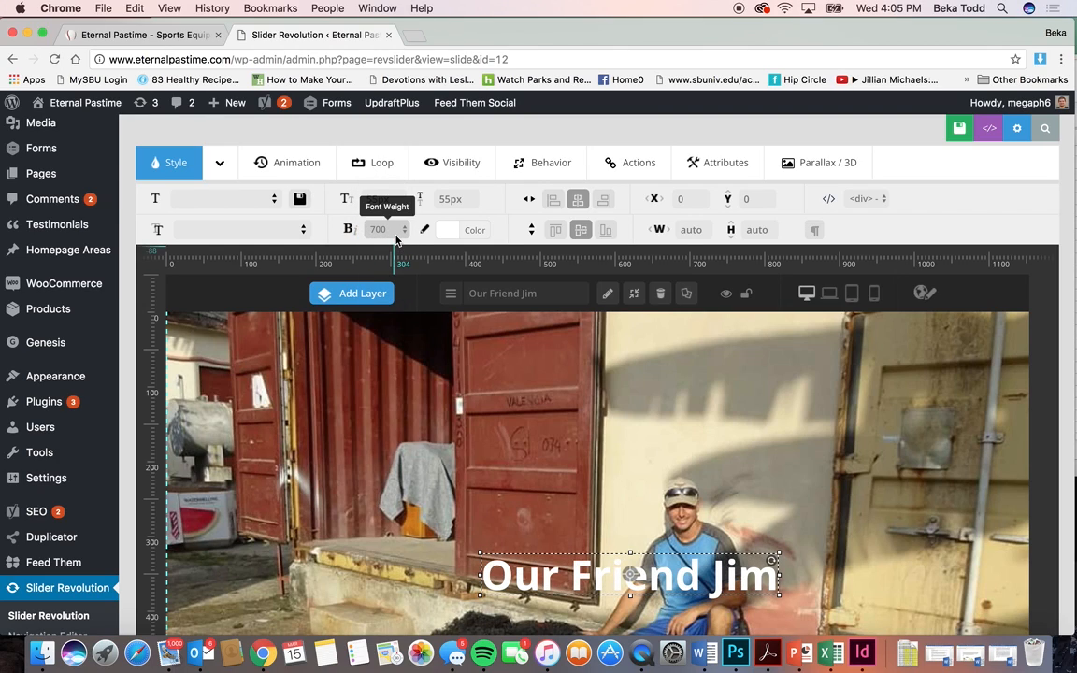
Step: Set the caption layer's font family to the Google font Lato
left_click(258, 202)
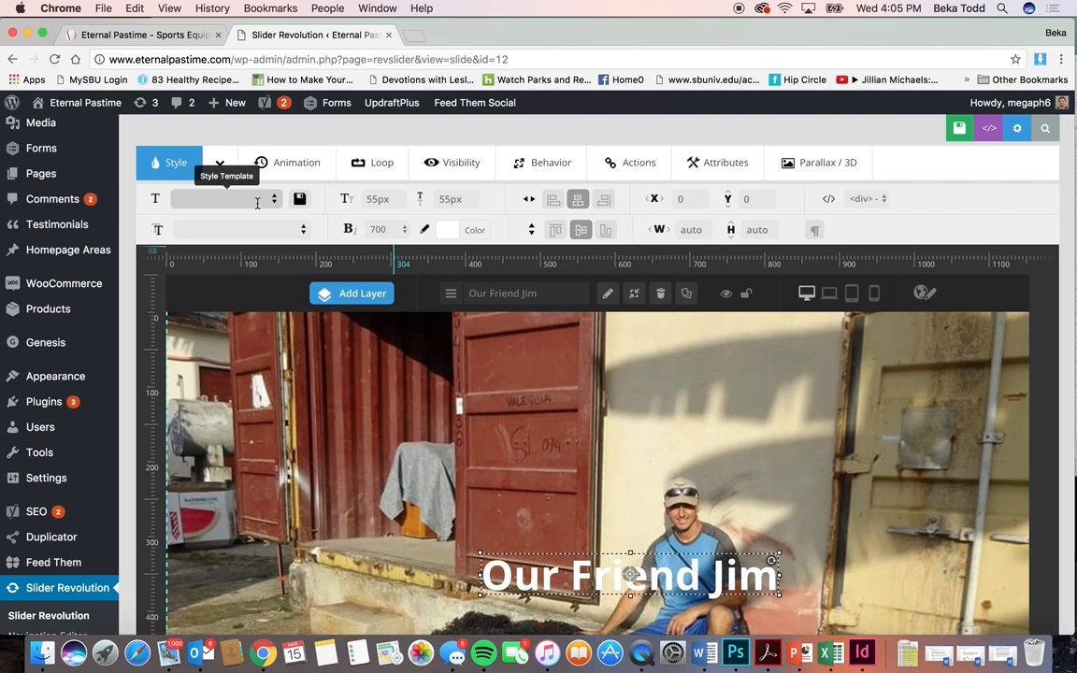
left_click(274, 200)
left_click(275, 200)
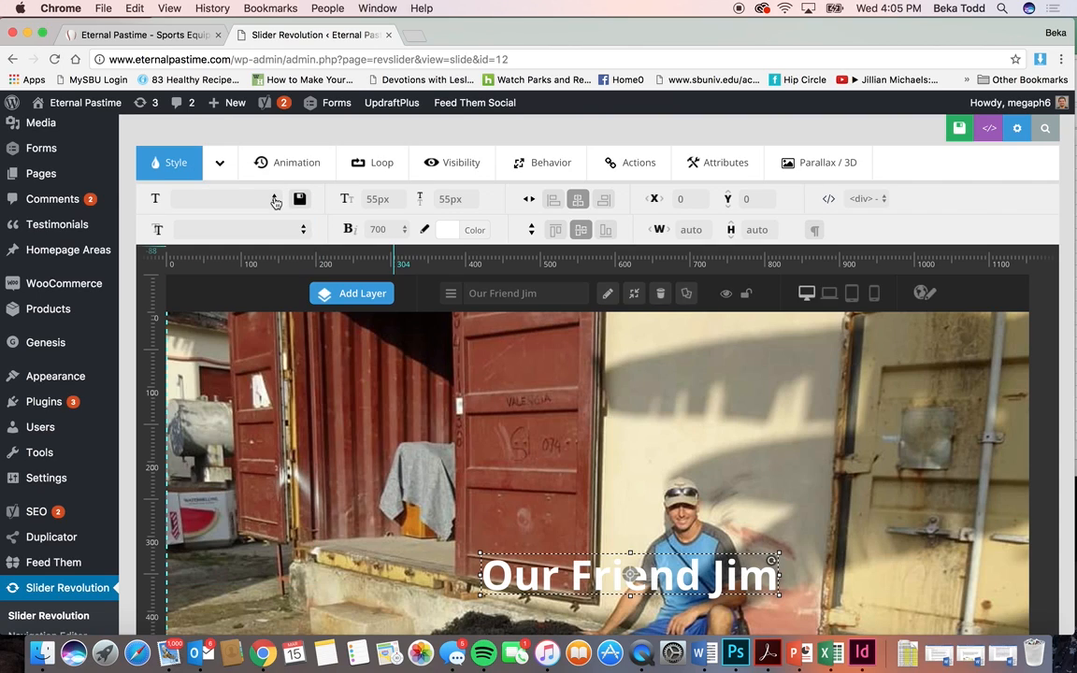
left_click(275, 222)
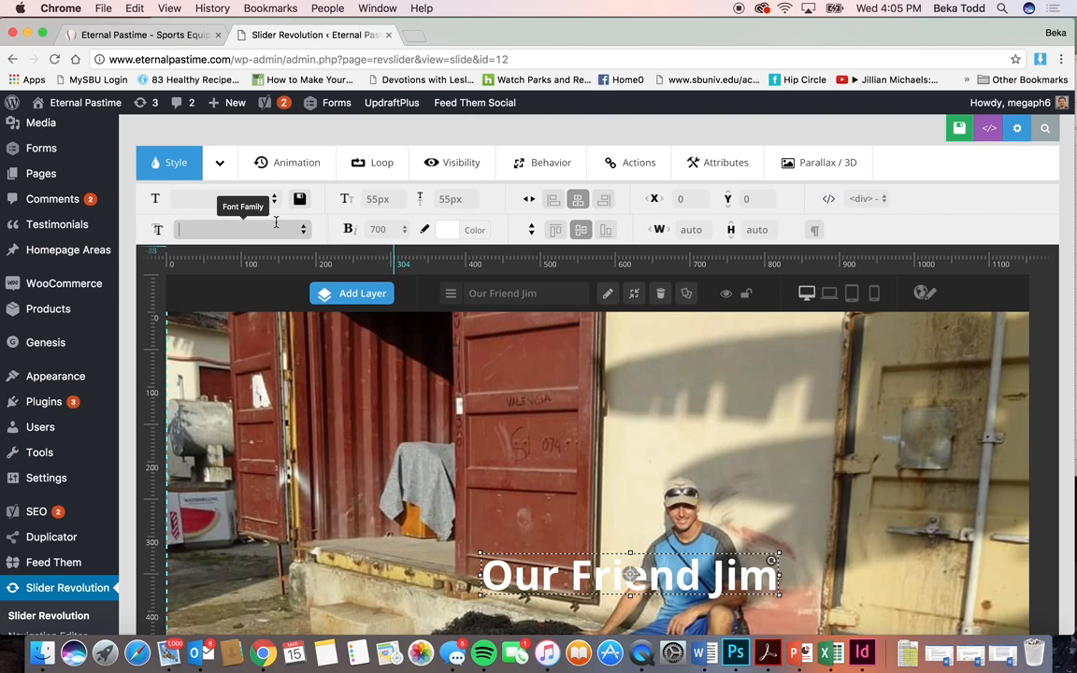
key("BackSpace")
key("BackSpace")
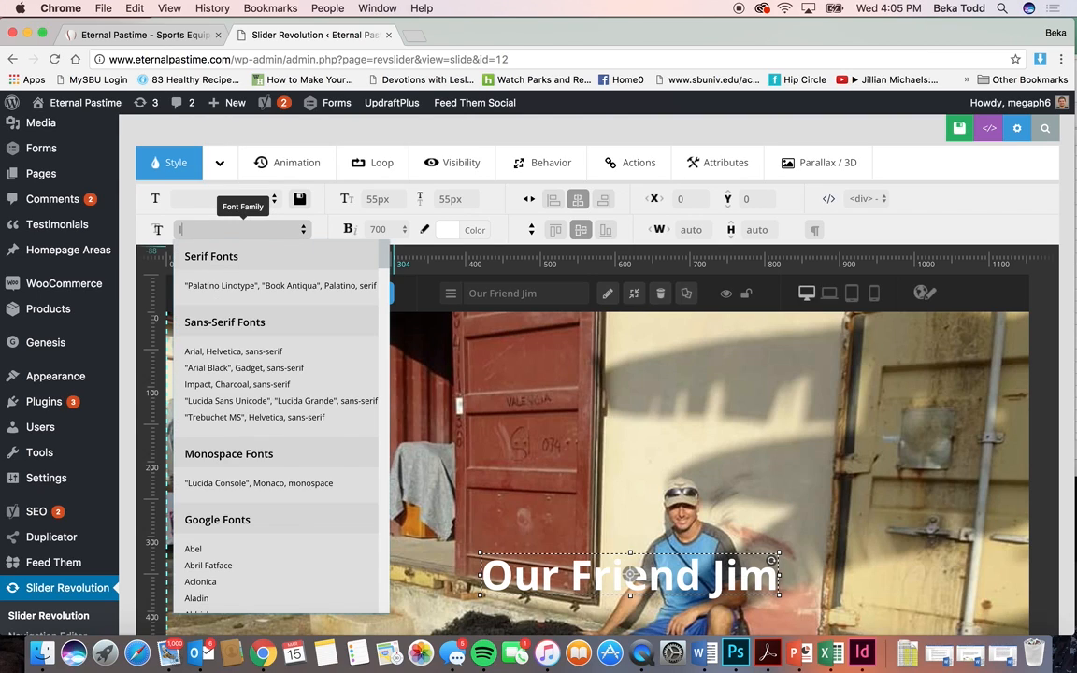
type("lato")
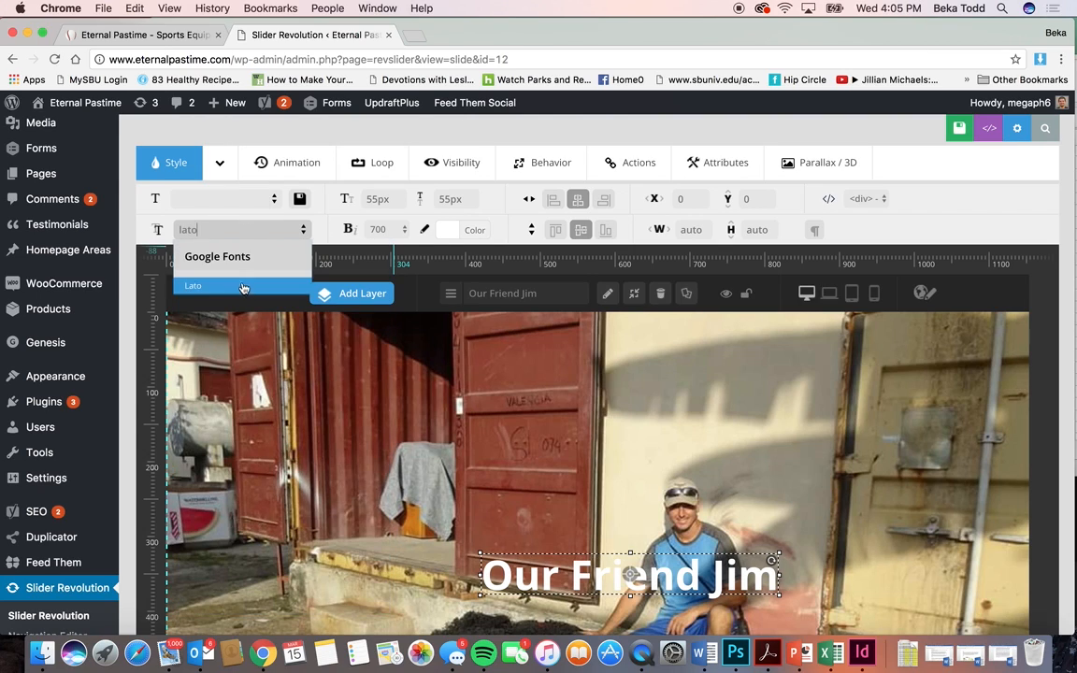
left_click(241, 287)
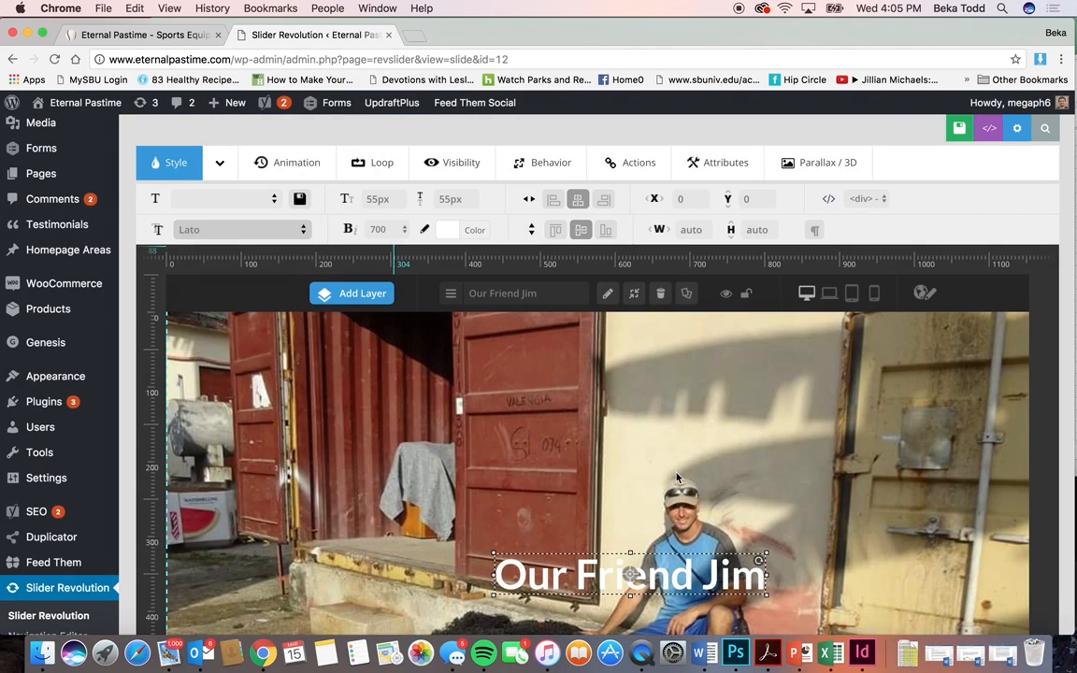
scroll(639, 404, "right", 3)
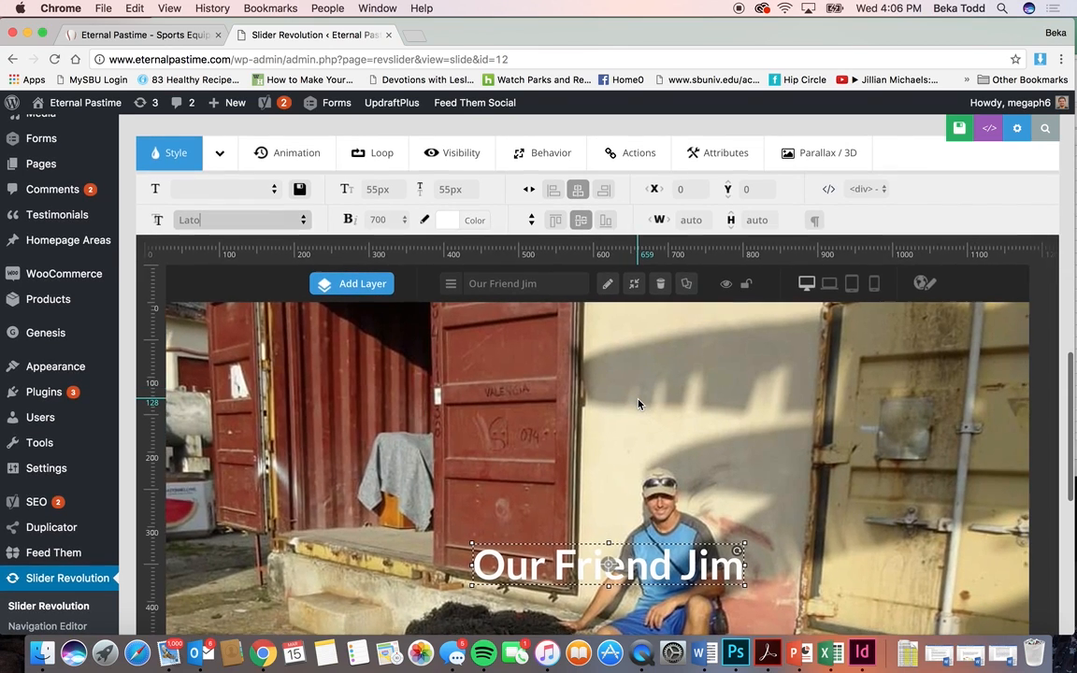
scroll(638, 404, "down", 3)
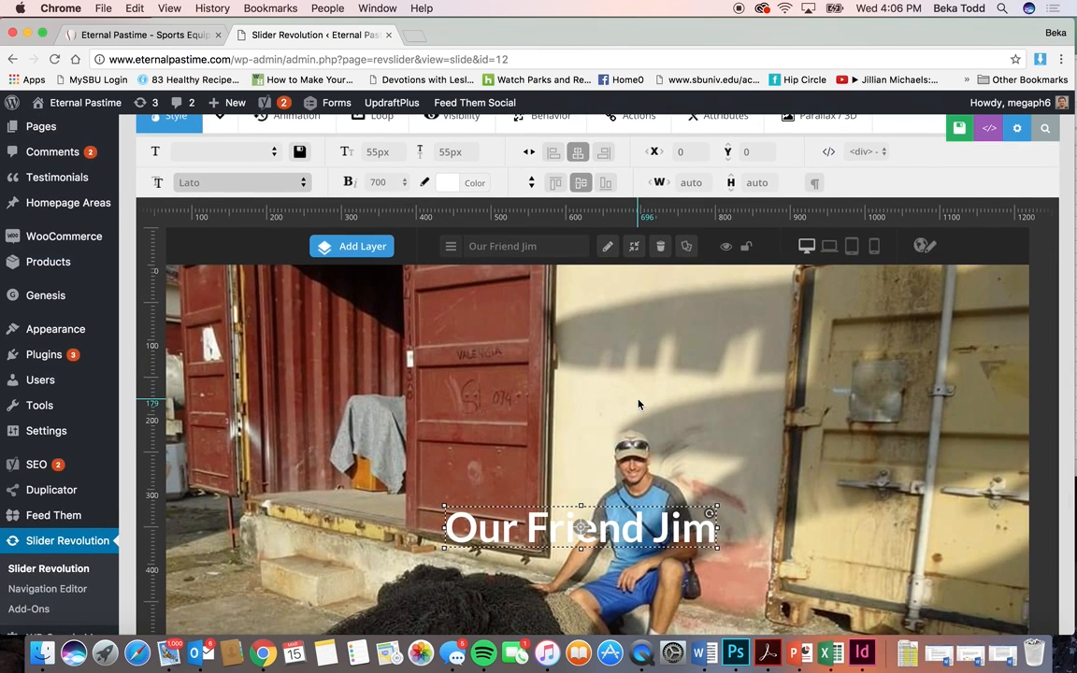
scroll(468, 316, "up", 1)
scroll(468, 316, "left", 1)
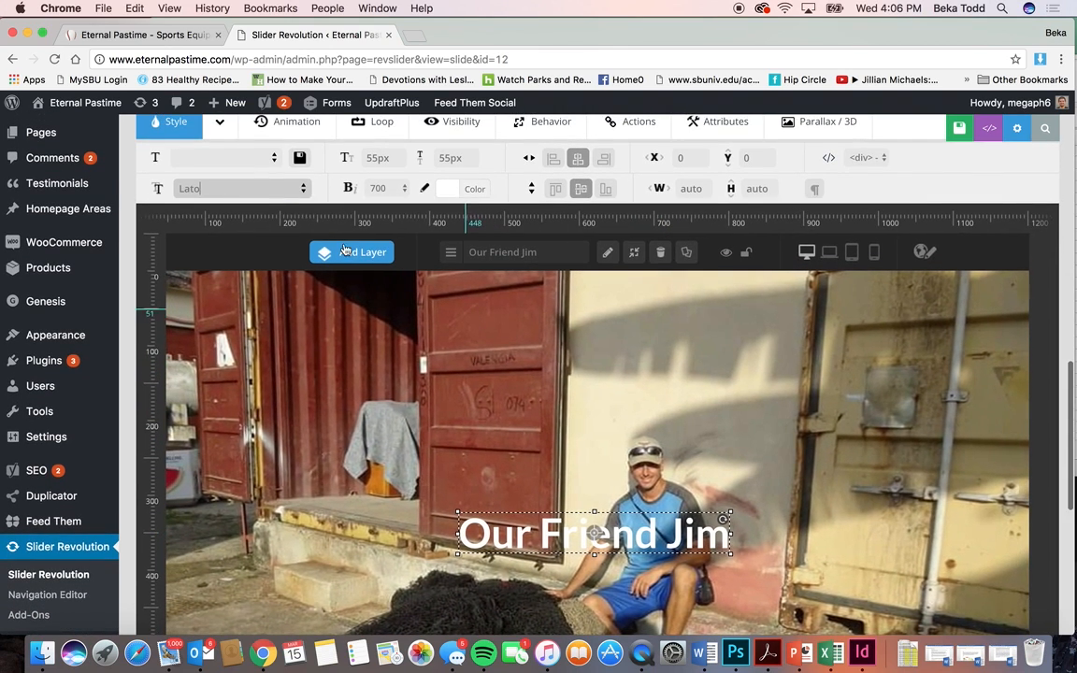
scroll(231, 140, "up", 1)
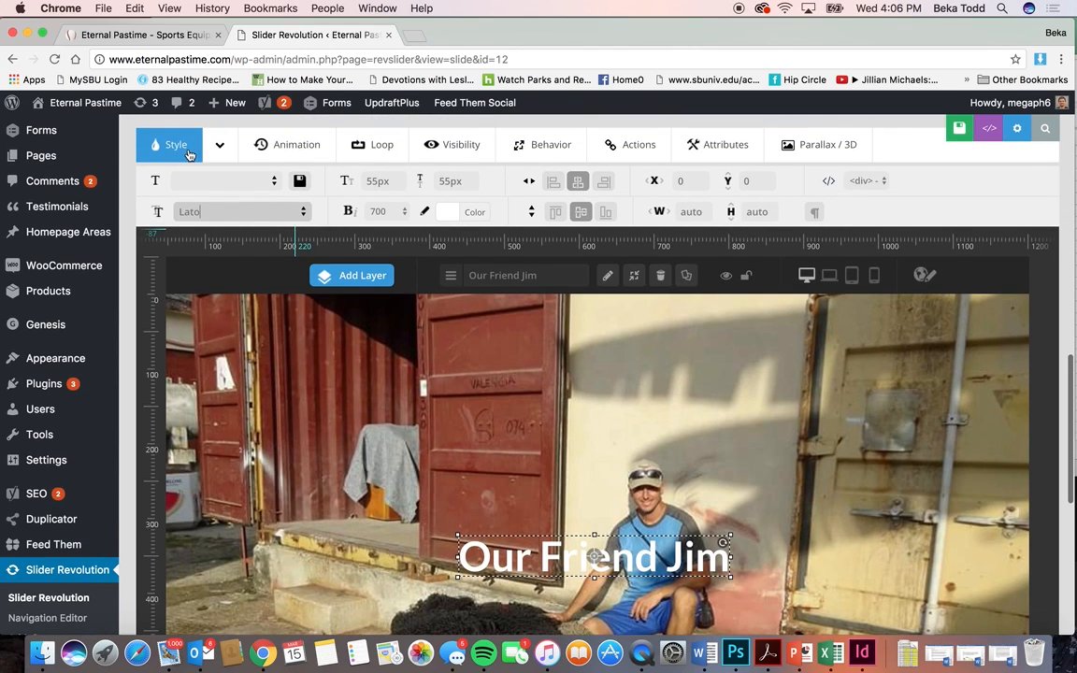
Step: Give the caption layer on slide #5 a purple background color, #4b0fc4
left_click(215, 150)
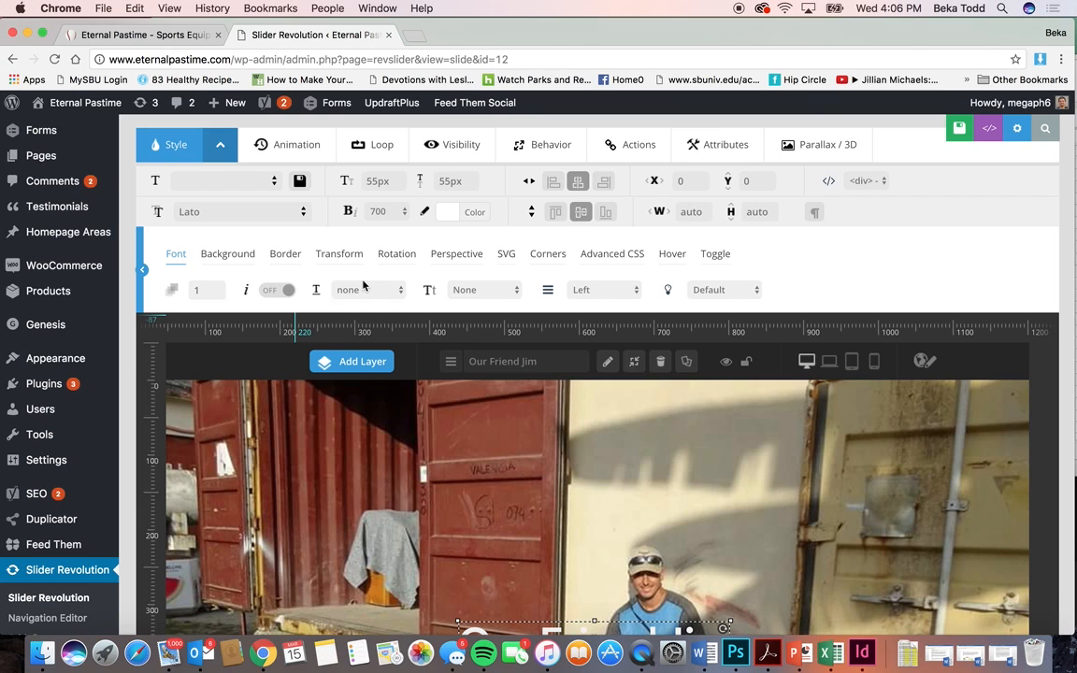
left_click(226, 264)
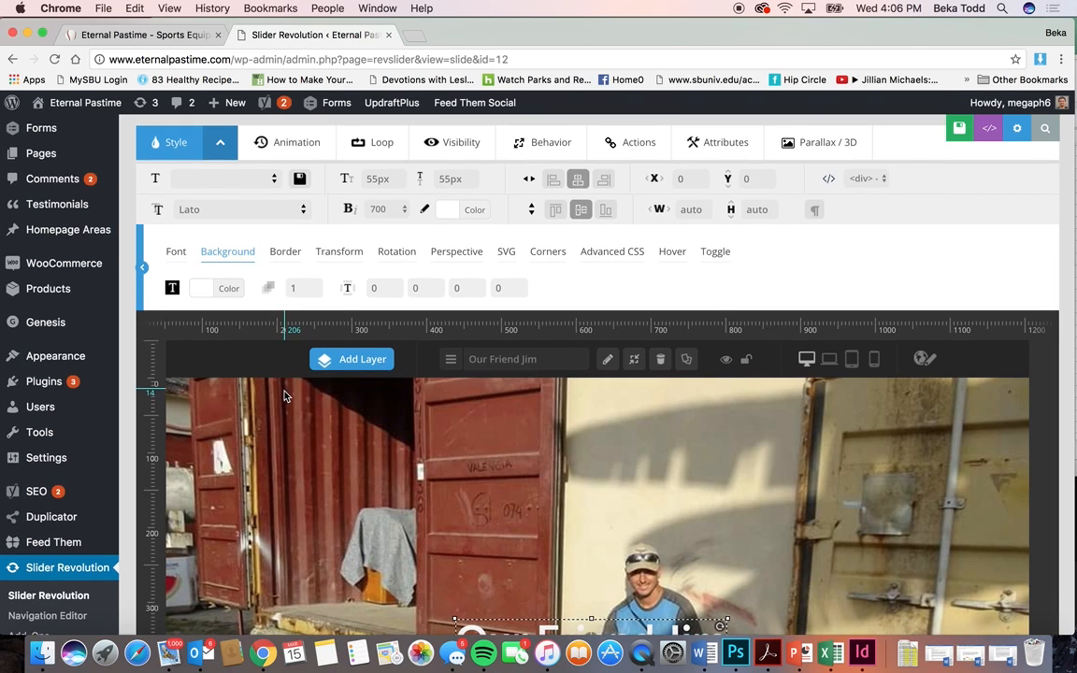
scroll(325, 495, "down", 2)
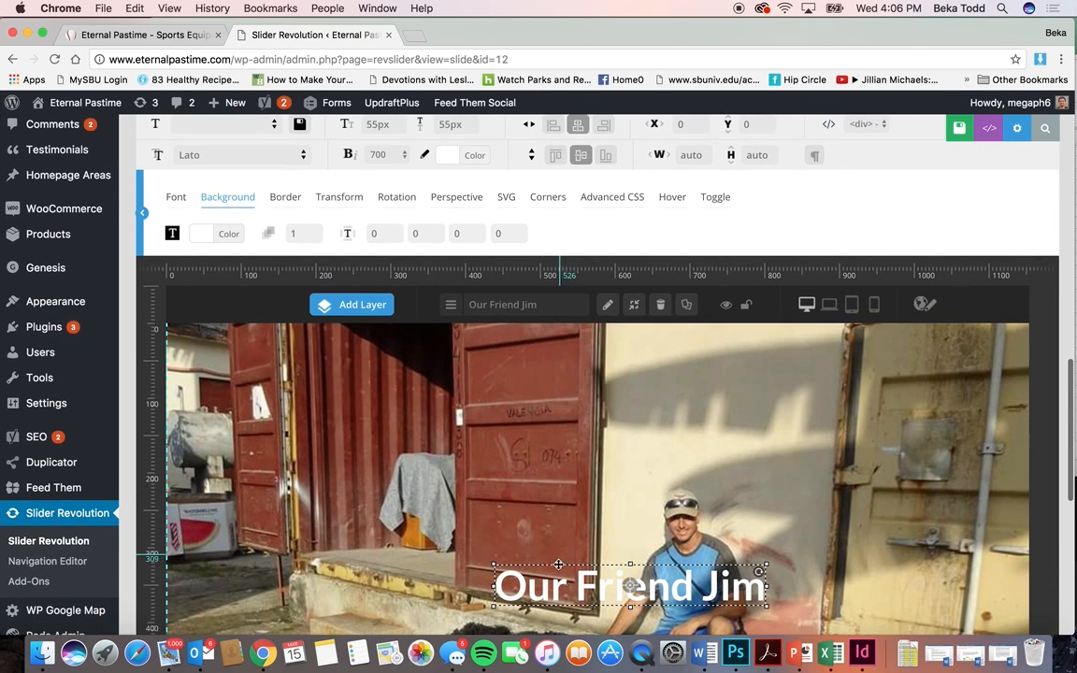
left_click(232, 236)
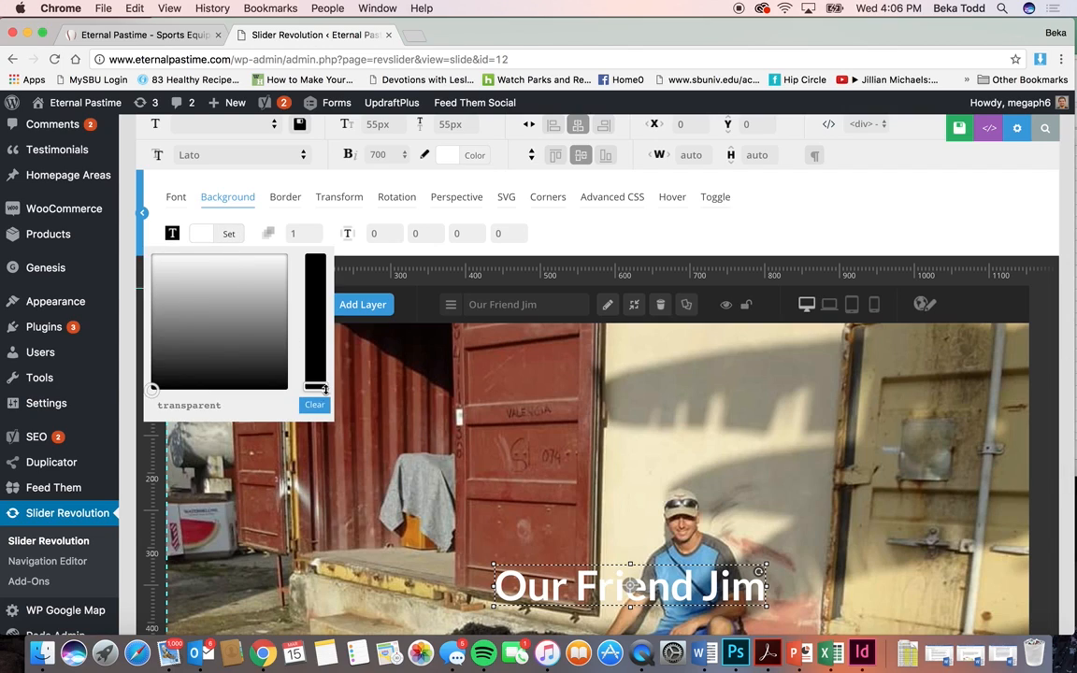
left_click(320, 268)
left_click(250, 285)
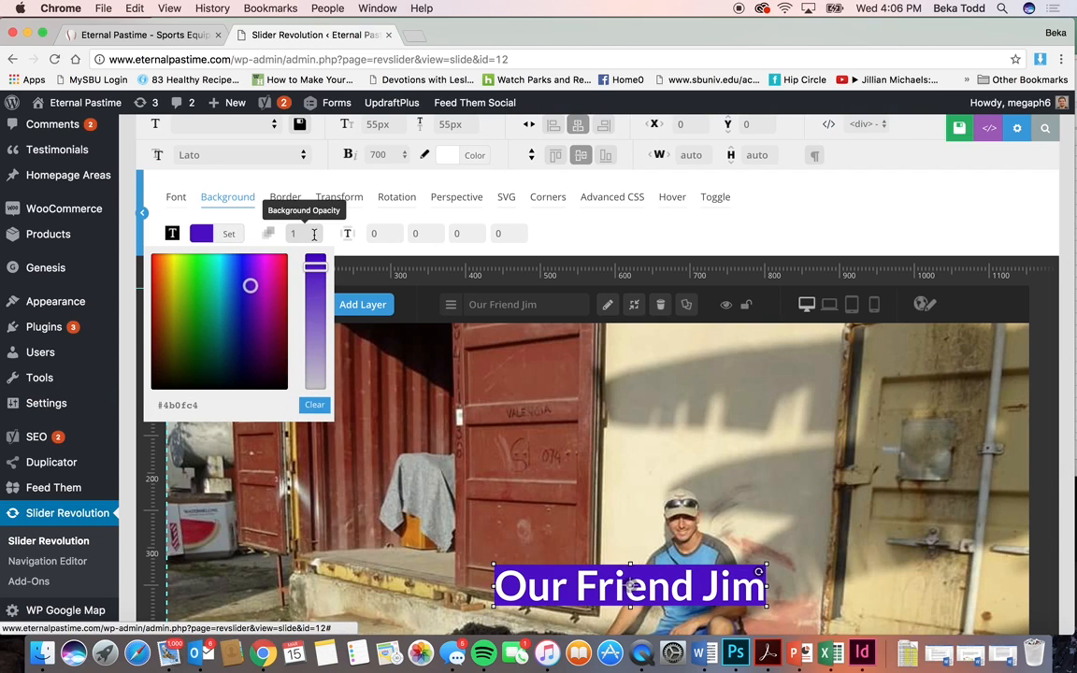
Step: Set the caption layer's background padding to 3px on all four sides
left_click(380, 233)
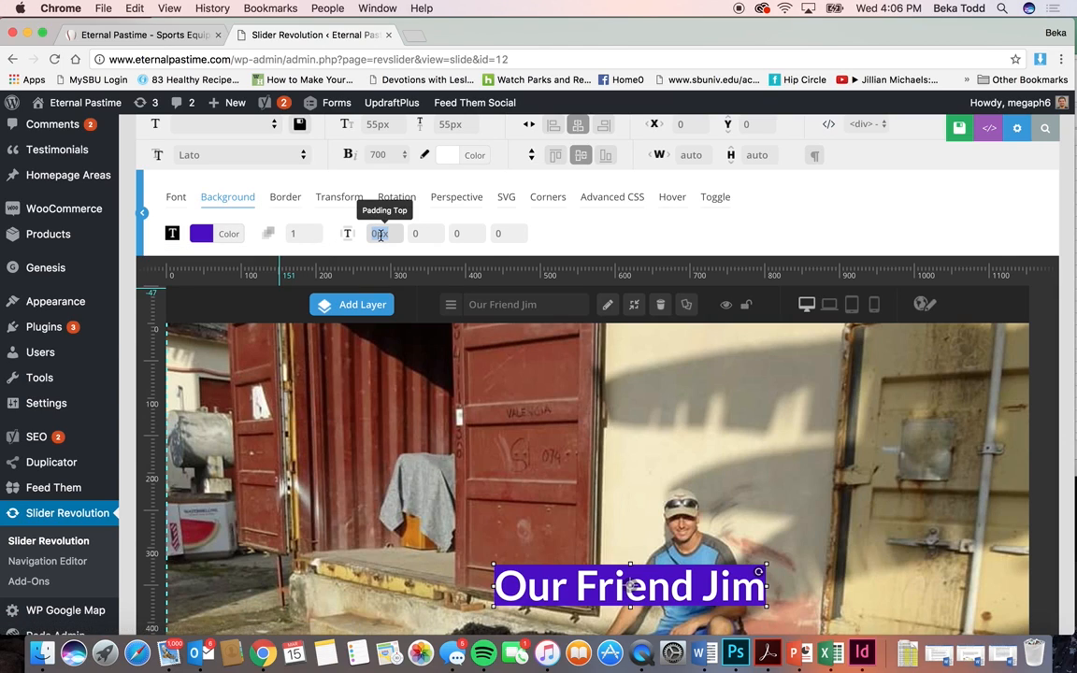
type("3px")
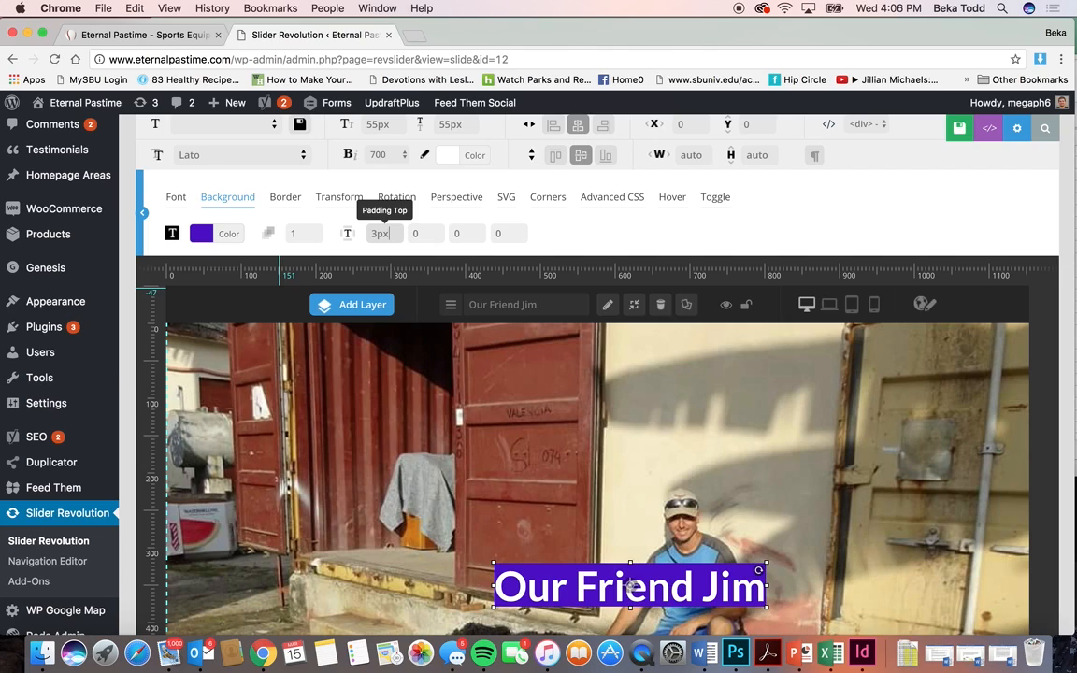
key("Tab")
type("0ppx")
key("Tab")
key("BackSpace")
type("3px")
key("Tab")
key("BackSpace")
type("3")
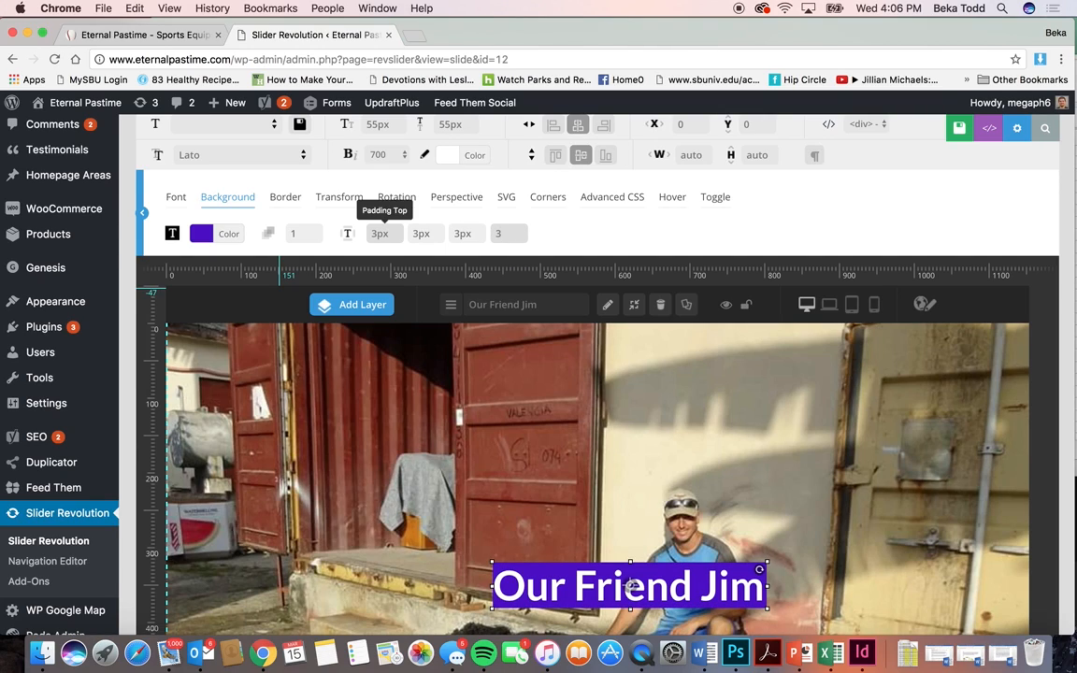
type("px")
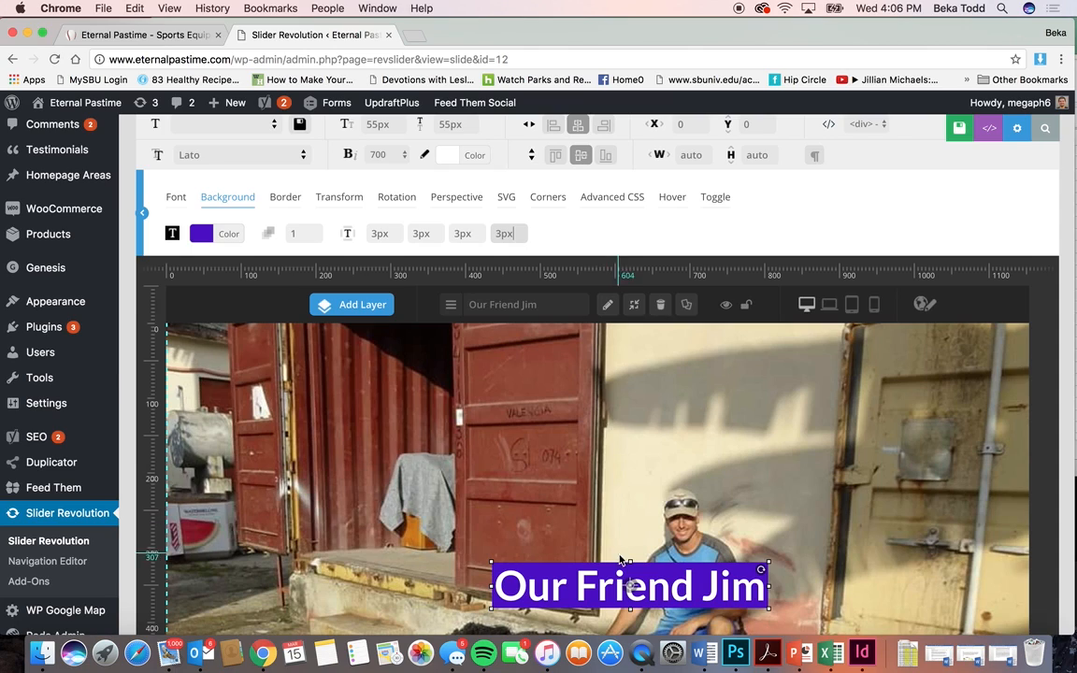
left_click(626, 576)
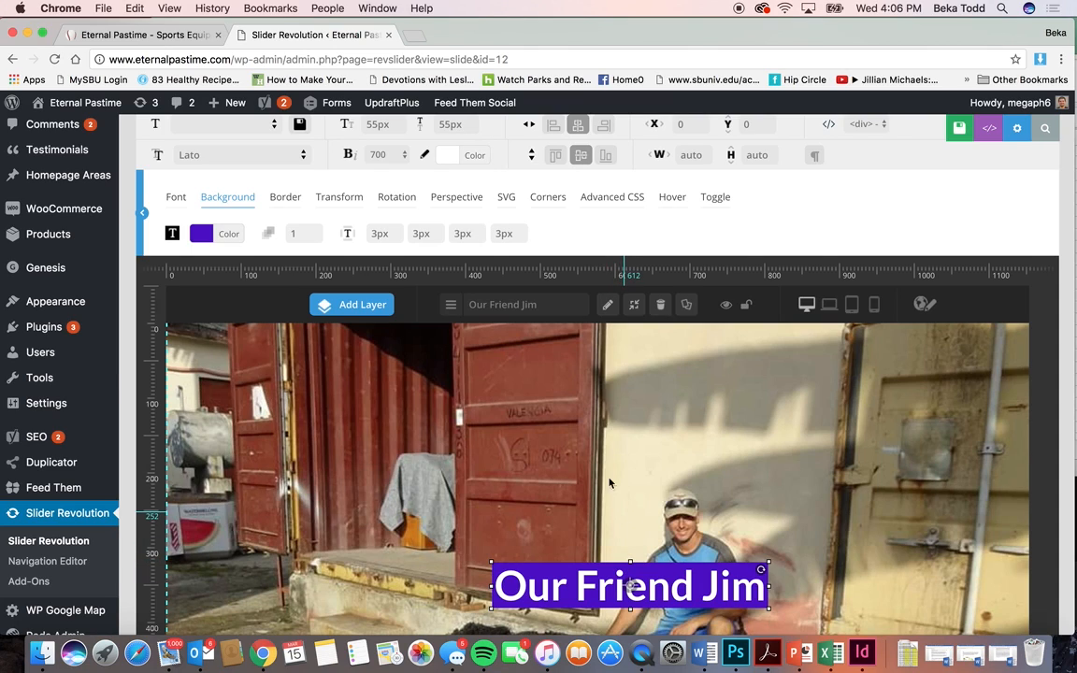
Step: Add a double border to the caption layer, 3px wide and colored white (#ffffff)
scroll(480, 210, "up", 1)
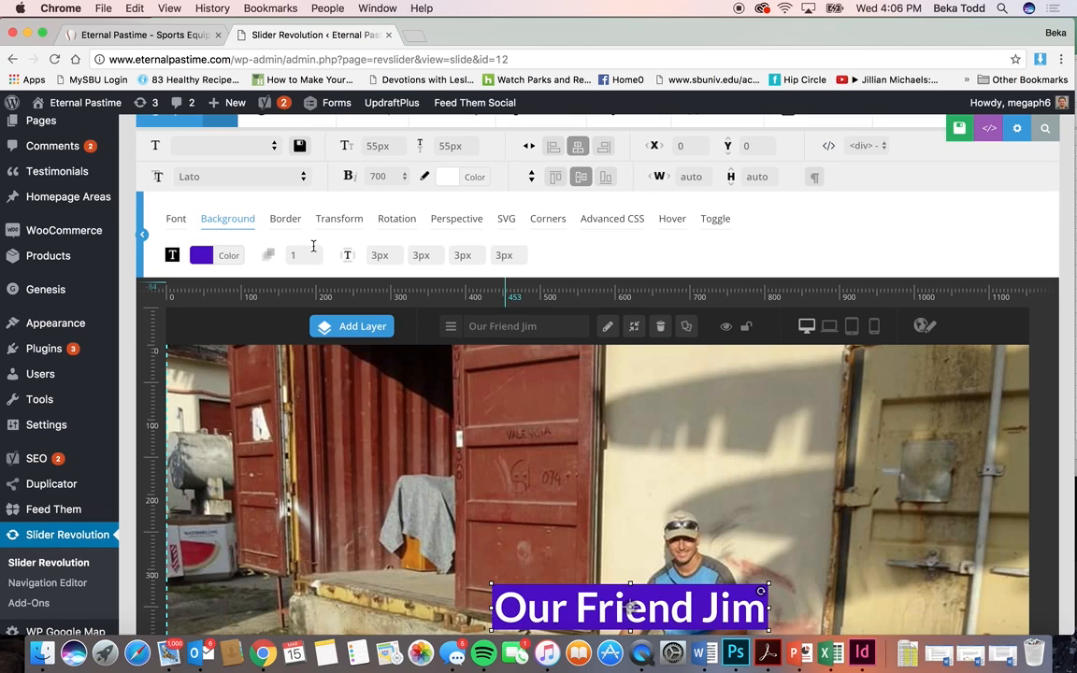
left_click(288, 225)
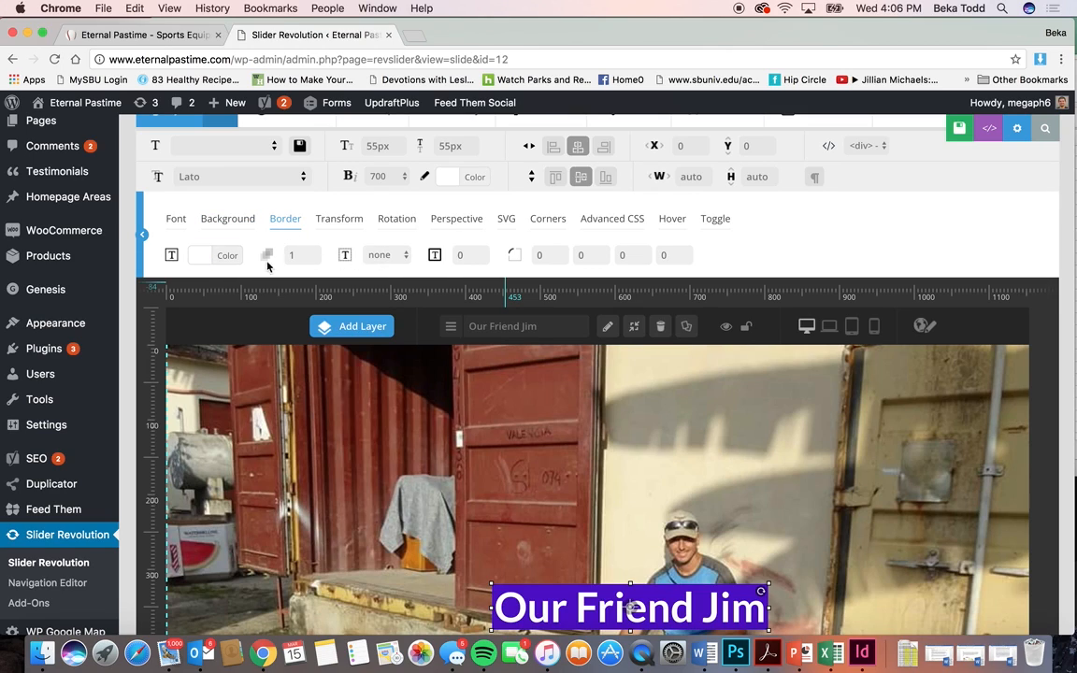
left_click(381, 256)
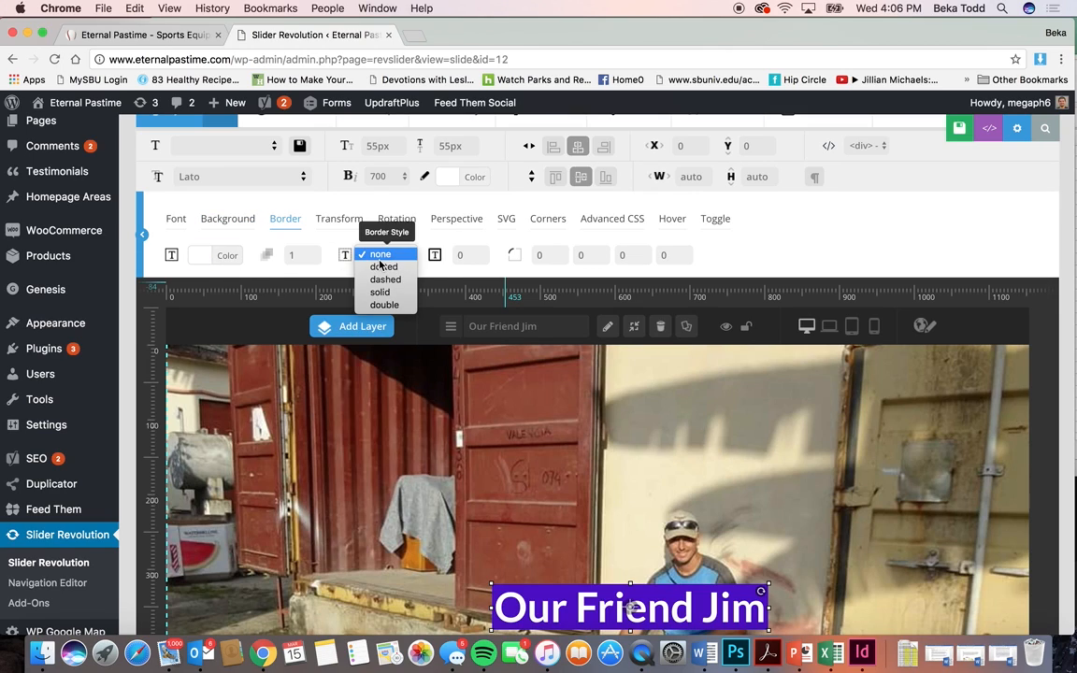
left_click(384, 305)
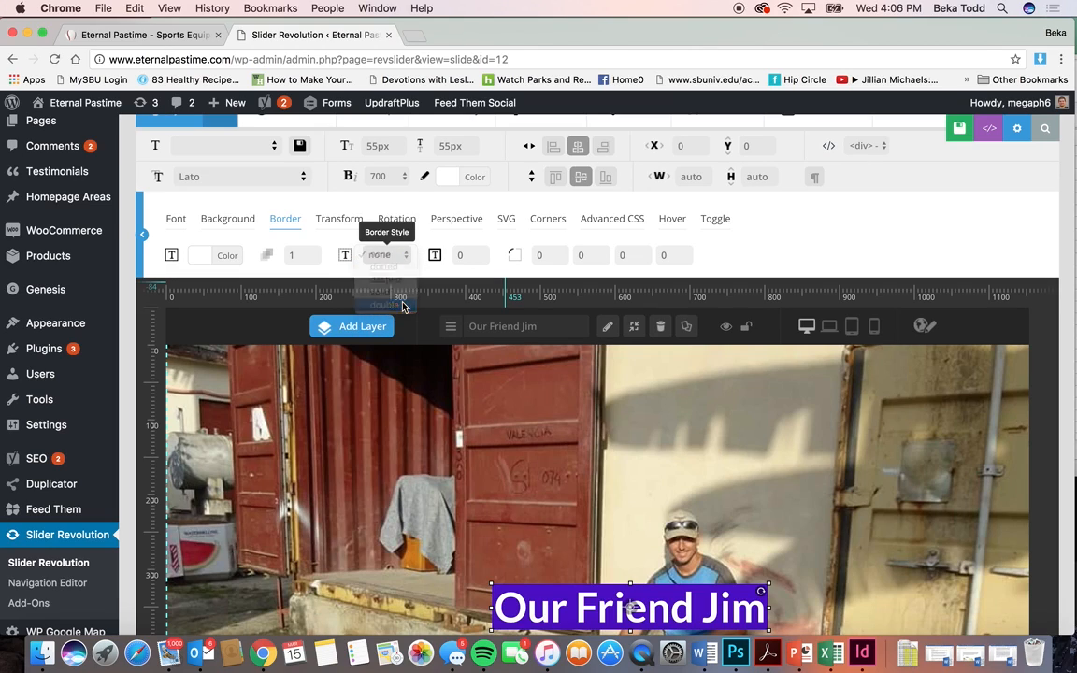
left_click(474, 255)
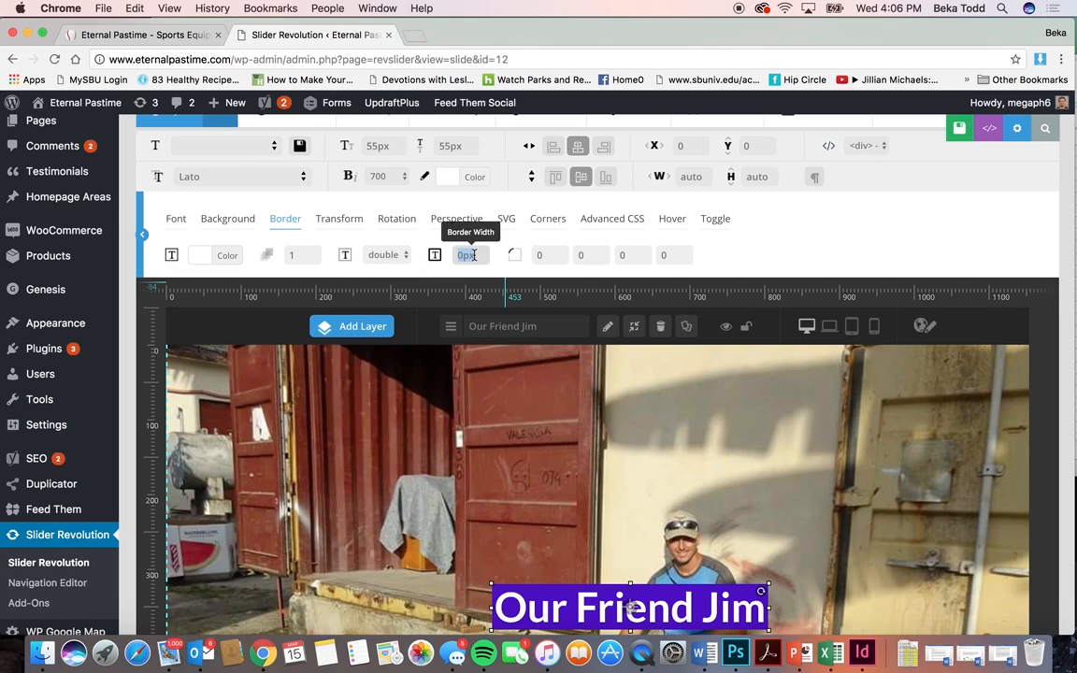
type("3px")
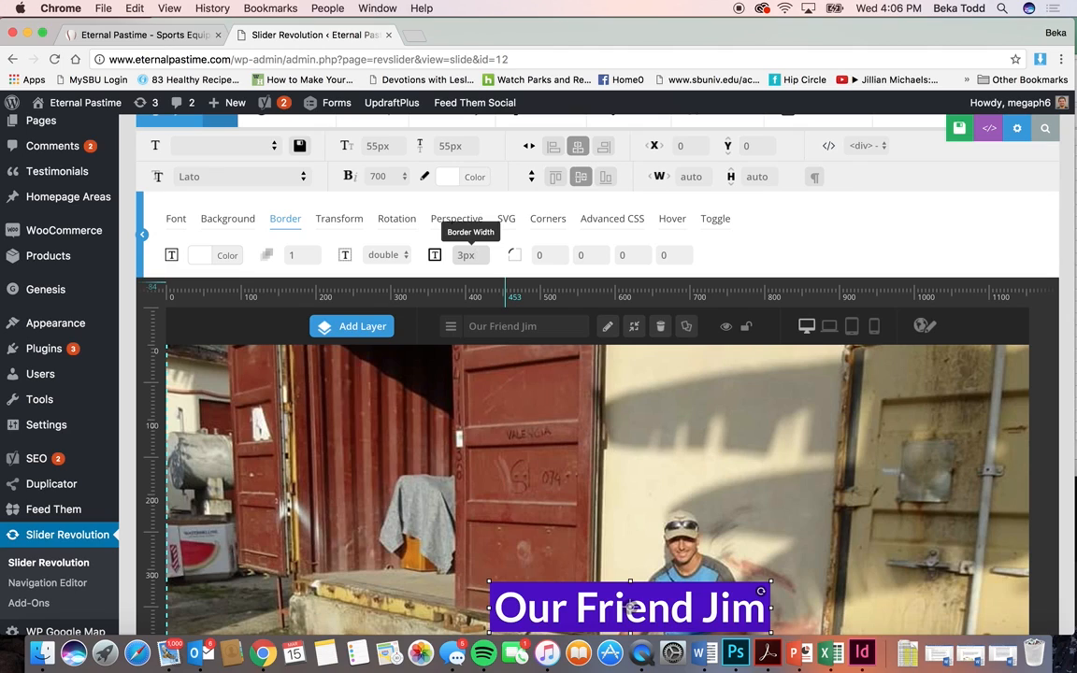
left_click(238, 256)
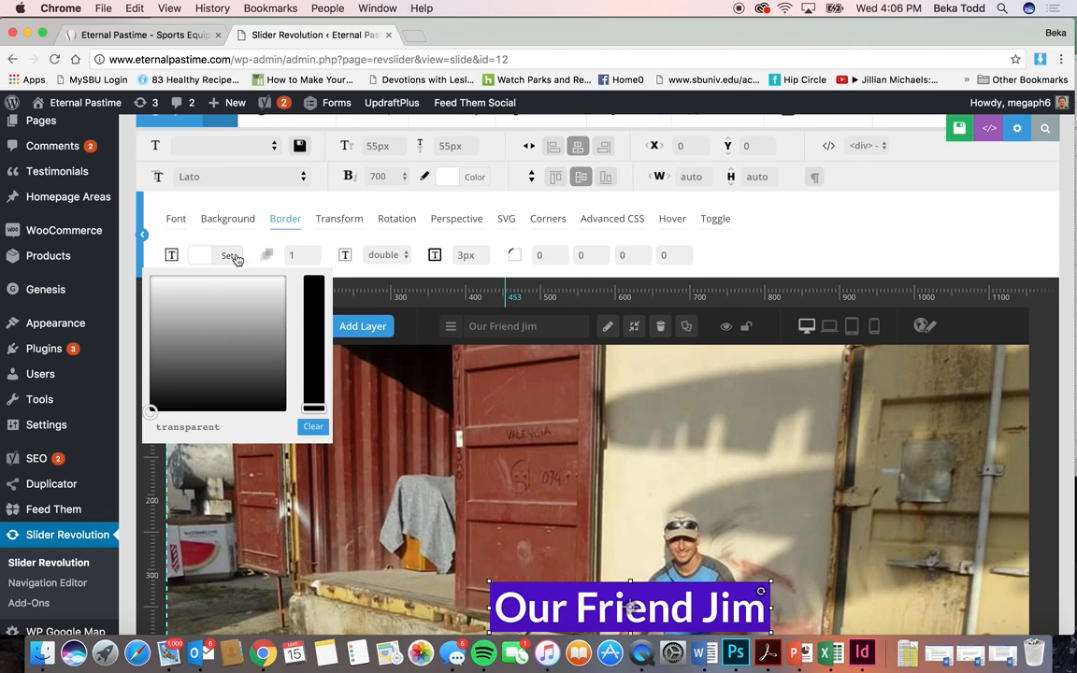
left_click_drag(156, 409, 161, 279)
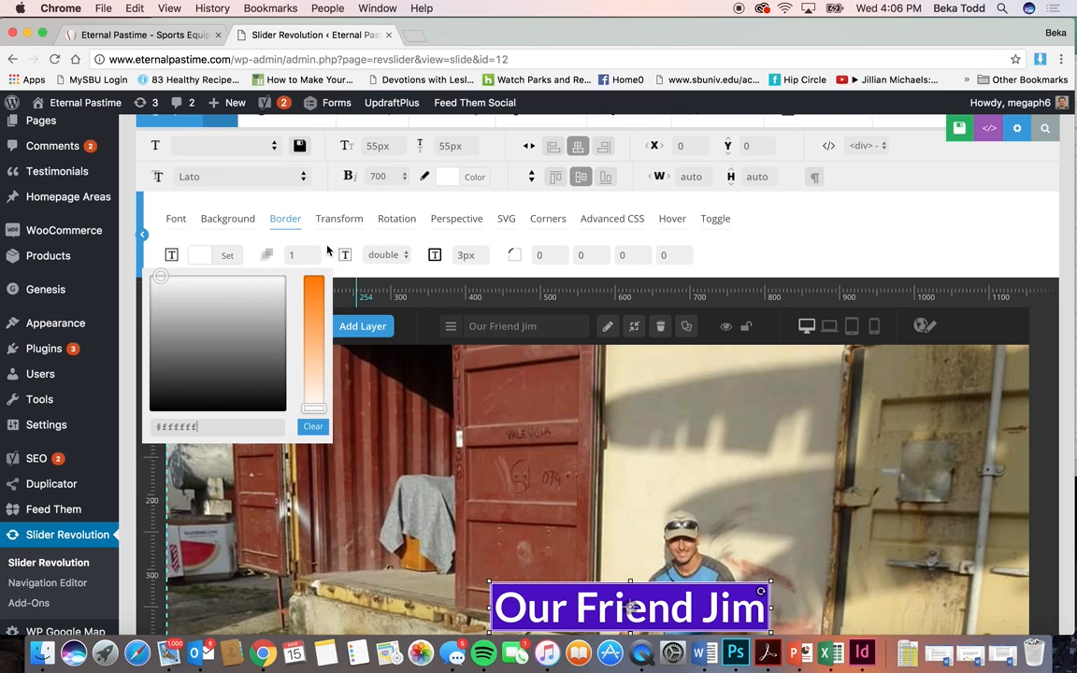
left_click(327, 251)
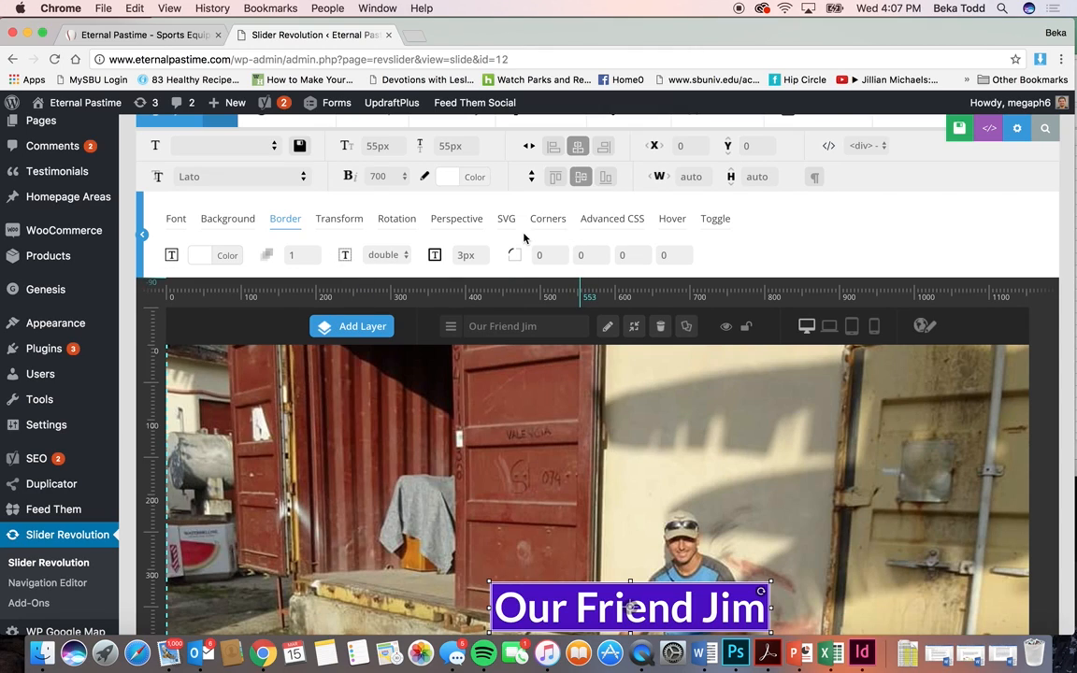
Step: Review the caption layer's Transform, Rotation, Perspective, Advanced CSS and Hover style options and its look on the slide
left_click(340, 220)
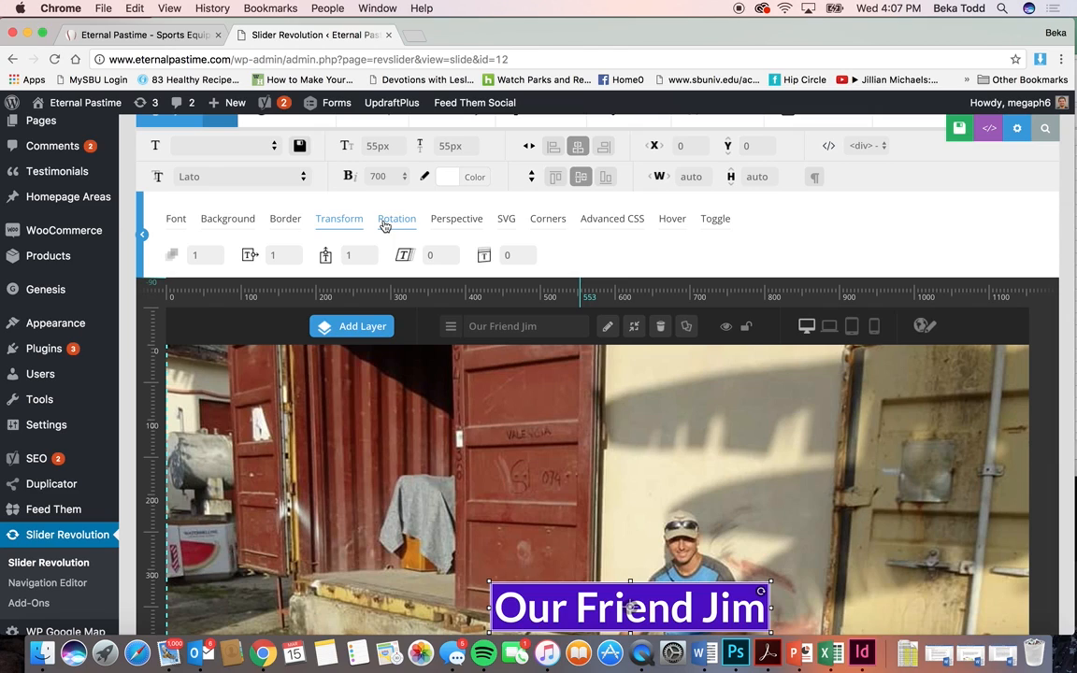
left_click(385, 227)
left_click(443, 222)
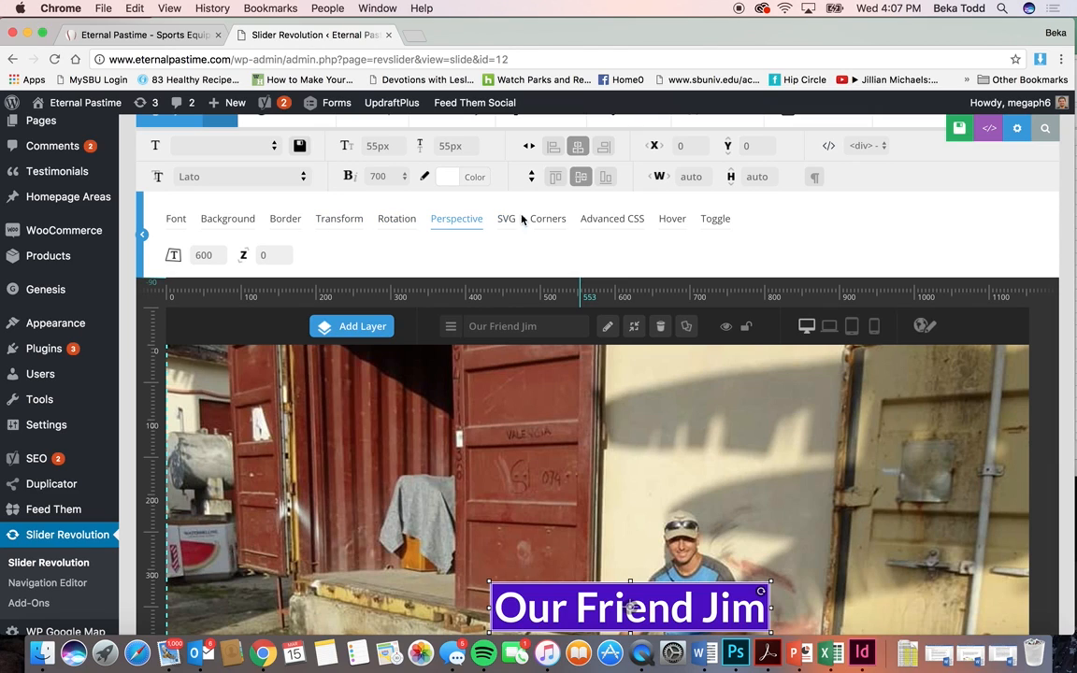
left_click(598, 217)
left_click(674, 220)
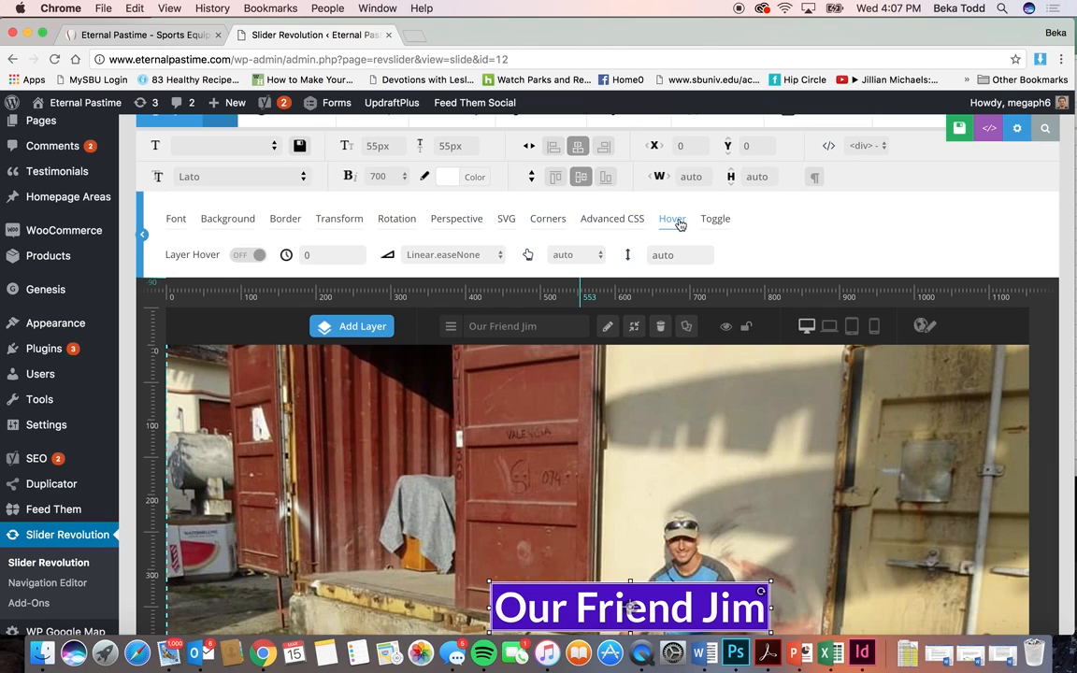
scroll(732, 225, "down", 2)
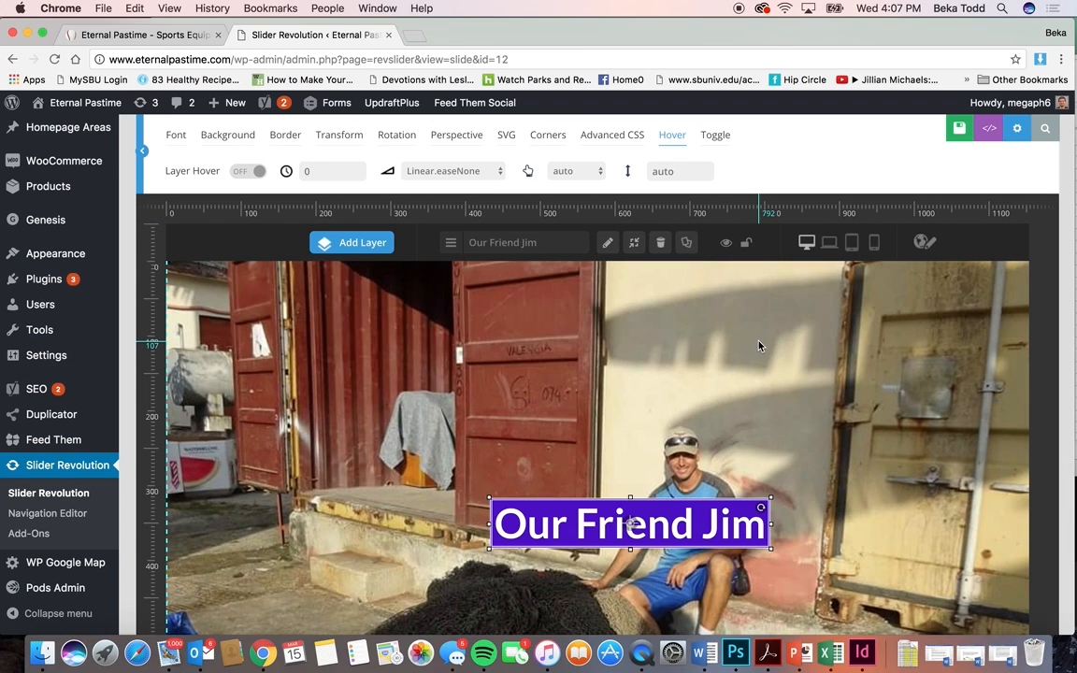
scroll(758, 346, "down", 3)
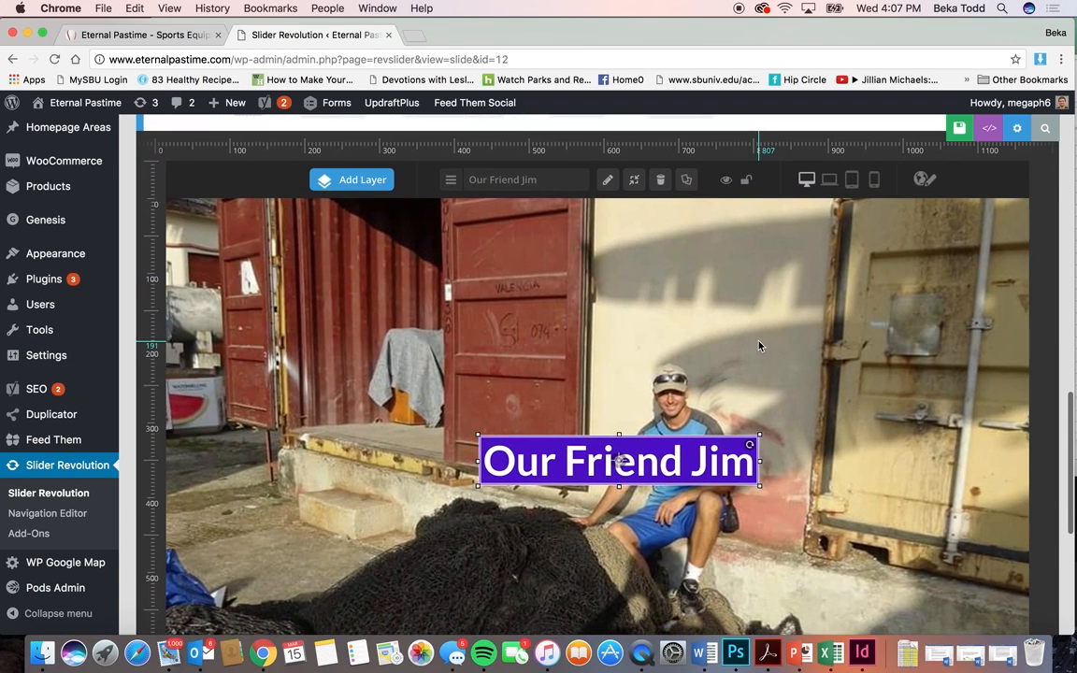
scroll(731, 427, "up", 1)
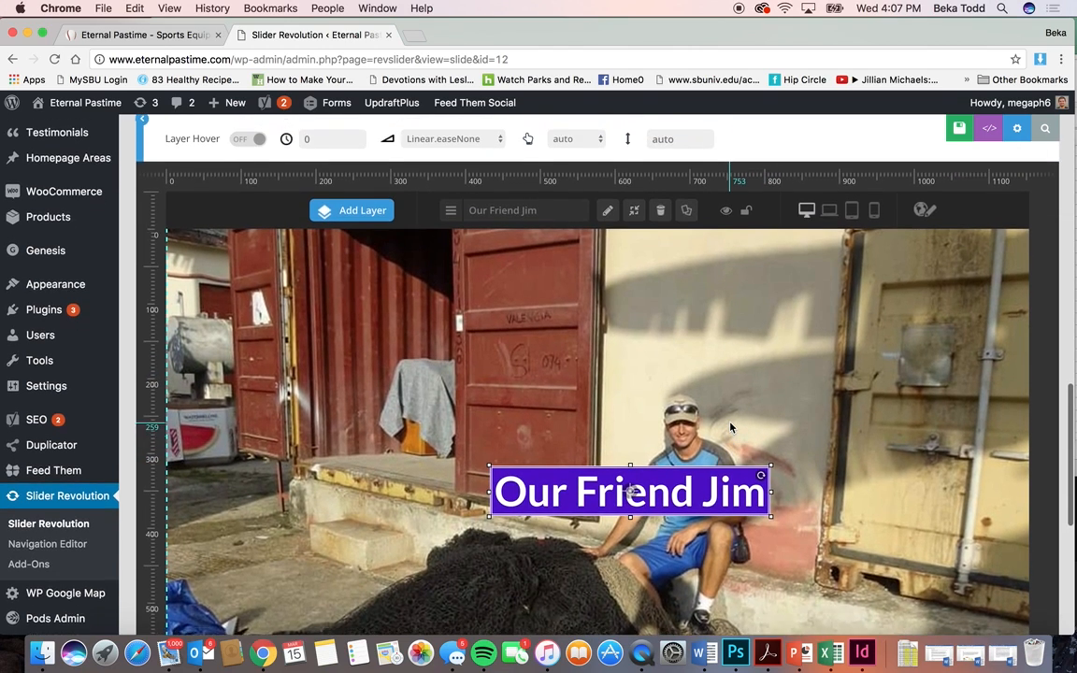
scroll(731, 428, "up", 3)
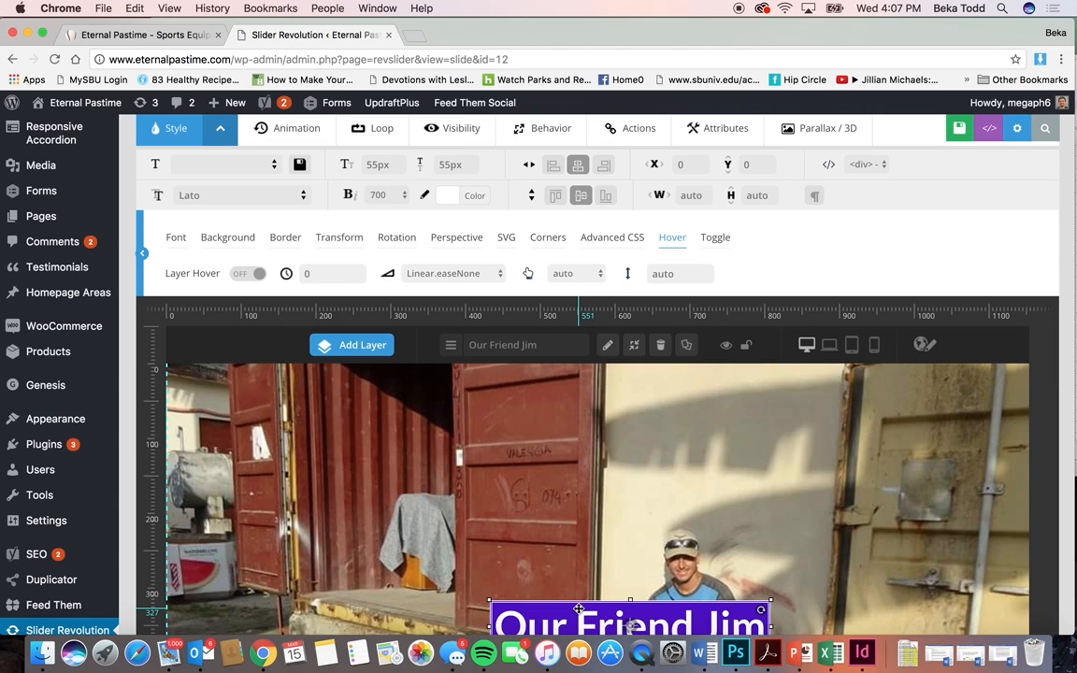
Step: Set the caption layer's exit animation template to SlideMaskToLeft
left_click(270, 128)
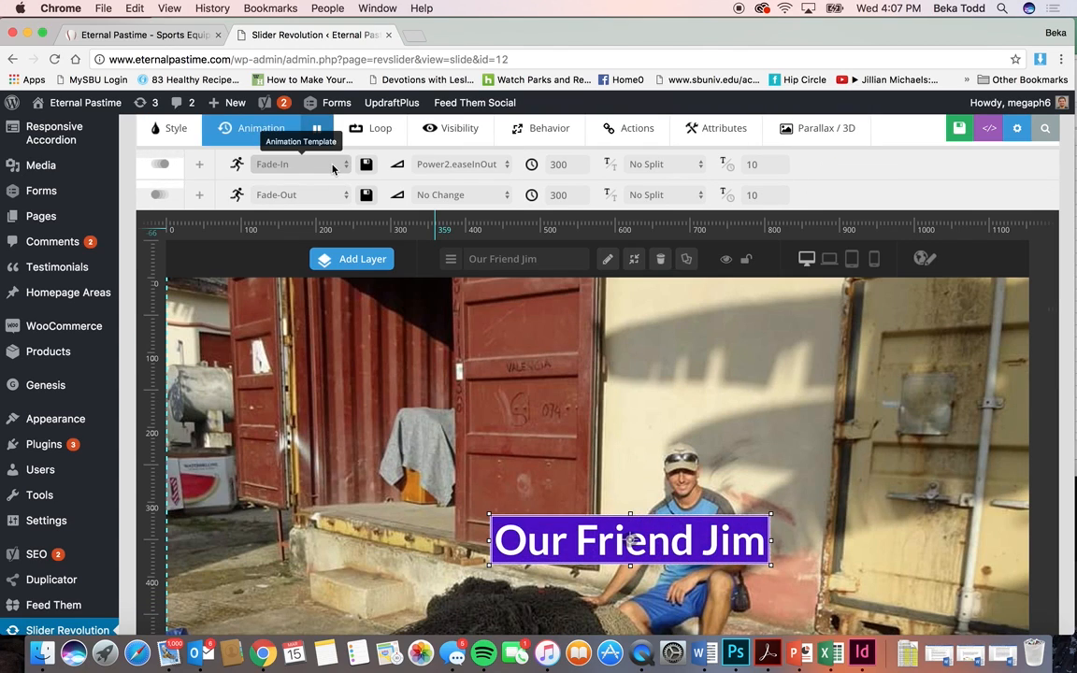
left_click(329, 195)
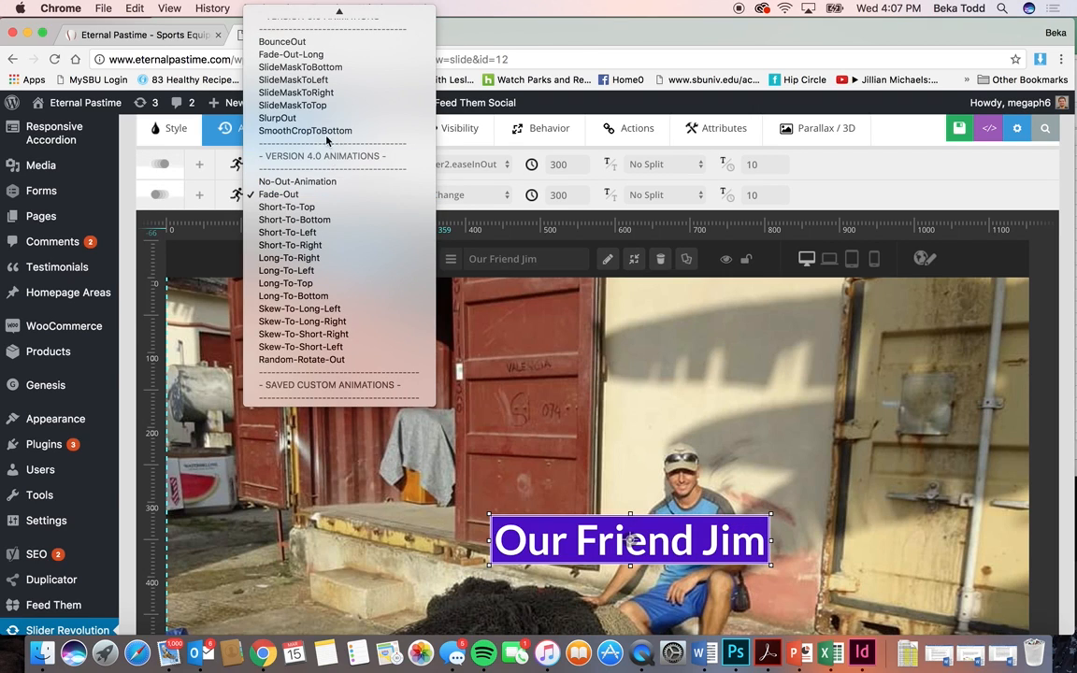
scroll(333, 115, "up", 2)
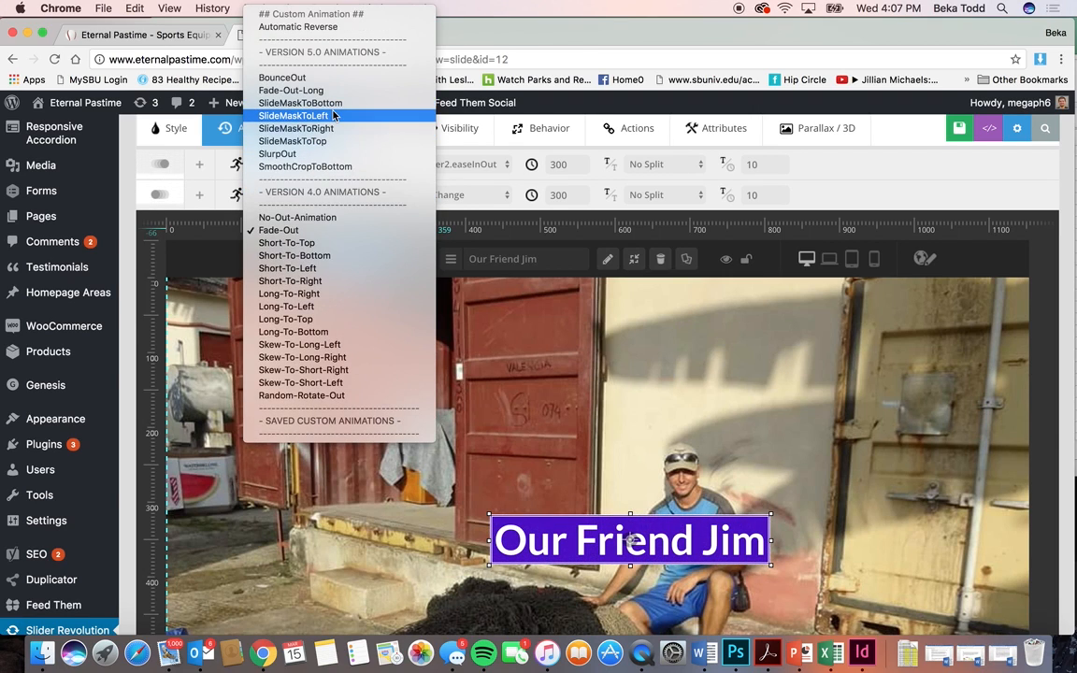
left_click(333, 114)
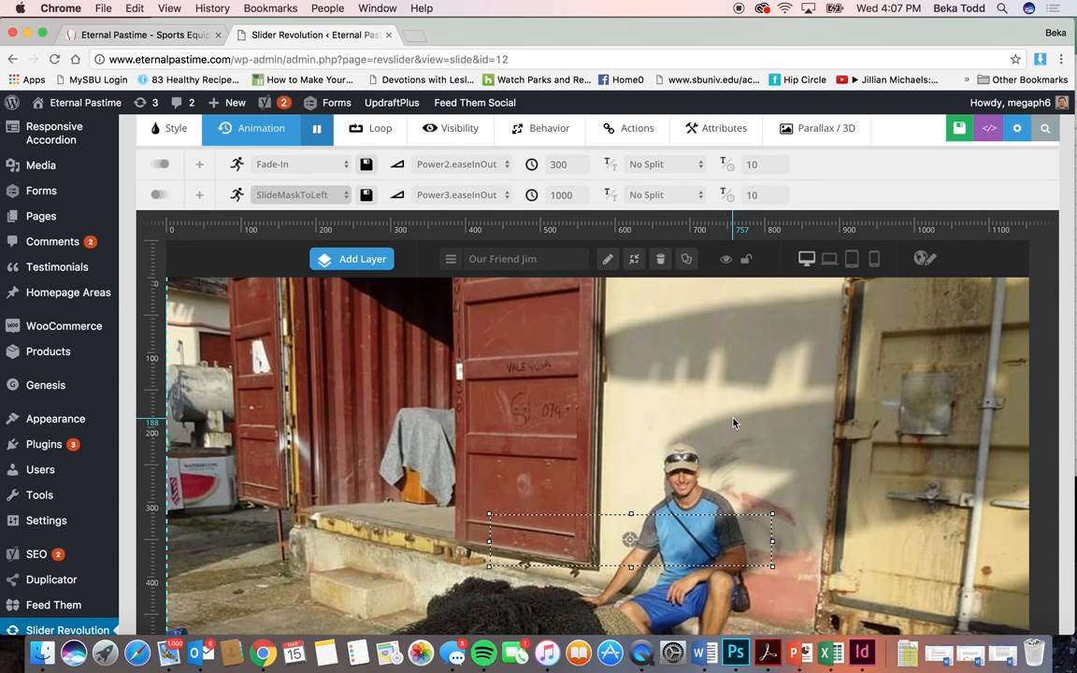
Step: Lengthen the caption layer's start speed to 1370 ms in the slide timeline and play the animation preview
scroll(734, 423, "down", 10)
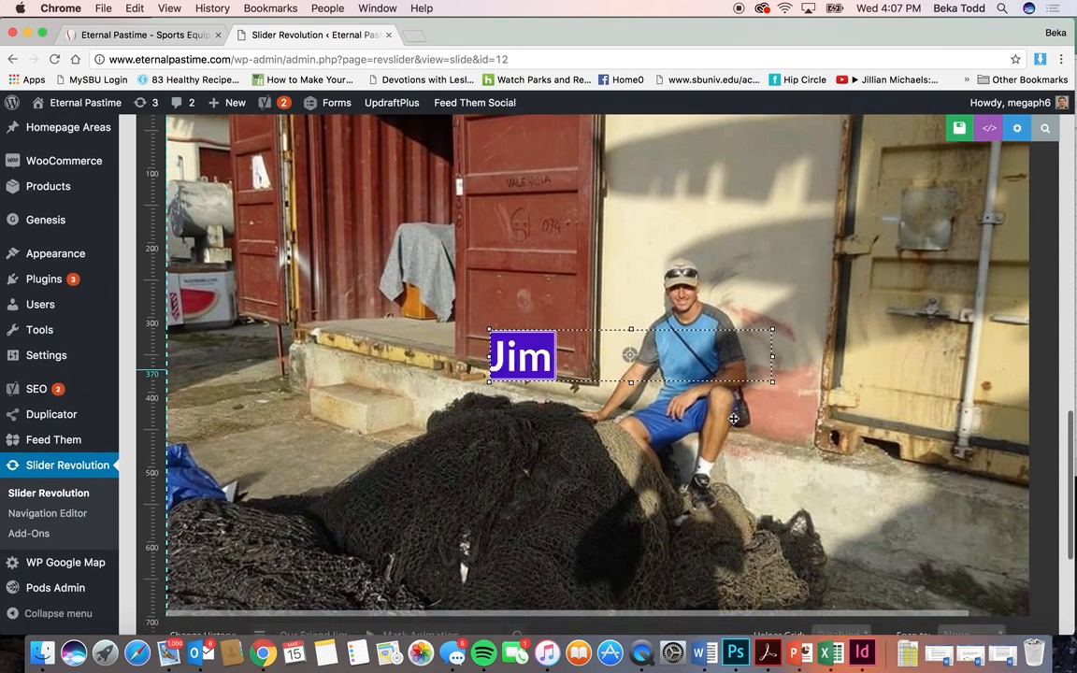
scroll(734, 419, "down", 2)
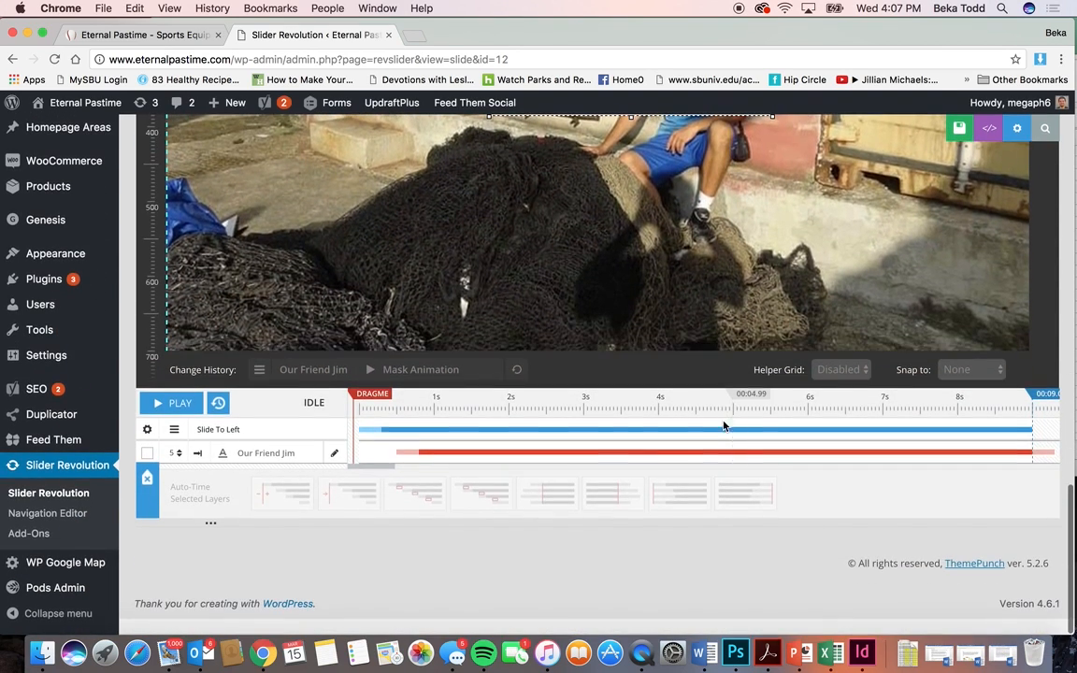
left_click(423, 453)
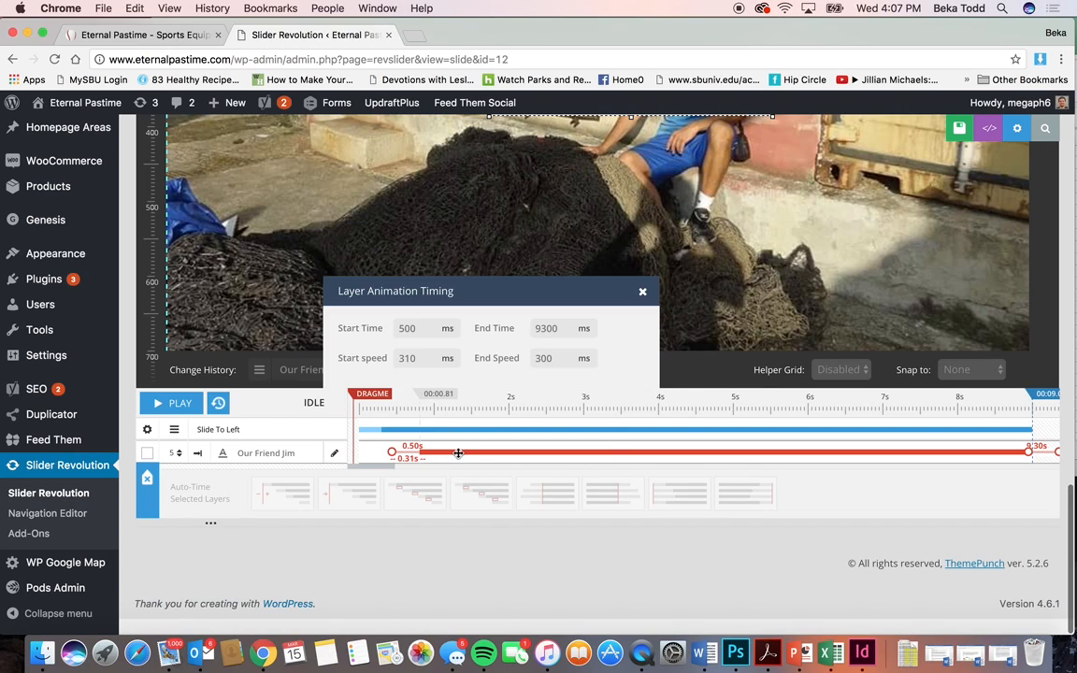
left_click_drag(472, 451, 502, 451)
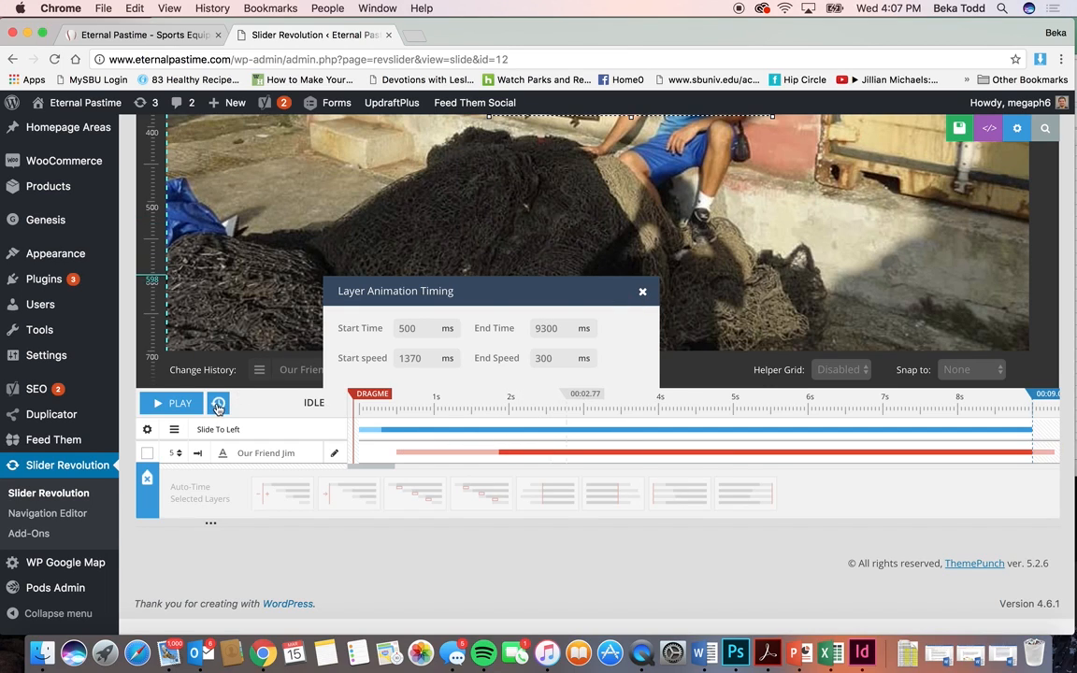
left_click(175, 407)
scroll(175, 407, "up", 1)
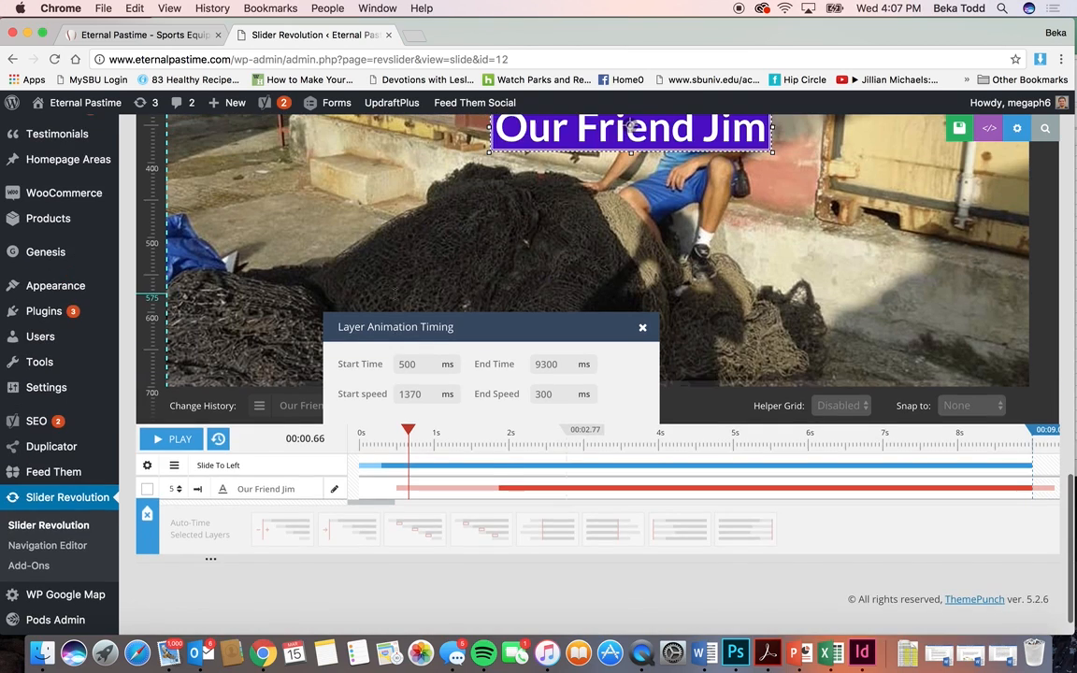
Step: Close the layer timing settings and add a new text layer reading "Learn More." to the slide
left_click(642, 330)
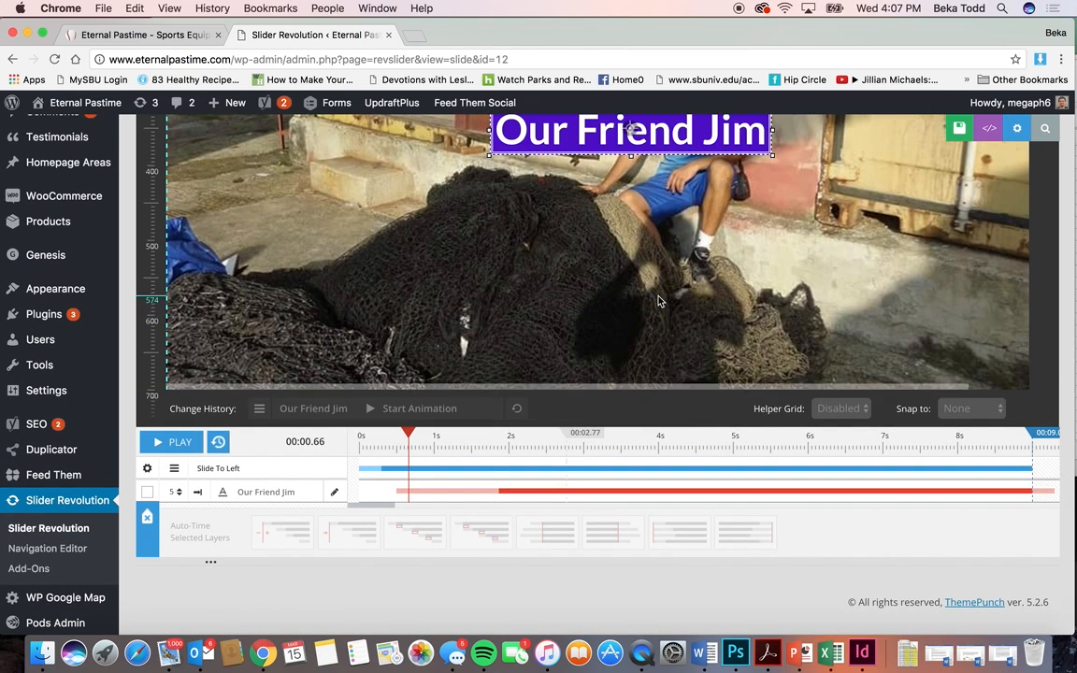
scroll(659, 300, "up", 2)
scroll(658, 300, "up", 7)
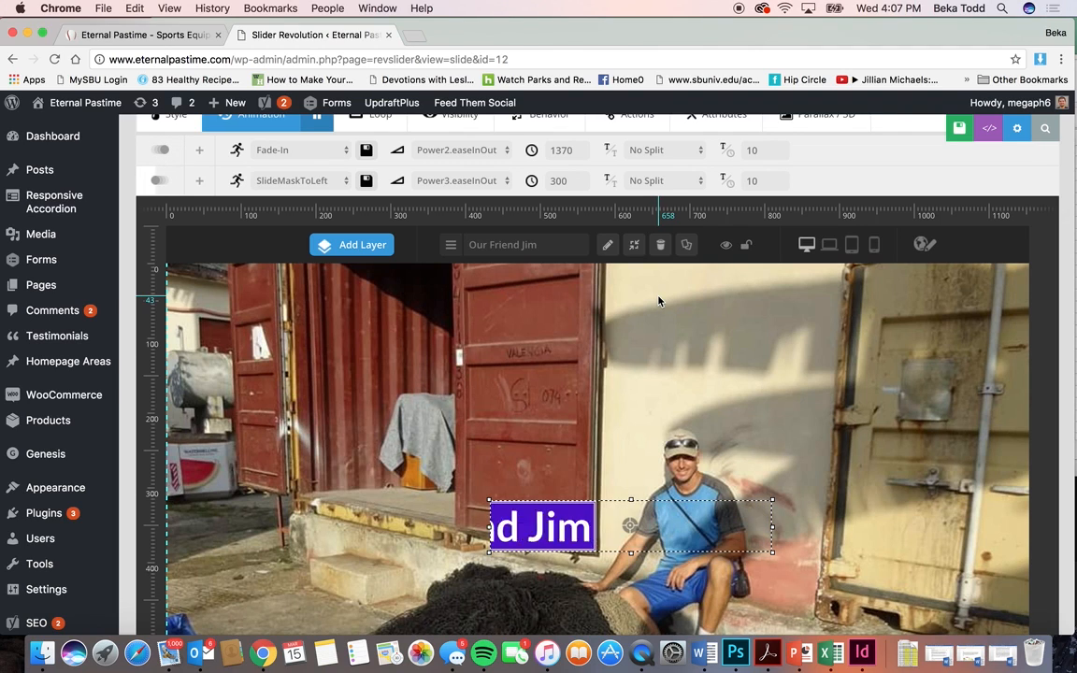
left_click(692, 368)
scroll(693, 367, "down", 1)
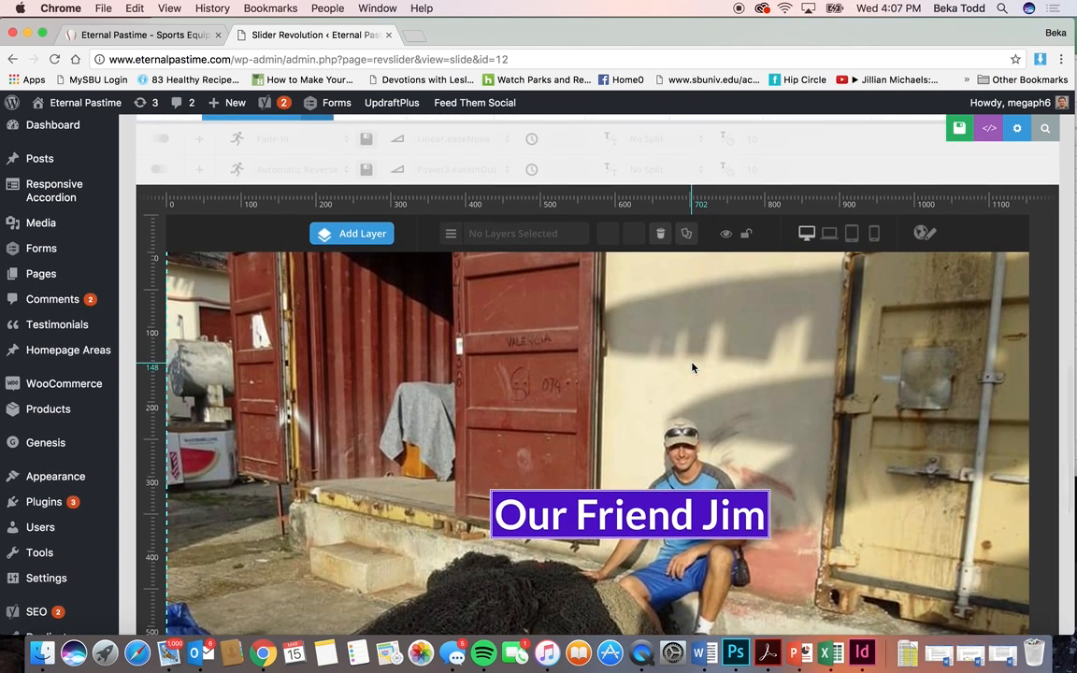
mouse_move(372, 243)
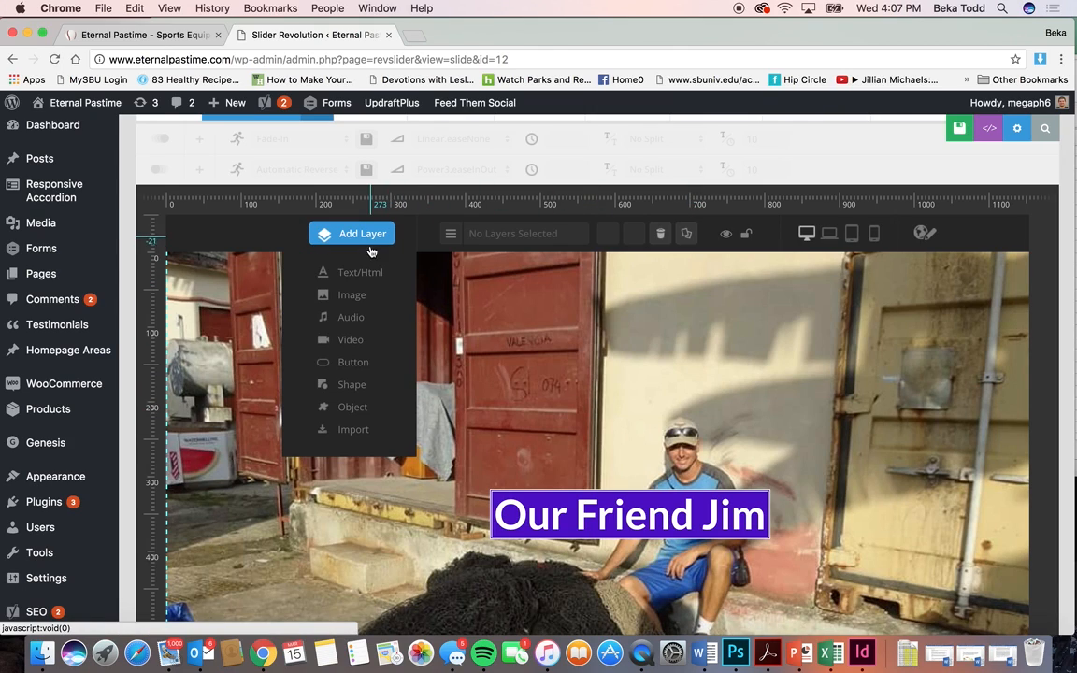
left_click(367, 274)
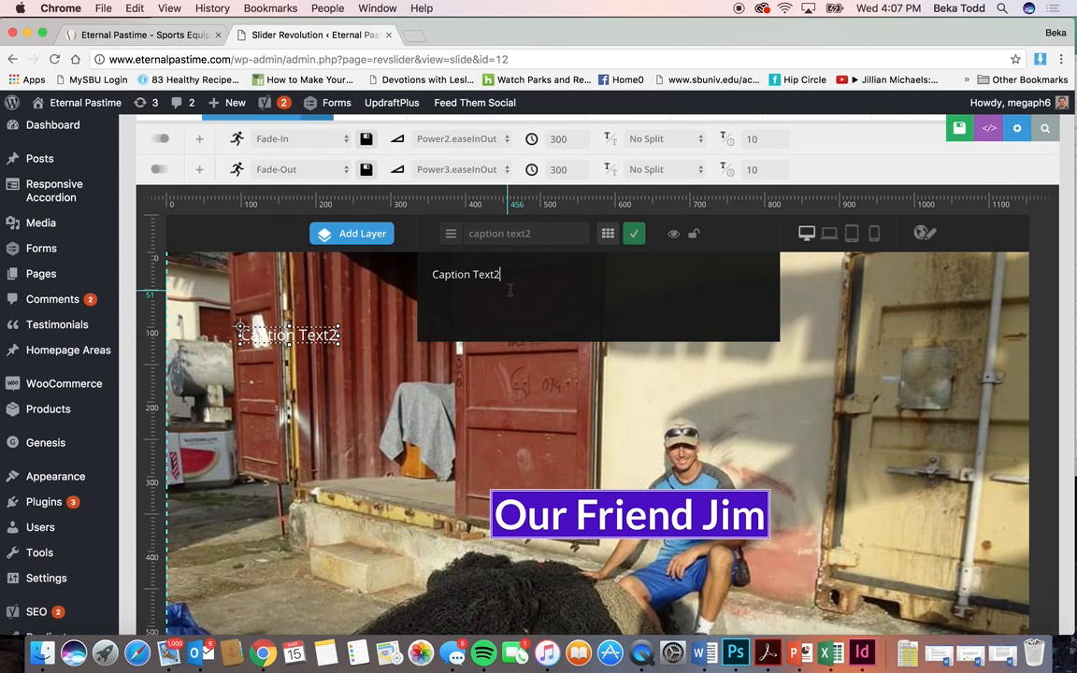
left_click_drag(509, 291, 406, 263)
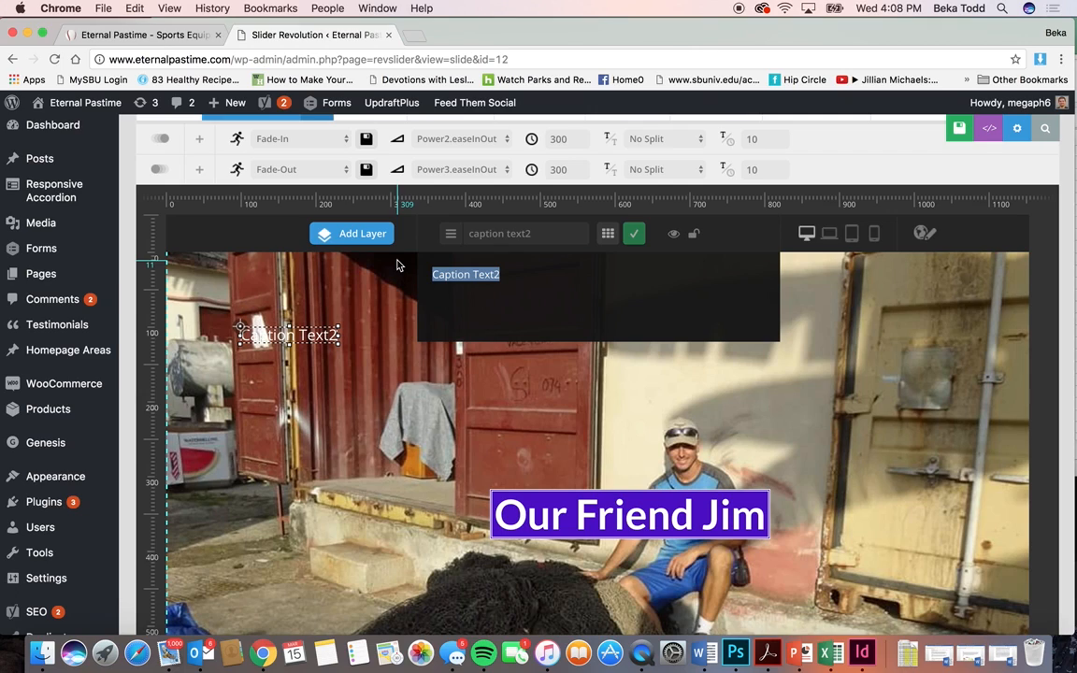
key("BackSpace")
key("BackSpace")
key("BackSpace")
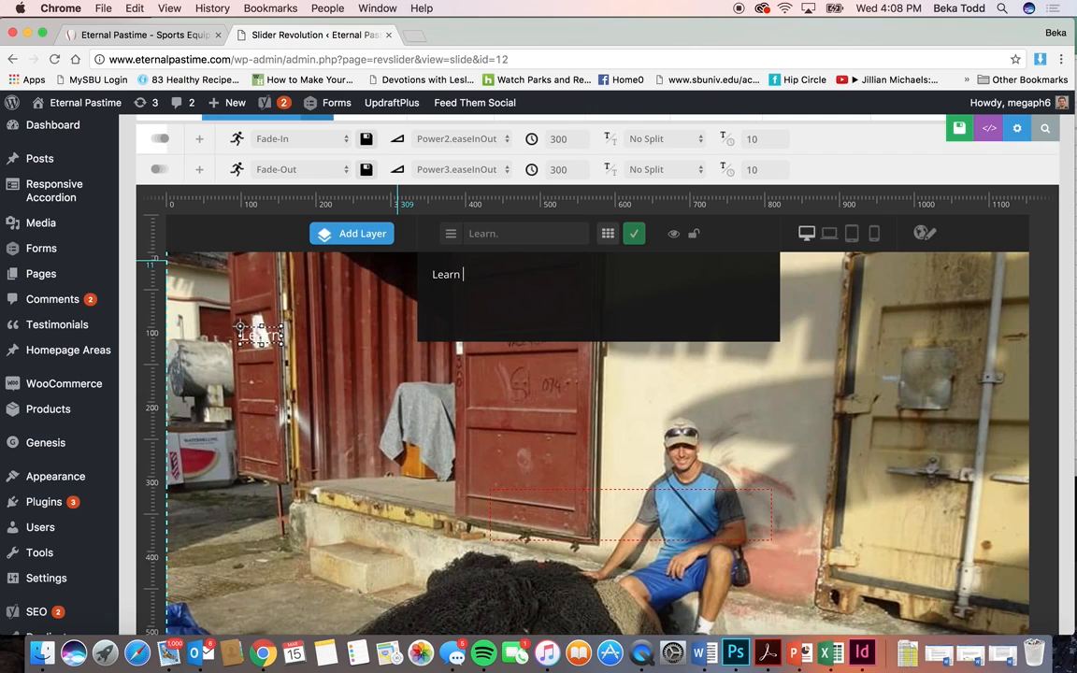
Step: Add a medium rounded "Click Here" button layer and place it below the "Learn More." text
mouse_move(373, 233)
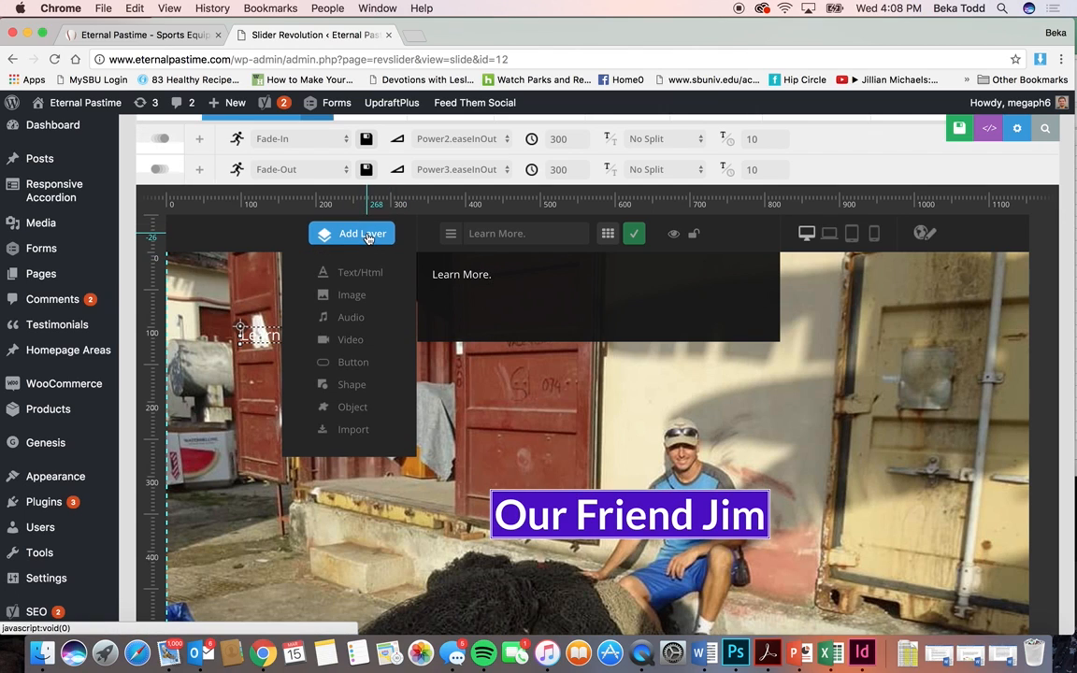
left_click(361, 364)
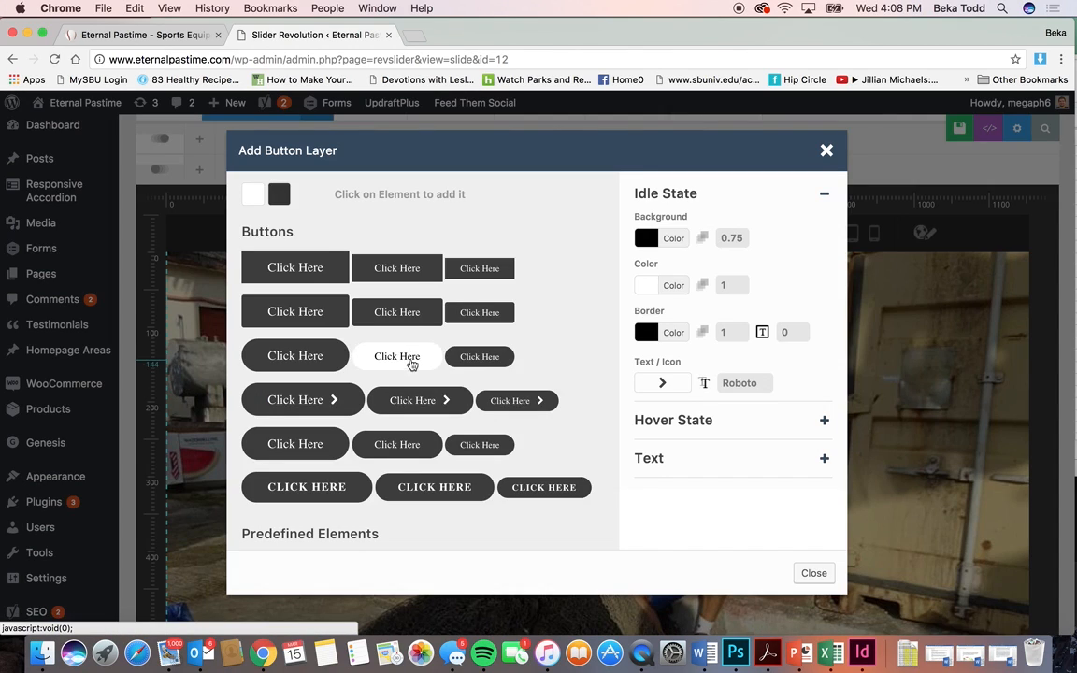
left_click(410, 360)
left_click_drag(318, 333, 354, 408)
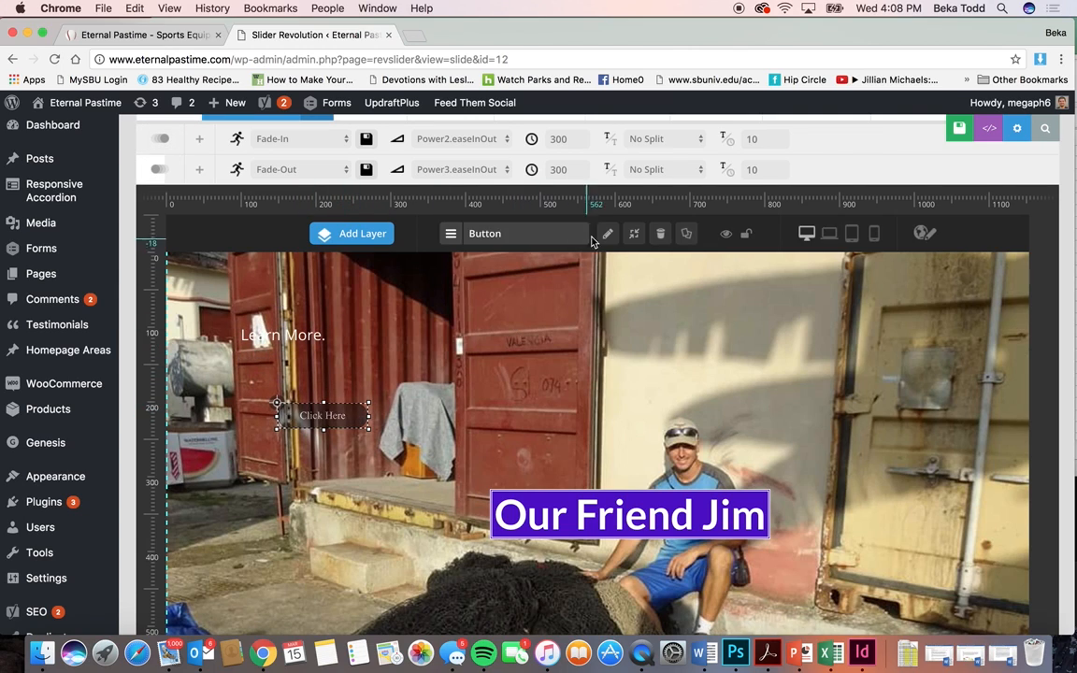
Step: Delete the button layer from the slide
left_click(450, 241)
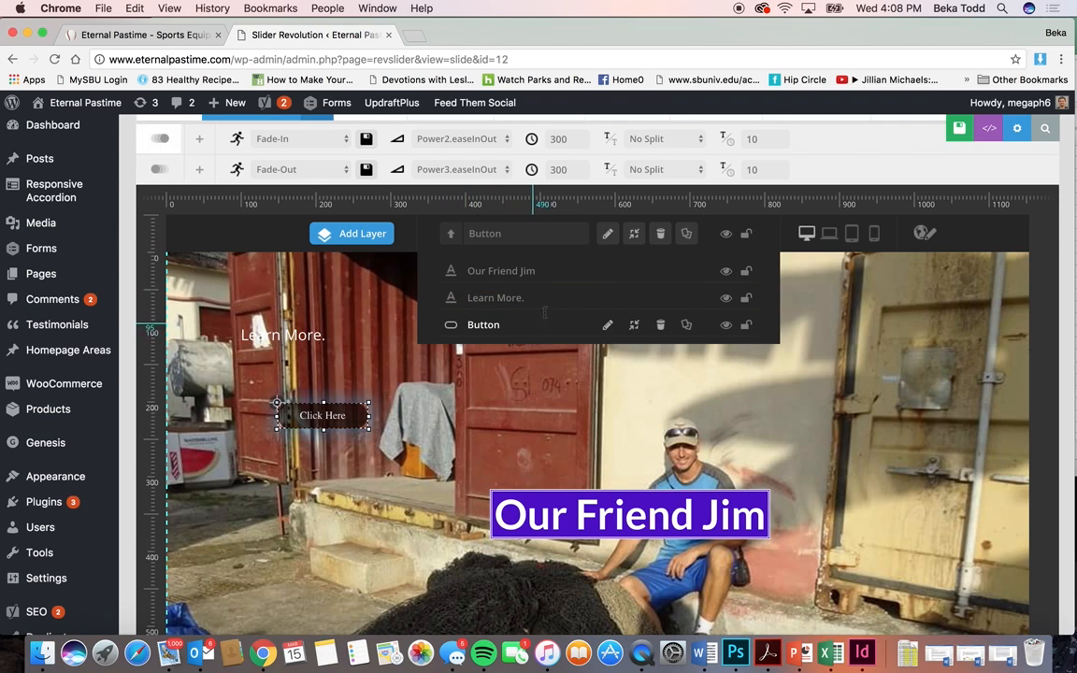
left_click(660, 325)
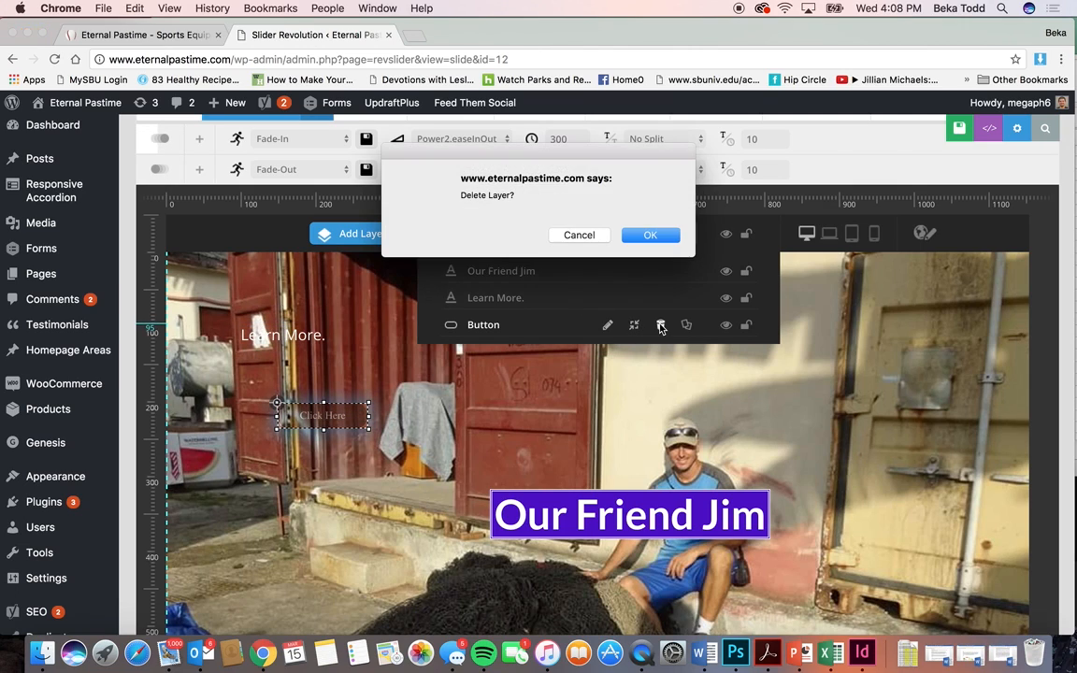
left_click(651, 236)
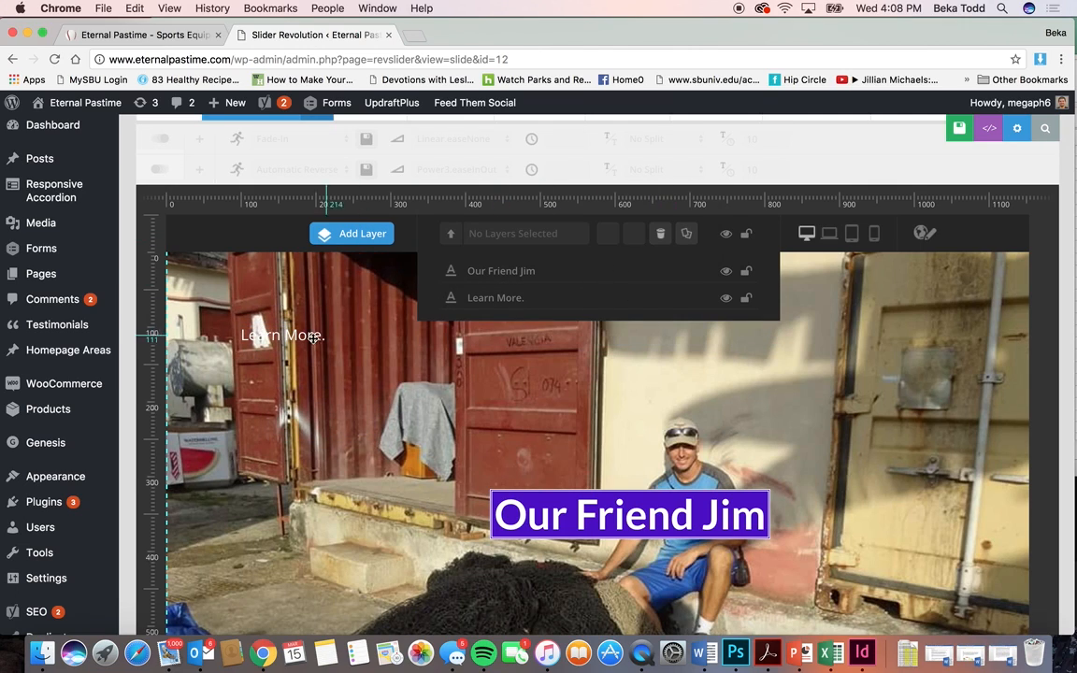
Step: Align the "Learn More." layer to the slide's center and move it just below the purple caption, at a vertical offset of about 84 px
left_click_drag(306, 334, 349, 377)
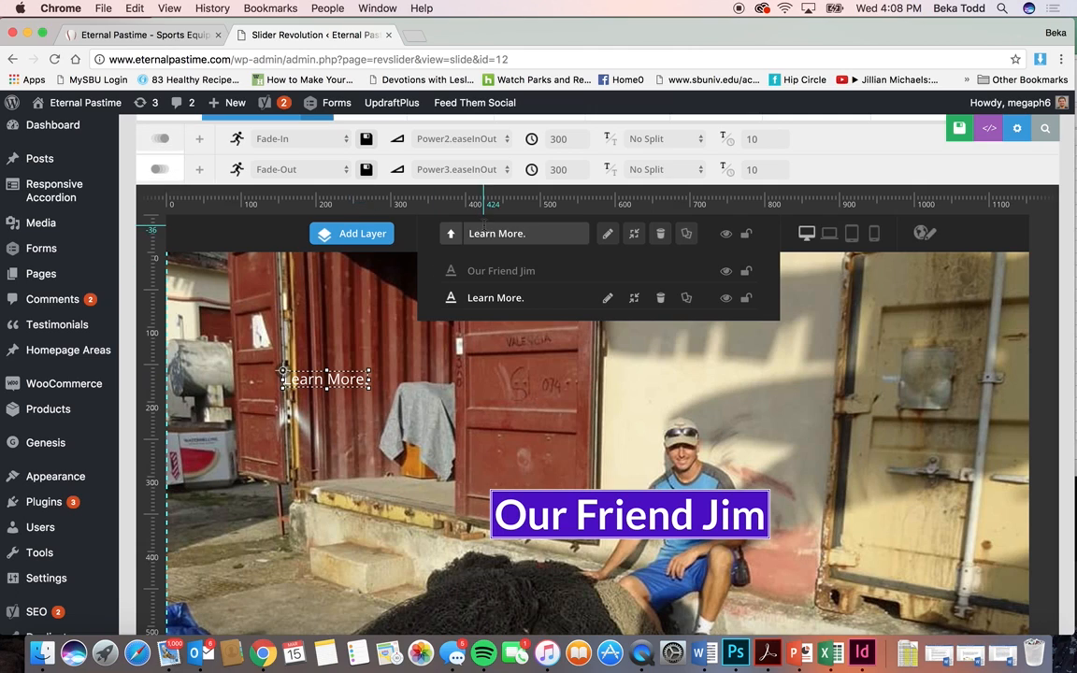
scroll(351, 333, "up", 3)
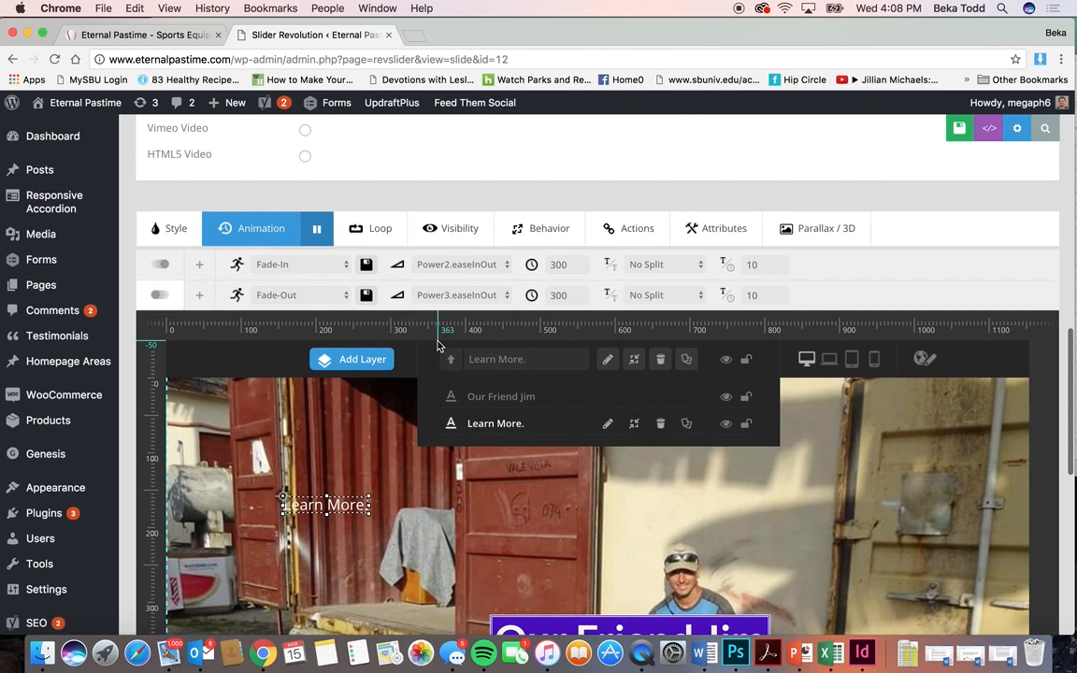
left_click(173, 230)
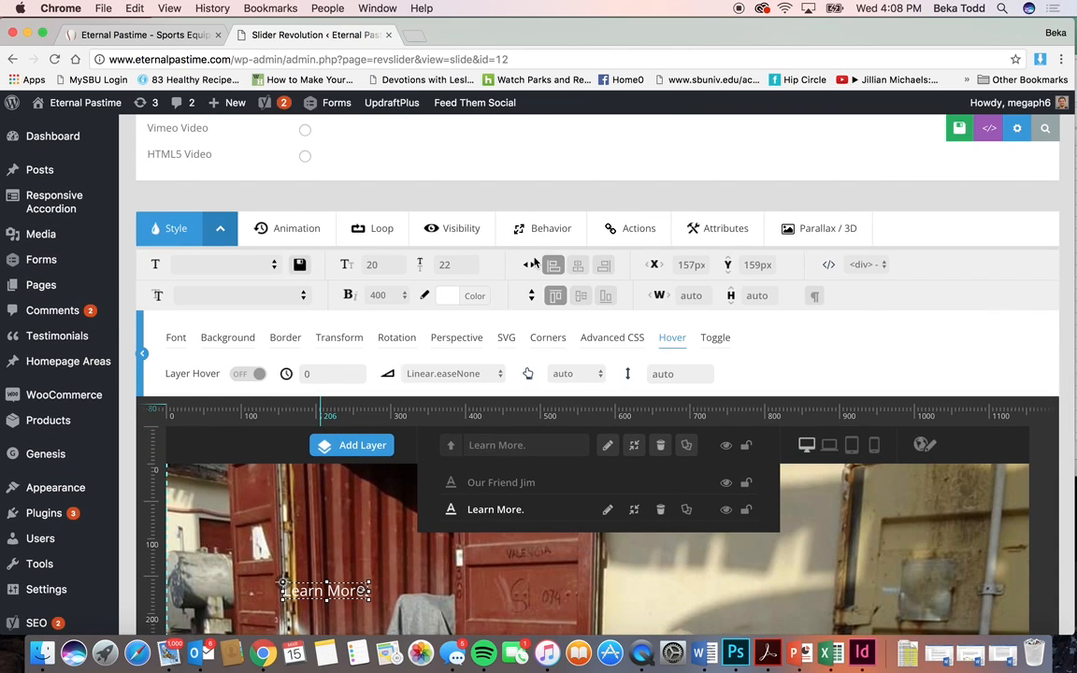
left_click(580, 267)
left_click(583, 296)
scroll(585, 294, "down", 5)
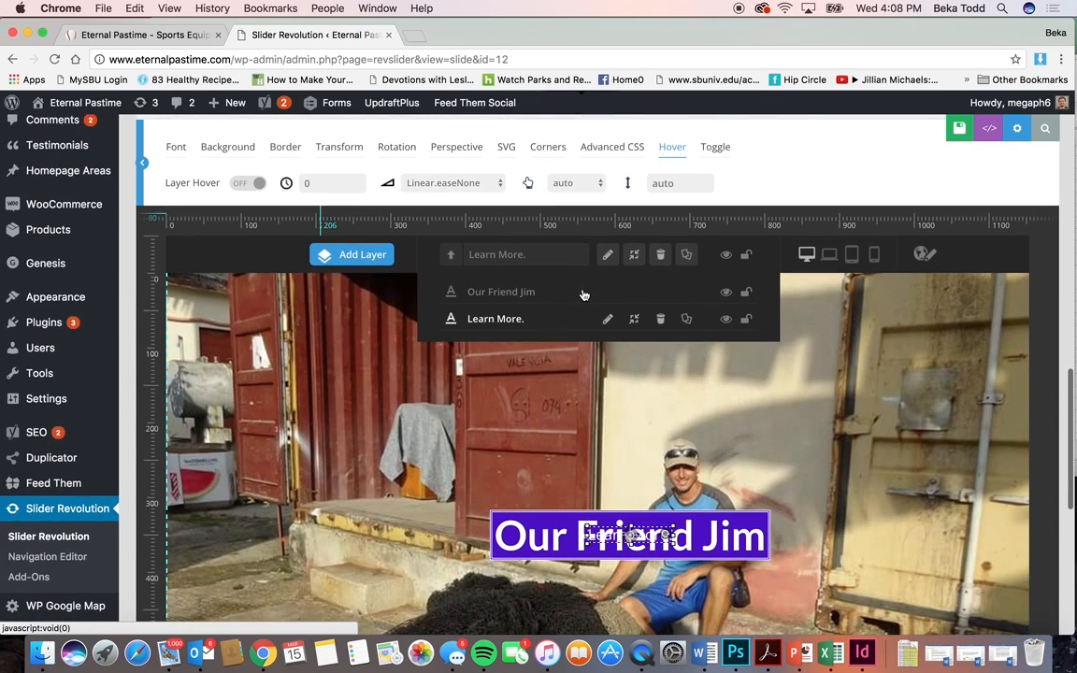
left_click_drag(617, 551, 617, 612)
scroll(585, 424, "up", 1)
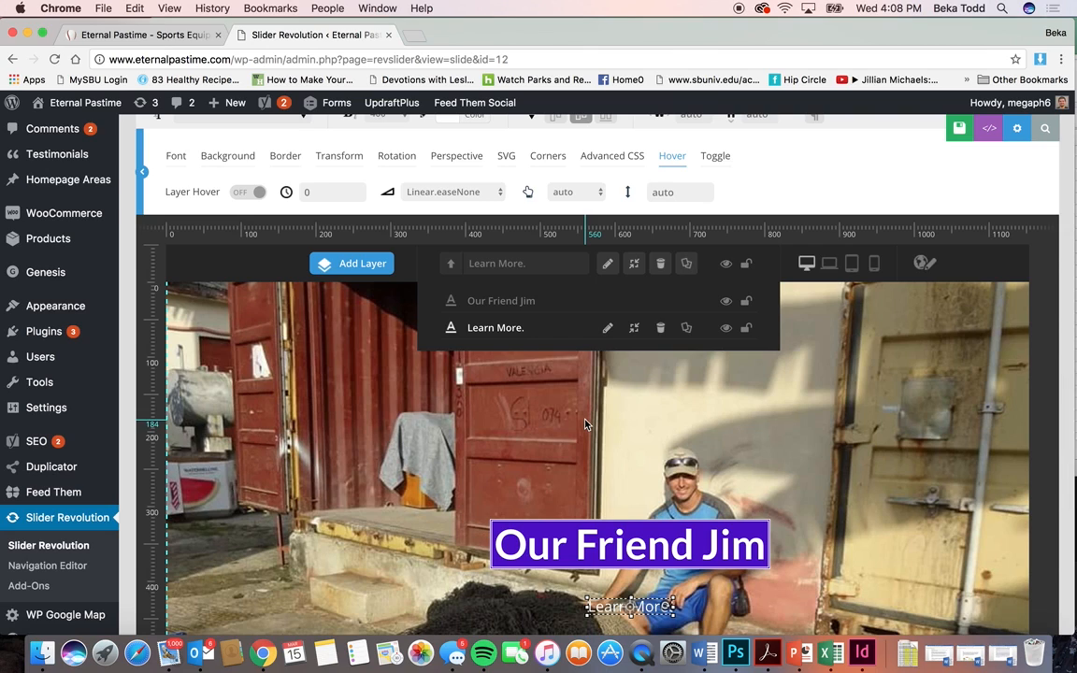
Step: Add a click action to the "Learn More." layer with a Simple Link to google.com
scroll(525, 374, "up", 4)
scroll(523, 339, "up", 2)
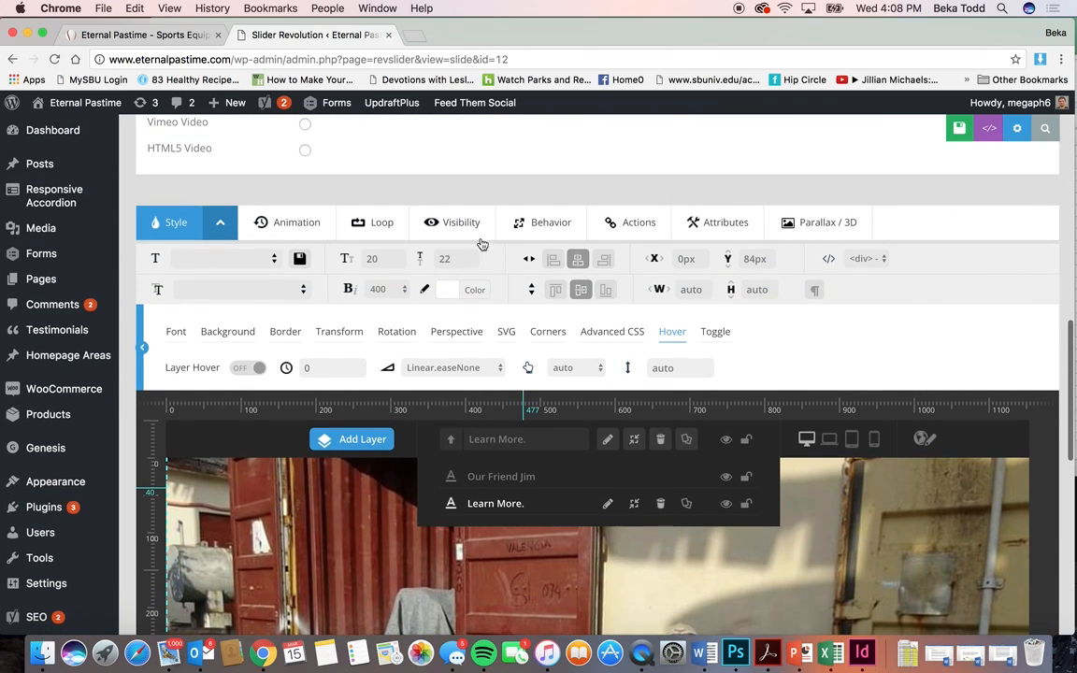
left_click(618, 224)
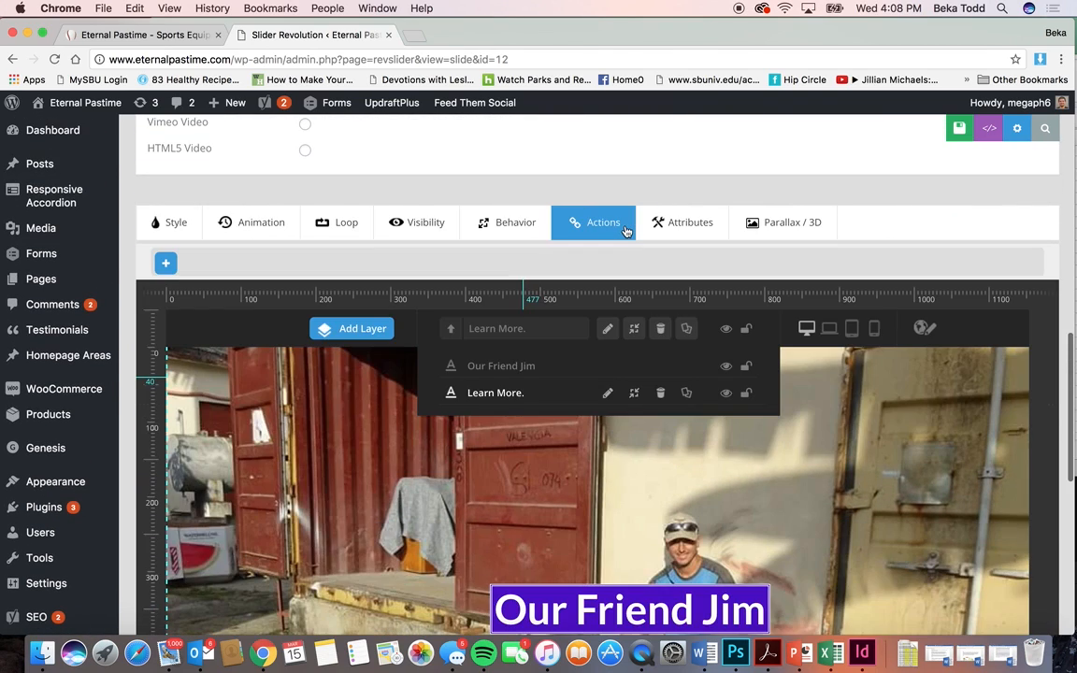
left_click(168, 263)
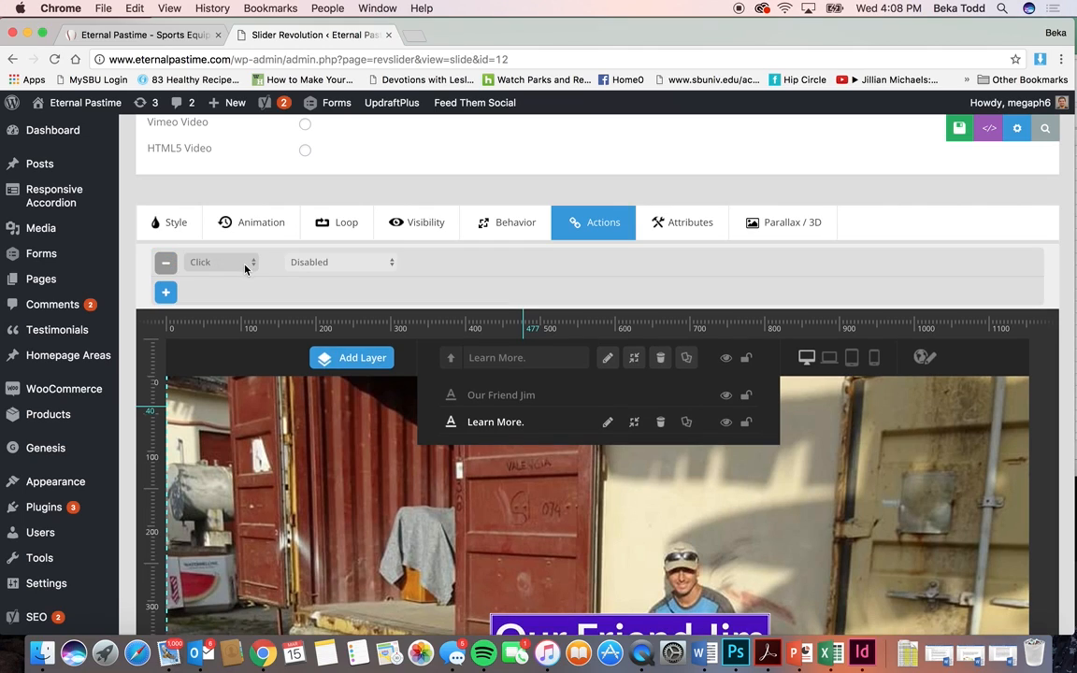
left_click(313, 264)
left_click(318, 273)
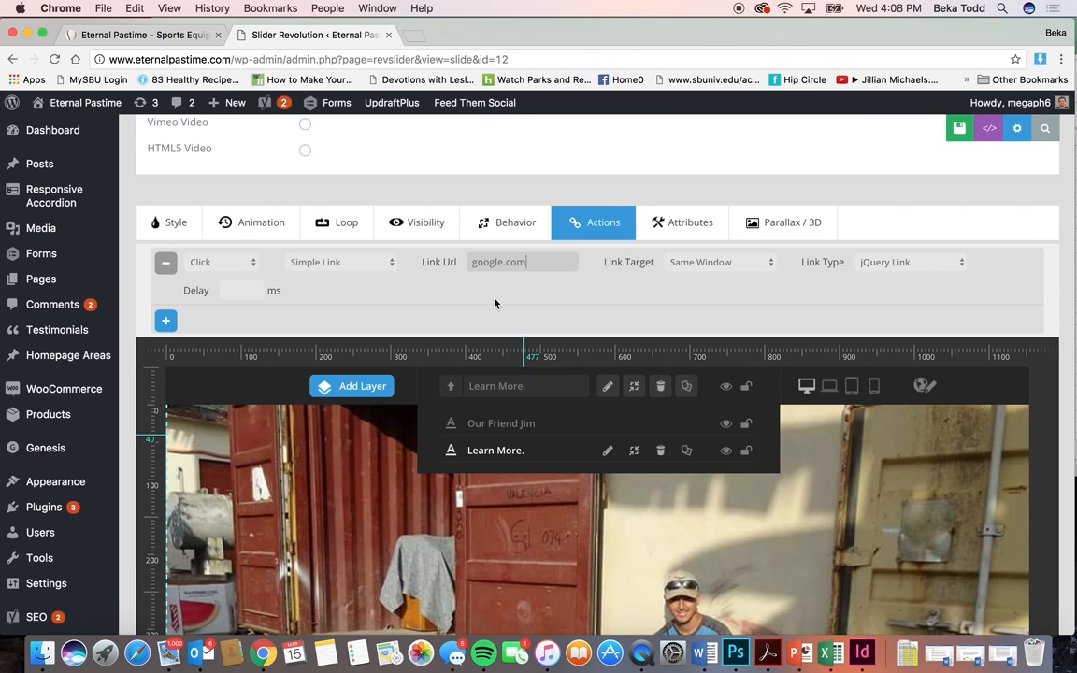
Step: Save the slide, preview the slider with its new layers, and close the preview
scroll(495, 303, "down", 5)
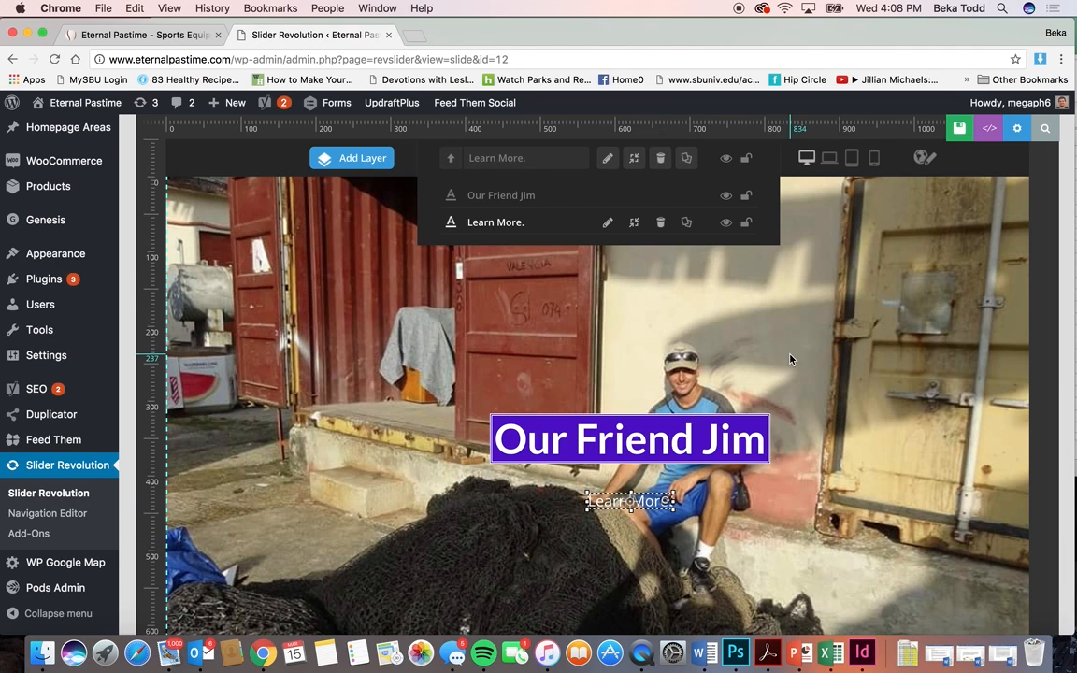
left_click(930, 129)
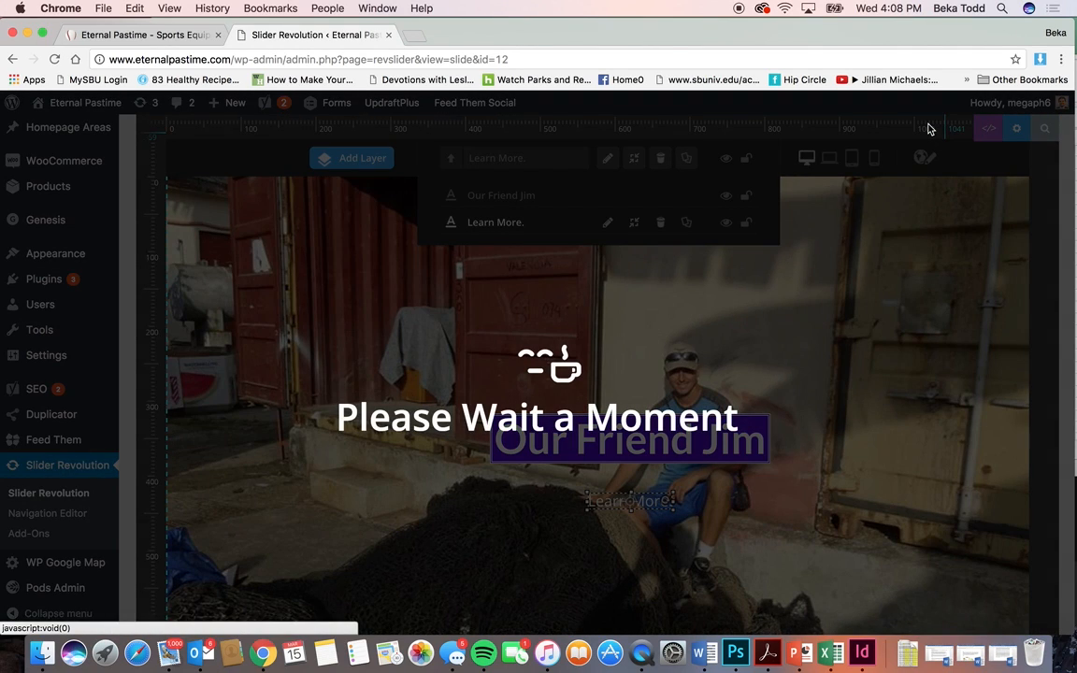
left_click(989, 129)
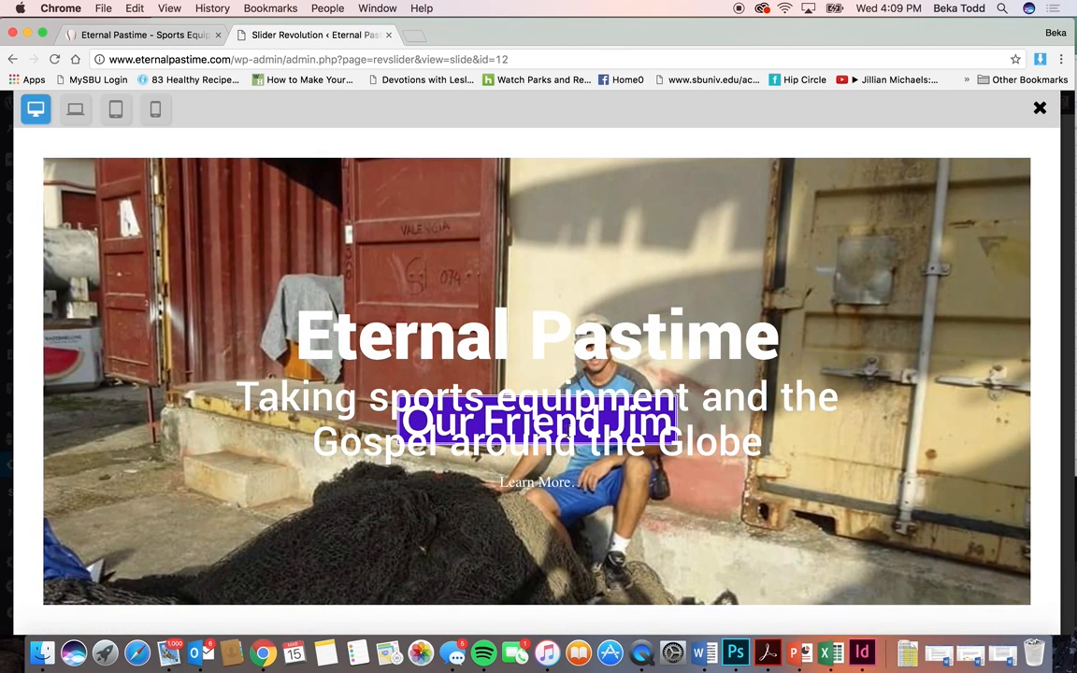
left_click(1039, 107)
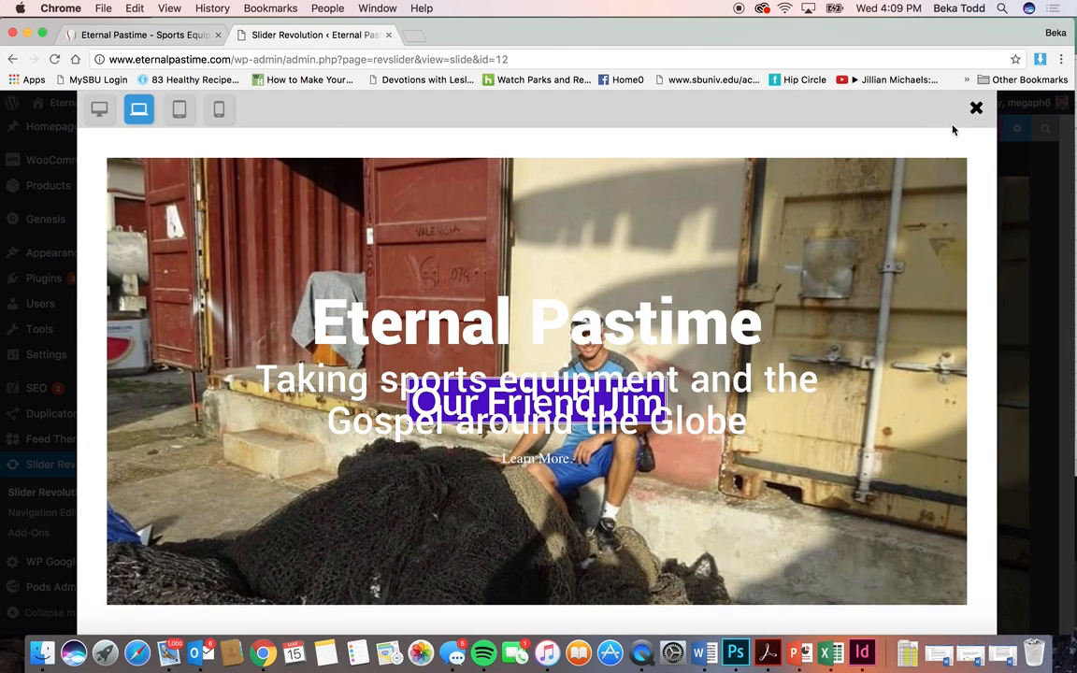
Step: Open the slider's Static / Global Layers for editing and show the layers from Slide (ID: 12)
scroll(644, 263, "up", 5)
scroll(644, 265, "up", 8)
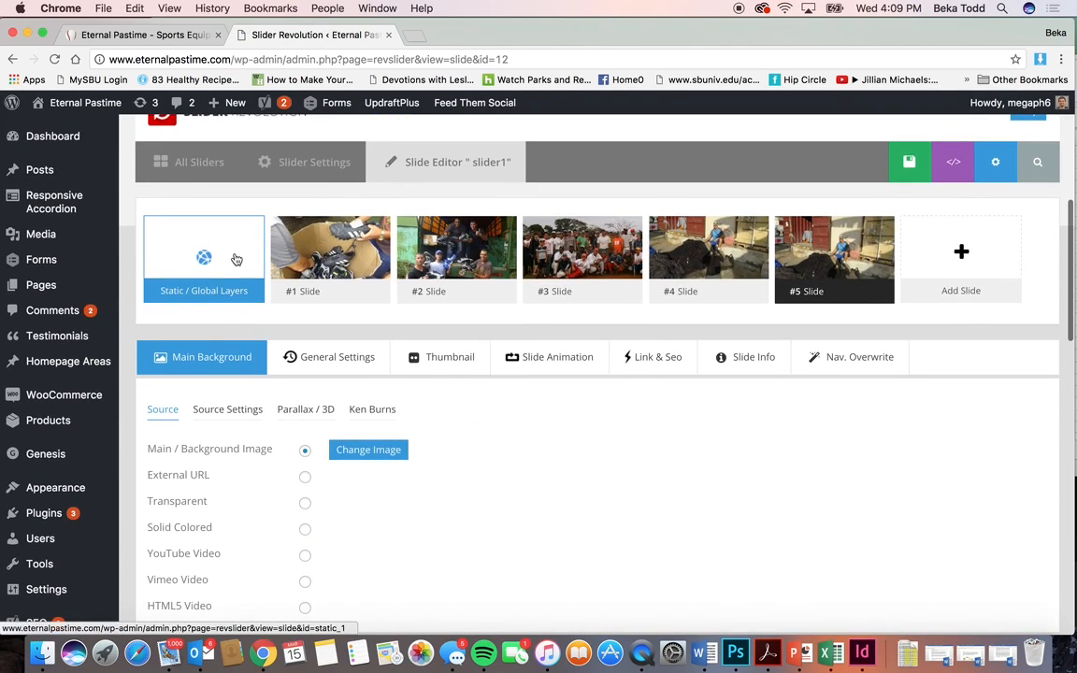
left_click(235, 260)
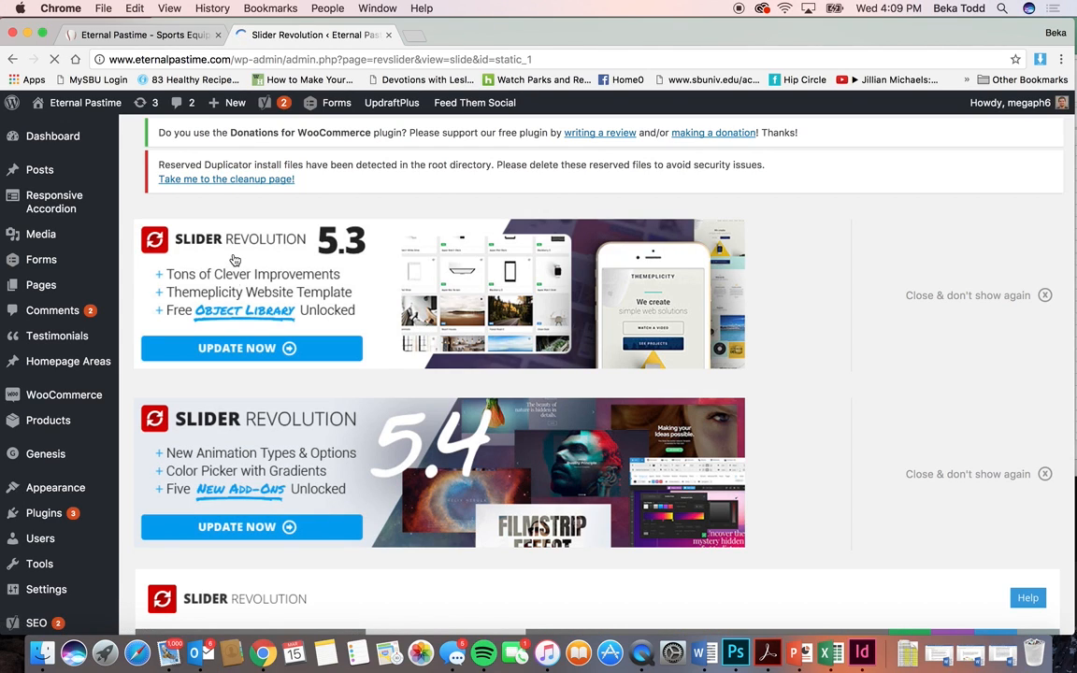
scroll(265, 425, "down", 5)
scroll(234, 410, "down", 2)
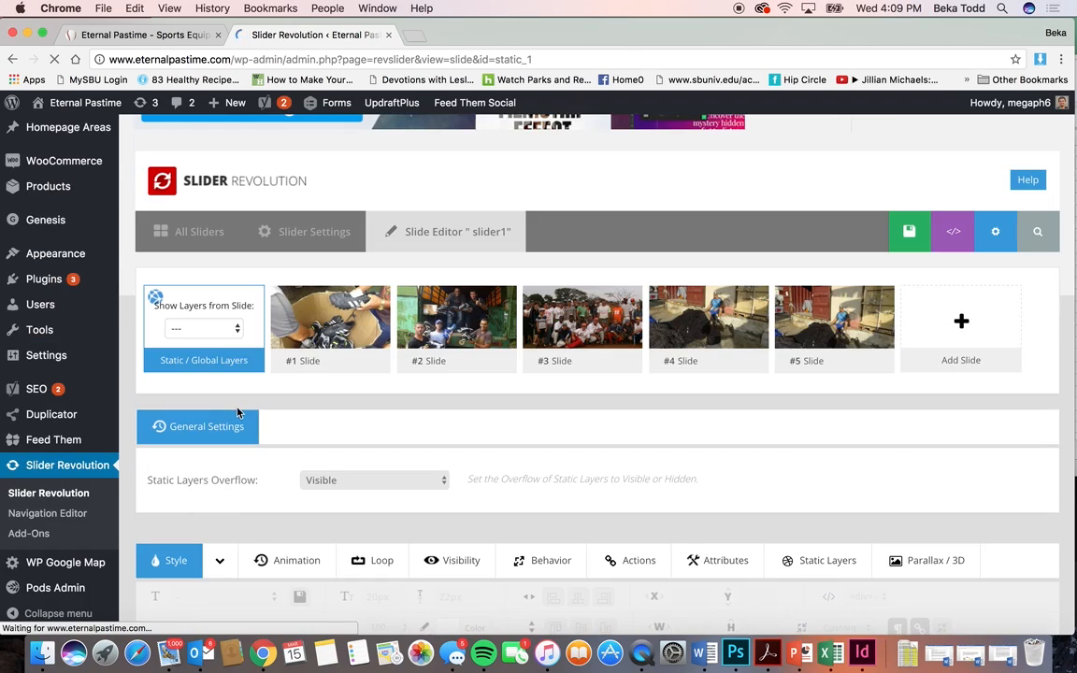
left_click(229, 329)
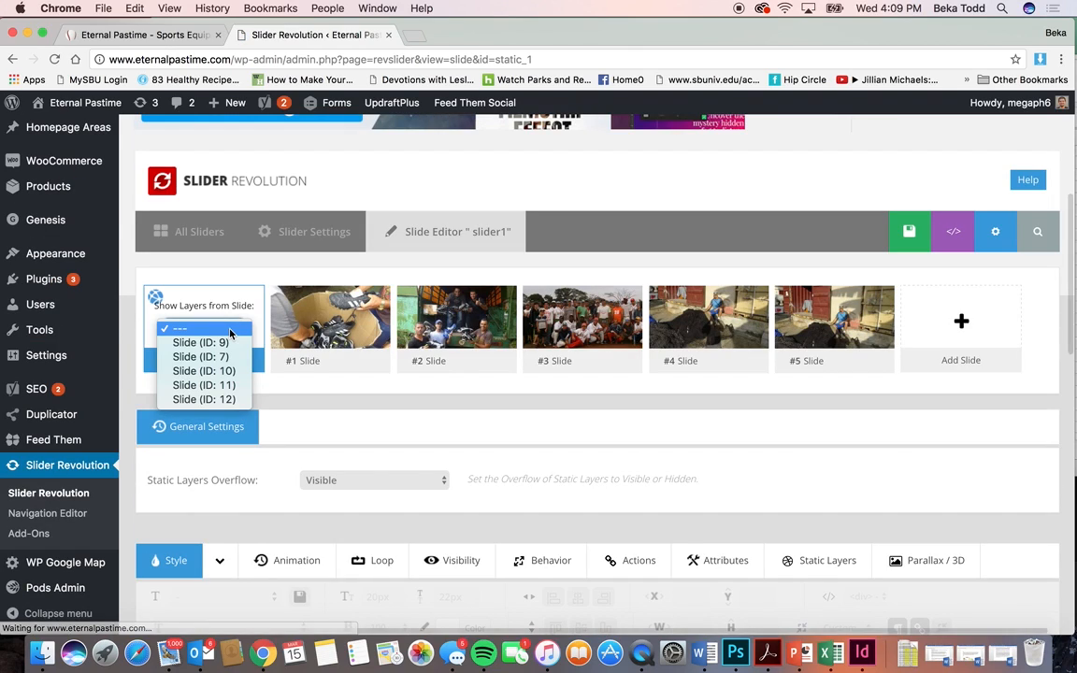
left_click(234, 403)
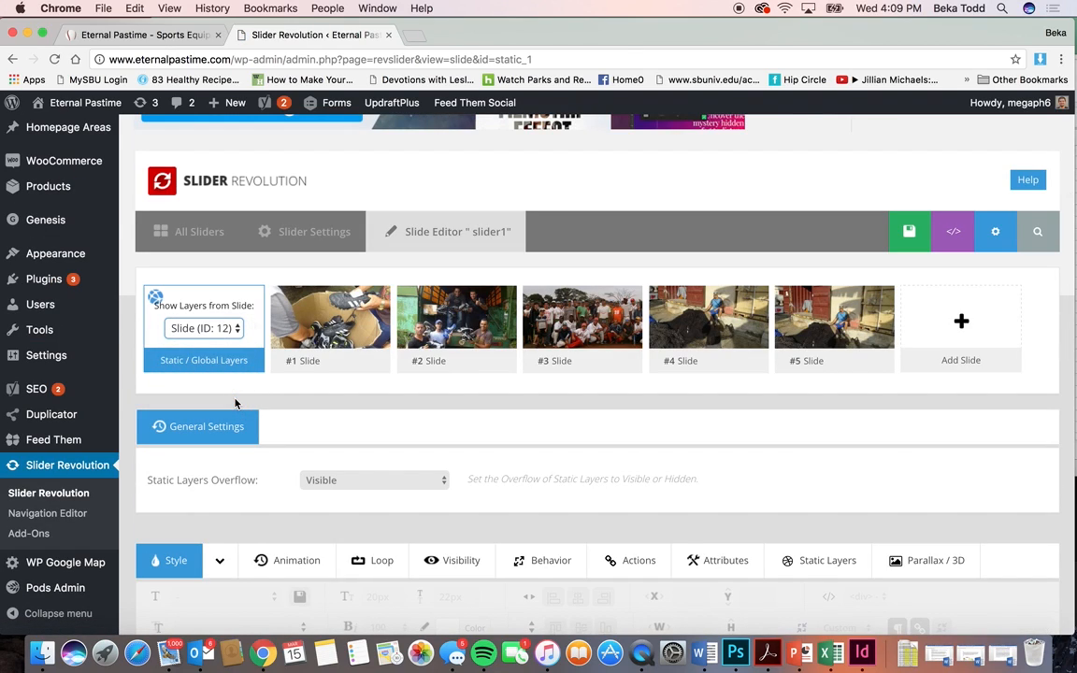
Step: Delete the "Eternal Pastime" heading from the static layers
scroll(235, 403, "down", 10)
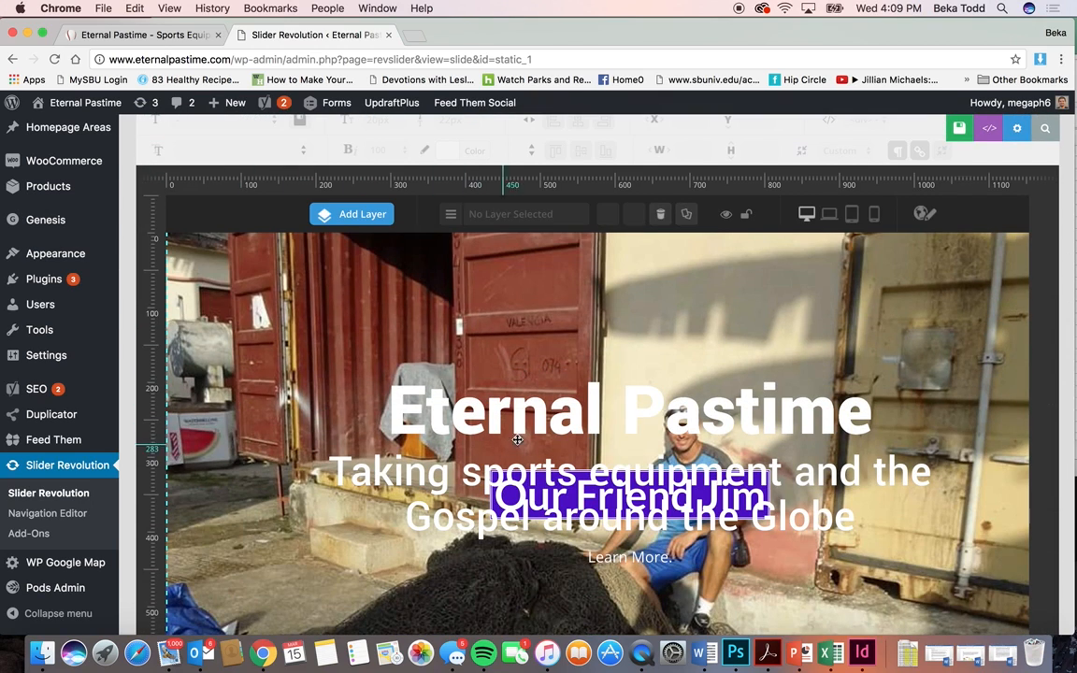
left_click(533, 405)
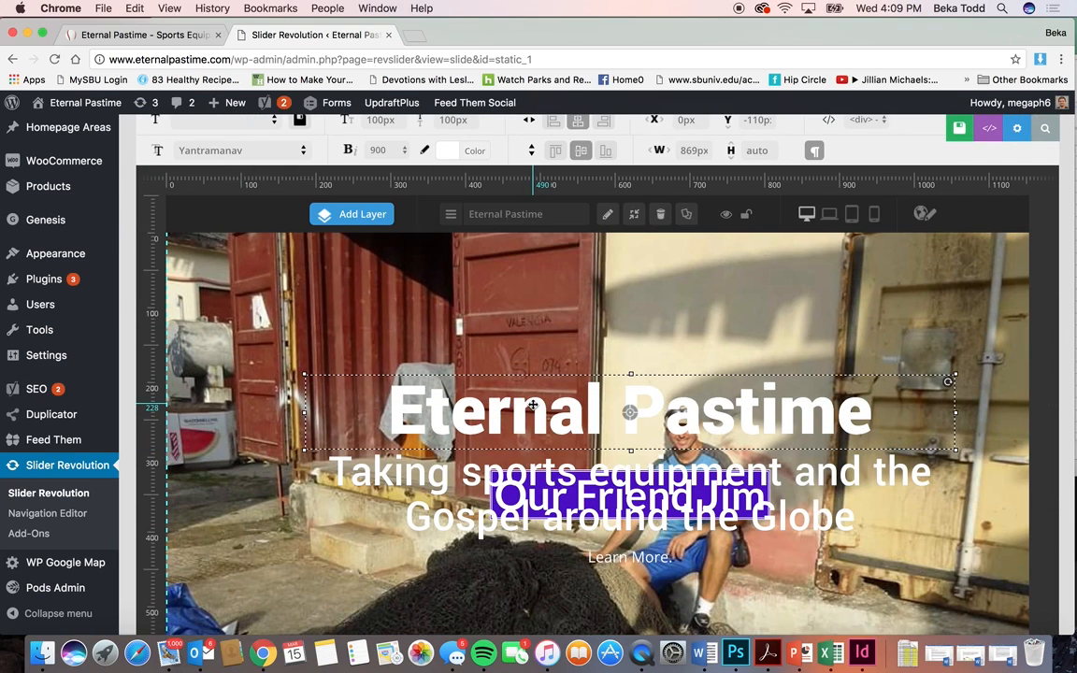
key("Delete")
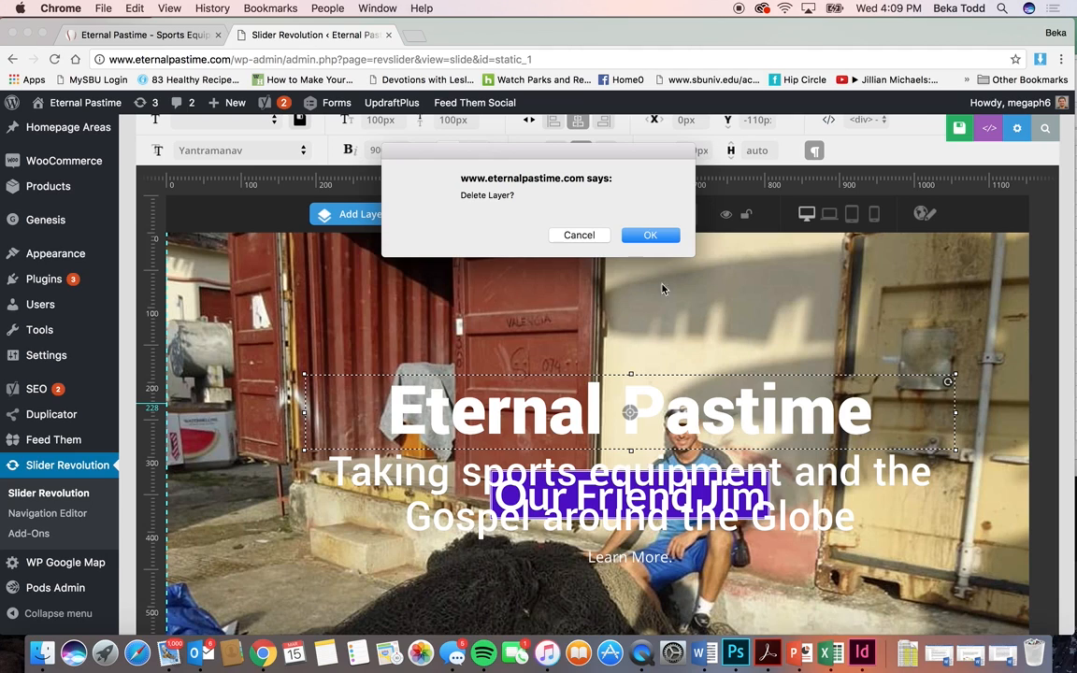
key("Return")
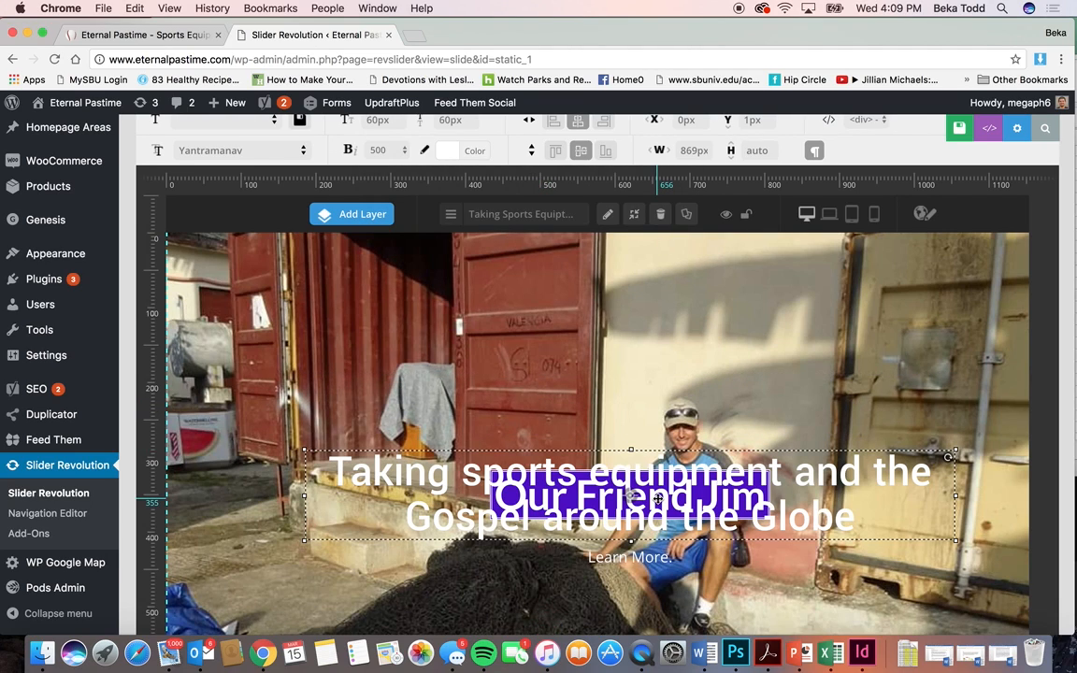
Step: Delete the "Taking sports equipment and the Gospel around the Globe" text from the static layers
key("Delete")
left_click(645, 245)
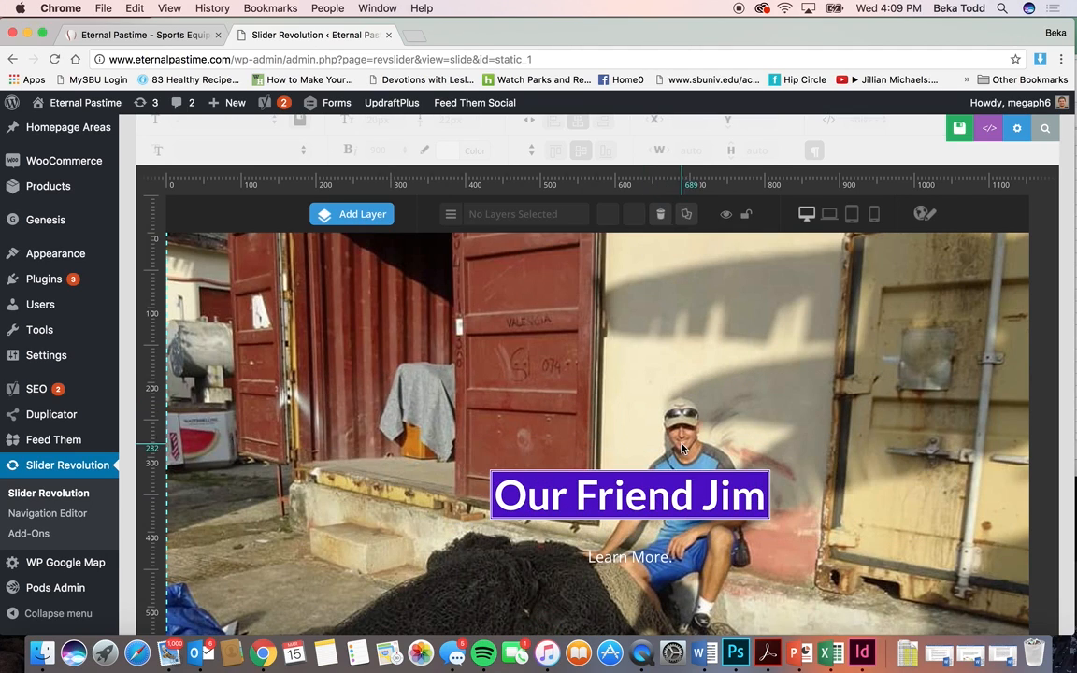
Step: Save the static layers, then preview the slider and close the preview
left_click(949, 139)
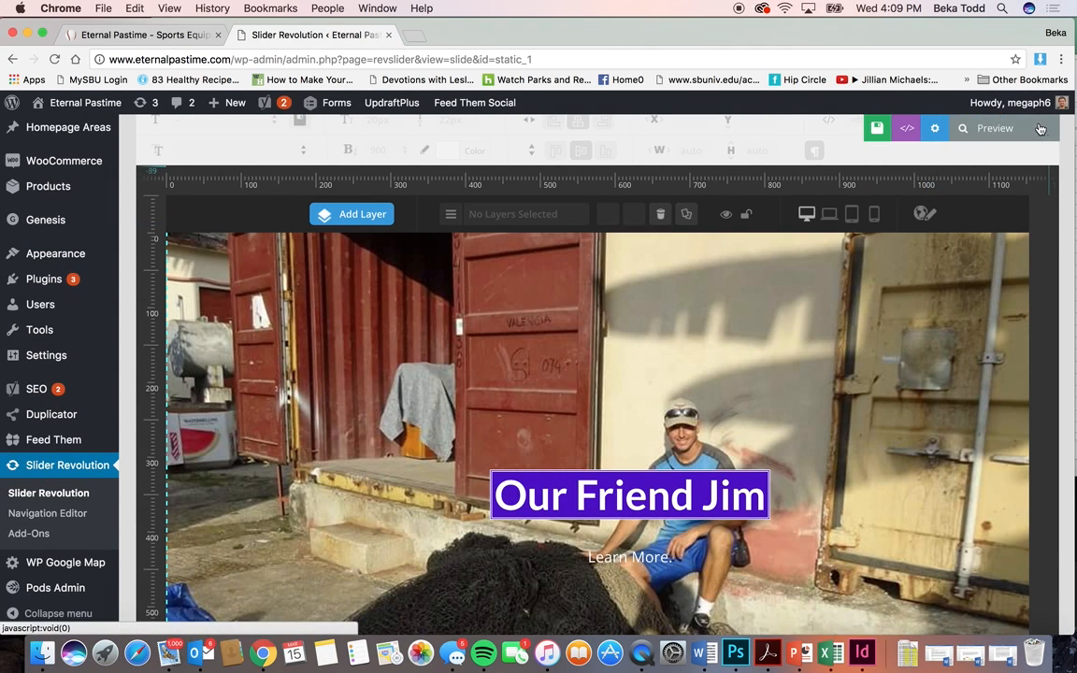
left_click(1016, 134)
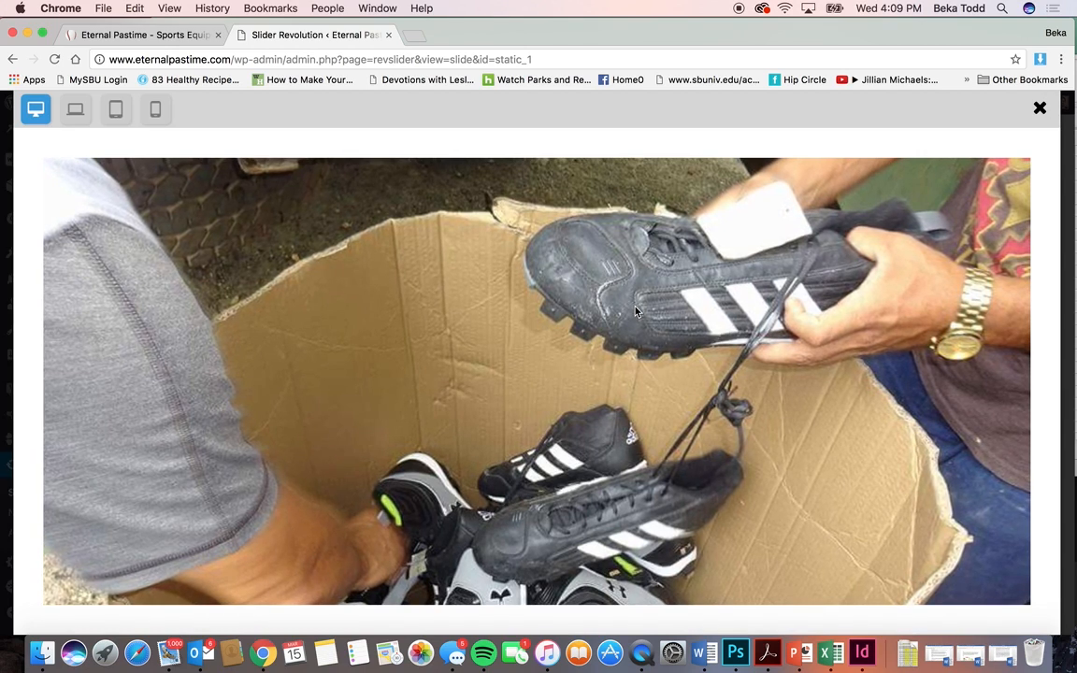
left_click(1039, 108)
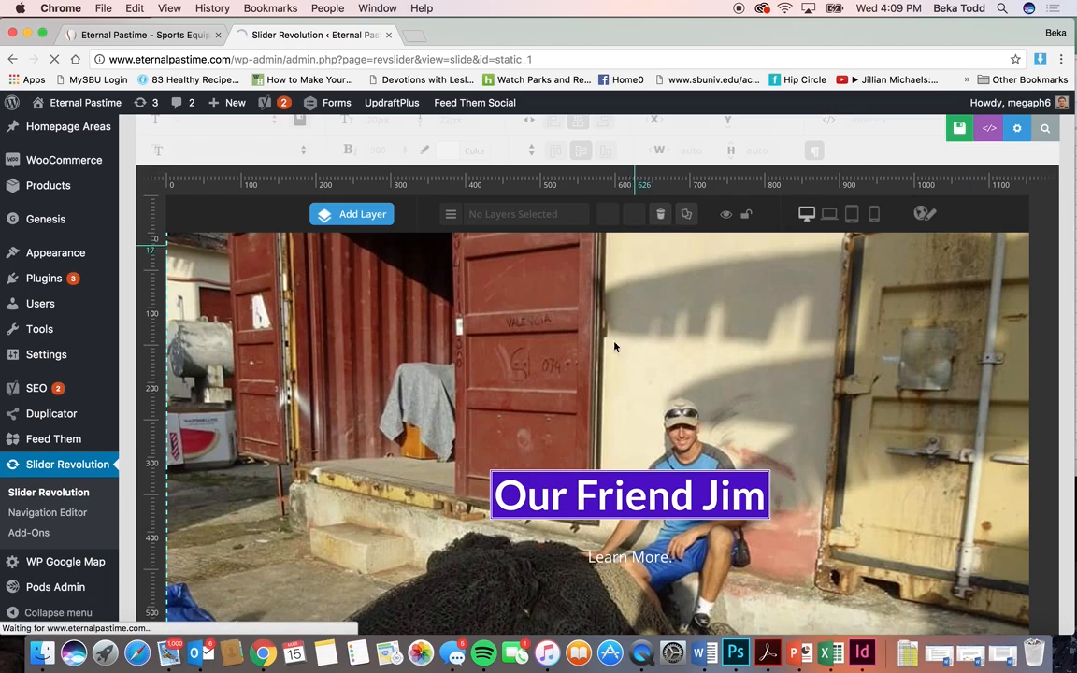
Step: Open slide #5 for editing and expand its list of layers
scroll(613, 393, "up", 5)
scroll(614, 407, "up", 5)
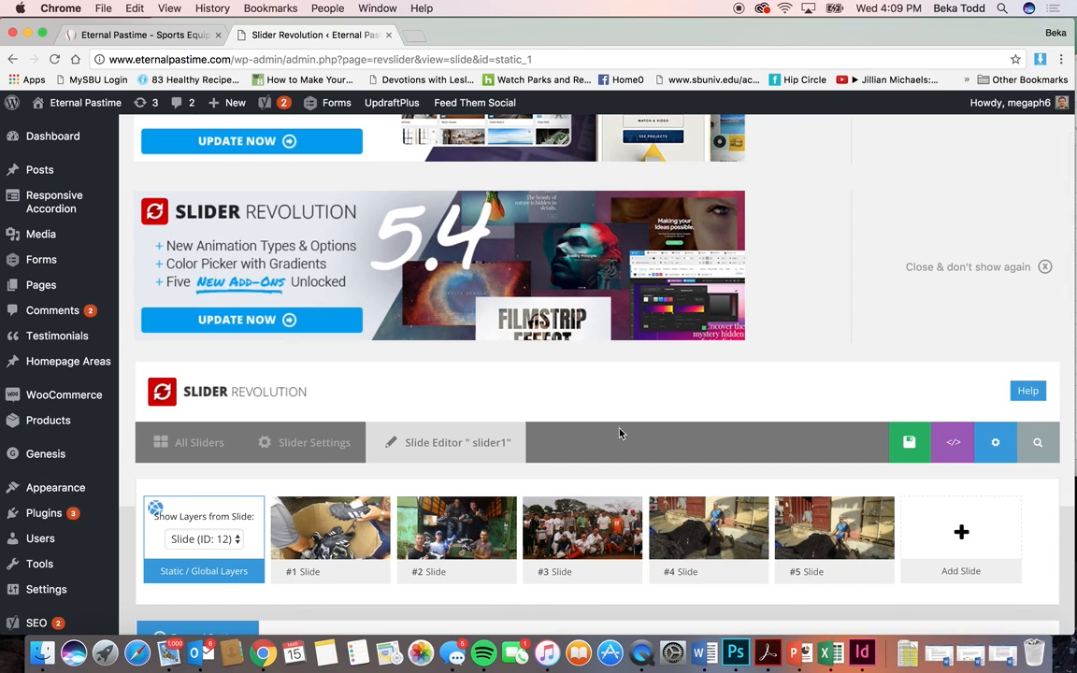
mouse_move(819, 525)
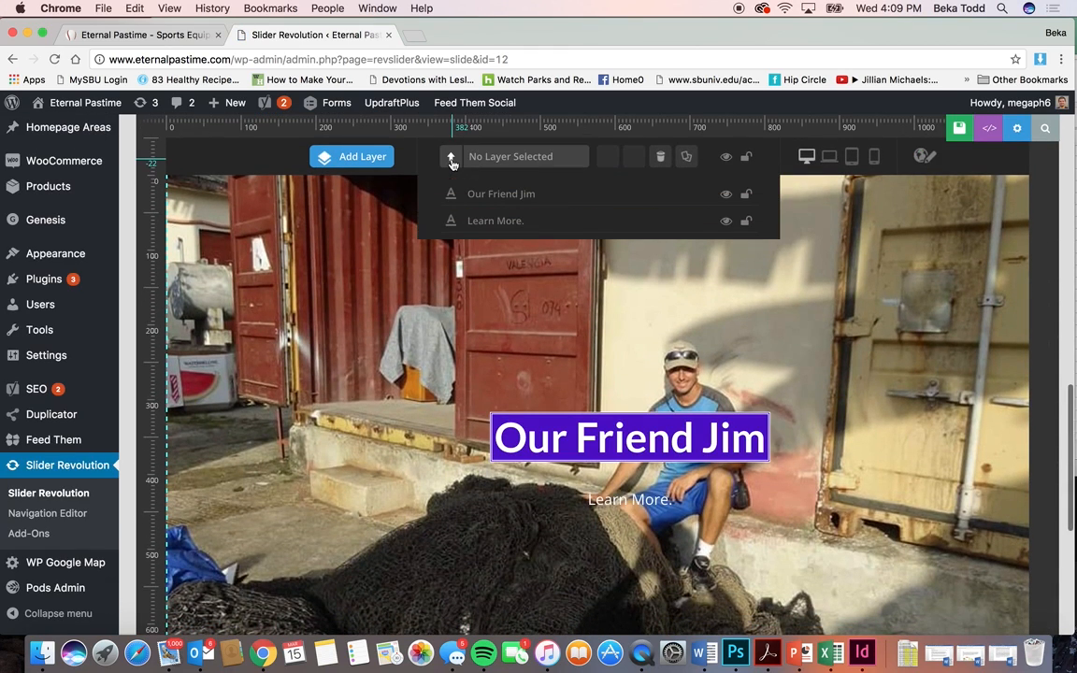
Step: Preview the slide at laptop, tablet and phone sizes, then close the preview
left_click(1019, 133)
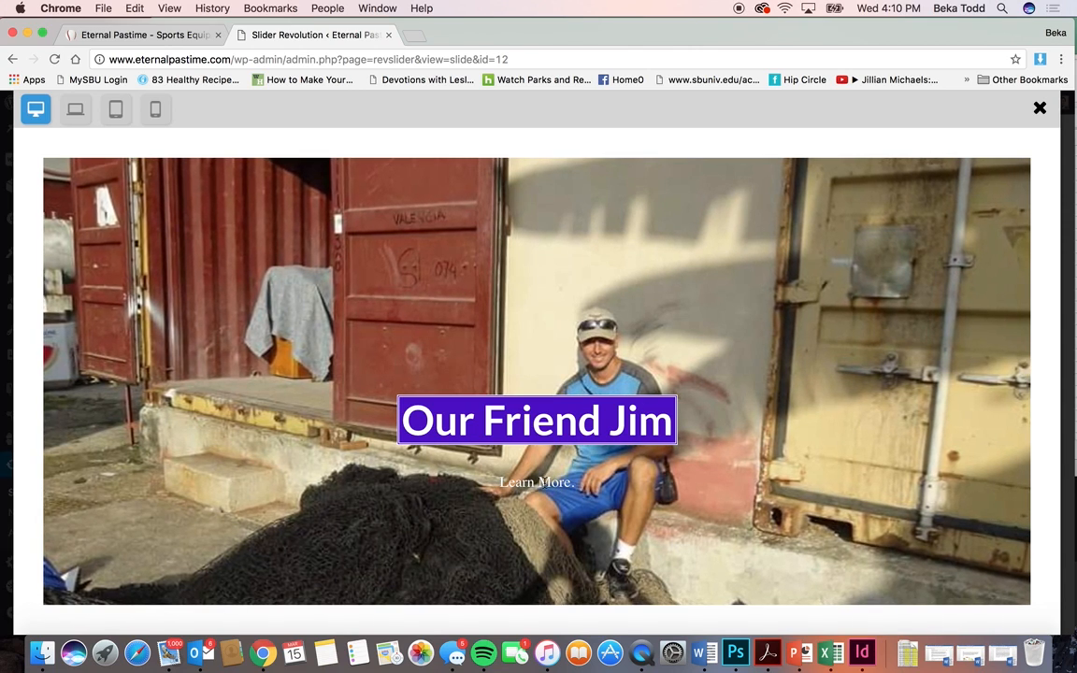
left_click(75, 109)
left_click(177, 109)
left_click(306, 110)
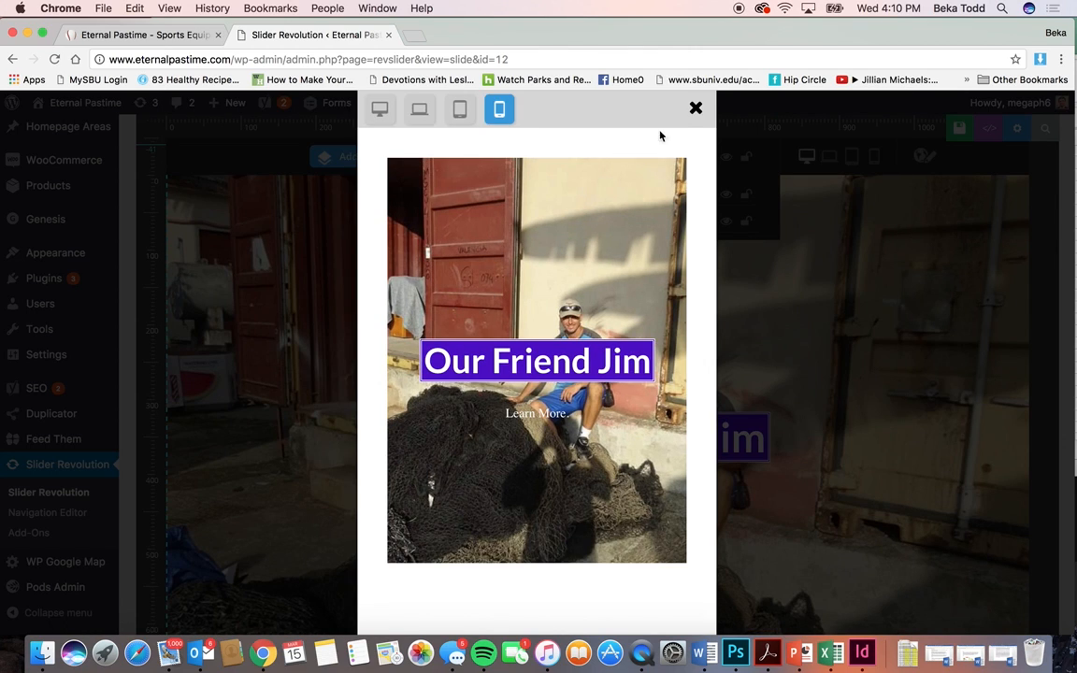
left_click(695, 110)
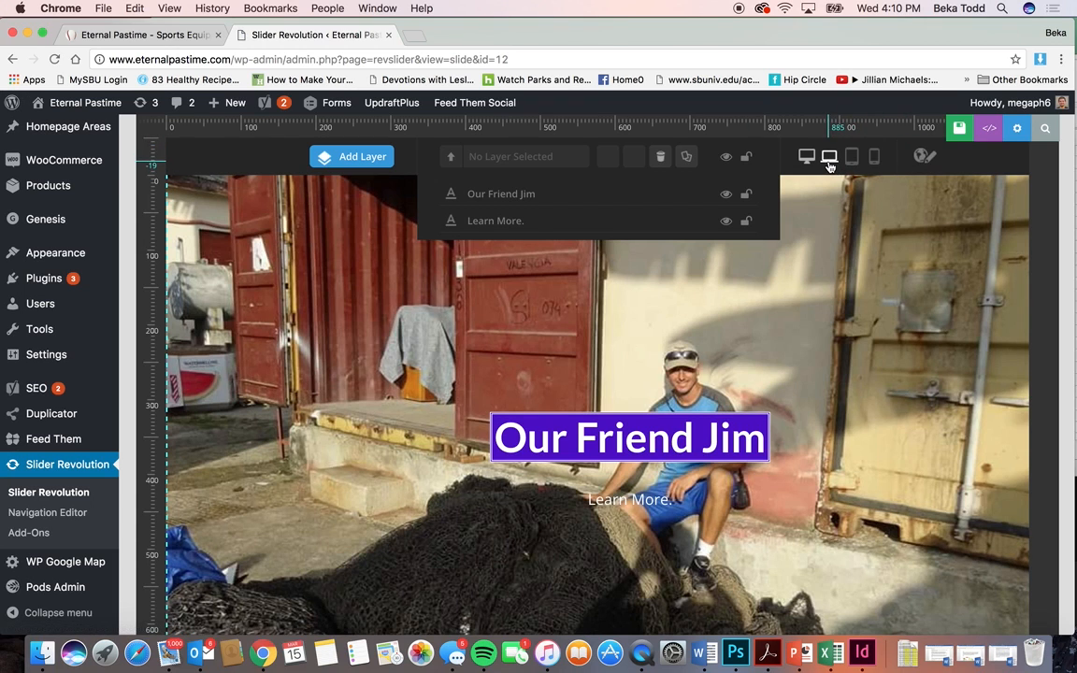
Step: Switch the editor through the laptop and tablet layouts to the phone layout and examine the purple heading's font size and line height
left_click(830, 161)
left_click(854, 160)
left_click(873, 159)
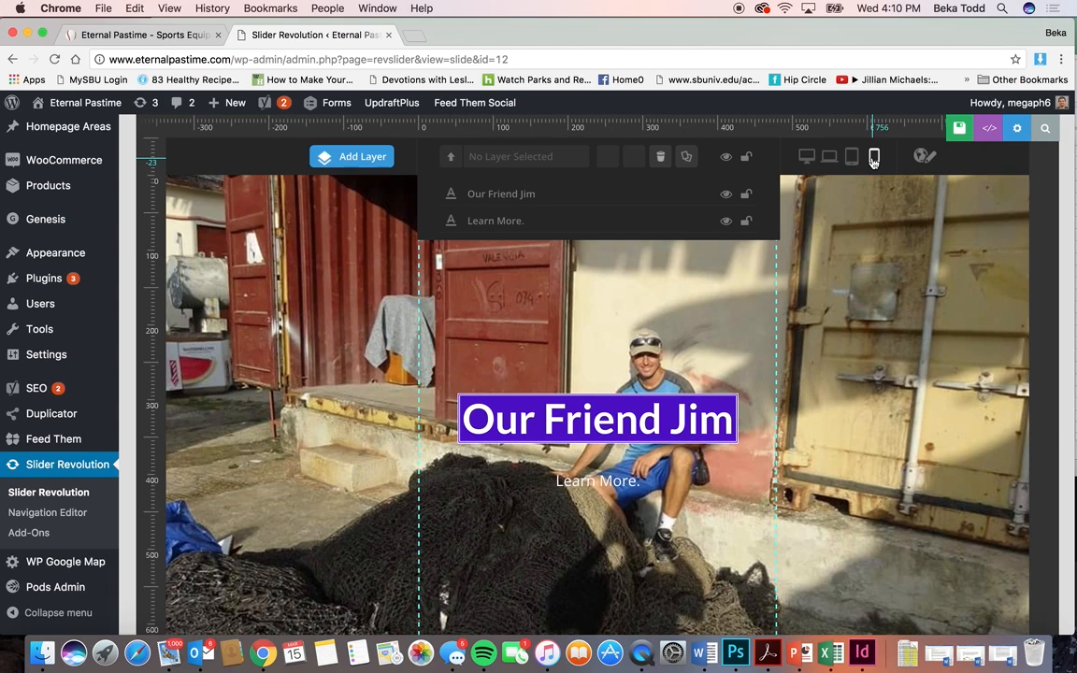
left_click(696, 406)
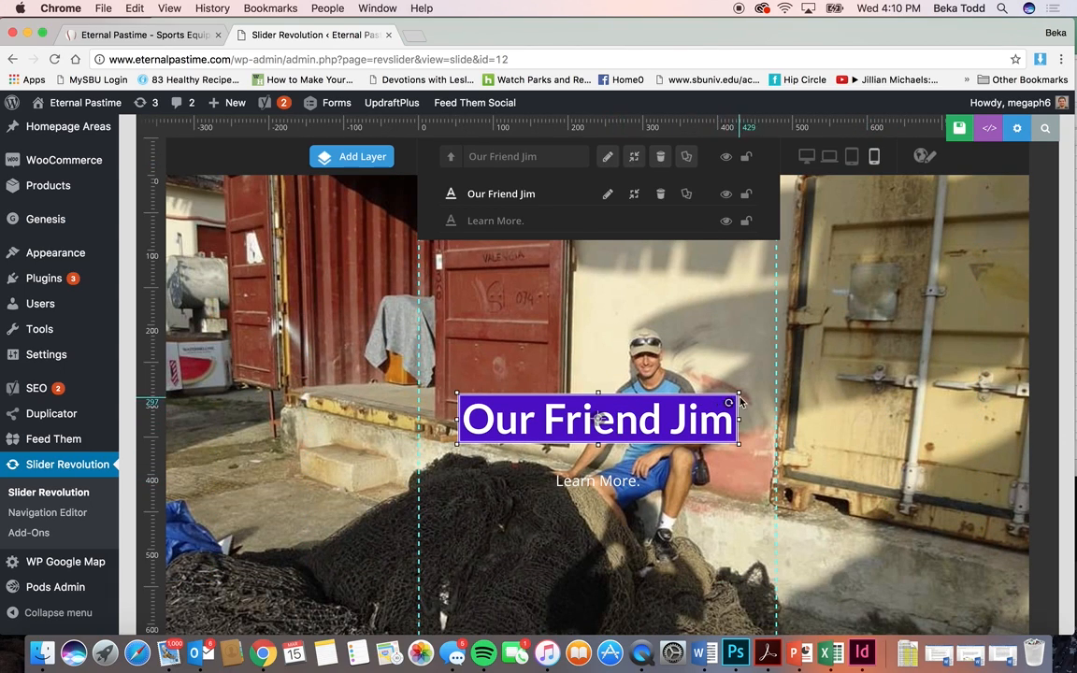
scroll(607, 324, "up", 3)
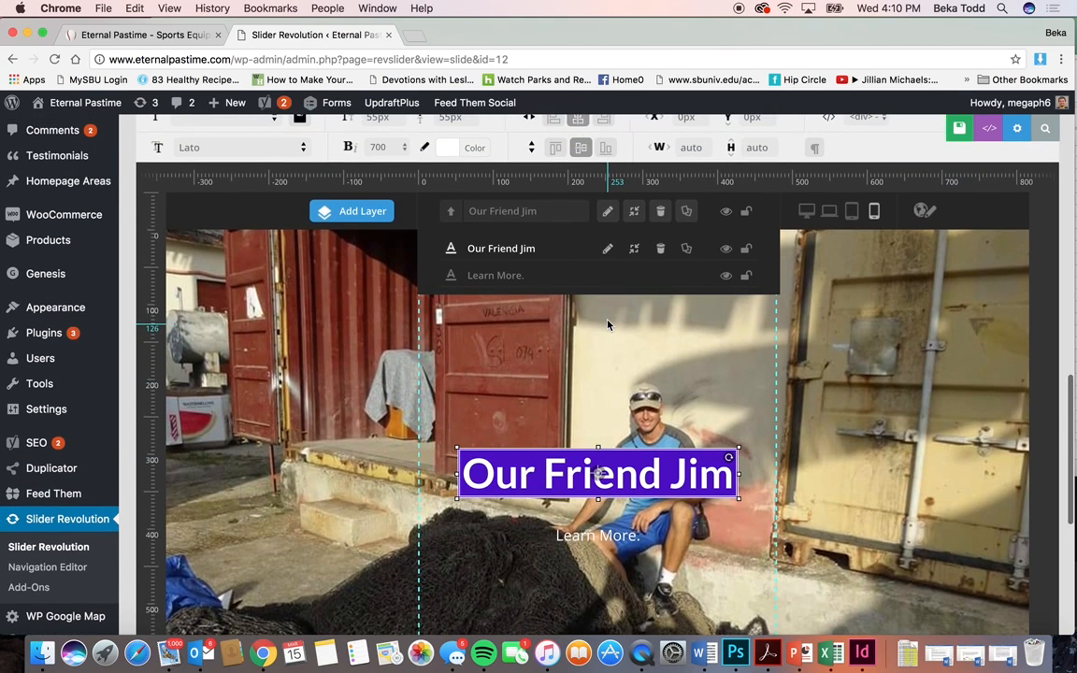
scroll(608, 325, "up", 2)
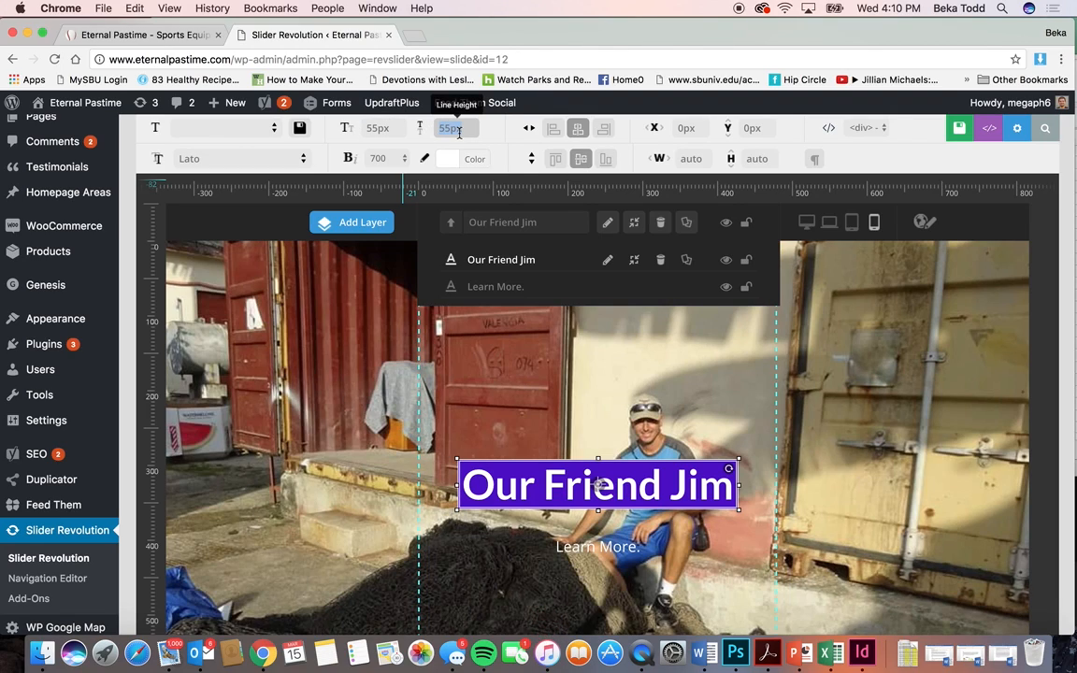
scroll(662, 551, "down", 2)
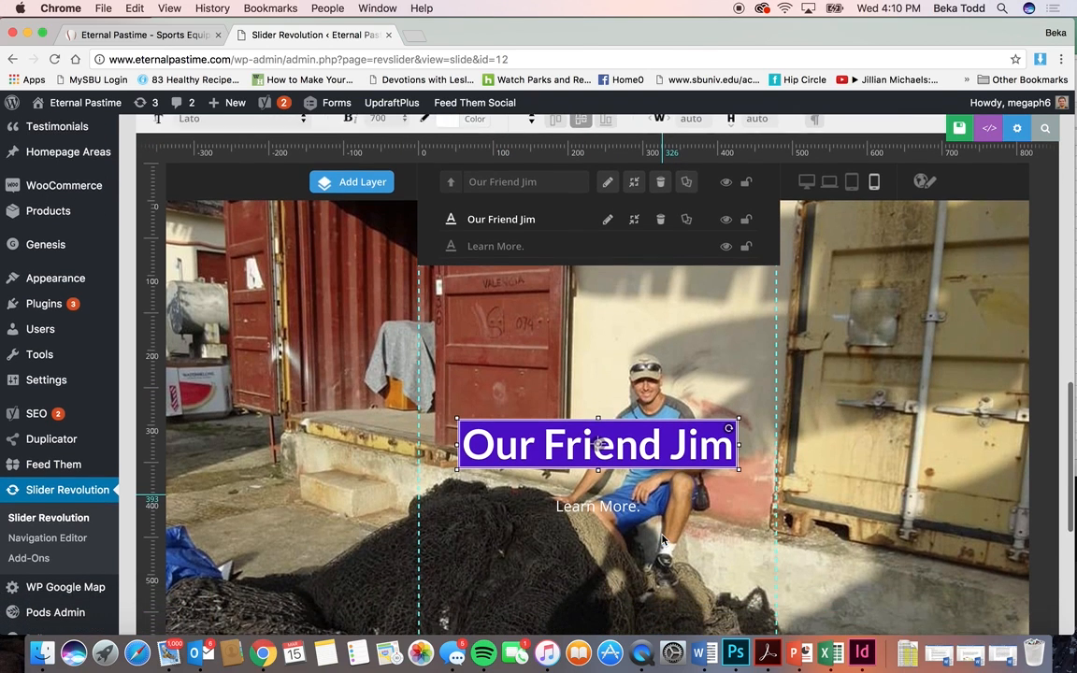
scroll(662, 539, "down", 3)
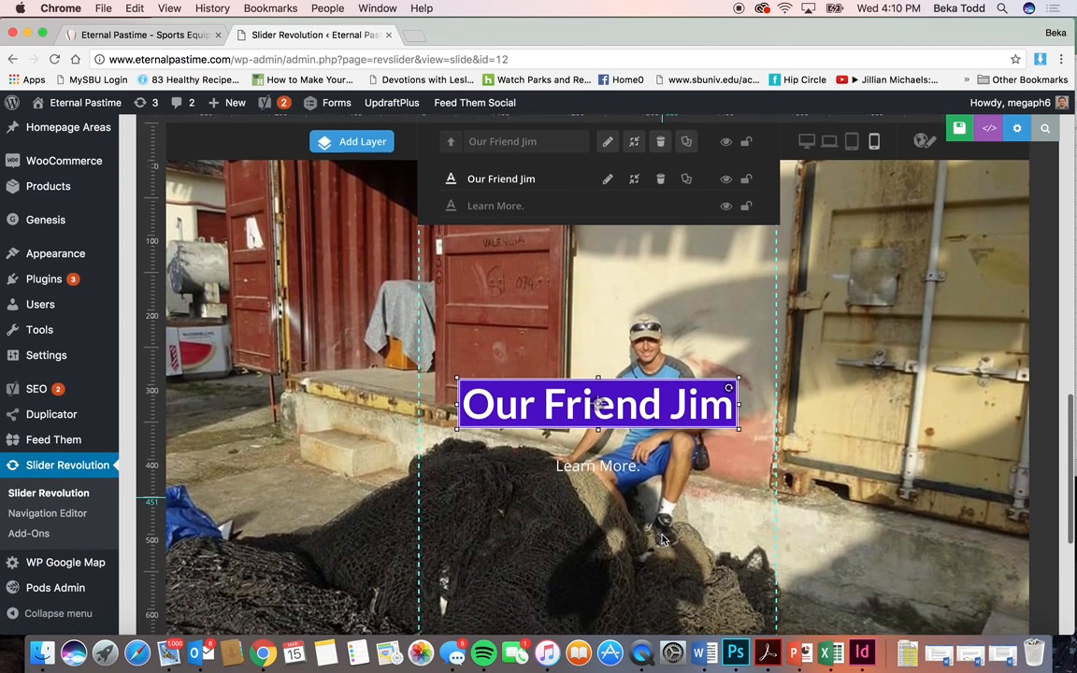
Step: Duplicate slide #2
scroll(662, 540, "up", 10)
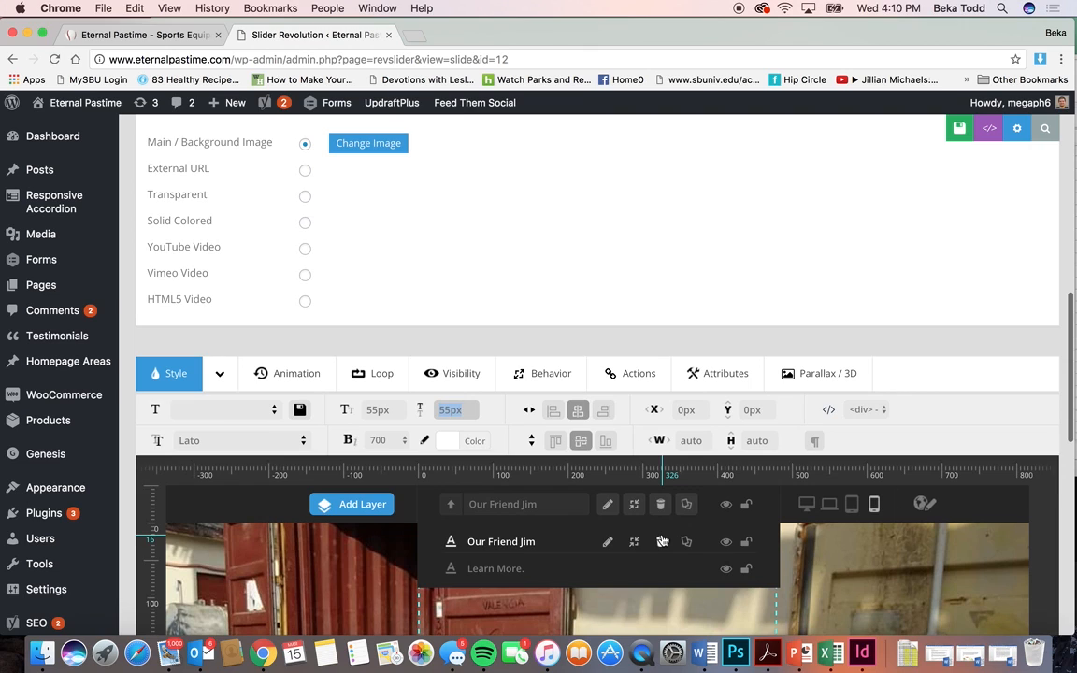
scroll(662, 539, "up", 10)
scroll(665, 483, "down", 3)
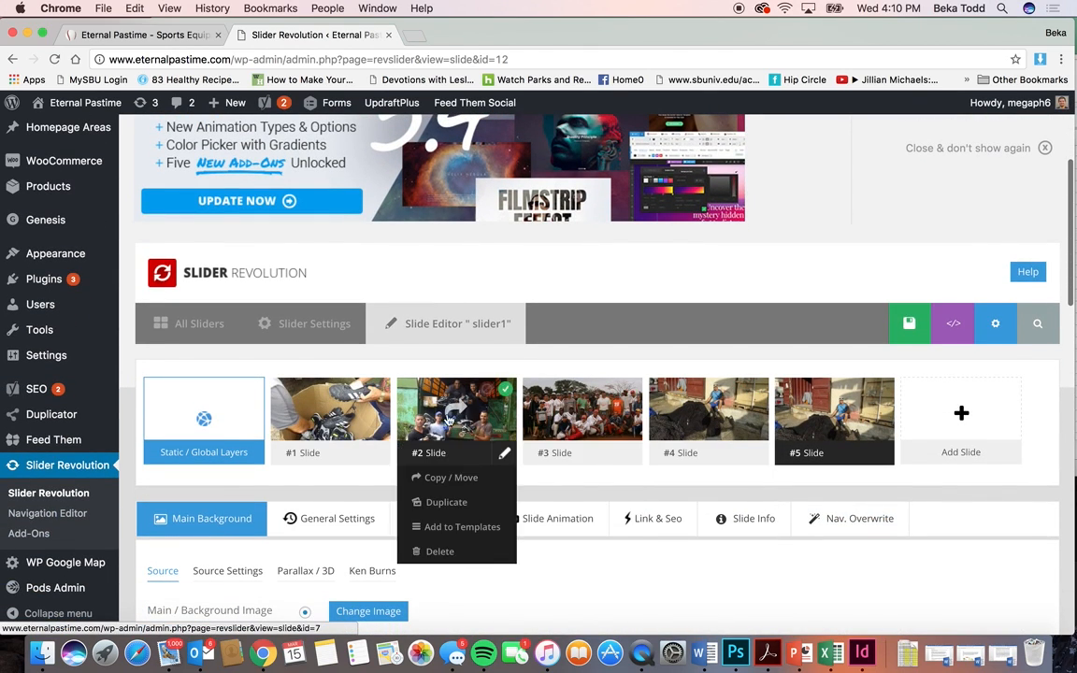
mouse_move(680, 402)
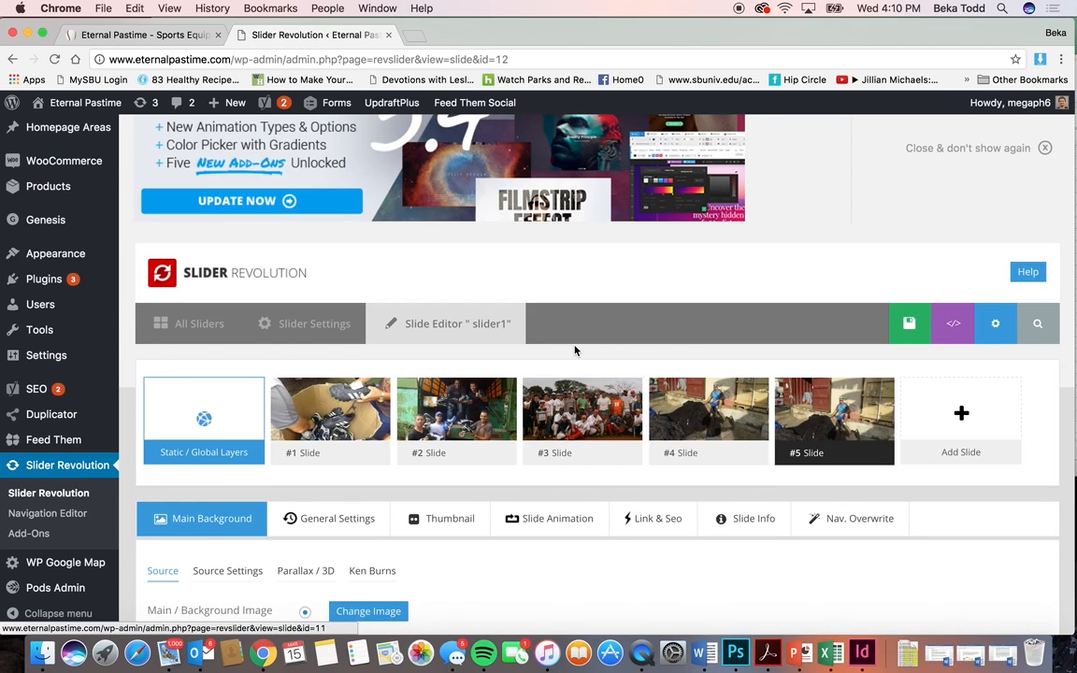
mouse_move(481, 418)
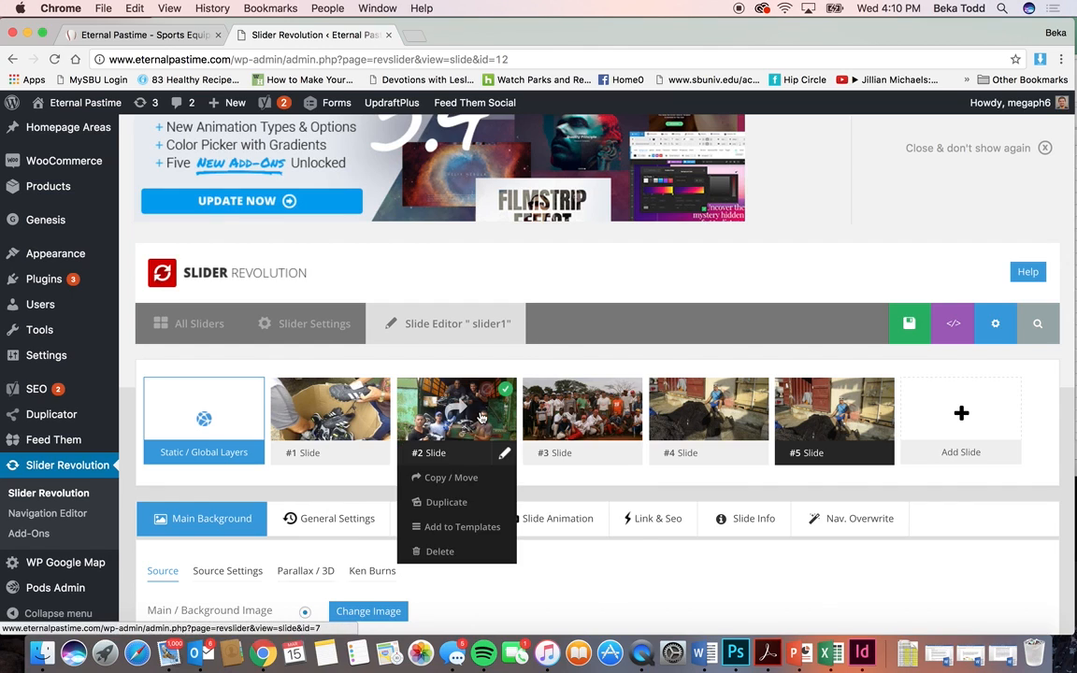
left_click(449, 504)
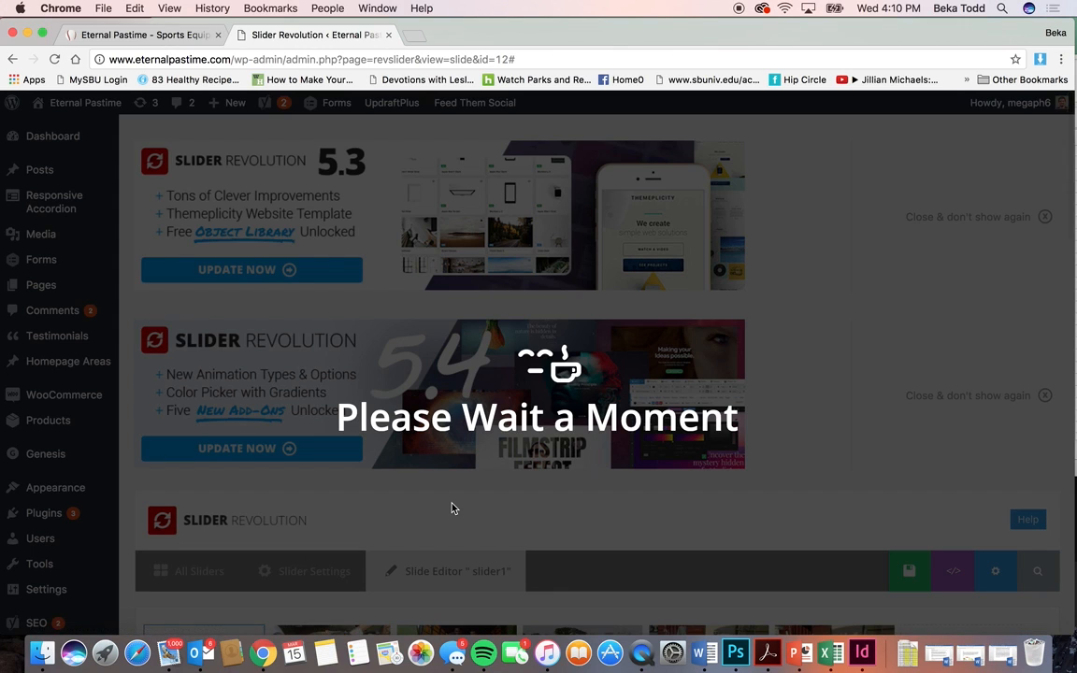
Step: Open the duplicated slide, #3, for editing
scroll(590, 496, "down", 5)
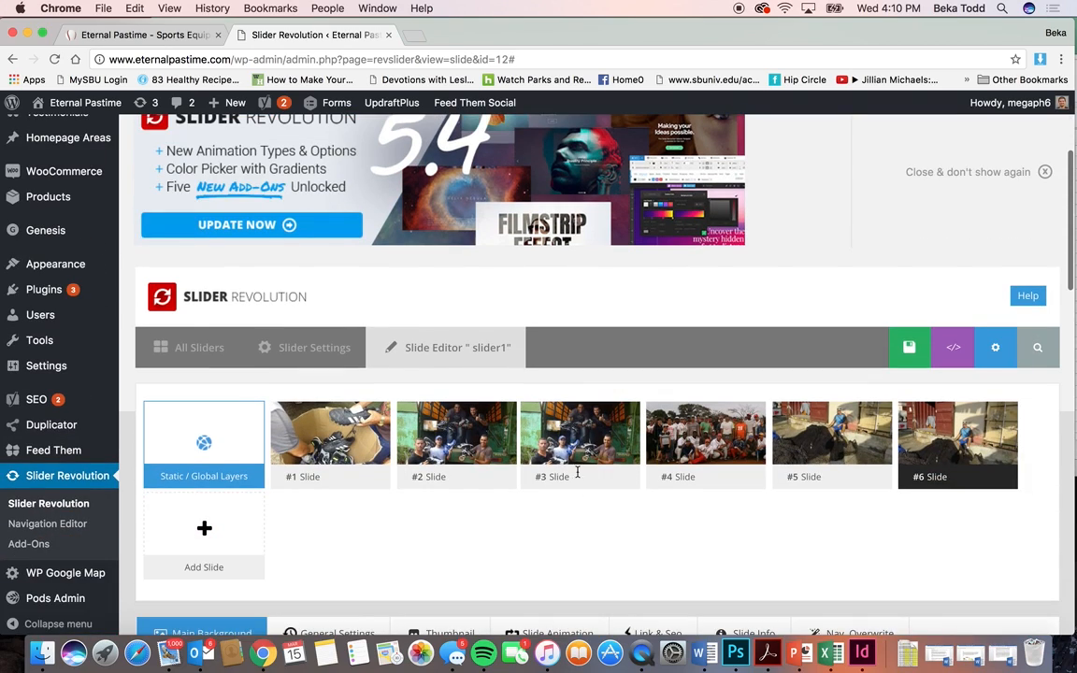
mouse_move(538, 440)
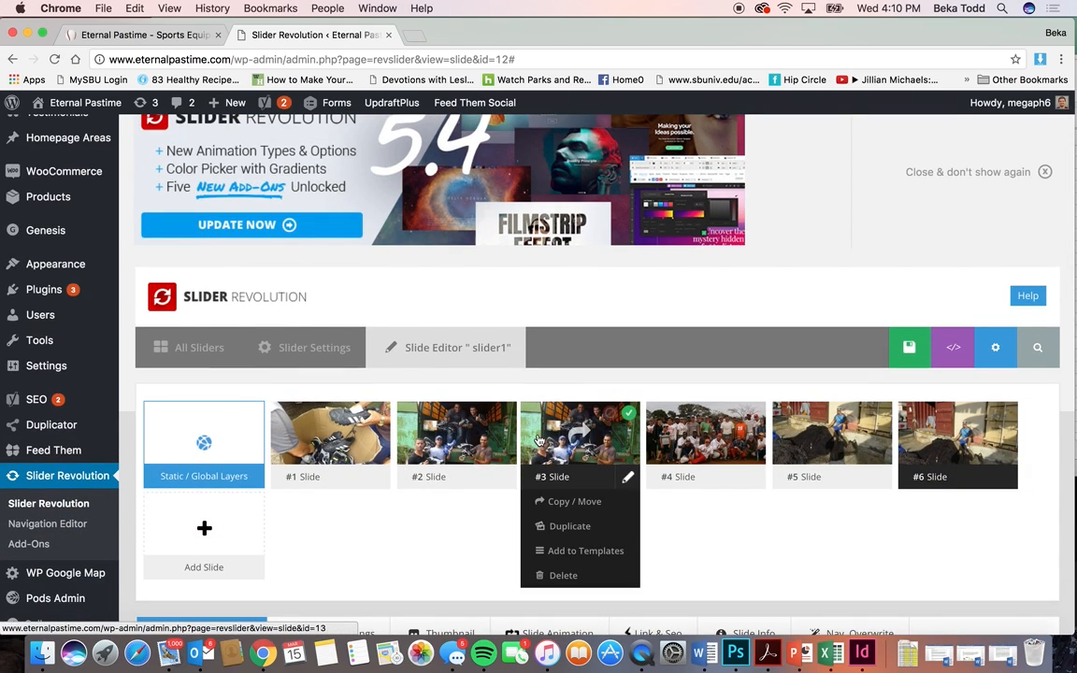
left_click(539, 439)
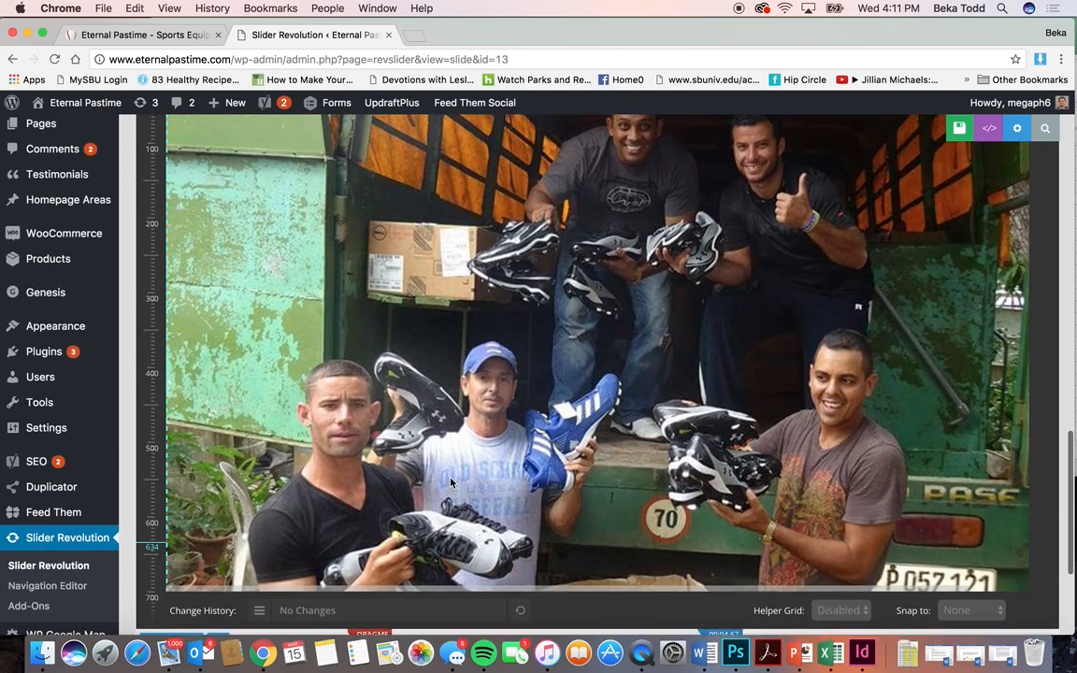
Step: Change slide #3's main background image to AdobeStock_9287292.jpeg, the baseball in a glove, from the Media Library
scroll(450, 482, "up", 10)
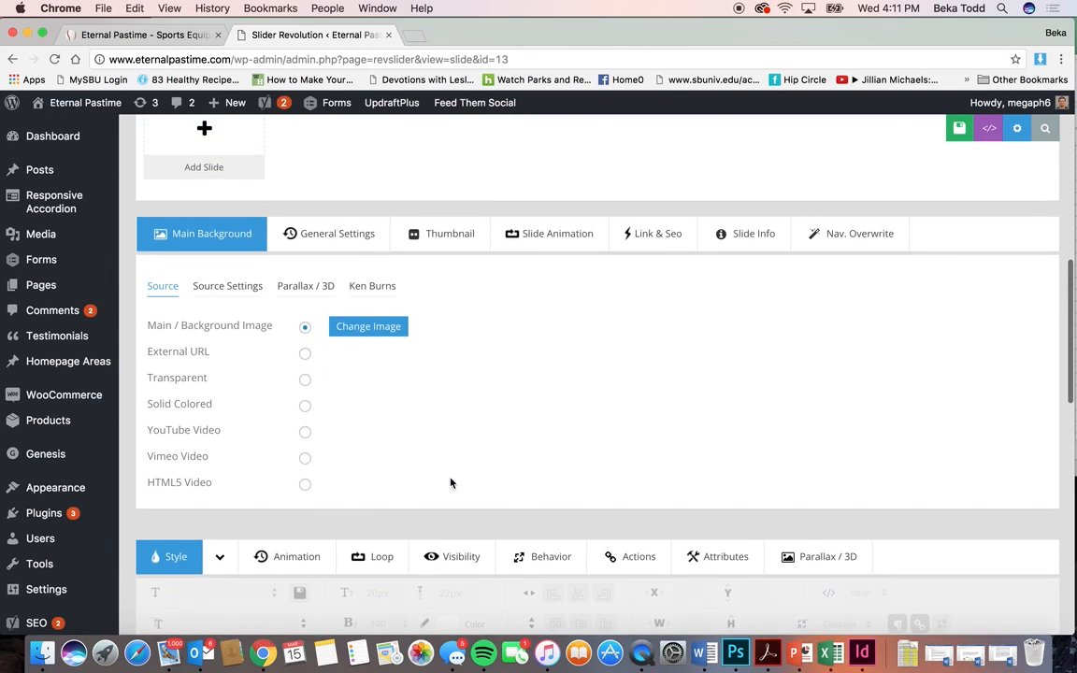
left_click(382, 286)
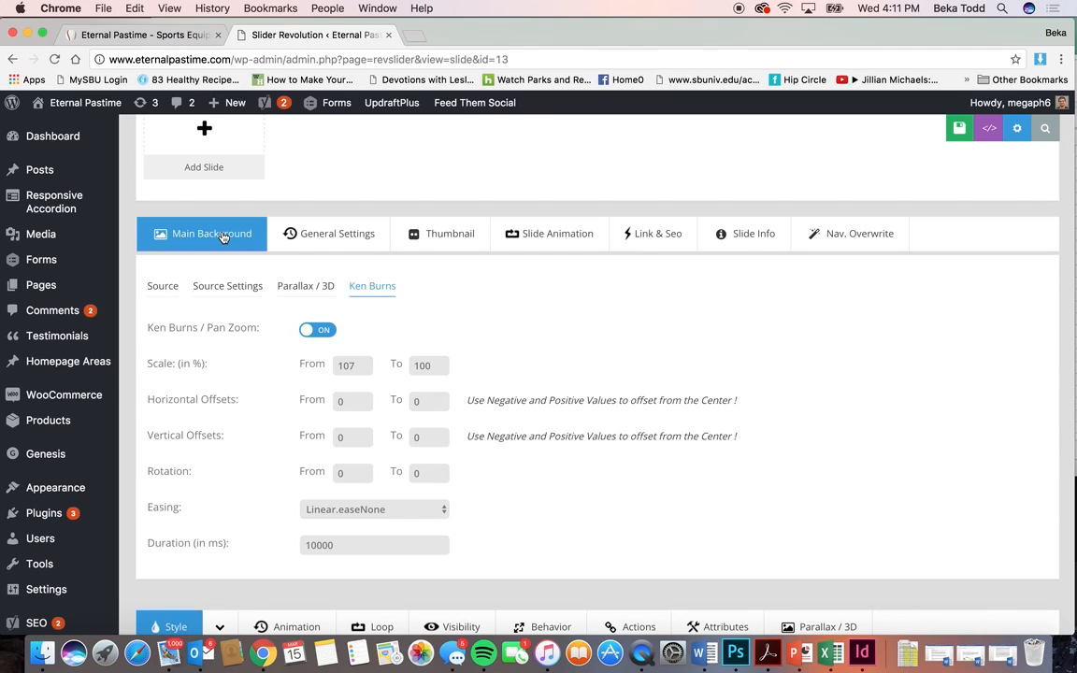
left_click(162, 287)
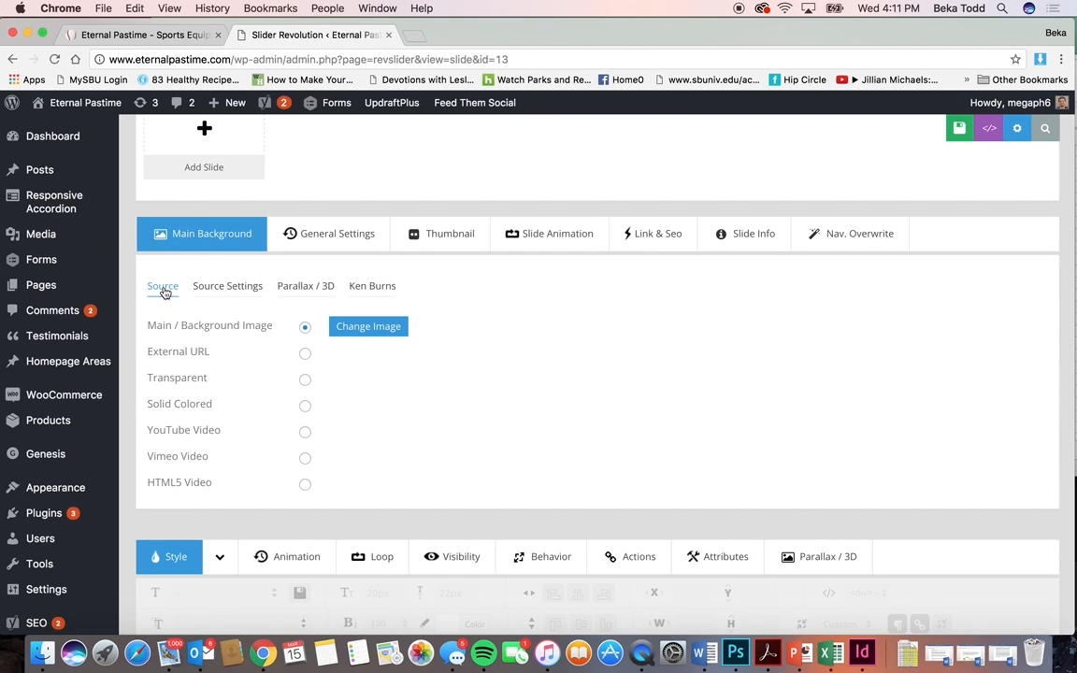
left_click(359, 325)
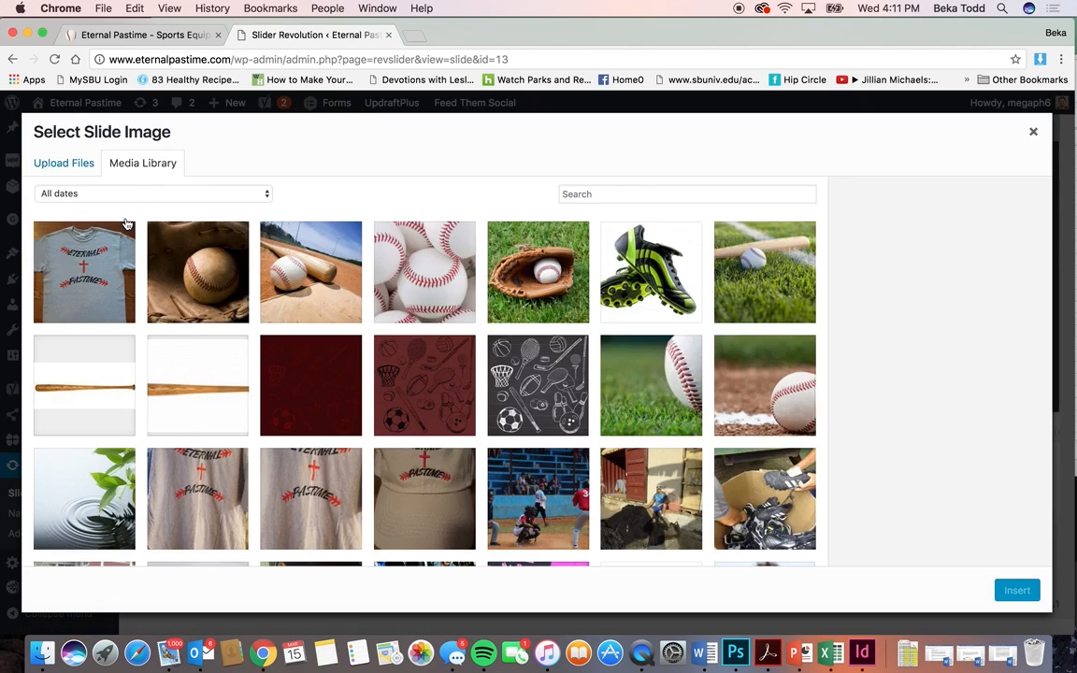
left_click(68, 167)
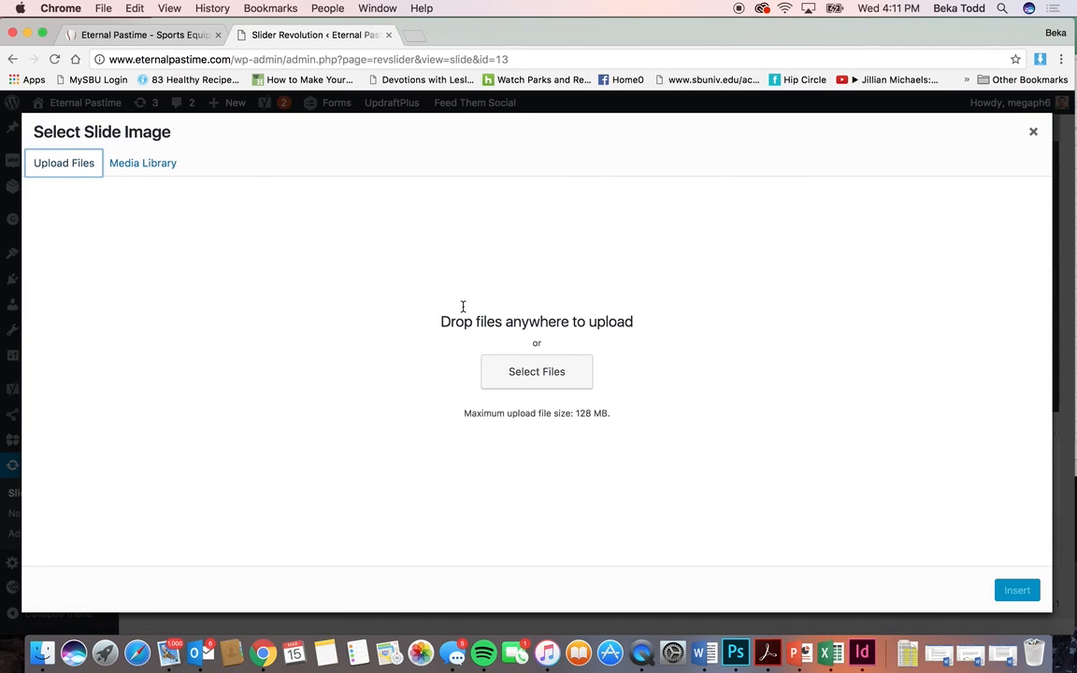
left_click(145, 162)
left_click(223, 265)
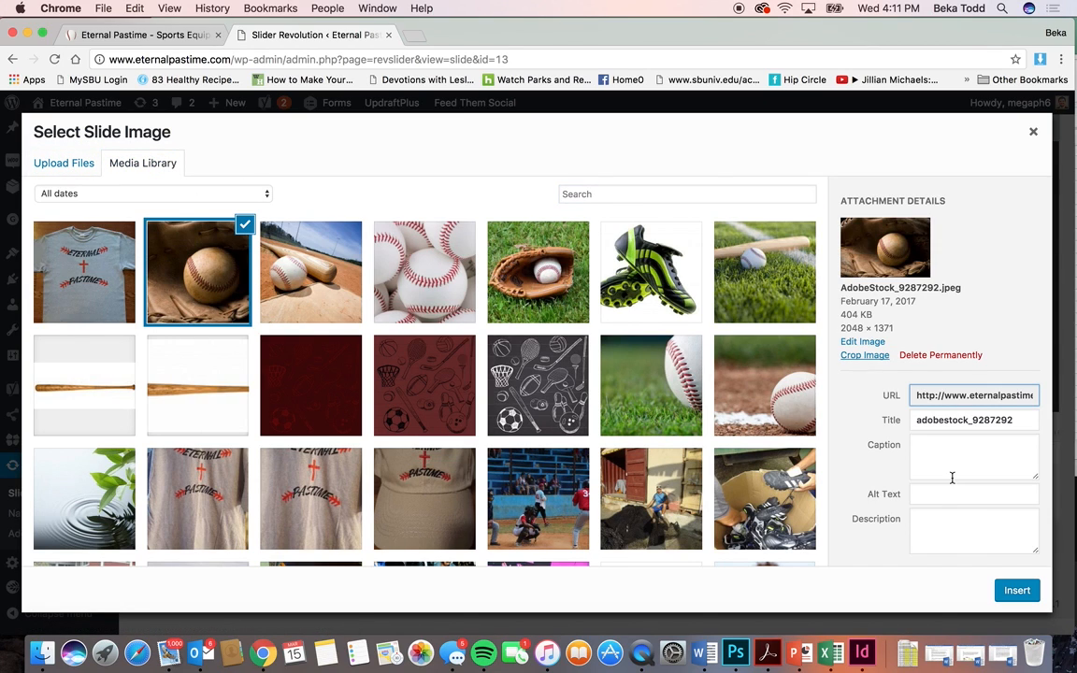
left_click(1010, 591)
scroll(701, 466, "down", 5)
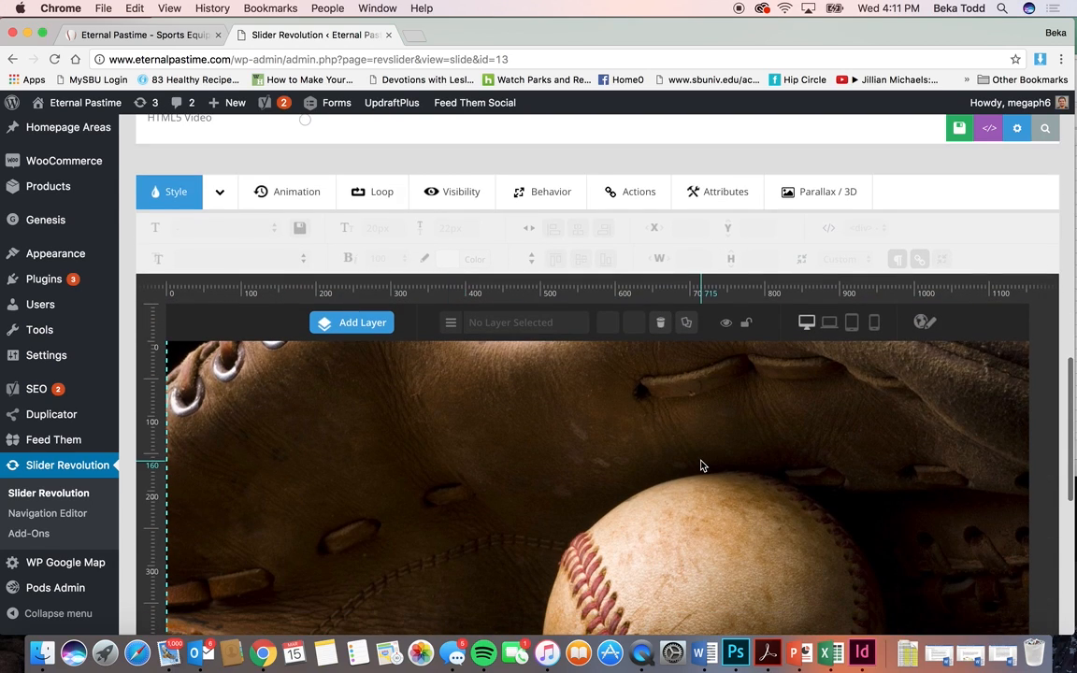
scroll(701, 465, "up", 5)
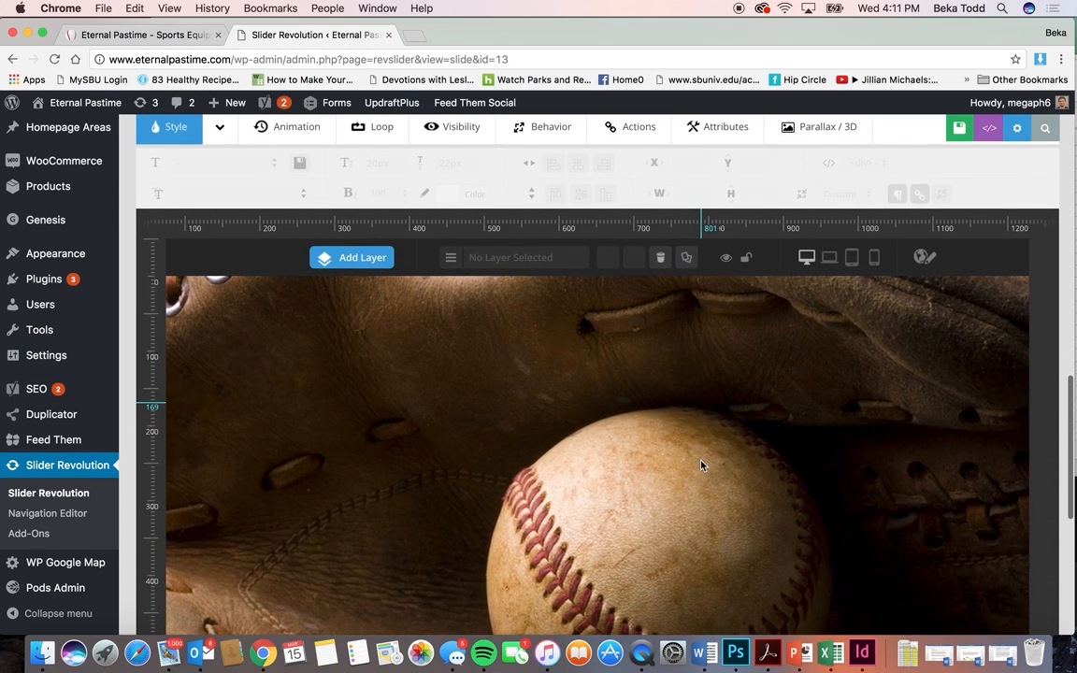
scroll(701, 466, "up", 2)
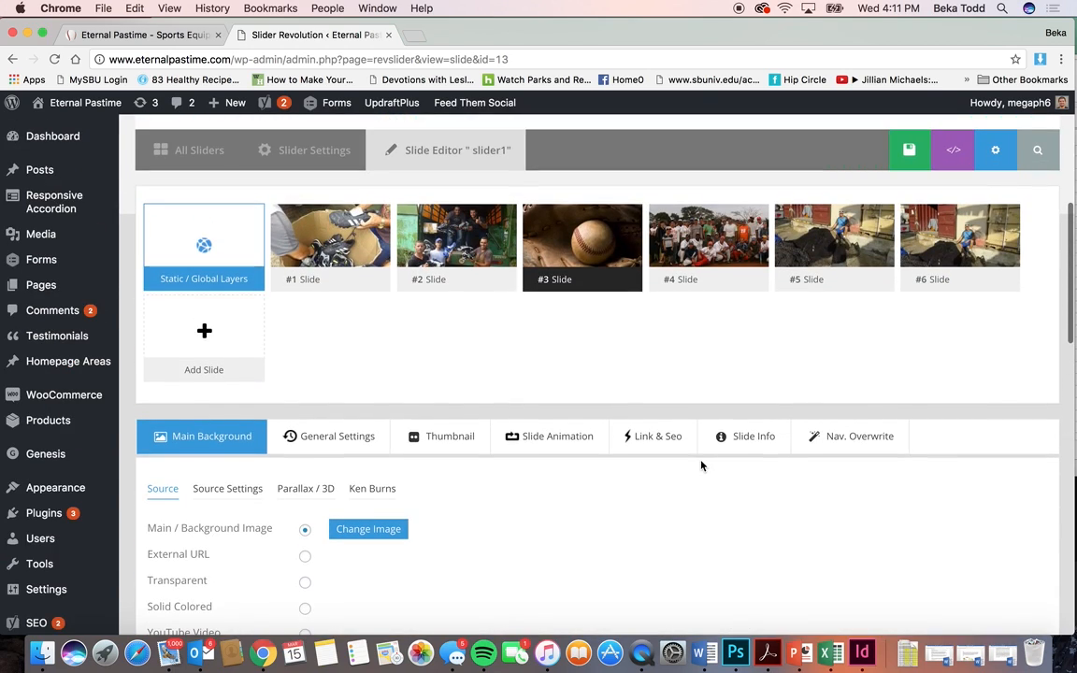
Step: Unpublish slide #4 and publish it again
mouse_move(562, 271)
mouse_move(681, 228)
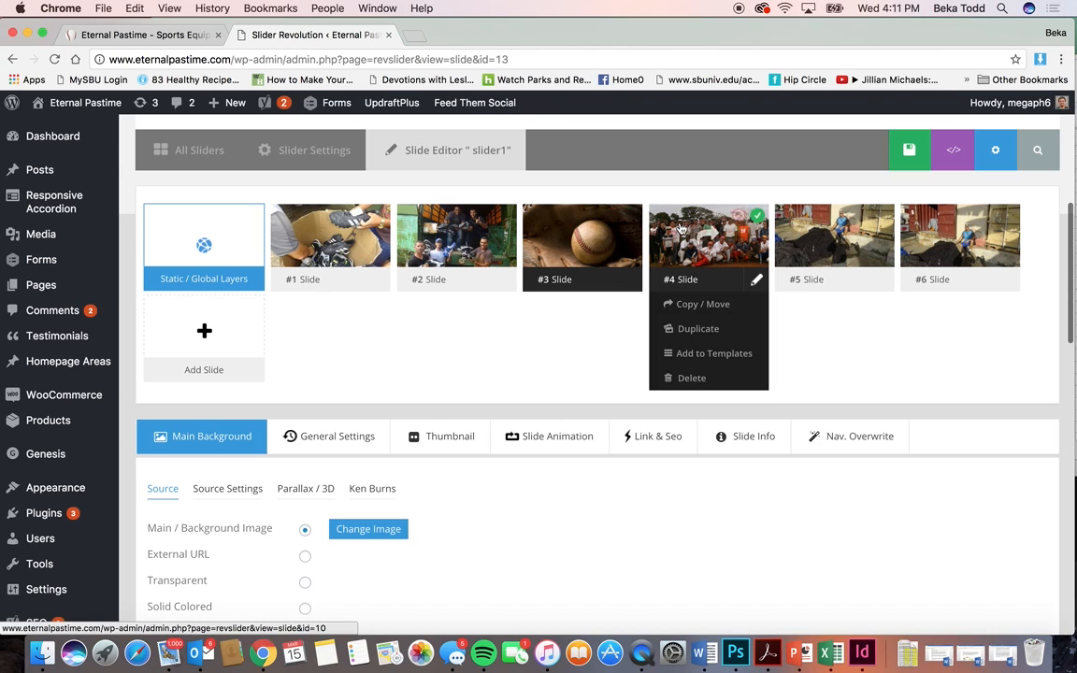
left_click(738, 217)
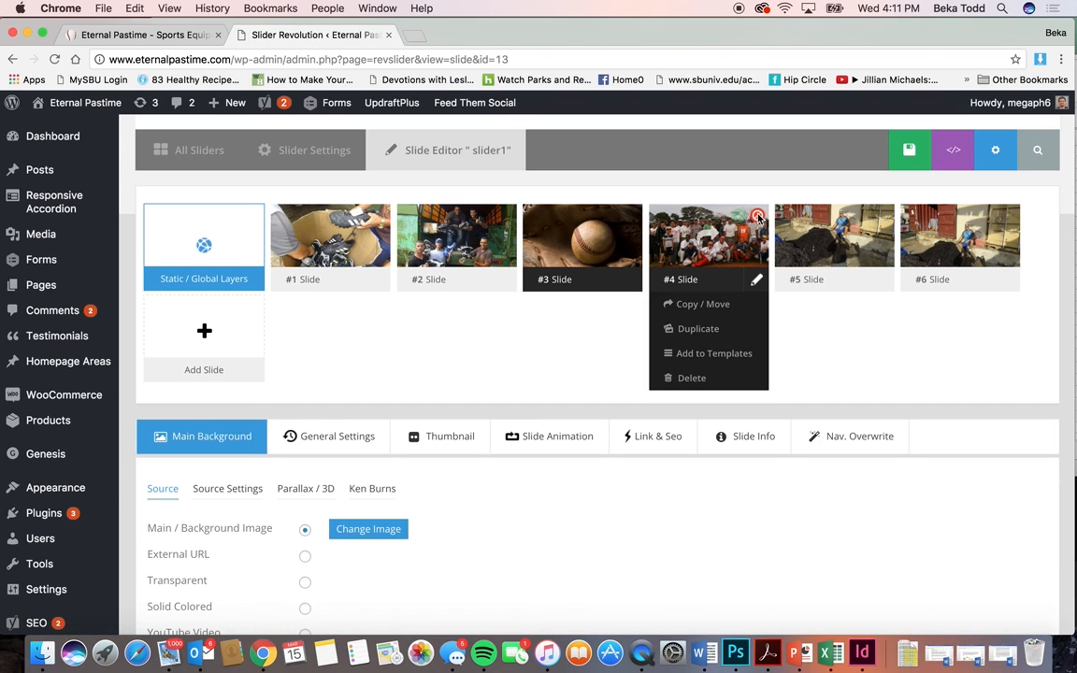
left_click(738, 218)
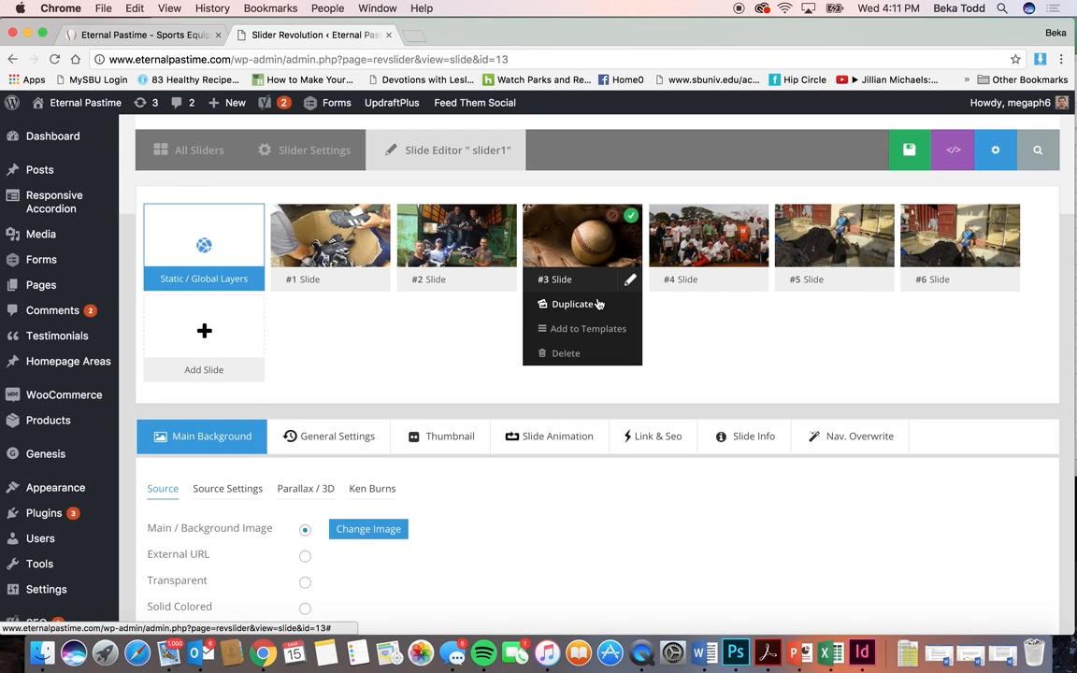
Step: Delete slide #3 with the baseball background and stay on the editor page
left_click(566, 353)
left_click(645, 235)
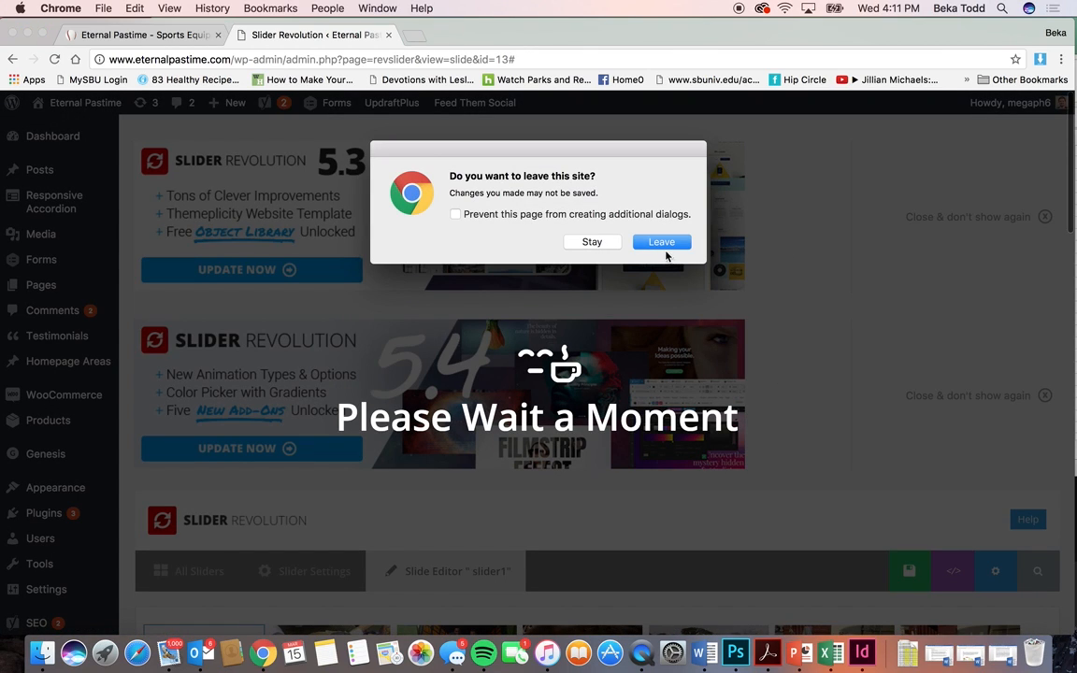
left_click(597, 246)
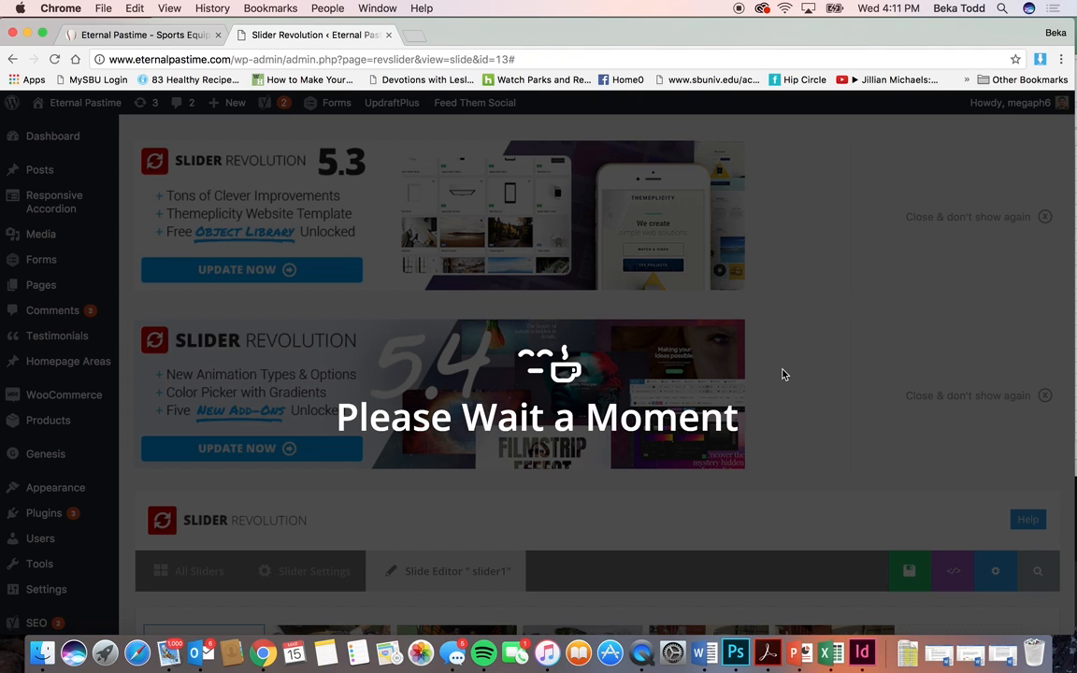
scroll(783, 374, "down", 5)
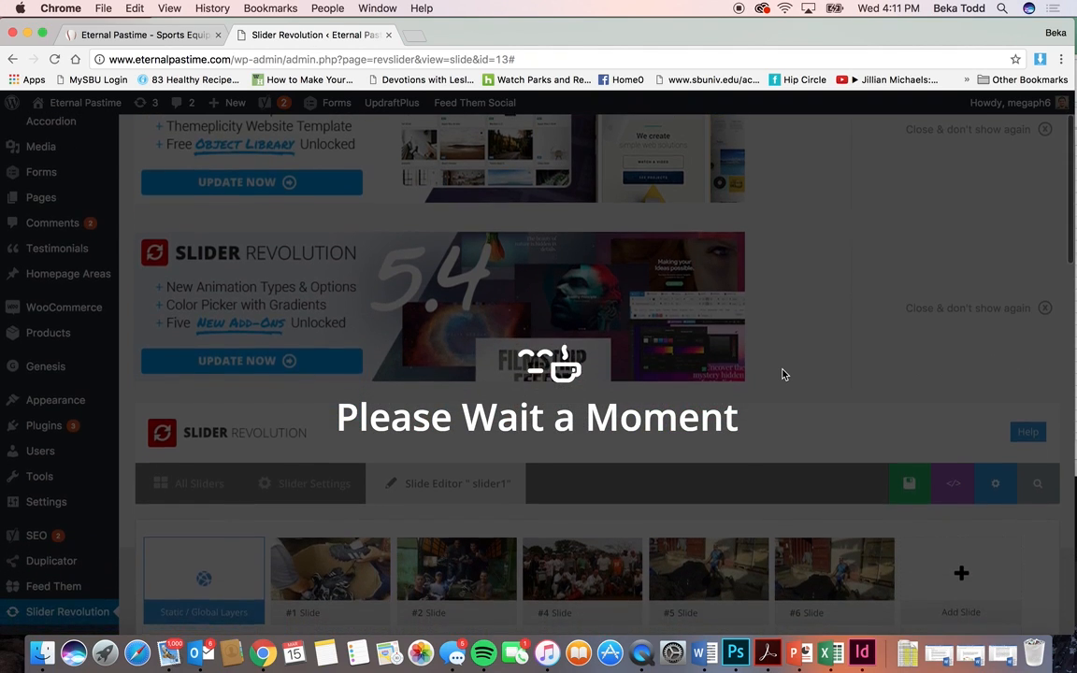
scroll(783, 374, "down", 2)
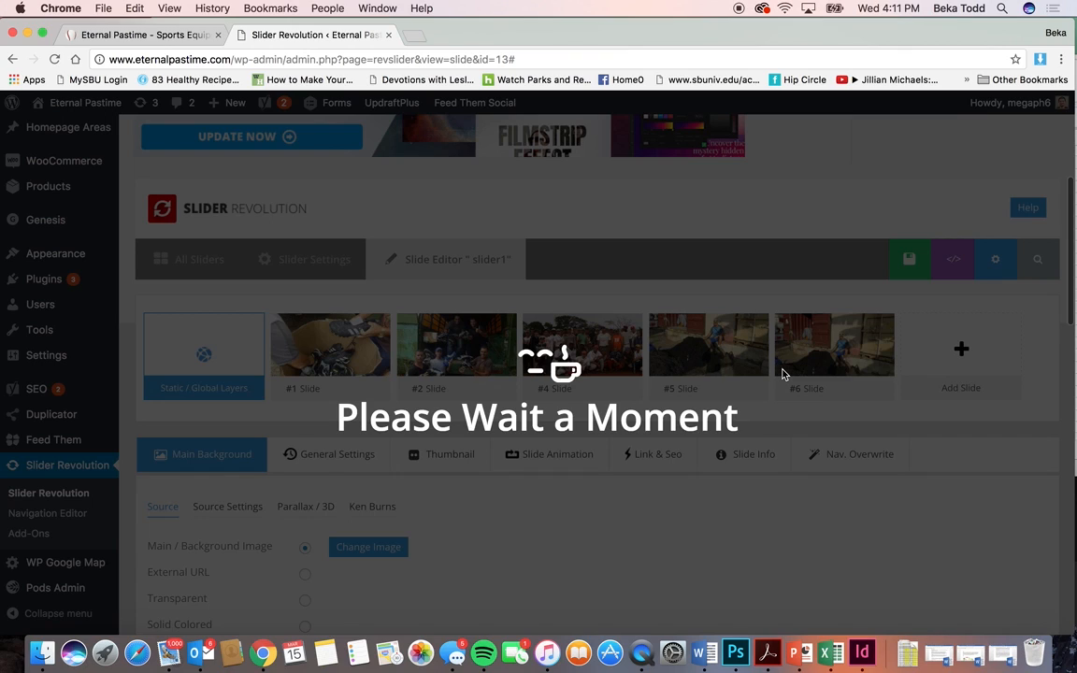
scroll(783, 374, "down", 2)
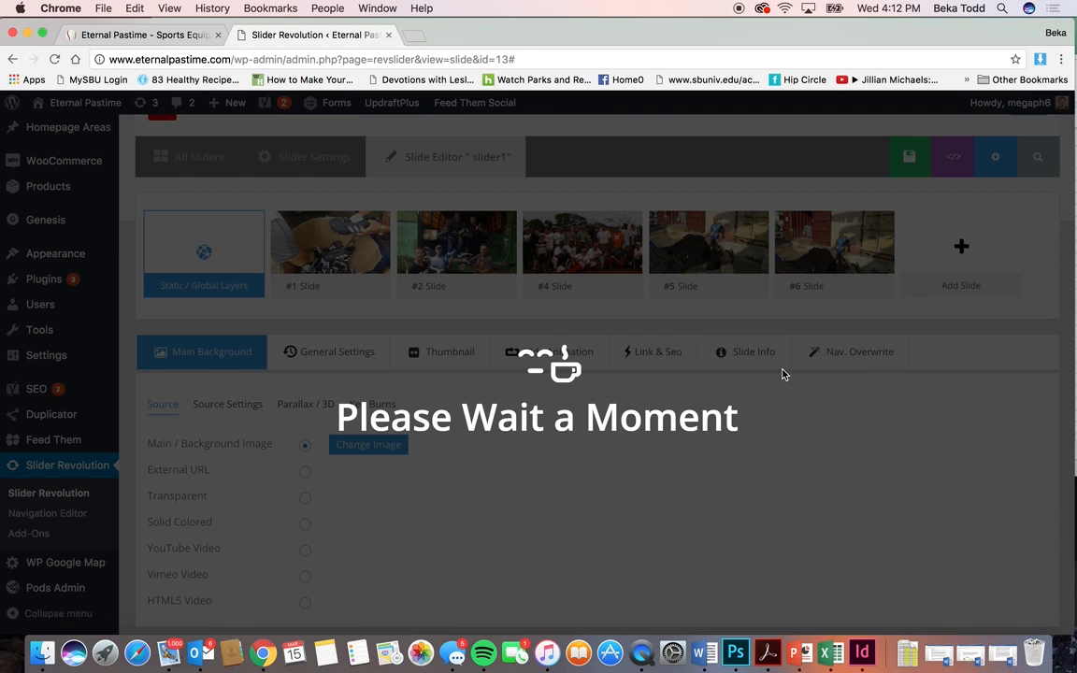
scroll(783, 374, "down", 5)
scroll(784, 374, "up", 10)
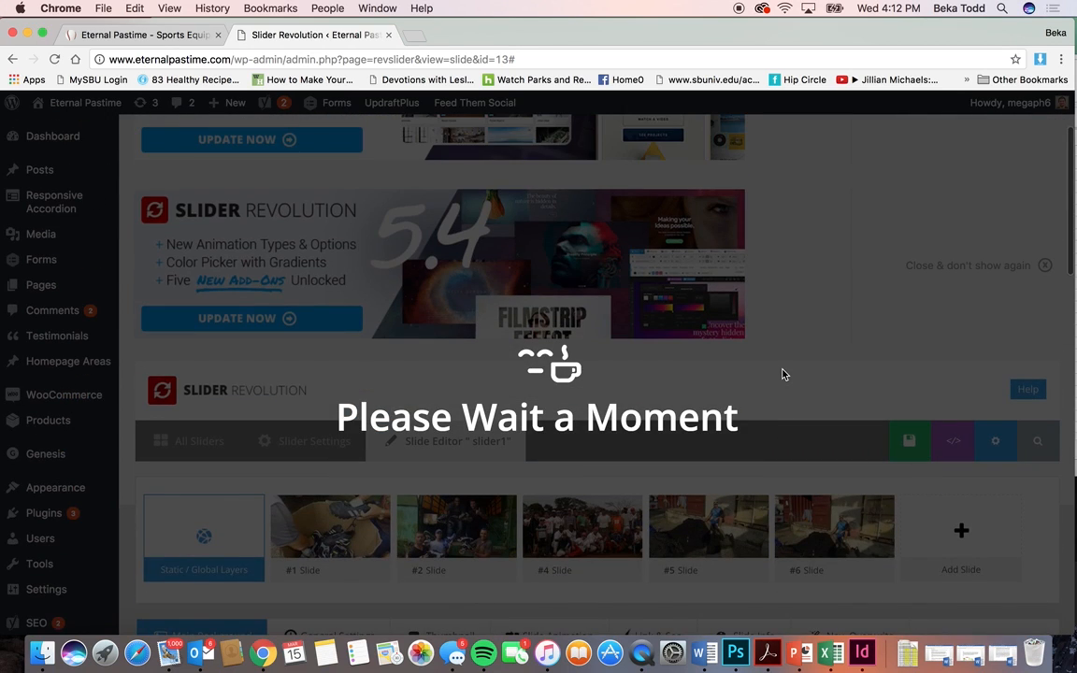
scroll(783, 374, "down", 5)
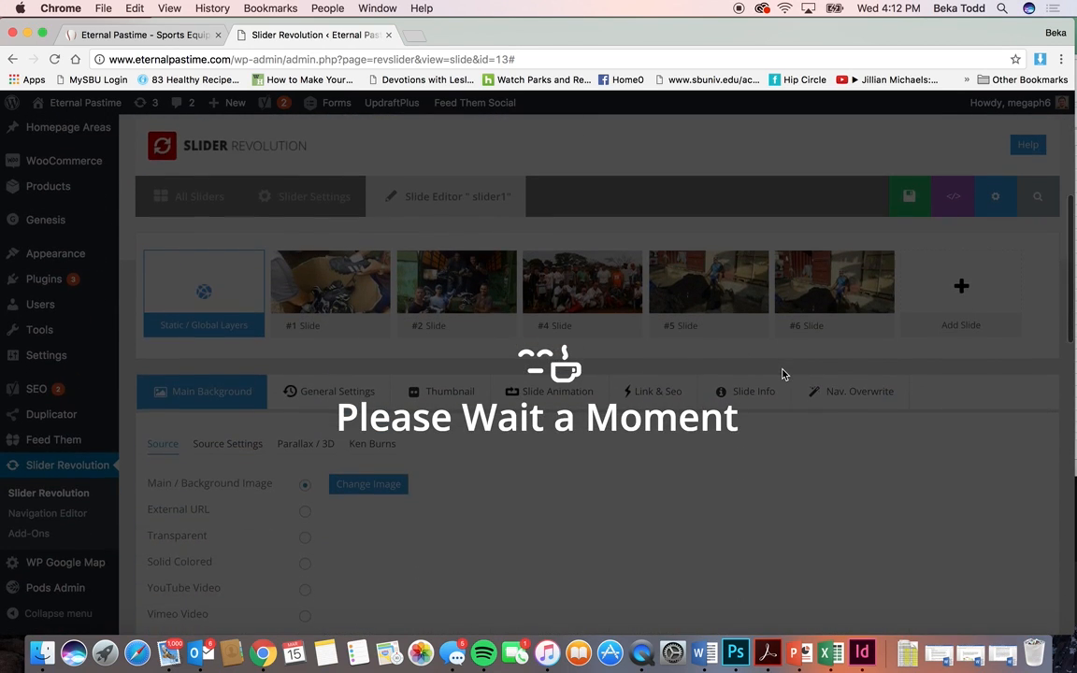
scroll(783, 374, "down", 3)
Step: Reload the editor page and reopen slider1 in the slide editor from the Slider Revolution overview
left_click(54, 58)
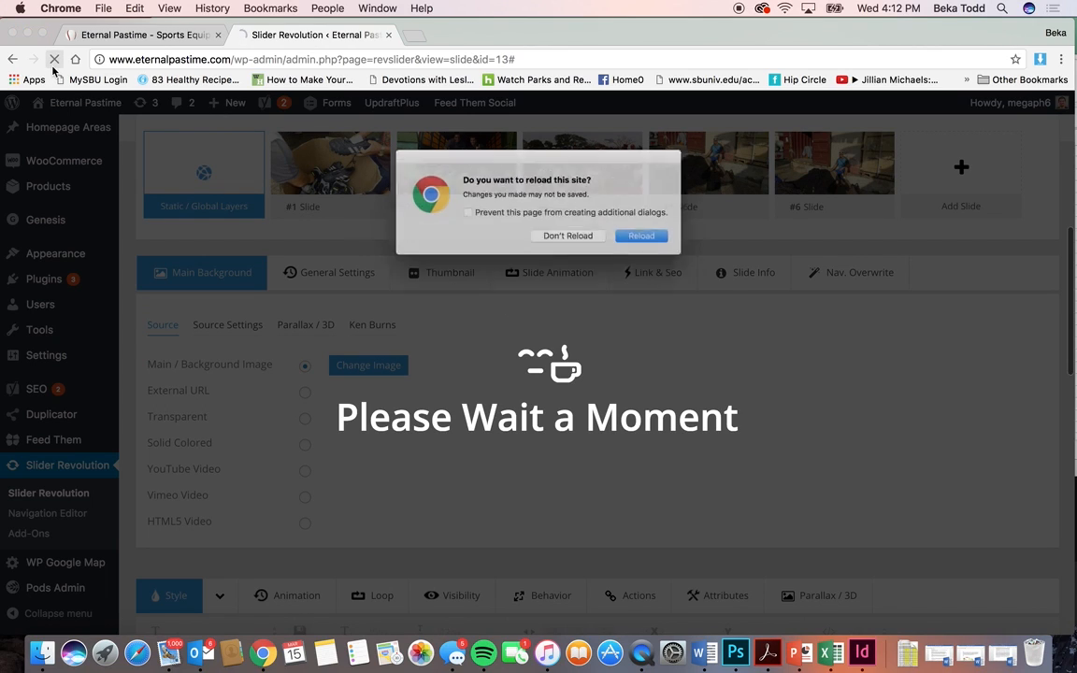
left_click(654, 243)
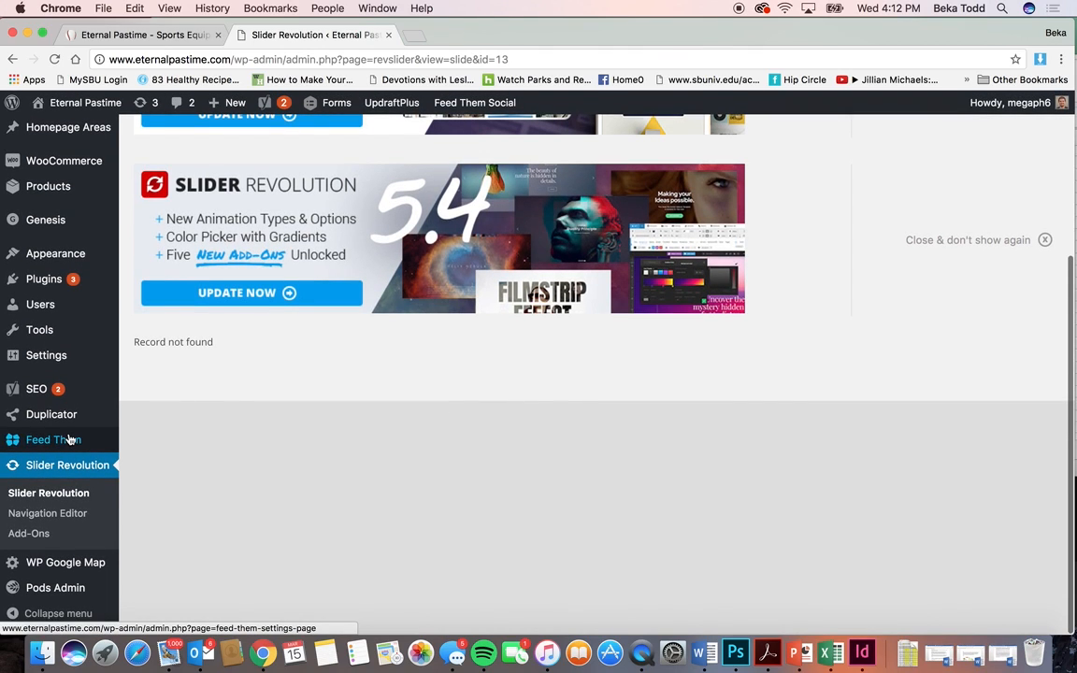
left_click(67, 492)
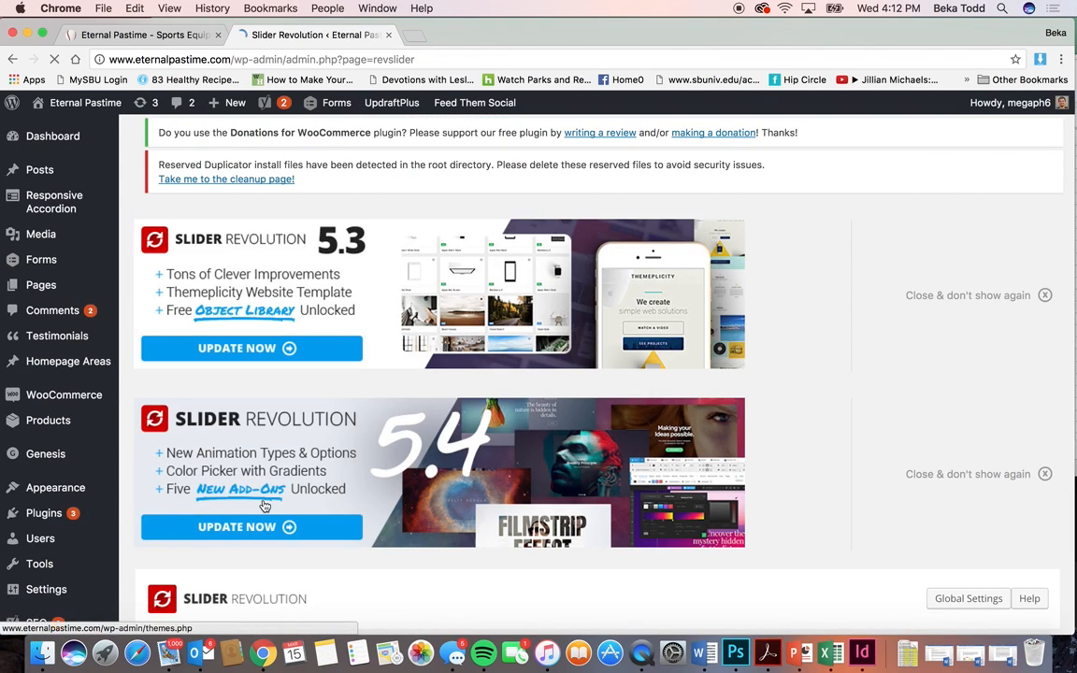
scroll(265, 506, "down", 5)
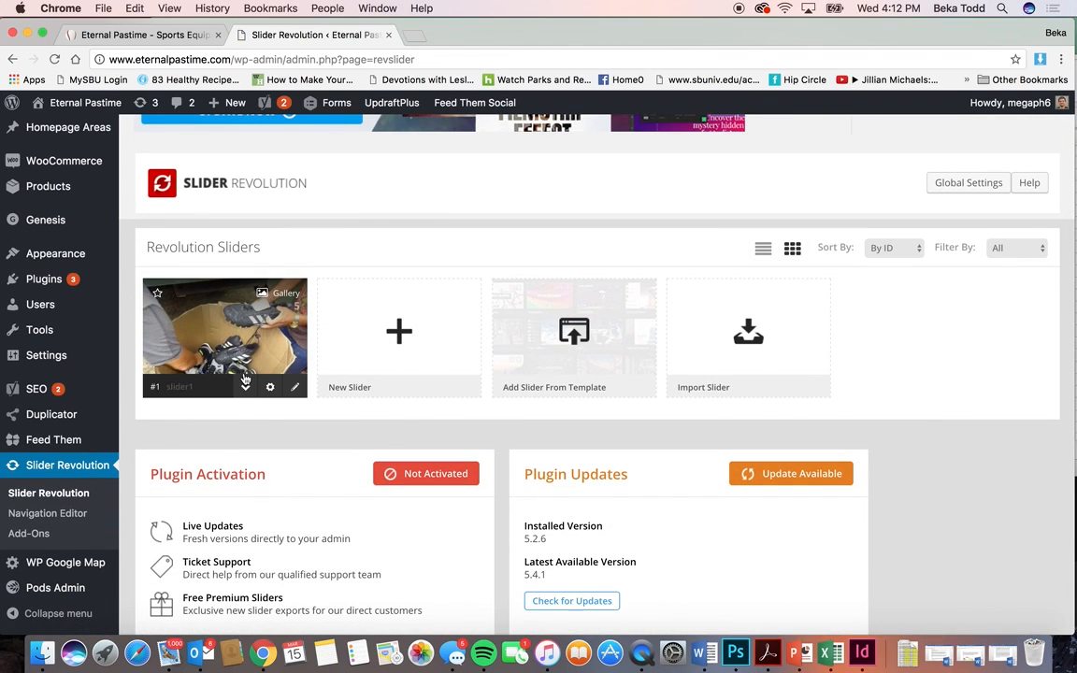
left_click(217, 347)
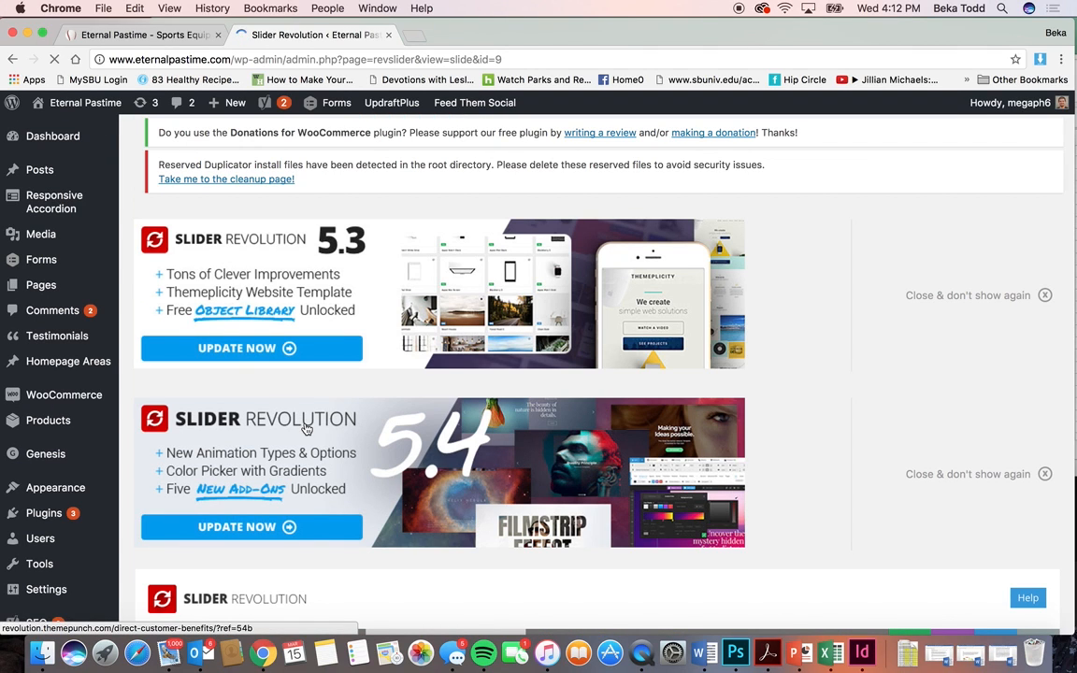
scroll(306, 428, "down", 6)
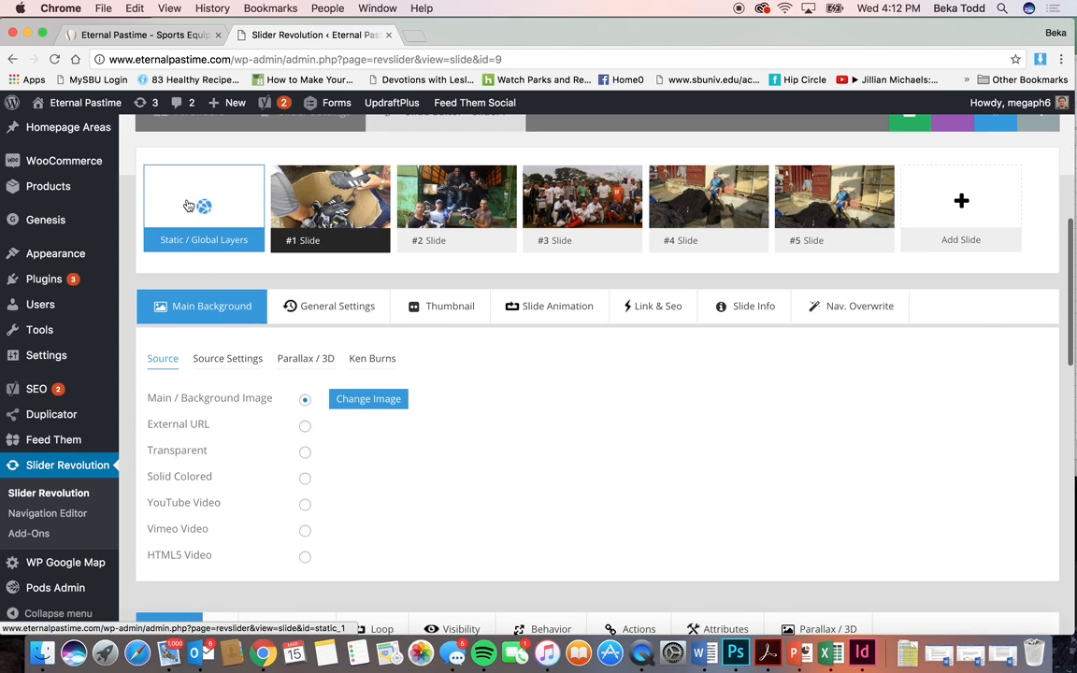
Step: Open the Static / Global Layers slide and examine its options for showing layers from a slide
left_click(183, 206)
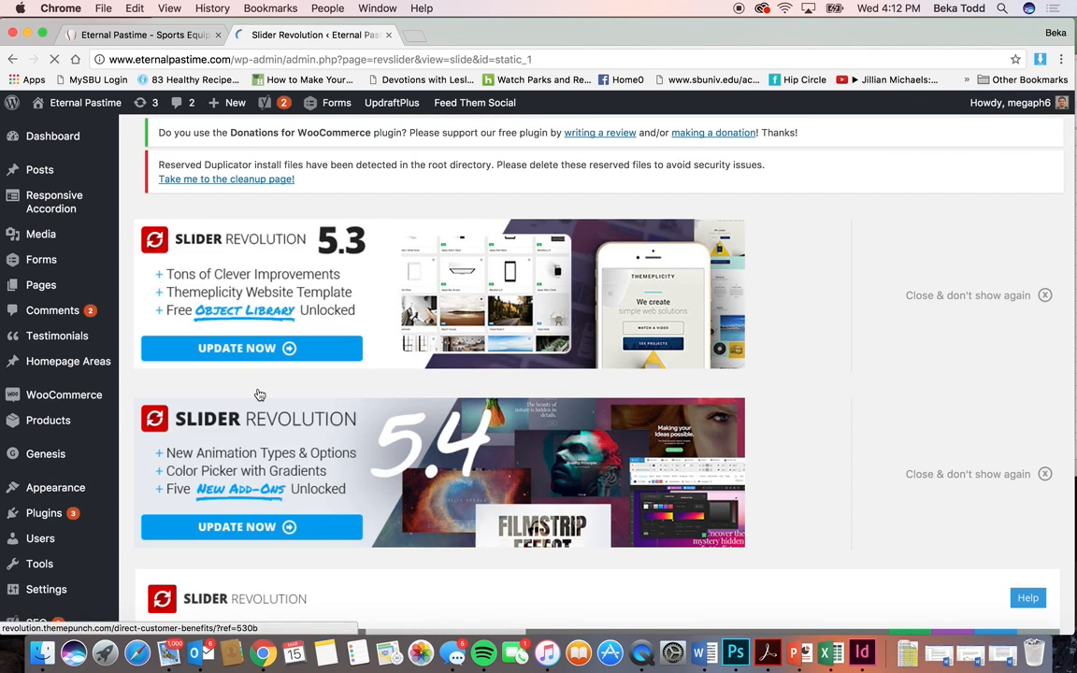
scroll(258, 394, "down", 4)
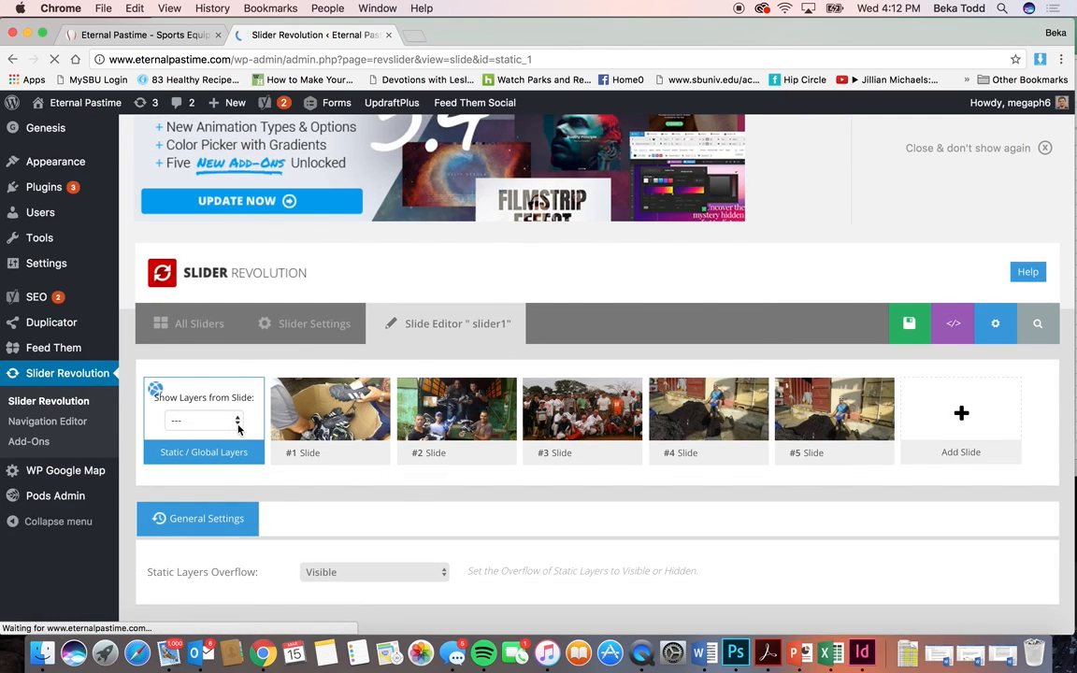
scroll(238, 422, "down", 2)
left_click(235, 348)
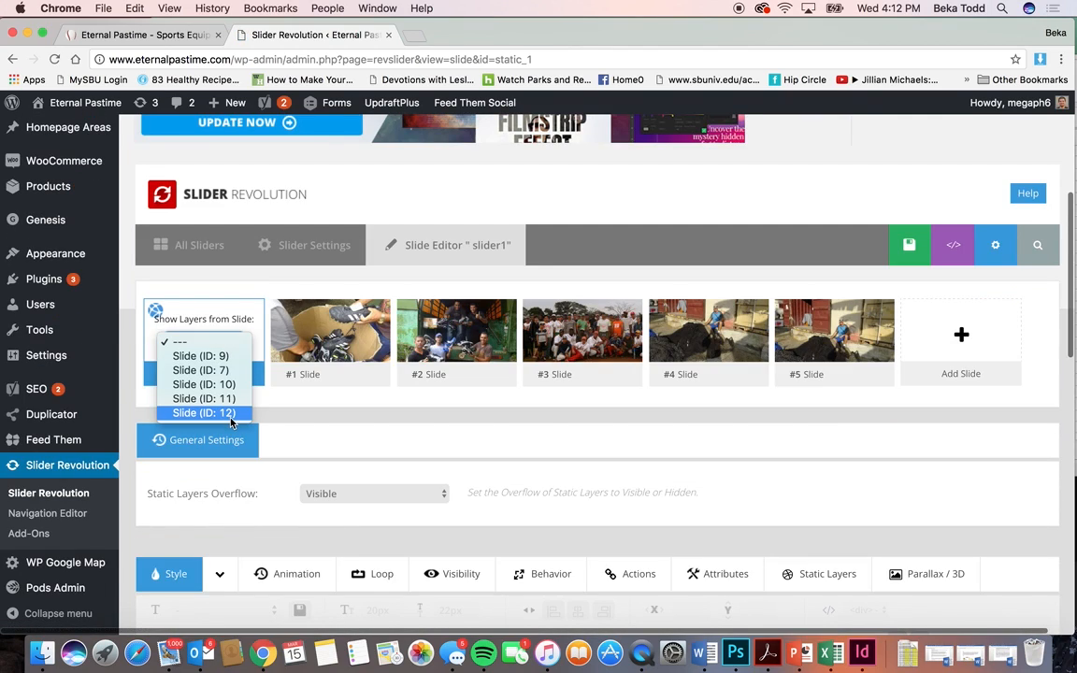
left_click(377, 423)
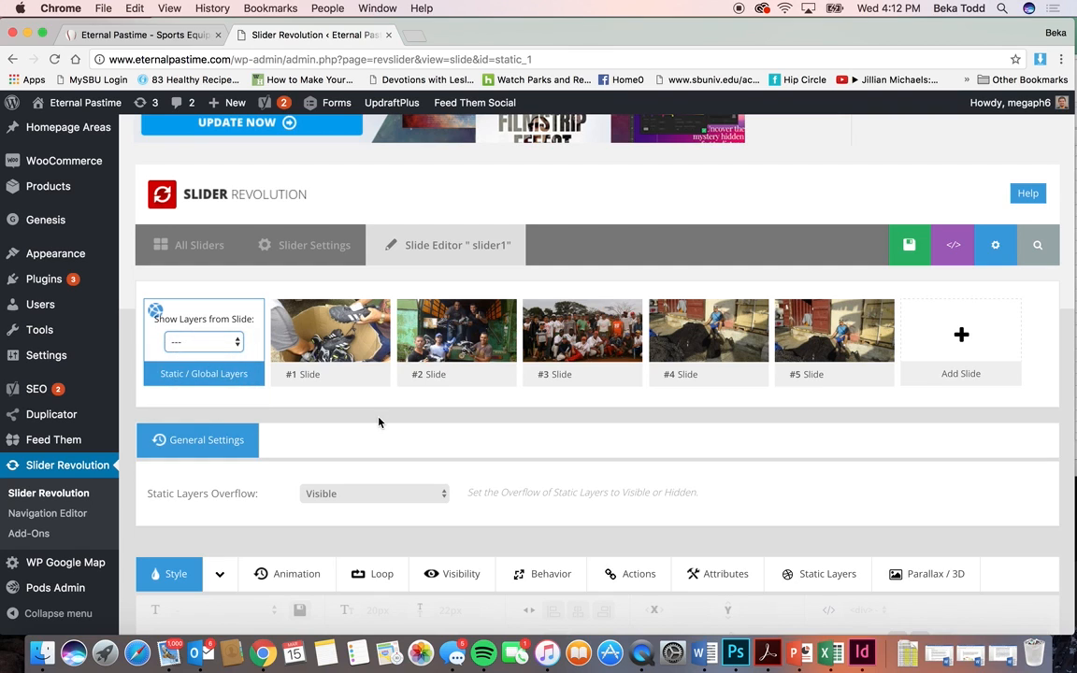
scroll(553, 413, "down", 10)
scroll(554, 415, "up", 6)
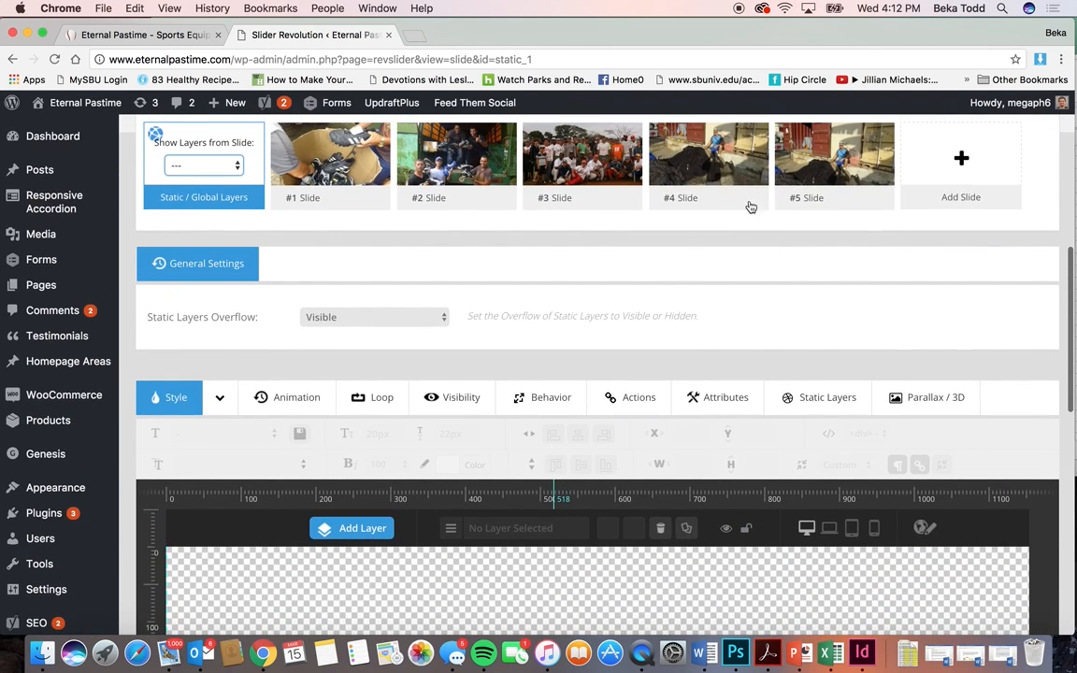
Step: Open slide #5 for editing and delete its purple heading text layer
left_click(787, 161)
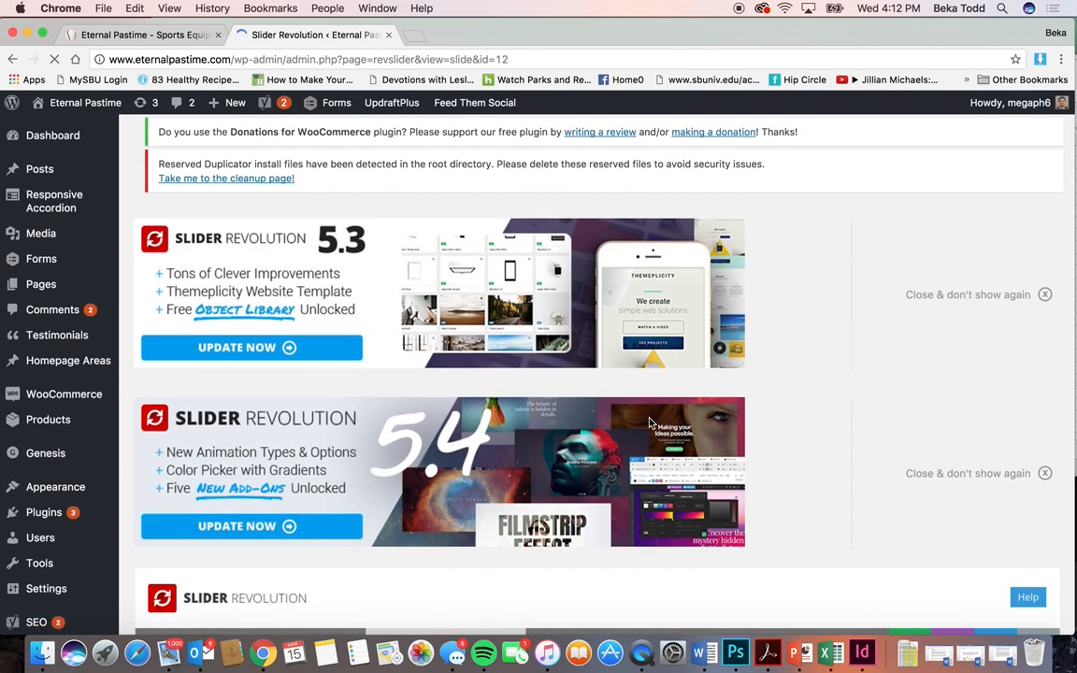
scroll(651, 423, "down", 12)
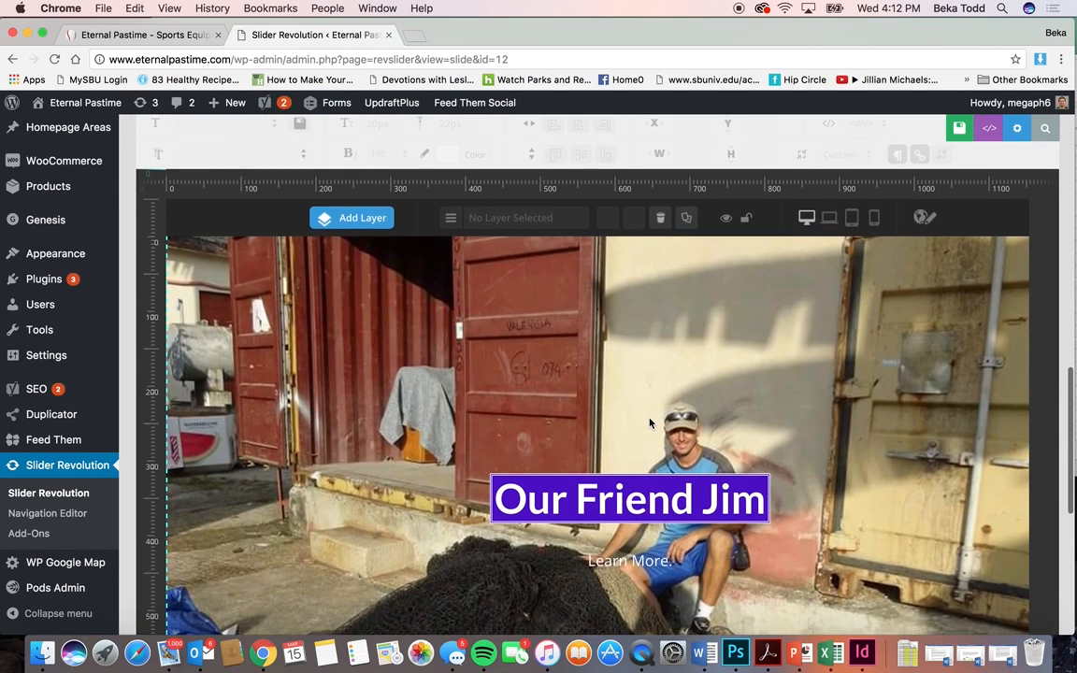
left_click(624, 564)
left_click(645, 500)
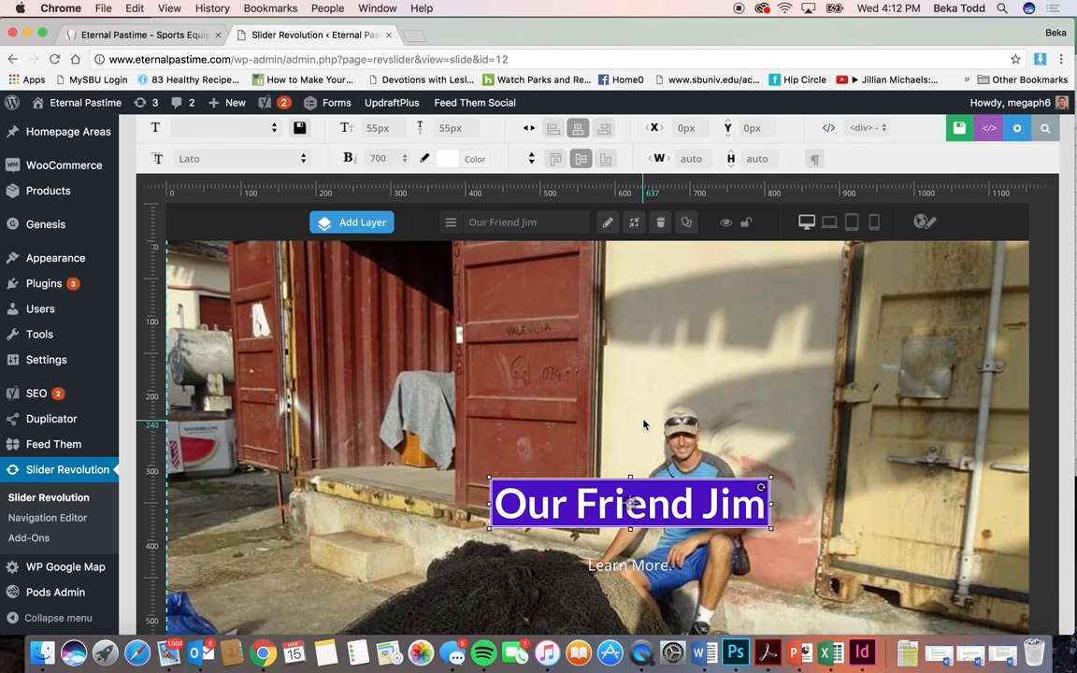
scroll(643, 424, "up", 5)
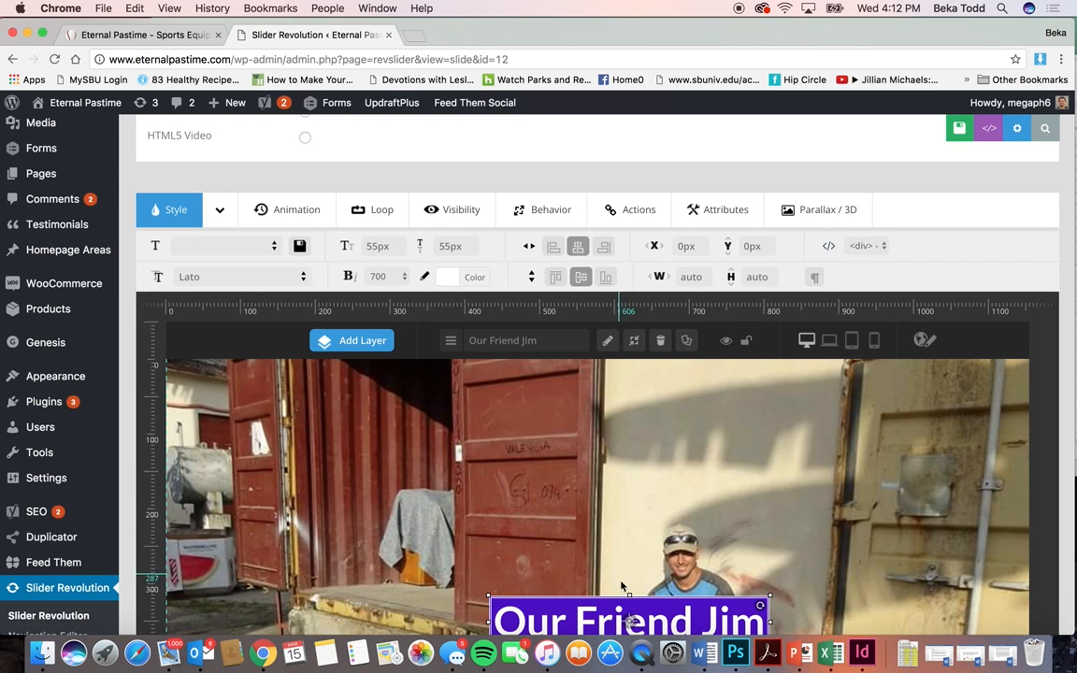
scroll(601, 599, "down", 1)
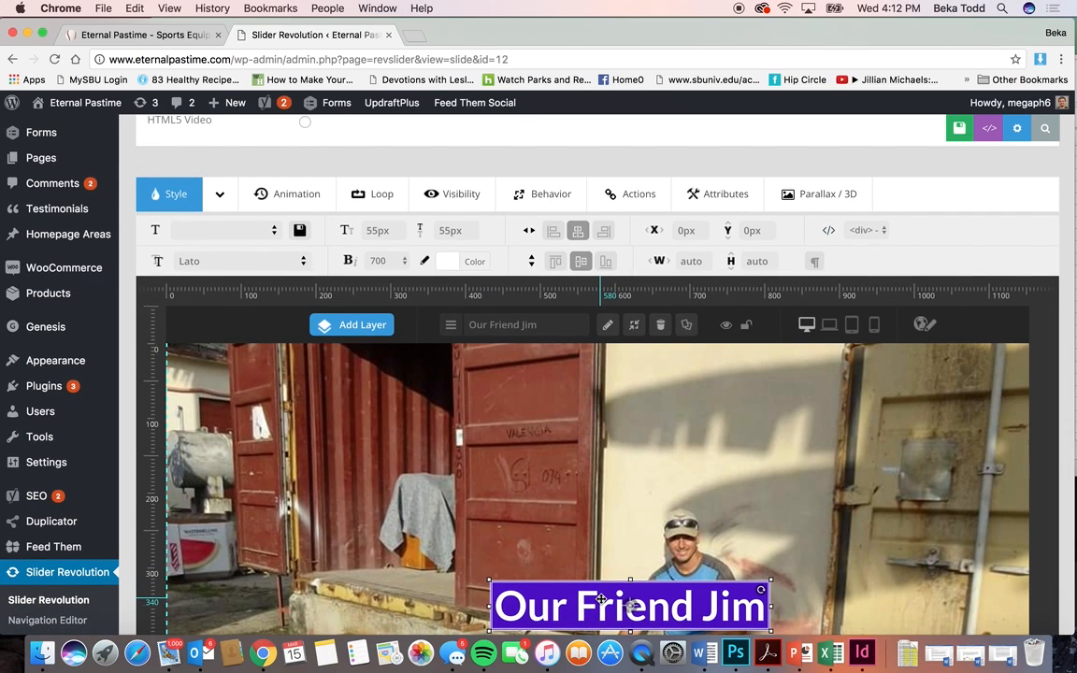
mouse_move(448, 330)
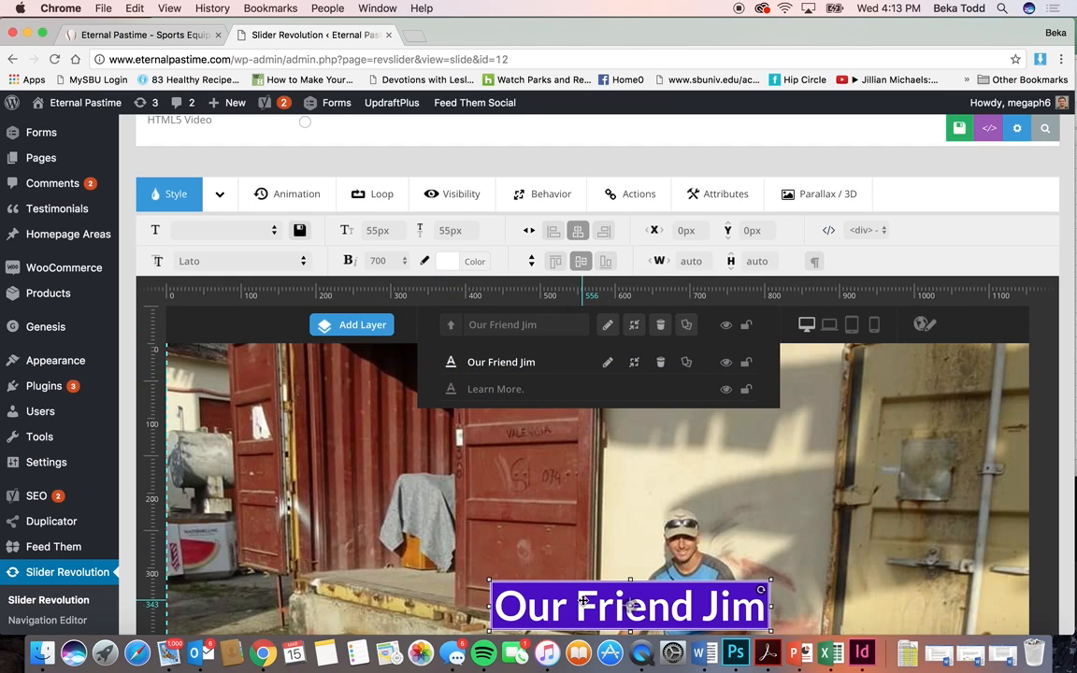
left_click(659, 363)
left_click(656, 235)
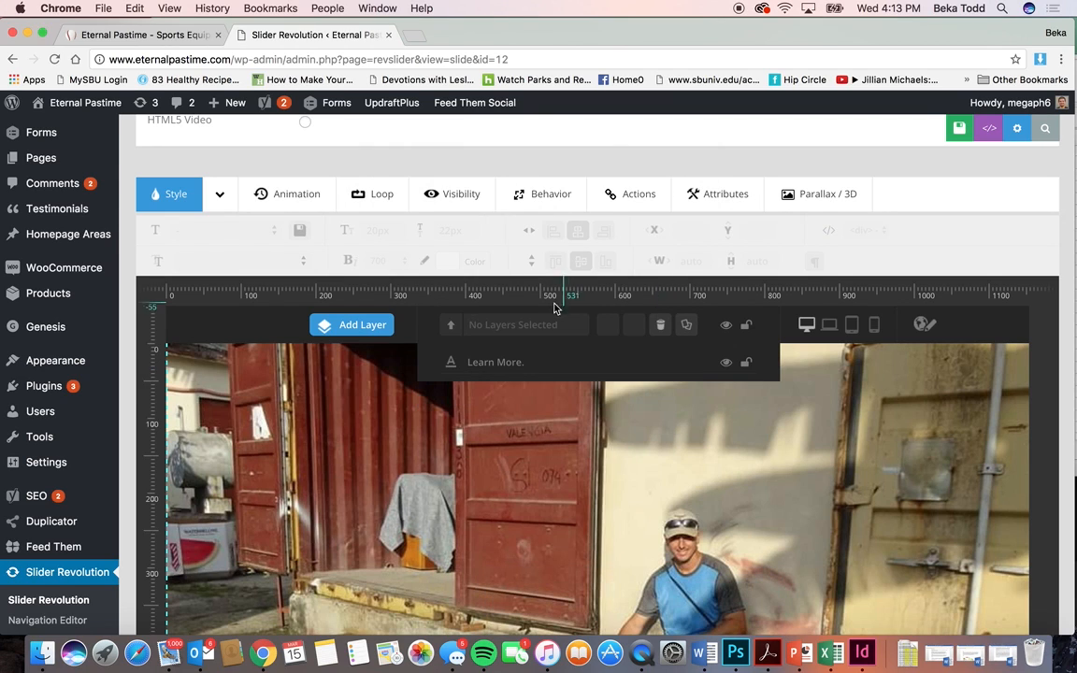
Step: Delete the "Learn More." text layer from slide #5
scroll(548, 374, "down", 2)
scroll(632, 569, "down", 1)
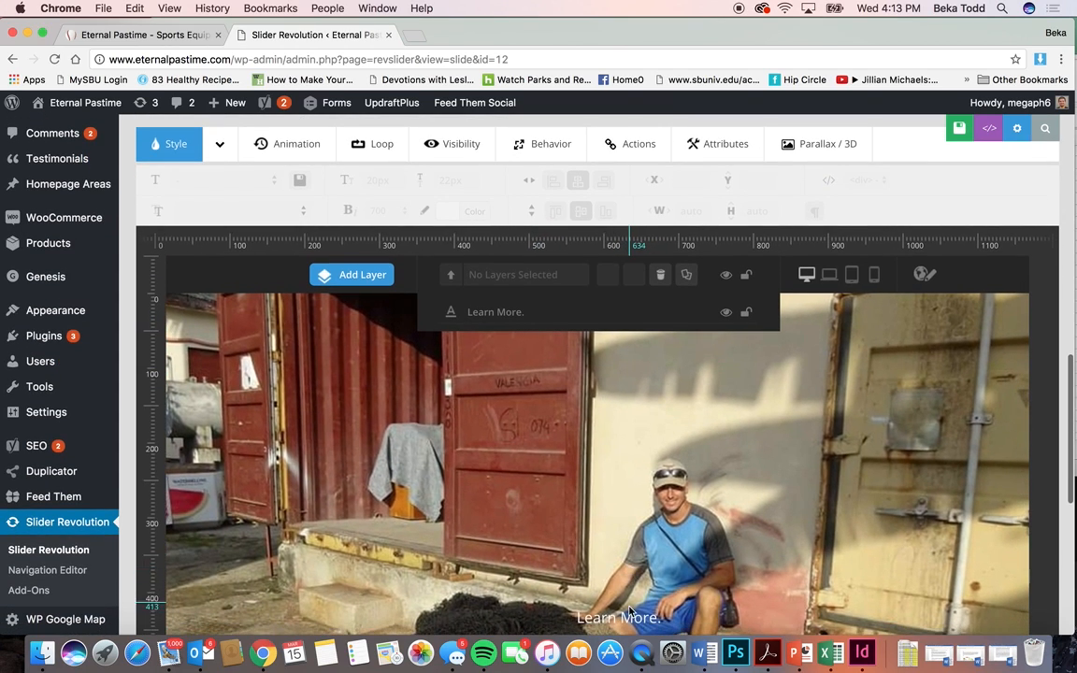
left_click(628, 618)
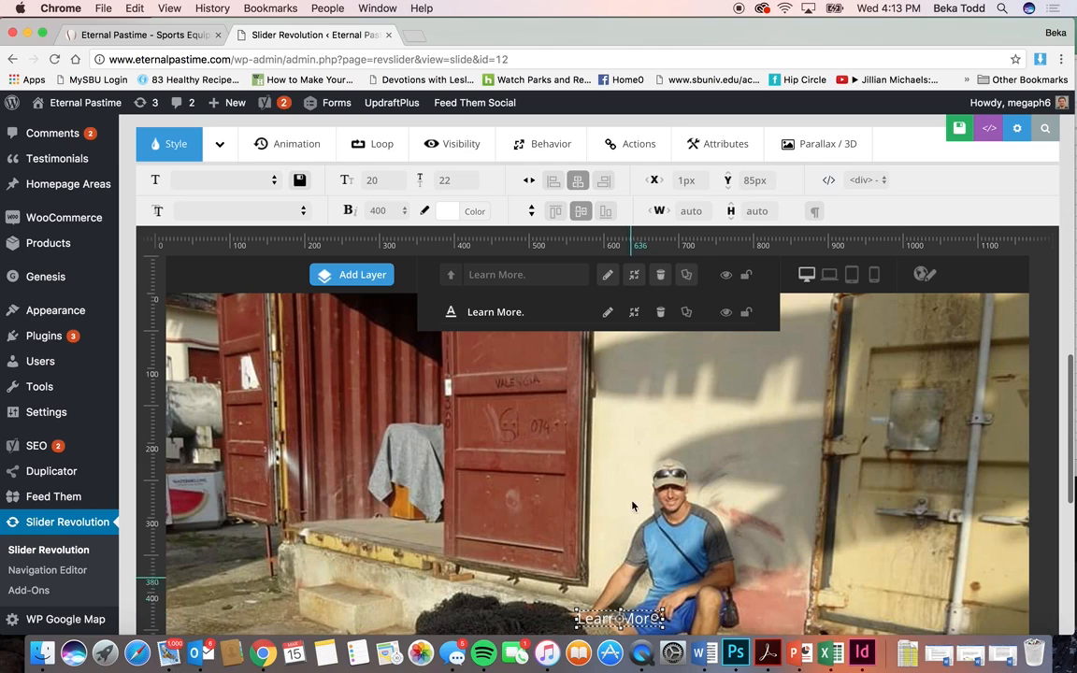
left_click(660, 313)
left_click(658, 241)
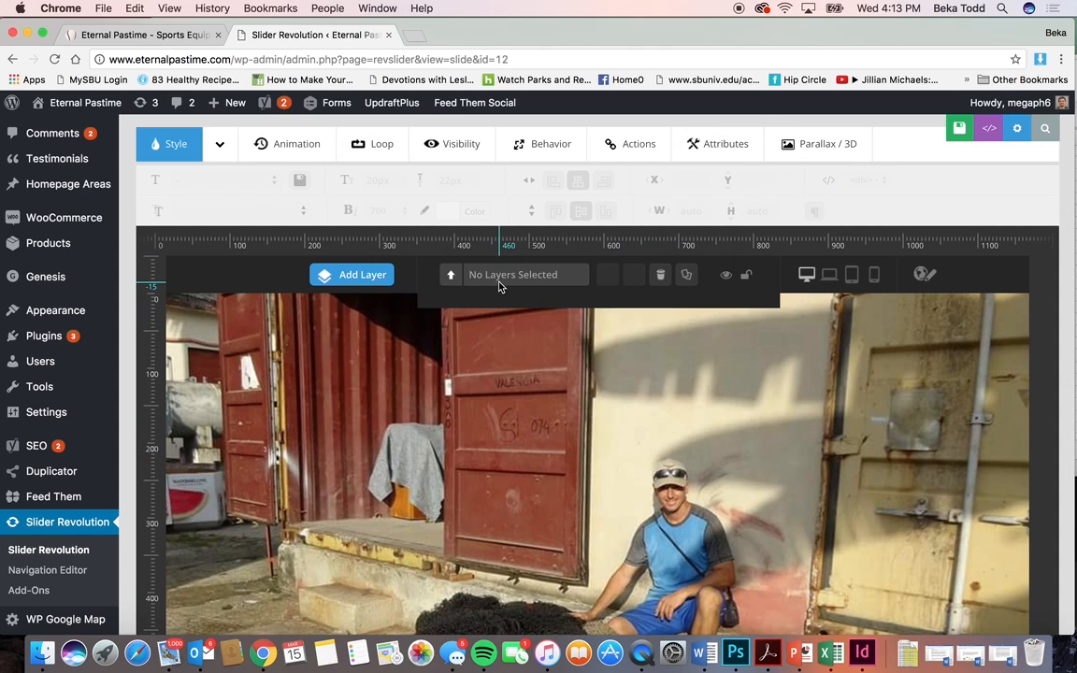
Step: Add a text layer to slide #5 reading "Our Friend" followed by the man's first name
mouse_move(372, 280)
left_click(372, 312)
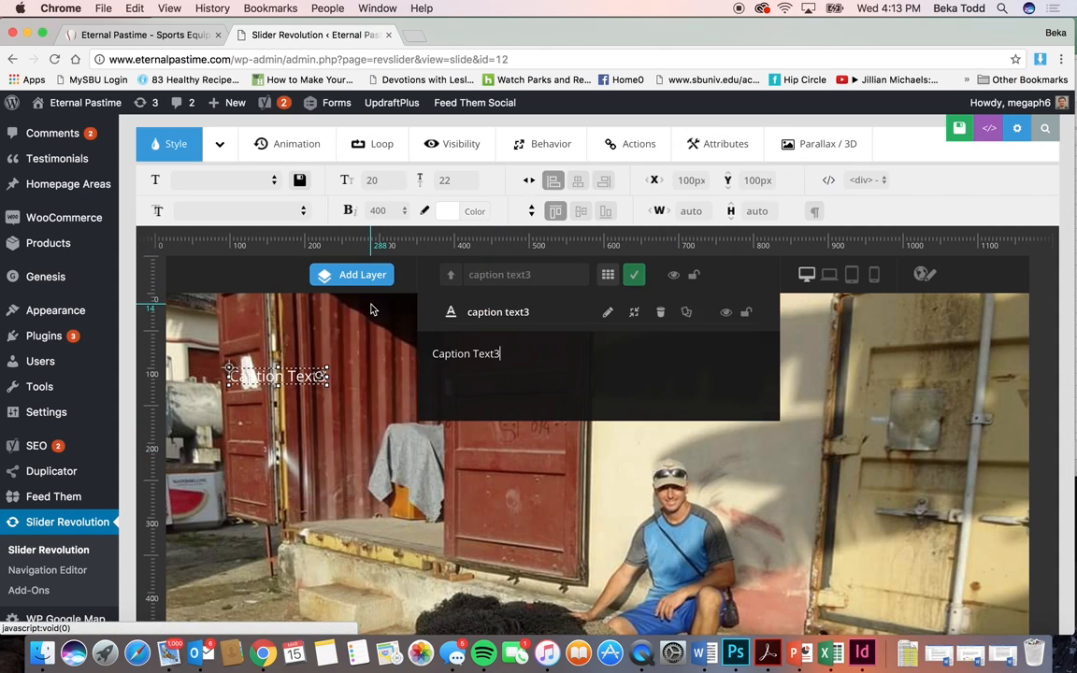
type("O")
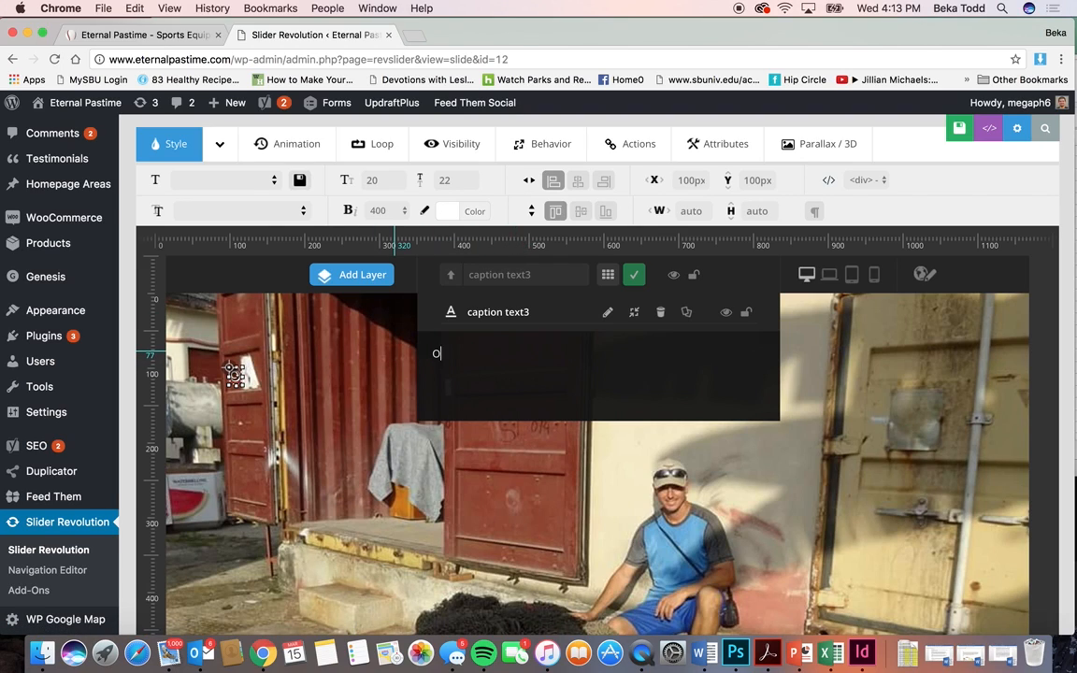
type("ur Frie")
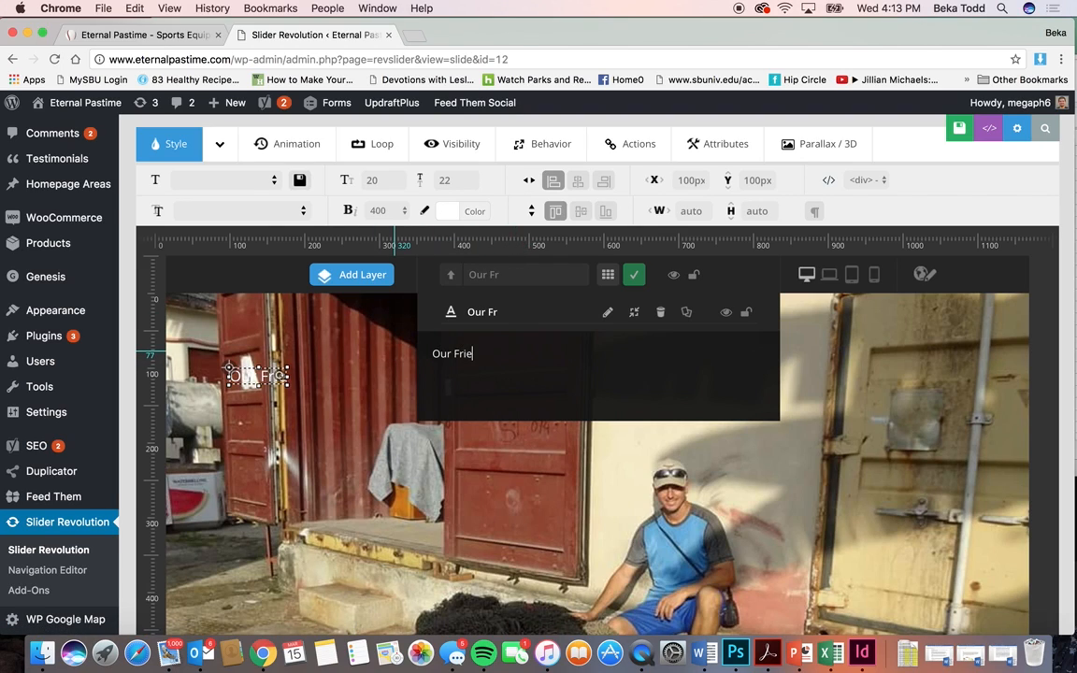
type("nd Jim")
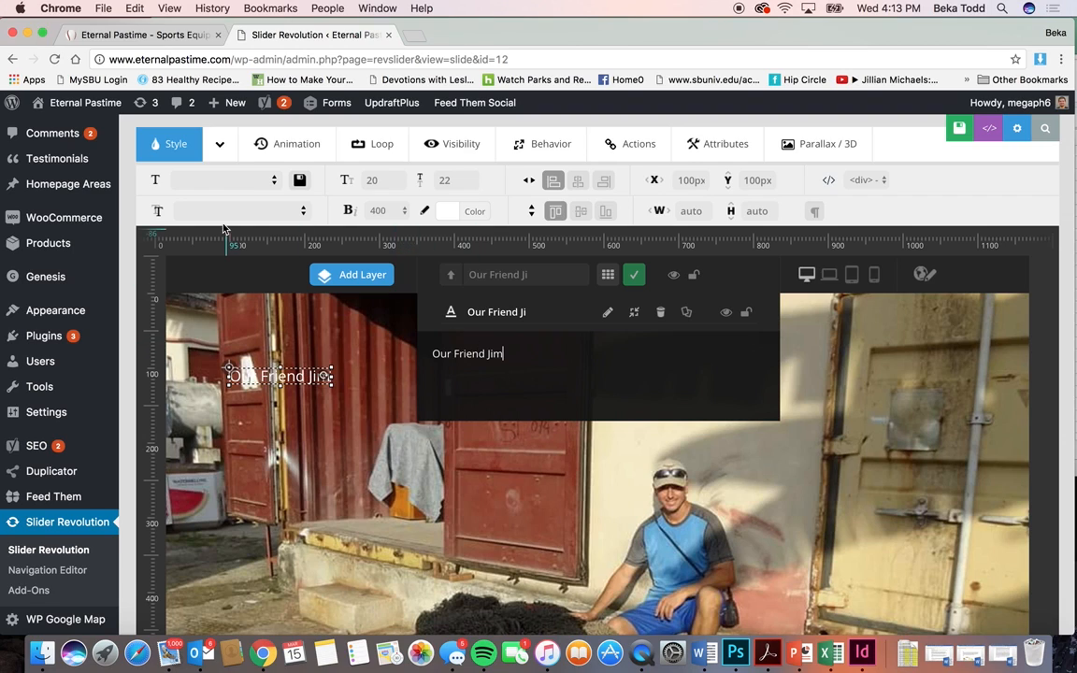
Step: Set the new heading layer's font family to Lato and its font weight to 700
left_click(215, 203)
type("lato")
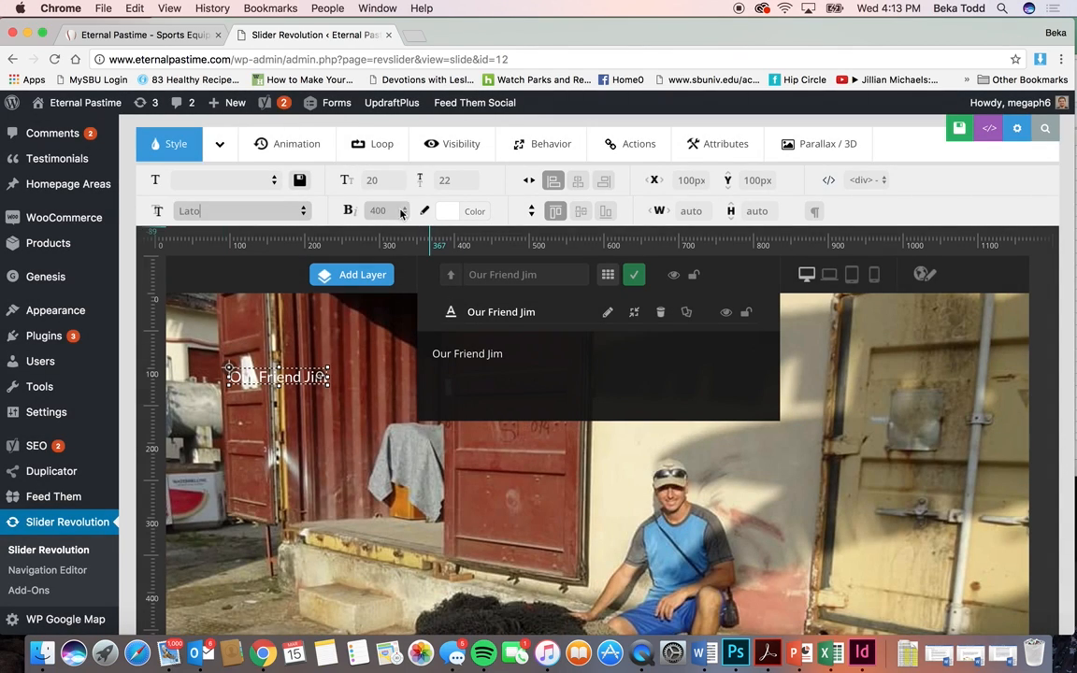
left_click(378, 210)
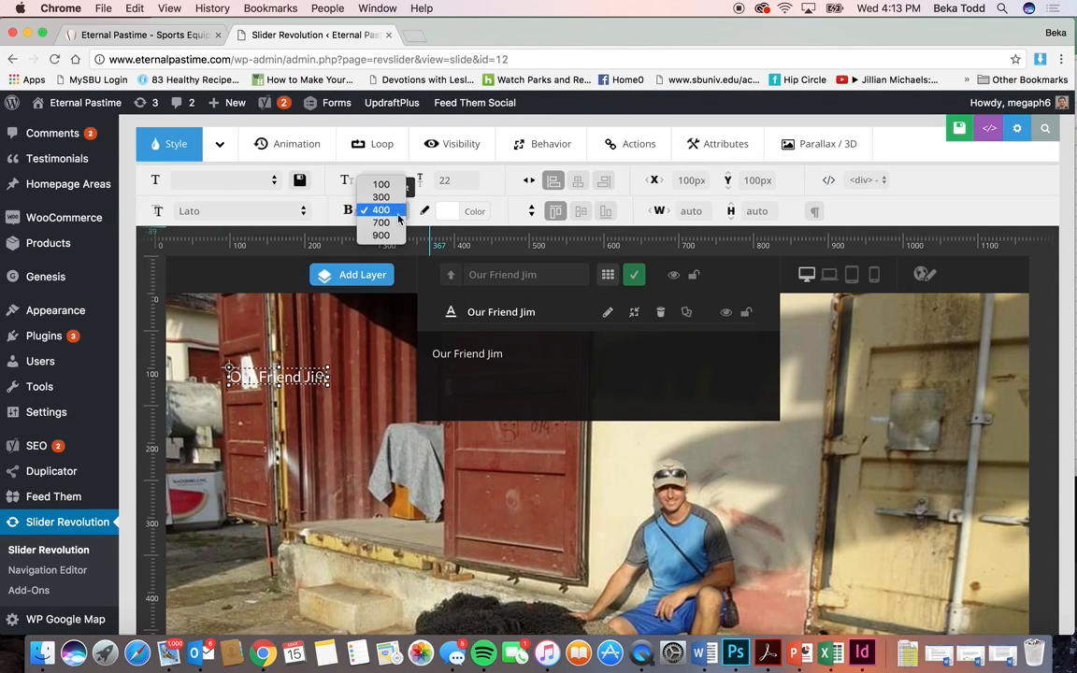
left_click(398, 225)
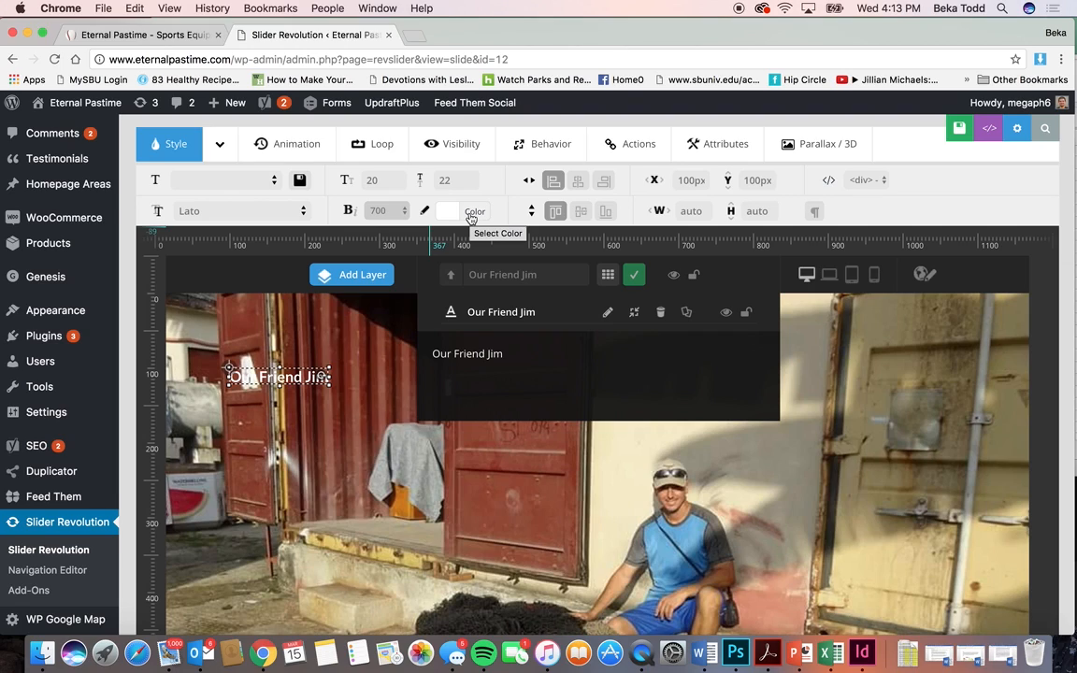
Step: Set the heading layer's font size and line height to 55px and centre it horizontally and vertically on the slide
left_click(373, 181)
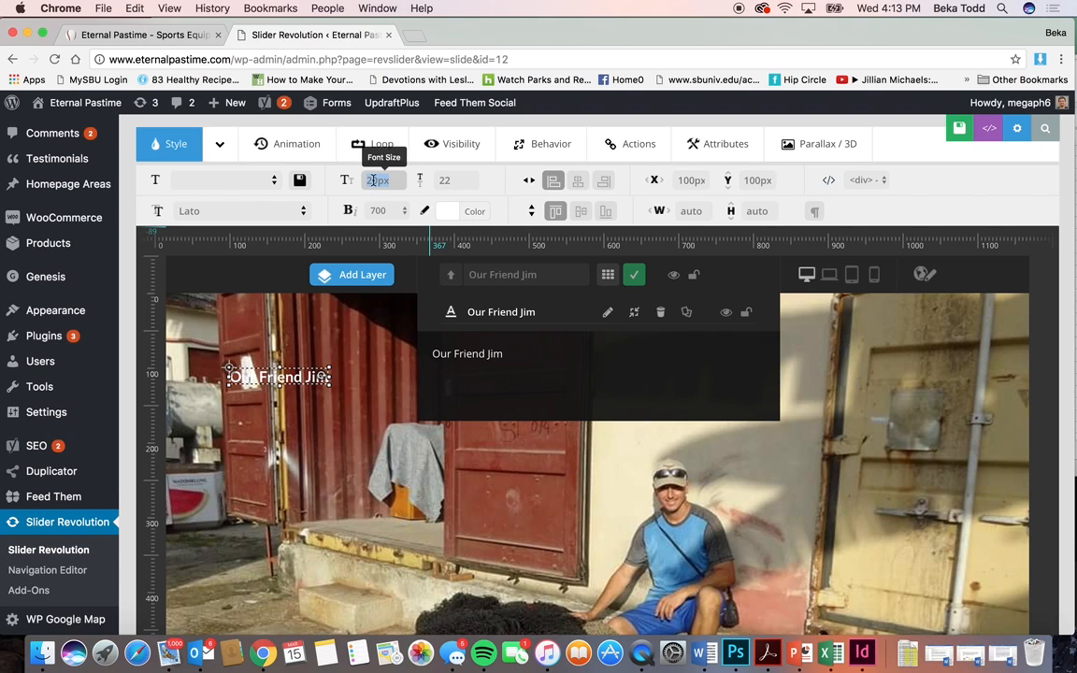
type("55")
key("Tab")
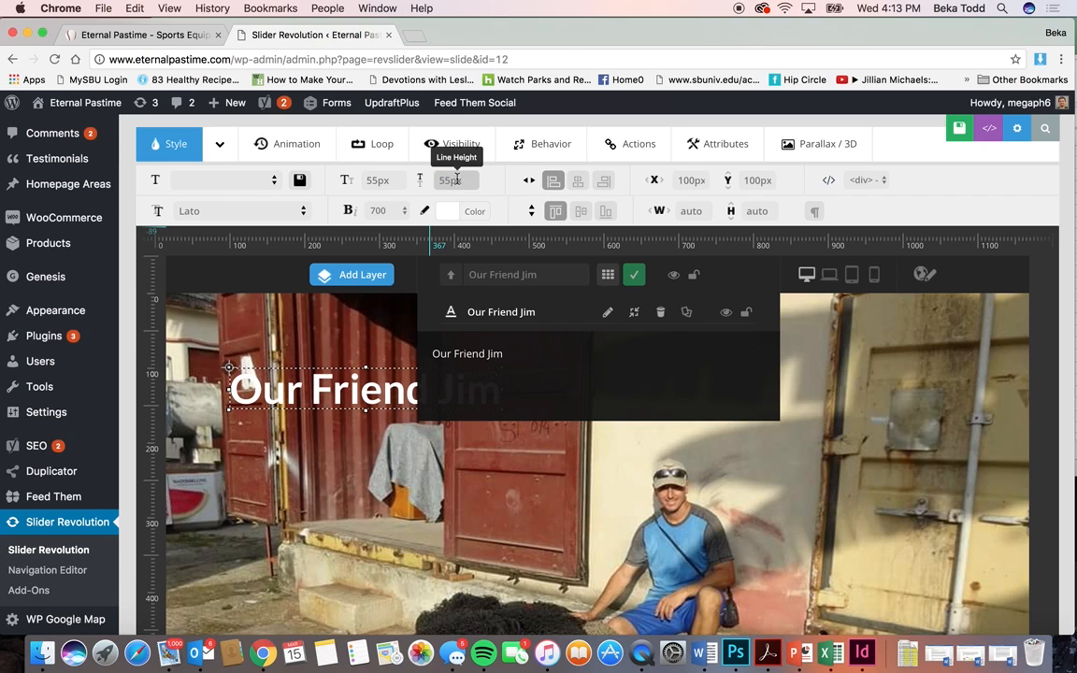
left_click(577, 180)
left_click(580, 211)
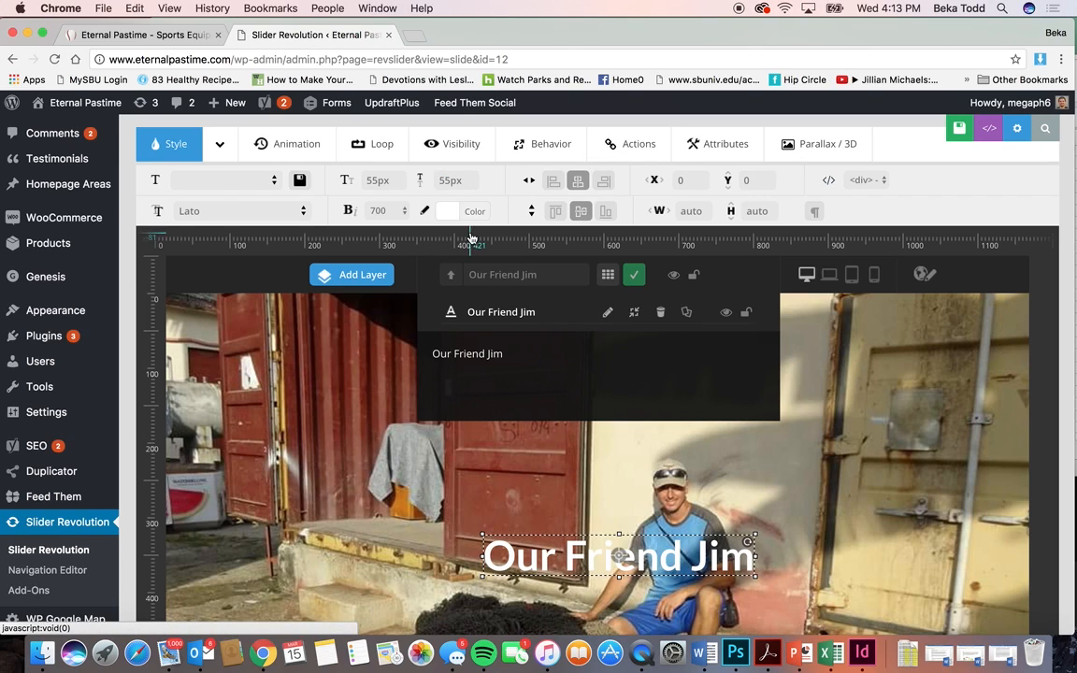
Step: Enlarge the centred heading layer to a font size of 75px with a line height of 75px
left_click(393, 179)
type("75")
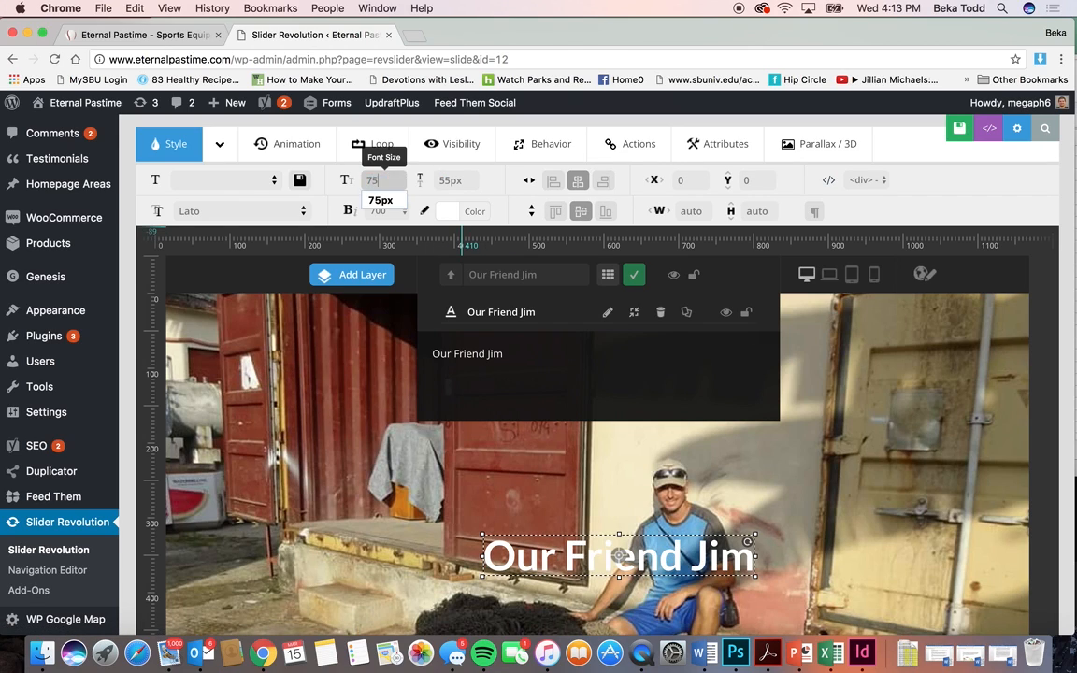
left_click(447, 178)
type("75")
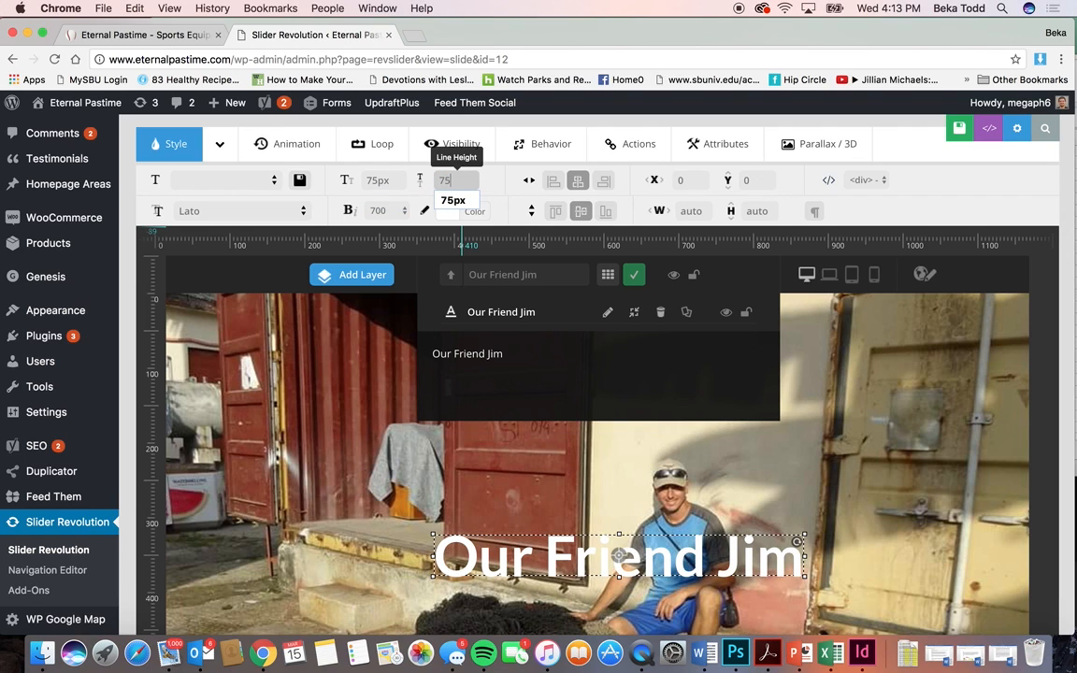
scroll(580, 519, "down", 1)
scroll(580, 519, "down", 5)
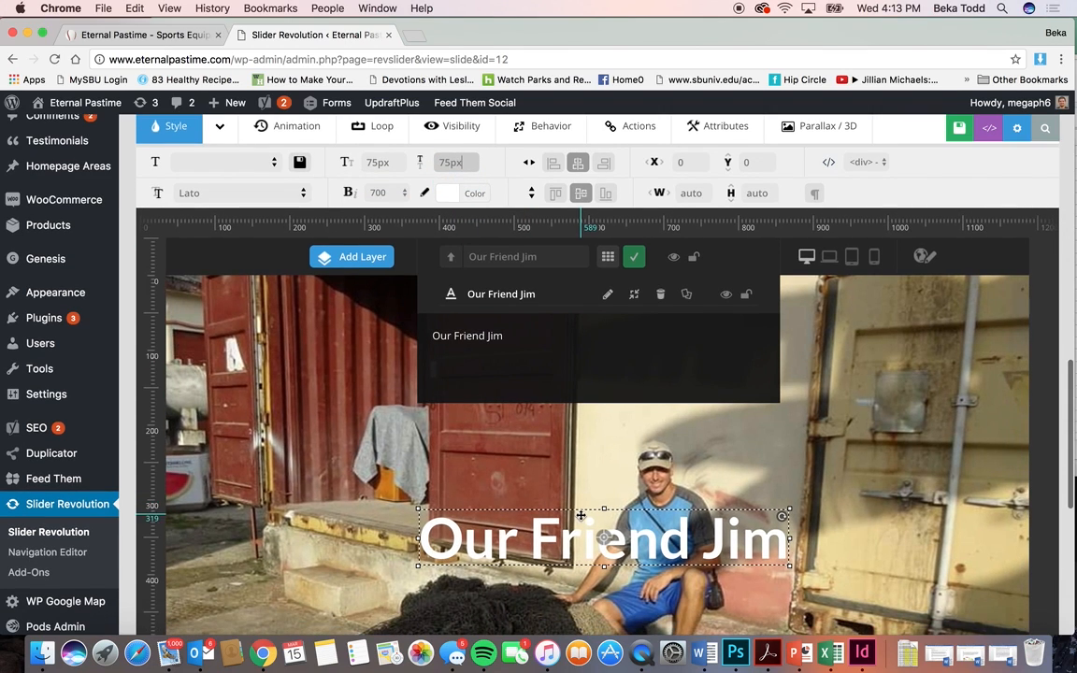
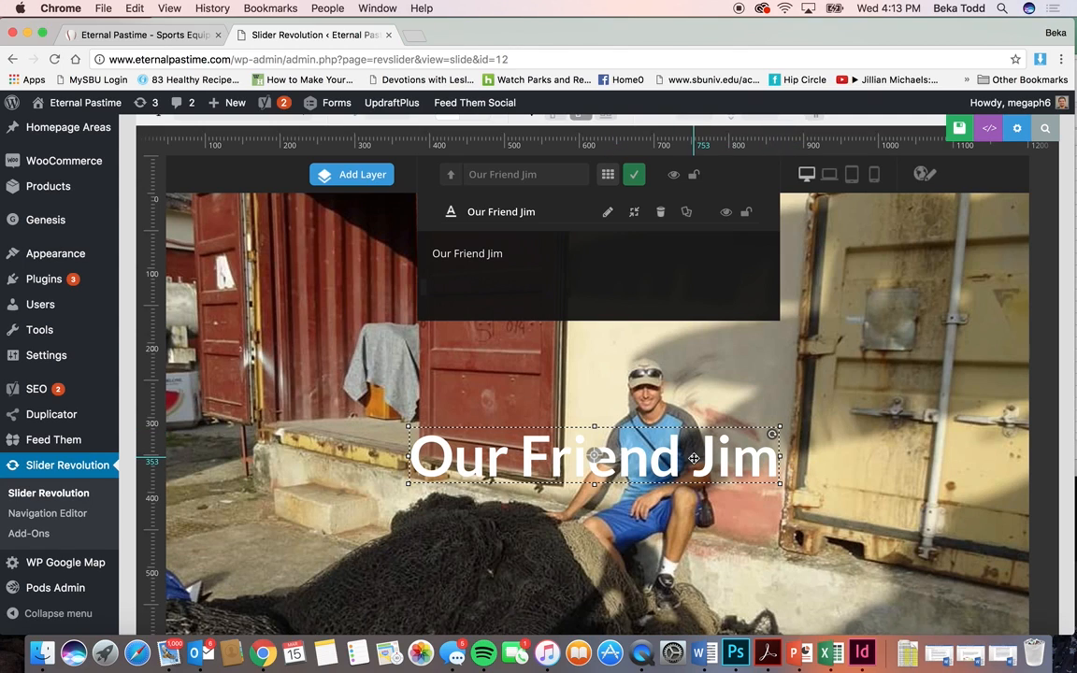
scroll(776, 430, "down", 2)
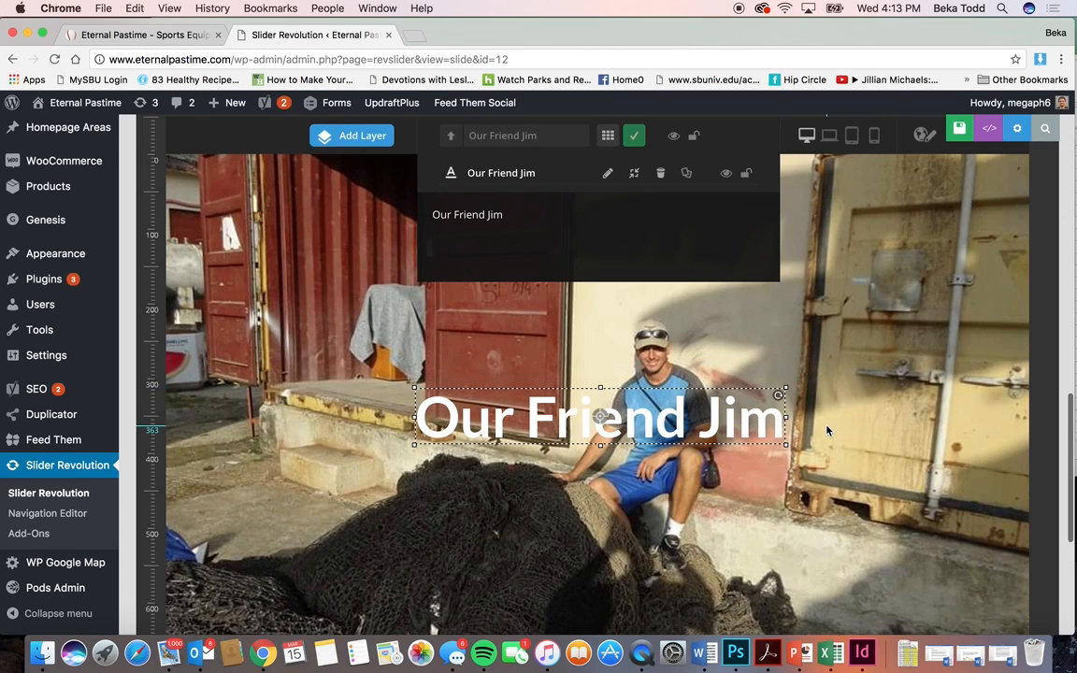
scroll(827, 430, "up", 8)
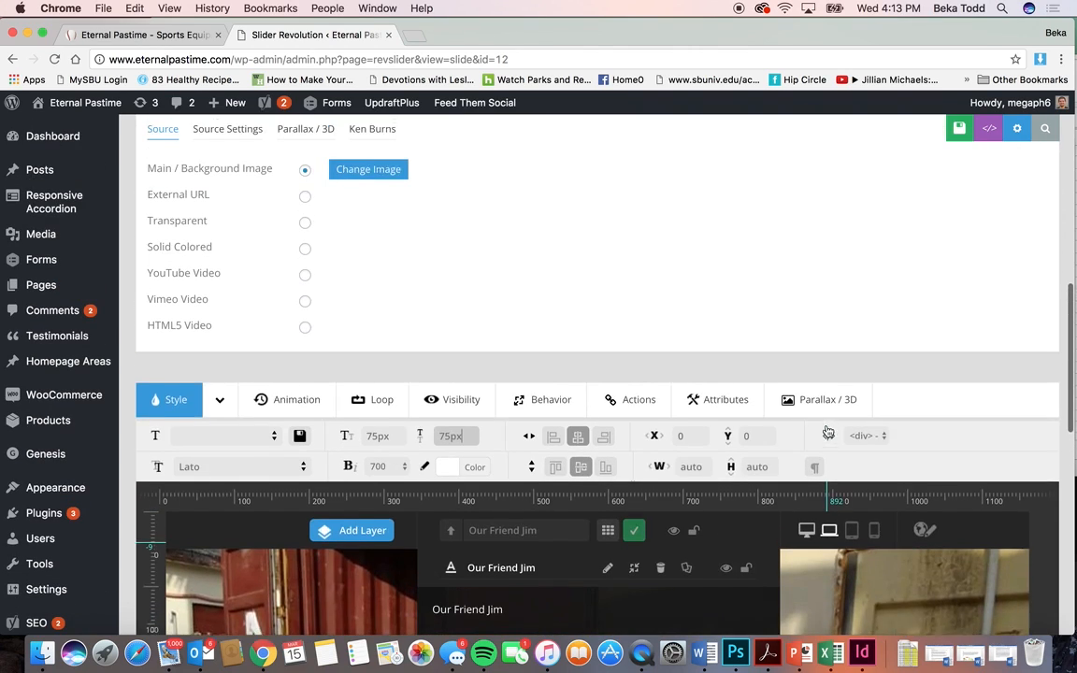
scroll(489, 252, "down", 5)
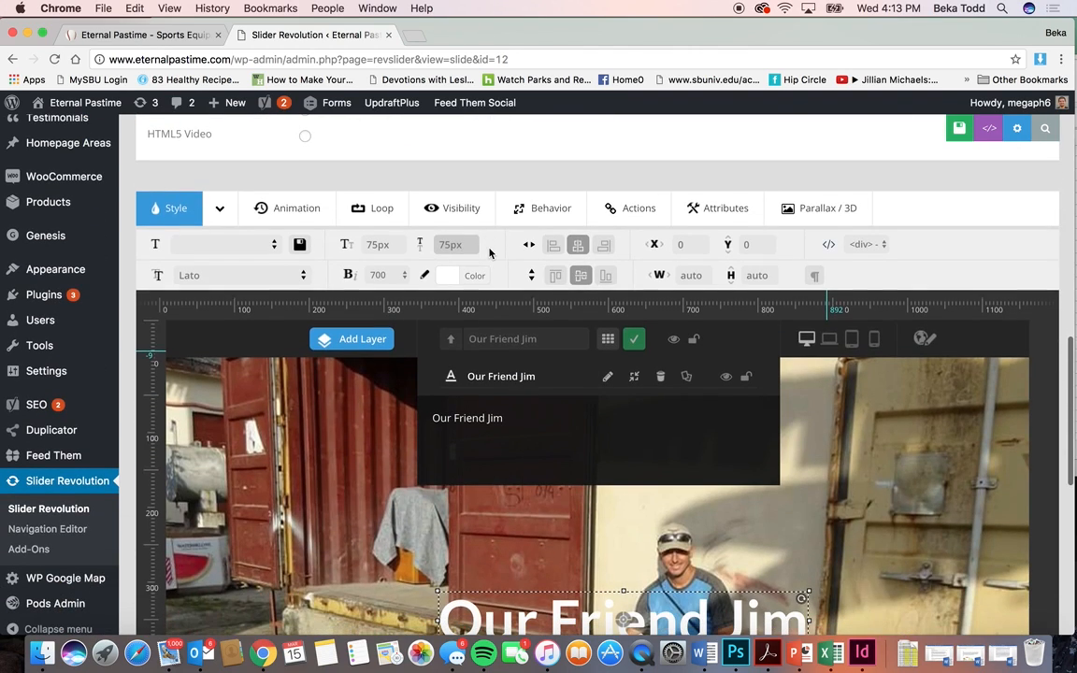
scroll(490, 252, "down", 2)
scroll(489, 250, "down", 3)
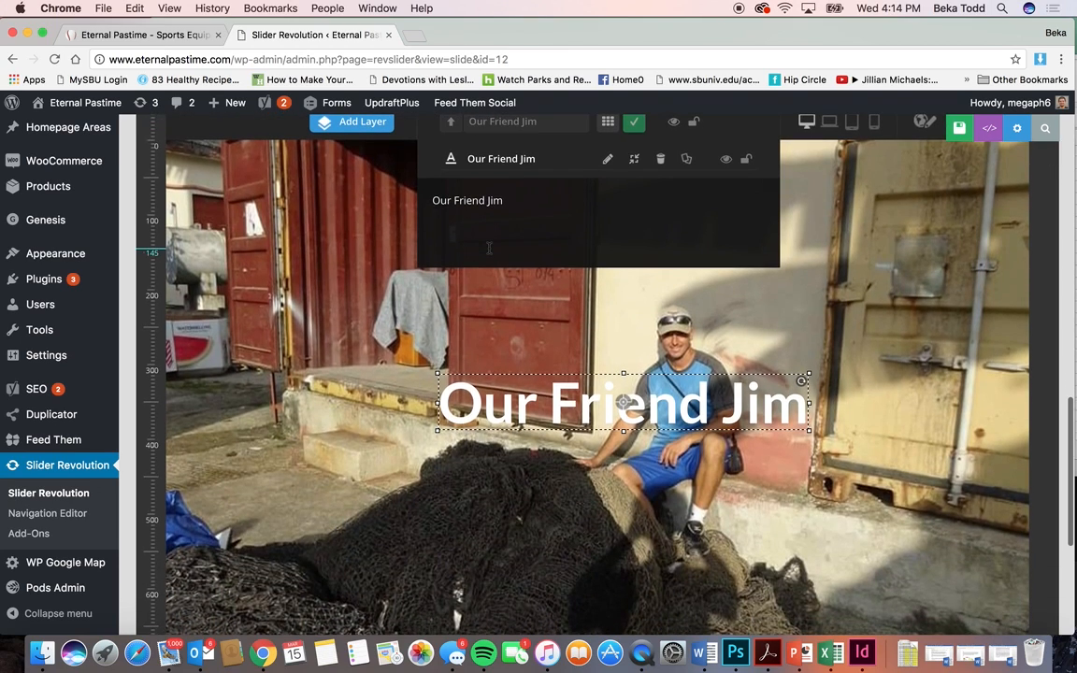
Step: Leave the slide editor without saving for the WP Google Map overview, and view the marker map on the public homepage
left_click(52, 572)
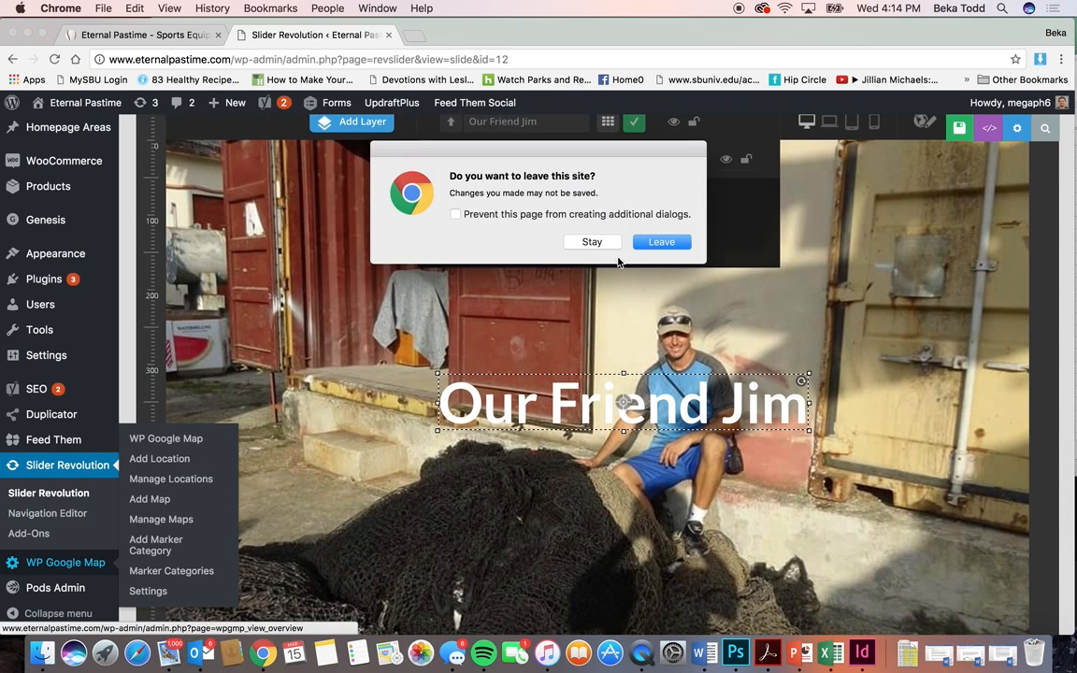
left_click(637, 245)
left_click(145, 35)
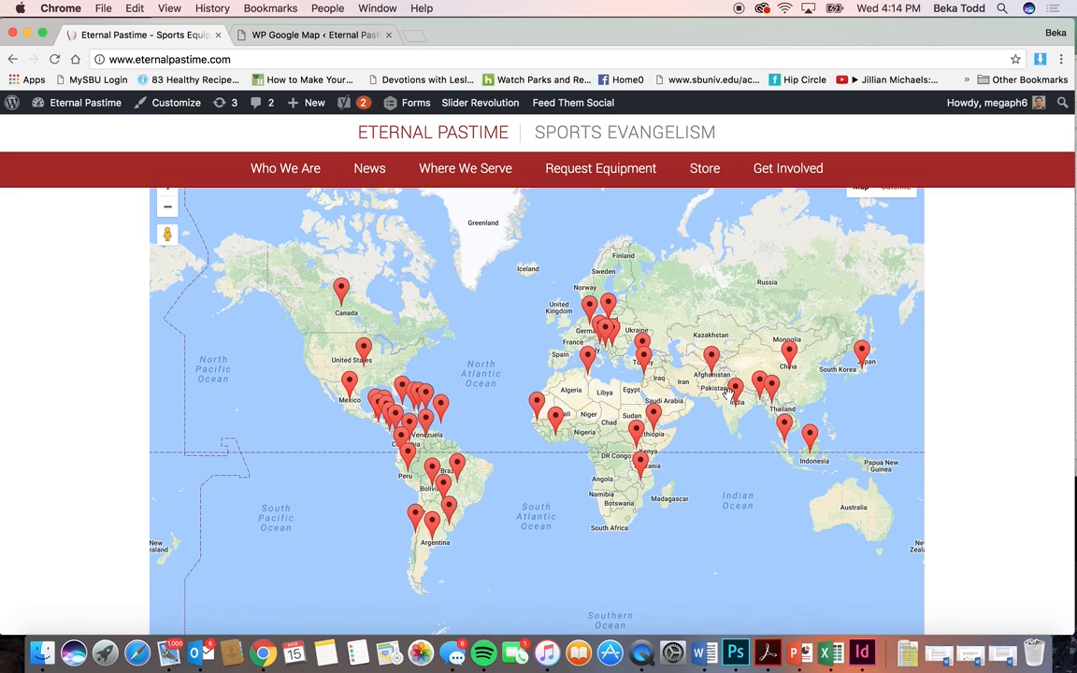
left_click(270, 38)
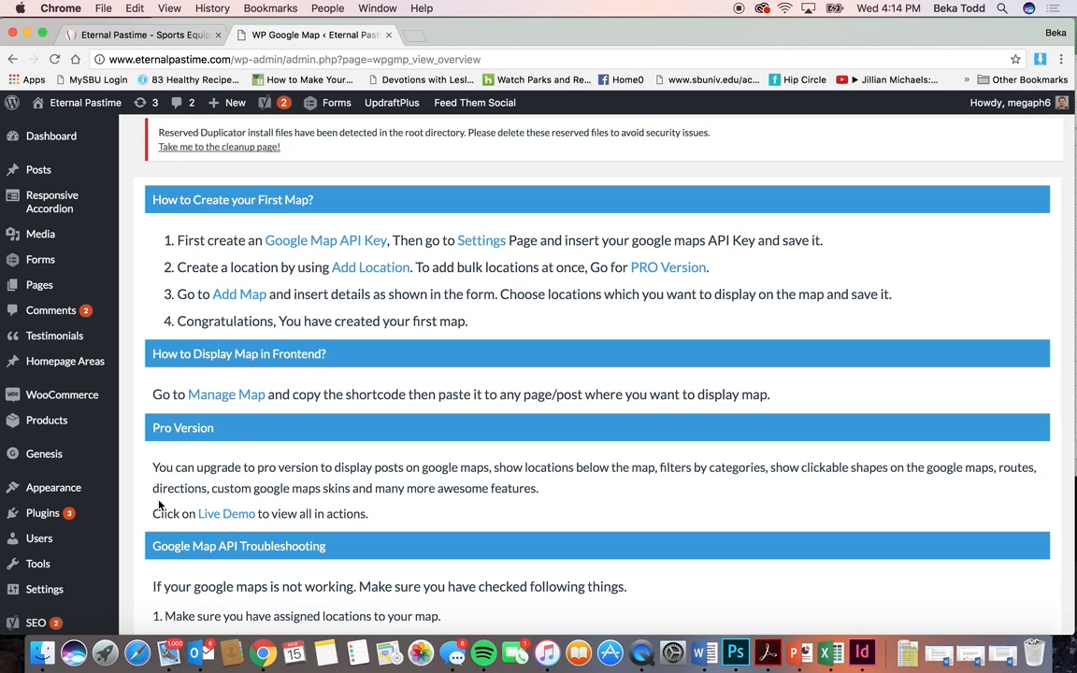
Step: Start a new WP Google Map location with the title "Russia"
scroll(158, 510, "down", 4)
scroll(91, 584, "down", 4)
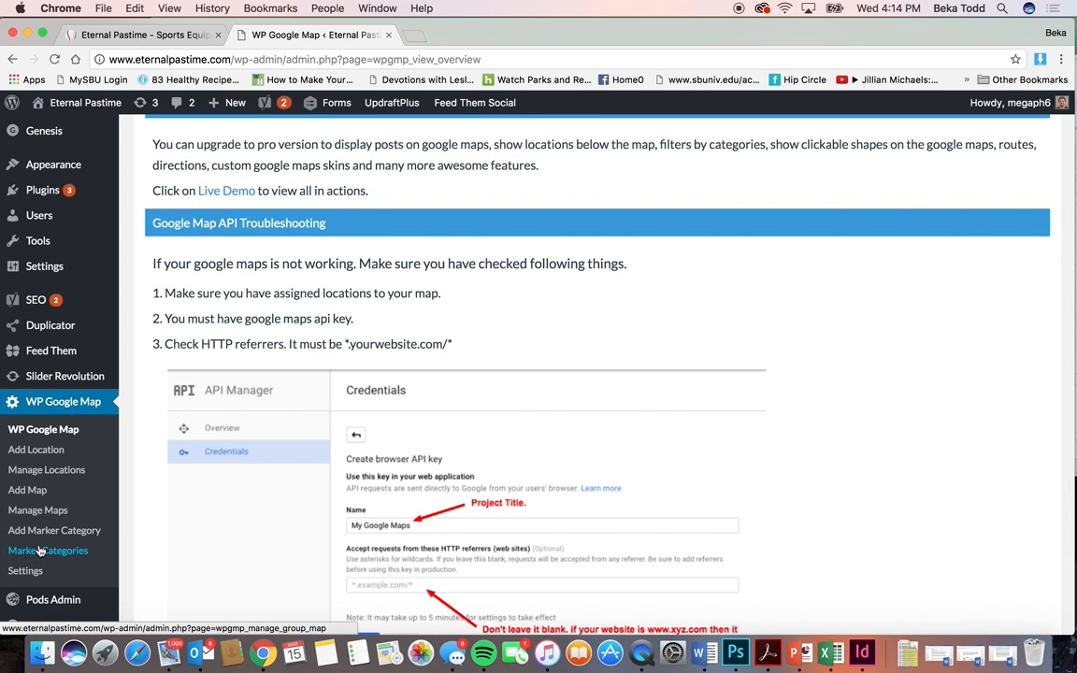
left_click(38, 454)
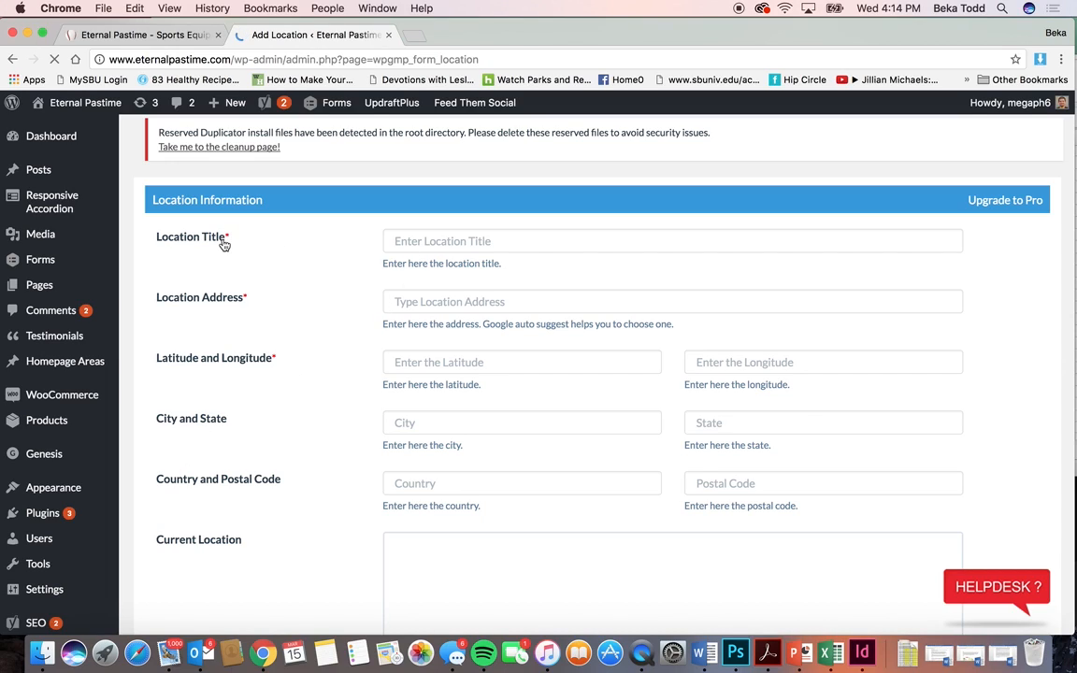
left_click(456, 246)
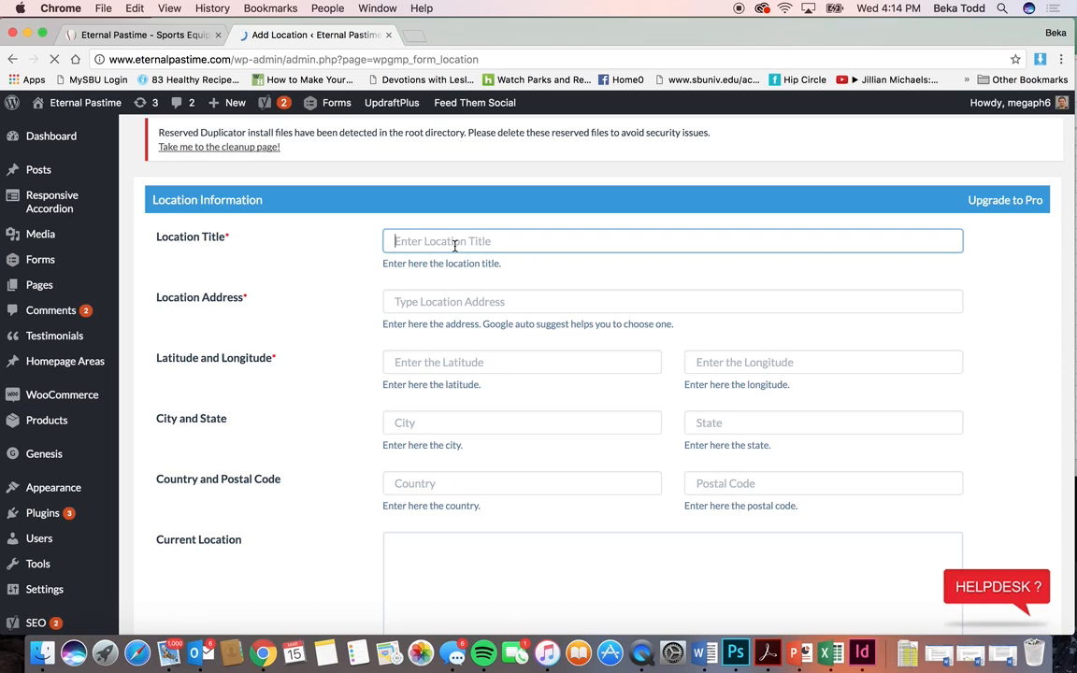
type("Russia")
left_click(510, 305)
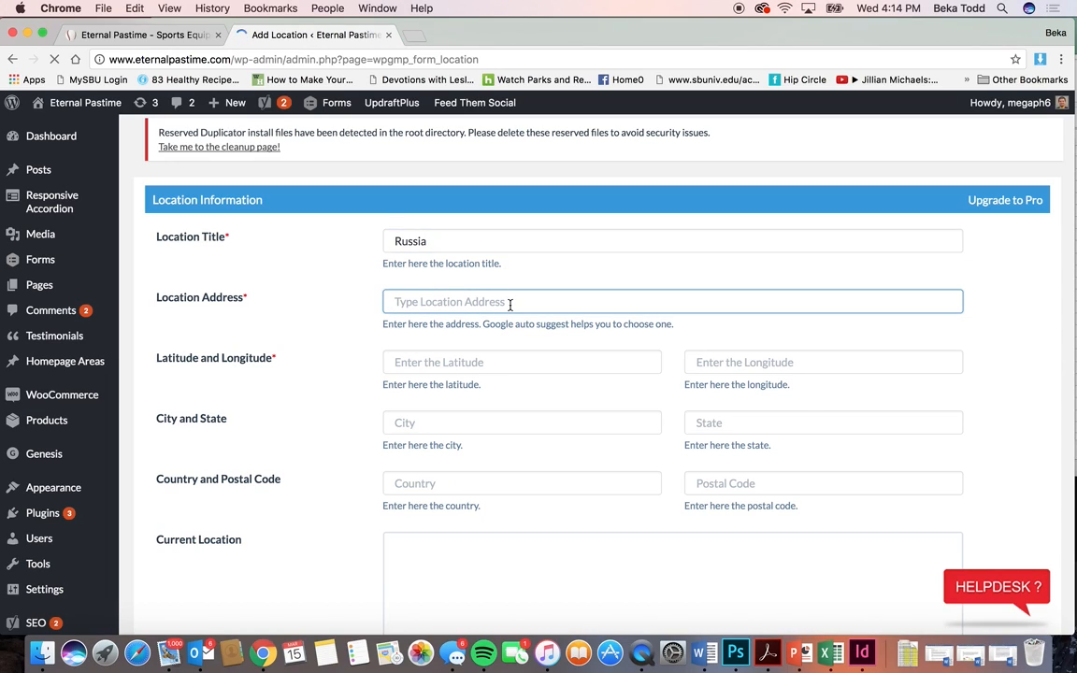
type("Russia")
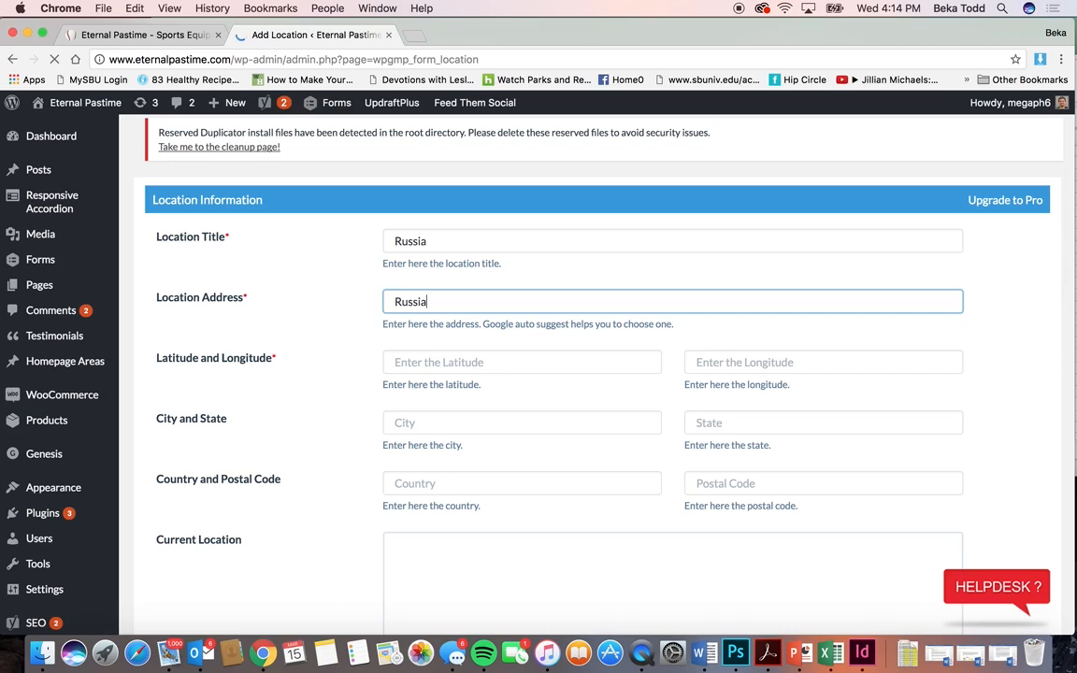
double_click(432, 300)
key("BackSpace")
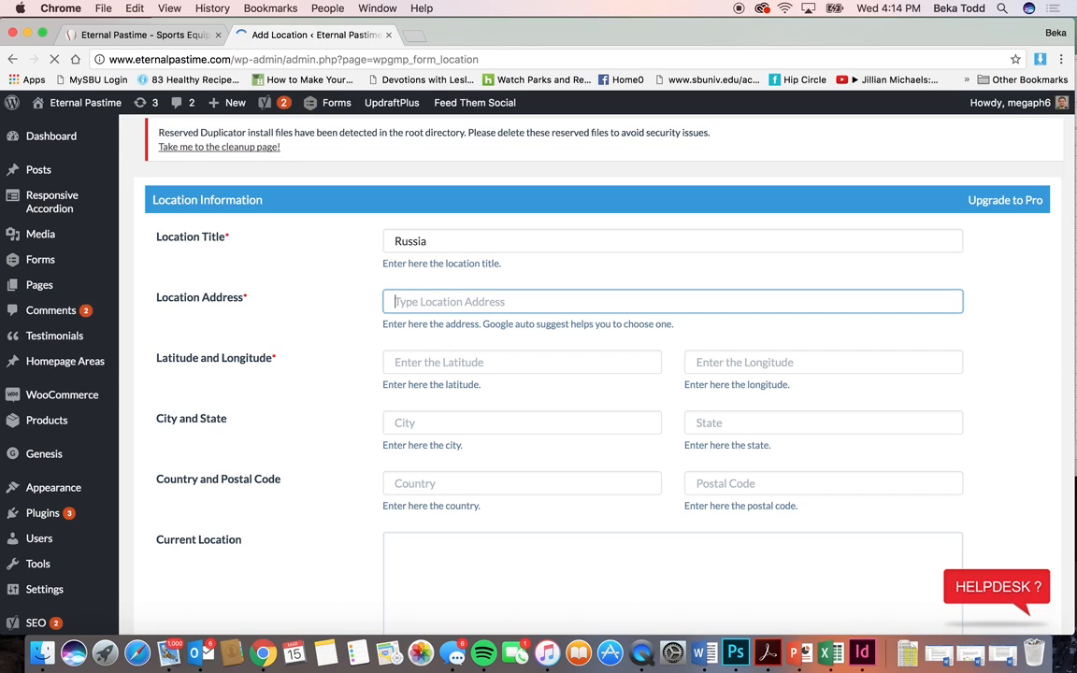
scroll(598, 374, "down", 3)
left_click(402, 363)
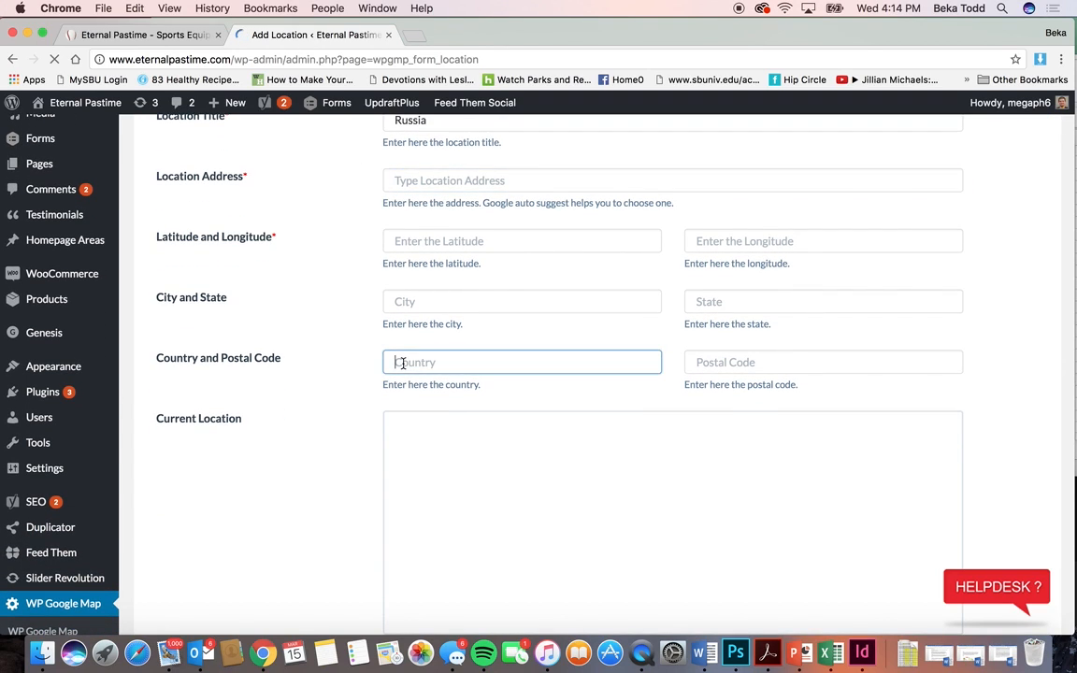
scroll(402, 287, "up", 2)
Step: Set the new location's address to the suggested "Russia" entry and check its marker on the location map
left_click(397, 280)
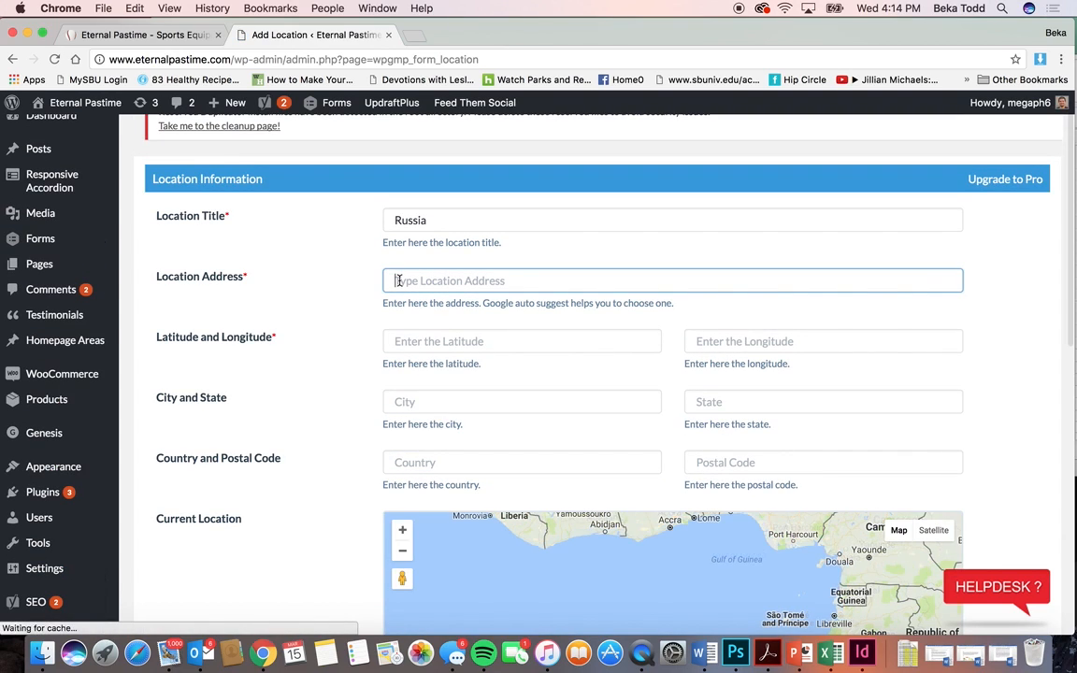
type("Russia")
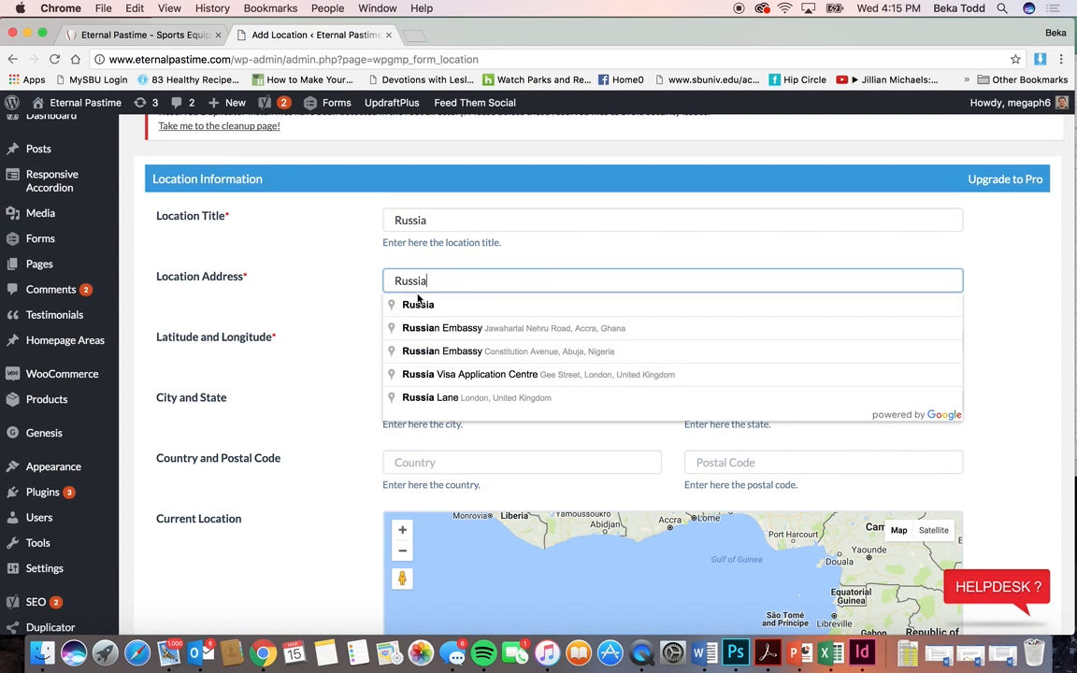
left_click(423, 305)
scroll(508, 329, "down", 4)
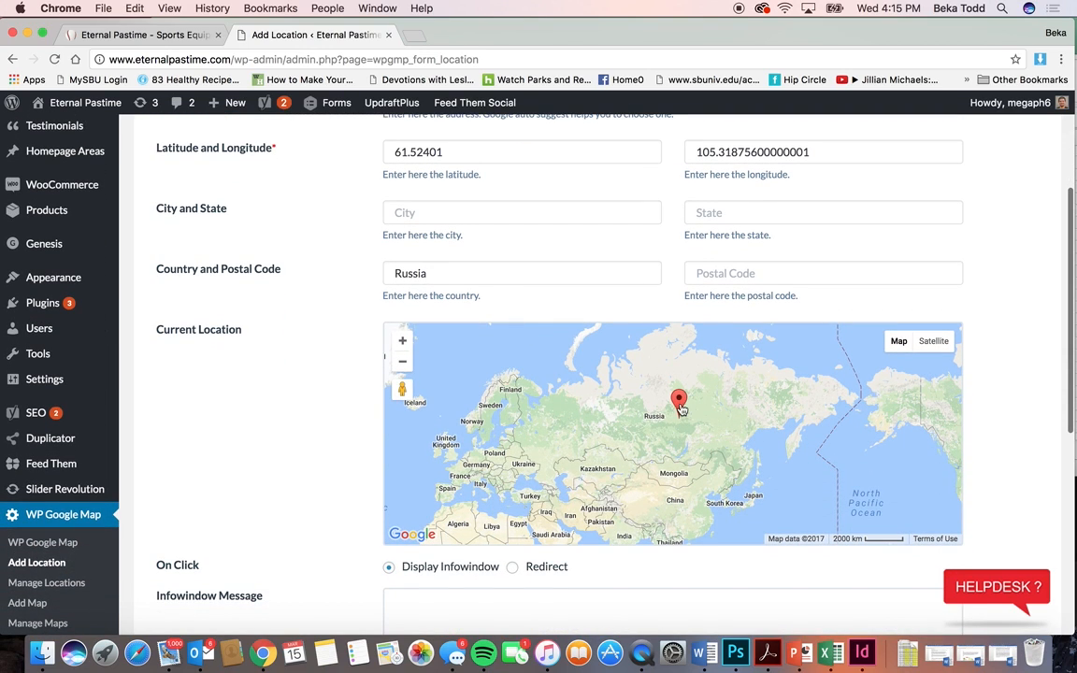
scroll(629, 397, "down", 5)
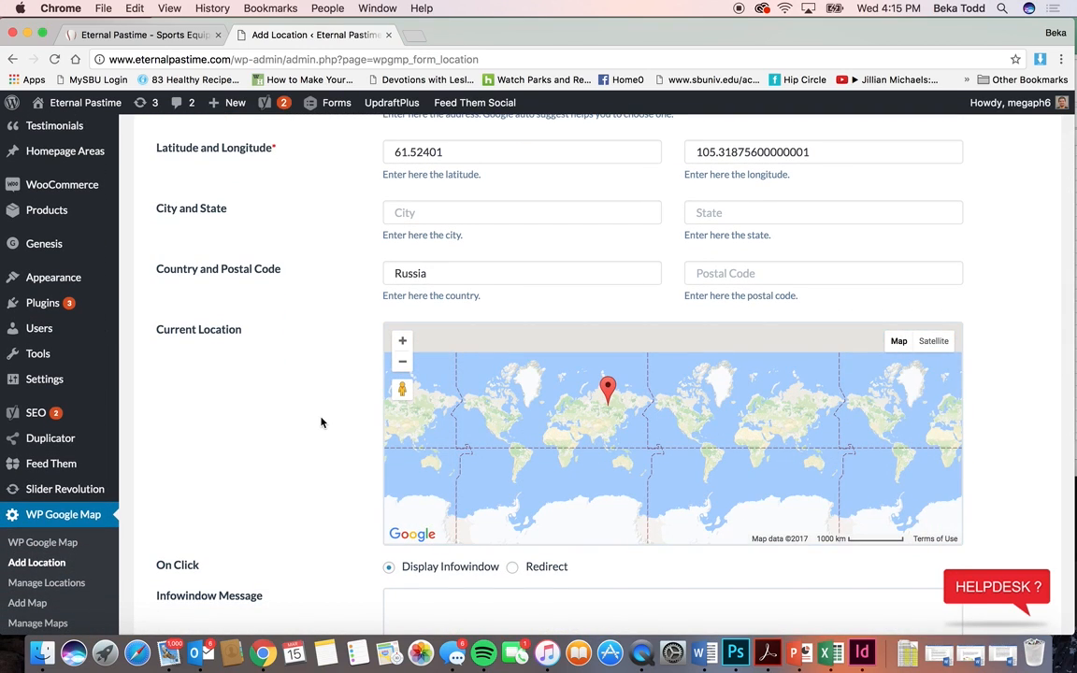
Step: Open the Homepage map for editing from the list of managed maps
scroll(321, 422, "down", 8)
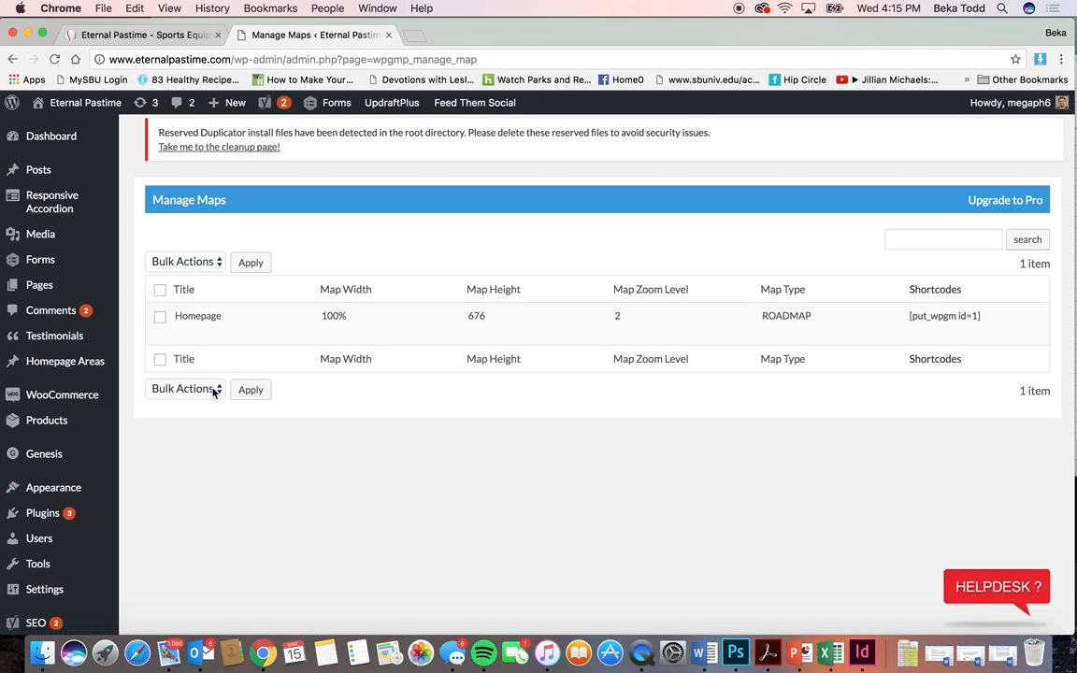
mouse_move(207, 322)
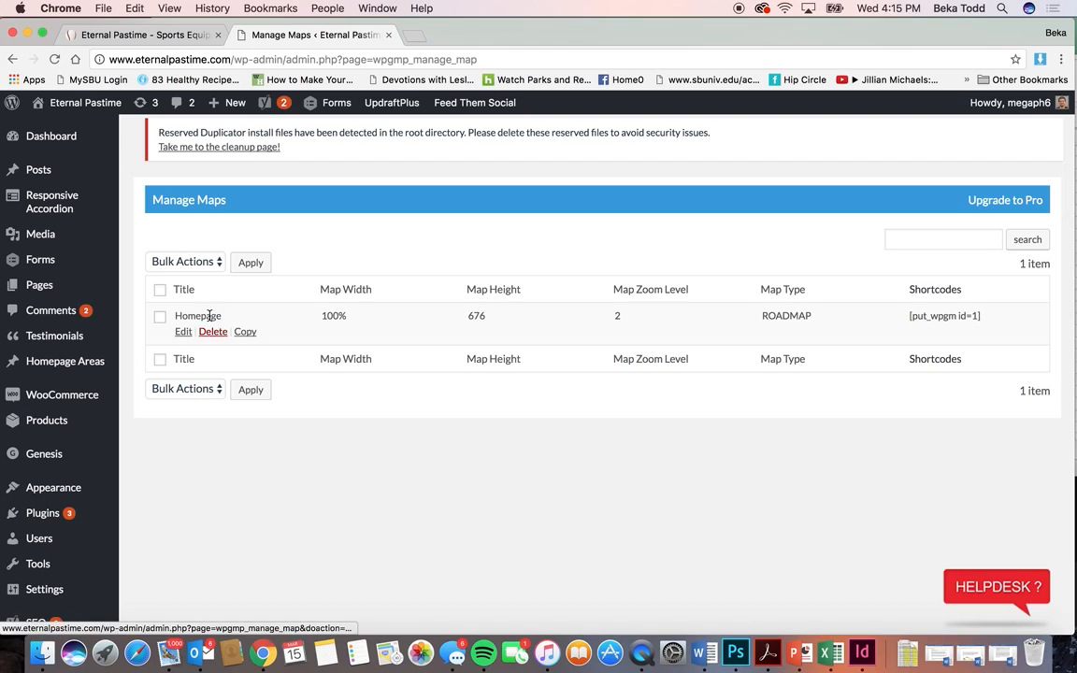
scroll(84, 505, "down", 8)
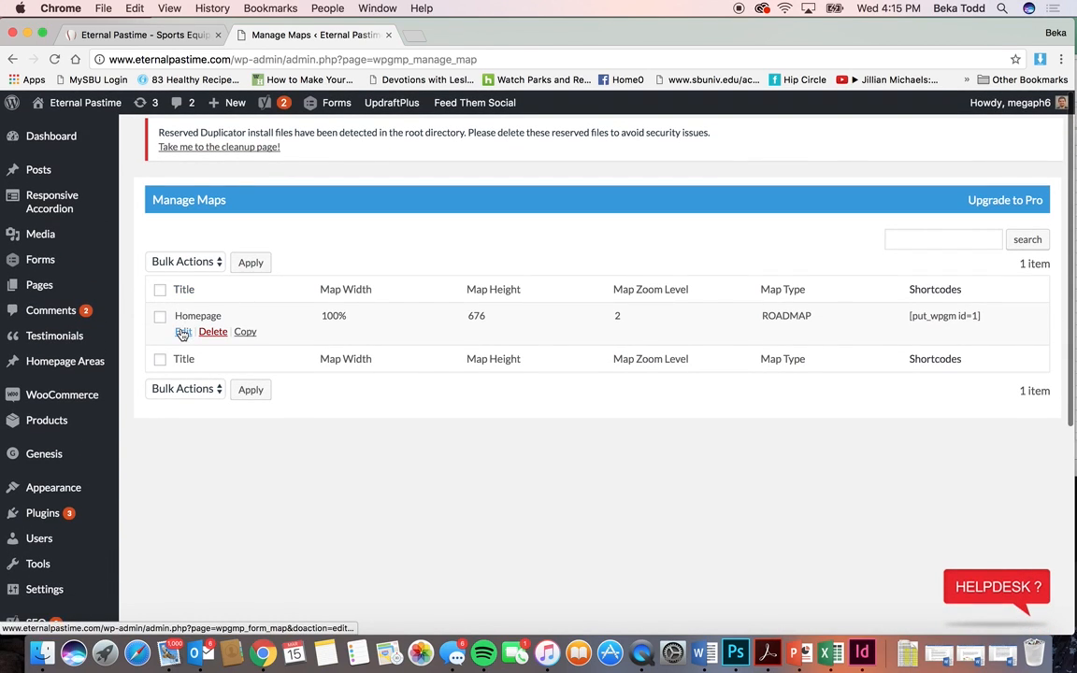
left_click(183, 333)
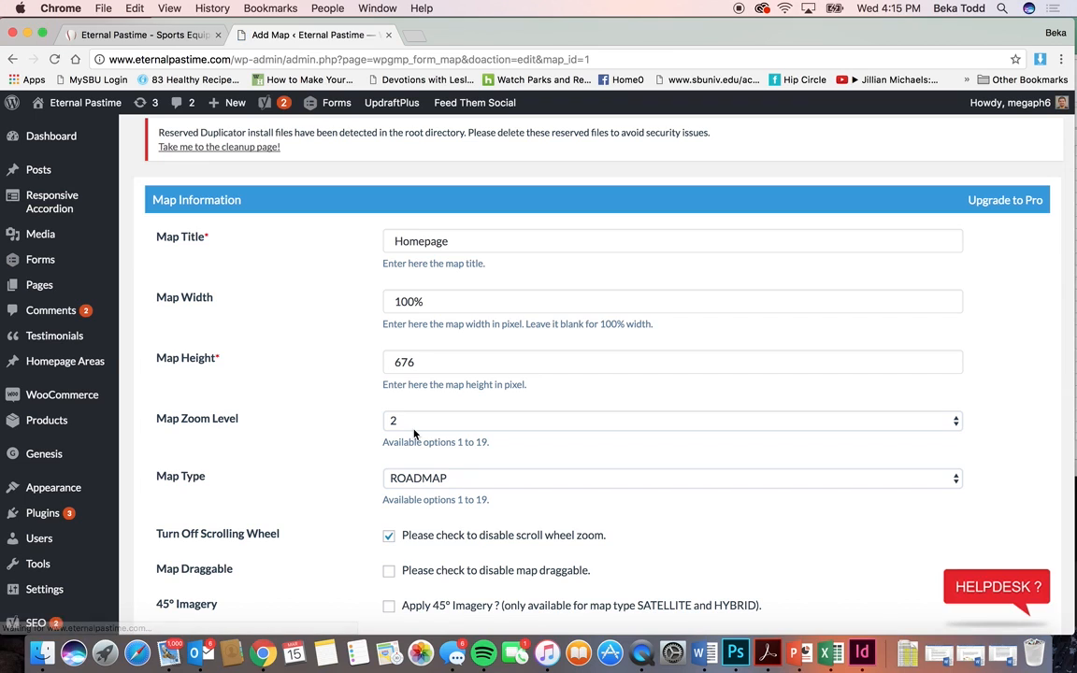
Step: Examine the Homepage map's list of selected locations and its remaining control, street view and layer settings
scroll(414, 432, "down", 10)
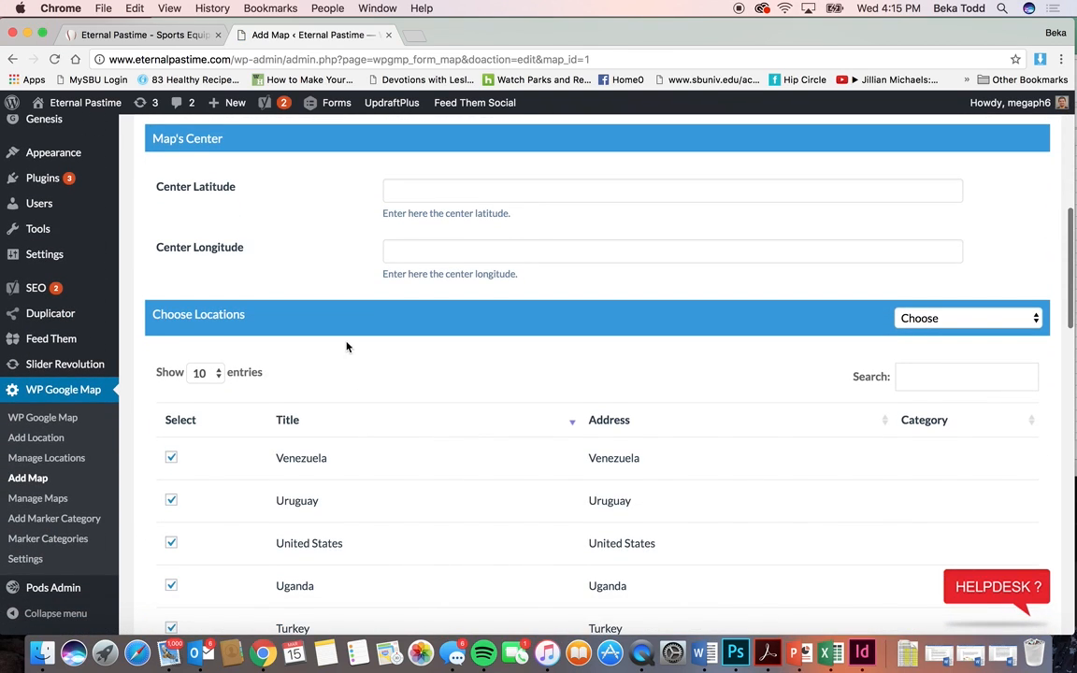
scroll(346, 347, "down", 5)
scroll(346, 347, "up", 1)
scroll(346, 346, "down", 2)
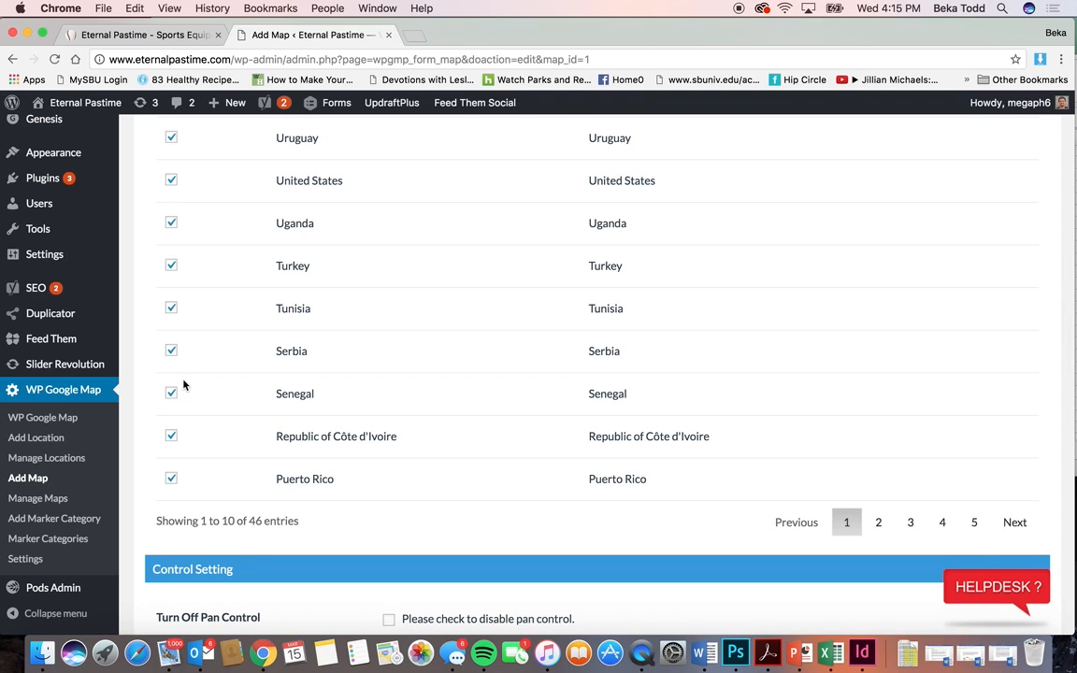
scroll(207, 320, "up", 4)
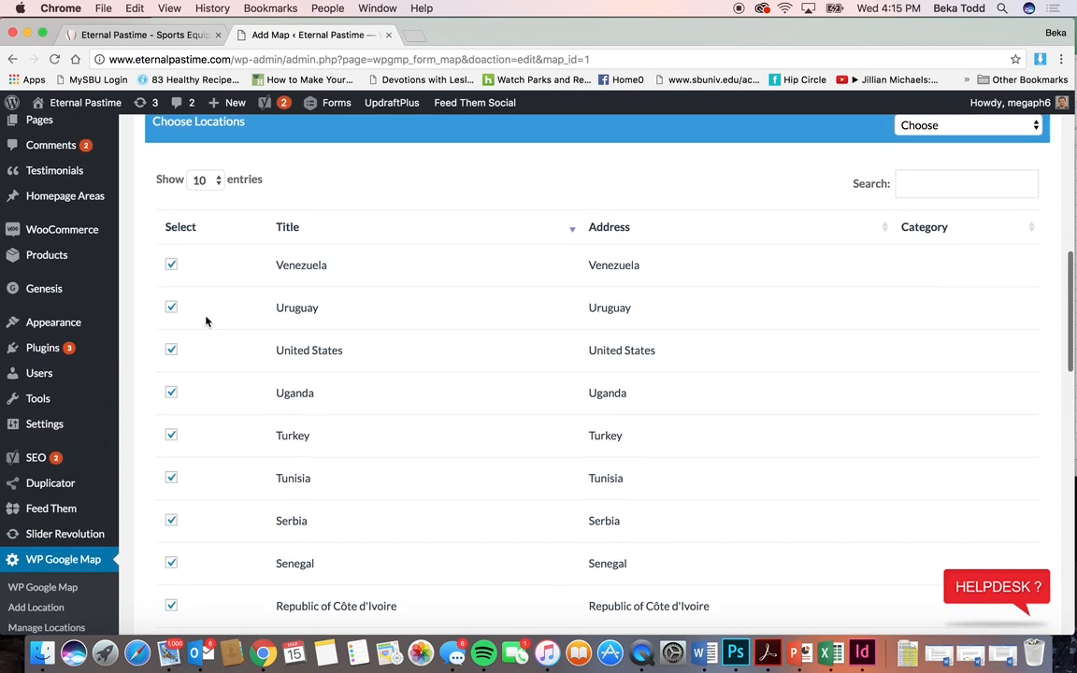
scroll(207, 321, "down", 2)
scroll(187, 378, "down", 3)
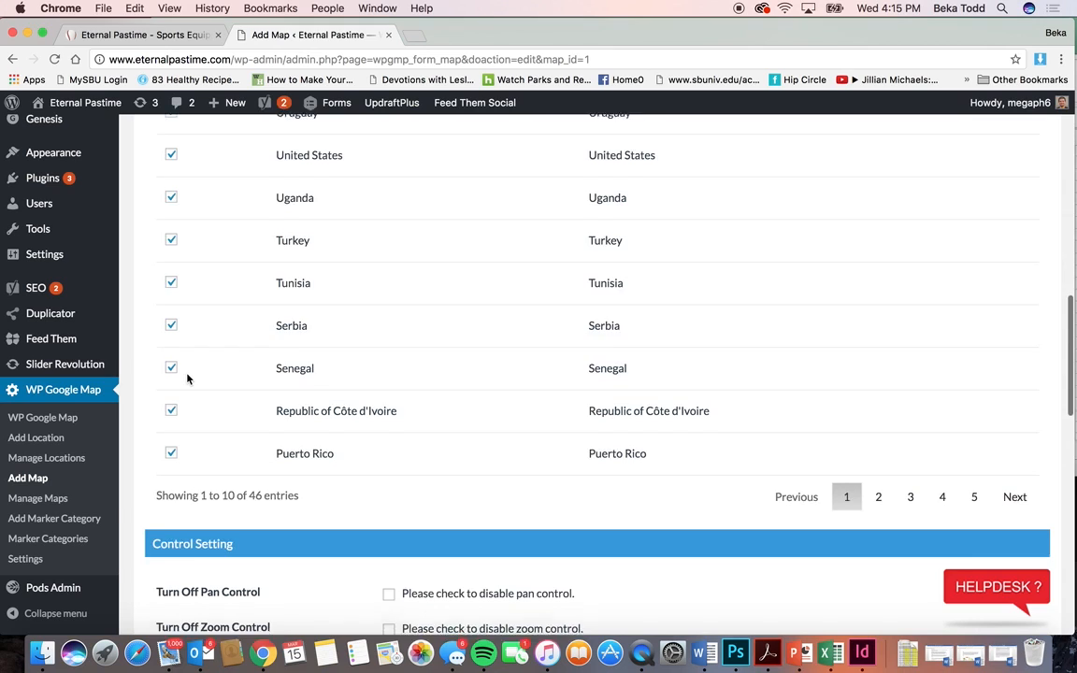
scroll(215, 454, "down", 20)
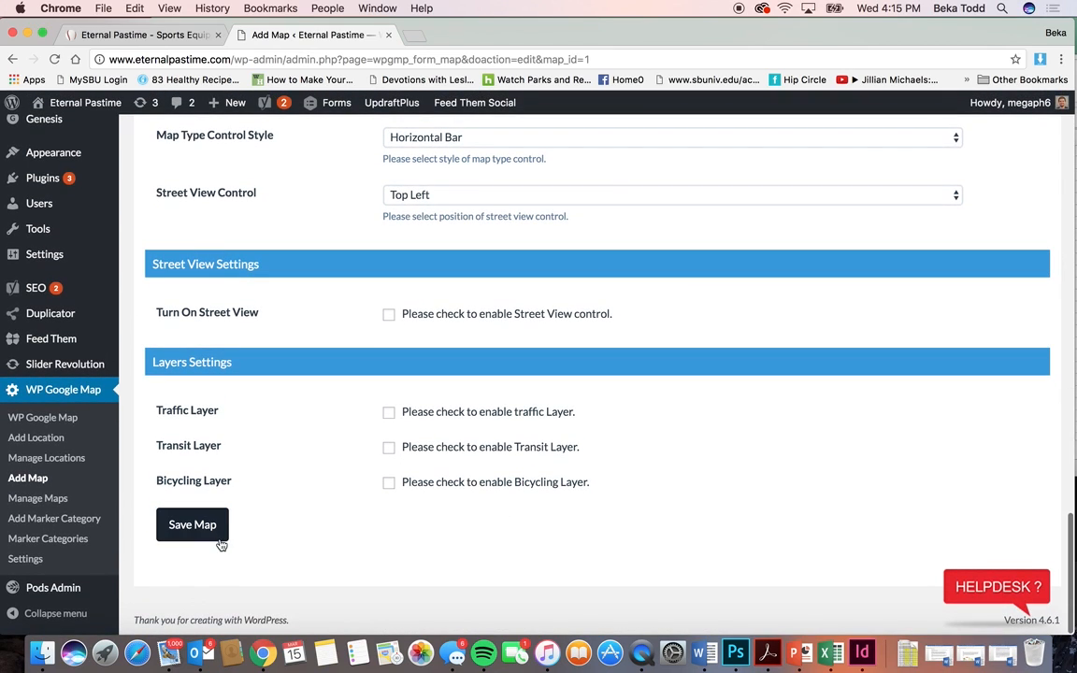
Step: View the Russia area of the marker map on the public homepage
left_click(150, 35)
scroll(430, 379, "down", 2)
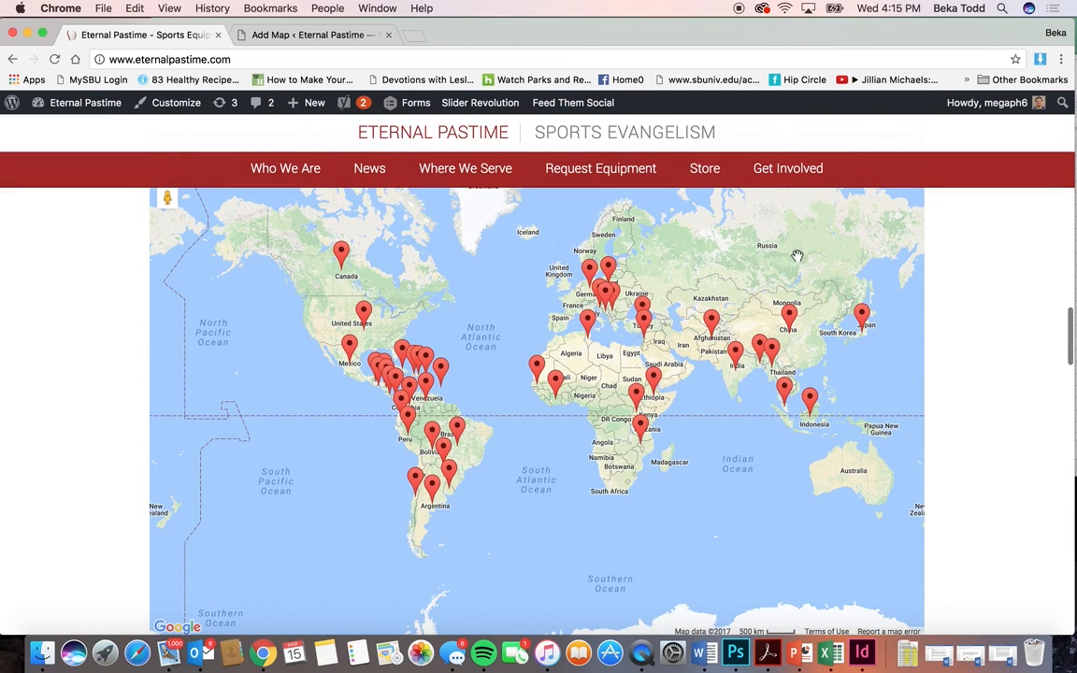
Step: Return to the Homepage map's edit form and review its chosen locations, control settings and layer options
scroll(291, 473, "down", 5)
scroll(291, 476, "up", 5)
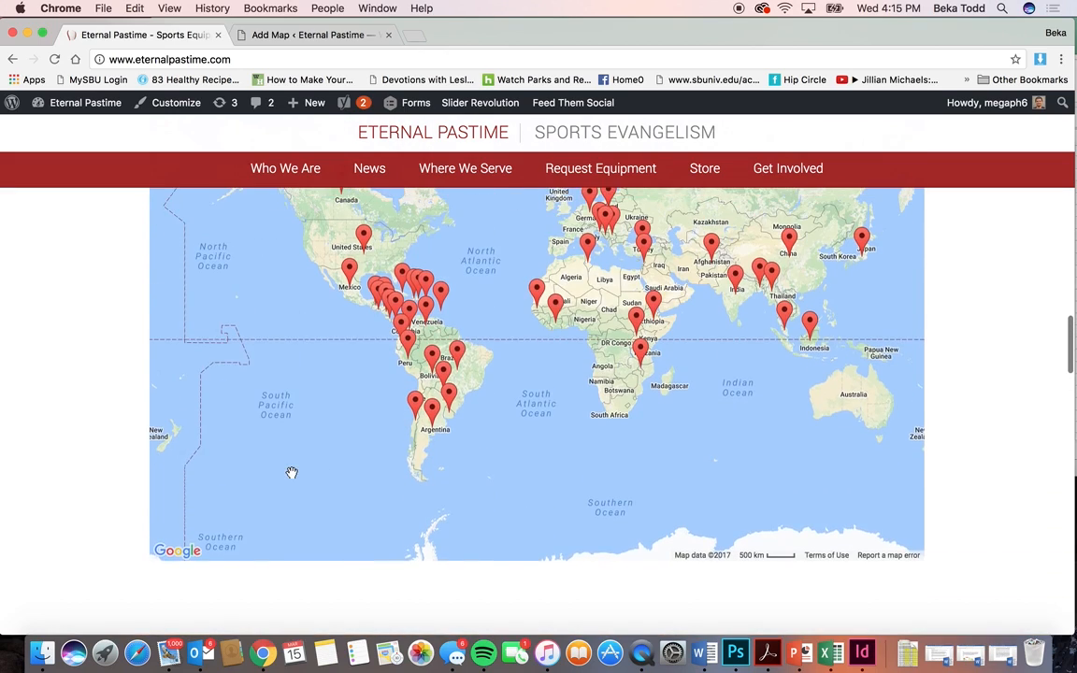
left_click(289, 36)
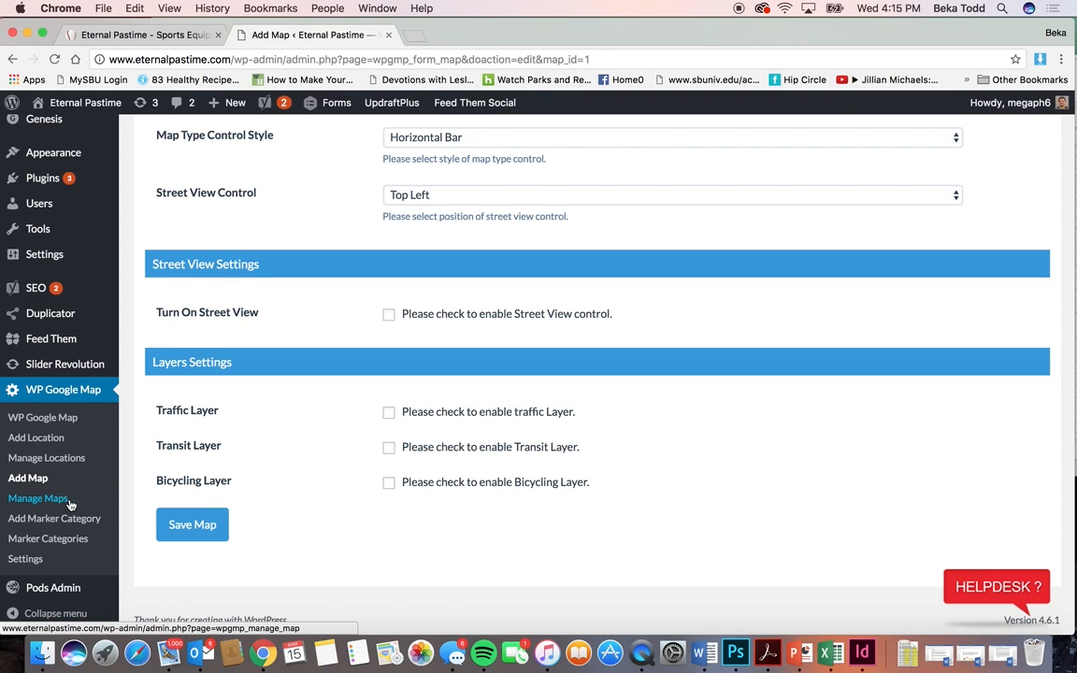
scroll(203, 421, "up", 10)
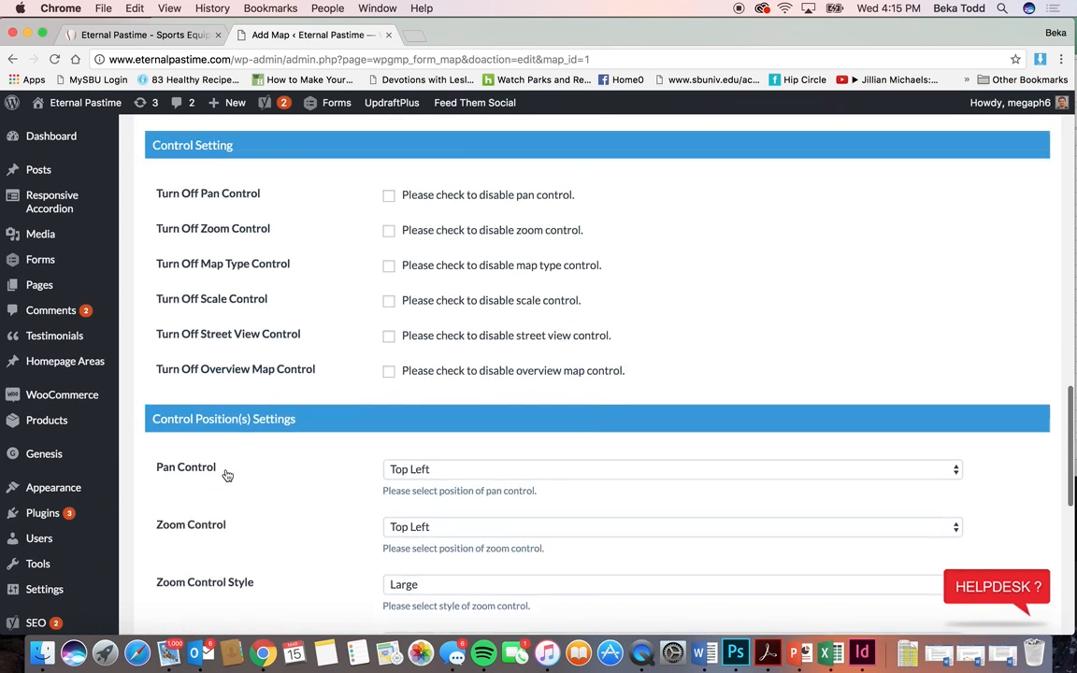
scroll(227, 475, "up", 15)
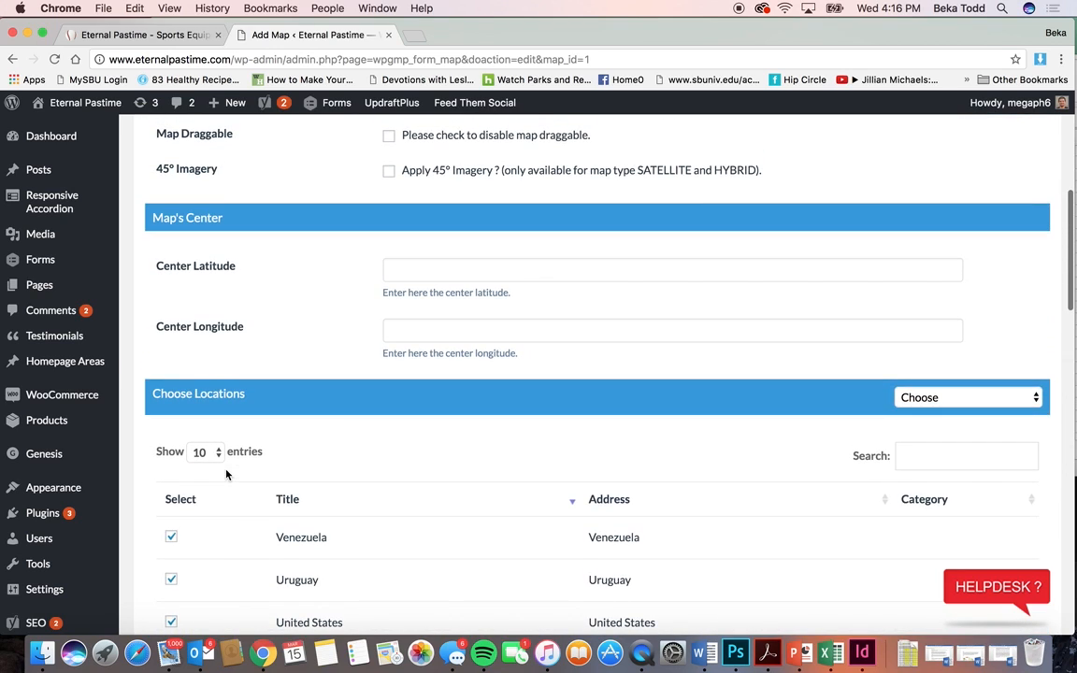
scroll(226, 475, "down", 15)
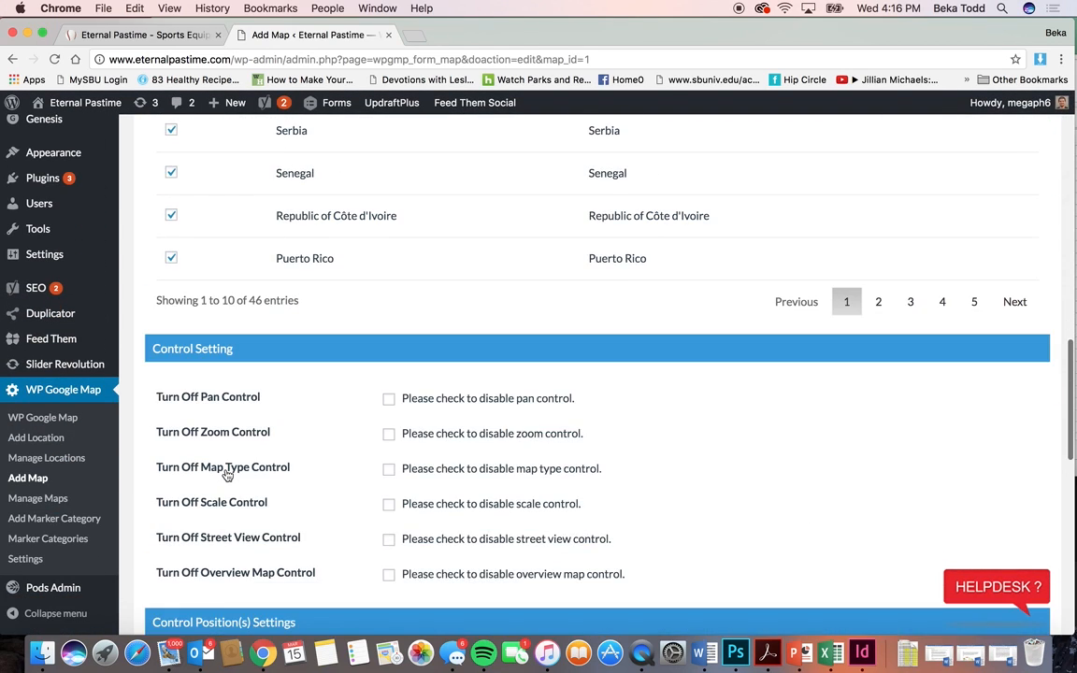
scroll(226, 475, "up", 4)
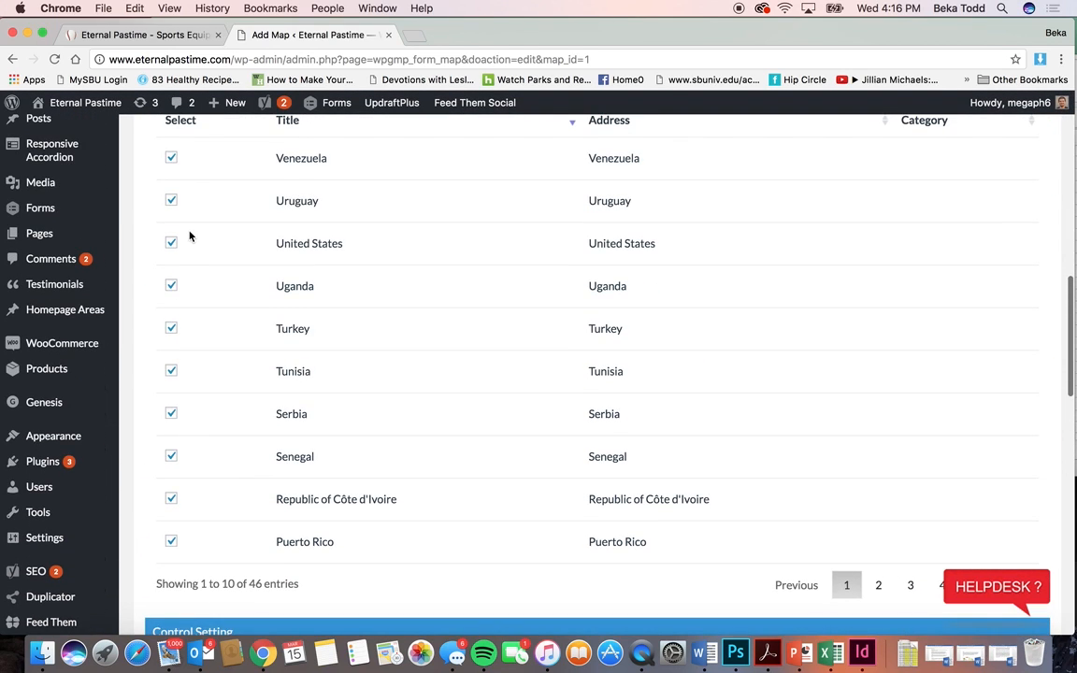
scroll(190, 235, "down", 12)
scroll(190, 235, "down", 5)
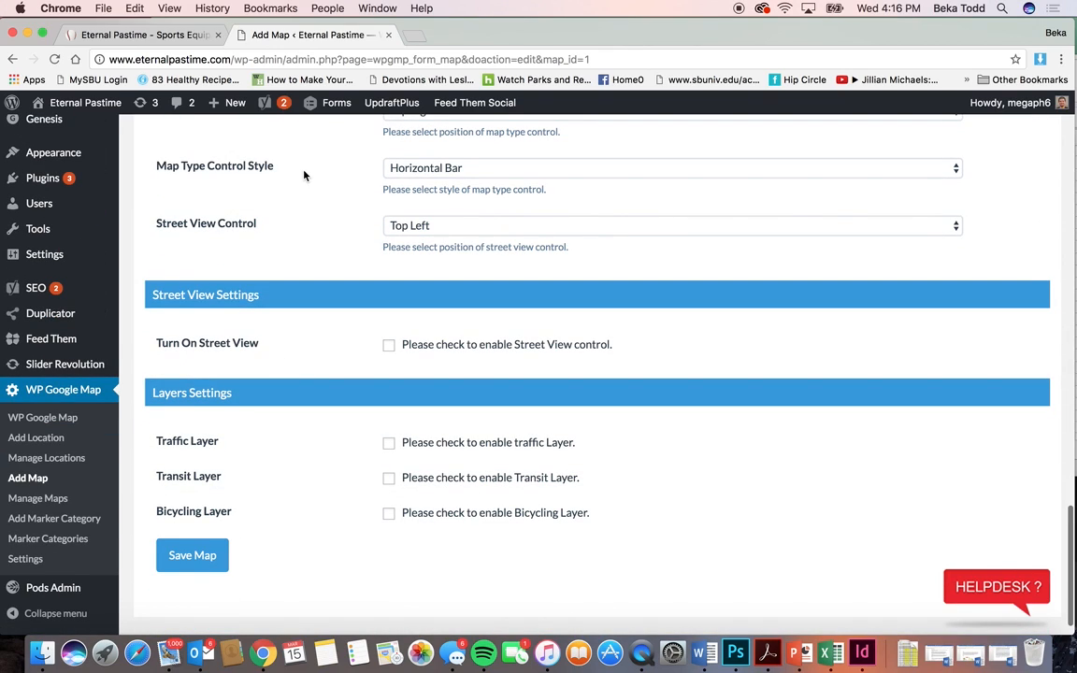
Step: Check the public homepage's marker map and review the Homepage map's Map Information settings in the edit form
left_click(149, 35)
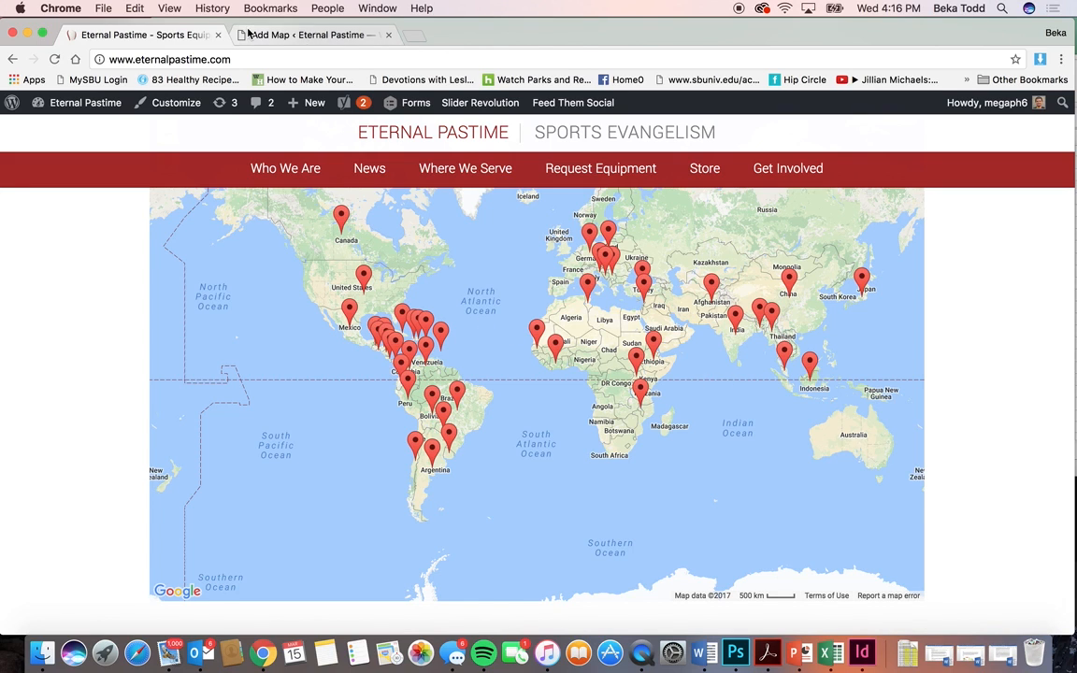
left_click(308, 35)
scroll(84, 355, "down", 1)
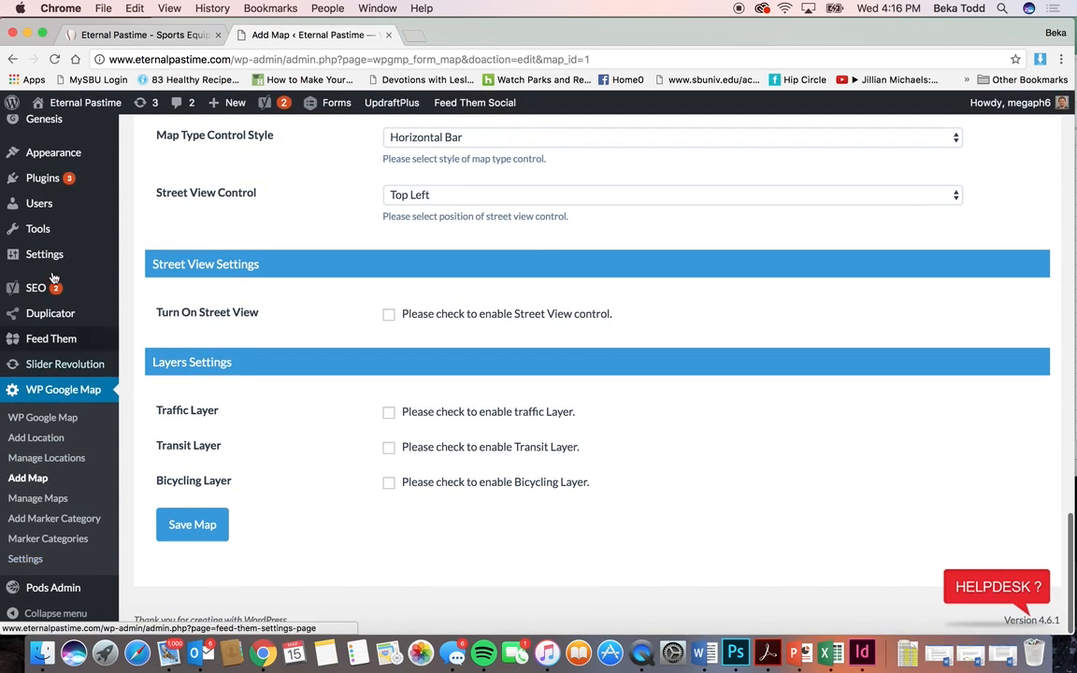
scroll(52, 281, "up", 10)
scroll(56, 264, "up", 10)
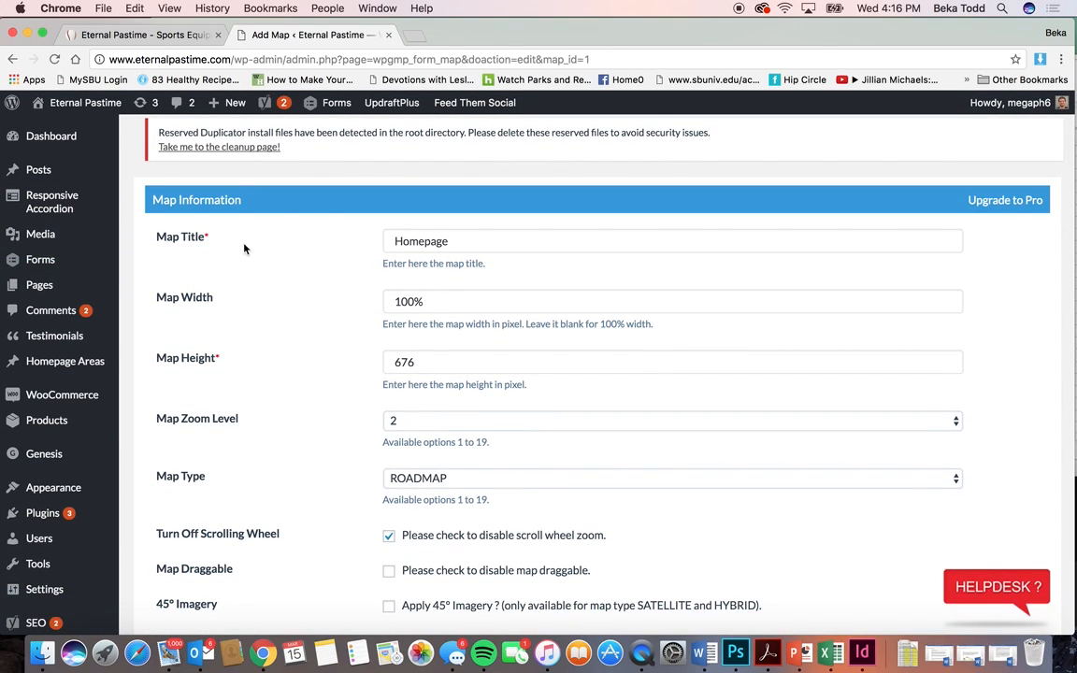
Step: Look over the public homepage from the marker map down to the Support Our Mission section and back up to the top banner
left_click(154, 43)
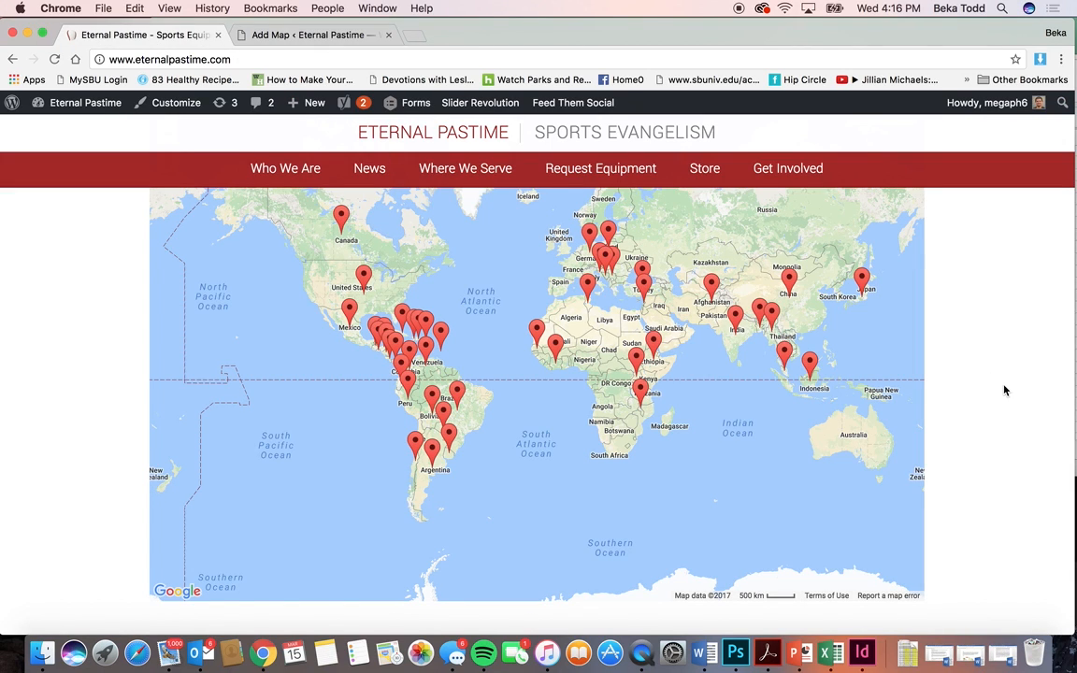
scroll(1005, 390, "down", 5)
scroll(1005, 390, "down", 5)
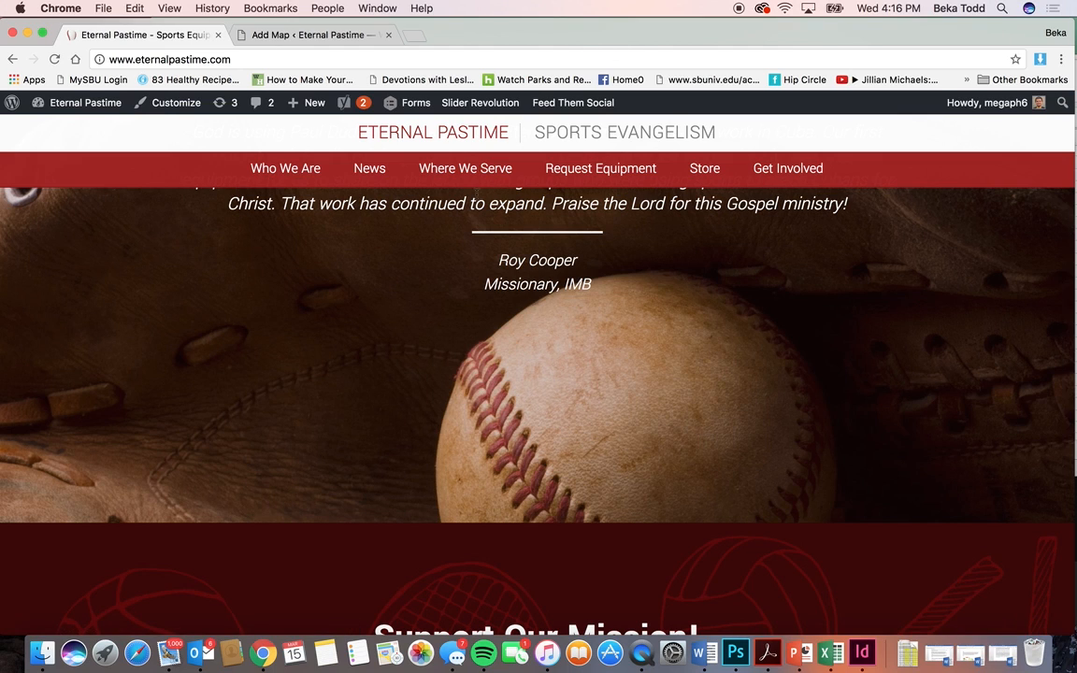
scroll(410, 333, "down", 2)
scroll(410, 333, "up", 10)
scroll(410, 333, "up", 2)
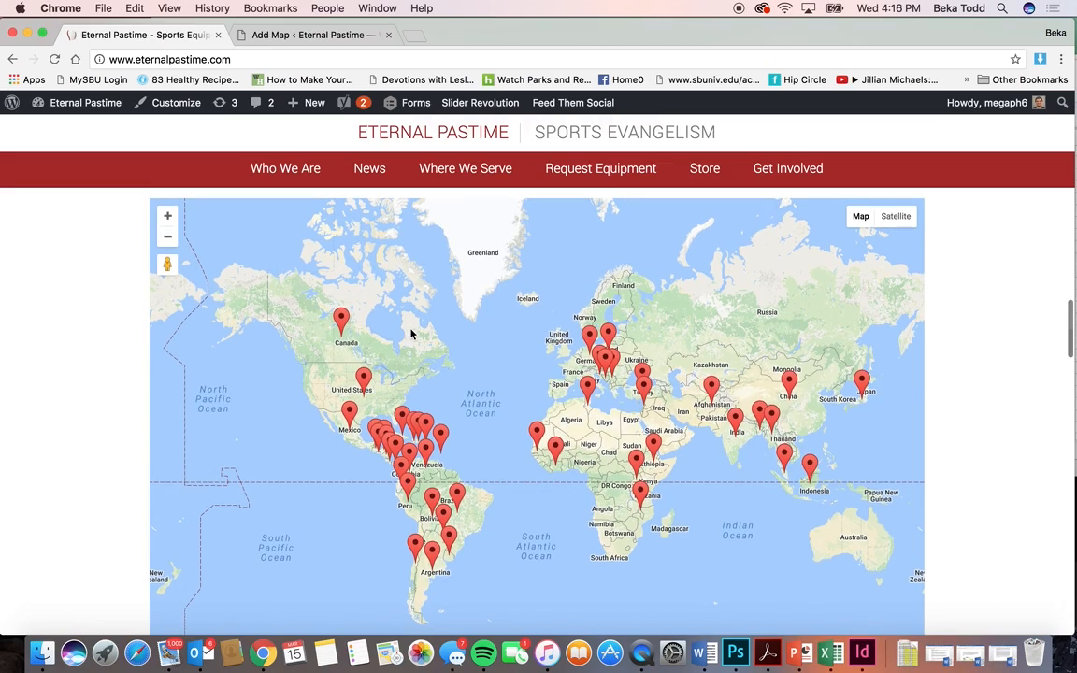
scroll(111, 283, "up", 10)
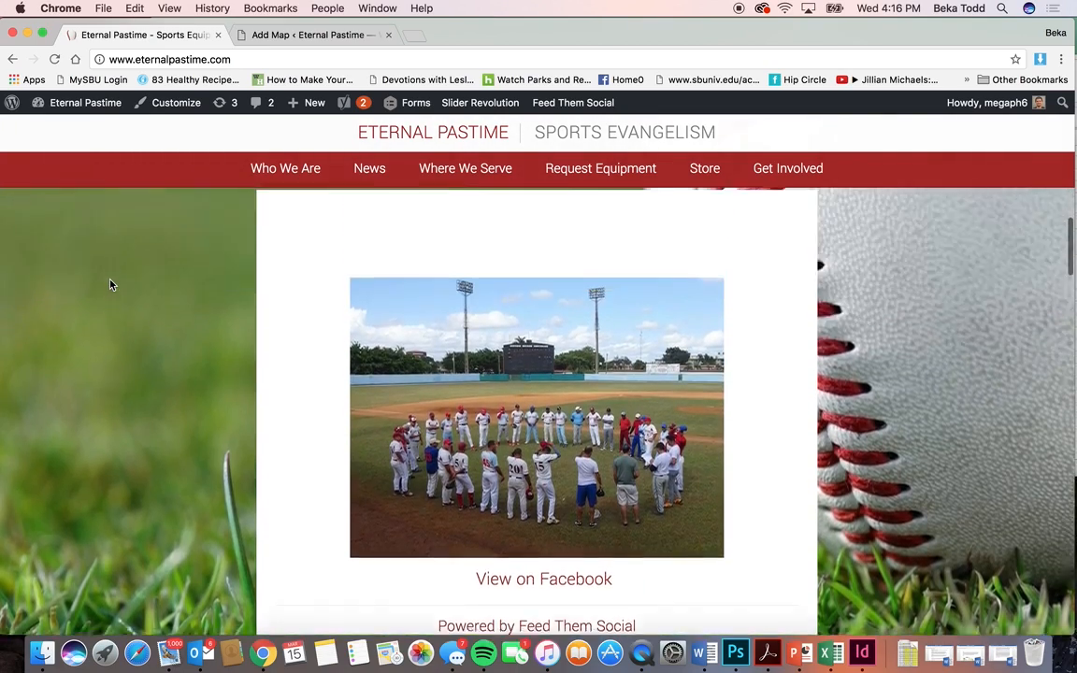
scroll(111, 283, "up", 10)
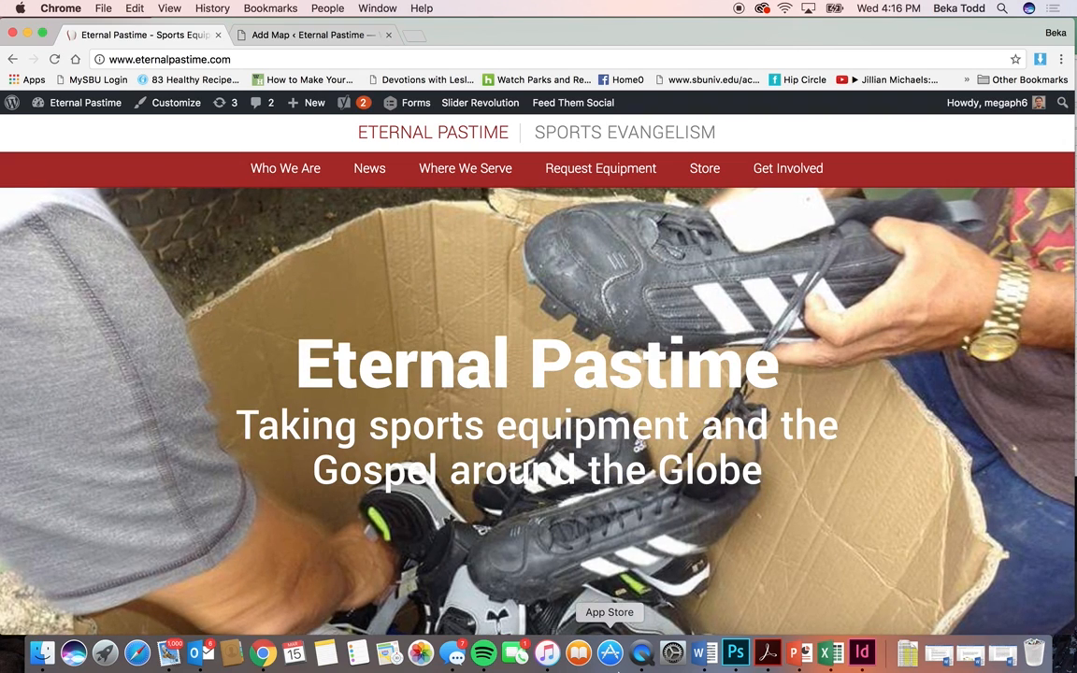
left_click(642, 660)
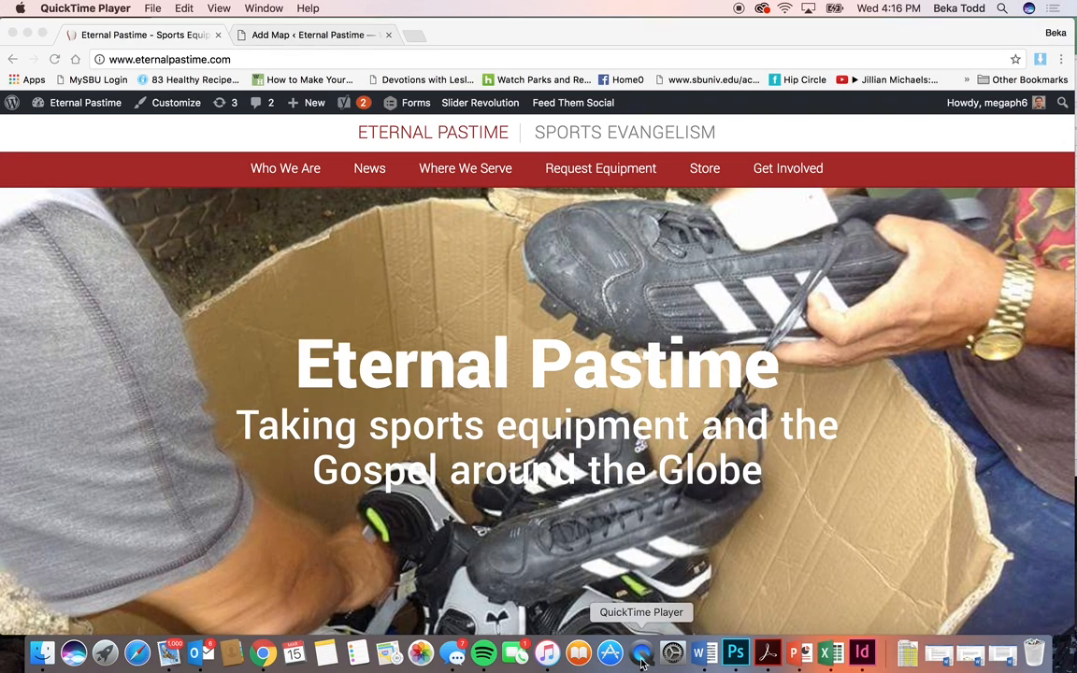
right_click(641, 660)
mouse_move(662, 556)
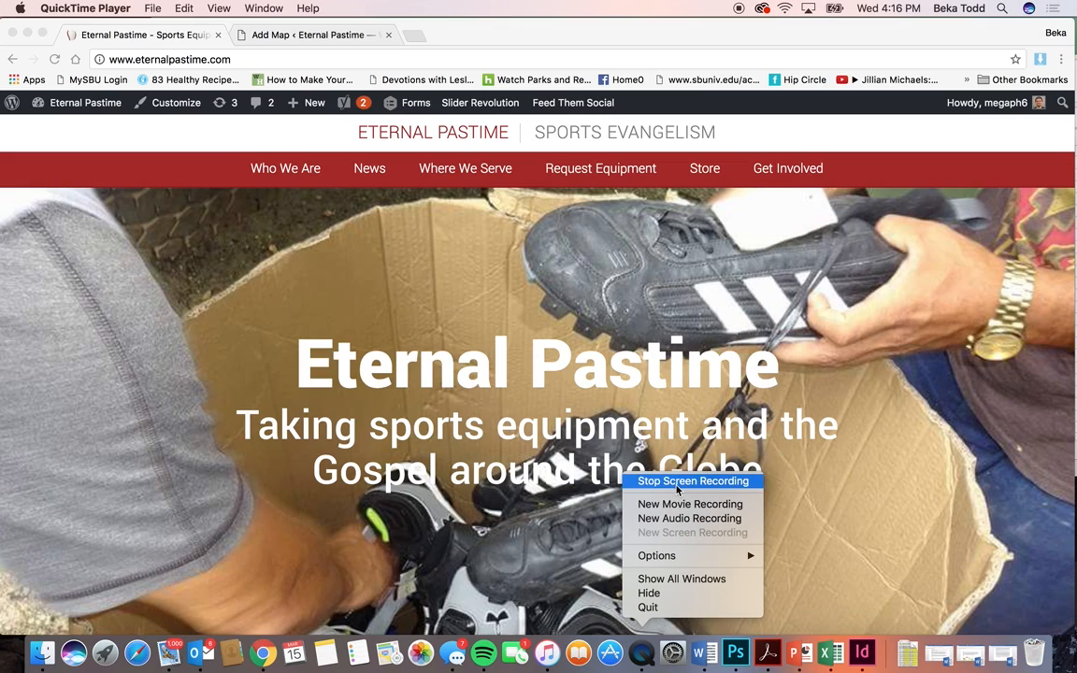